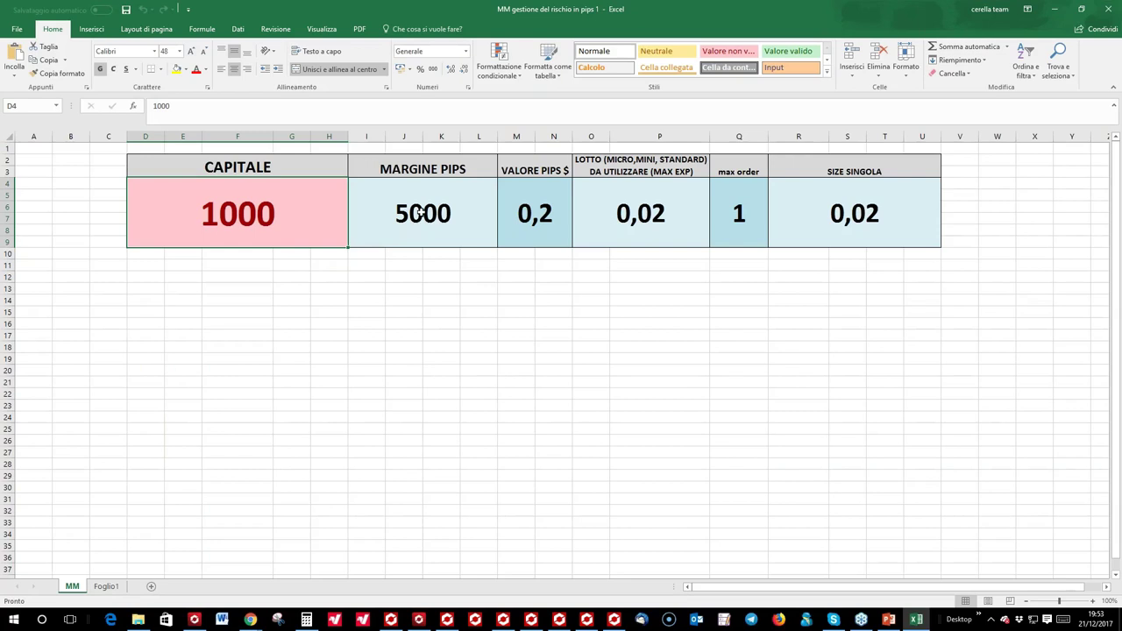
Set the MARGINE PIPS value to 1000
{"action": "left_click", "coordinate": [429, 203]}
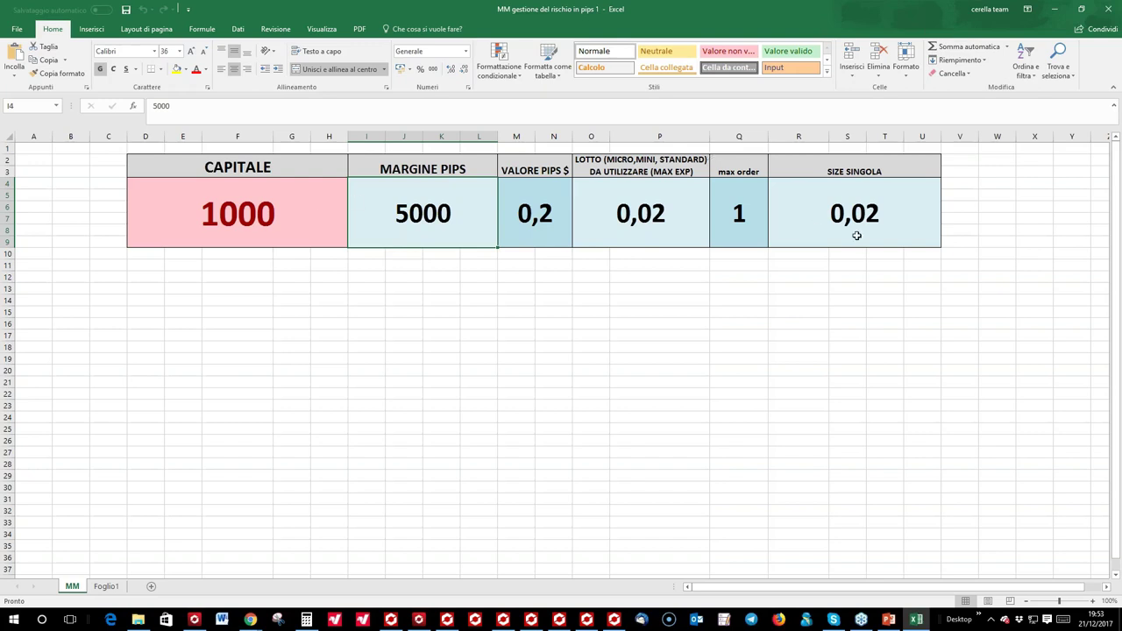
{"action": "left_click", "coordinate": [826, 218]}
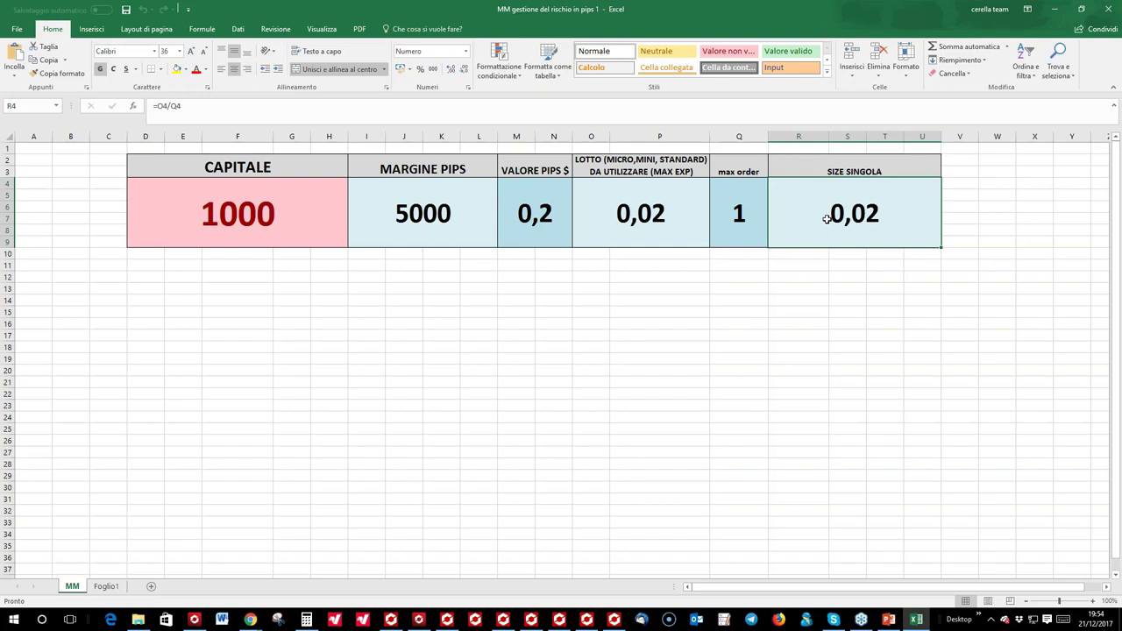
{"action": "left_click", "coordinate": [446, 221]}
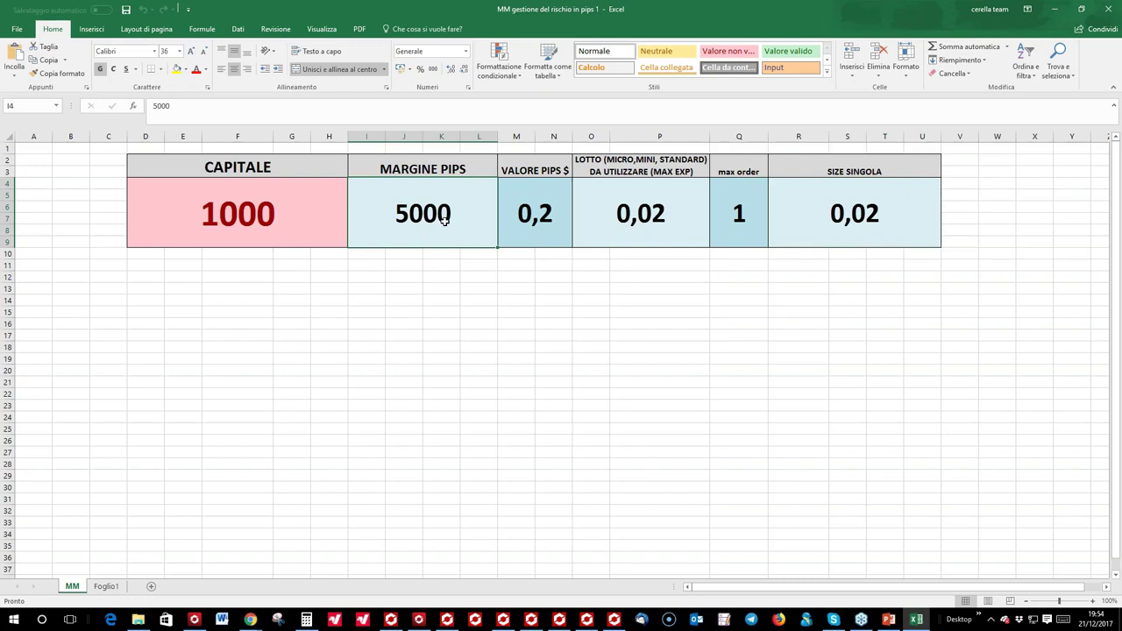
{"action": "type", "text": "1000"}
{"action": "key", "text": "Return"}
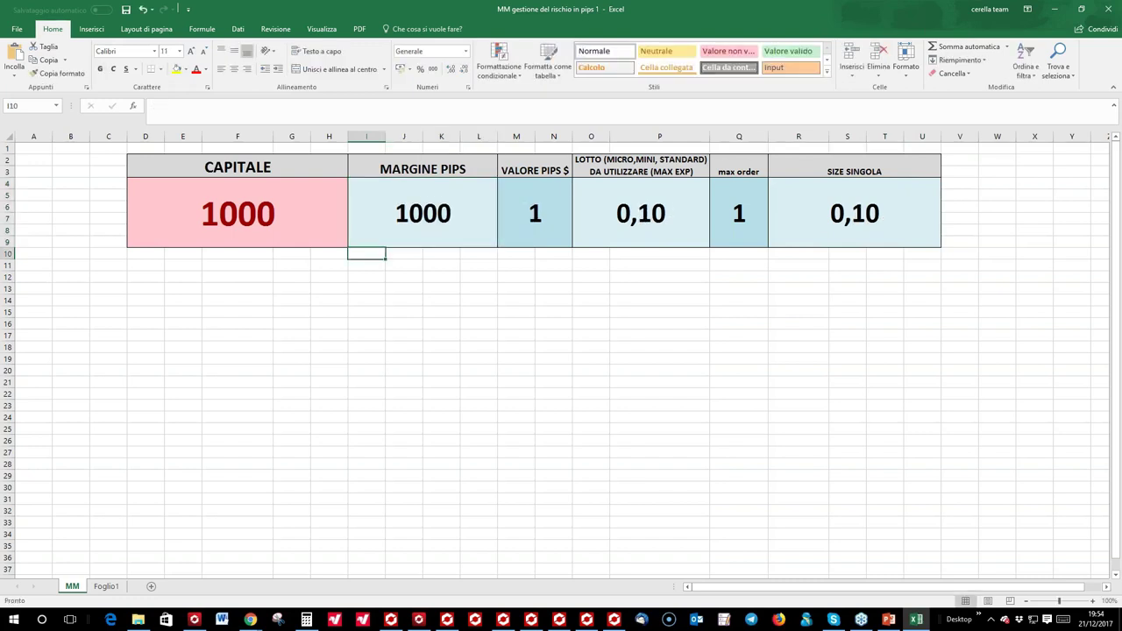
Set the max order value to 10
{"action": "left_click", "coordinate": [824, 209]}
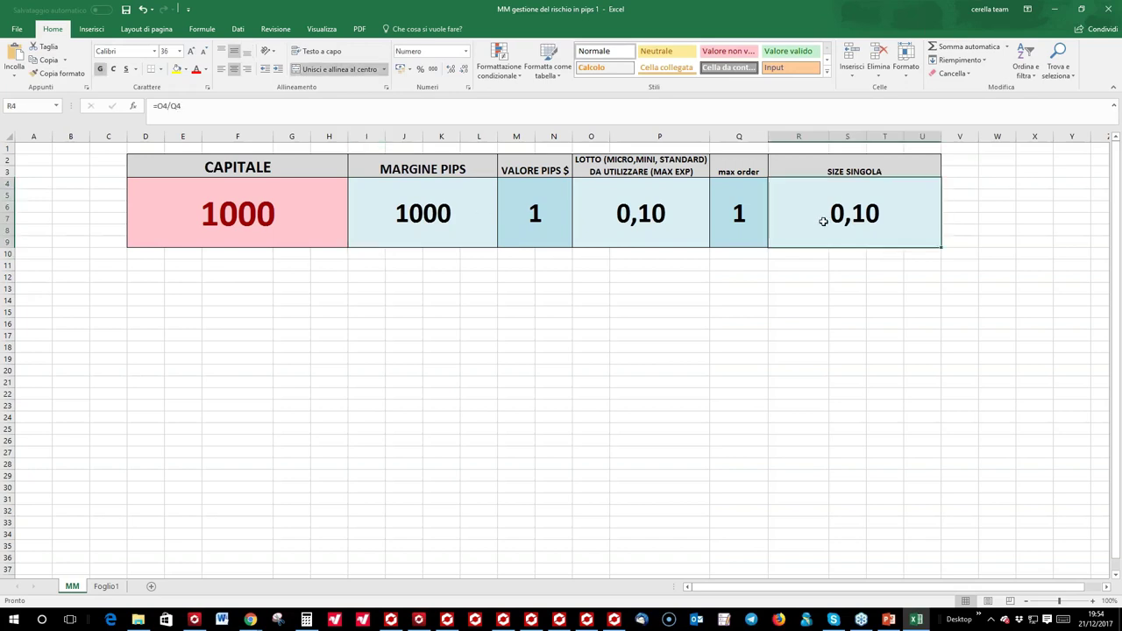
{"action": "left_click", "coordinate": [739, 211]}
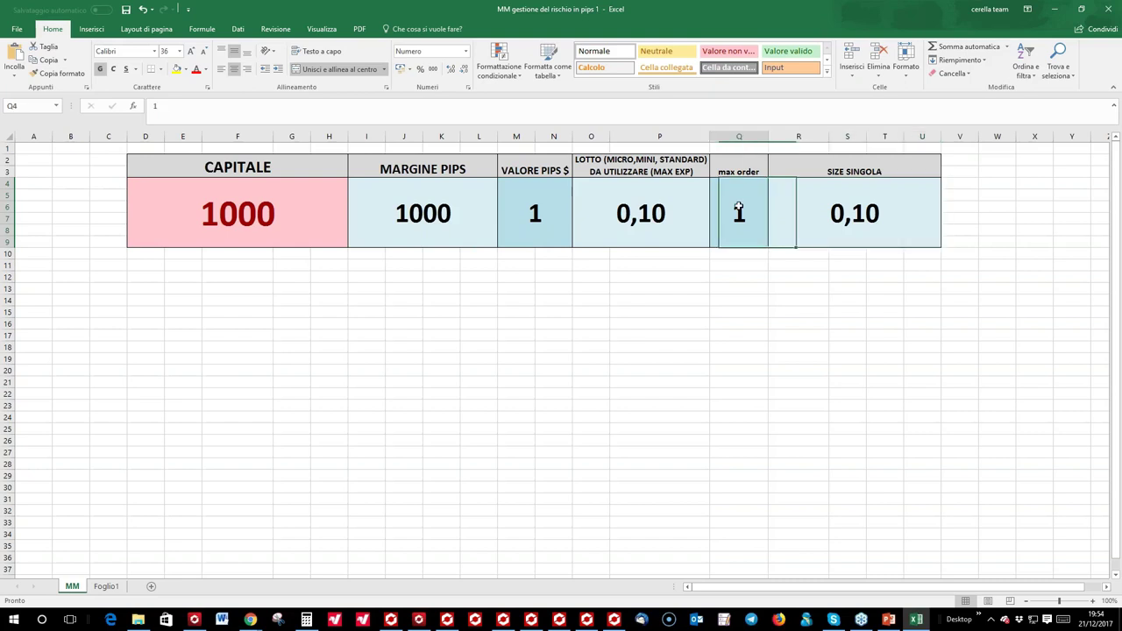
{"action": "type", "text": "10"}
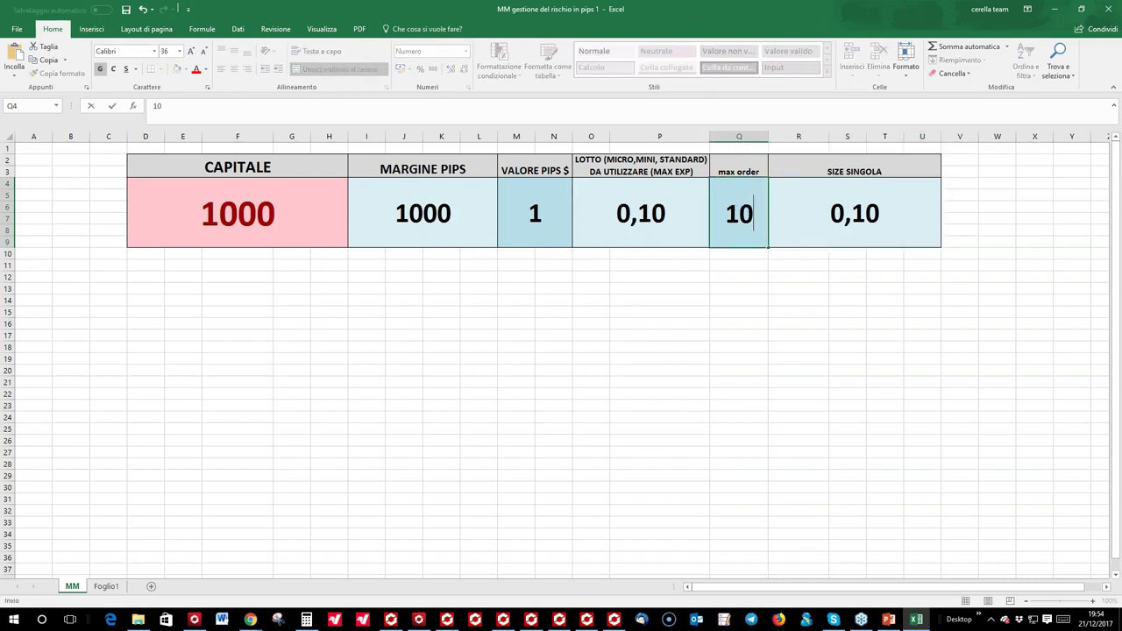
{"action": "key", "text": "Return"}
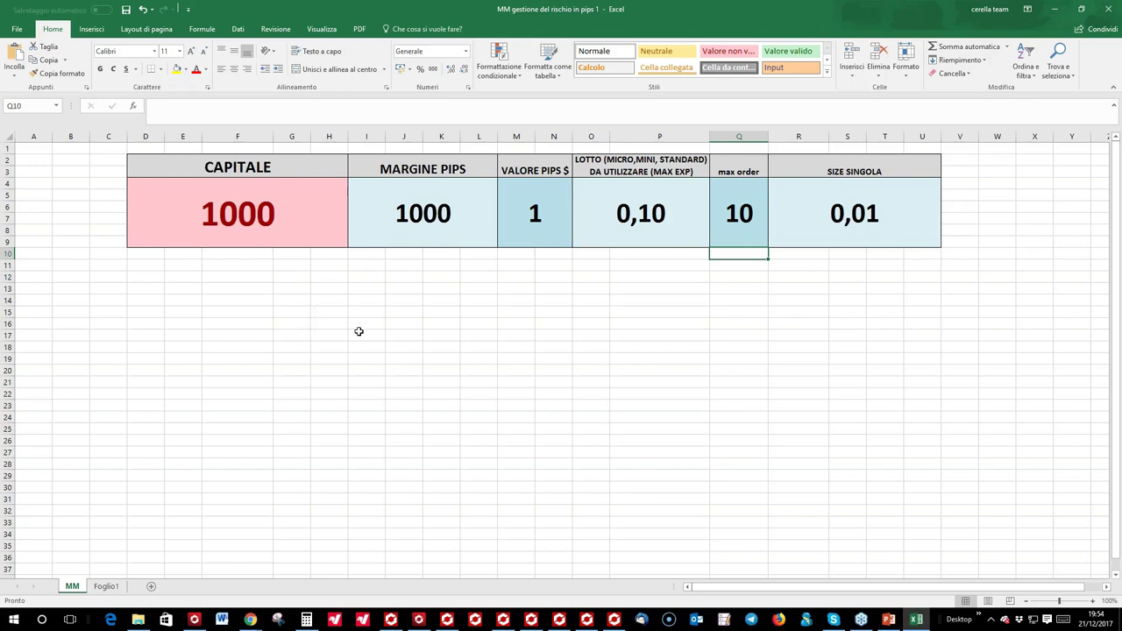
Enter 1000, 100 and 10 in cells H13, I13 and J13 below the risk table
{"action": "left_click", "coordinate": [323, 287]}
{"action": "type", "text": "1000"}
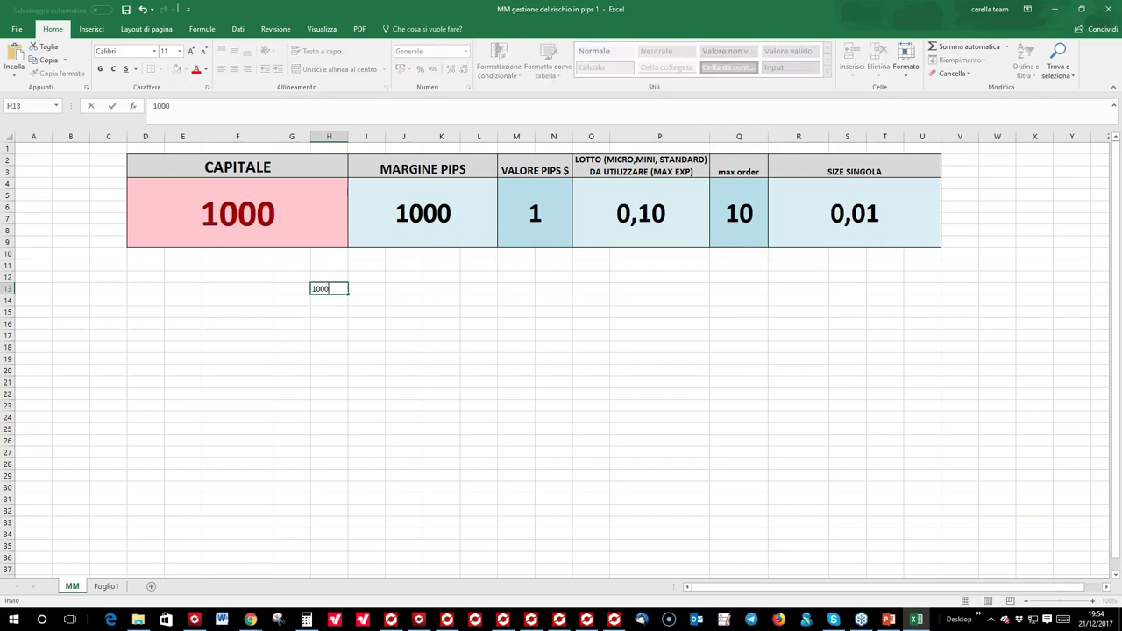
{"action": "key", "text": "Tab"}
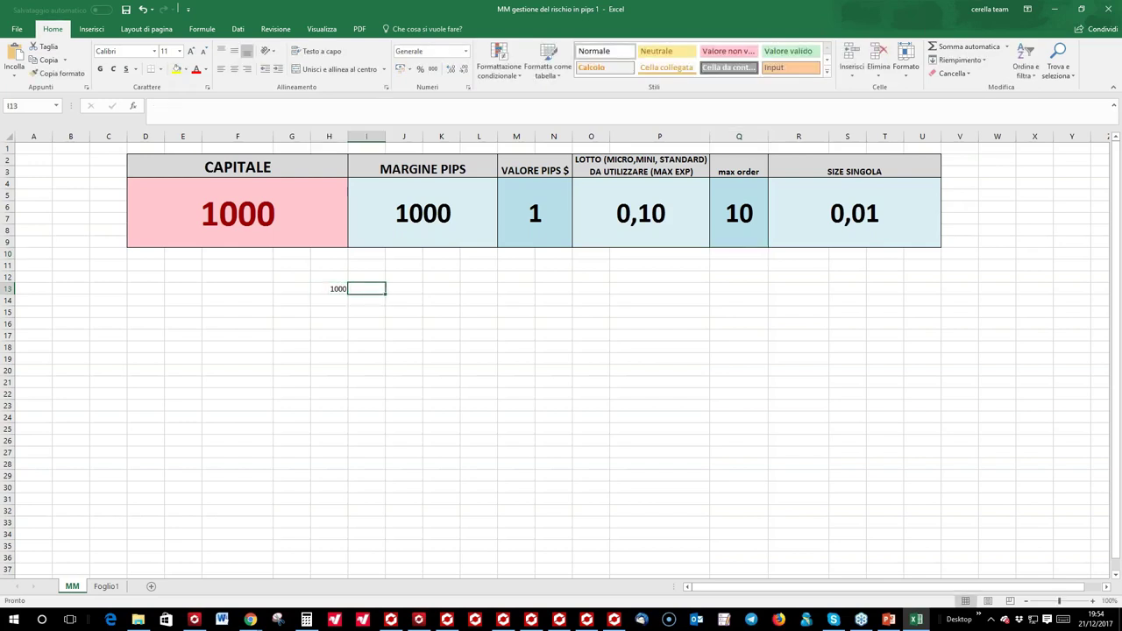
{"action": "type", "text": "100"}
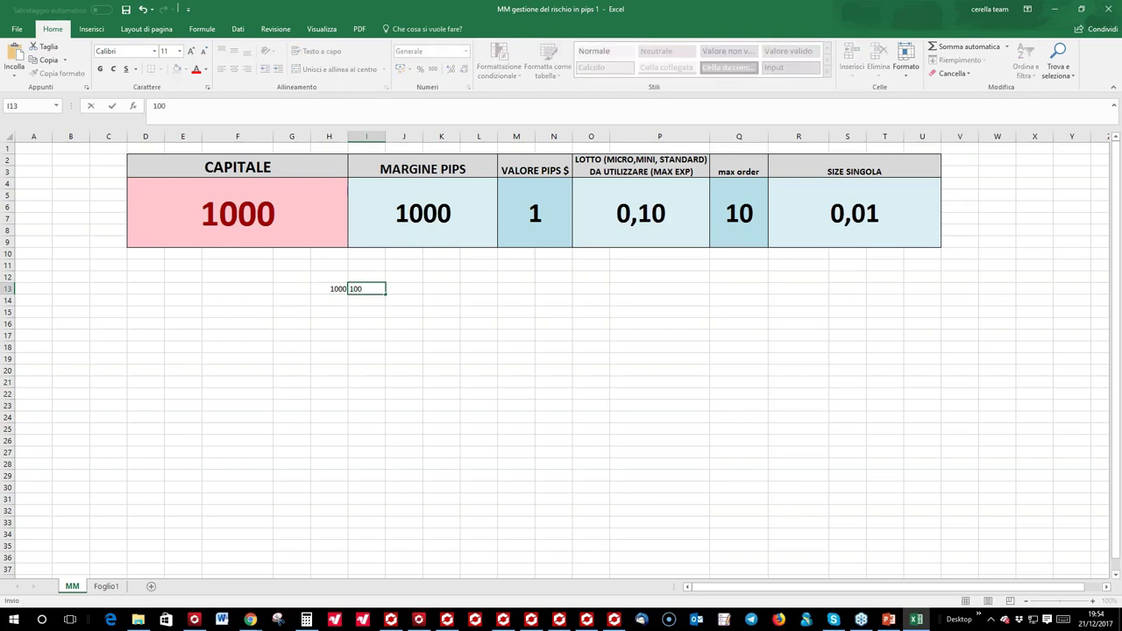
{"action": "key", "text": "Tab"}
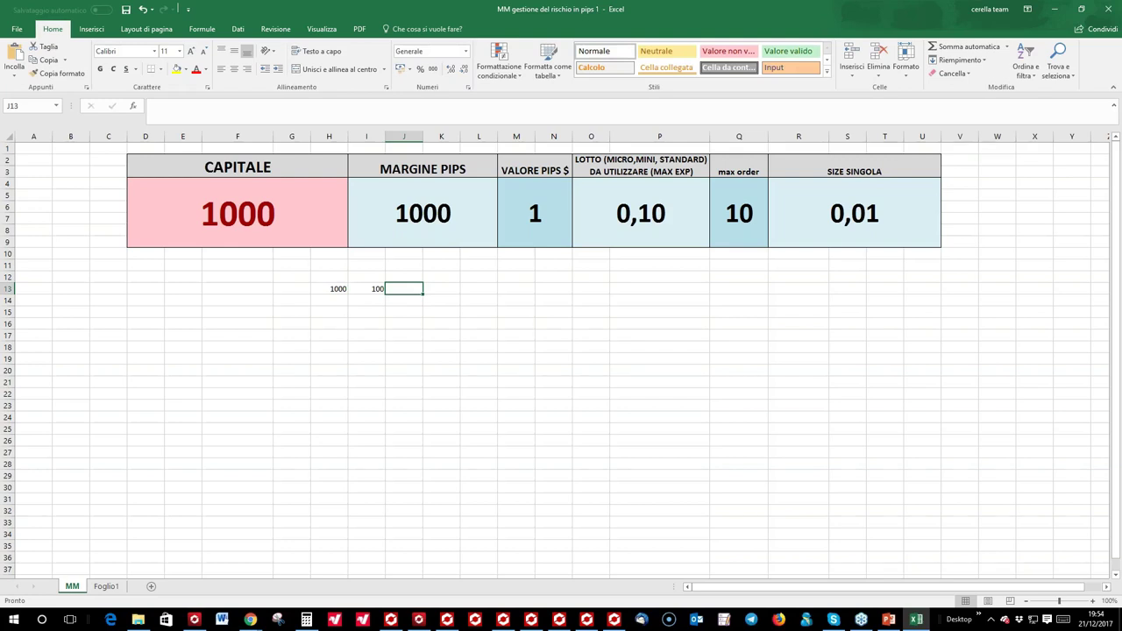
{"action": "type", "text": "10"}
{"action": "key", "text": "Return"}
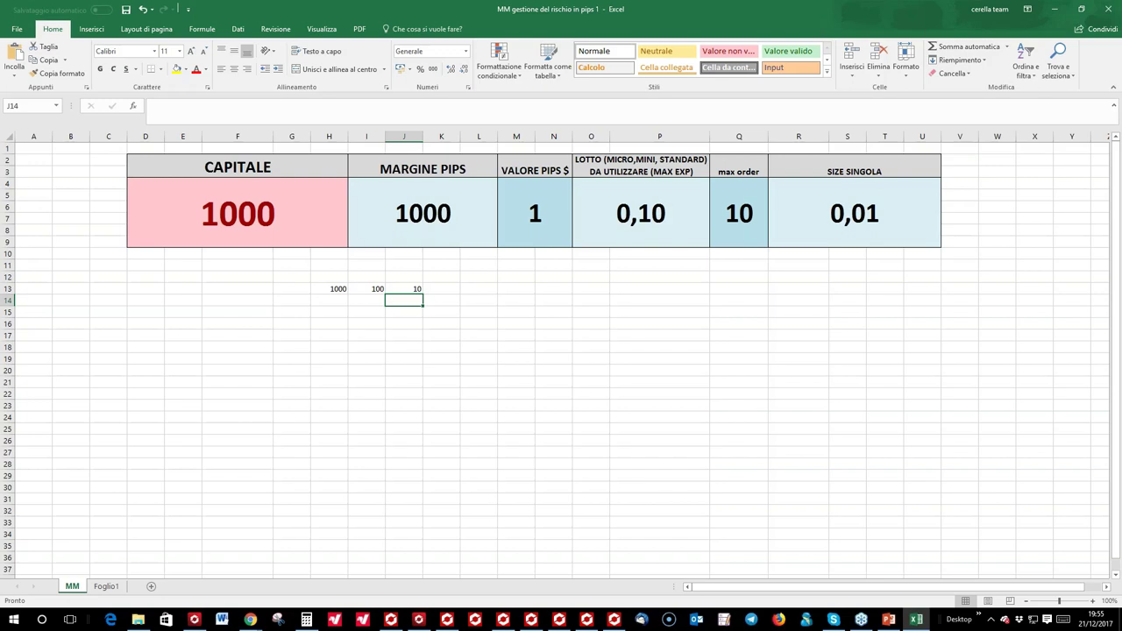
Set the MARGINE PIPS value to 10000
{"action": "left_click", "coordinate": [403, 289]}
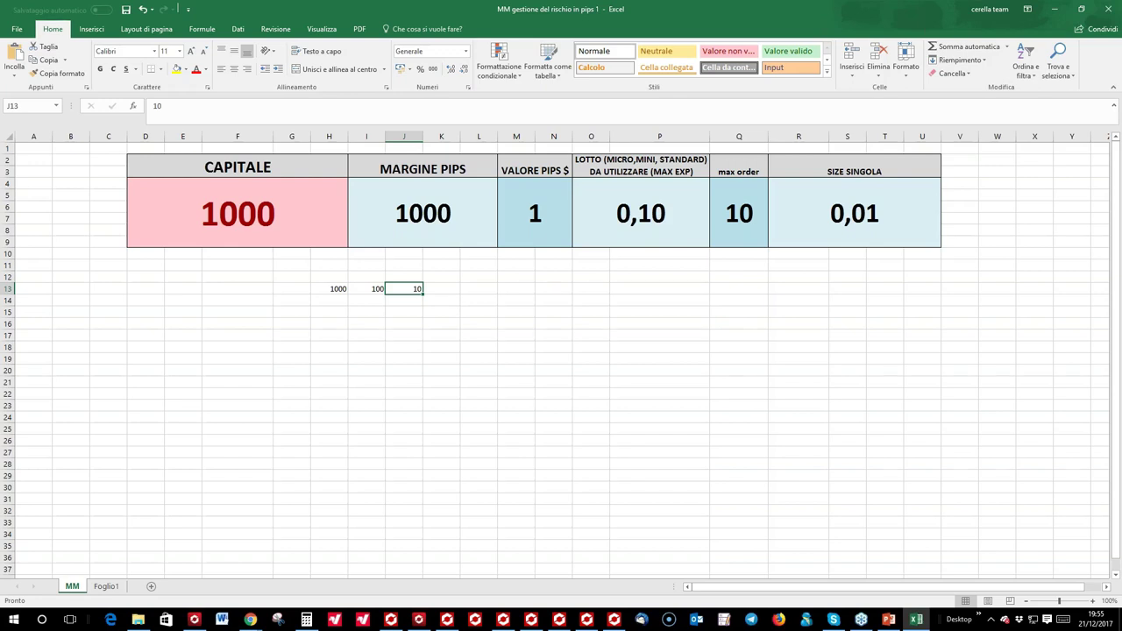
{"action": "key", "text": "Up"}
{"action": "key", "text": "Up"}
{"action": "key", "text": "Up"}
{"action": "key", "text": "Up"}
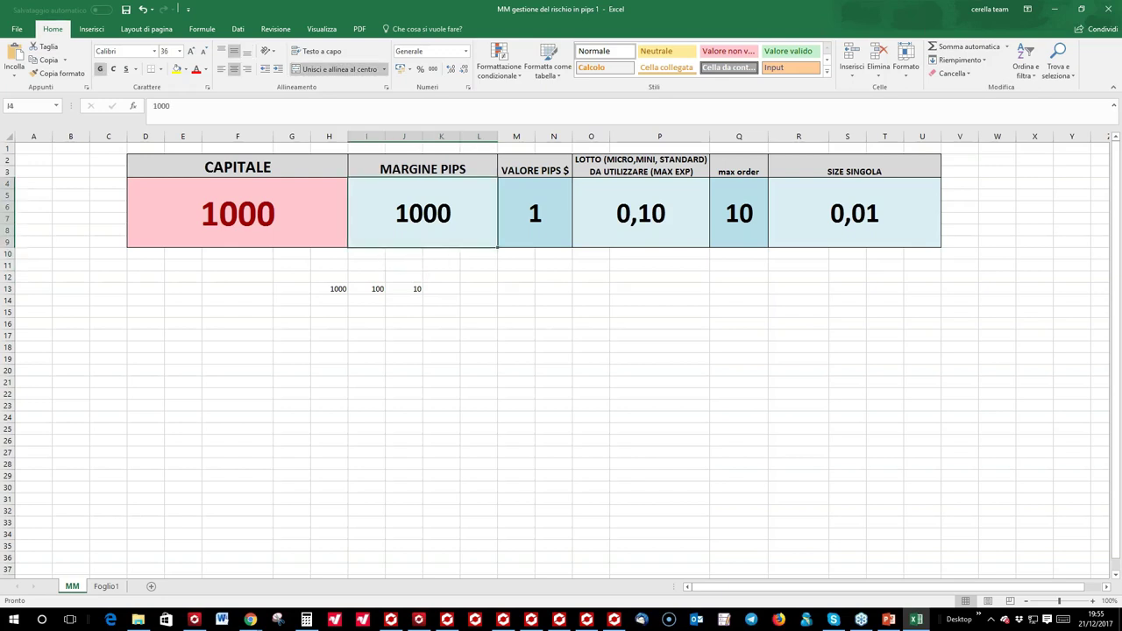
{"action": "type", "text": "10000"}
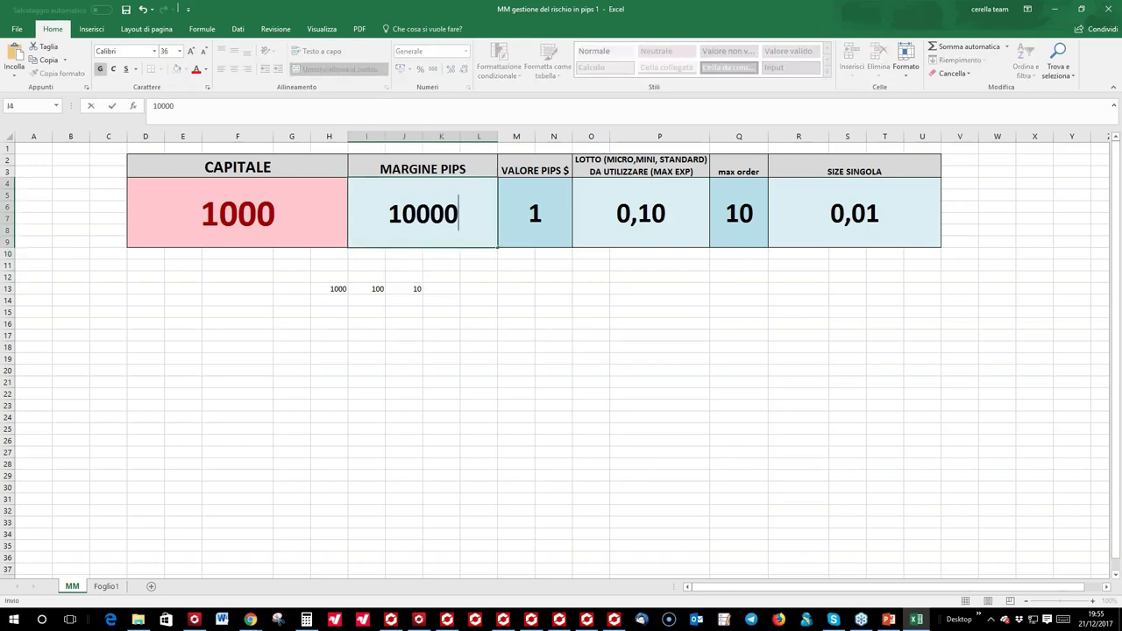
{"action": "key", "text": "Return"}
Set the max order value to 1
{"action": "key", "text": "Right"}
{"action": "key", "text": "Right"}
{"action": "key", "text": "Up"}
{"action": "key", "text": "Right"}
{"action": "key", "text": "Right"}
{"action": "key", "text": "Right"}
{"action": "key", "text": "Left"}
{"action": "type", "text": "1"}
{"action": "key", "text": "Return"}
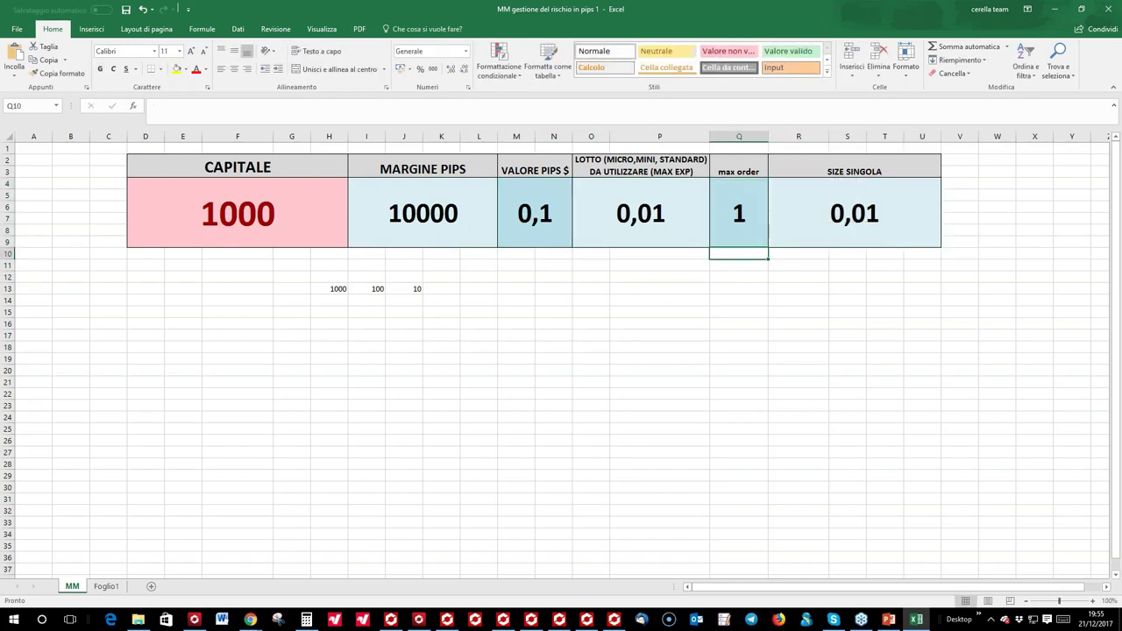
Replace the value in cell H13 with 10000 and the value in J13 with 100
{"action": "key", "text": "Down"}
{"action": "key", "text": "Down"}
{"action": "key", "text": "Left"}
{"action": "key", "text": "Left"}
{"action": "key", "text": "Left"}
{"action": "key", "text": "Left"}
{"action": "key", "text": "Left"}
{"action": "key", "text": "Left"}
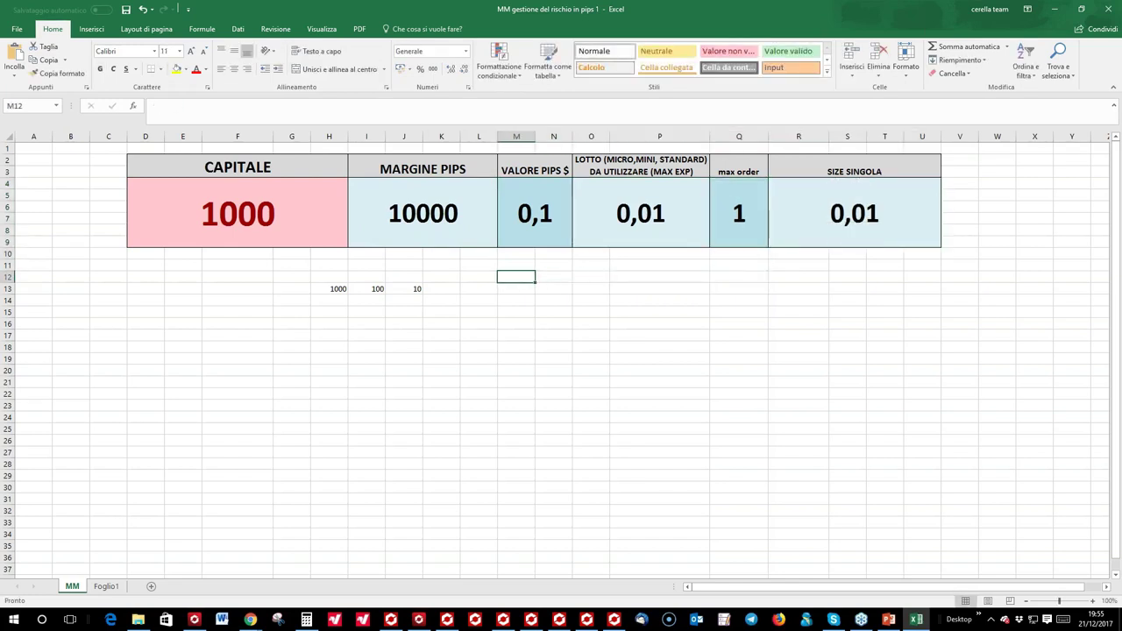
{"action": "key", "text": "Left"}
{"action": "key", "text": "Left"}
{"action": "key", "text": "Left"}
{"action": "key", "text": "Down"}
{"action": "key", "text": "Delete"}
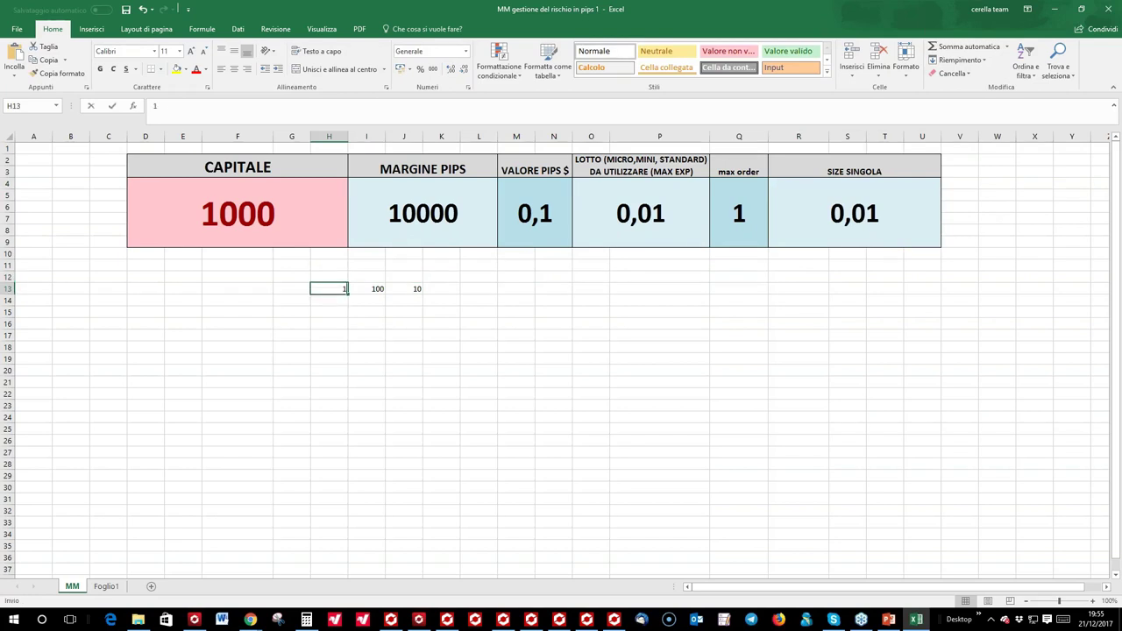
{"action": "type", "text": "10000"}
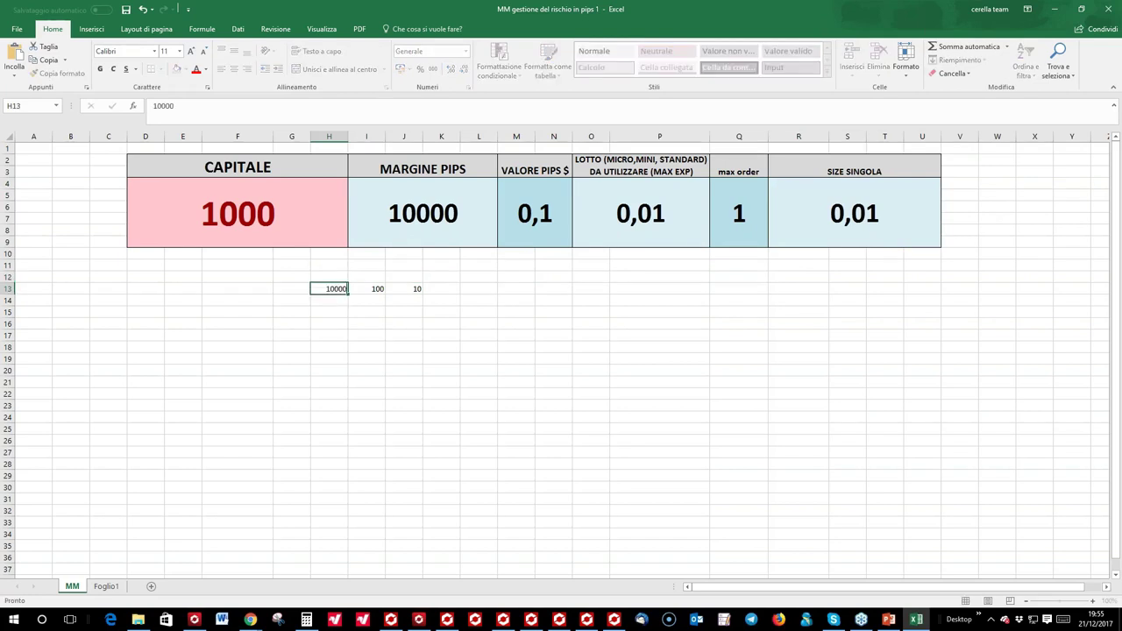
{"action": "left_click", "coordinate": [403, 288]}
{"action": "type", "text": "100"}
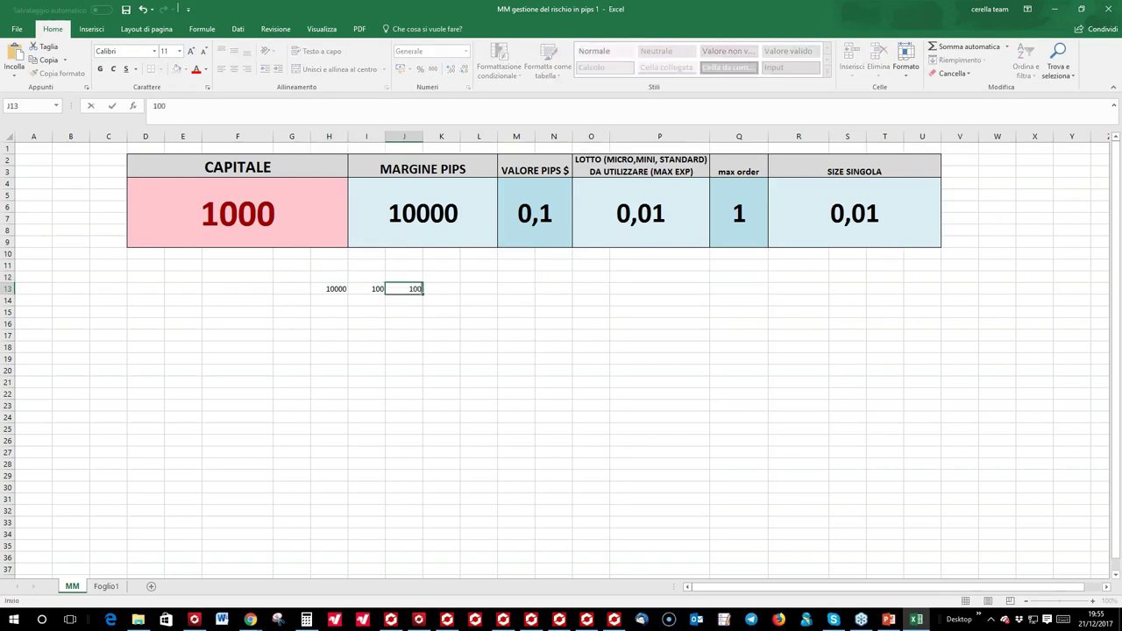
{"action": "key", "text": "Return"}
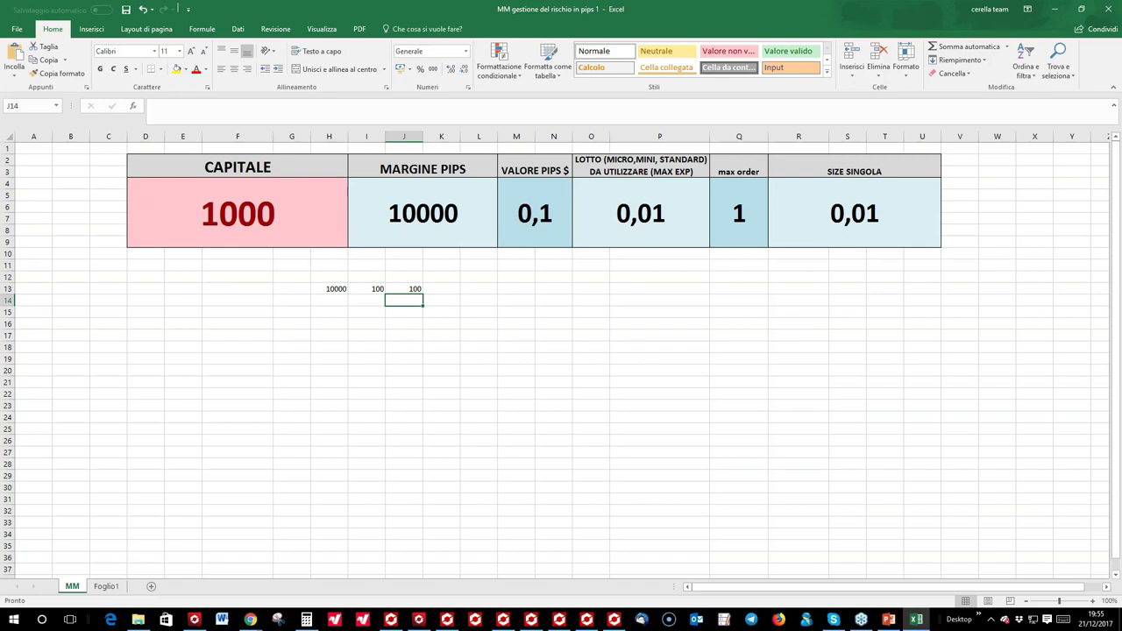
Set cell I13, between the two other values below the table, to 25
{"action": "key", "text": "Left"}
{"action": "key", "text": "Up"}
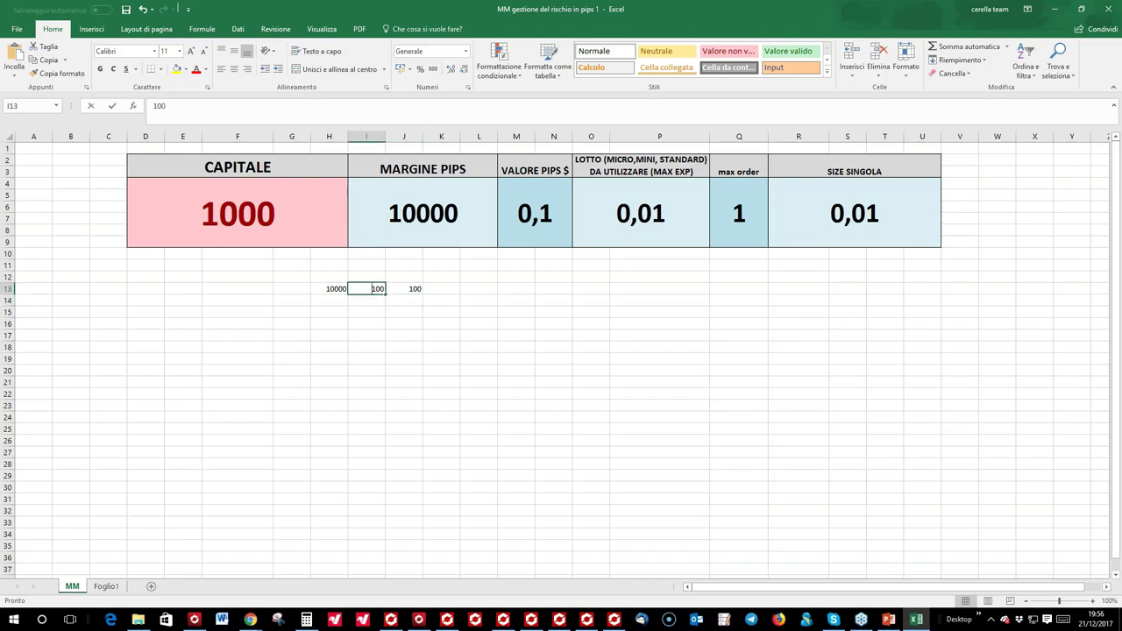
{"action": "type", "text": "25"}
{"action": "key", "text": "Right"}
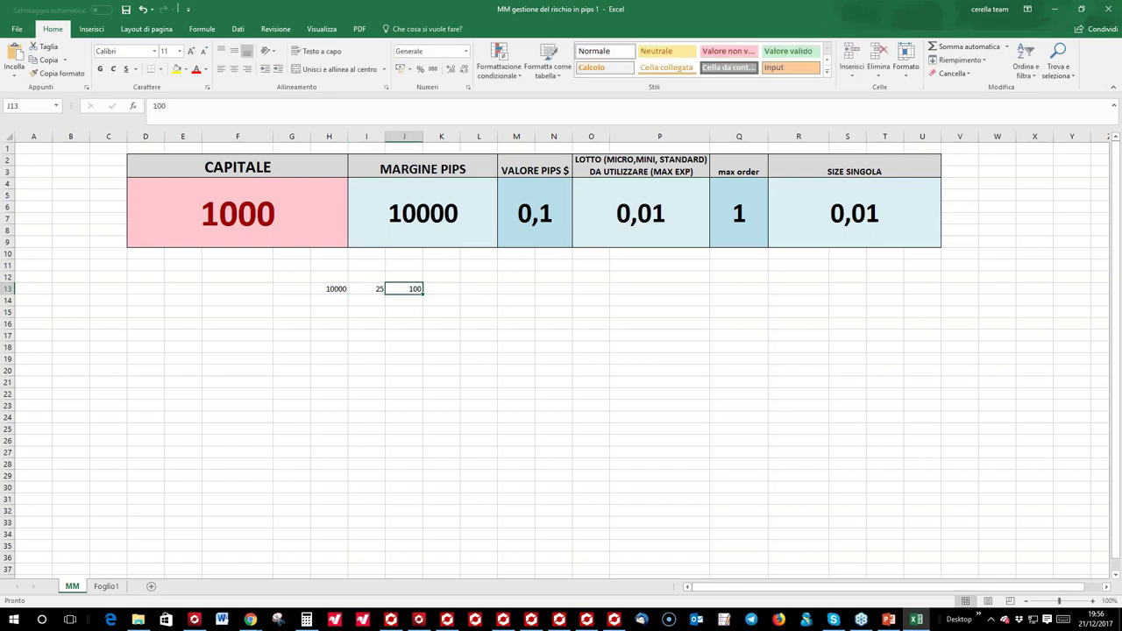
Replace the fixed number in cell J13 with the formula =H13/I13
{"action": "type", "text": "="}
{"action": "left_click", "coordinate": [329, 289]}
{"action": "type", "text": "/"}
{"action": "left_click", "coordinate": [367, 288]}
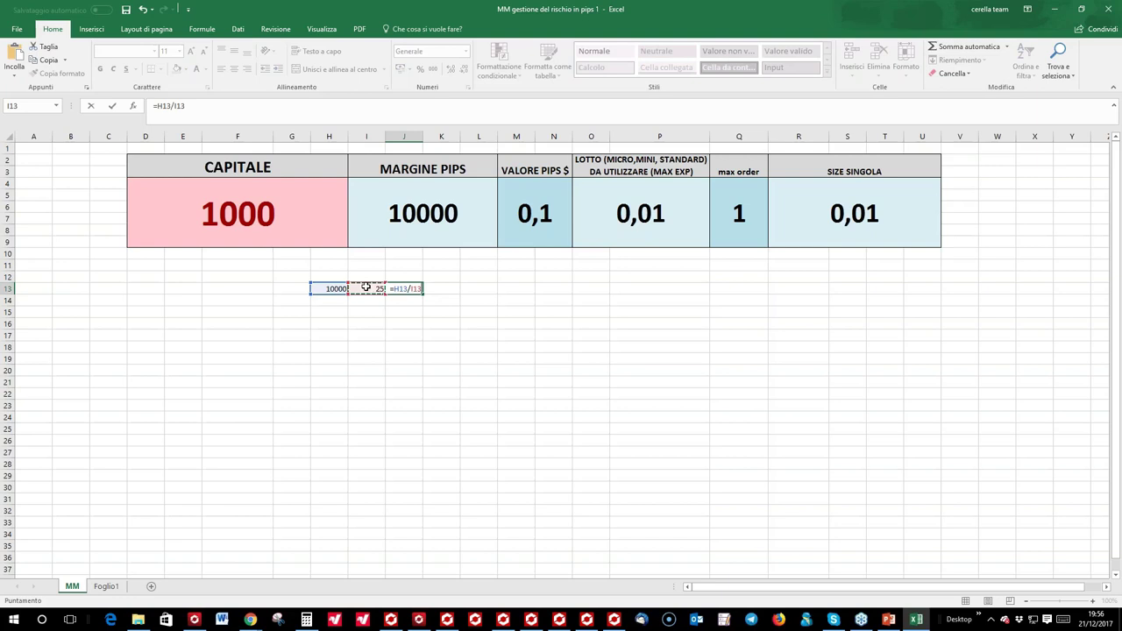
{"action": "key", "text": "Return"}
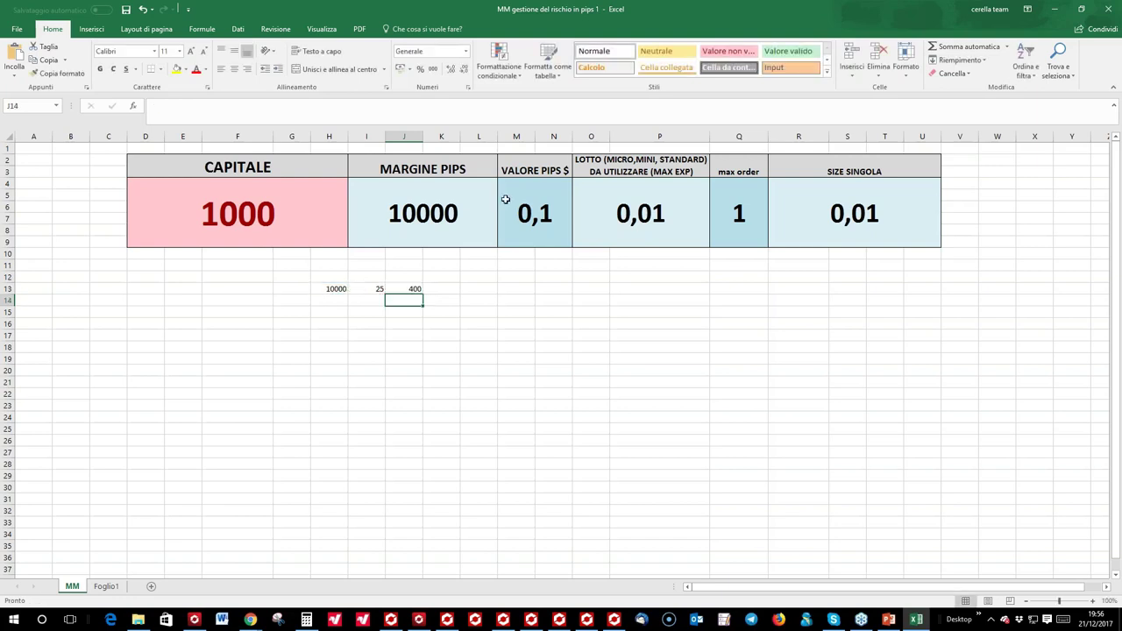
{"action": "left_click", "coordinate": [401, 287]}
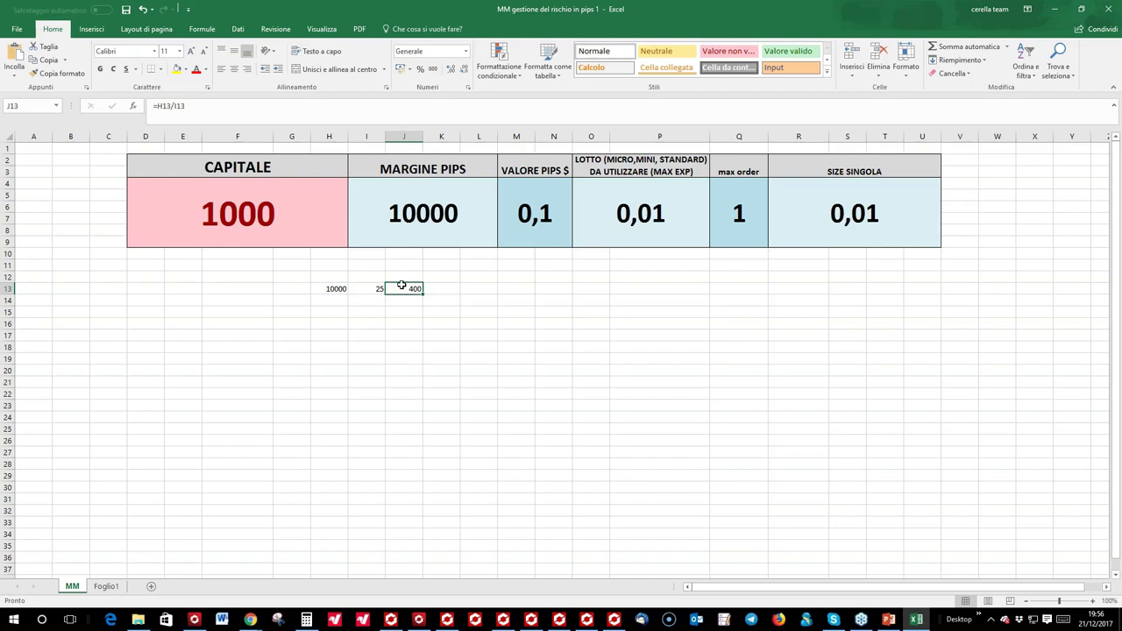
{"action": "left_click", "coordinate": [372, 289]}
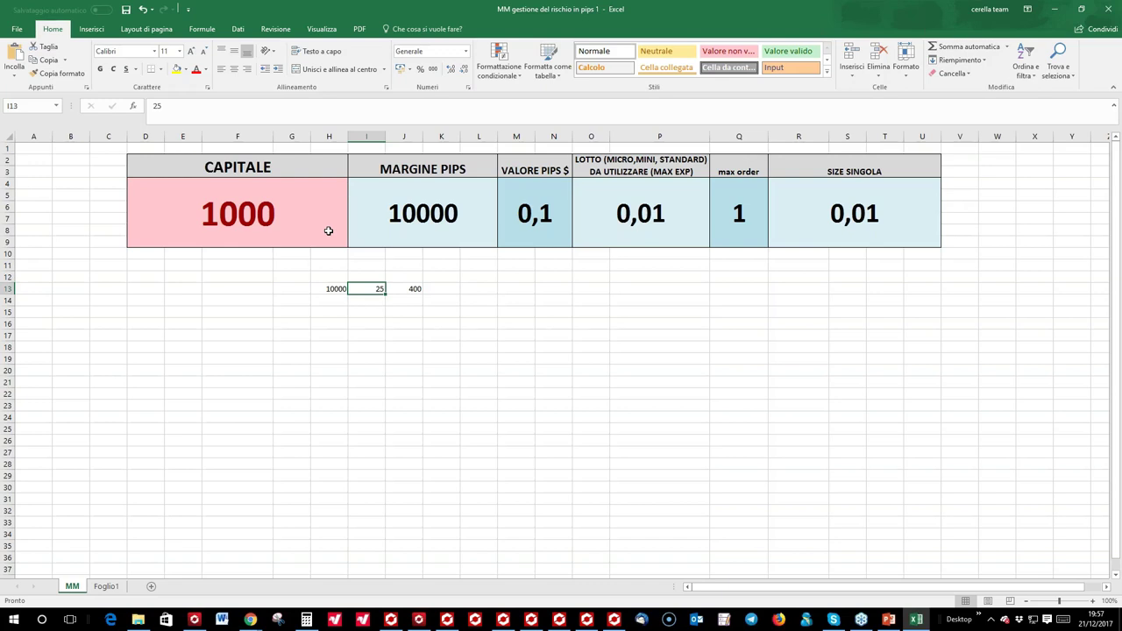
{"action": "key", "text": "Right"}
{"action": "key", "text": "Up"}
{"action": "key", "text": "Up"}
{"action": "key", "text": "Up"}
{"action": "key", "text": "Up"}
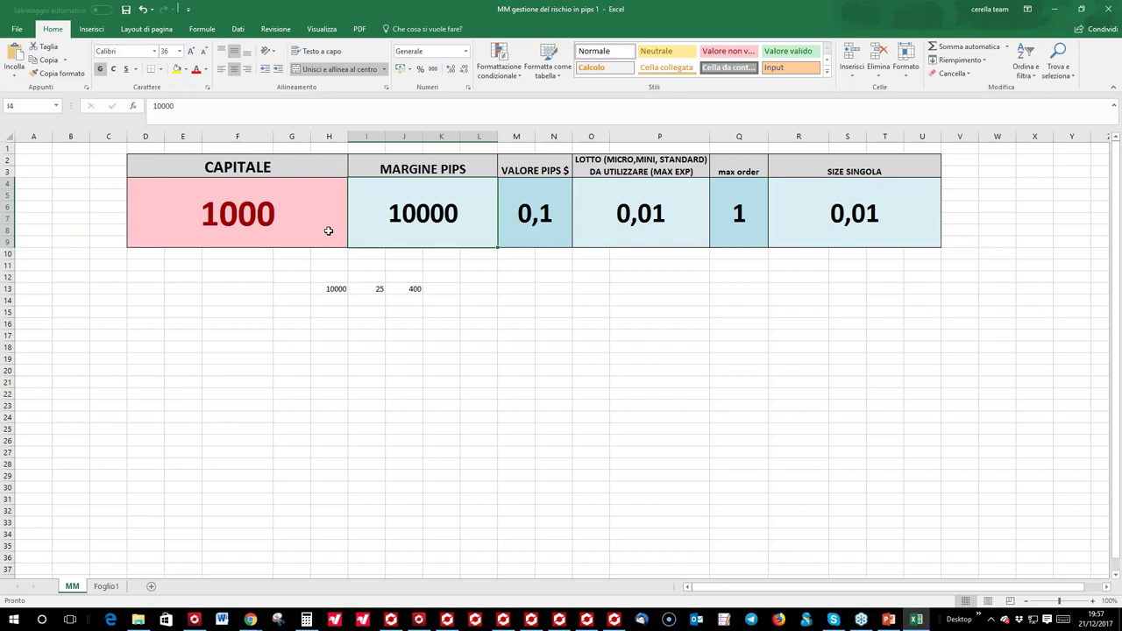
Change the dividend in cell H13 to 1000
{"action": "key", "text": "Down"}
{"action": "key", "text": "Down"}
{"action": "key", "text": "Down"}
{"action": "key", "text": "Down"}
{"action": "key", "text": "Left"}
{"action": "key", "text": "Left"}
{"action": "type", "text": "1"}
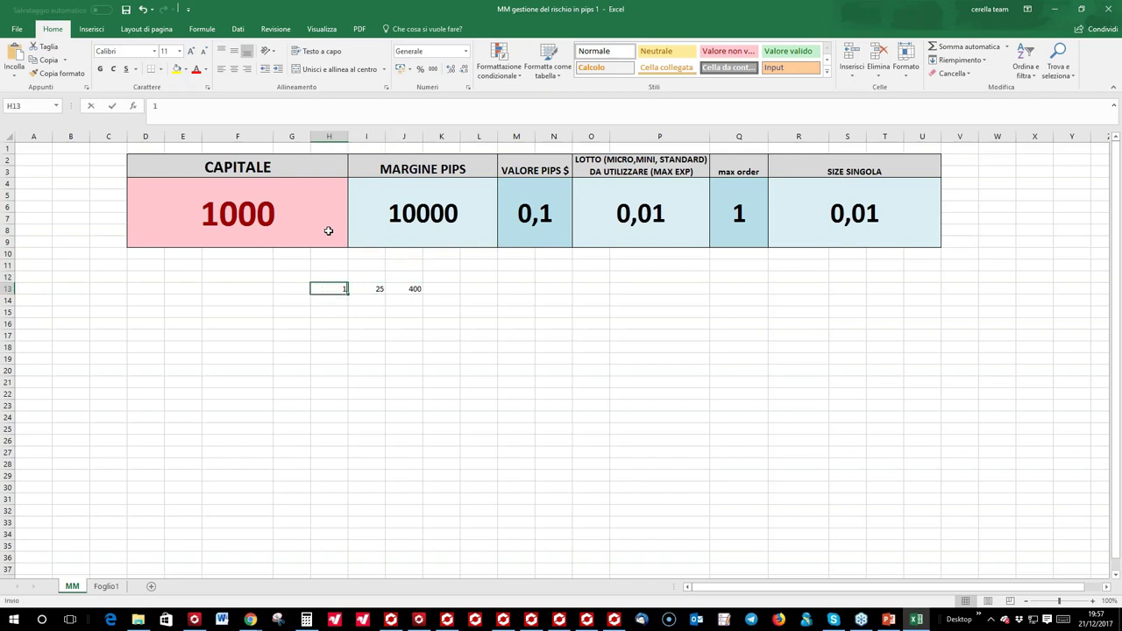
{"action": "type", "text": "000"}
Set the MARGINE PIPS value back to 1000 in the risk table
{"action": "key", "text": "Right"}
{"action": "key", "text": "Up"}
{"action": "key", "text": "Up"}
{"action": "key", "text": "Up"}
{"action": "key", "text": "Up"}
{"action": "type", "text": "1000"}
{"action": "key", "text": "Return"}
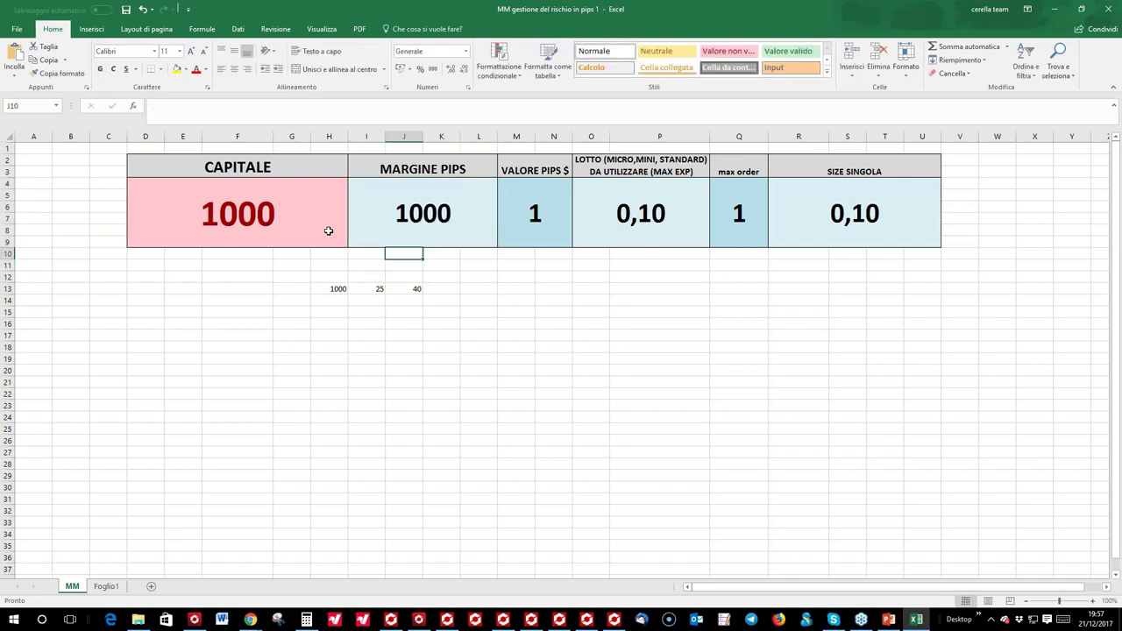
{"action": "key", "text": "Up"}
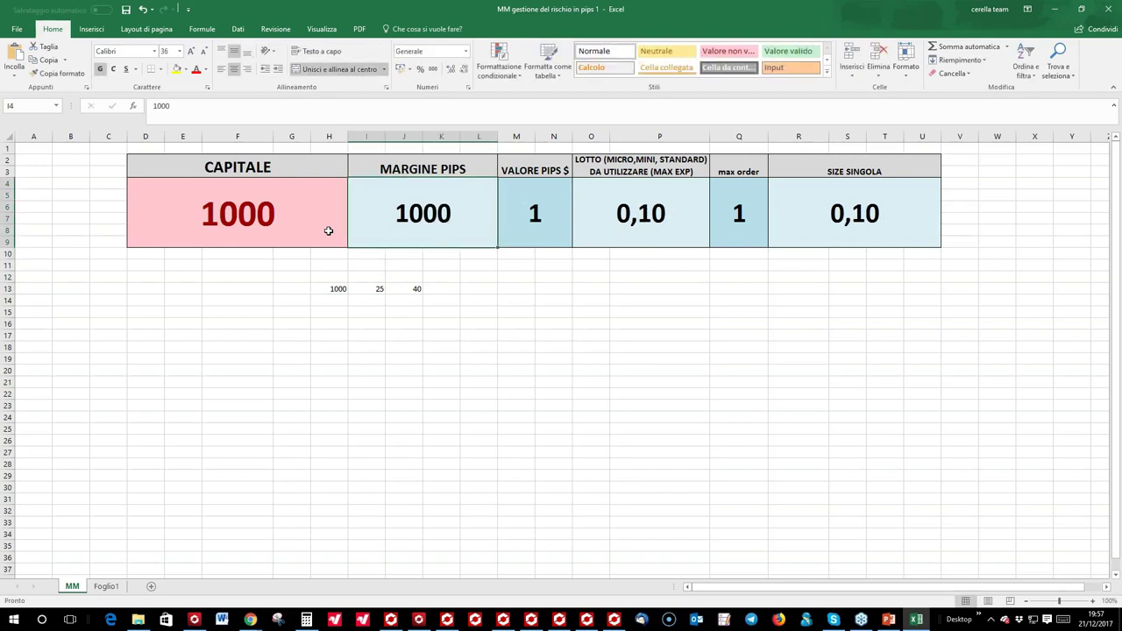
{"action": "key", "text": "Right"}
{"action": "key", "text": "Right"}
{"action": "key", "text": "Right"}
{"action": "key", "text": "Right"}
{"action": "key", "text": "Down"}
{"action": "key", "text": "Down"}
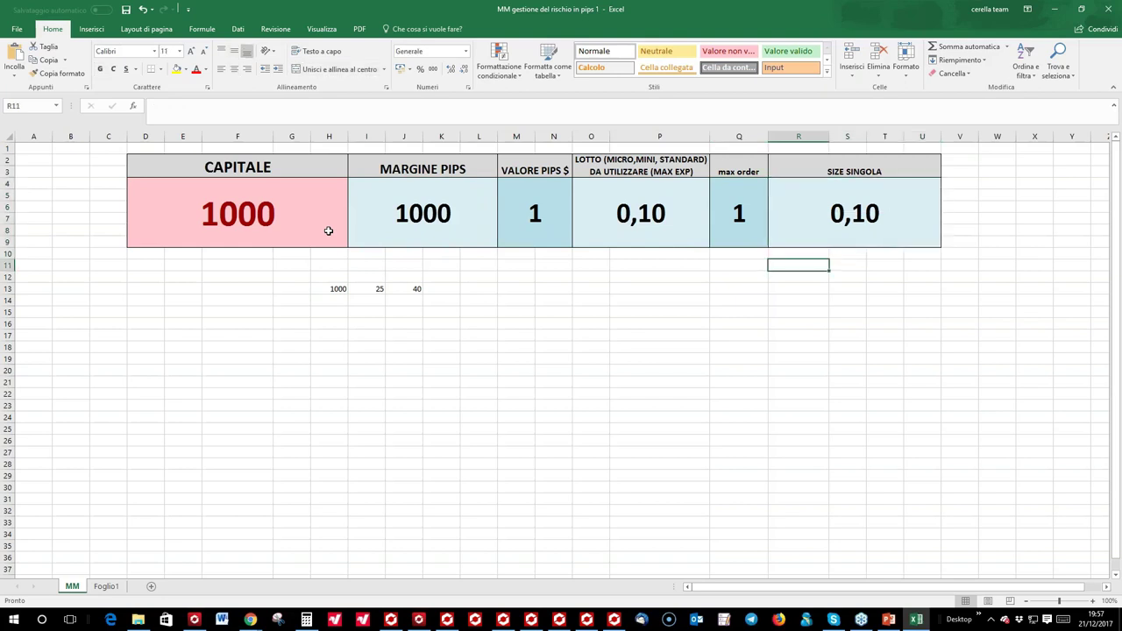
{"action": "key", "text": "Left"}
{"action": "key", "text": "Left"}
{"action": "key", "text": "Left"}
{"action": "key", "text": "Left"}
{"action": "key", "text": "Left"}
{"action": "key", "text": "Left"}
{"action": "key", "text": "Left"}
{"action": "key", "text": "Left"}
{"action": "key", "text": "Left"}
{"action": "key", "text": "Left"}
{"action": "key", "text": "Left"}
{"action": "key", "text": "Left"}
{"action": "key", "text": "Left"}
{"action": "key", "text": "Right"}
{"action": "key", "text": "Right"}
{"action": "key", "text": "Right"}
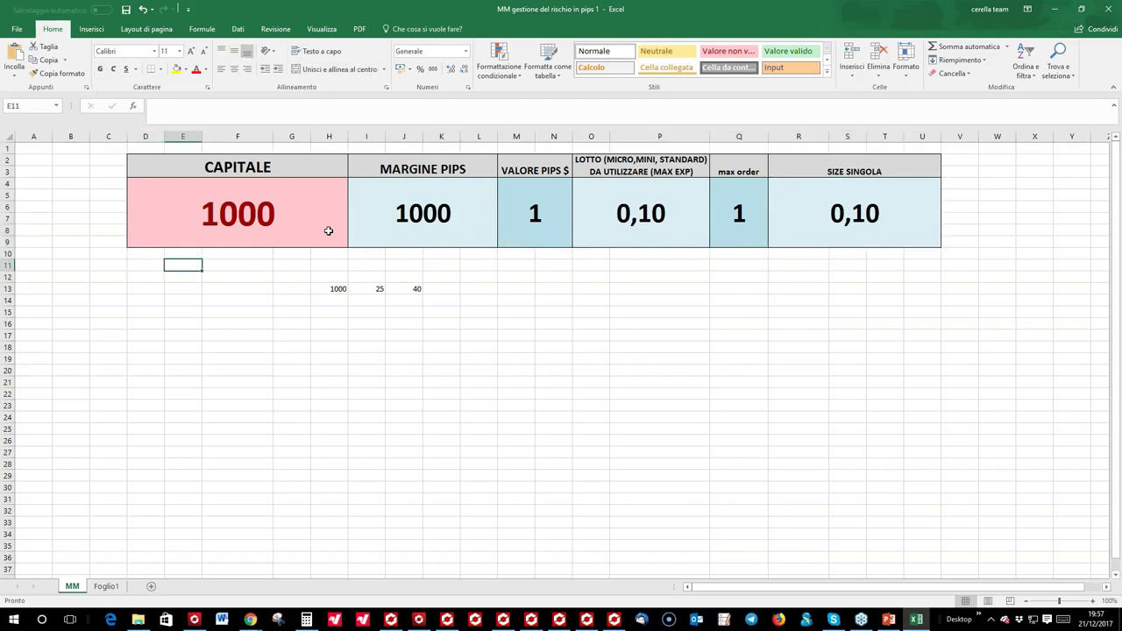
{"action": "key", "text": "Right"}
{"action": "key", "text": "Right"}
{"action": "key", "text": "Down"}
{"action": "key", "text": "Down"}
{"action": "key", "text": "Left"}
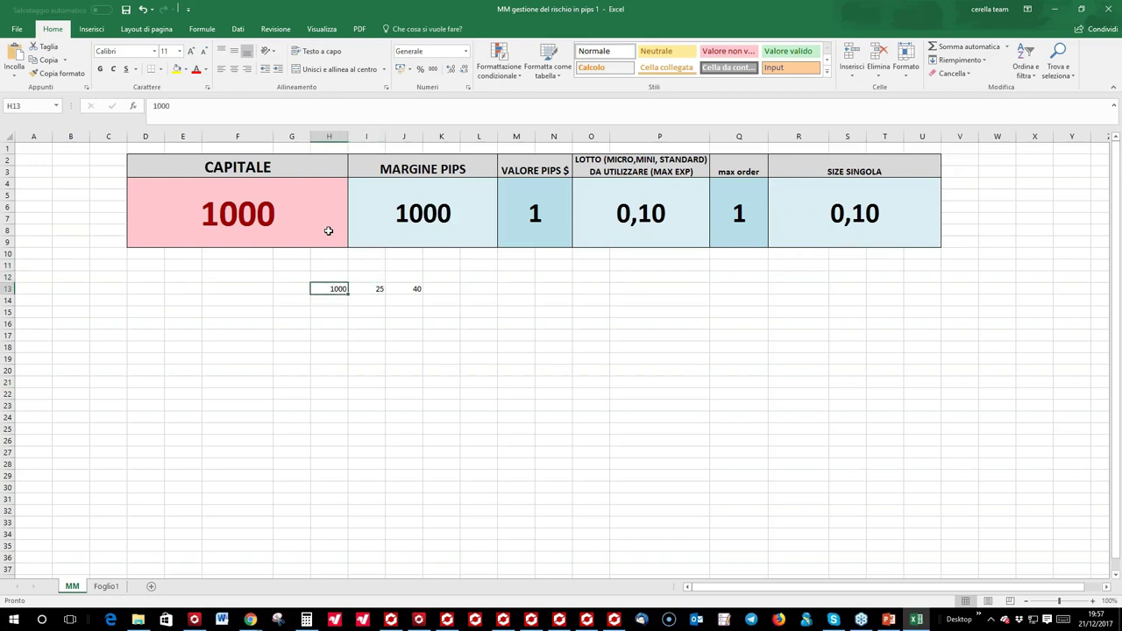
Switch to the MetaTrader GBPUSD daily chart and measure a price distance across the August to October swing with the crosshair
{"action": "key", "text": "Right"}
{"action": "key", "text": "Right"}
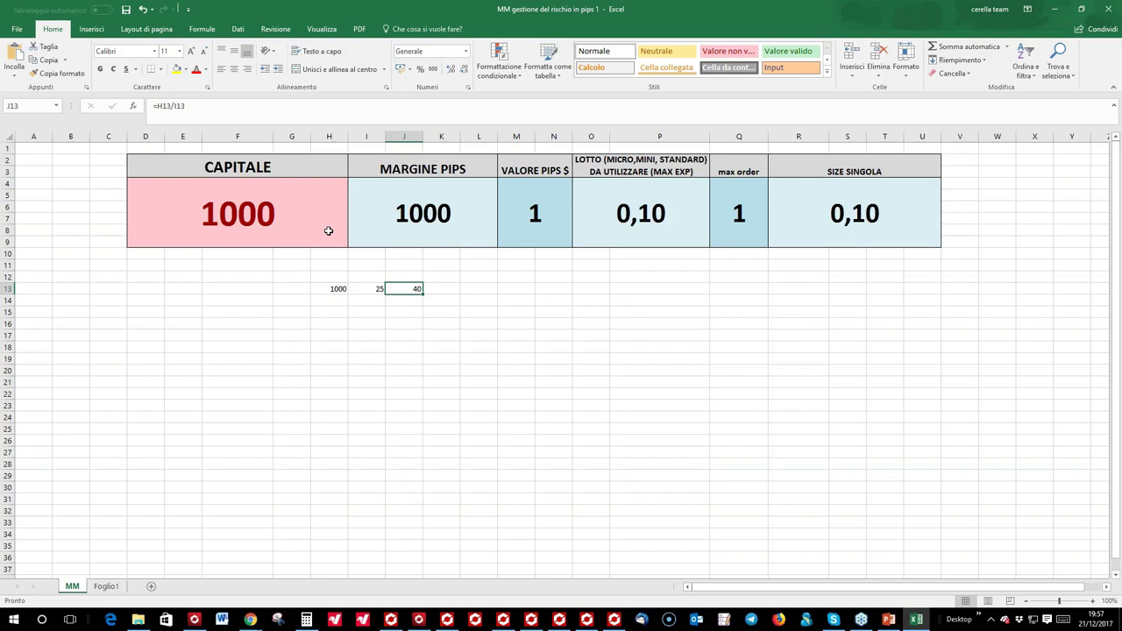
{"action": "key", "text": "alt+Tab"}
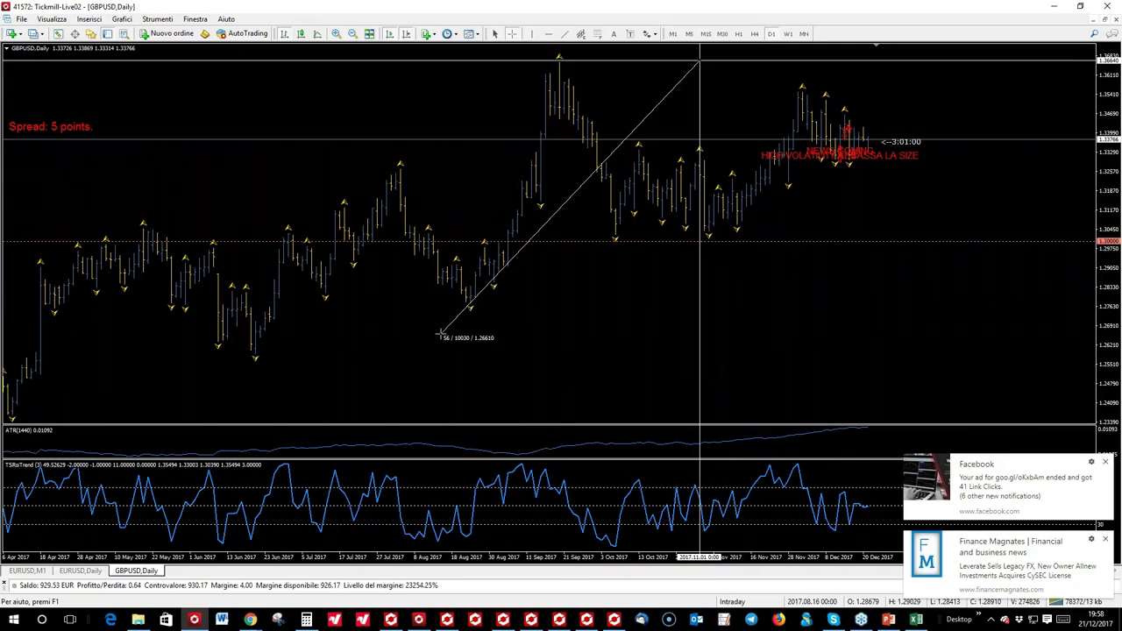
{"action": "left_click_drag", "start_coordinate": [441, 335], "coordinate": [441, 335]}
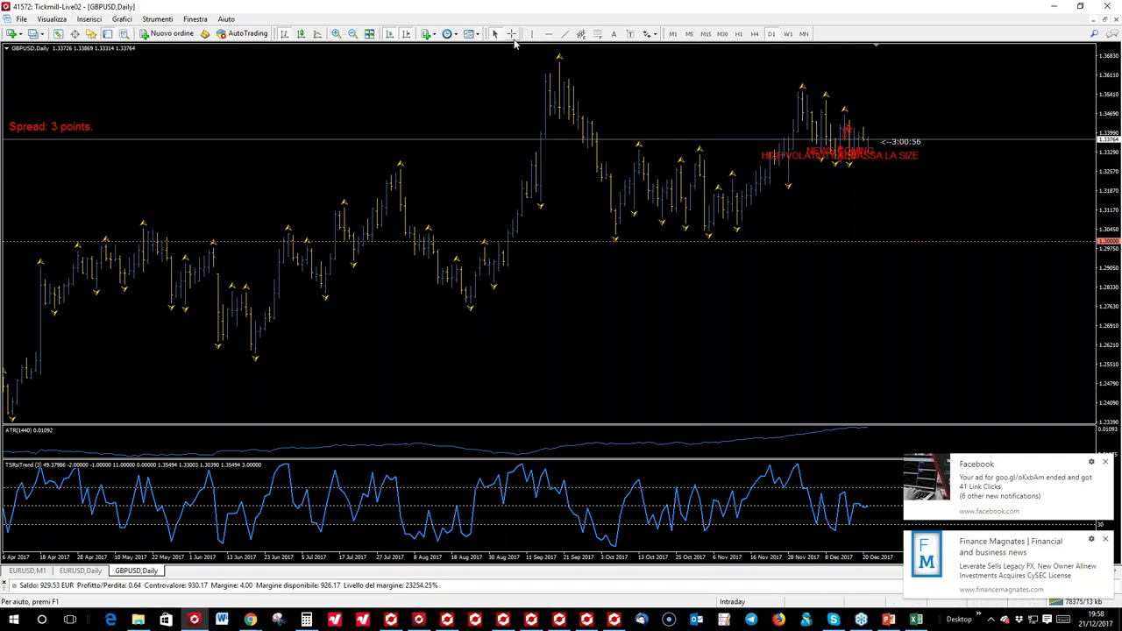
Draw horizontal lines above the September 2017 peak and just below the late-August low, and measure the price range with the crosshair
{"action": "left_click", "coordinate": [548, 34]}
{"action": "left_click", "coordinate": [550, 55]}
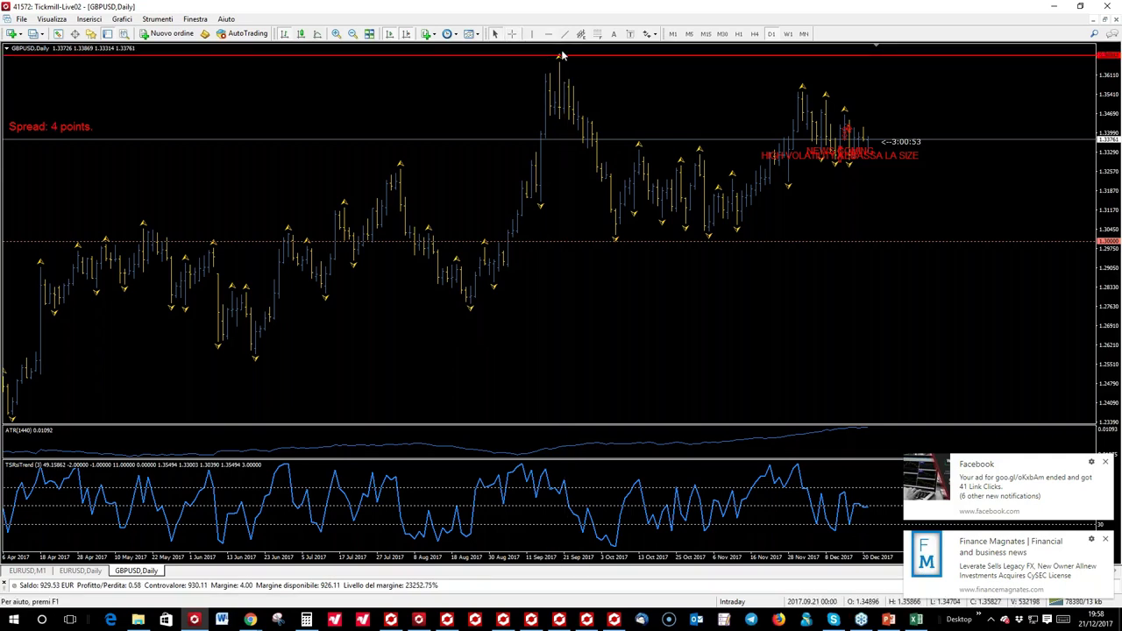
{"action": "left_click", "coordinate": [548, 34]}
{"action": "left_click", "coordinate": [526, 311]}
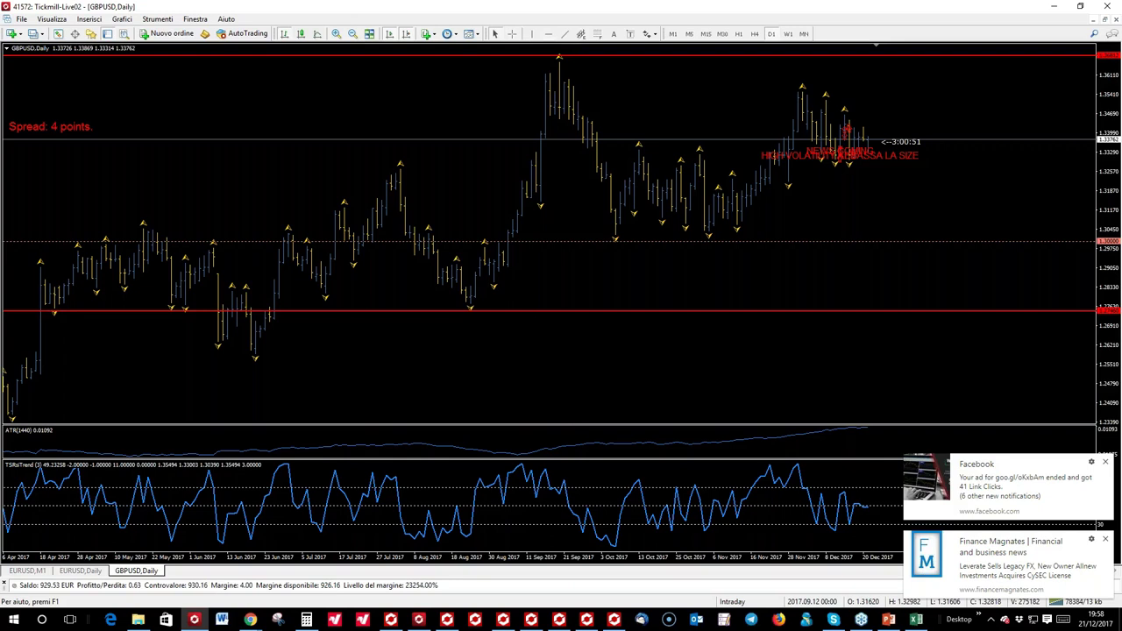
{"action": "scroll", "coordinate": [533, 319], "scroll_direction": "up", "scroll_amount": 1}
{"action": "mouse_move", "coordinate": [520, 314]}
{"action": "left_mouse_down"}
{"action": "mouse_move", "coordinate": [521, 333]}
{"action": "mouse_move", "coordinate": [521, 318]}
{"action": "left_mouse_up"}
{"action": "scroll", "coordinate": [520, 263], "scroll_direction": "down", "scroll_amount": 1}
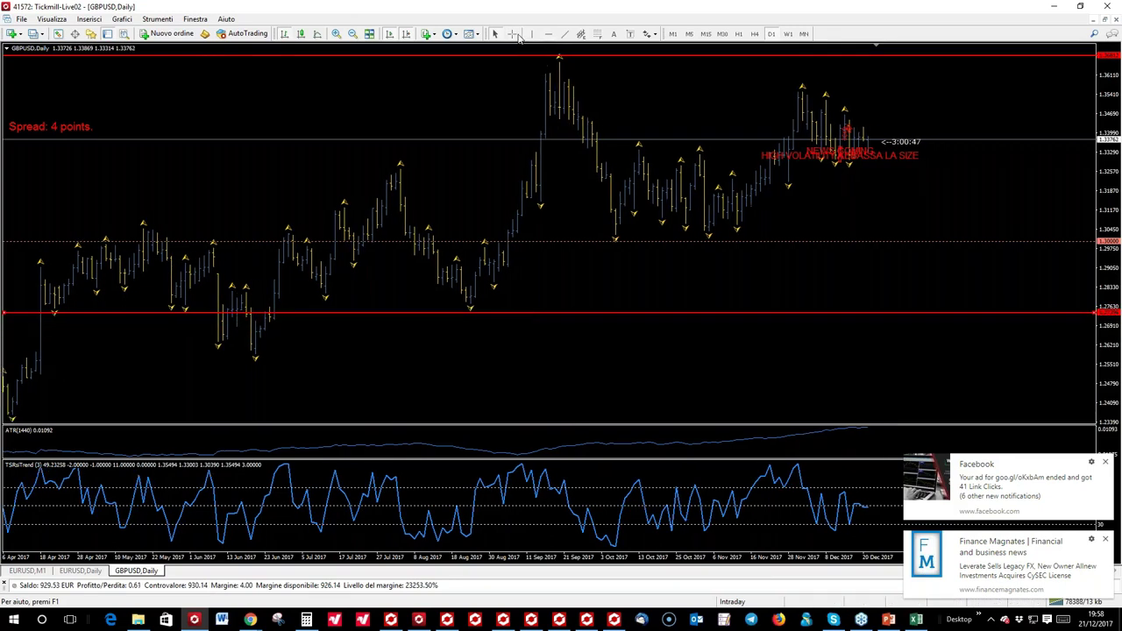
{"action": "left_click", "coordinate": [512, 33]}
{"action": "left_click_drag", "start_coordinate": [563, 369], "coordinate": [675, 80]}
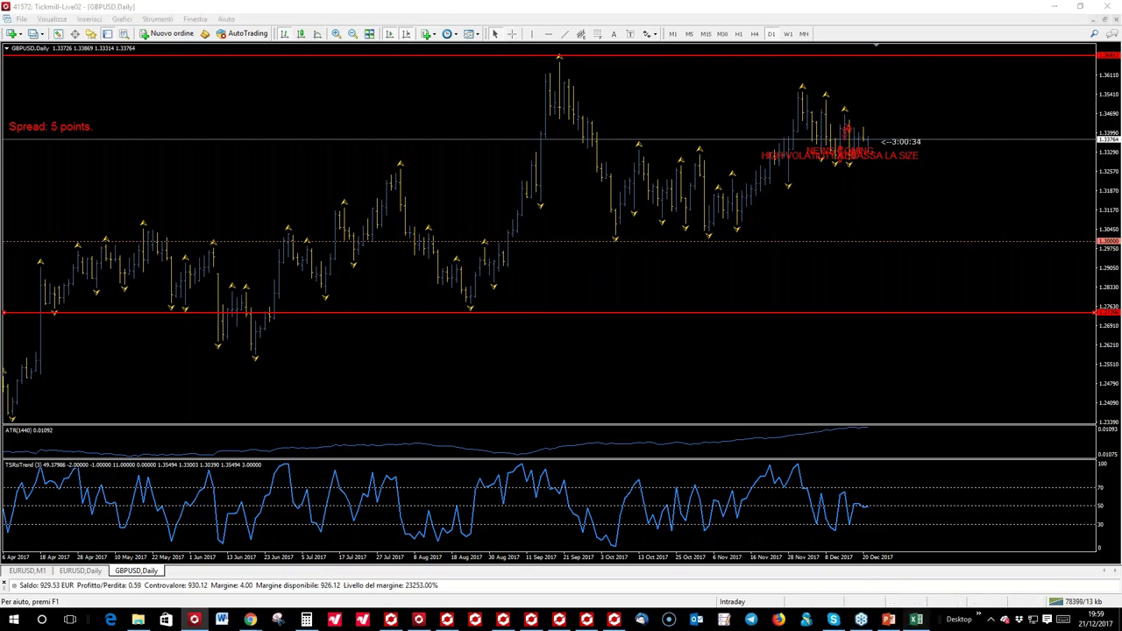
Switch back to the Excel risk-management workbook and set the CAPITALE value to 10000
{"action": "left_click", "coordinate": [916, 620]}
{"action": "left_click", "coordinate": [285, 217]}
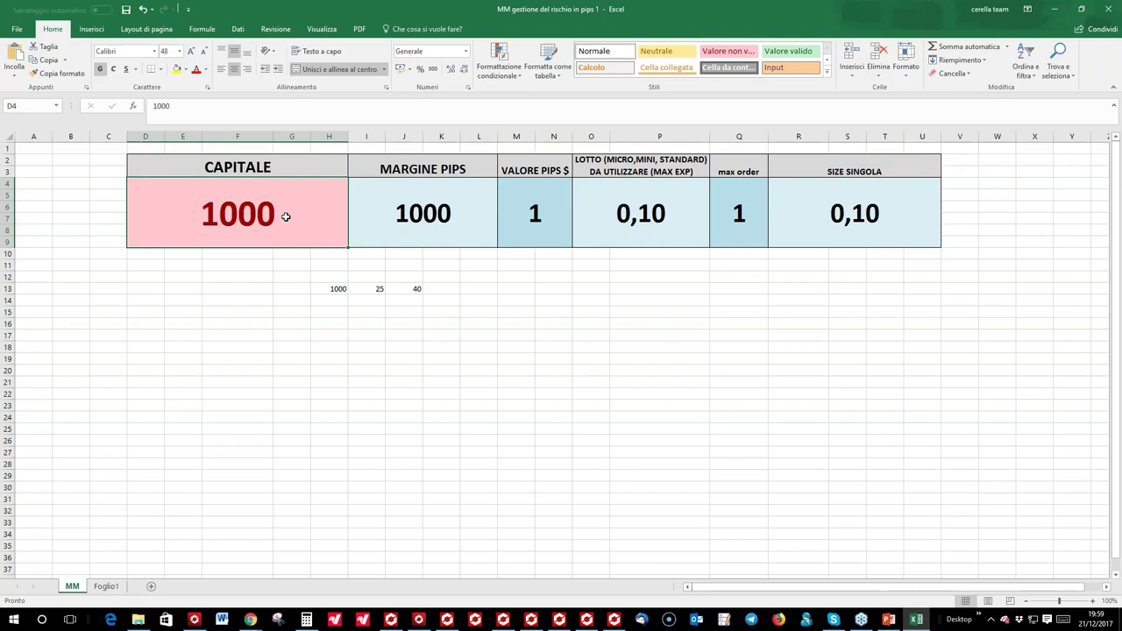
{"action": "type", "text": "10000"}
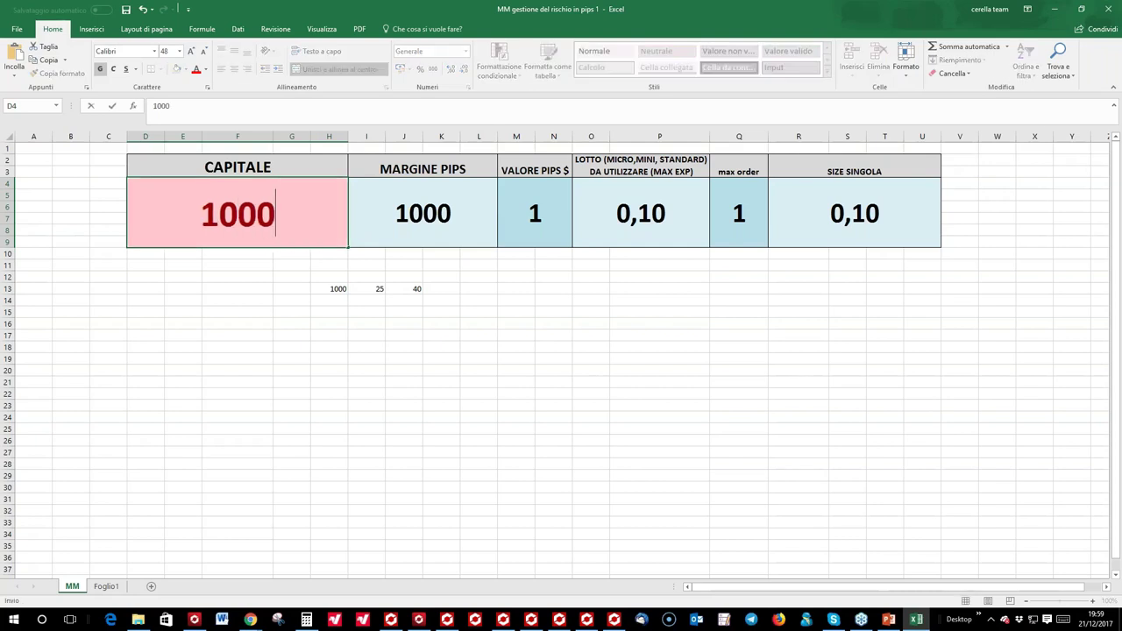
{"action": "key", "text": "Tab"}
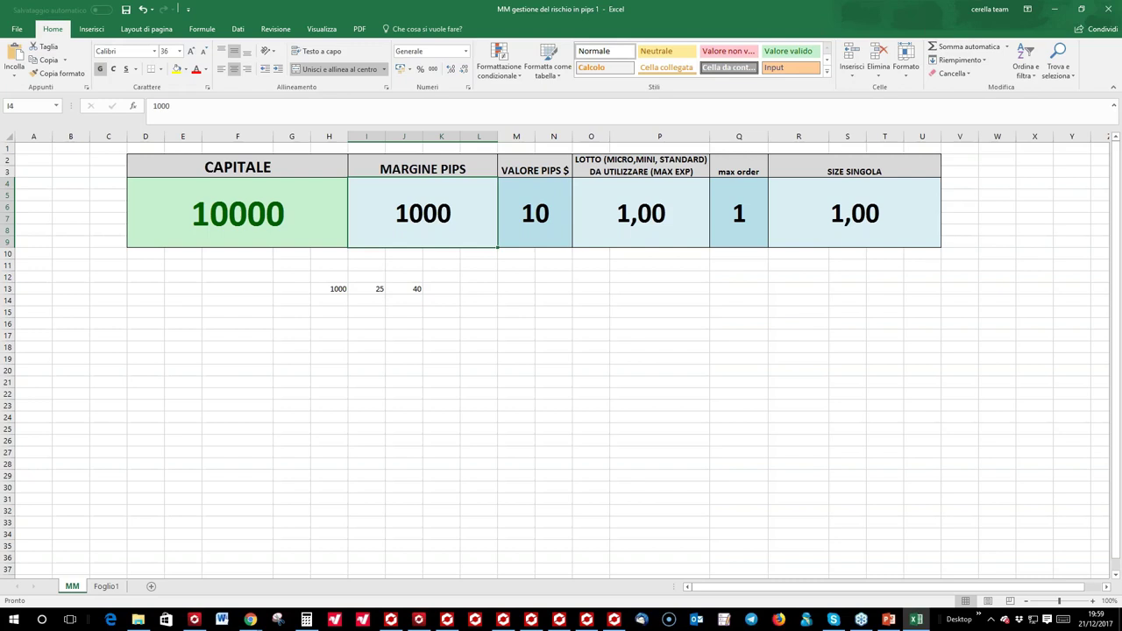
Examine the pip value, lot, max order and single size cells calculated for the 10000 capital
{"action": "key", "text": "Right"}
{"action": "key", "text": "Right"}
{"action": "key", "text": "Right"}
{"action": "key", "text": "Right"}
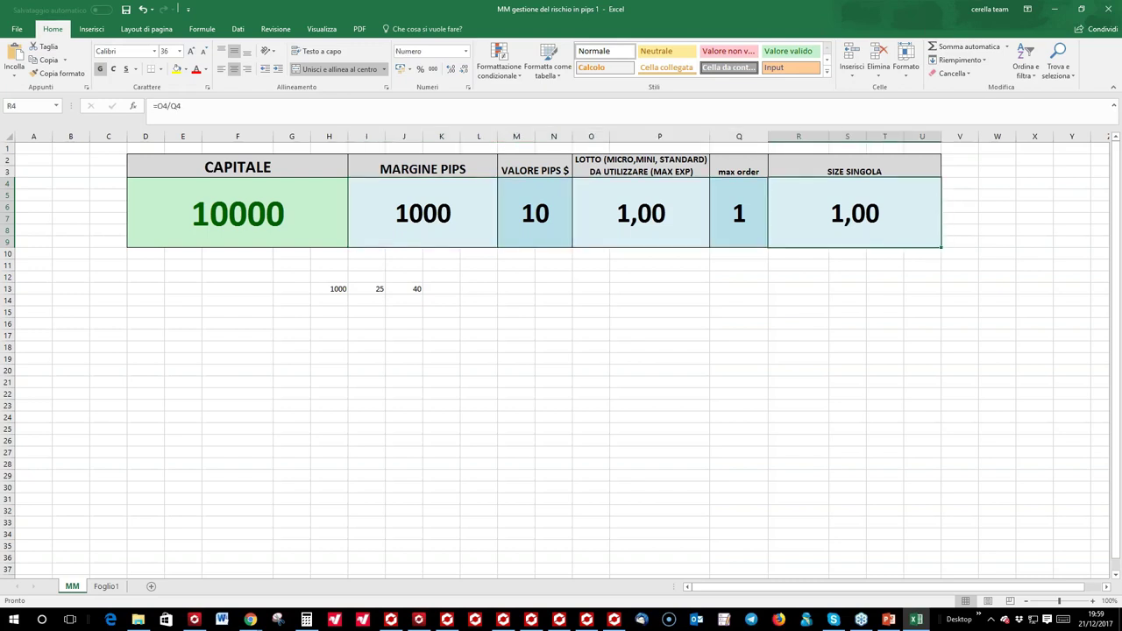
{"action": "key", "text": "Left"}
{"action": "key", "text": "Left"}
{"action": "key", "text": "Left"}
{"action": "key", "text": "Left"}
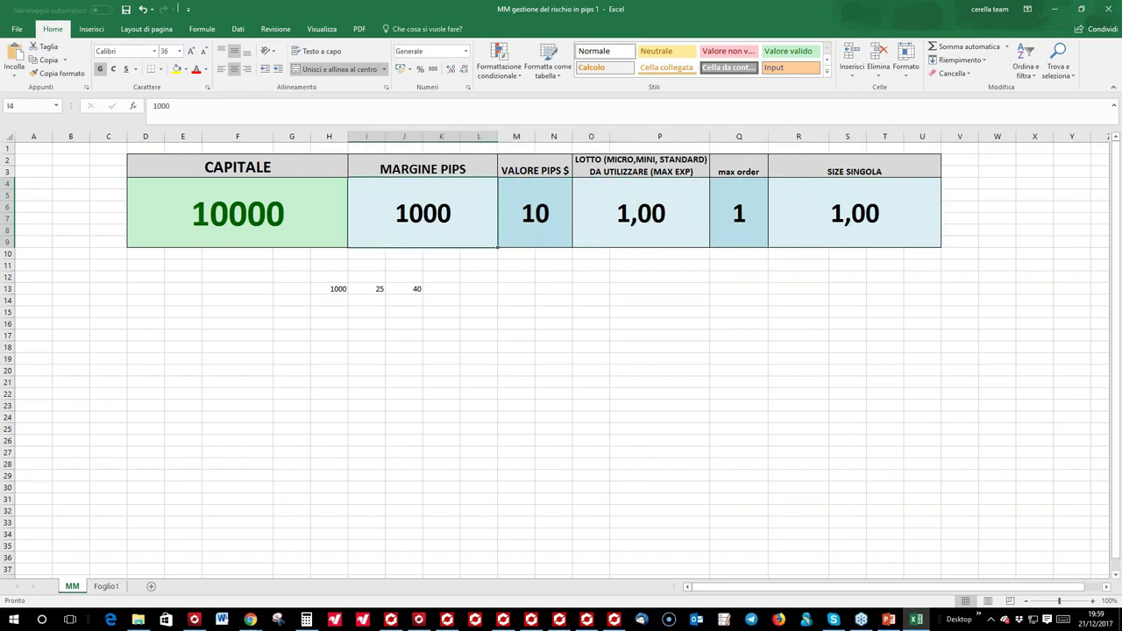
Set the CAPITALE value to 9000 and check the recalculated lot and single size cells
{"action": "key", "text": "Left"}
{"action": "type", "text": "9000"}
{"action": "key", "text": "Right"}
{"action": "key", "text": "Right"}
{"action": "key", "text": "Right"}
{"action": "key", "text": "Right"}
{"action": "key", "text": "Right"}
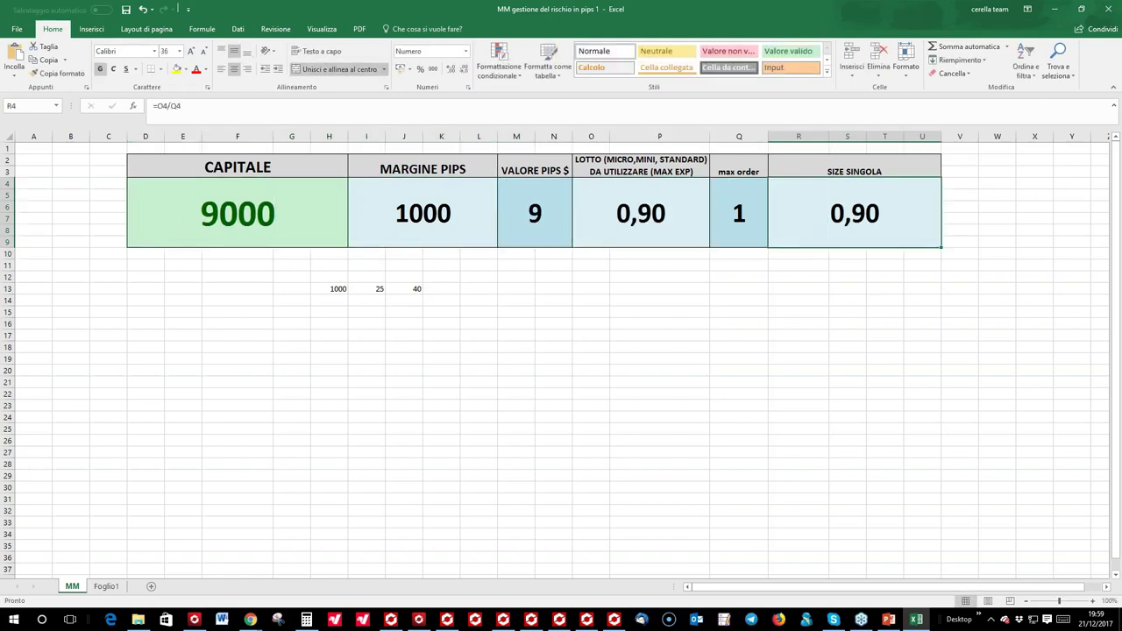
{"action": "key", "text": "Left"}
{"action": "key", "text": "Left"}
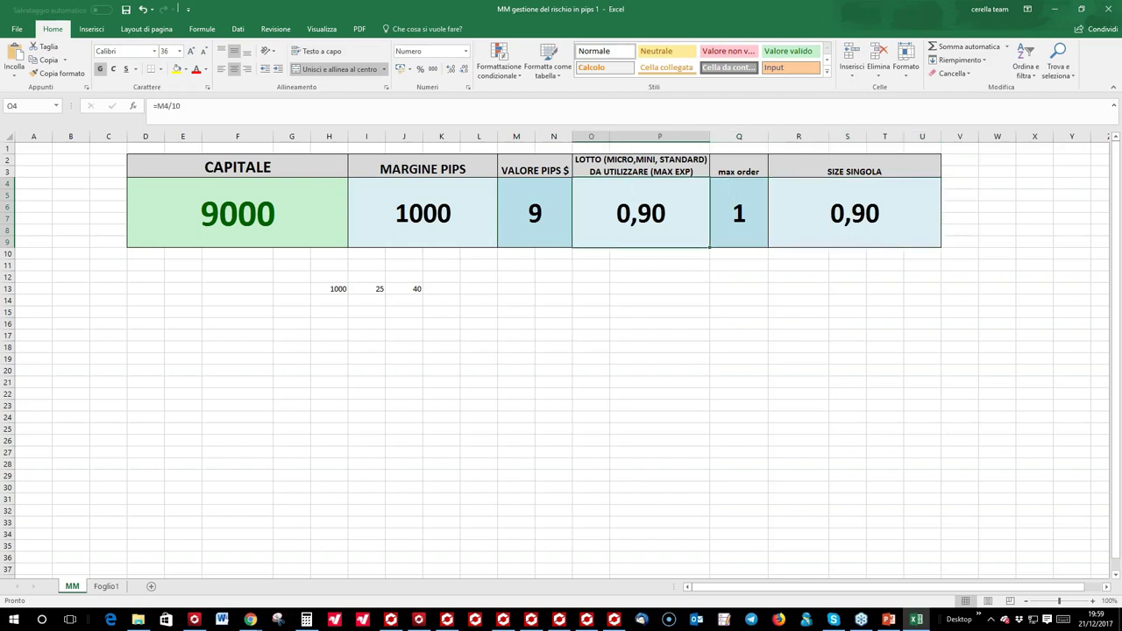
{"action": "key", "text": "Left"}
{"action": "key", "text": "Left"}
{"action": "key", "text": "Left"}
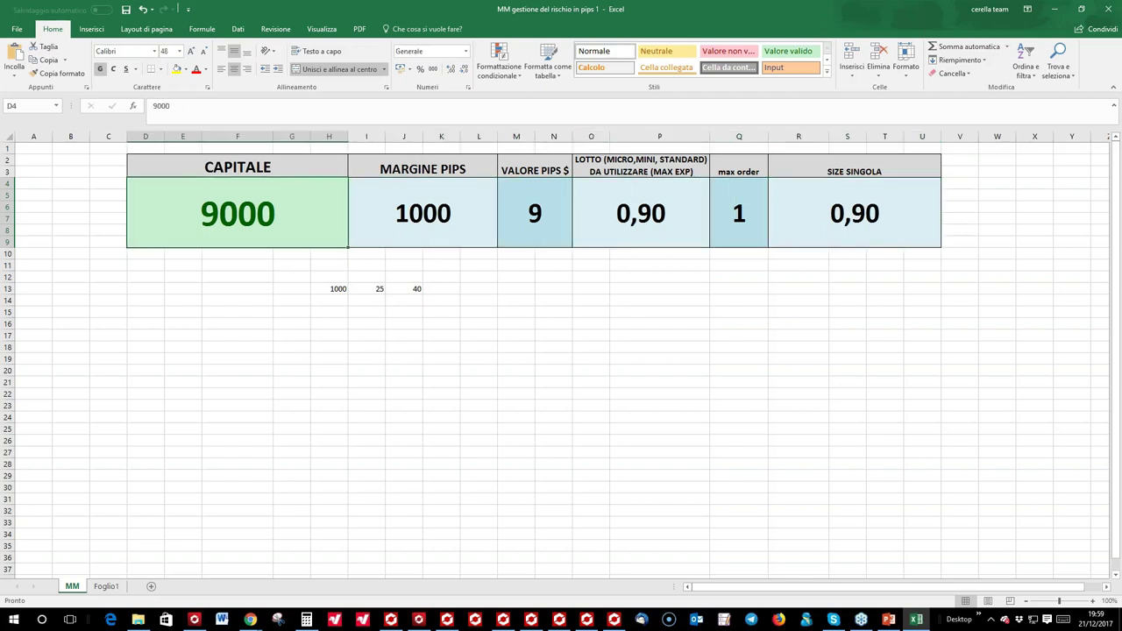
{"action": "key", "text": "Right"}
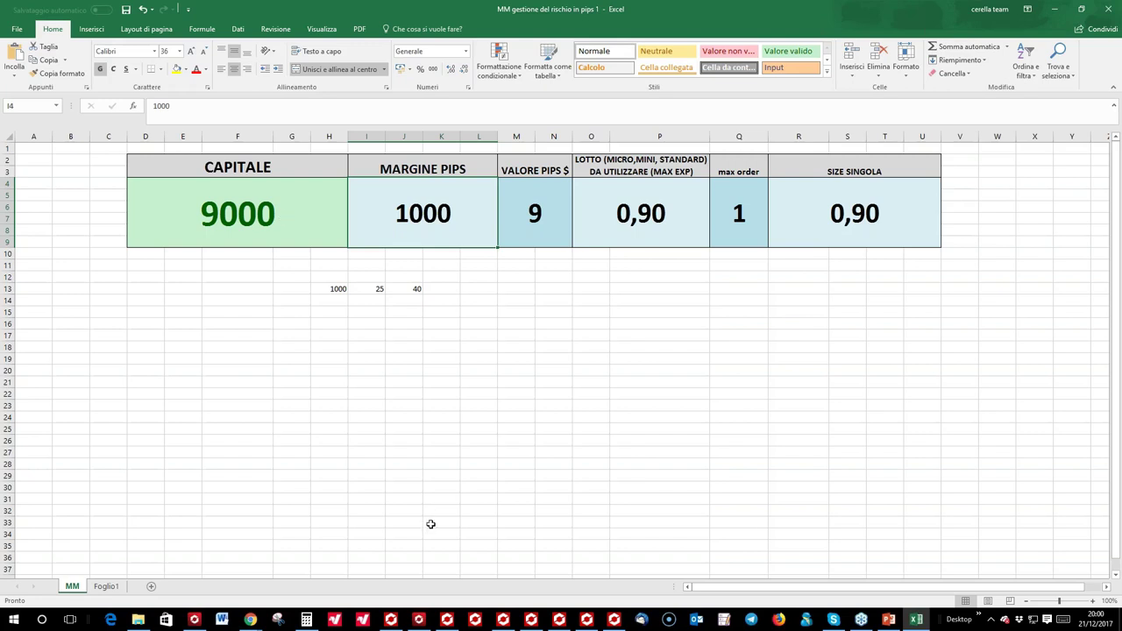
Switch to the webinar presentation in PowerPoint to view the Gestione del Rischio slide
{"action": "mouse_move", "coordinate": [889, 619]}
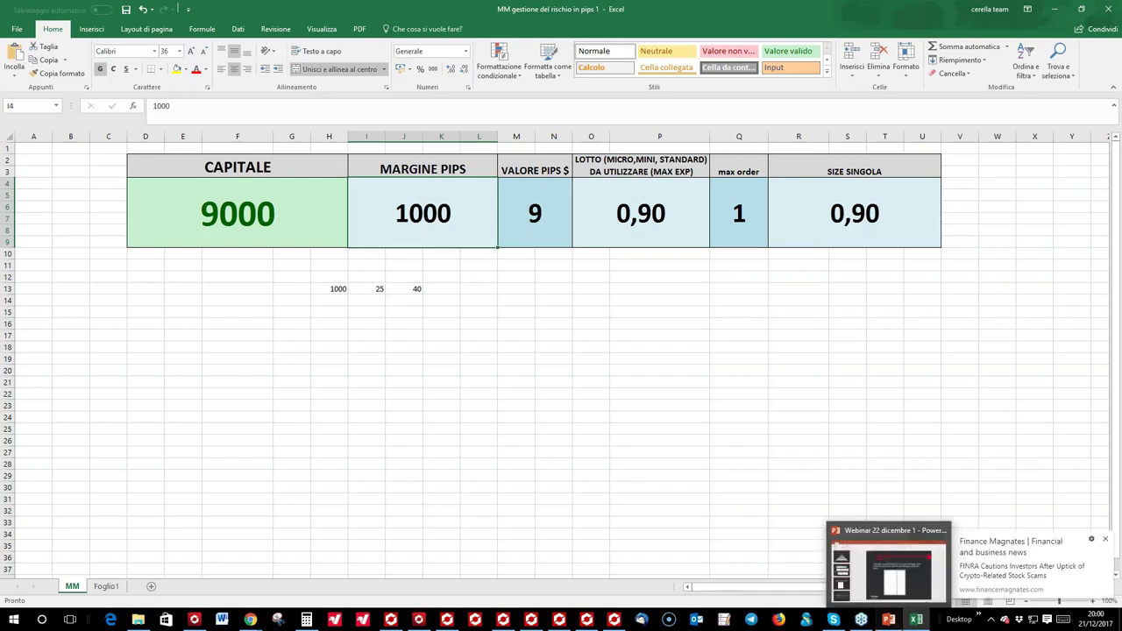
{"action": "left_click", "coordinate": [889, 570]}
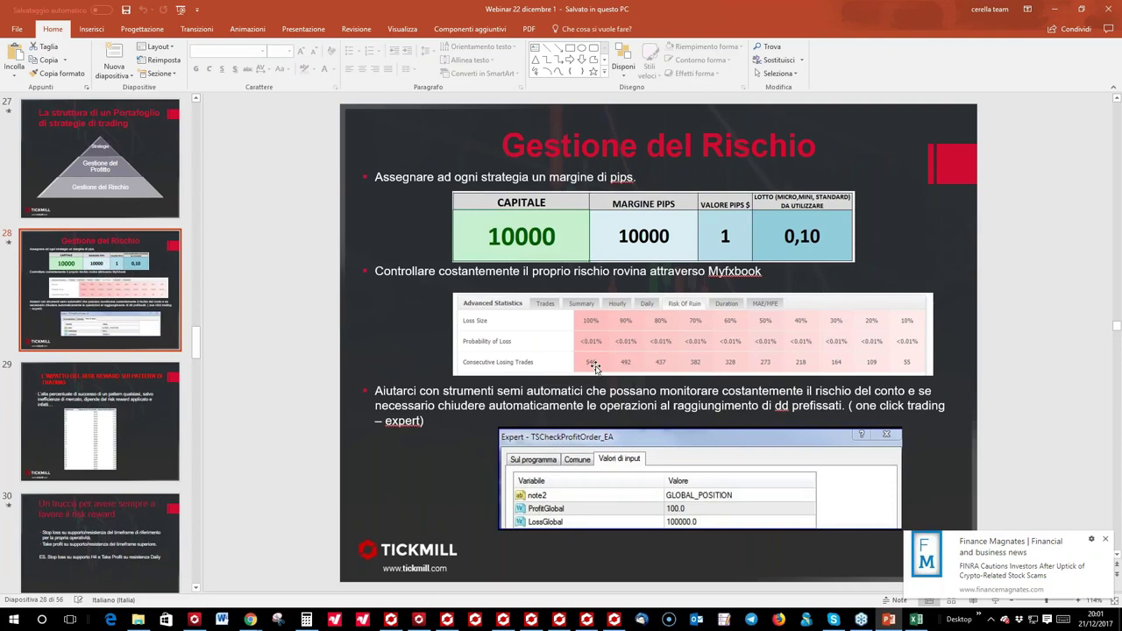
Switch to Myfxbook in Chrome and open the Swing trading account from the dashboard's account list
{"action": "mouse_move", "coordinate": [254, 622]}
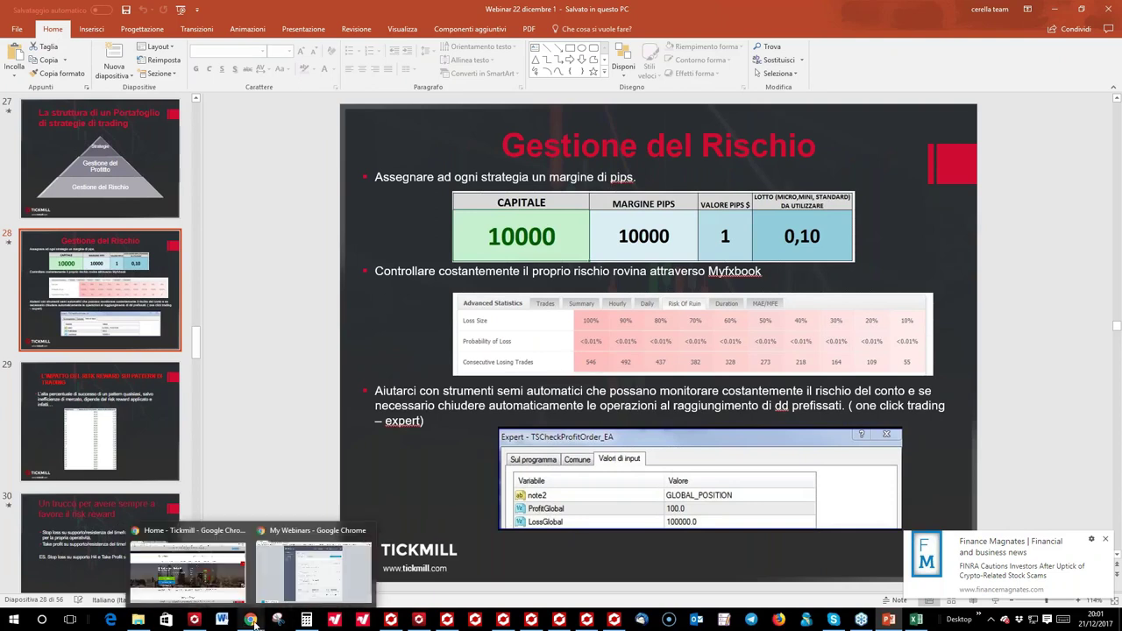
{"action": "left_click", "coordinate": [208, 543]}
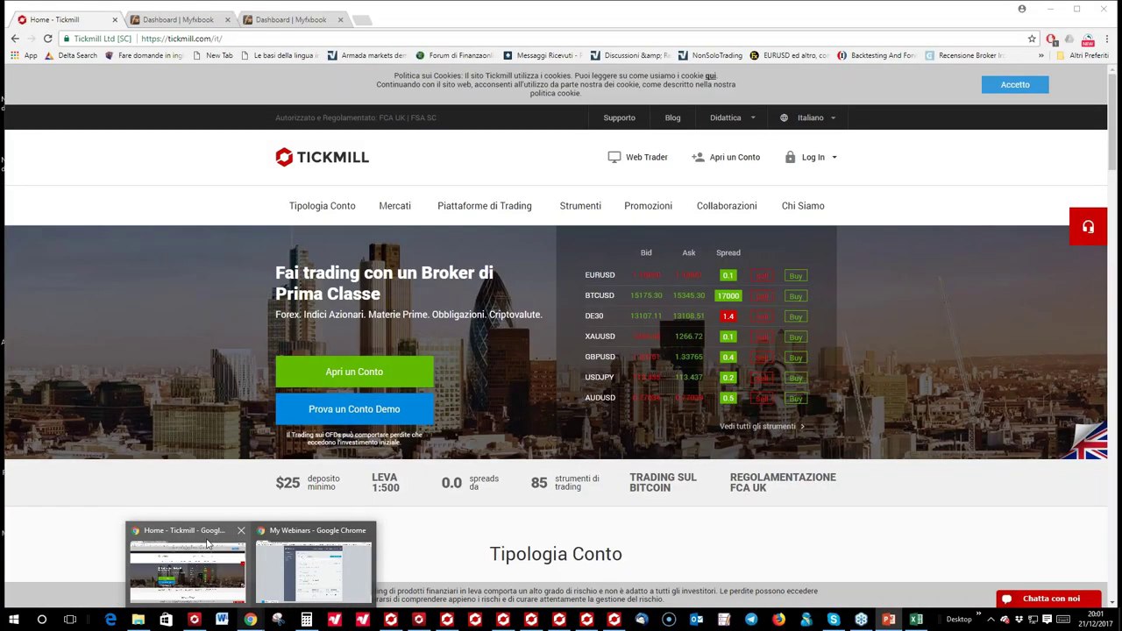
{"action": "left_click", "coordinate": [181, 19]}
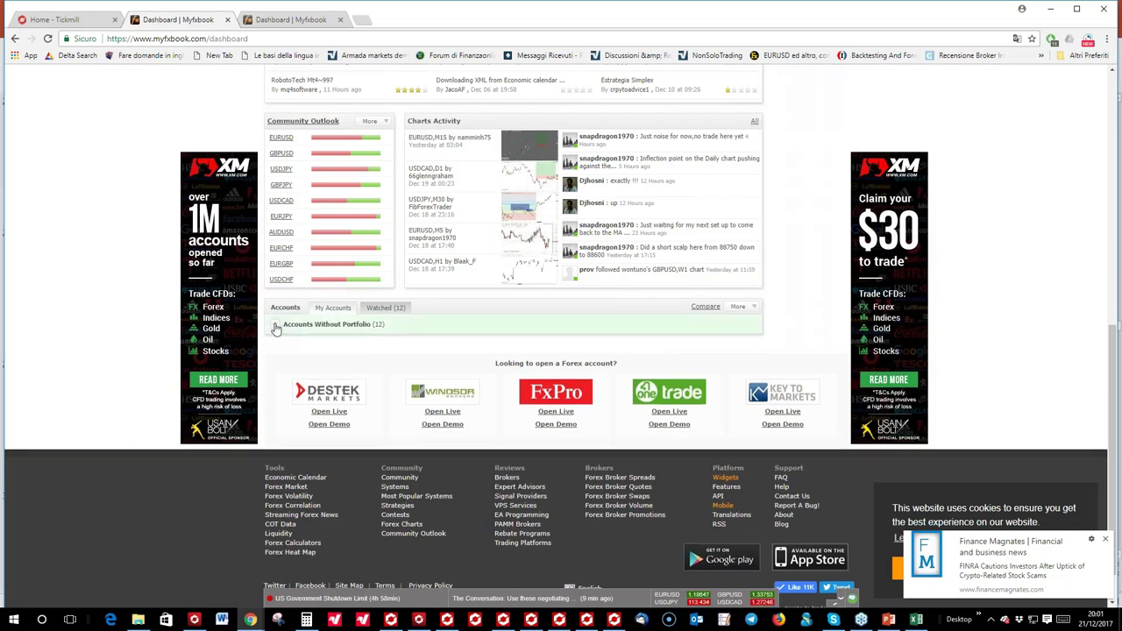
{"action": "left_click", "coordinate": [281, 321]}
{"action": "key", "text": "ctrl+Tab"}
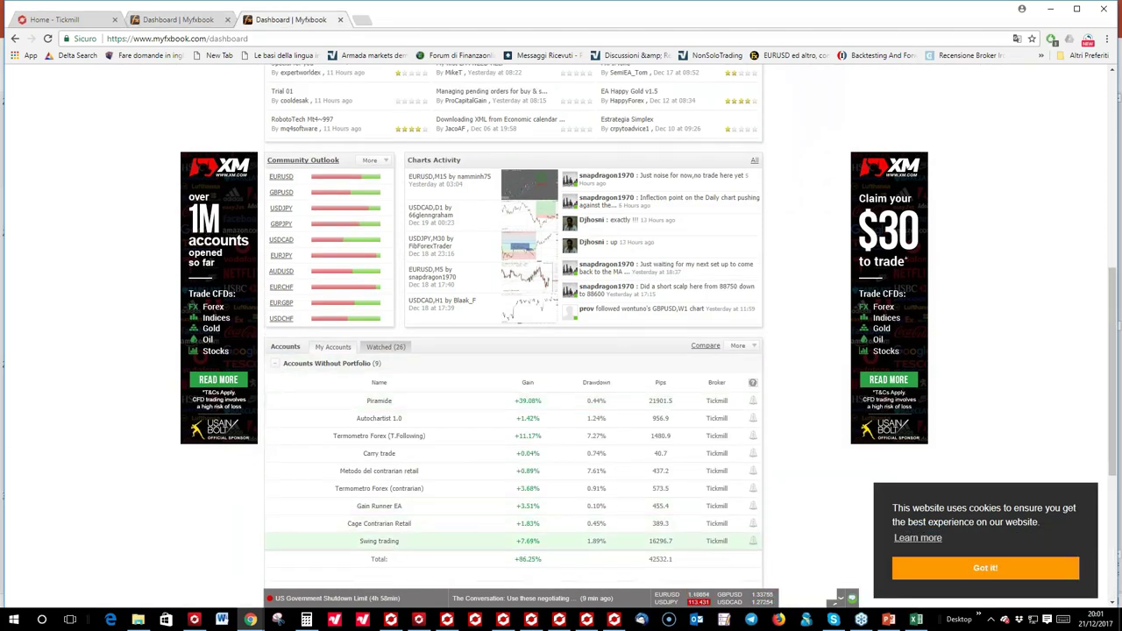
{"action": "left_click", "coordinate": [379, 541]}
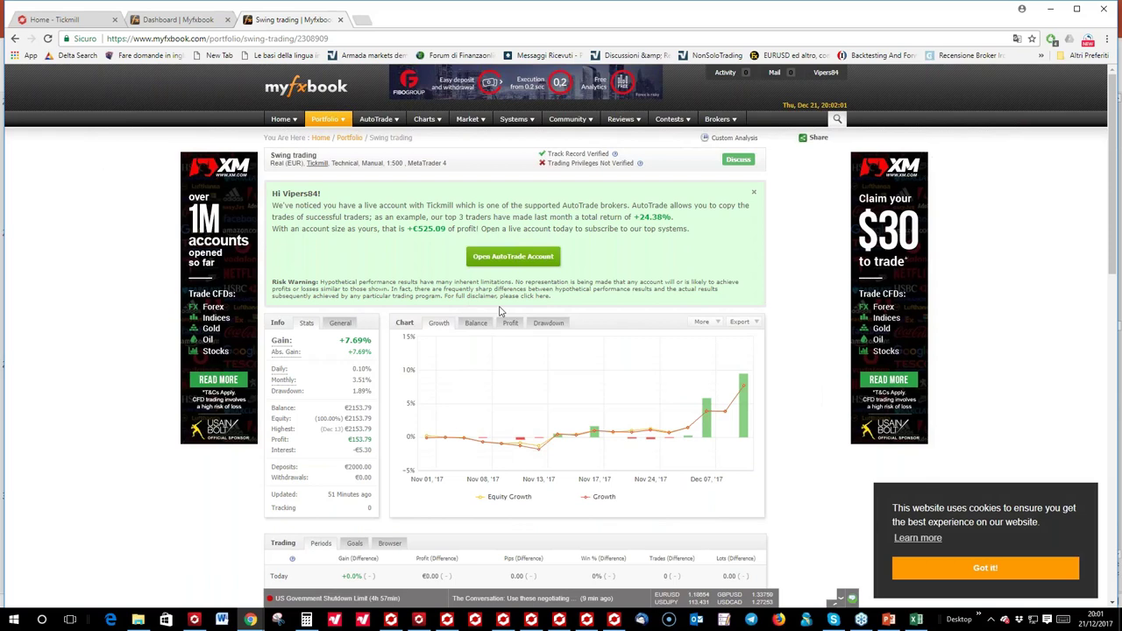
Show the Risk Of Ruin statistics of the Swing trading account and examine the consecutive losing trades per loss size
{"action": "scroll", "coordinate": [501, 311], "scroll_direction": "down", "scroll_amount": 1}
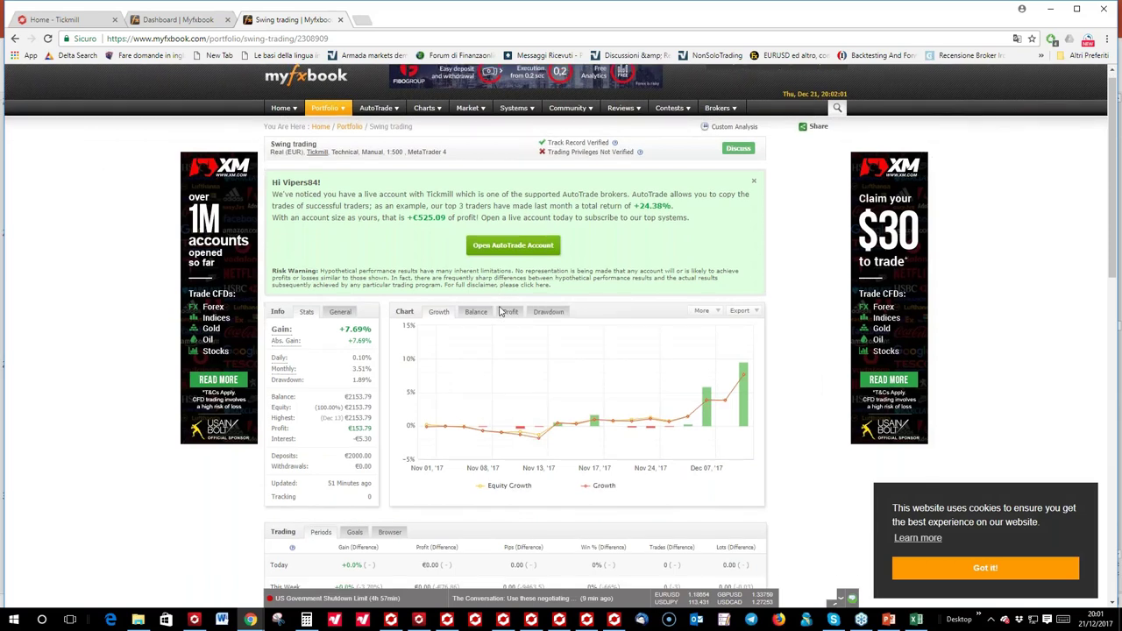
{"action": "scroll", "coordinate": [501, 312], "scroll_direction": "down", "scroll_amount": 3}
{"action": "left_click", "coordinate": [507, 402]}
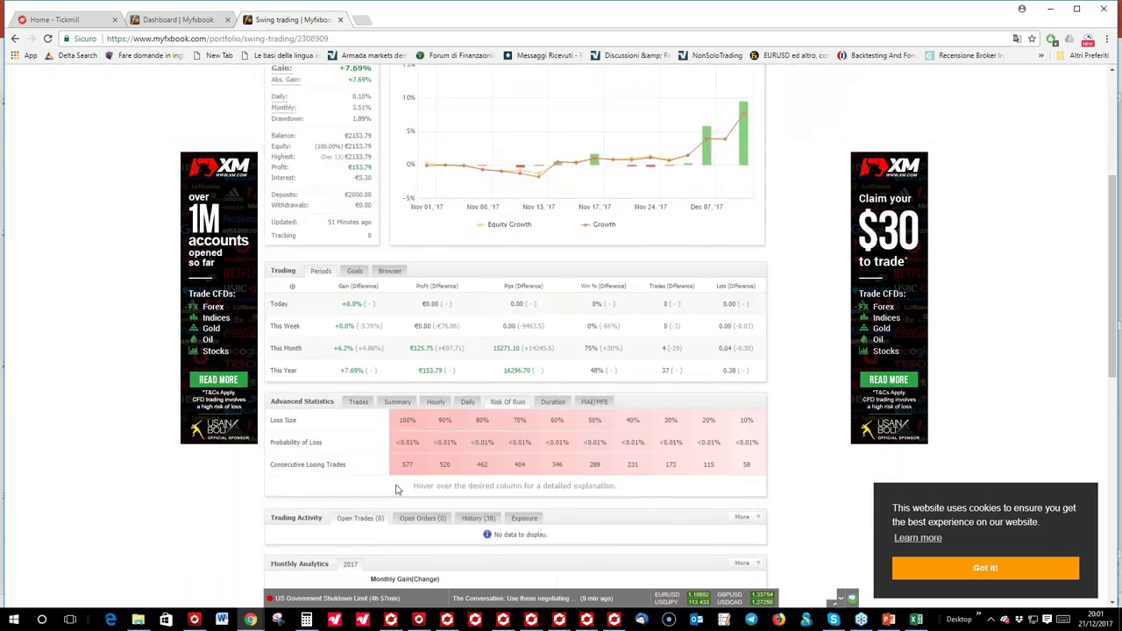
{"action": "mouse_move", "coordinate": [713, 127]}
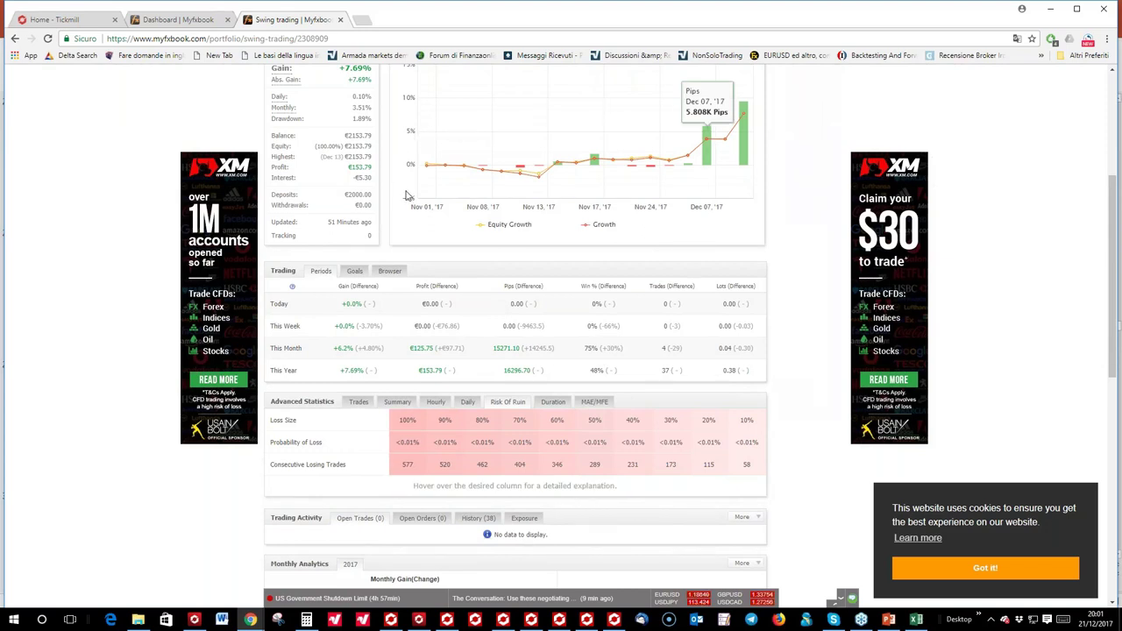
{"action": "scroll", "coordinate": [404, 500], "scroll_direction": "up", "scroll_amount": 1}
{"action": "mouse_move", "coordinate": [404, 504]}
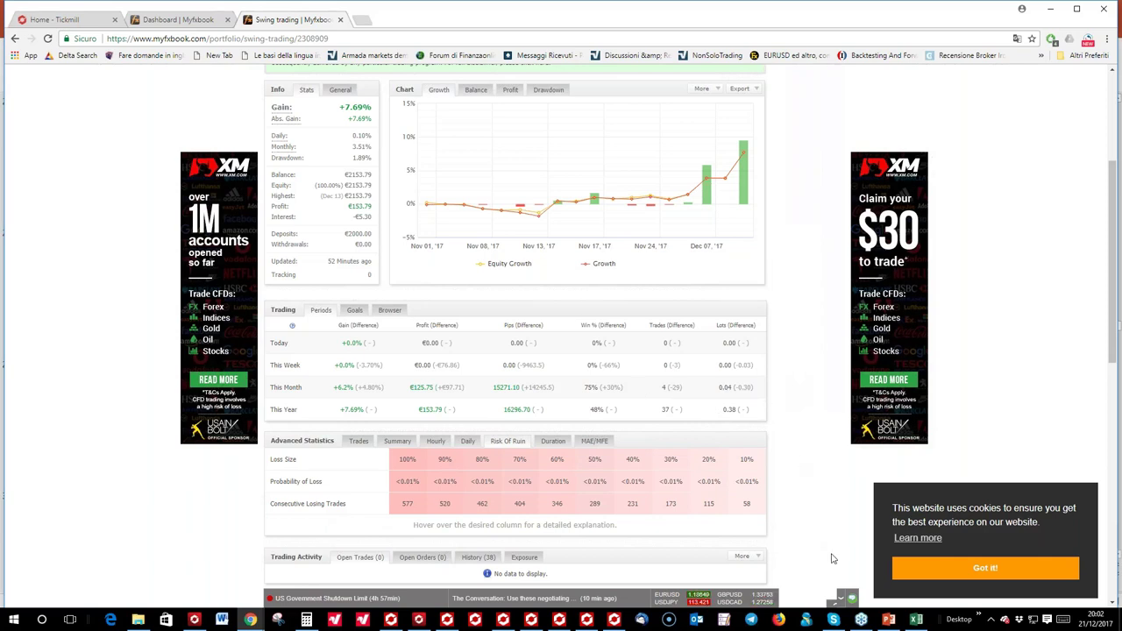
Return to the PowerPoint presentation and display slide 29 on the impact of risk reward on trading patterns
{"action": "left_click", "coordinate": [888, 620]}
{"action": "left_click", "coordinate": [151, 411]}
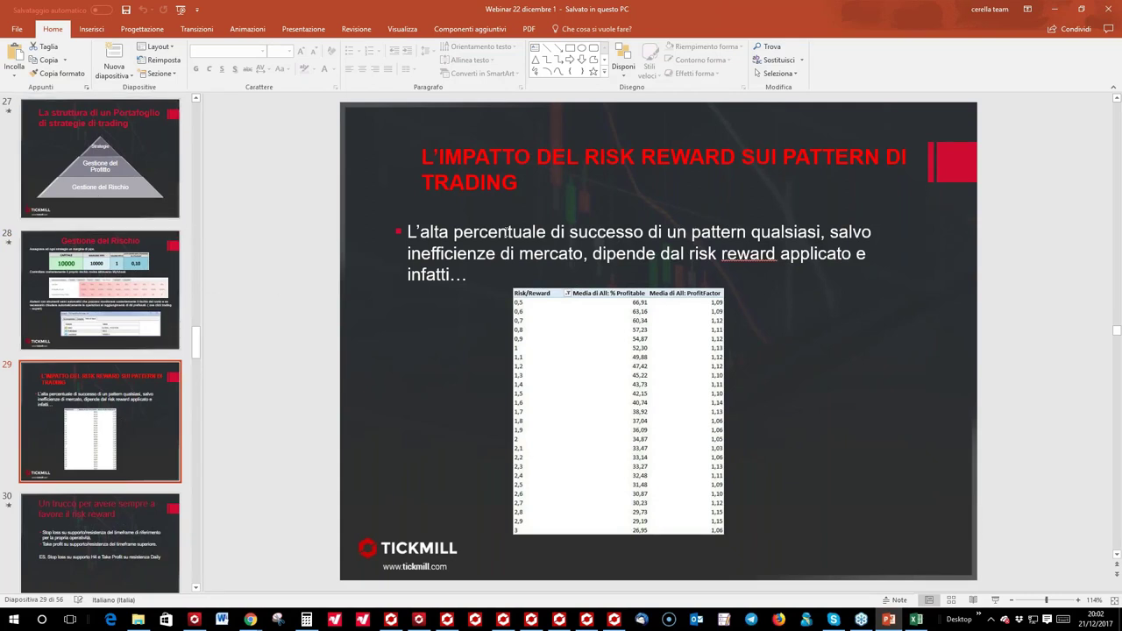
{"action": "scroll", "coordinate": [133, 278], "scroll_direction": "down", "scroll_amount": 1}
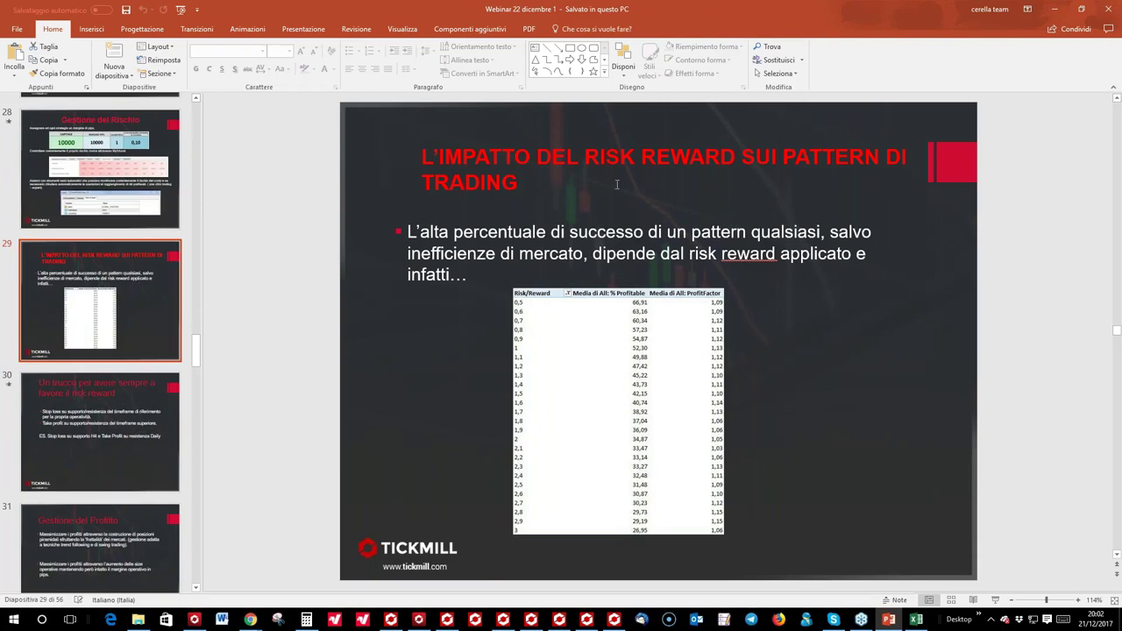
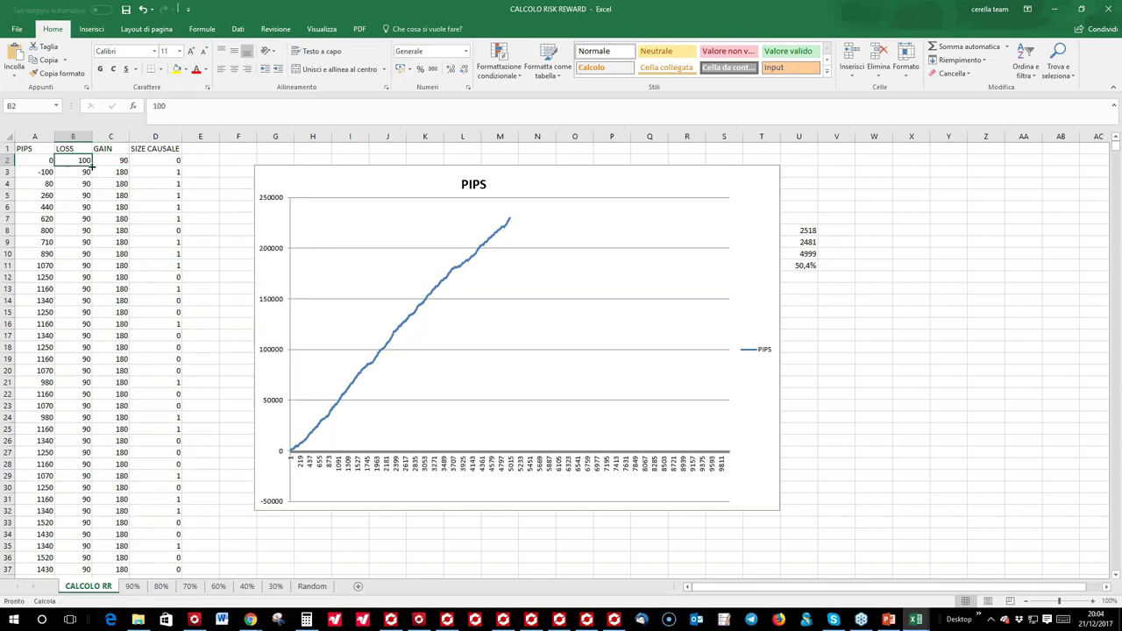
Fill the LOSS value of 100 and the GAIN value of 90 down their columns, and check the success percentage in U11
{"action": "double_click", "coordinate": [91, 167]}
{"action": "left_click", "coordinate": [118, 161]}
{"action": "double_click", "coordinate": [130, 166]}
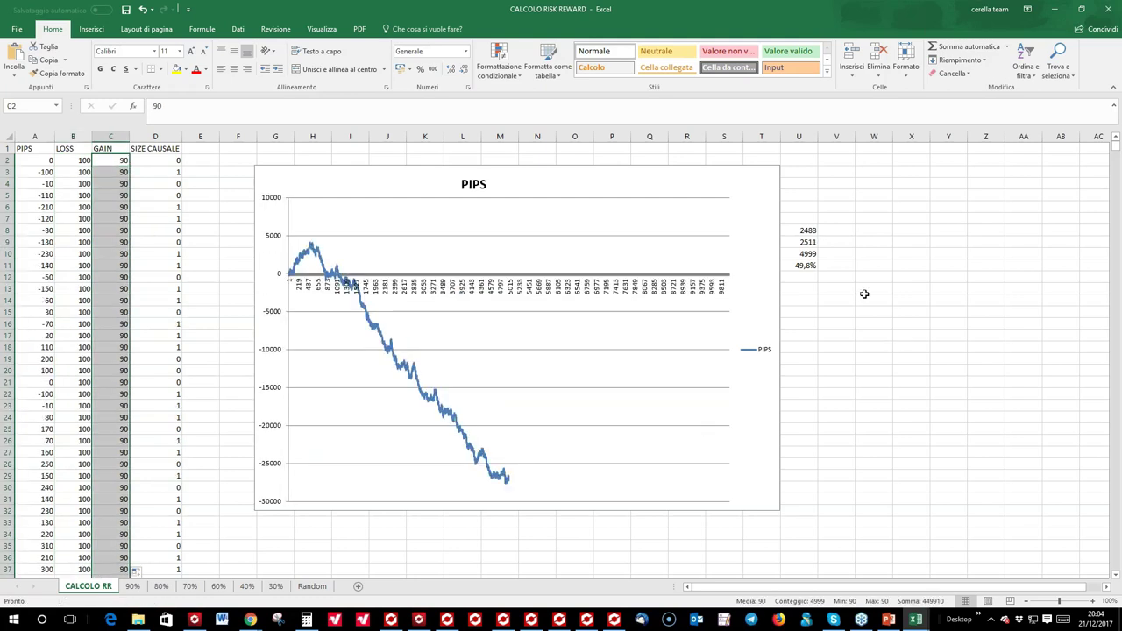
{"action": "left_click", "coordinate": [809, 268]}
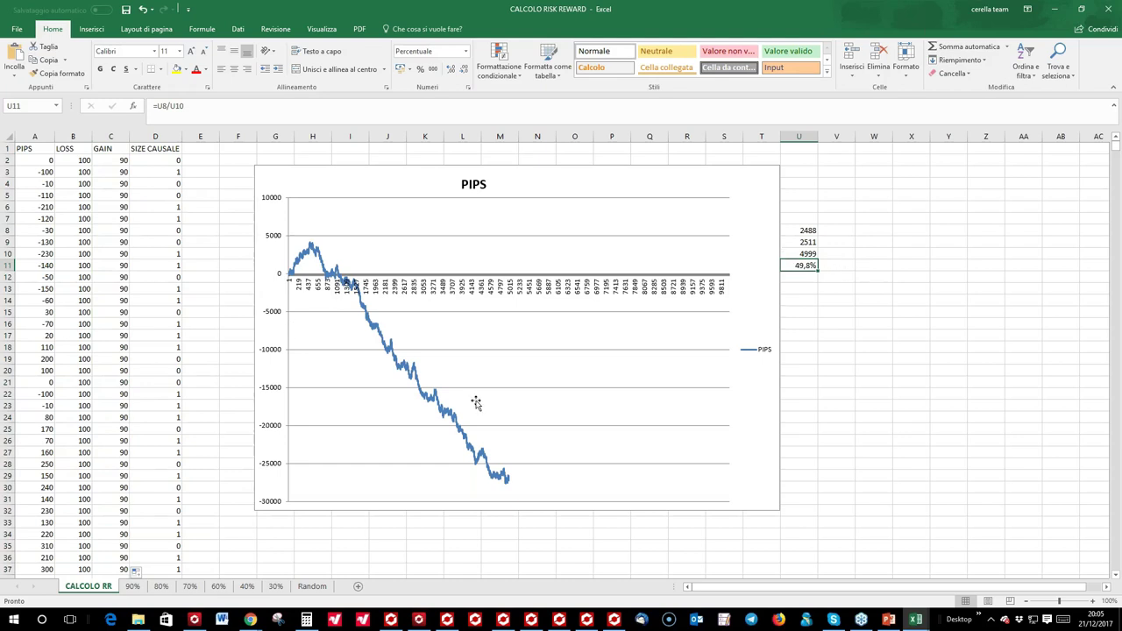
Set the first GAIN value, in cell C2, to 200
{"action": "left_click", "coordinate": [109, 160]}
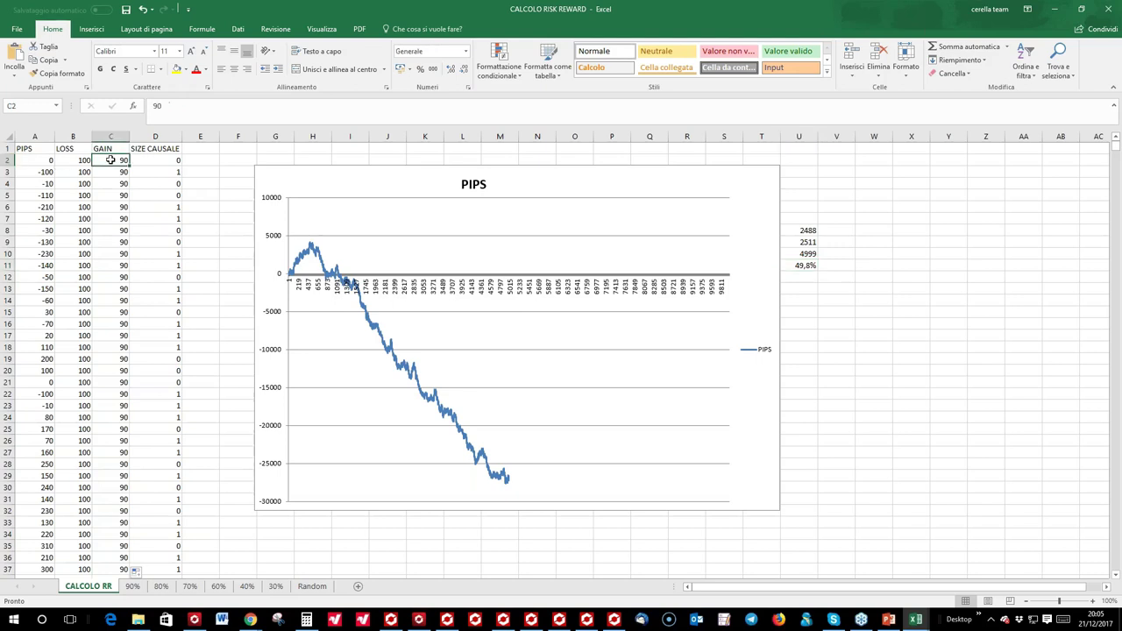
{"action": "type", "text": "1"}
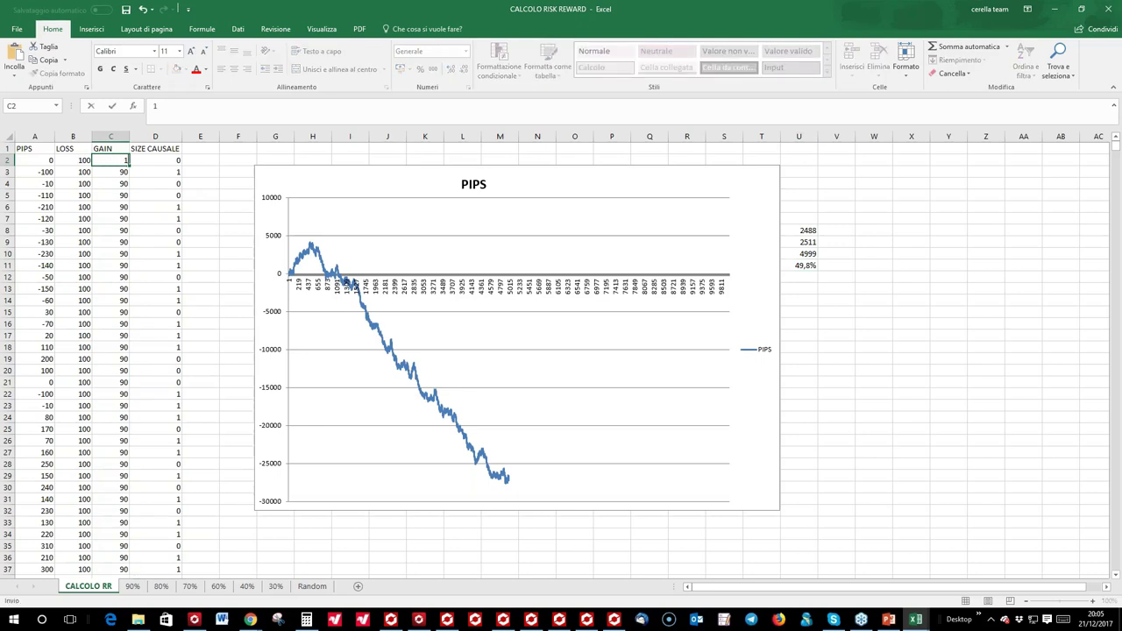
{"action": "type", "text": "200"}
{"action": "key", "text": "ctrl+Return"}
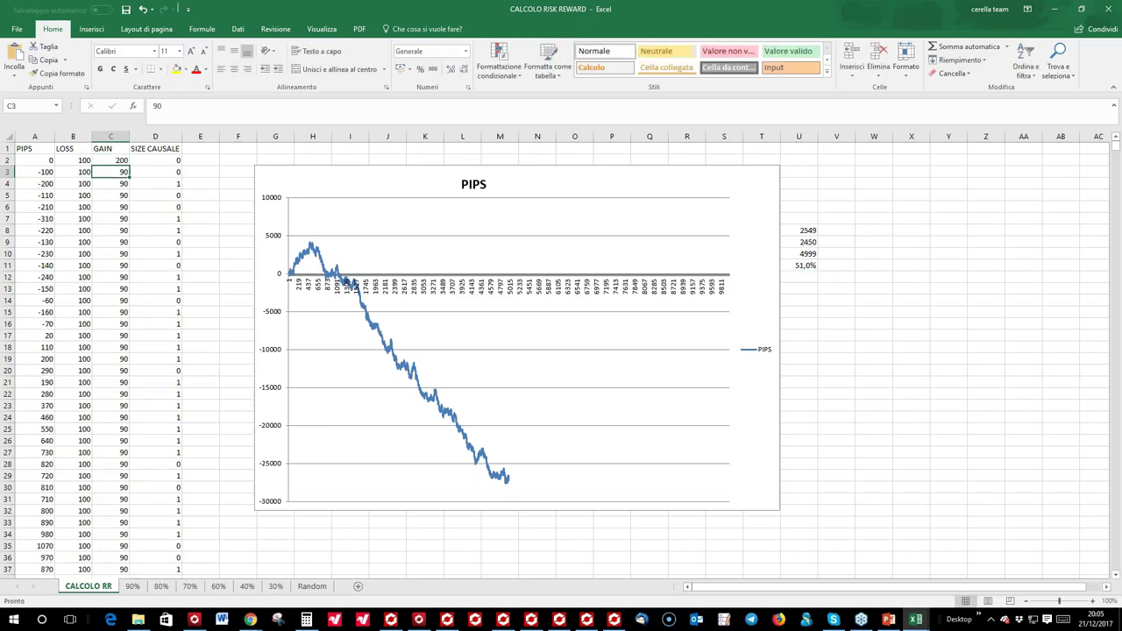
Fill the GAIN value of 200 down its column in the CALCOLO RR sheet
{"action": "double_click", "coordinate": [128, 167]}
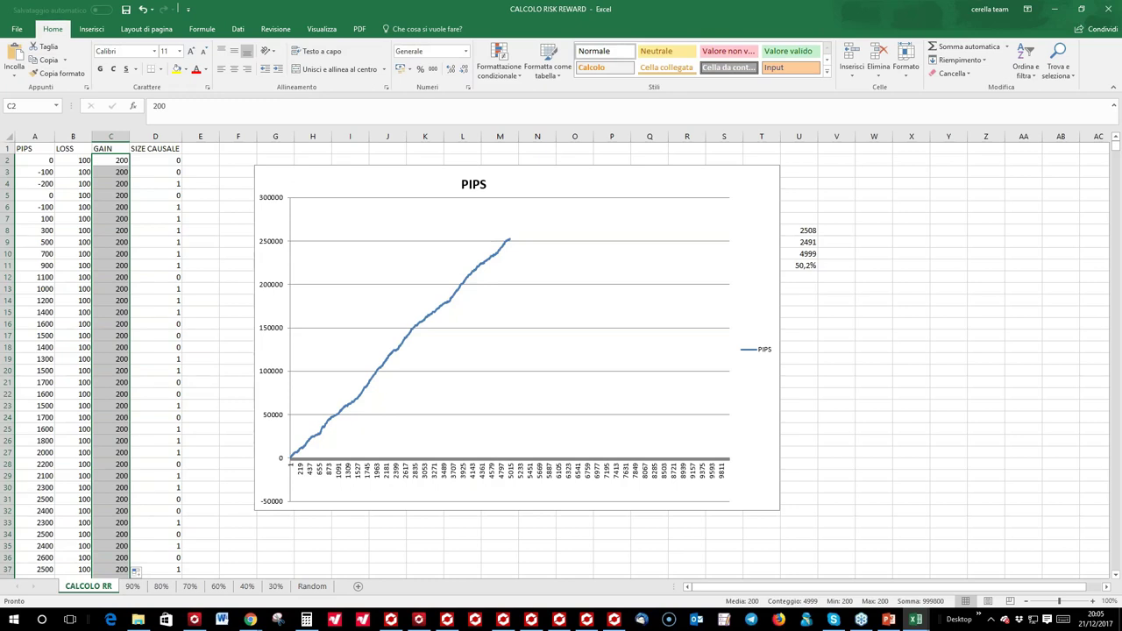
{"action": "left_click", "coordinate": [141, 197]}
{"action": "left_click", "coordinate": [116, 162]}
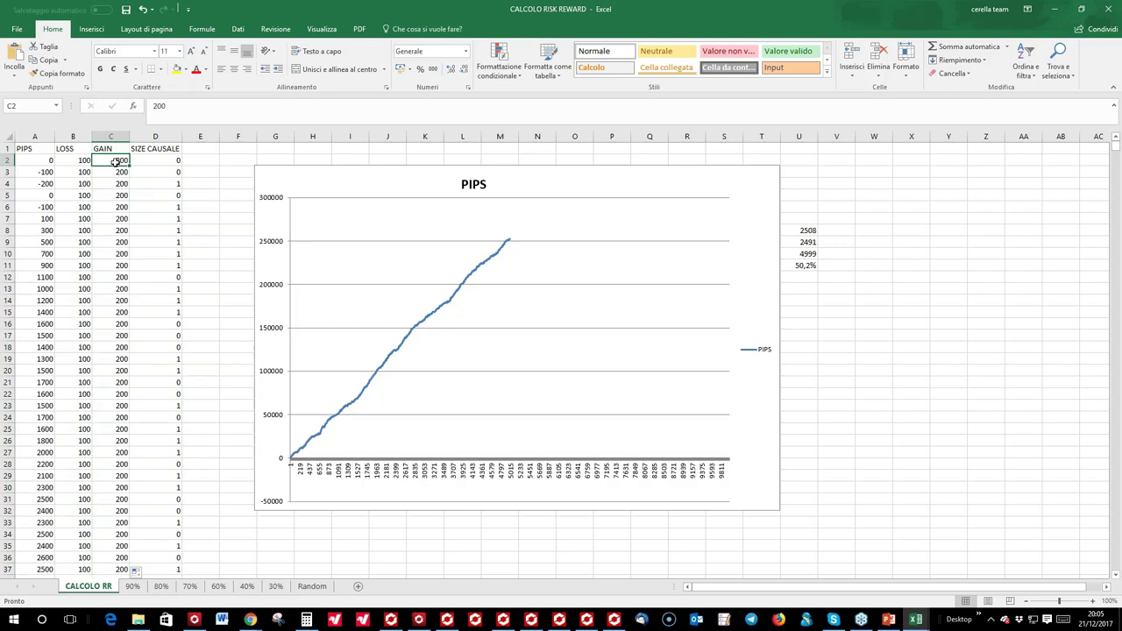
Review the PIPS charts and success percentages on the 90%, 80%, 70%, 60% and 40% sheets in turn
{"action": "left_click", "coordinate": [133, 586]}
{"action": "left_click", "coordinate": [844, 301]}
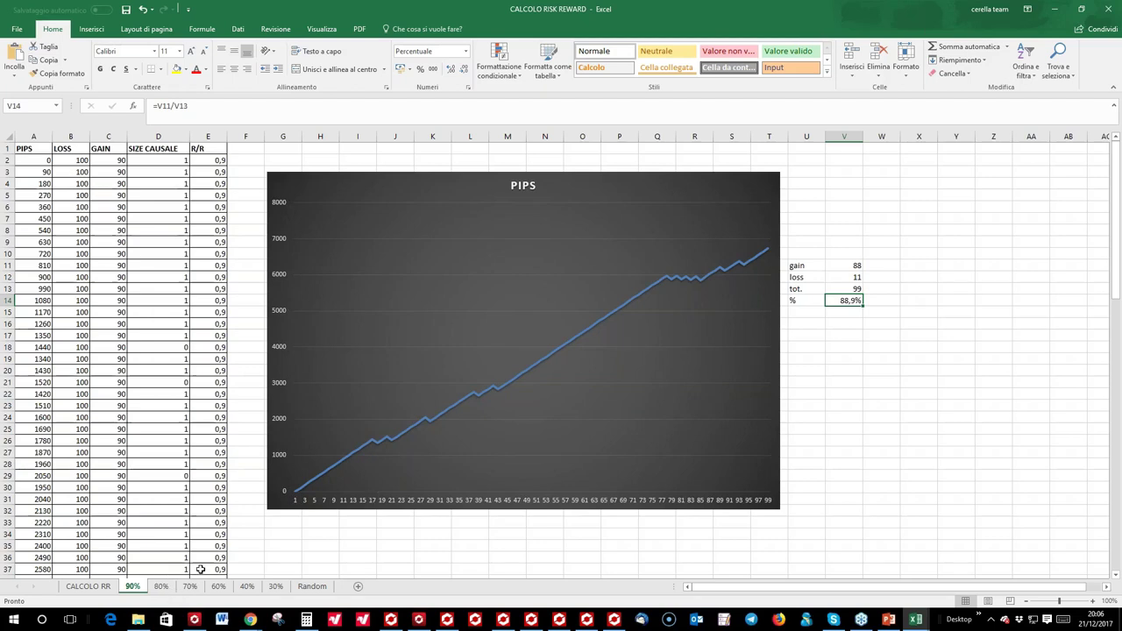
{"action": "left_click", "coordinate": [160, 585]}
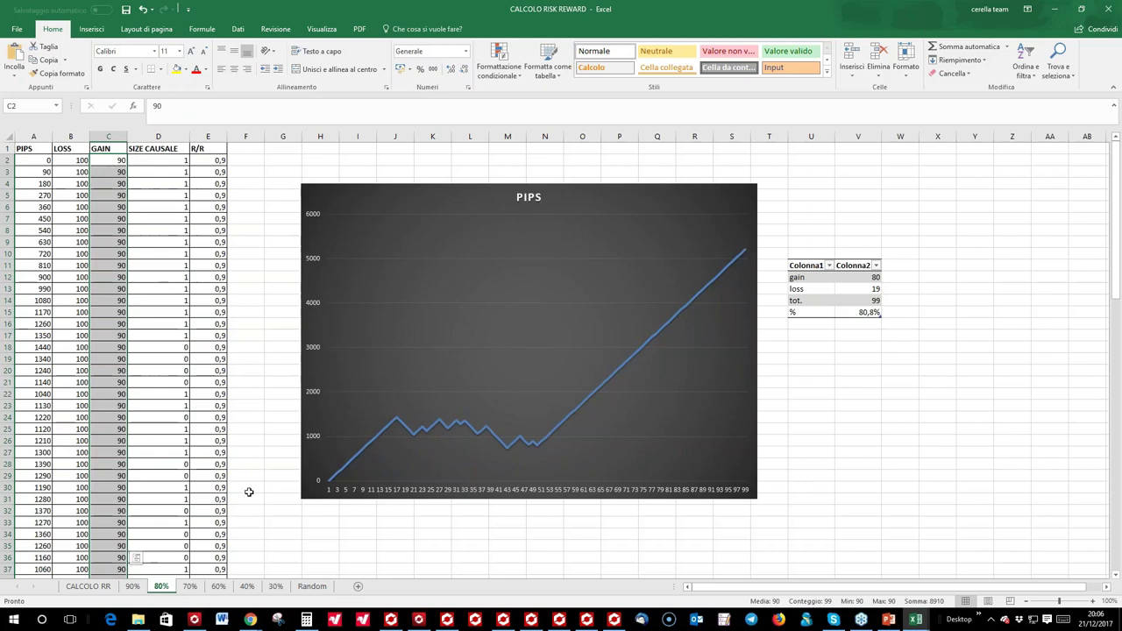
{"action": "left_click", "coordinate": [191, 587]}
{"action": "left_click", "coordinate": [163, 589]}
{"action": "left_click", "coordinate": [196, 590]}
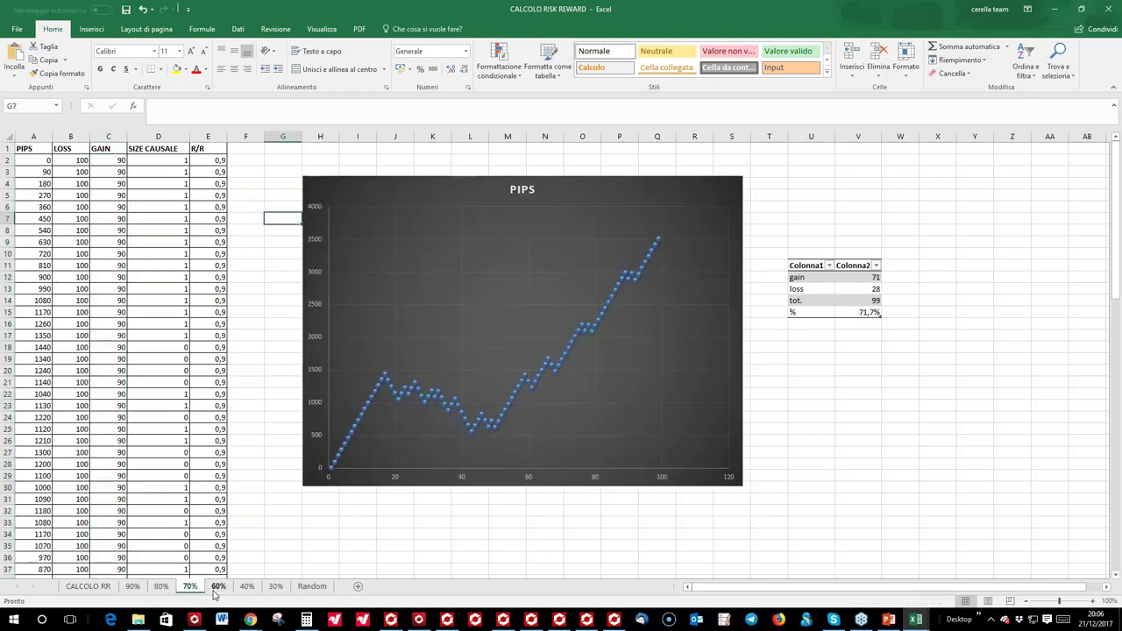
{"action": "left_click", "coordinate": [216, 590]}
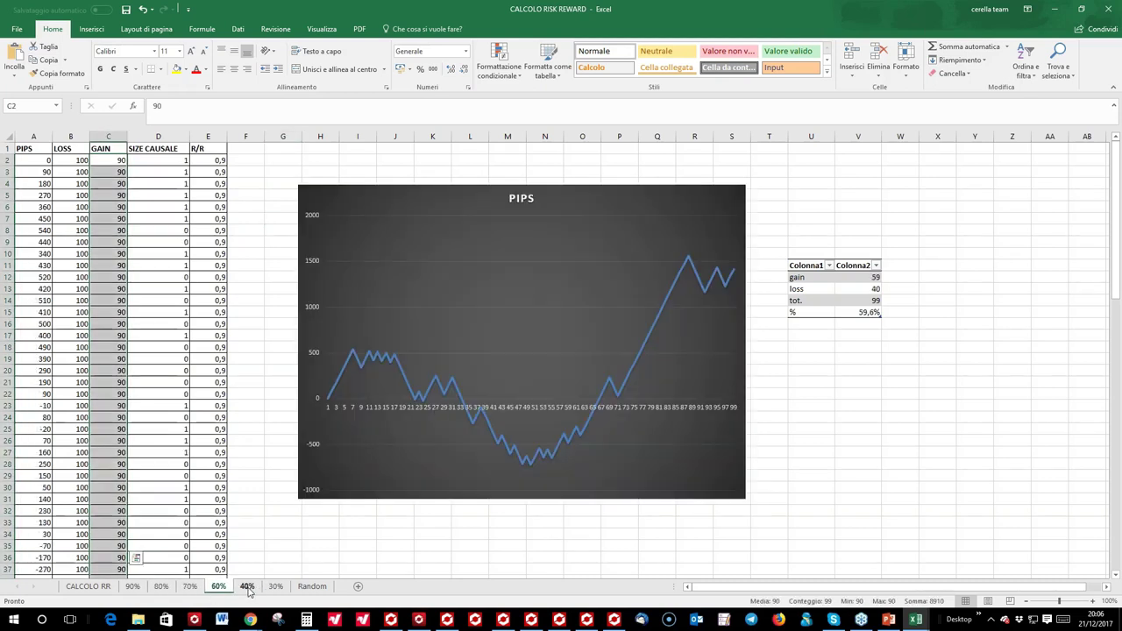
{"action": "left_click", "coordinate": [247, 587]}
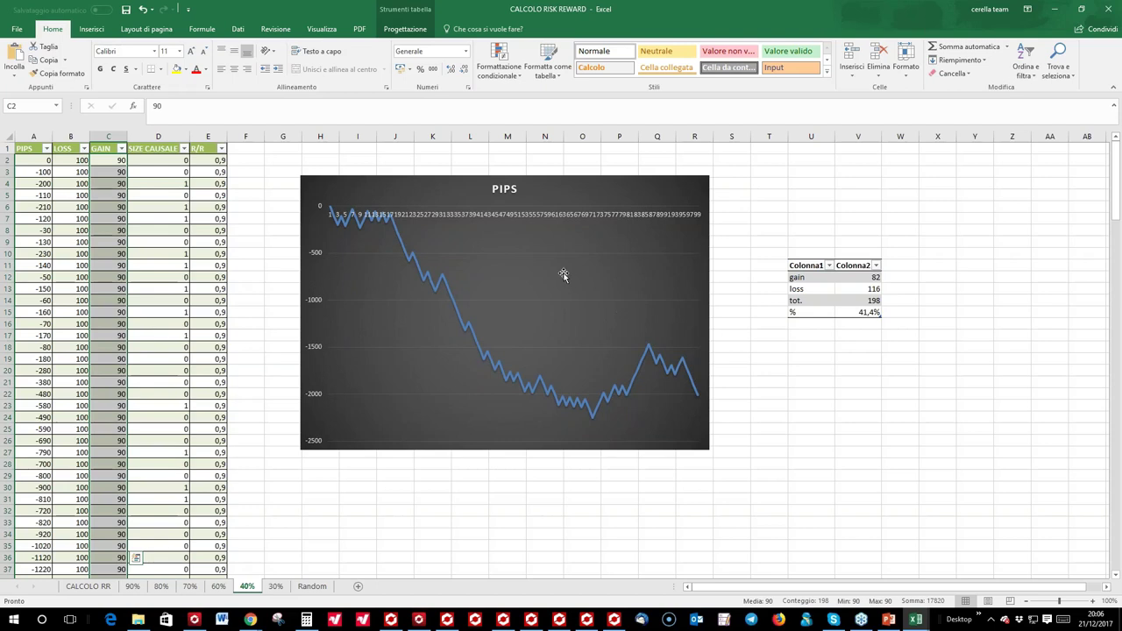
On the 30% sheet, set the GAIN value to 300 down the whole column, checking slide 29 of the PowerPoint presentation
{"action": "left_click", "coordinate": [277, 587]}
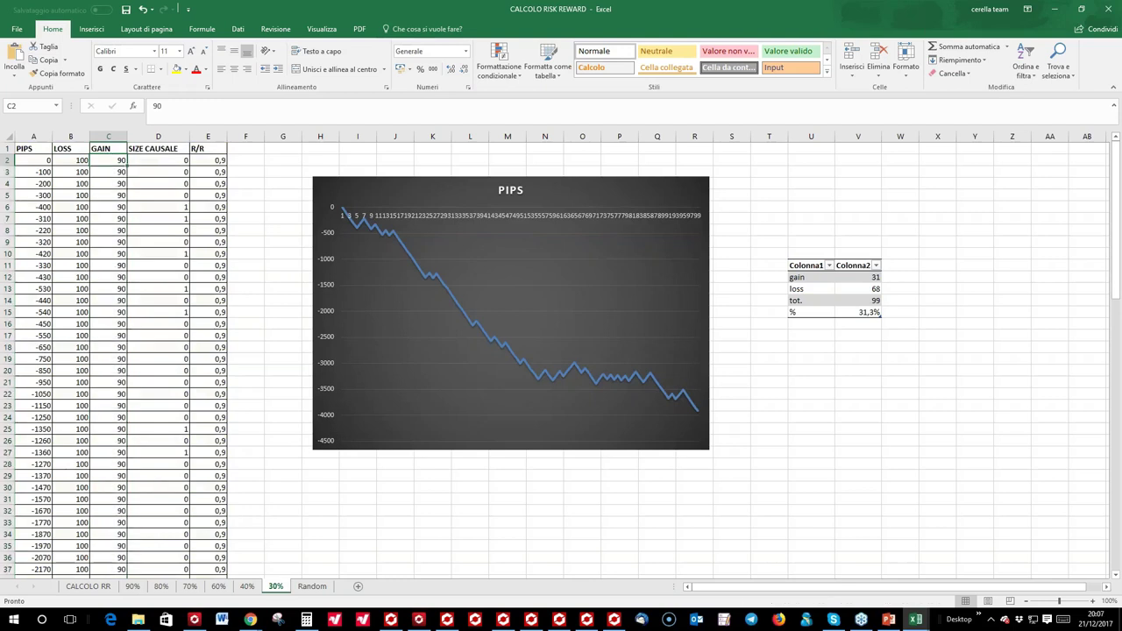
{"action": "type", "text": "300"}
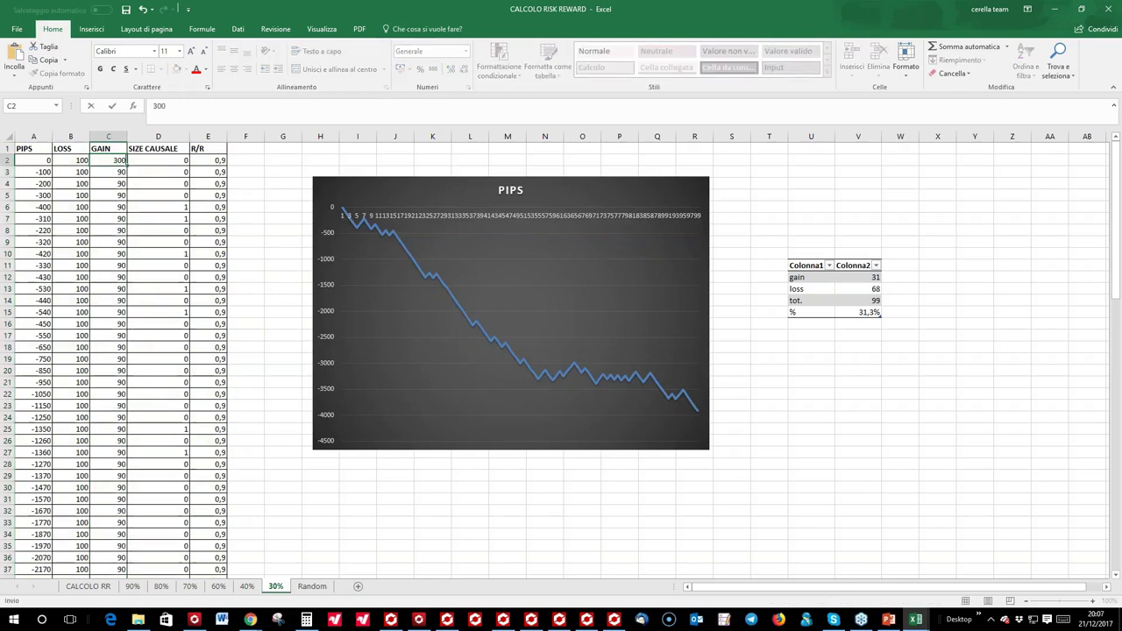
{"action": "key", "text": "ctrl+Return"}
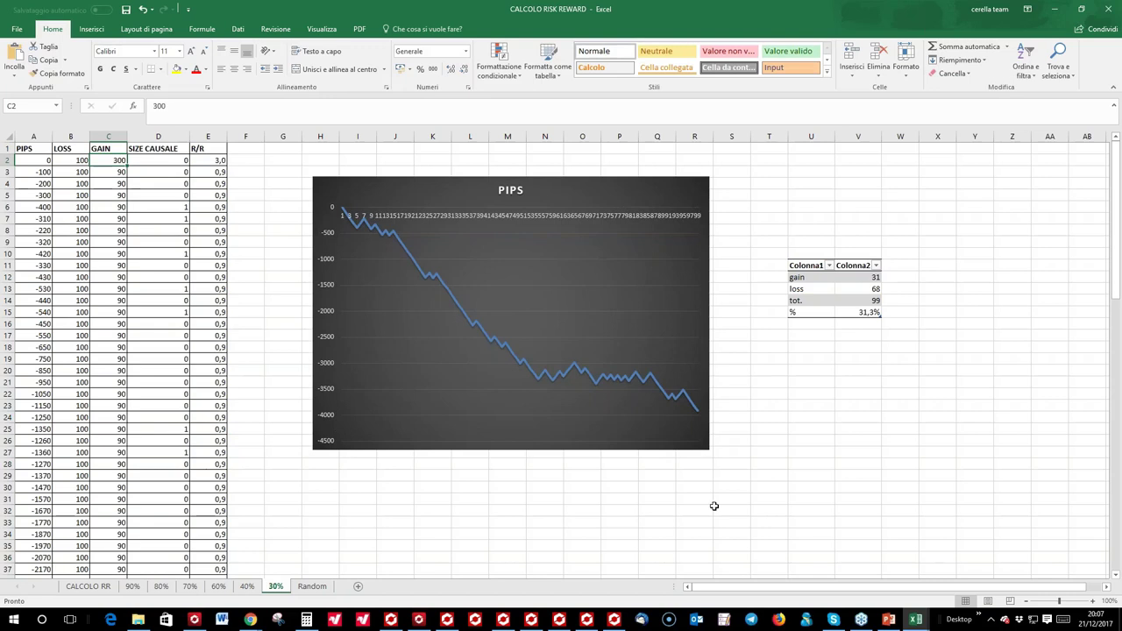
{"action": "left_click", "coordinate": [890, 620]}
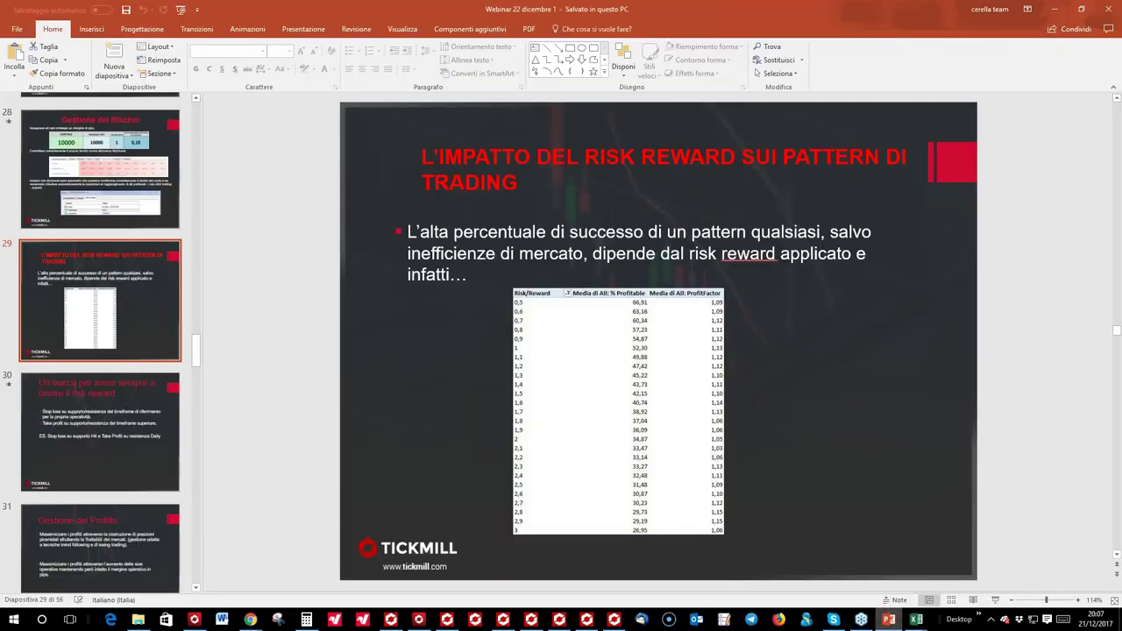
{"action": "key", "text": "alt+Tab"}
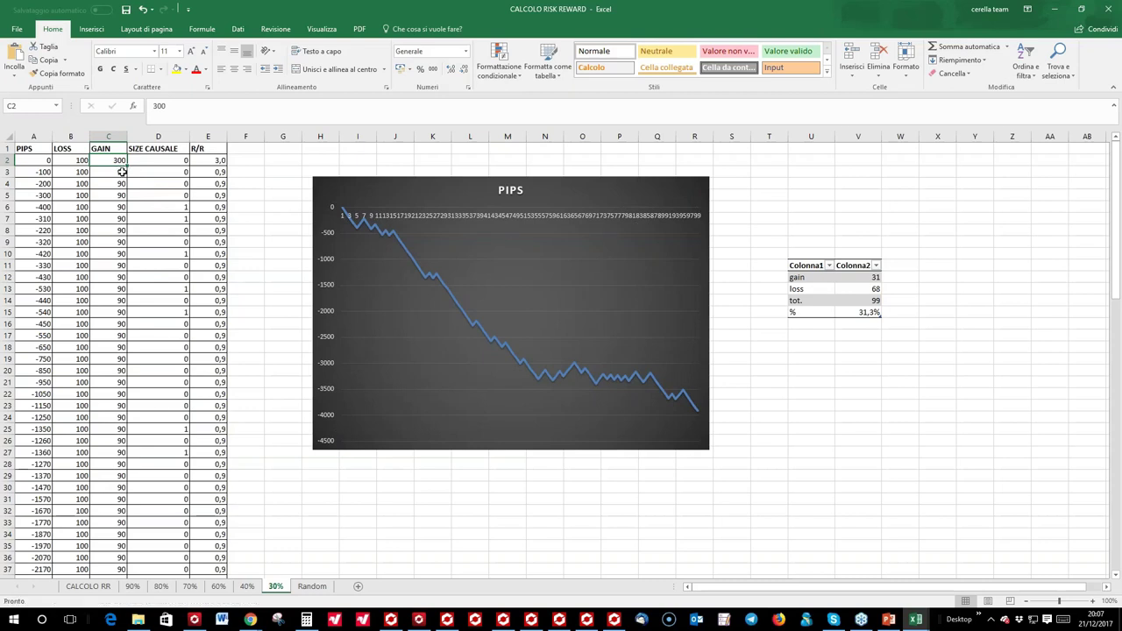
{"action": "double_click", "coordinate": [127, 167]}
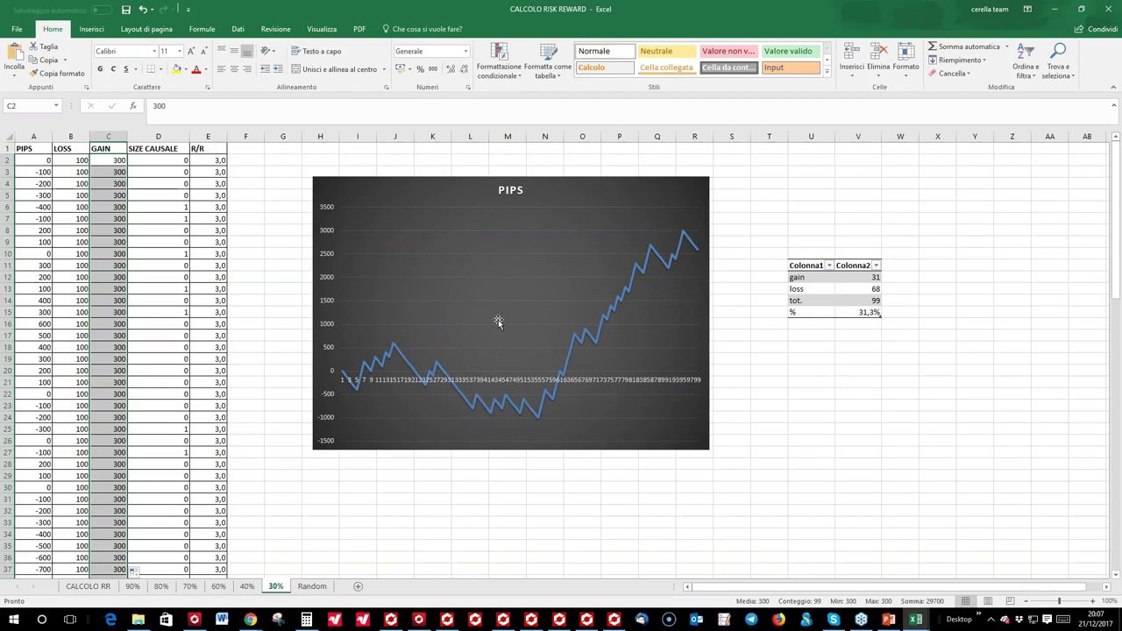
On the Random sheet, set the first GAIN value to 90 and fill it down the column
{"action": "left_click", "coordinate": [311, 585]}
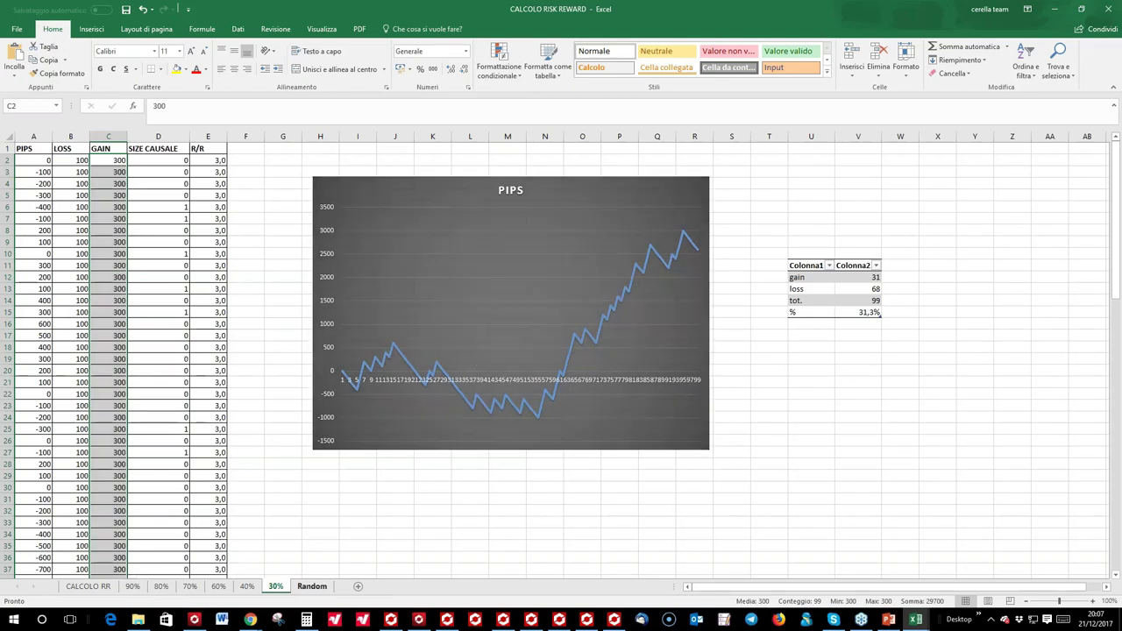
{"action": "left_click", "coordinate": [113, 160]}
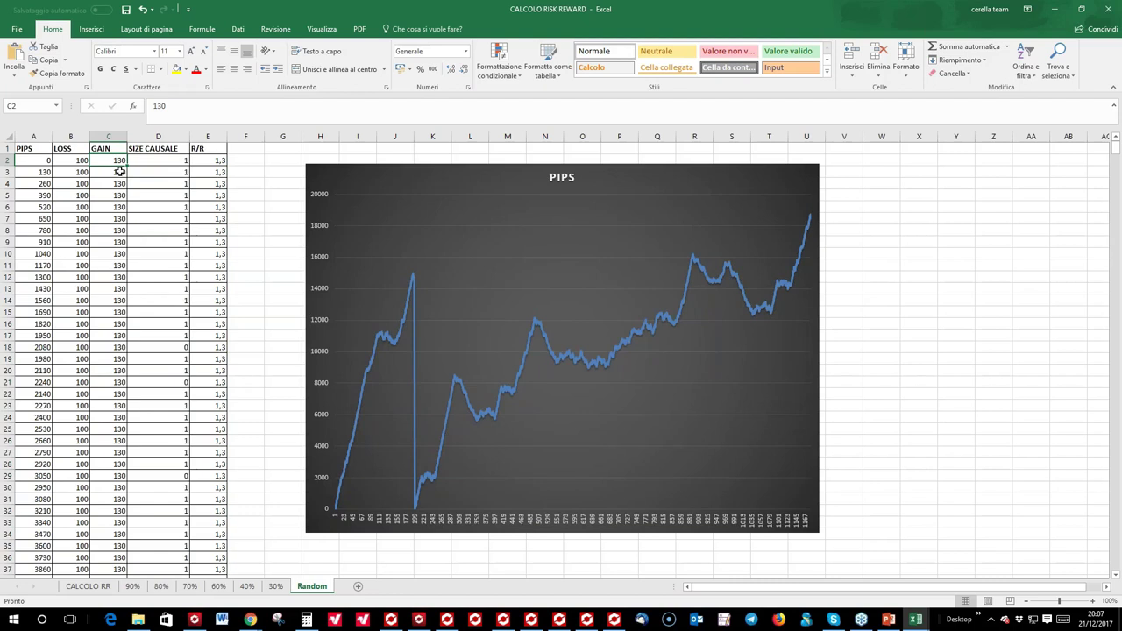
{"action": "type", "text": "90"}
{"action": "key", "text": "ctrl+Return"}
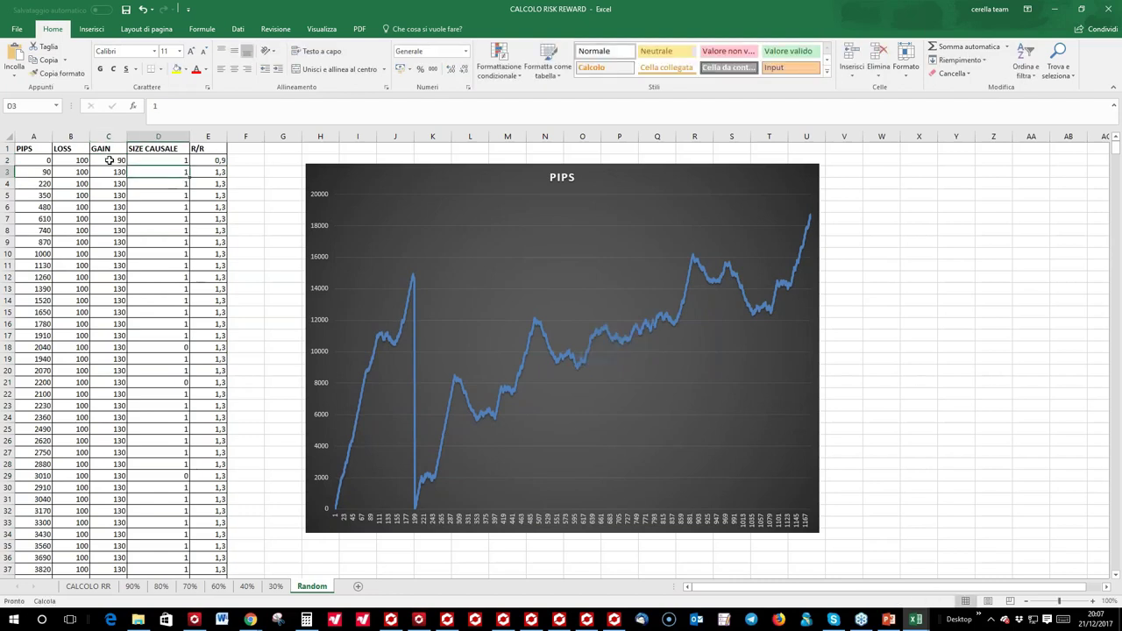
{"action": "double_click", "coordinate": [127, 166]}
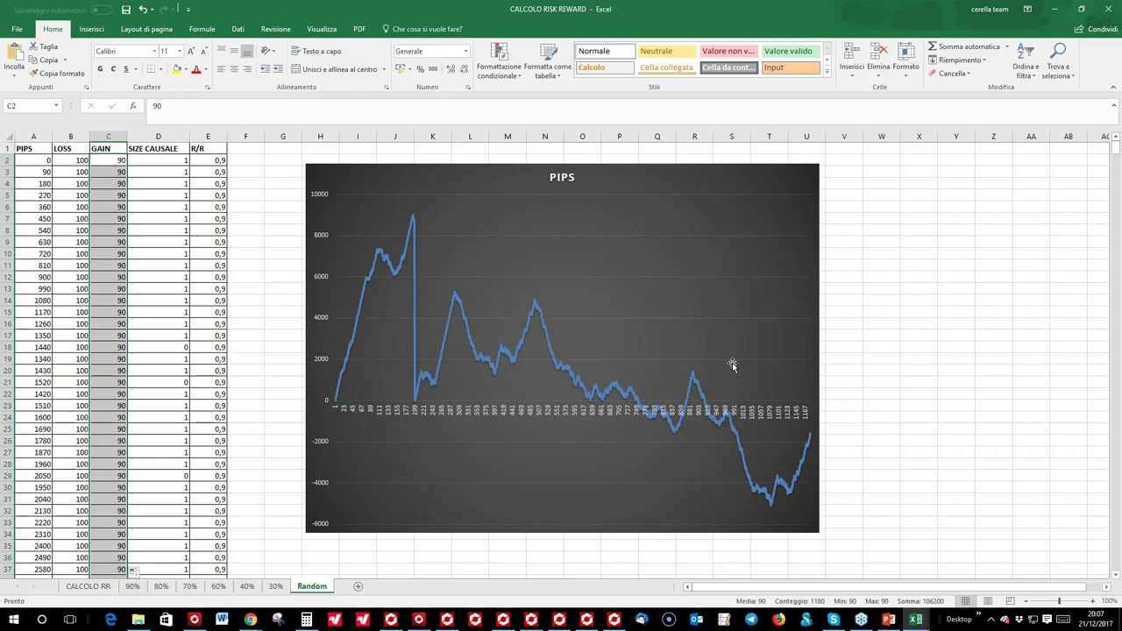
Set the Random sheet's first GAIN value to 150, fill it down the column and review the PIPS chart
{"action": "left_click_drag", "start_coordinate": [114, 162], "coordinate": [122, 169]}
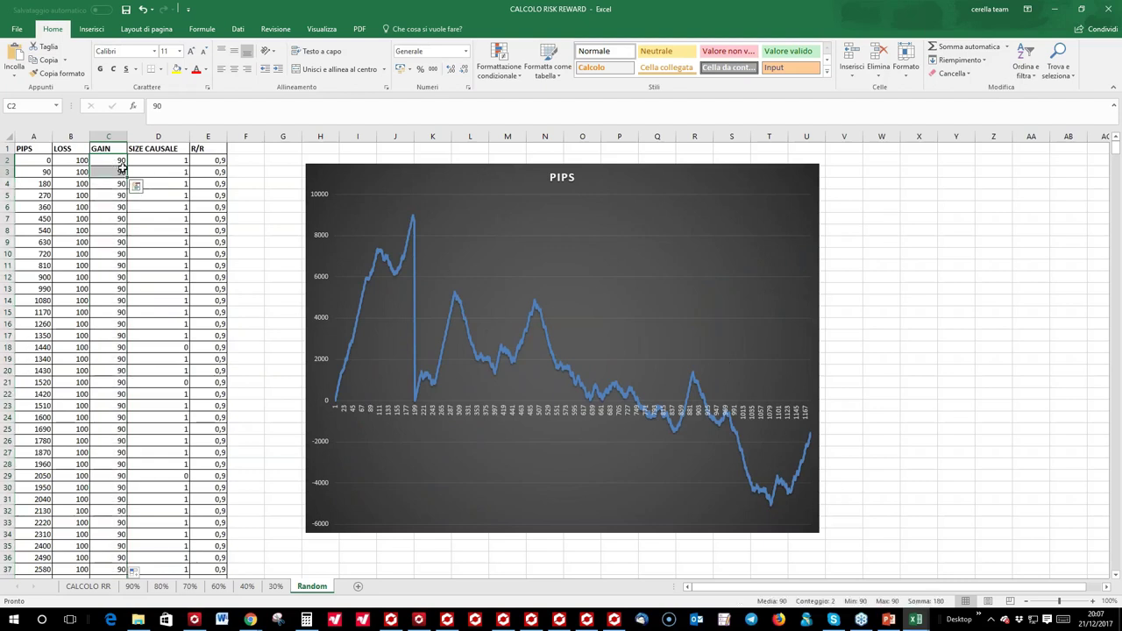
{"action": "left_click", "coordinate": [114, 160]}
{"action": "type", "text": "15"}
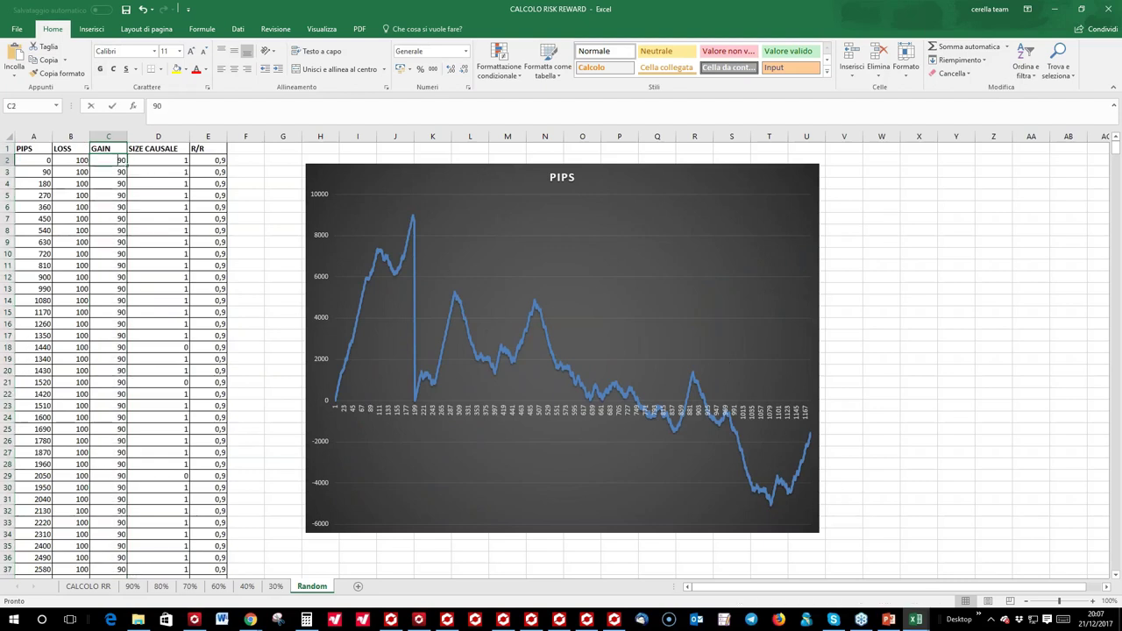
{"action": "type", "text": "0"}
{"action": "key", "text": "Return"}
{"action": "key", "text": "Up"}
{"action": "key", "text": "ctrl+shift+Down"}
{"action": "key", "text": "ctrl+d"}
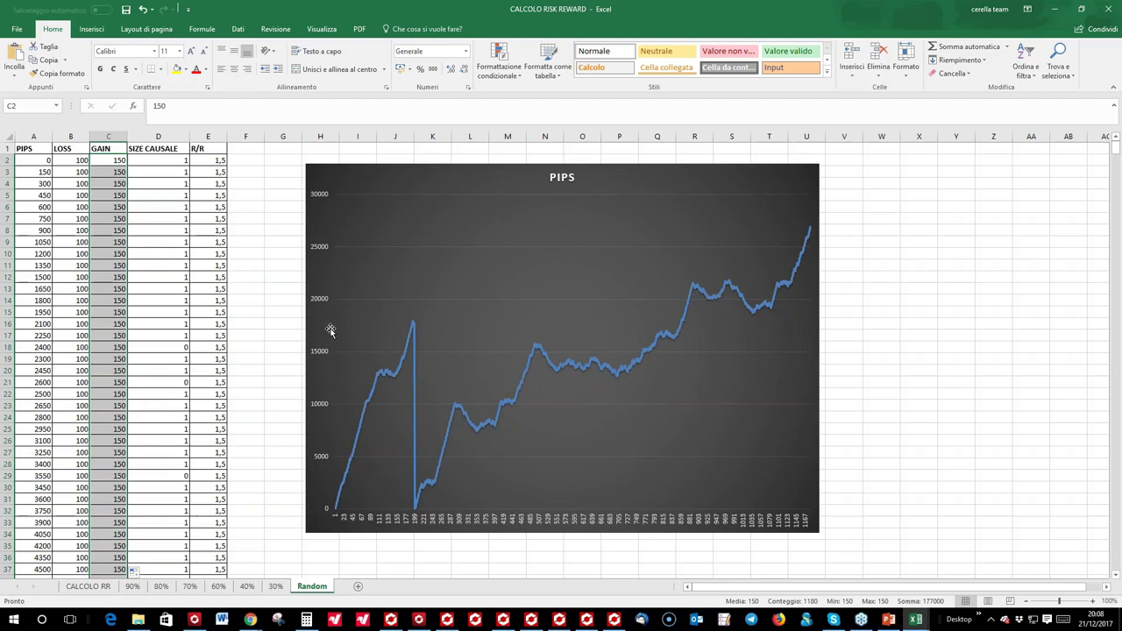
{"action": "mouse_move", "coordinate": [416, 343]}
{"action": "left_click", "coordinate": [112, 163]}
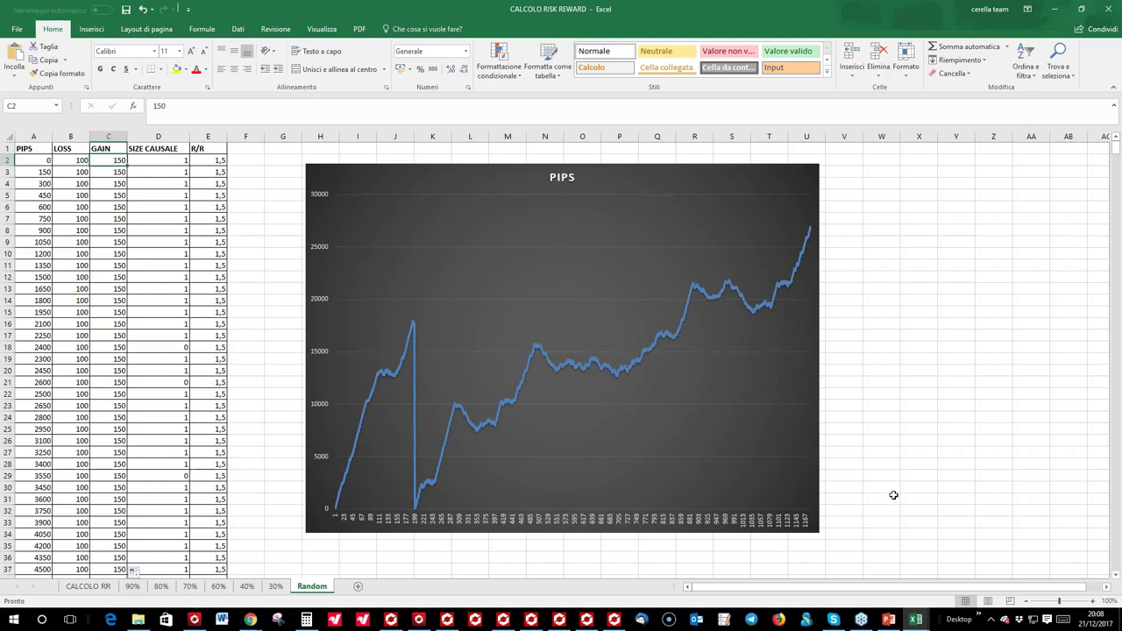
Switch to the PowerPoint presentation and display slide 30 on the trick for keeping risk reward favourable
{"action": "left_click", "coordinate": [888, 619]}
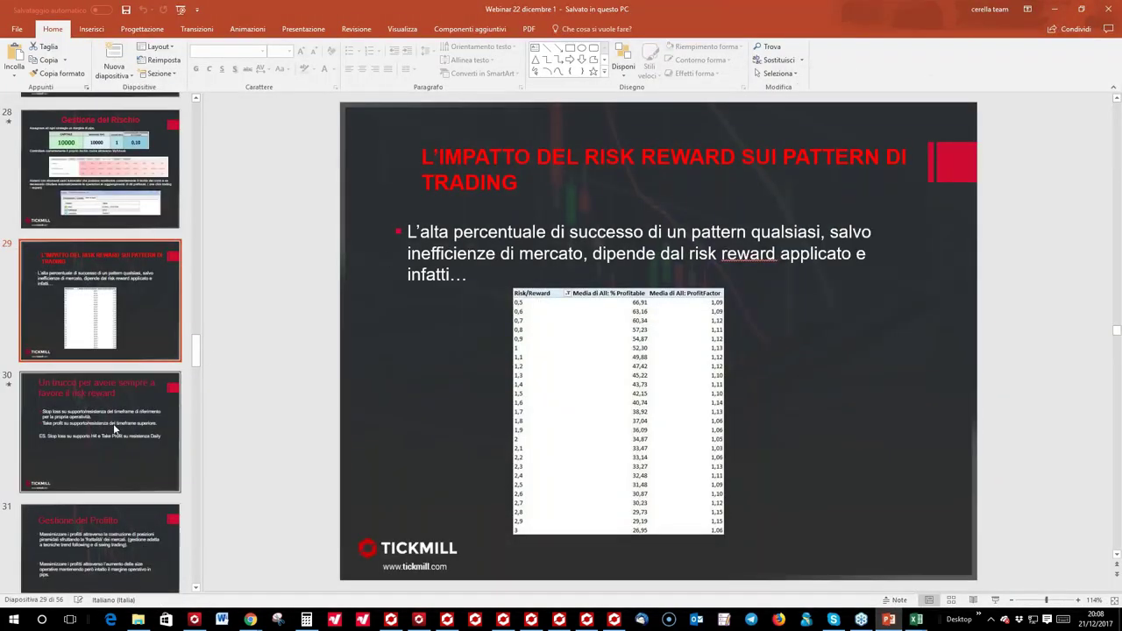
{"action": "left_click", "coordinate": [113, 423]}
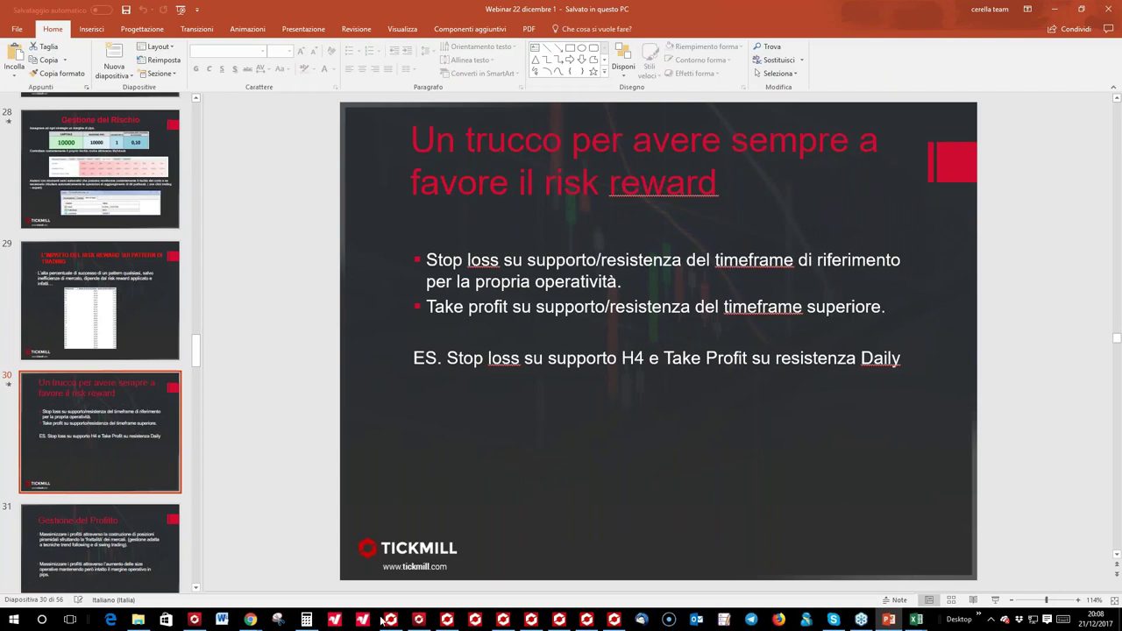
Switch to the MetaTrader NZDJPY chart, set it to the daily timeframe and inspect its support and resistance levels with the crosshair
{"action": "mouse_move", "coordinate": [383, 625]}
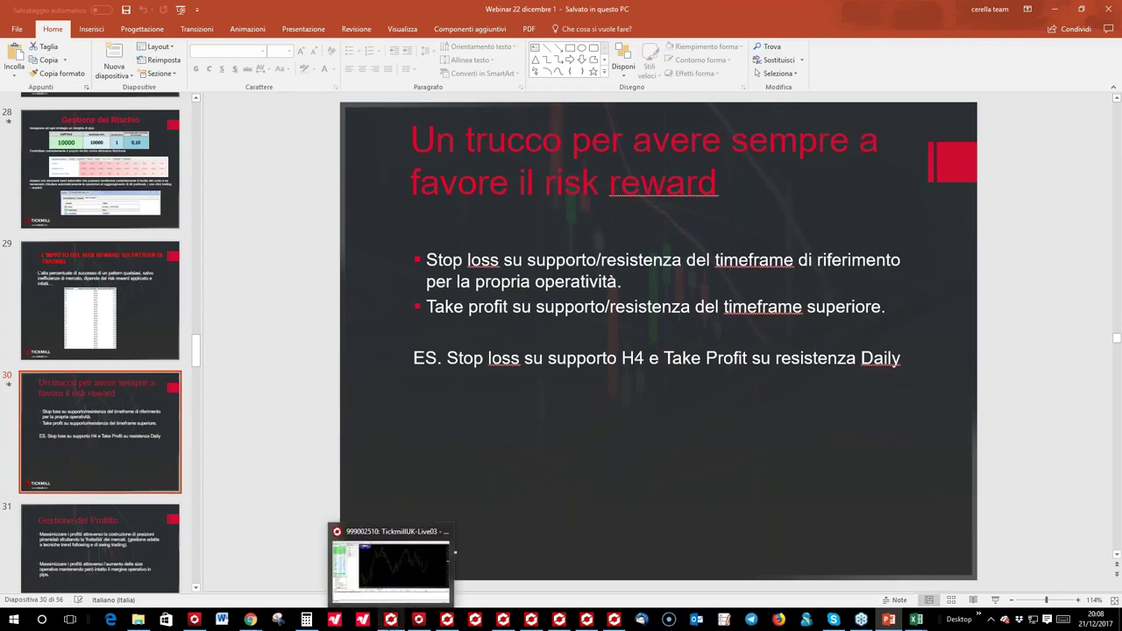
{"action": "left_click", "coordinate": [391, 619]}
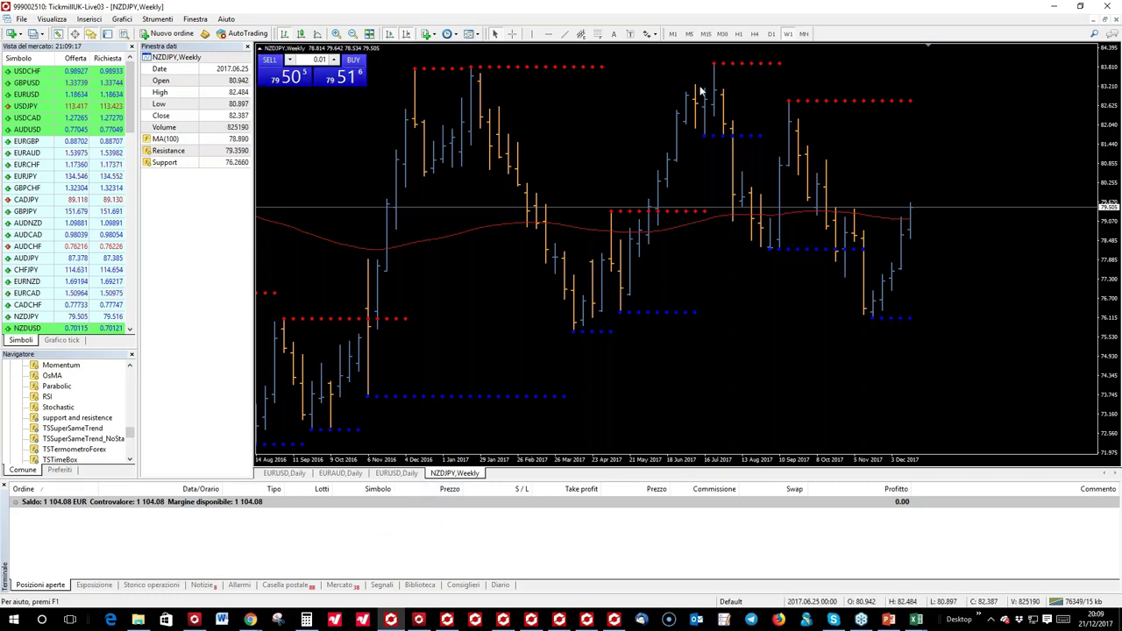
{"action": "left_click", "coordinate": [772, 33]}
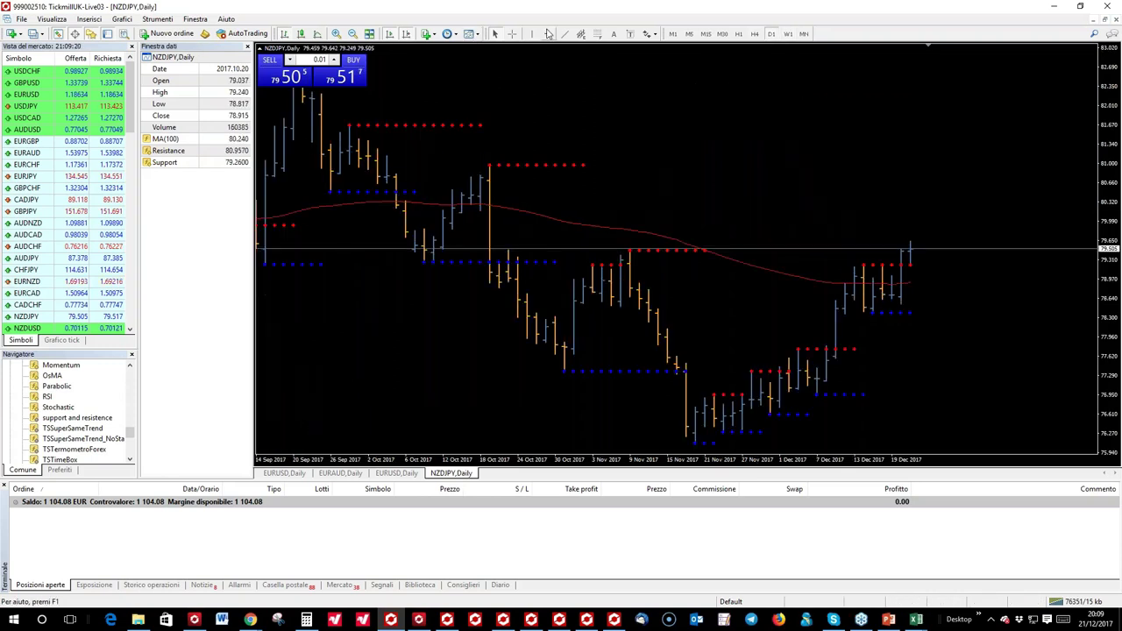
{"action": "left_click", "coordinate": [511, 34]}
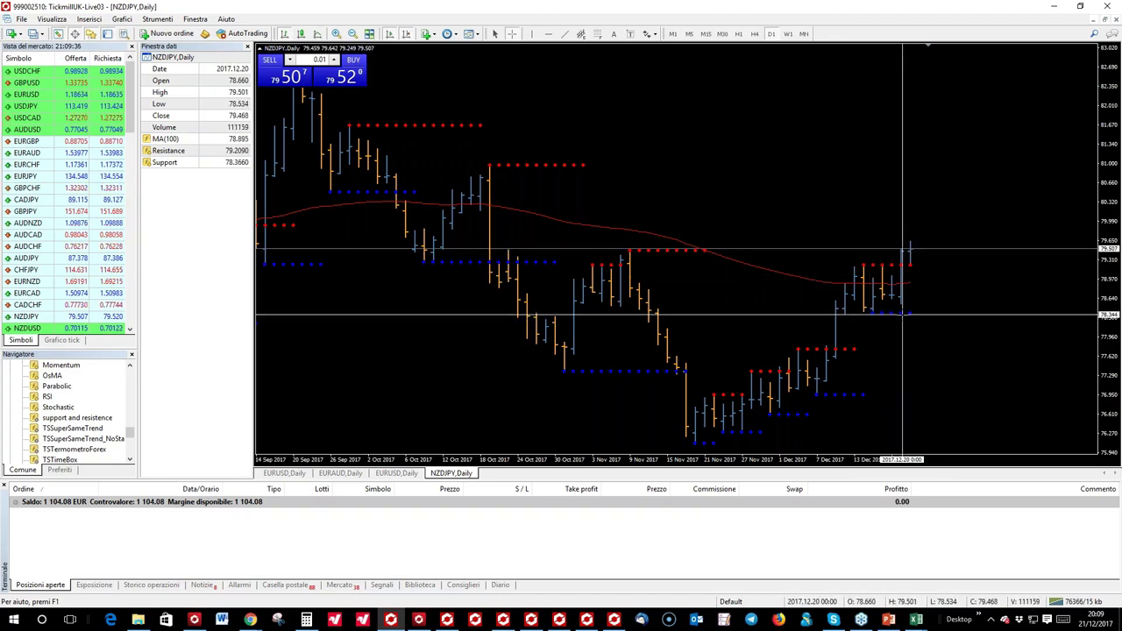
{"action": "mouse_move", "coordinate": [898, 313]}
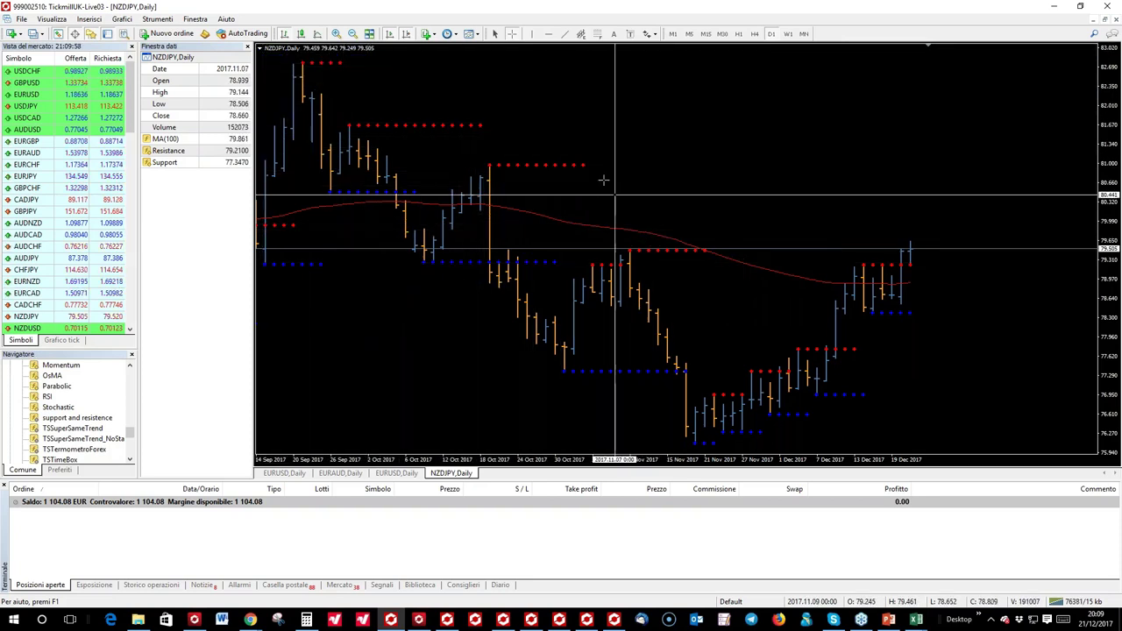
{"action": "mouse_move", "coordinate": [575, 161]}
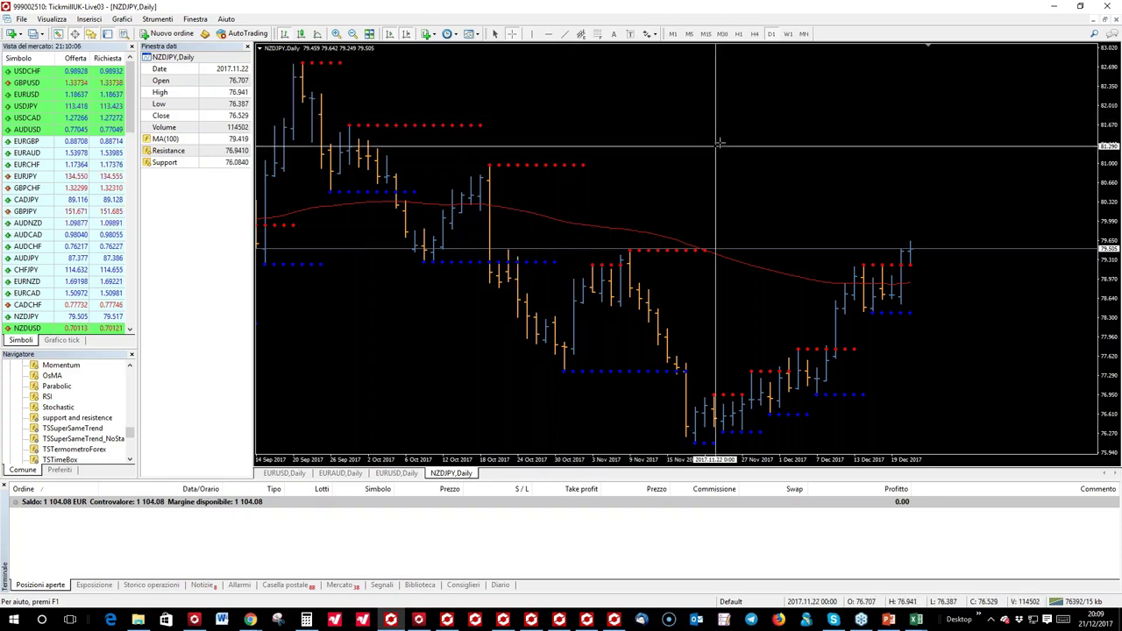
Measure the distance to the resistance on the weekly NZDJPY chart, and return to the daily timeframe to inspect the latest bars
{"action": "left_click", "coordinate": [788, 34]}
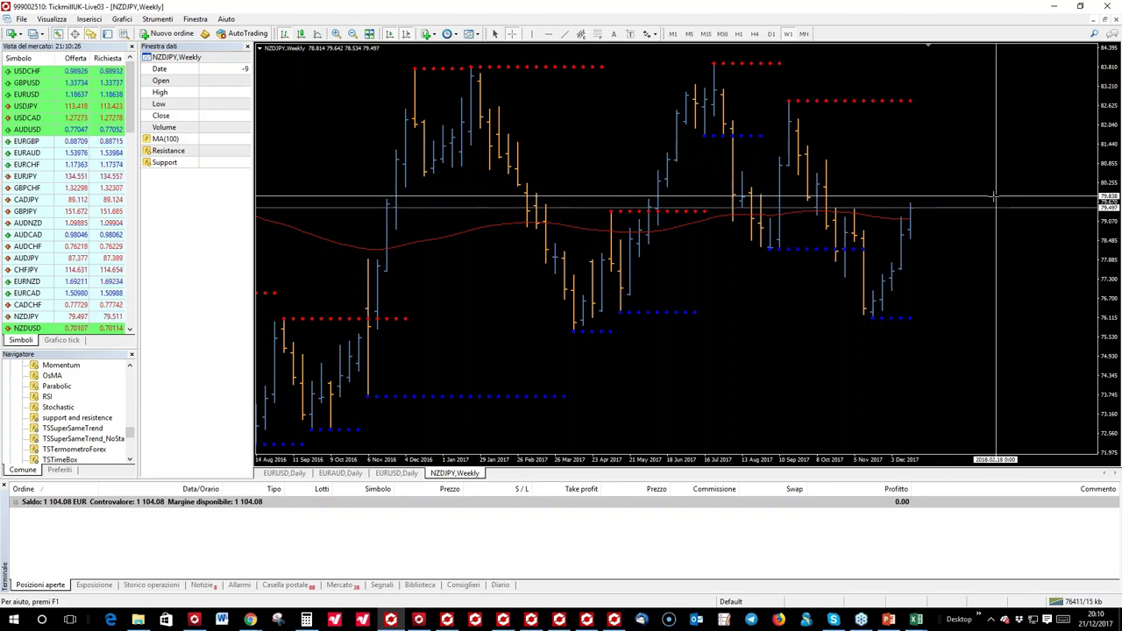
{"action": "left_click_drag", "start_coordinate": [991, 213], "coordinate": [888, 99]}
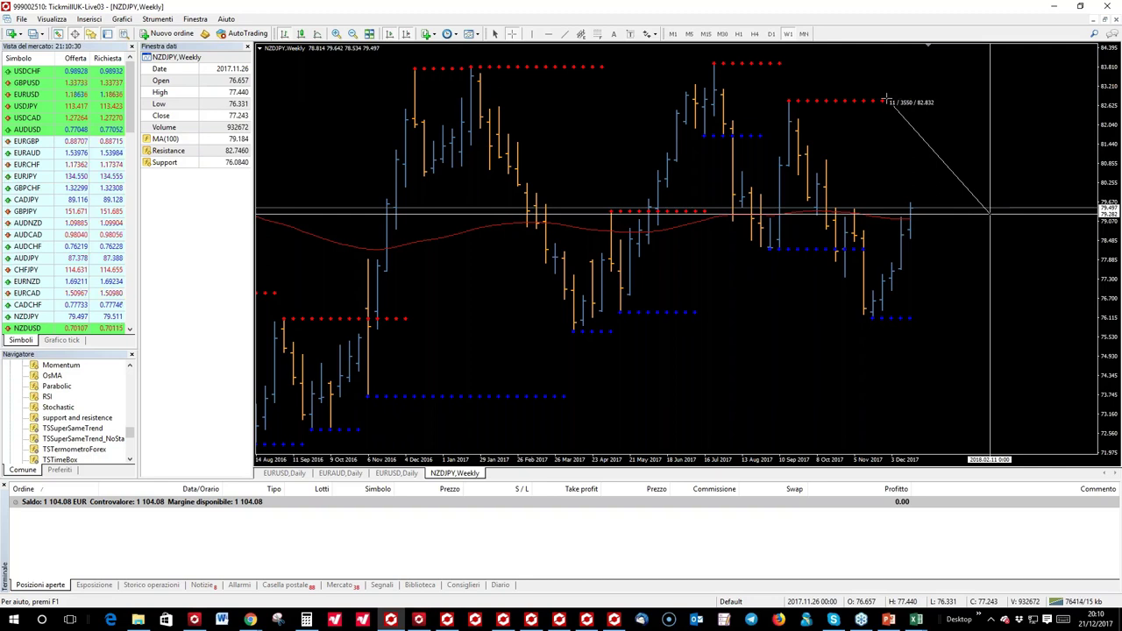
{"action": "left_click", "coordinate": [772, 34]}
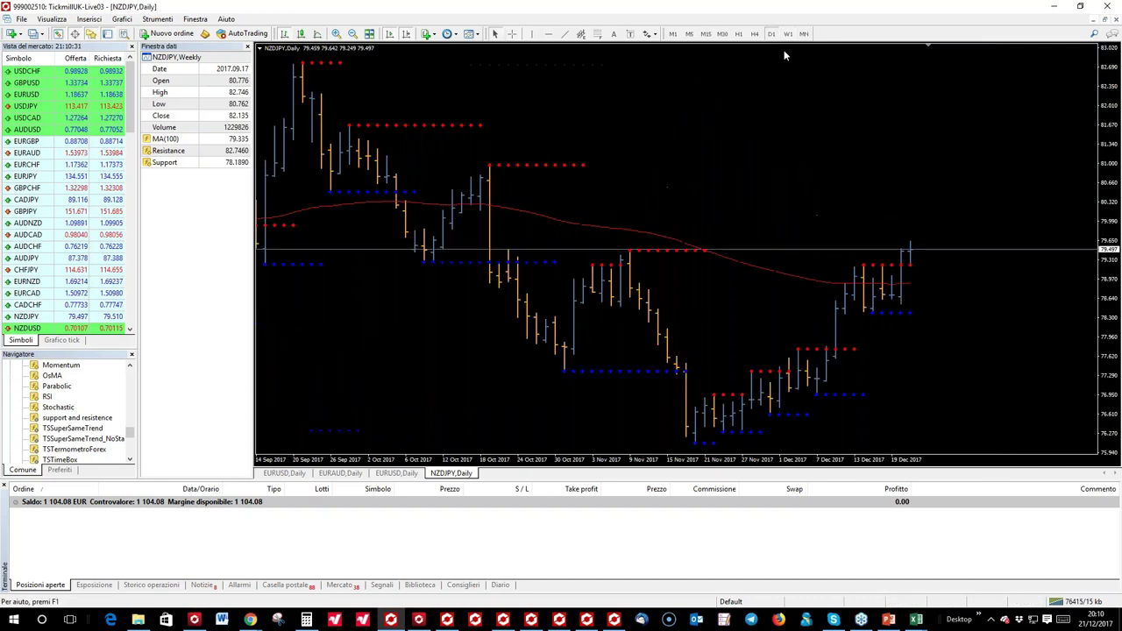
{"action": "middle_click", "coordinate": [912, 248]}
{"action": "mouse_move", "coordinate": [946, 247]}
{"action": "left_mouse_down"}
{"action": "mouse_move", "coordinate": [899, 316]}
{"action": "mouse_move", "coordinate": [942, 242]}
{"action": "left_mouse_up"}
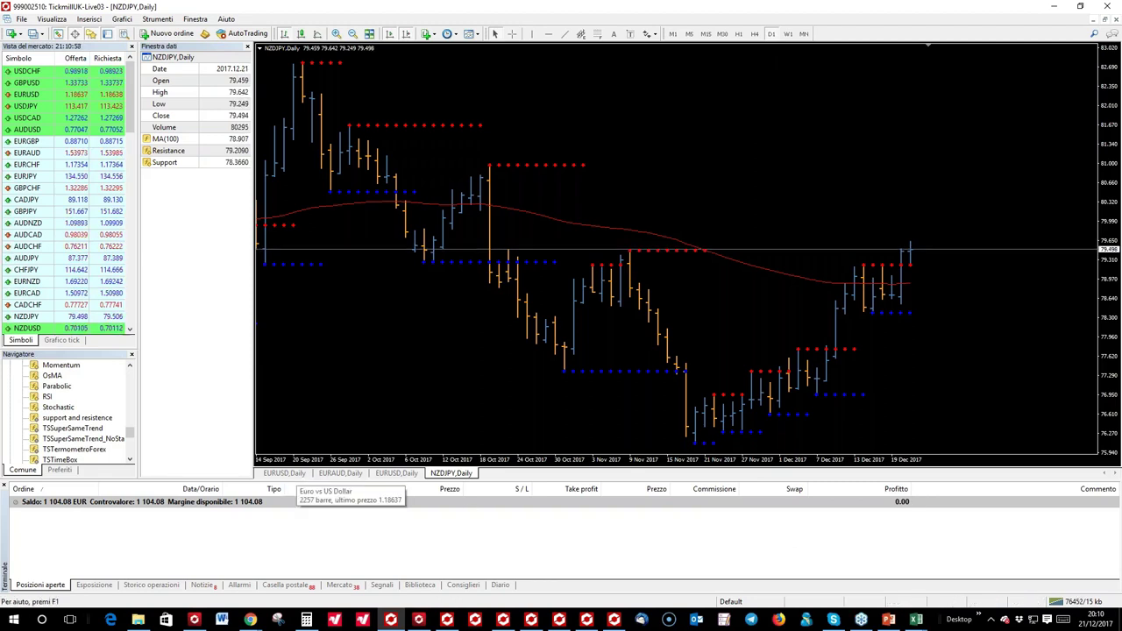
Return to the PowerPoint presentation and display slide 31, Gestione del Profitto
{"action": "left_click", "coordinate": [888, 620]}
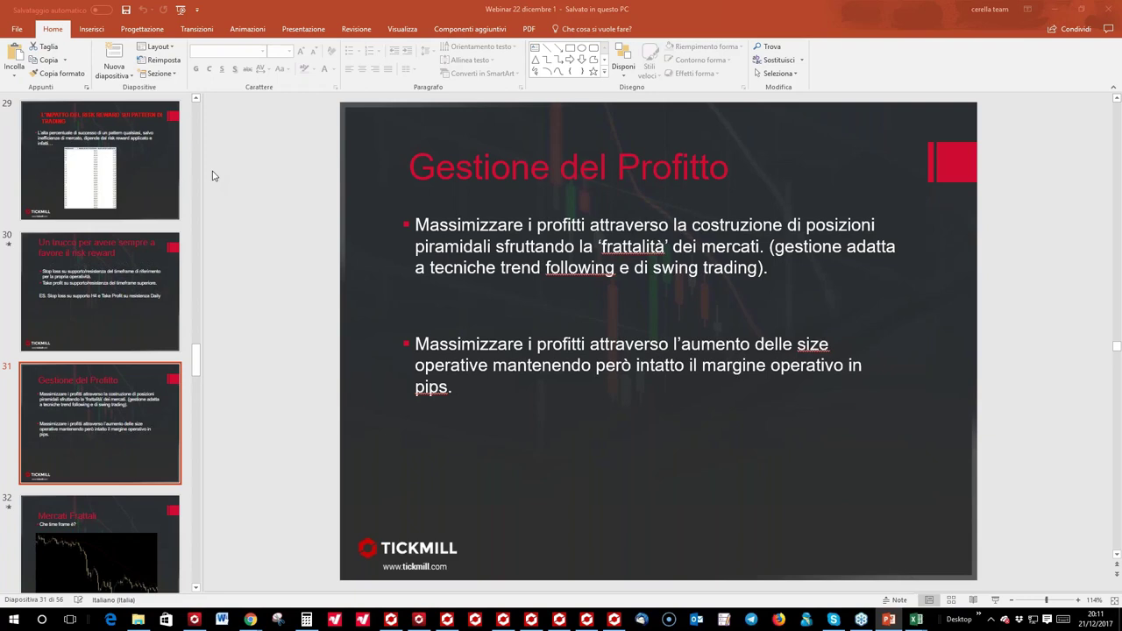
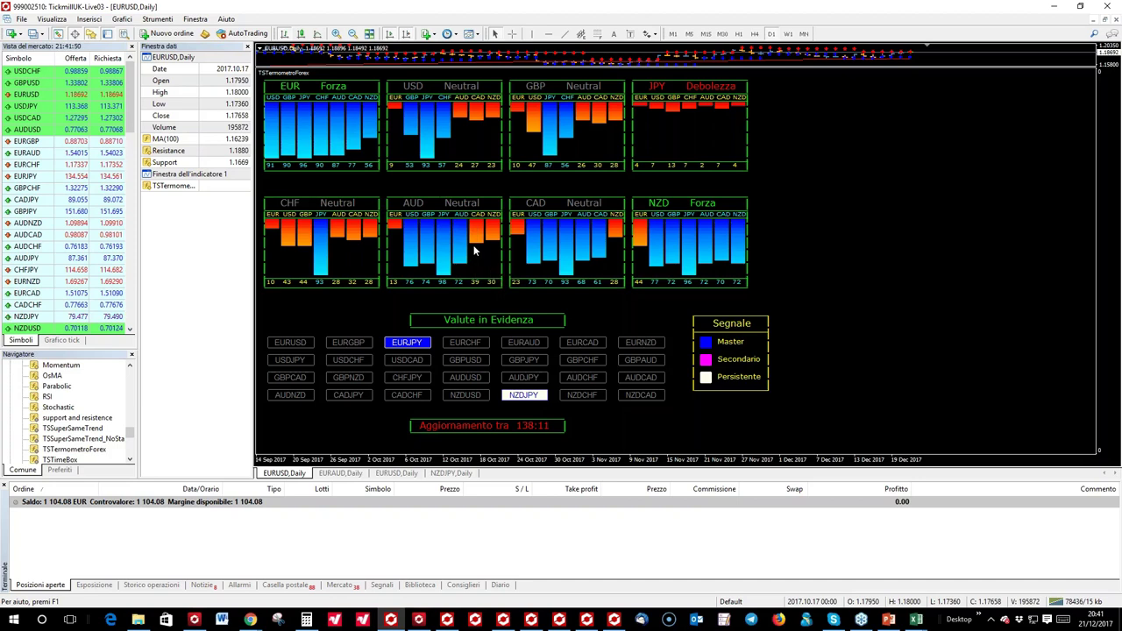
Open the EURJPY daily chart from the TSTermometroForex highlighted pairs and inspect its latest resistance breakout with the crosshair
{"action": "left_click_drag", "start_coordinate": [803, 68], "coordinate": [805, 59]}
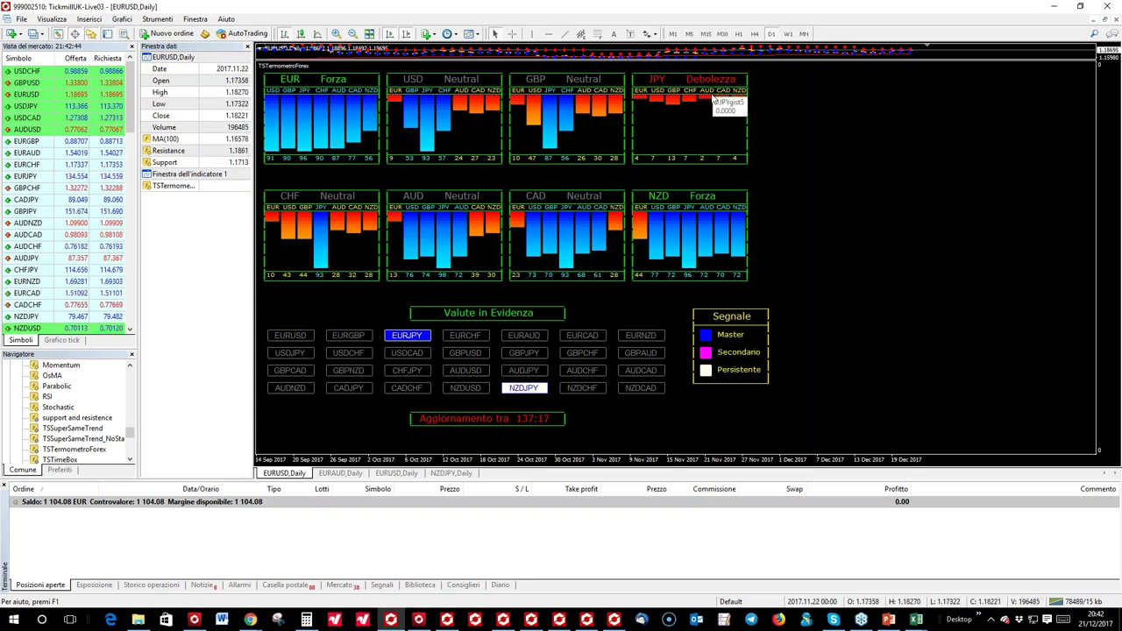
{"action": "left_click", "coordinate": [406, 335]}
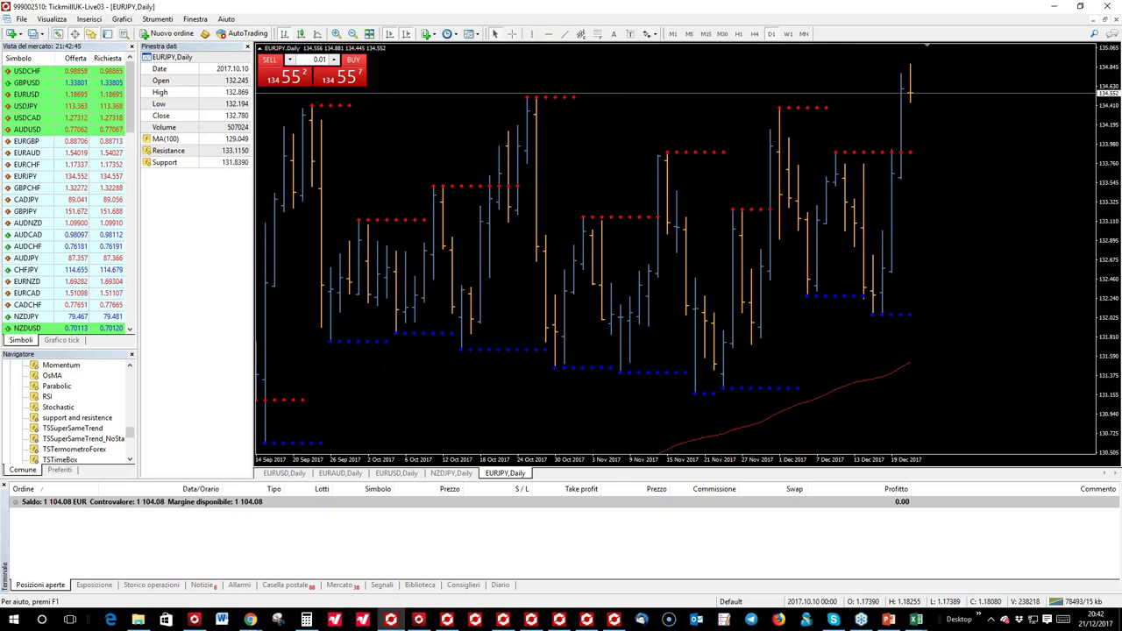
{"action": "left_click", "coordinate": [511, 33]}
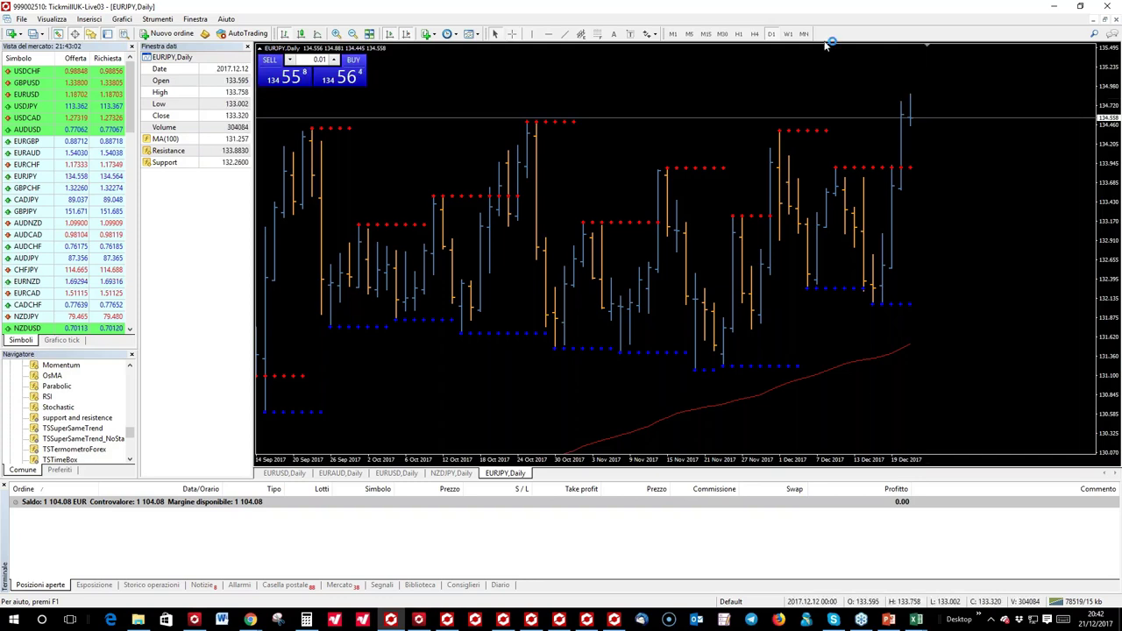
Set the EURJPY chart to the weekly timeframe and inspect its long-term support and resistance levels with the crosshair
{"action": "left_click", "coordinate": [788, 33]}
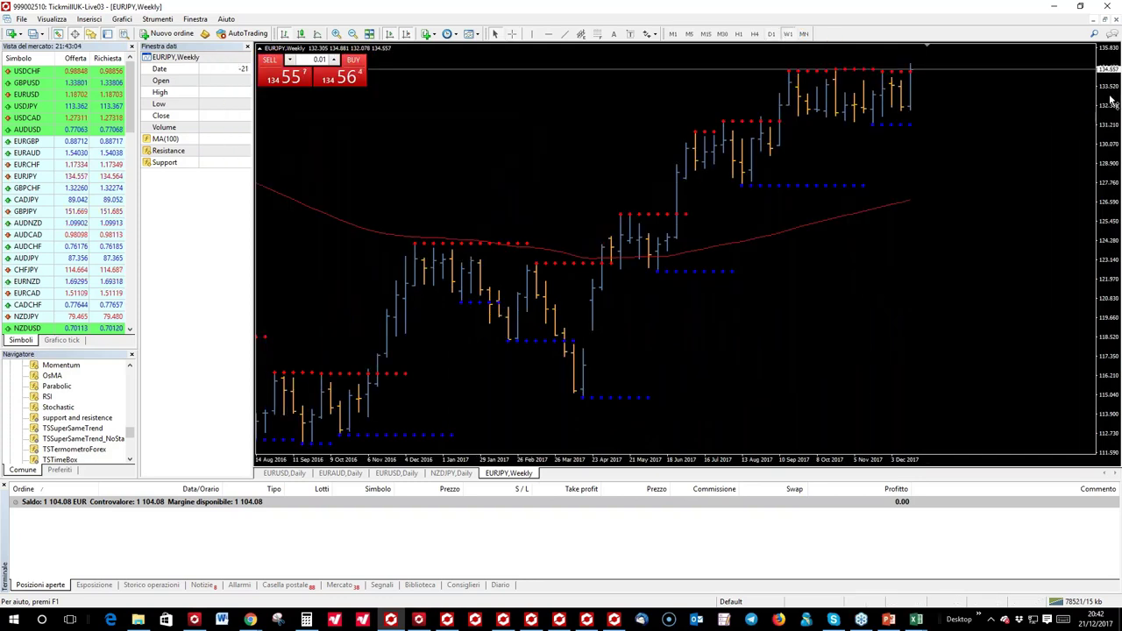
{"action": "left_click", "coordinate": [353, 34]}
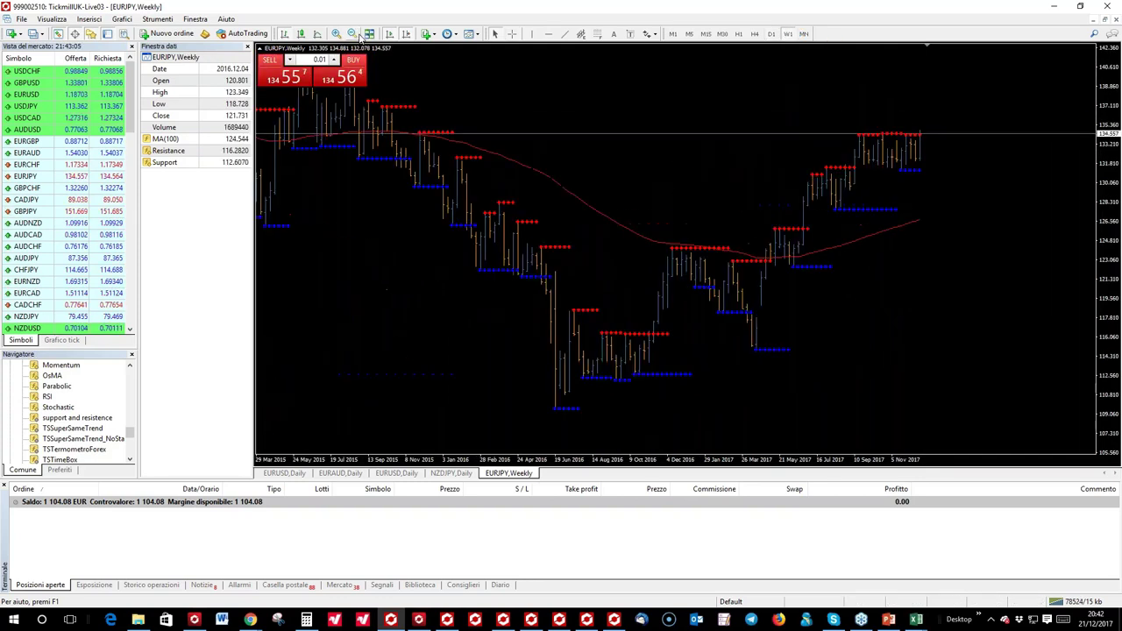
{"action": "left_click", "coordinate": [516, 35]}
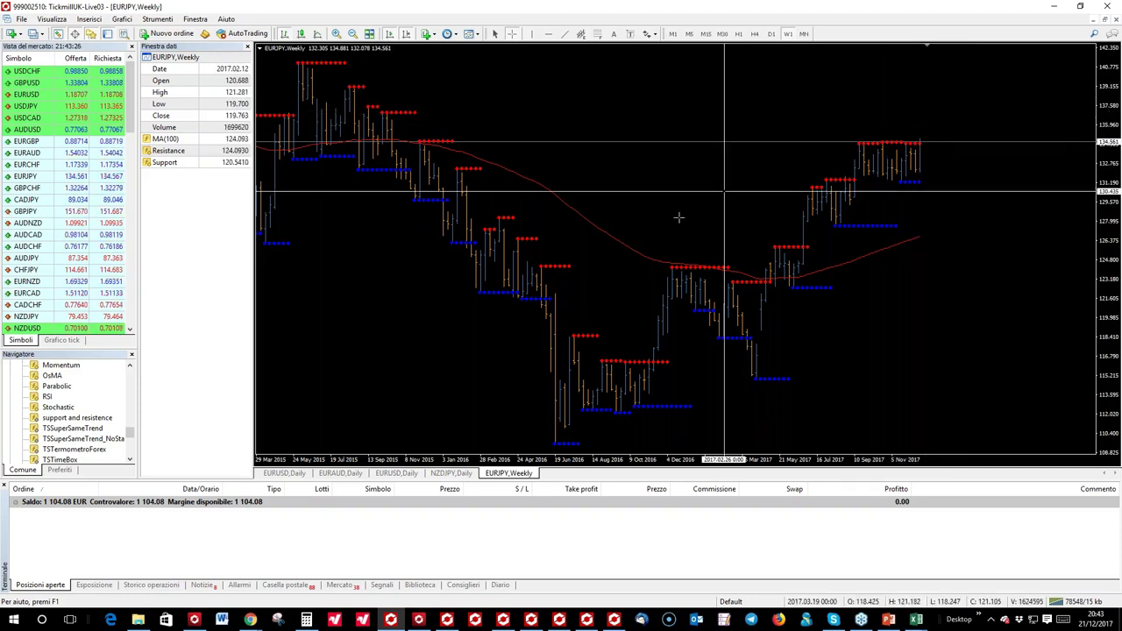
Return the EURJPY chart to the daily timeframe and look back at the price bars of spring 2017
{"action": "left_click", "coordinate": [770, 33]}
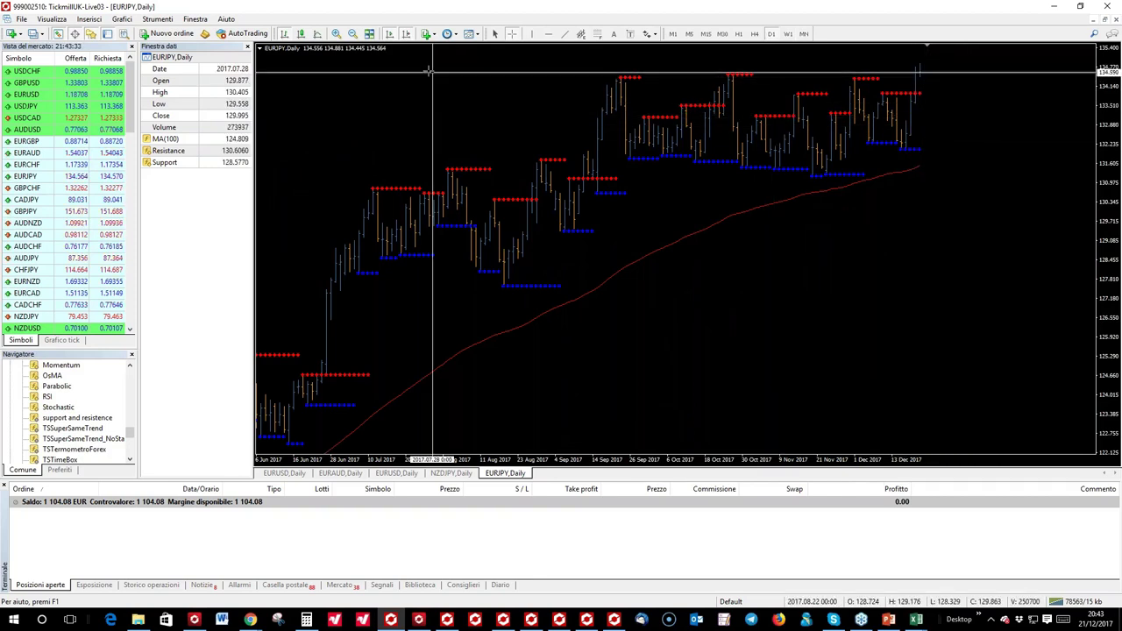
{"action": "left_click", "coordinate": [353, 34]}
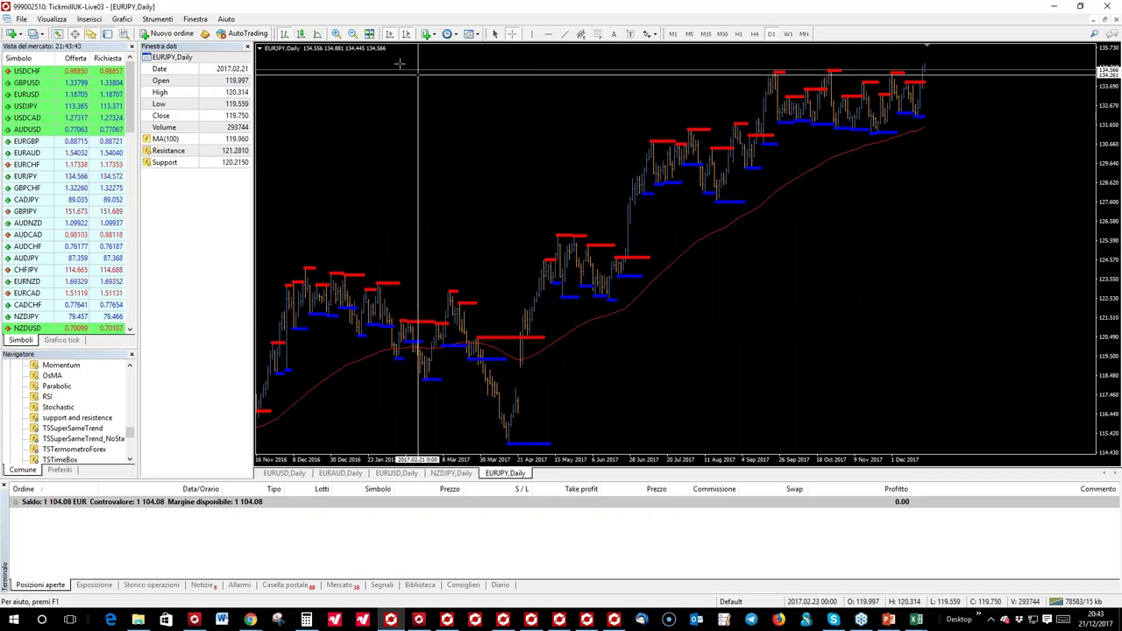
{"action": "left_click", "coordinate": [337, 33]}
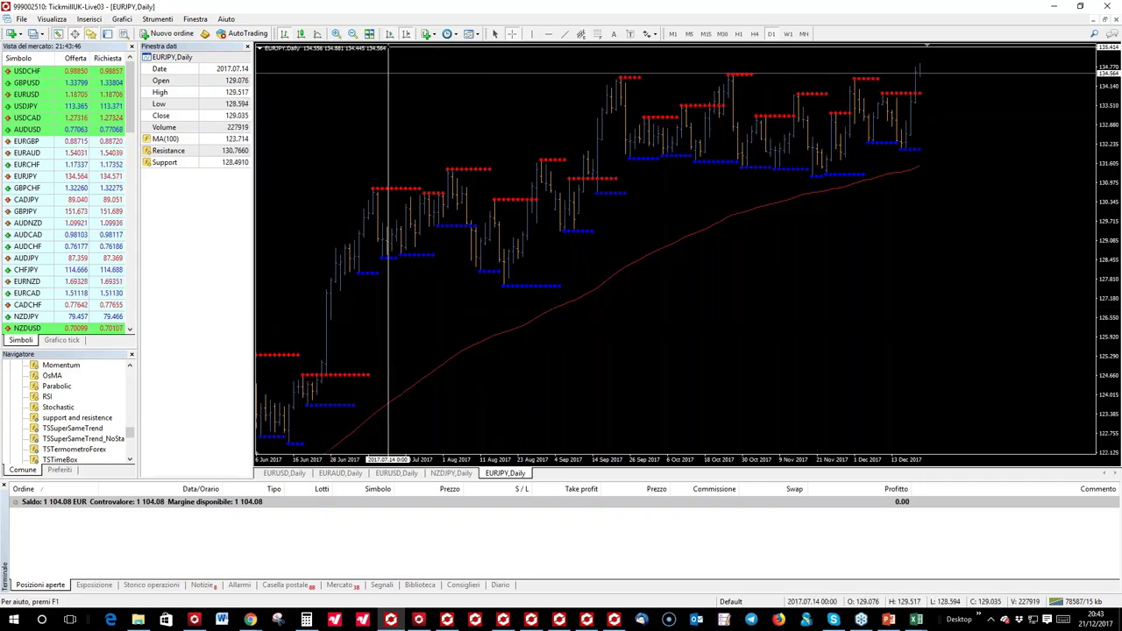
{"action": "left_click_drag", "start_coordinate": [390, 155], "coordinate": [837, 155]}
{"action": "left_click", "coordinate": [336, 33]}
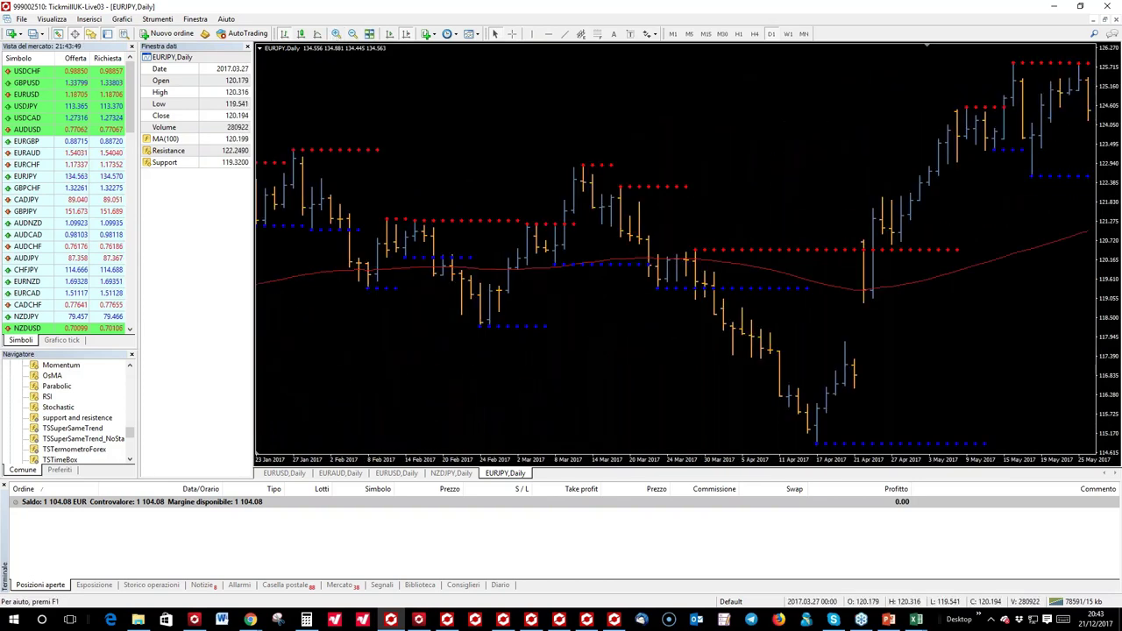
{"action": "left_click_drag", "start_coordinate": [456, 146], "coordinate": [594, 146]}
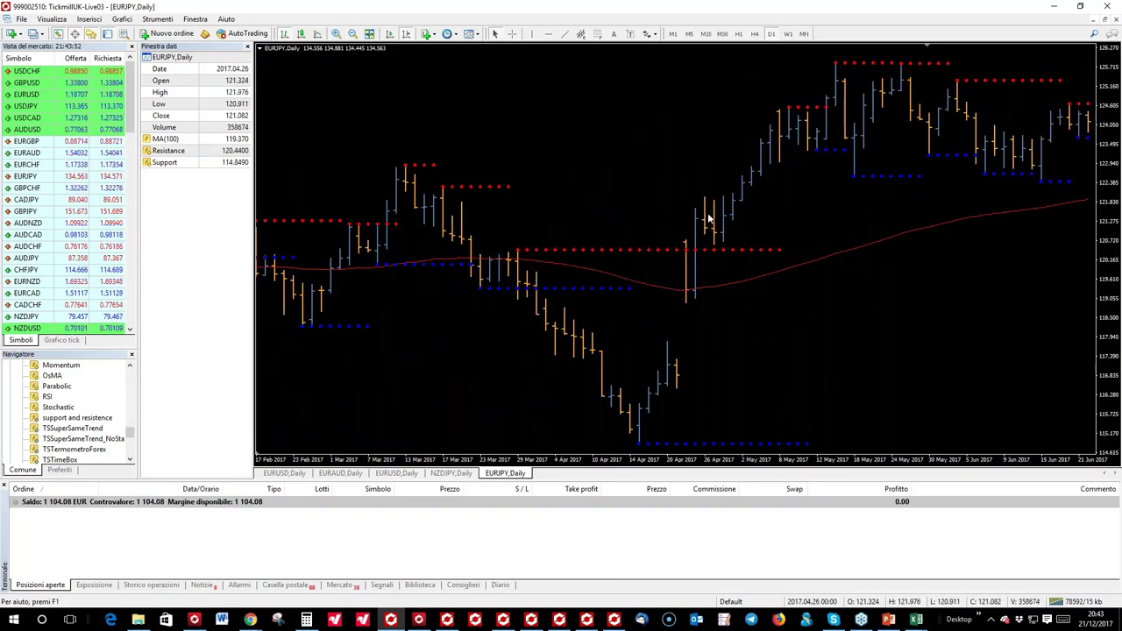
Inspect the EURJPY daily uptrend from April to November 2017 with the crosshair
{"action": "left_click", "coordinate": [352, 33]}
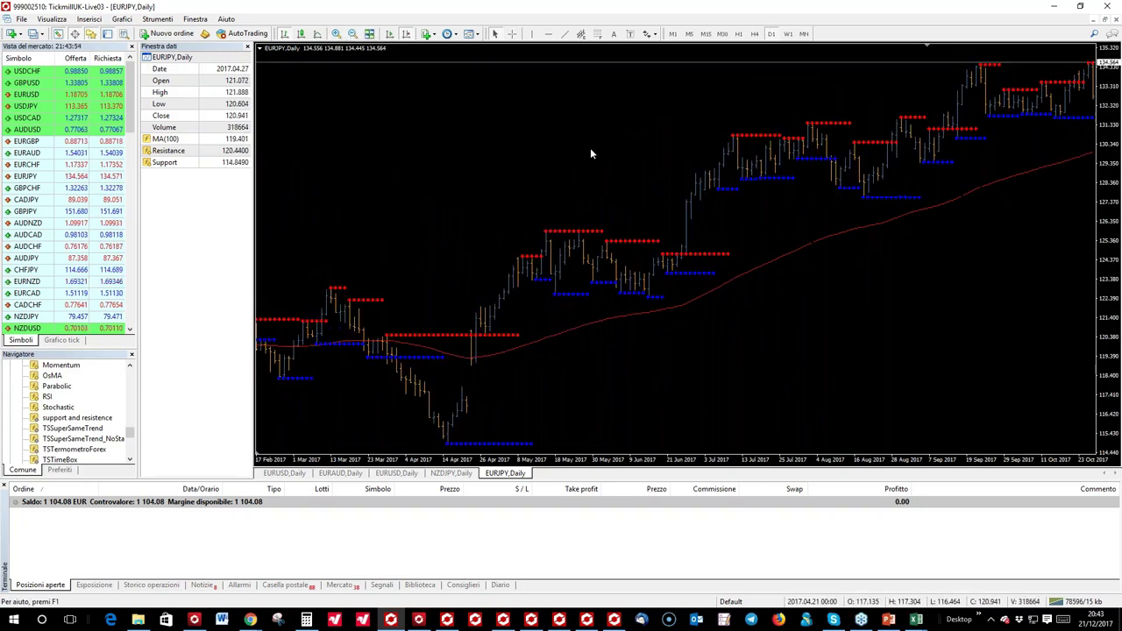
{"action": "scroll", "coordinate": [683, 183], "scroll_direction": "down", "scroll_amount": 4}
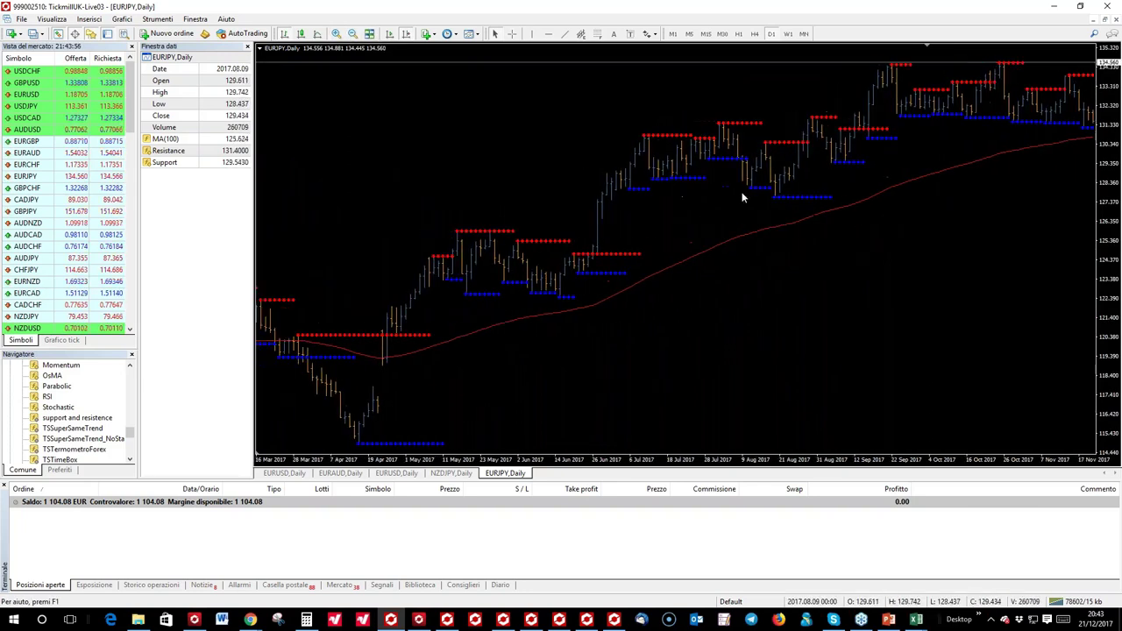
{"action": "left_click", "coordinate": [512, 34]}
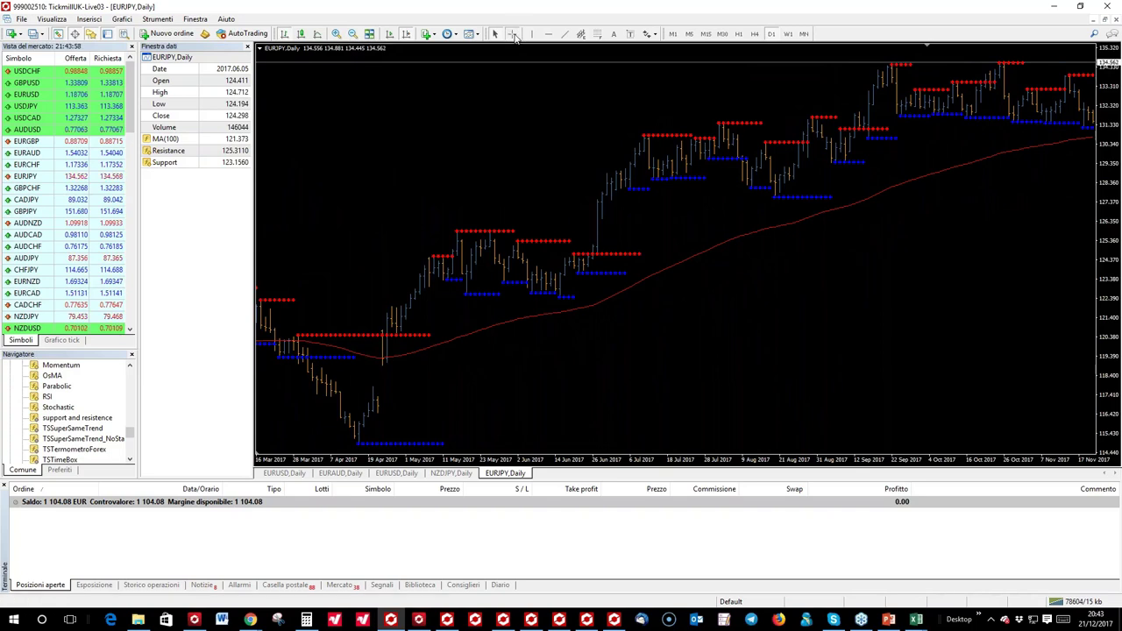
{"action": "mouse_move", "coordinate": [488, 246]}
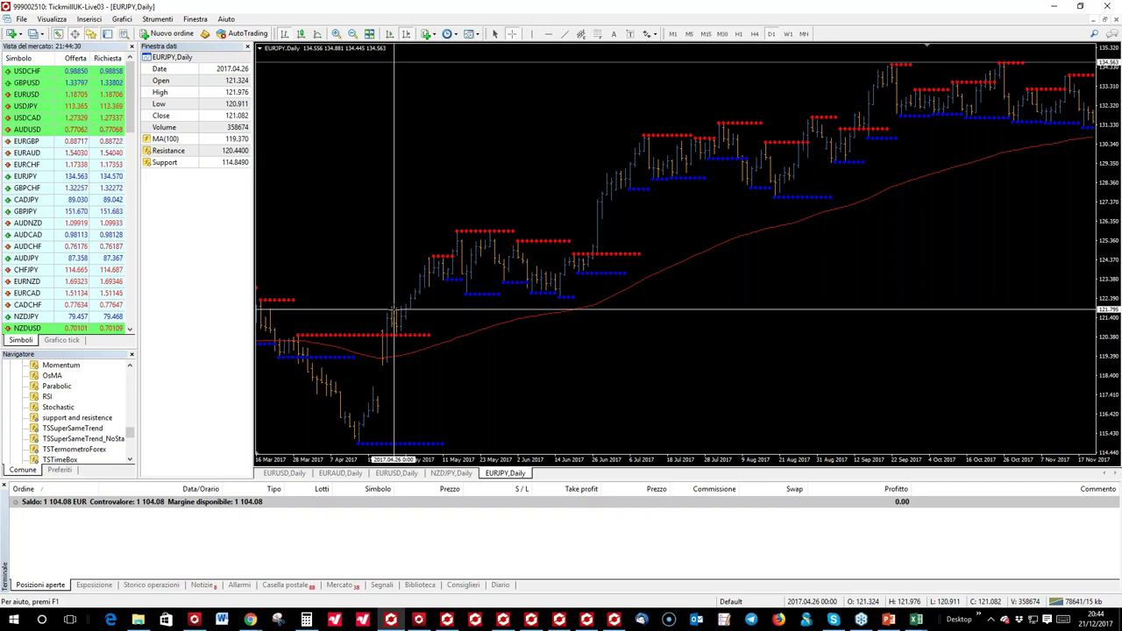
Examine the April 2017 low and the following resistance breakout on the EURJPY daily chart up close with the crosshair
{"action": "scroll", "coordinate": [395, 312], "scroll_direction": "up", "scroll_amount": 3}
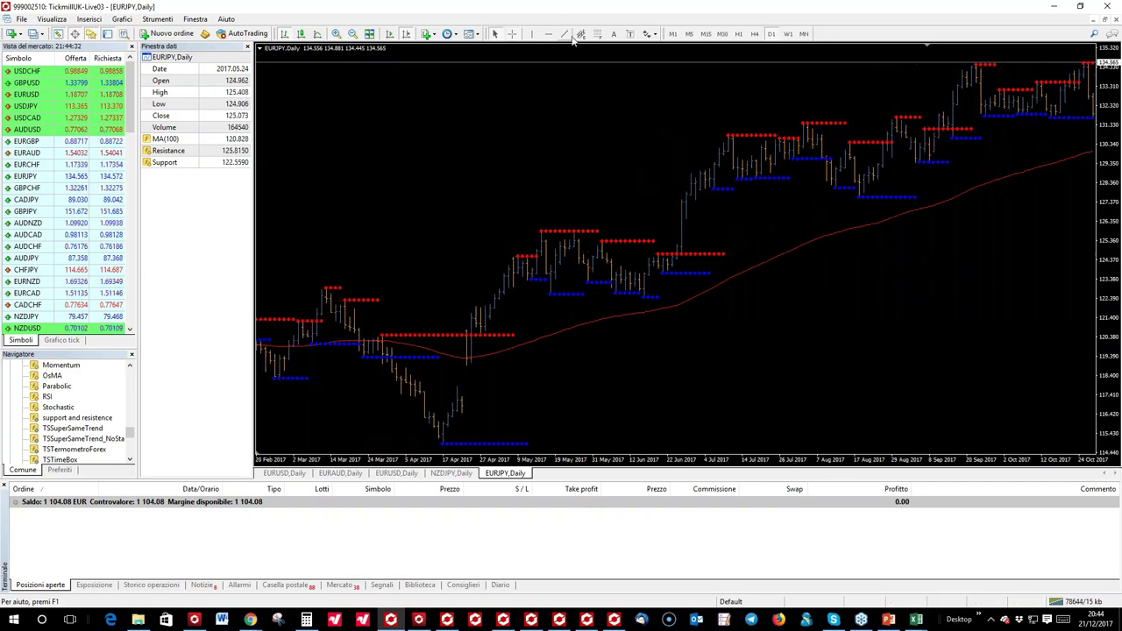
{"action": "left_click", "coordinate": [336, 33]}
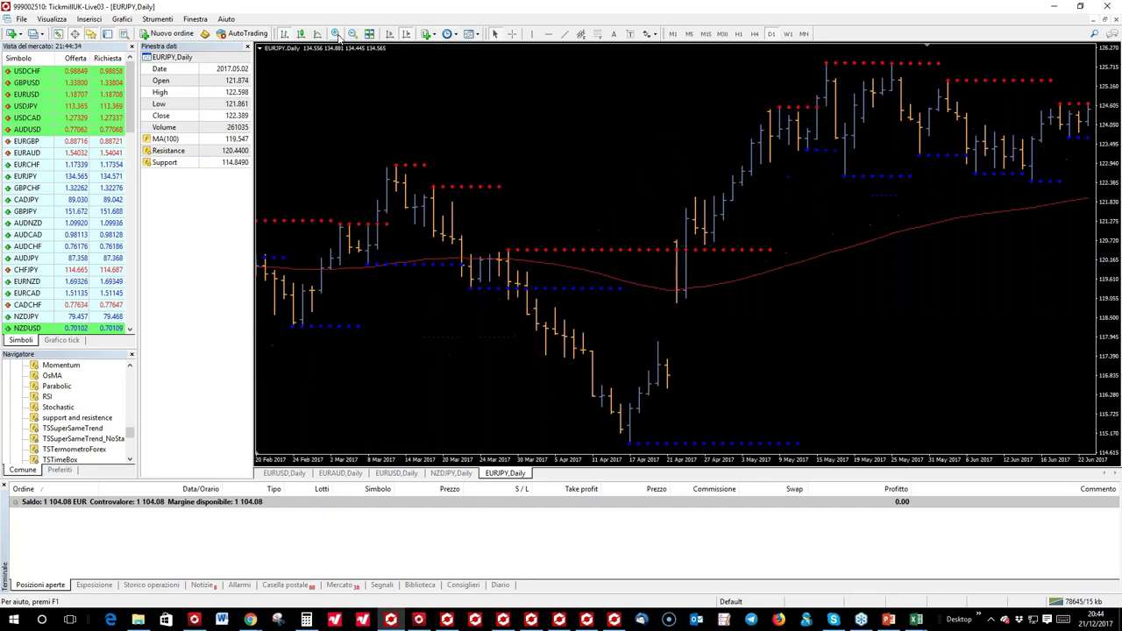
{"action": "scroll", "coordinate": [635, 98], "scroll_direction": "up", "scroll_amount": 2}
{"action": "left_click", "coordinate": [513, 33]}
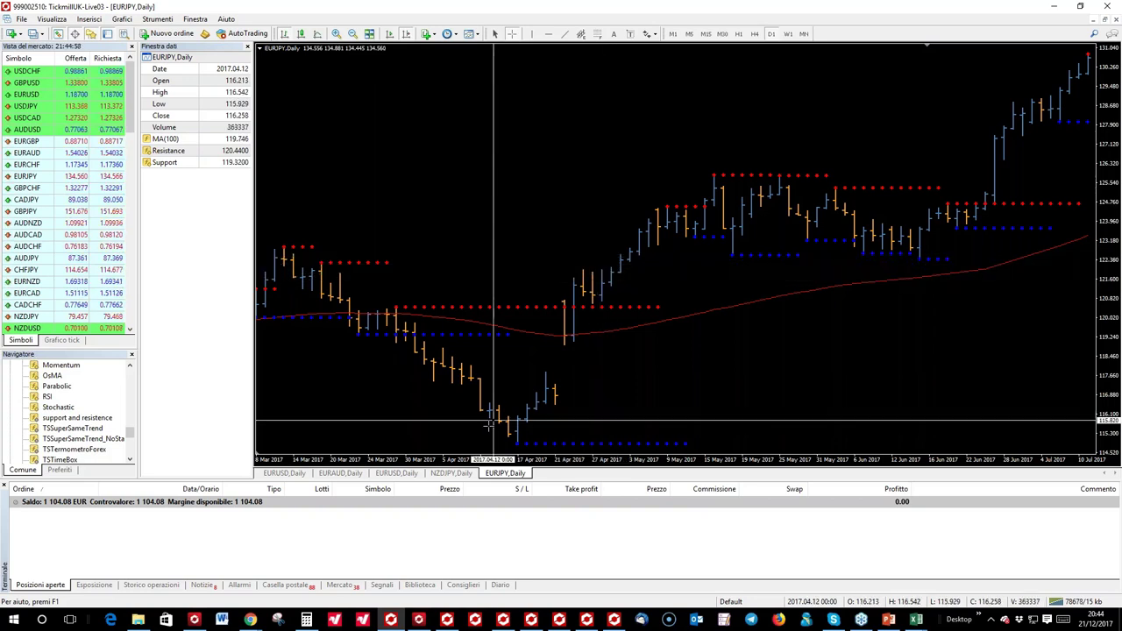
Switch to the EURAUD daily chart and inspect the bars at the breakout master label with the crosshair
{"action": "left_click", "coordinate": [341, 473]}
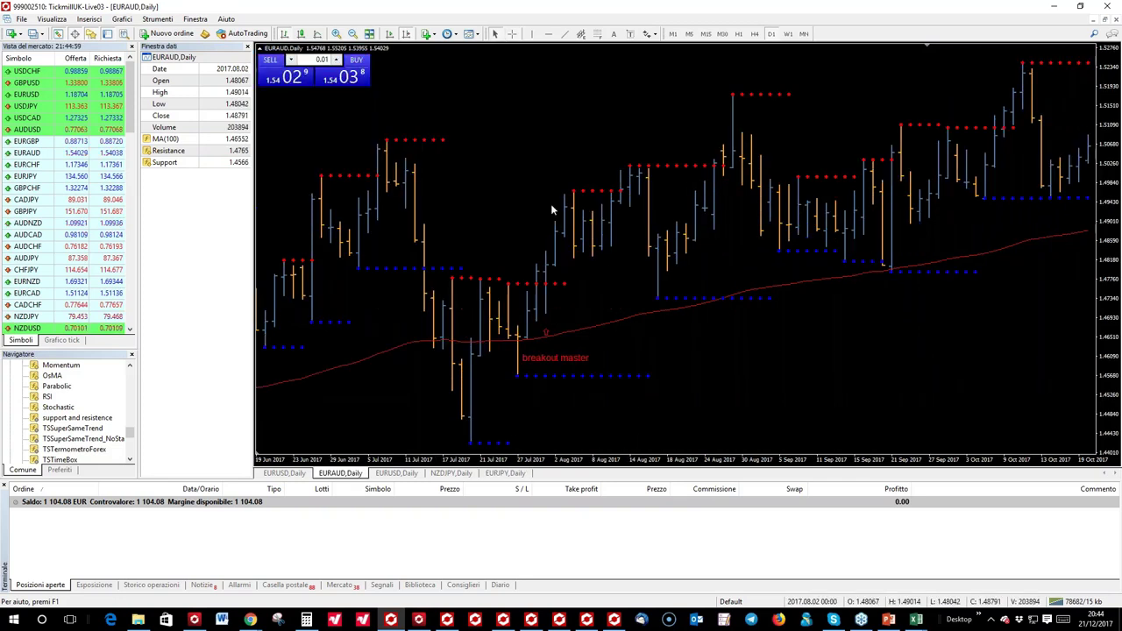
{"action": "left_click", "coordinate": [352, 34]}
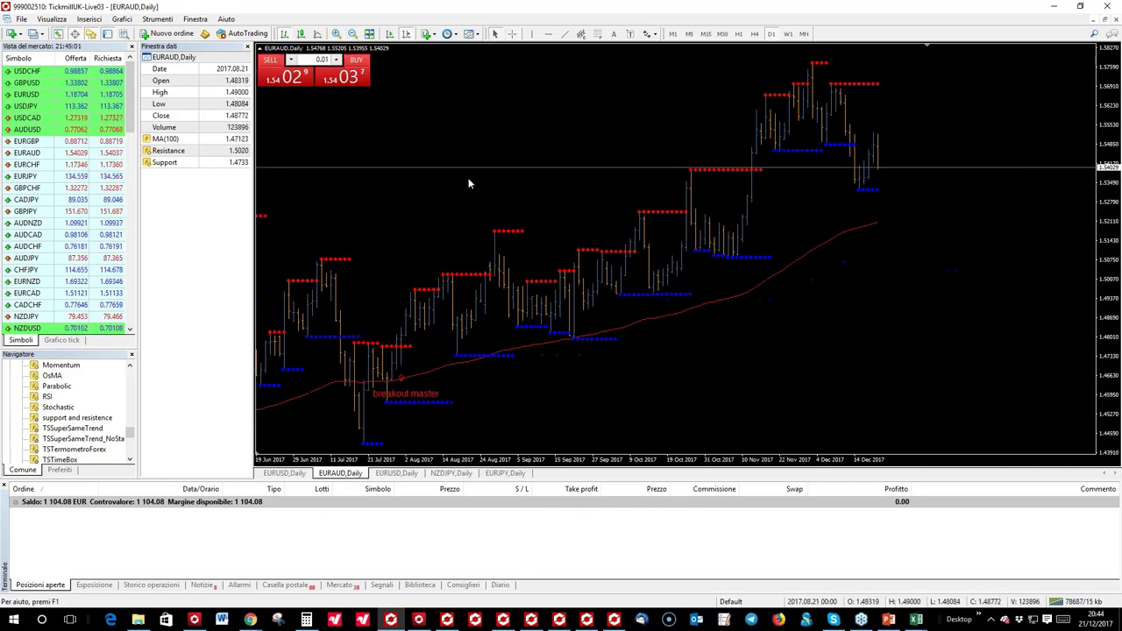
{"action": "left_click", "coordinate": [335, 34]}
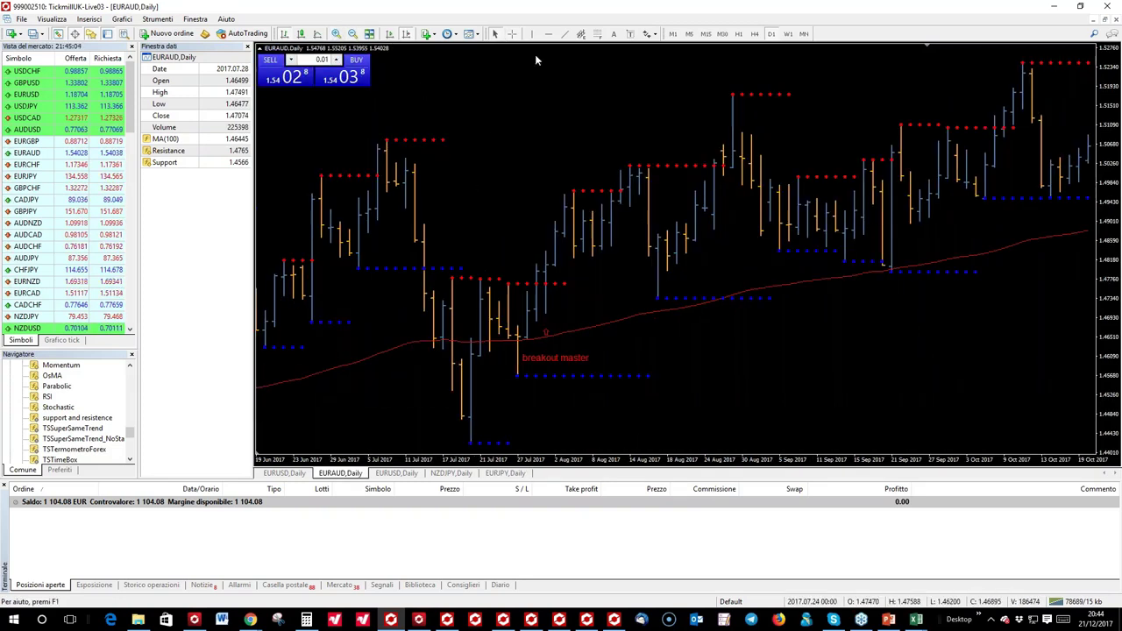
{"action": "left_click", "coordinate": [513, 34]}
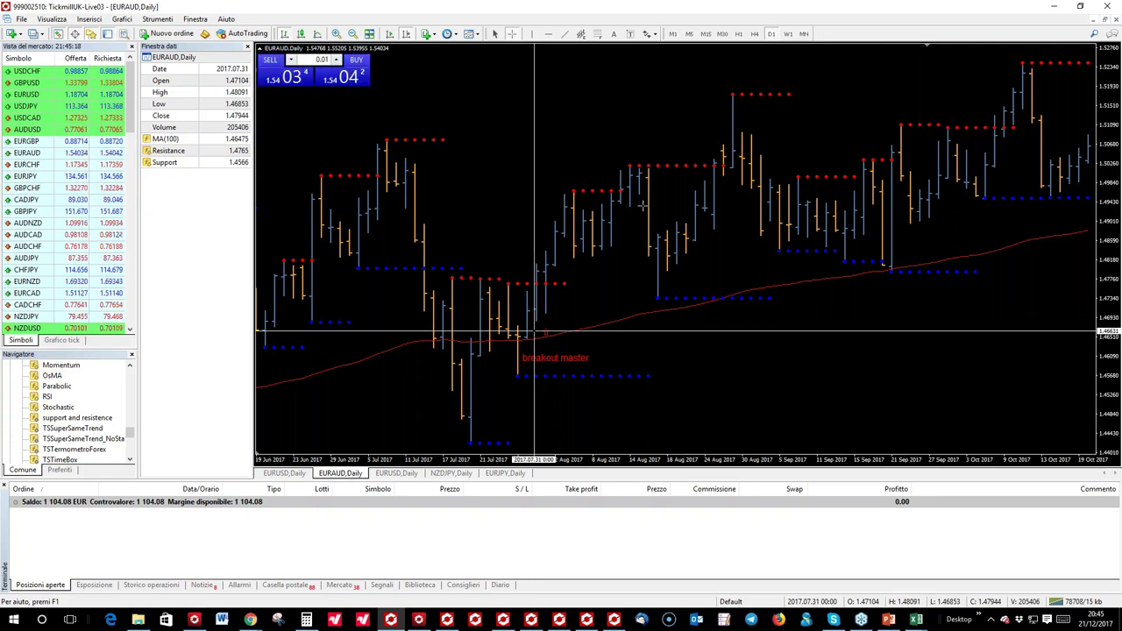
Follow the EURAUD price up to December 2017, and return to the breakout master label to inspect it with the crosshair
{"action": "scroll", "coordinate": [582, 252], "scroll_direction": "down", "scroll_amount": 5}
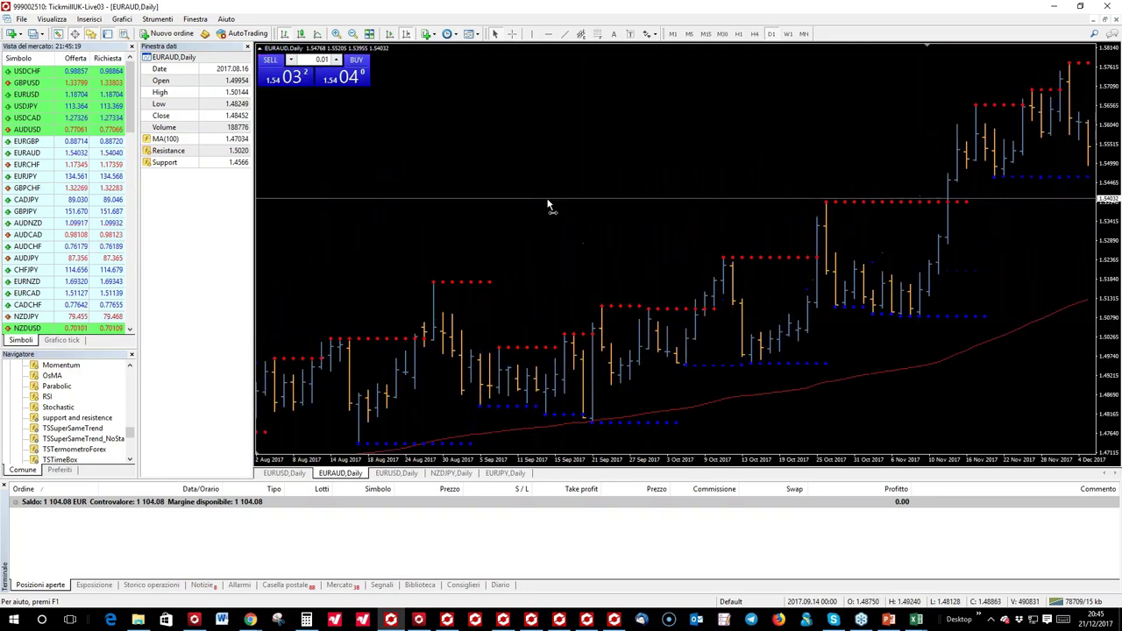
{"action": "scroll", "coordinate": [839, 146], "scroll_direction": "down", "scroll_amount": 3}
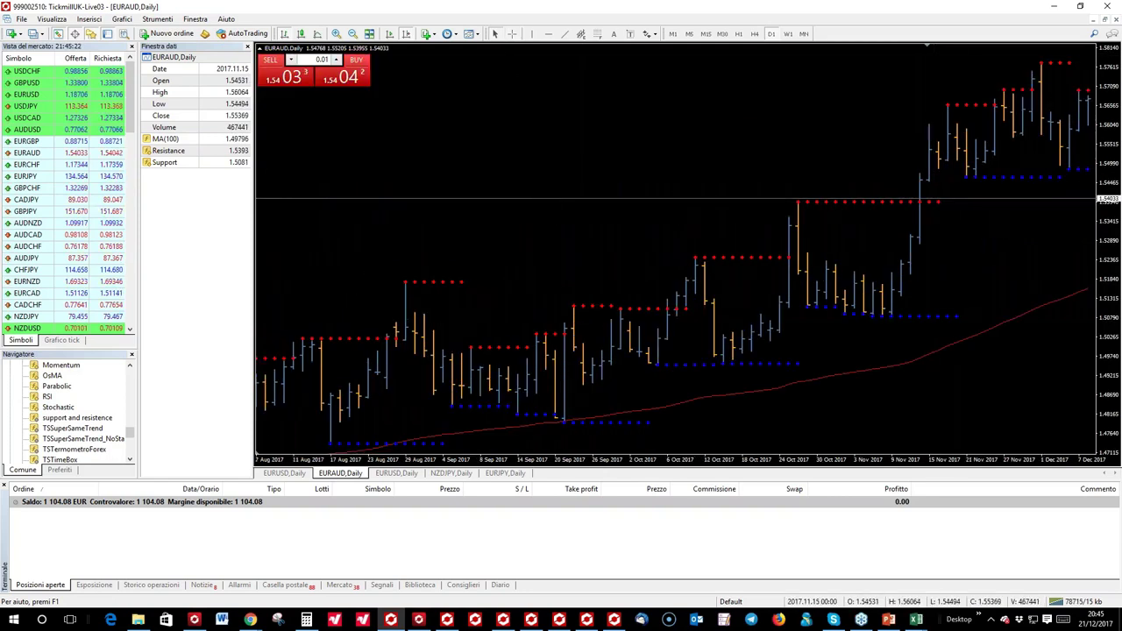
{"action": "scroll", "coordinate": [839, 147], "scroll_direction": "down", "scroll_amount": 1}
{"action": "middle_click", "coordinate": [717, 190]}
{"action": "scroll", "coordinate": [614, 132], "scroll_direction": "up", "scroll_amount": 7}
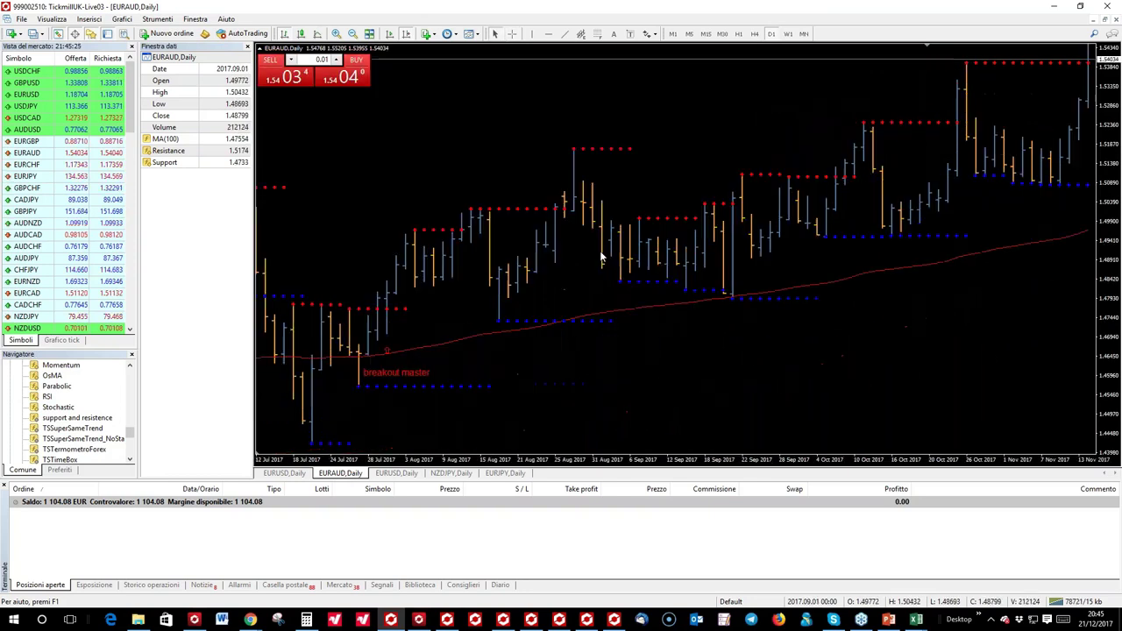
{"action": "left_click", "coordinate": [513, 34]}
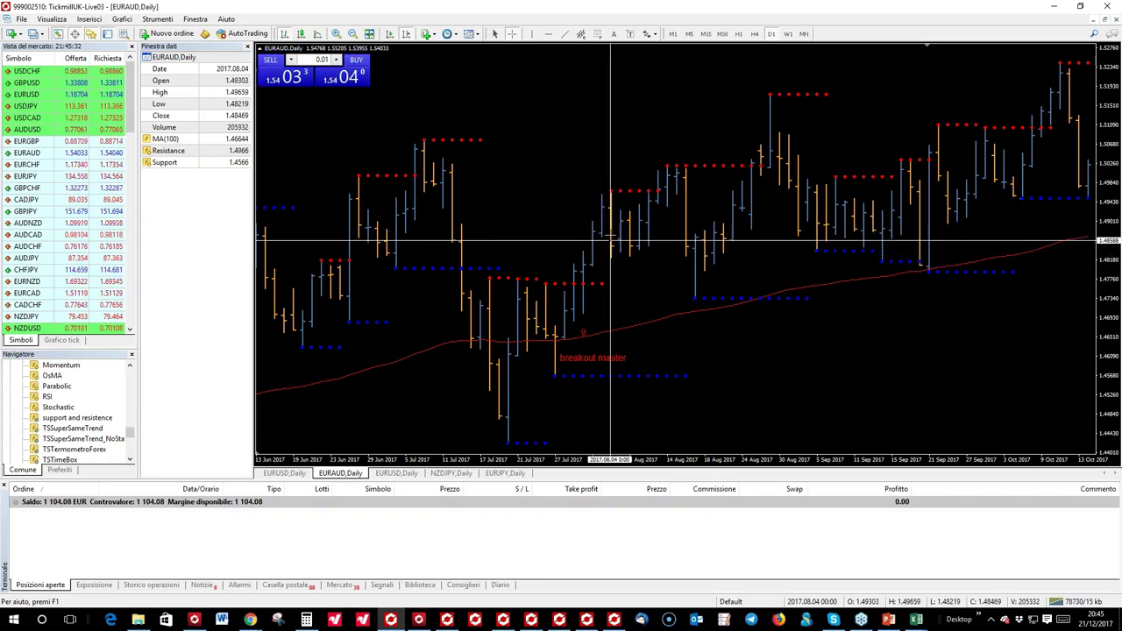
{"action": "left_click", "coordinate": [575, 252]}
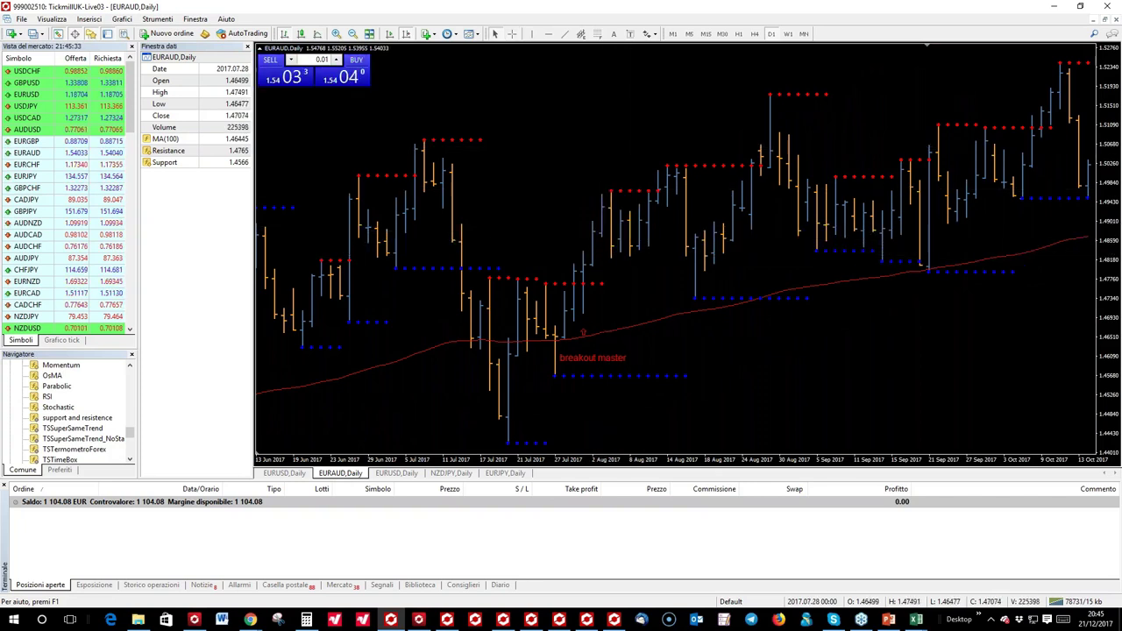
Inspect the wider EURAUD daily history from spring 2017 around the breakout master label with the crosshair
{"action": "left_click", "coordinate": [353, 33]}
{"action": "left_click_drag", "start_coordinate": [360, 134], "coordinate": [571, 133]}
{"action": "middle_click", "coordinate": [533, 87]}
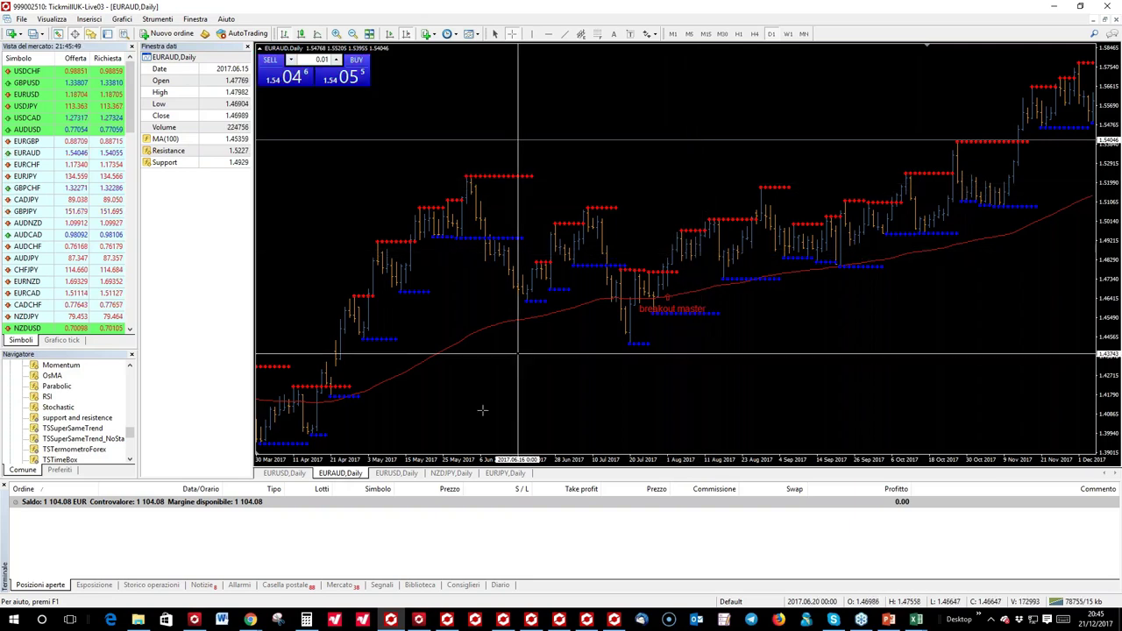
Check the TSTermometroForex strength readings on the EURUSD chart, and return to EURAUD to inspect its levels with the crosshair
{"action": "left_click", "coordinate": [288, 473]}
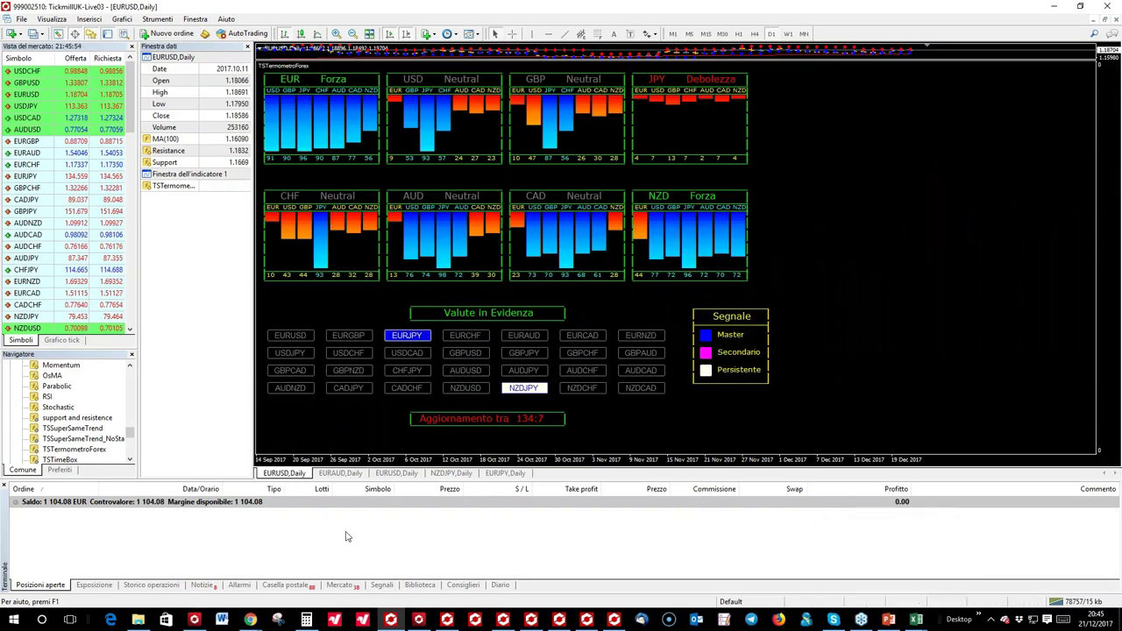
{"action": "left_click", "coordinate": [340, 473]}
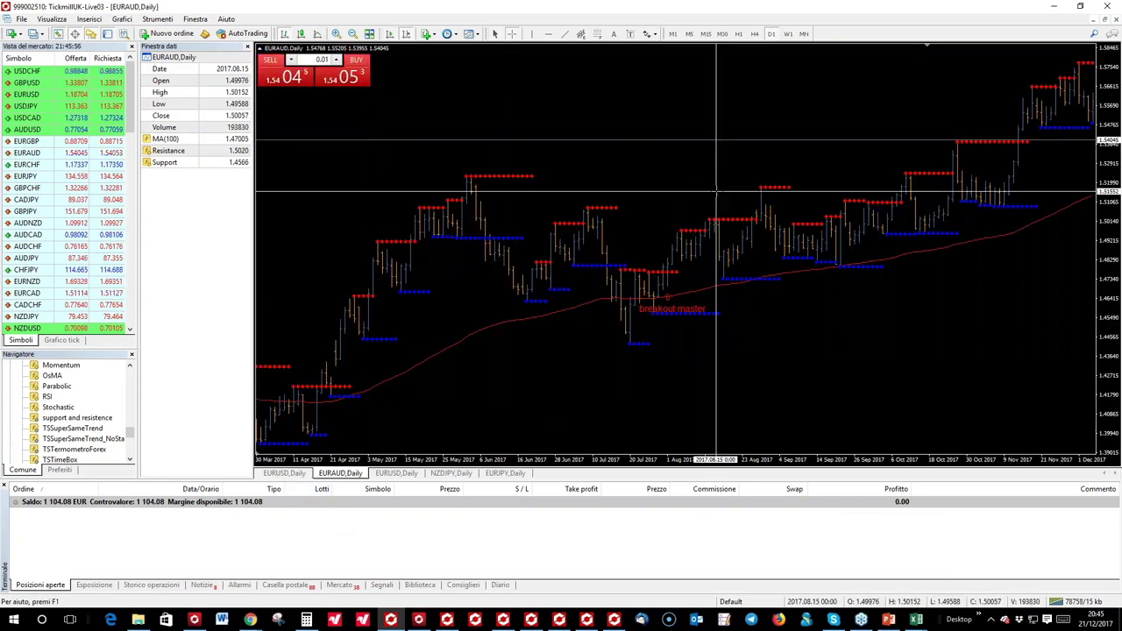
{"action": "mouse_move", "coordinate": [678, 273]}
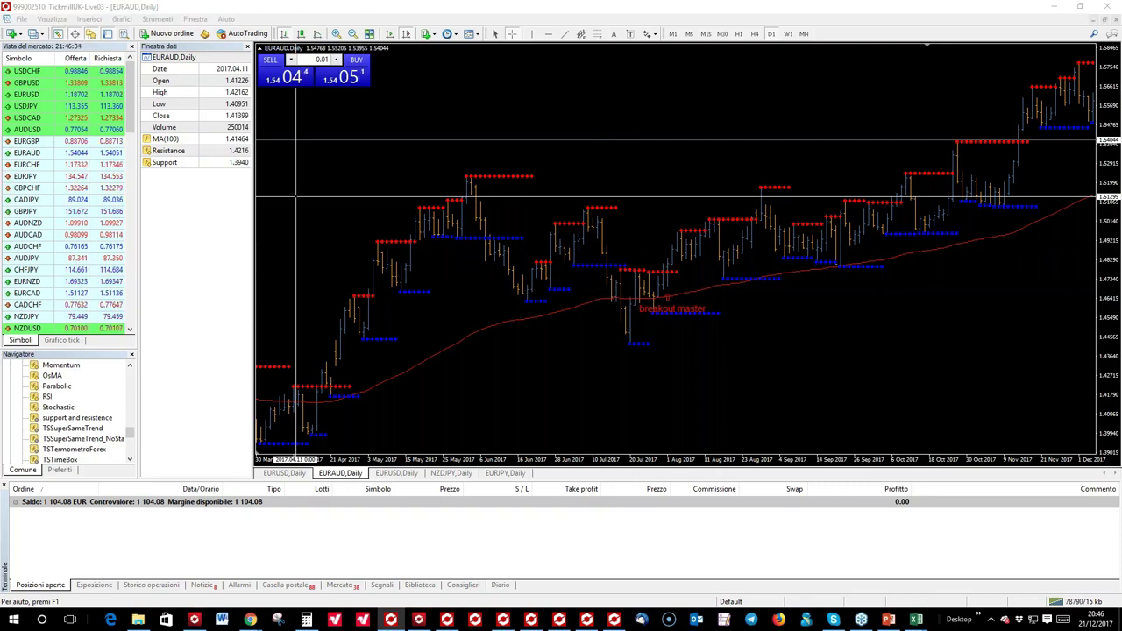
{"action": "left_click", "coordinate": [515, 207]}
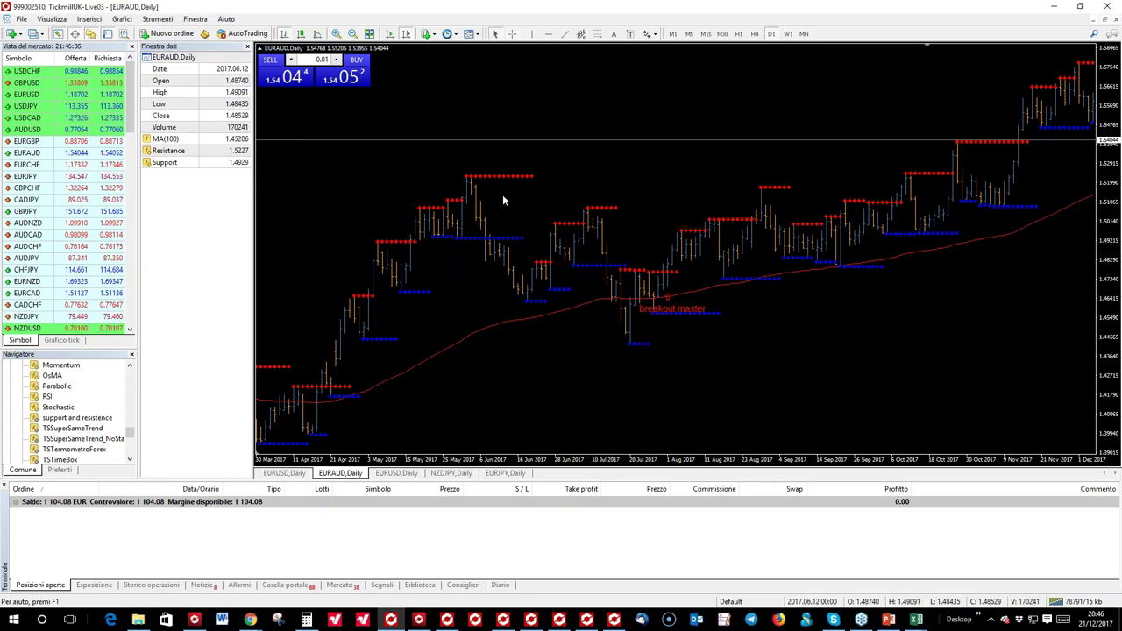
Examine the EURAUD daily bars before and after the breakout master label up close
{"action": "left_click_drag", "start_coordinate": [629, 206], "coordinate": [568, 207]}
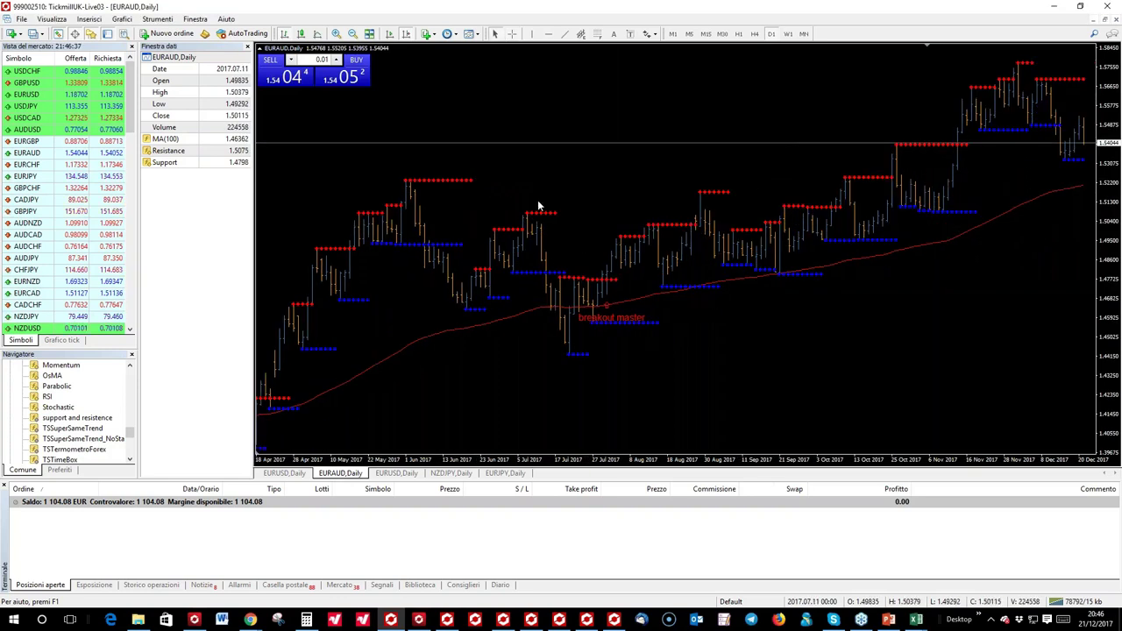
{"action": "left_click", "coordinate": [337, 33]}
{"action": "scroll", "coordinate": [554, 126], "scroll_direction": "down", "scroll_amount": 5}
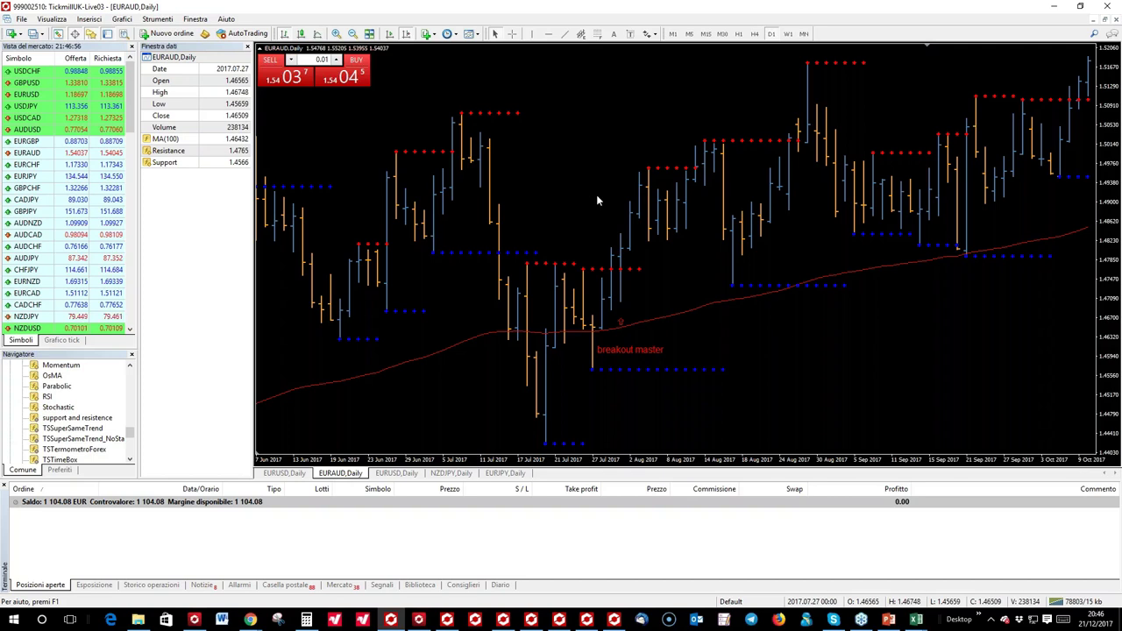
Switch to the PowerPoint presentation and browse to slide 46, Pattern trend following
{"action": "left_click", "coordinate": [888, 619]}
{"action": "scroll", "coordinate": [147, 390], "scroll_direction": "down", "scroll_amount": 5}
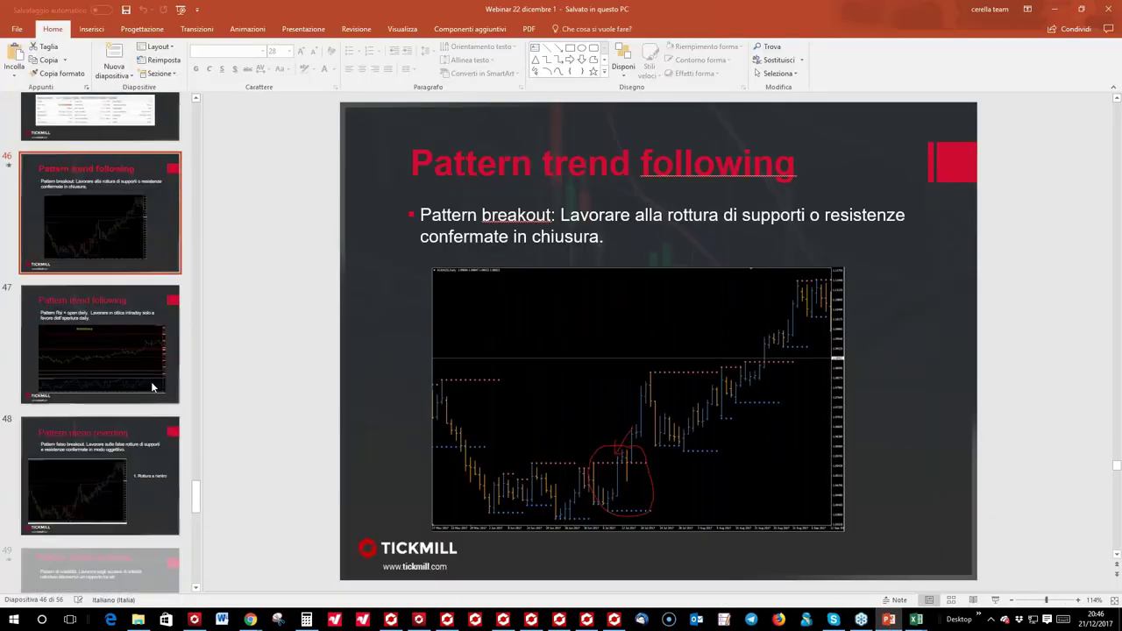
Browse past the mean reverting slides and open slide 47, the Pattern Rsi + open daily
{"action": "scroll", "coordinate": [152, 383], "scroll_direction": "down", "scroll_amount": 1}
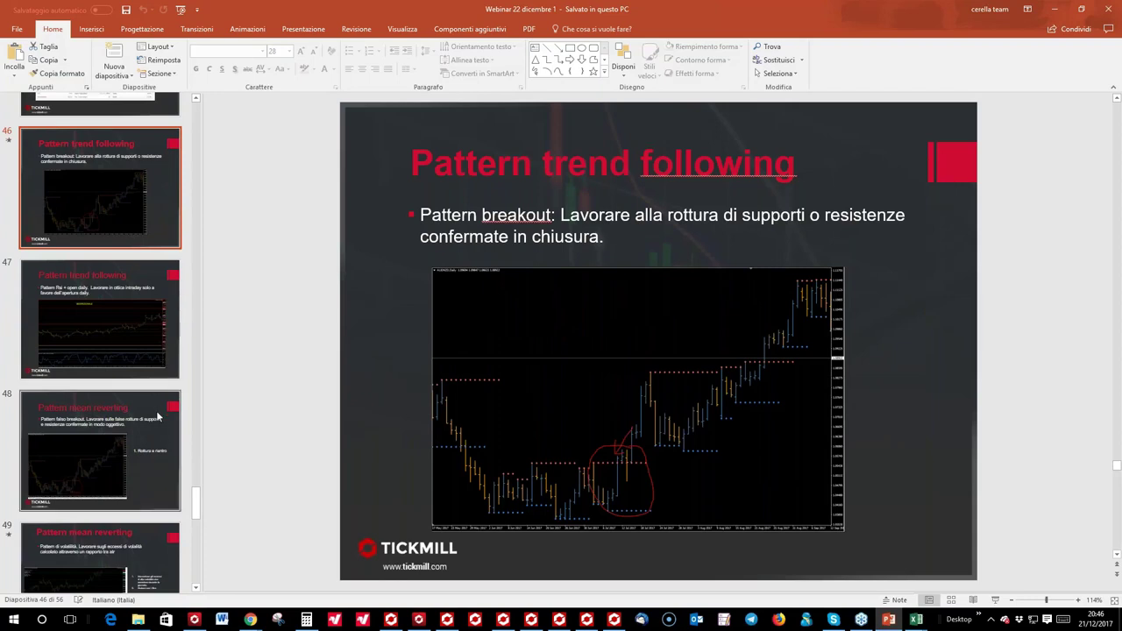
{"action": "scroll", "coordinate": [156, 413], "scroll_direction": "down", "scroll_amount": 3}
{"action": "scroll", "coordinate": [155, 411], "scroll_direction": "up", "scroll_amount": 2}
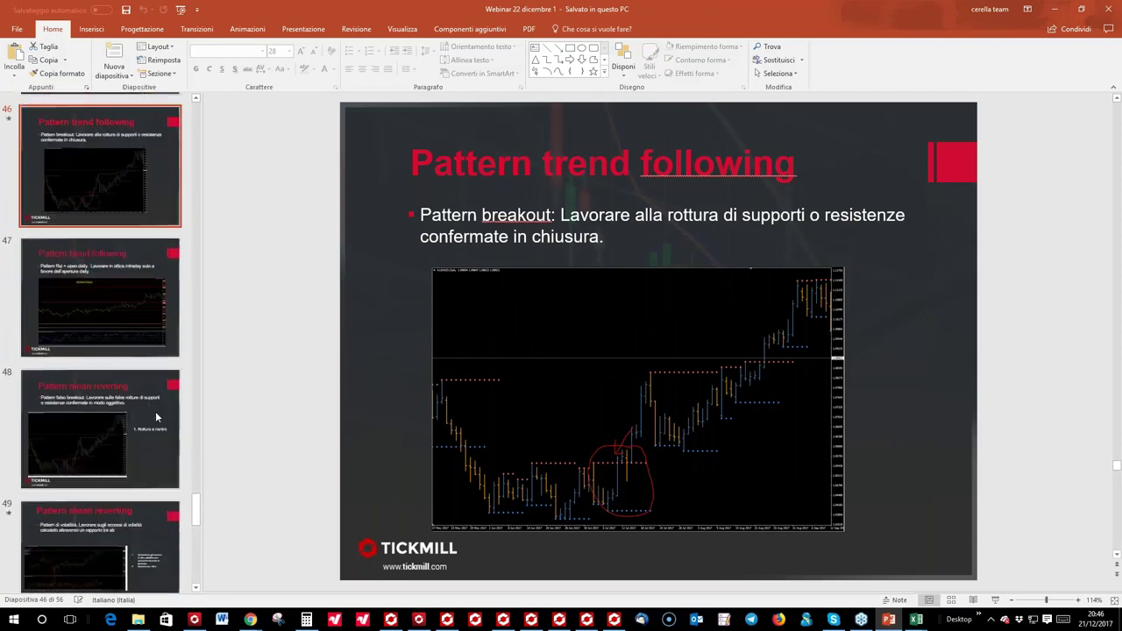
{"action": "scroll", "coordinate": [155, 411], "scroll_direction": "up", "scroll_amount": 1}
{"action": "left_click", "coordinate": [140, 290]}
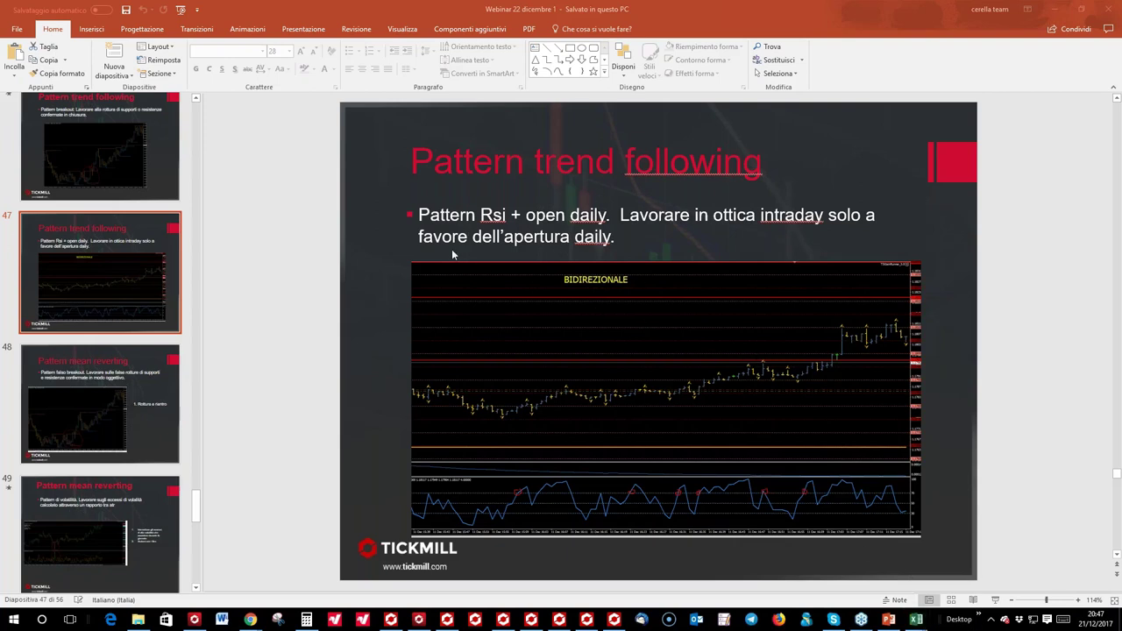
Switch to MetaTrader, display GBPUSD on M5 back to 18 December, and inspect the session from its orange level with the crosshair
{"action": "key", "text": "alt+Tab"}
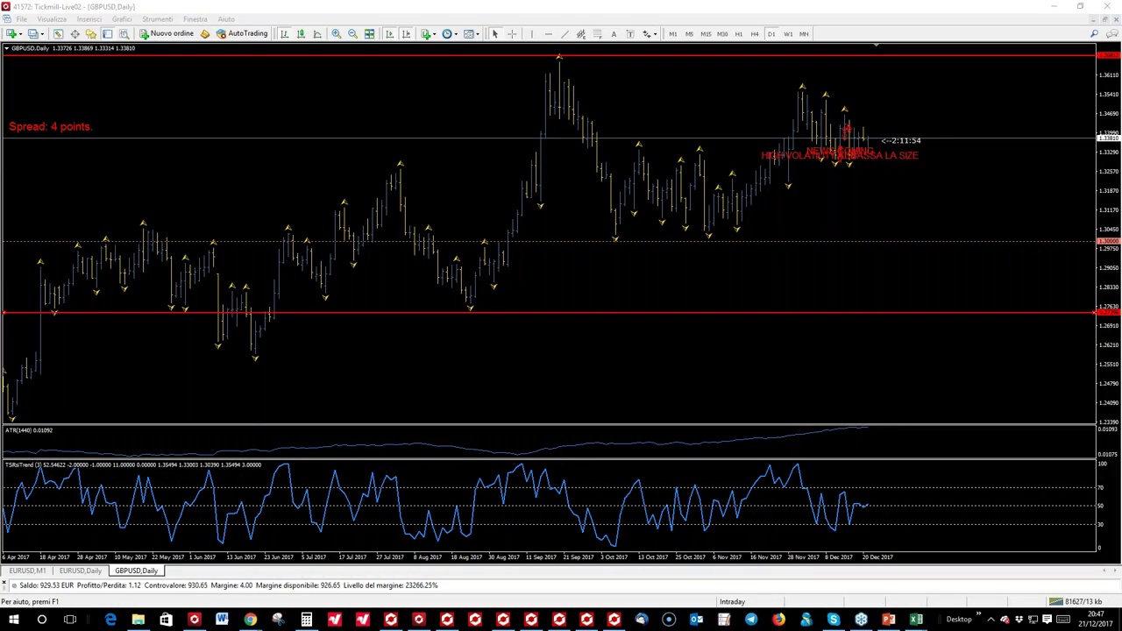
{"action": "scroll", "coordinate": [561, 236], "scroll_direction": "down", "scroll_amount": 5}
{"action": "scroll", "coordinate": [561, 237], "scroll_direction": "down", "scroll_amount": 10}
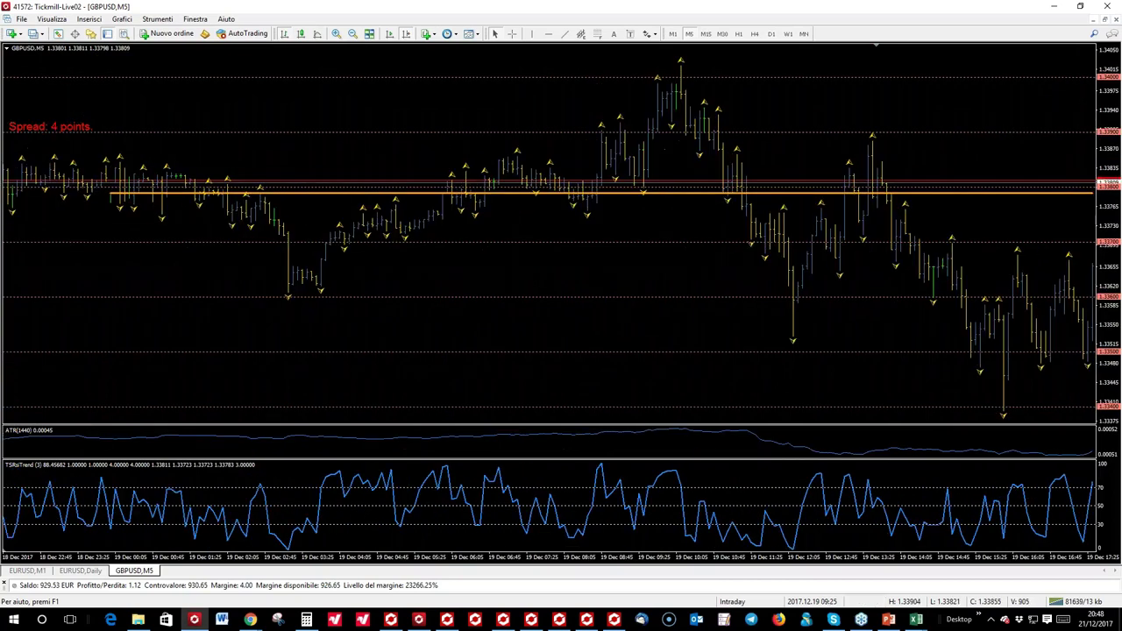
{"action": "scroll", "coordinate": [698, 142], "scroll_direction": "down", "scroll_amount": 5}
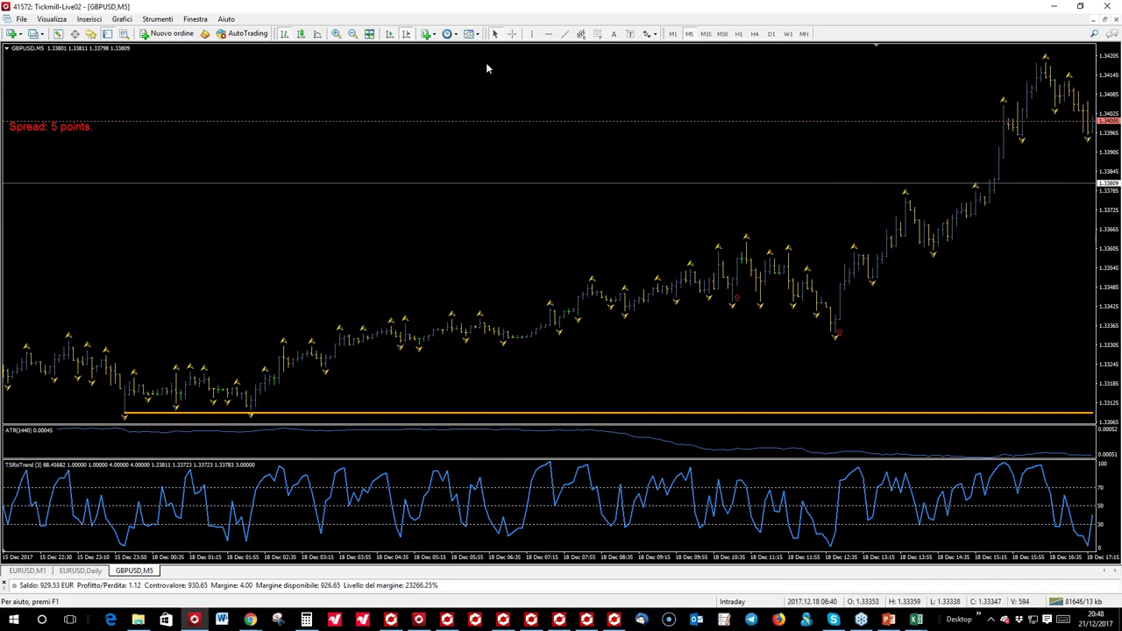
{"action": "left_click", "coordinate": [514, 34]}
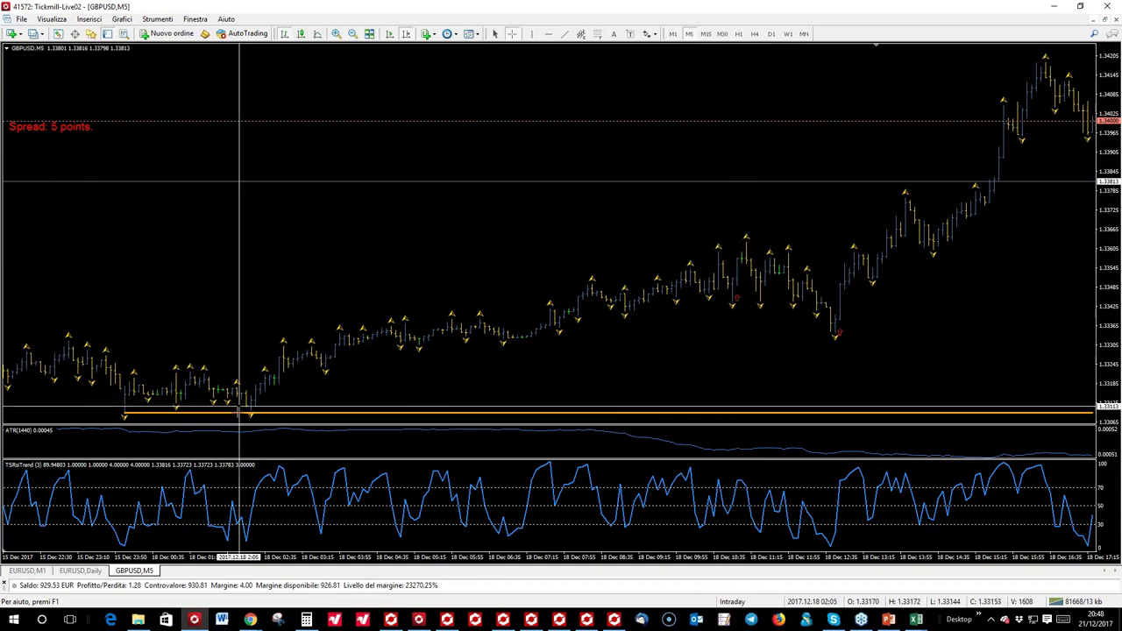
{"action": "mouse_move", "coordinate": [200, 414]}
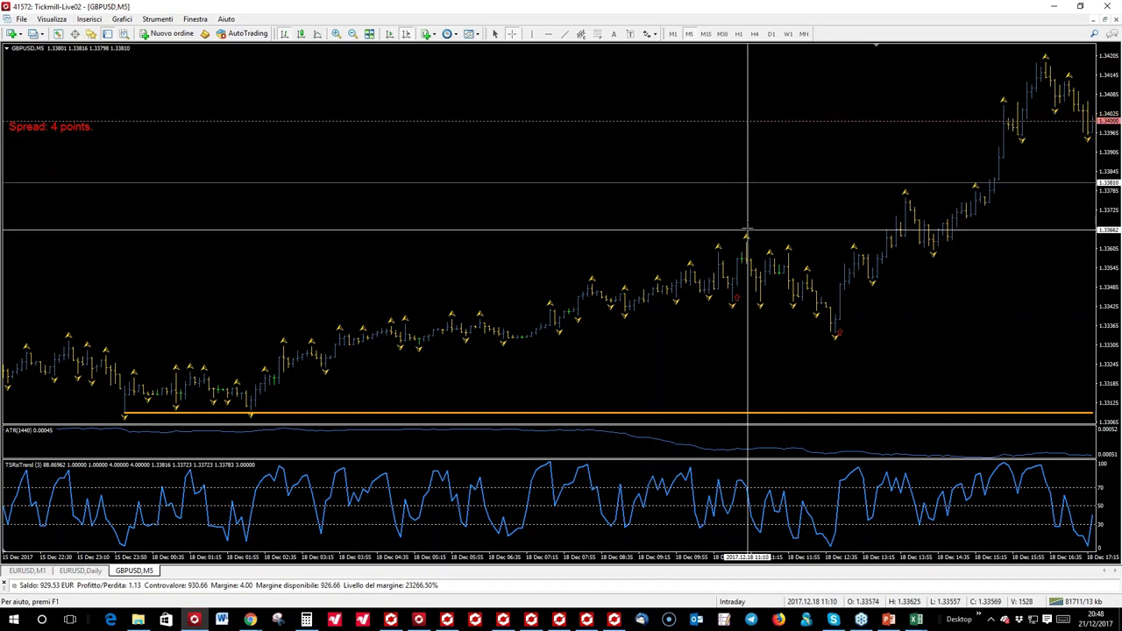
Switch to the Excel workbook casi studio strategie and check the first 18 December trade's date on the RSI+OPENDAILY(TF) sheet
{"action": "left_click", "coordinate": [916, 619]}
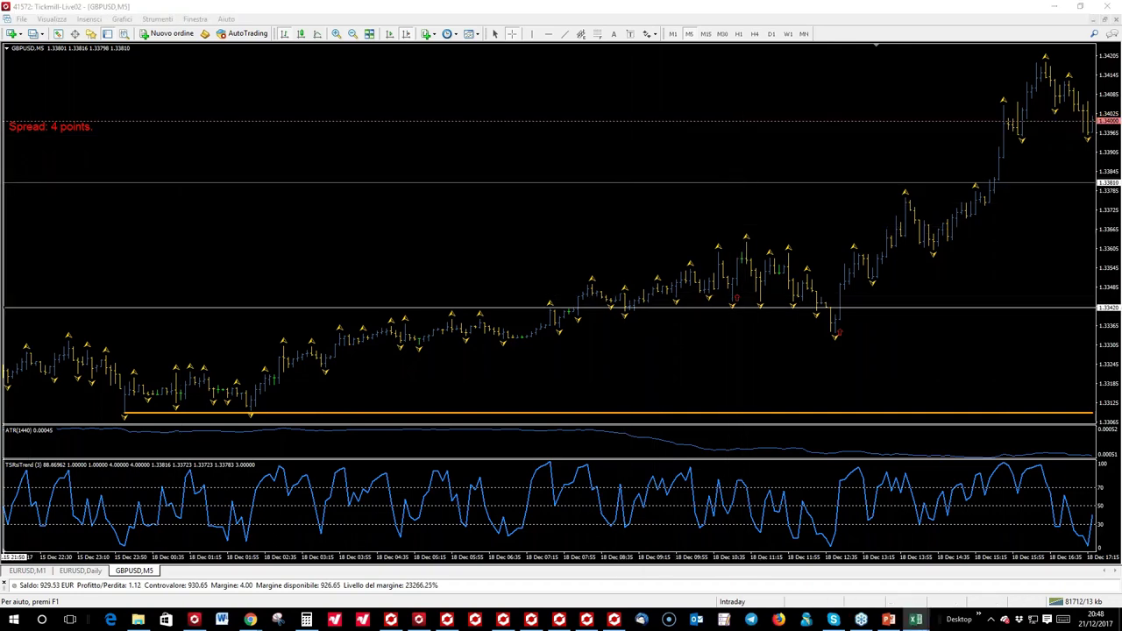
{"action": "left_click", "coordinate": [858, 98]}
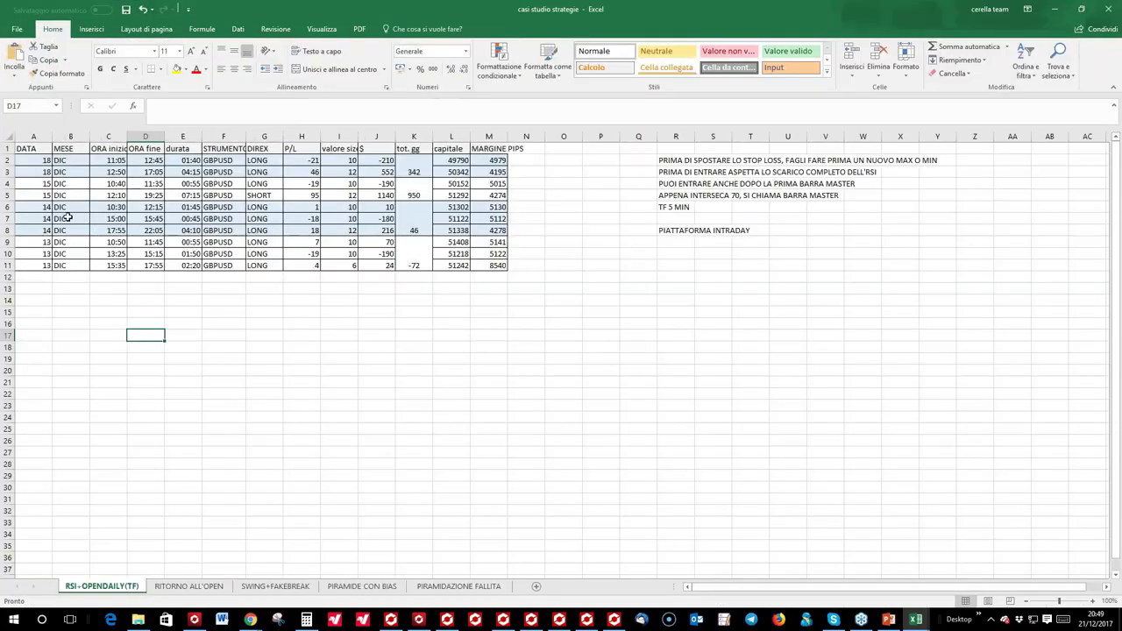
{"action": "left_click", "coordinate": [38, 162]}
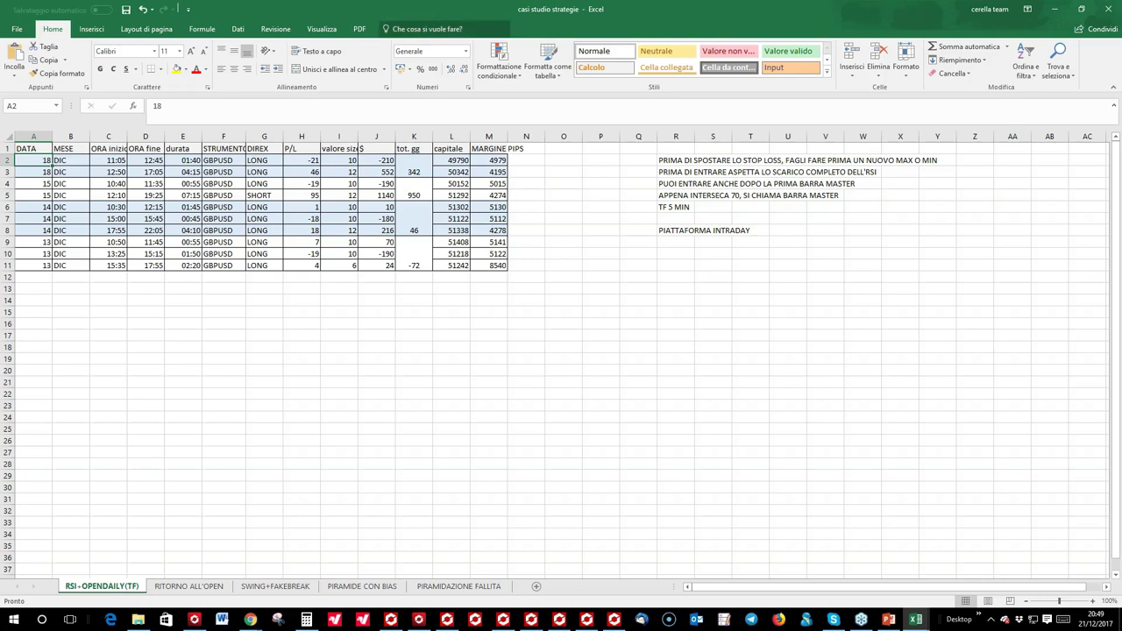
{"action": "double_click", "coordinate": [497, 10]}
{"action": "left_click", "coordinate": [859, 94]}
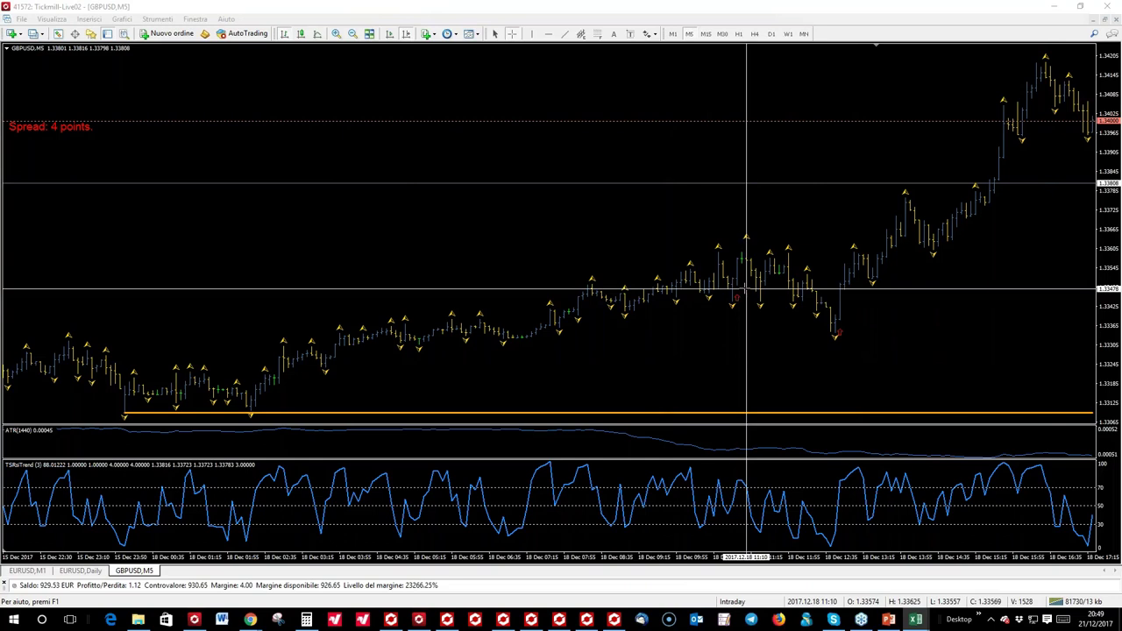
On the GBPUSD M5 chart, draw an arrow from the RSI peak up to the price bars and underline the lows beside them
{"action": "left_click", "coordinate": [666, 277]}
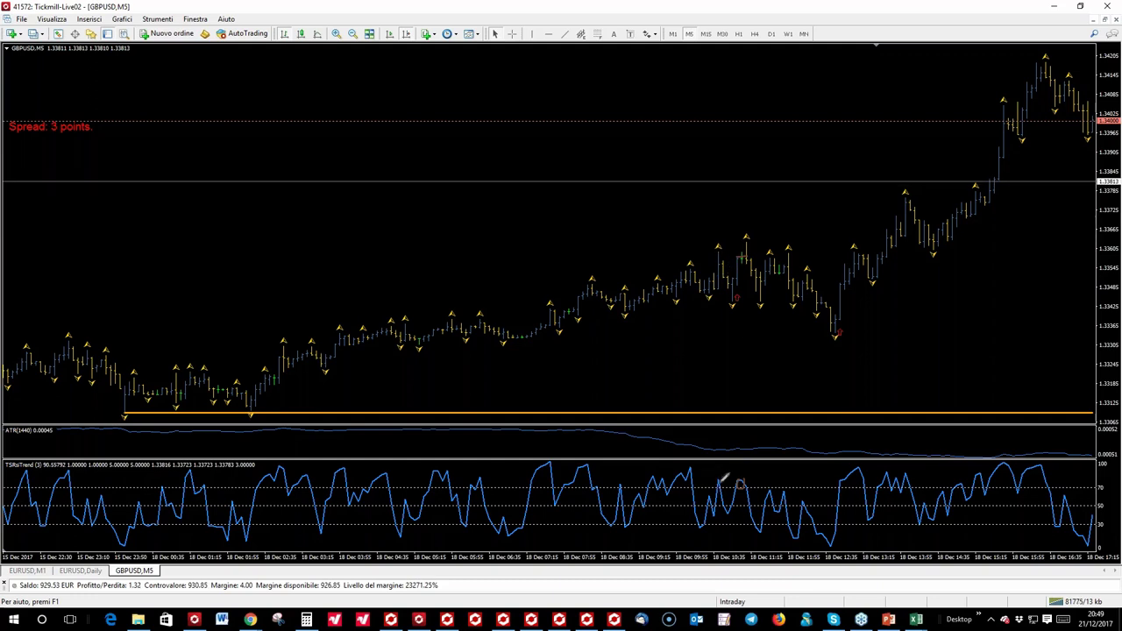
{"action": "left_click_drag", "start_coordinate": [720, 477], "coordinate": [727, 282]}
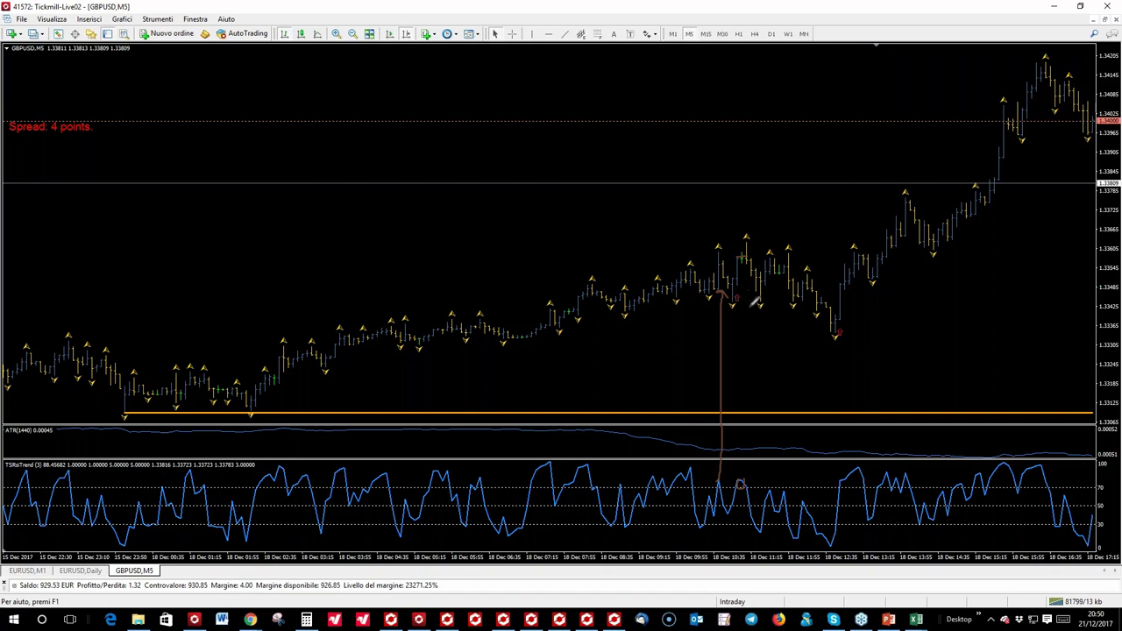
{"action": "left_click_drag", "start_coordinate": [733, 305], "coordinate": [777, 308]}
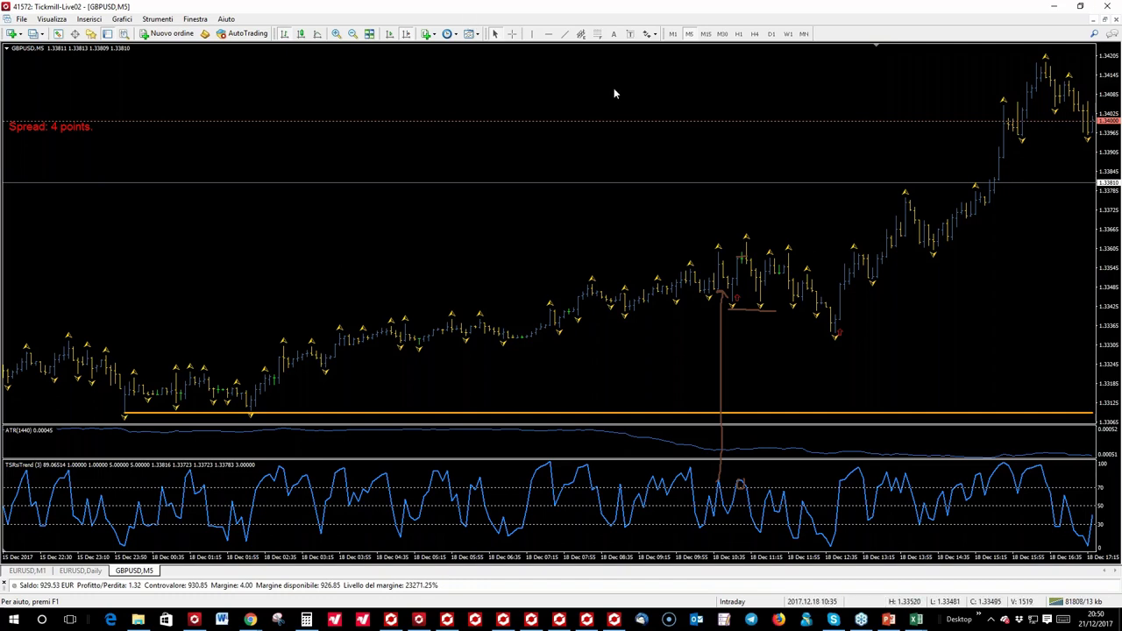
Inspect the 11:10 bar with the crosshair, and review the first trade's end time, P/L, size and dollar result in Excel
{"action": "left_click", "coordinate": [513, 33]}
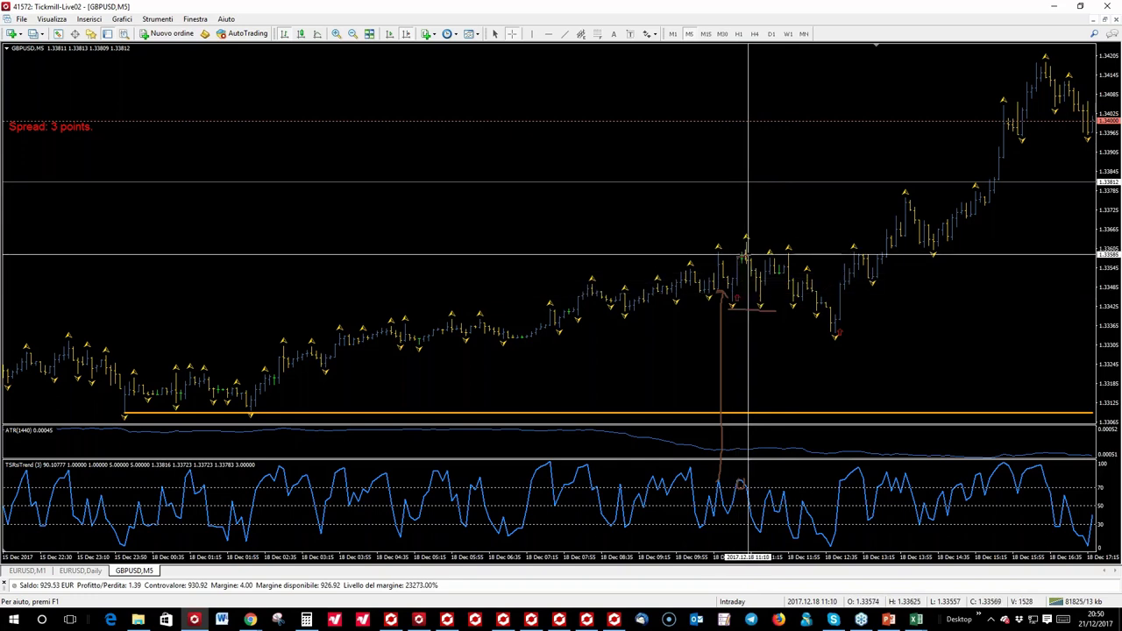
{"action": "key", "text": "alt+Tab"}
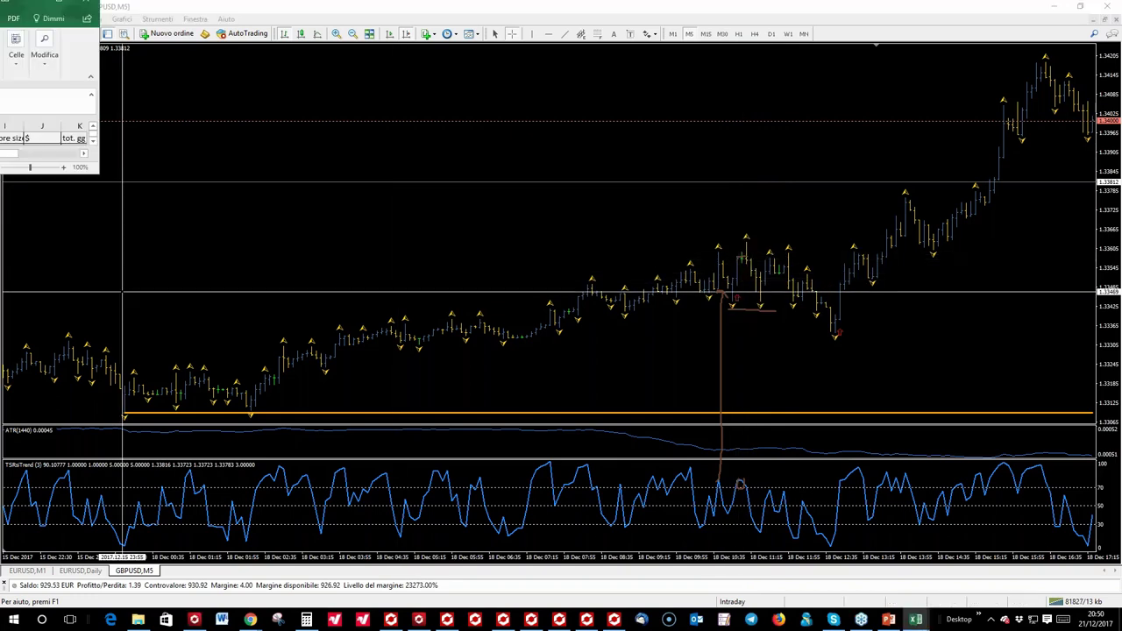
{"action": "left_click_drag", "start_coordinate": [63, 1], "coordinate": [759, 77]}
{"action": "left_click", "coordinate": [757, 76]}
{"action": "left_click", "coordinate": [154, 164]}
{"action": "left_click", "coordinate": [307, 161]}
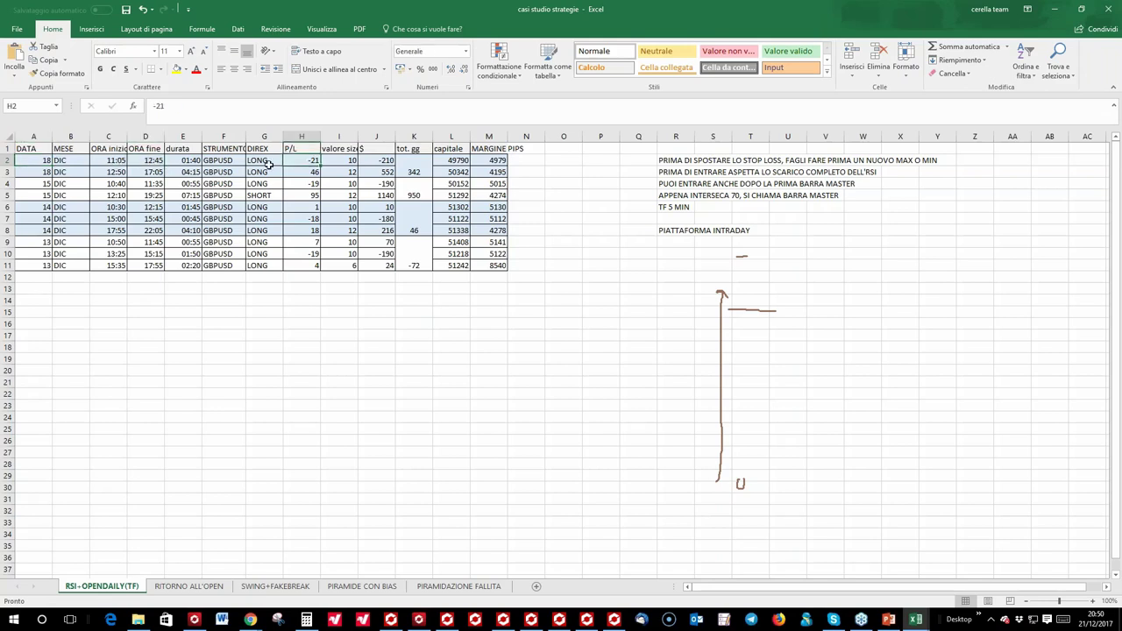
{"action": "left_click", "coordinate": [351, 162]}
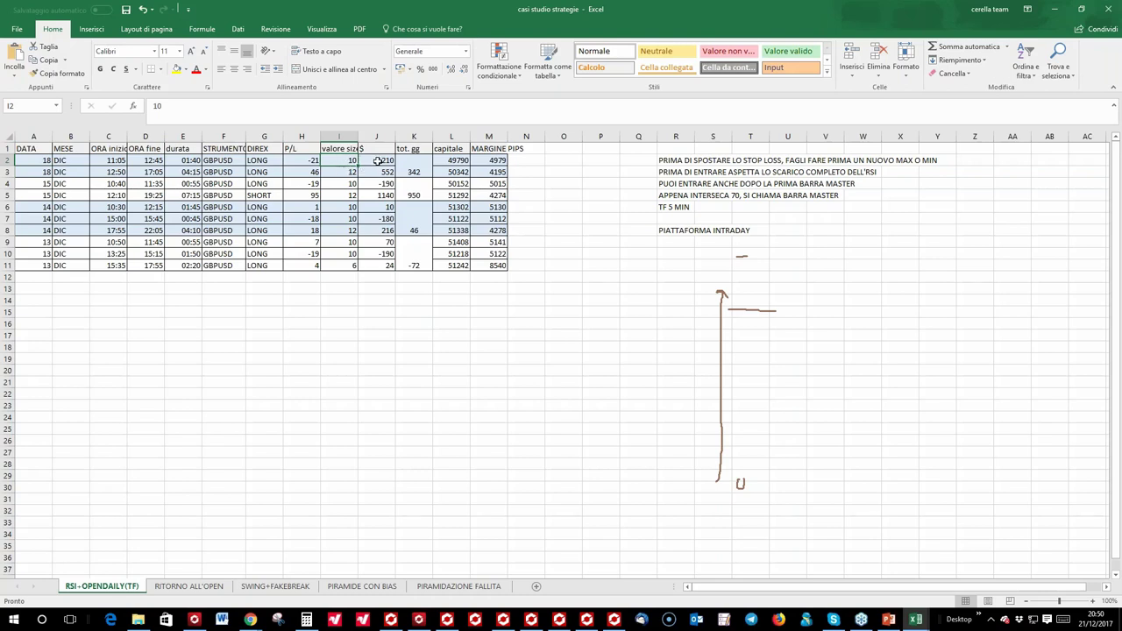
{"action": "left_click", "coordinate": [378, 162]}
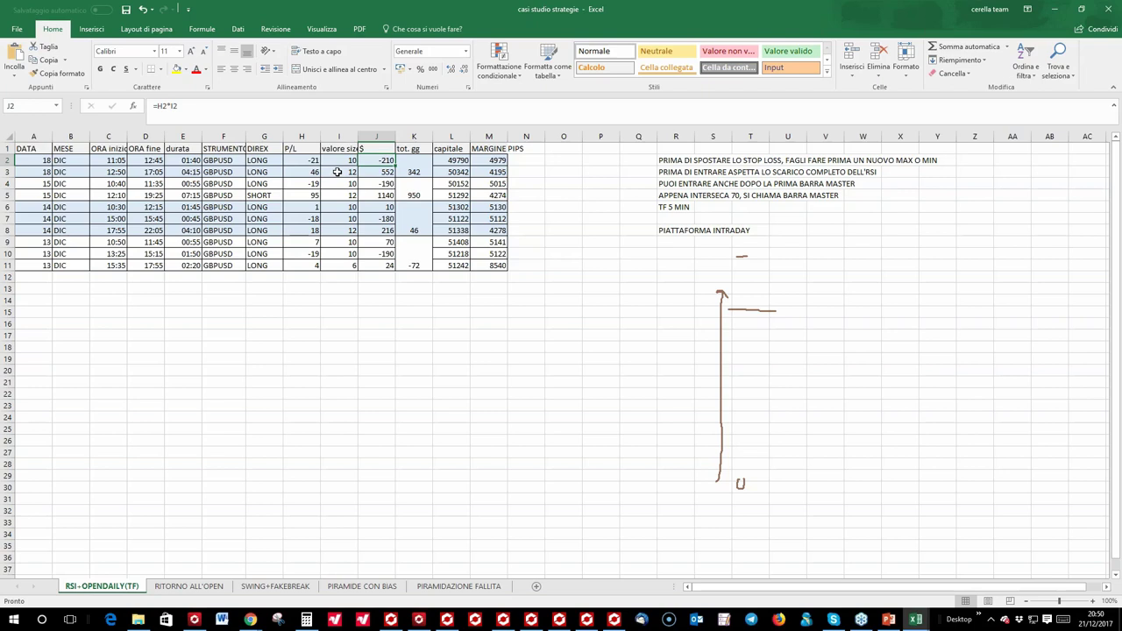
Review the second 18 December trade's size, capital and pip margin in the worksheet, and return to the GBPUSD chart
{"action": "left_click", "coordinate": [338, 172]}
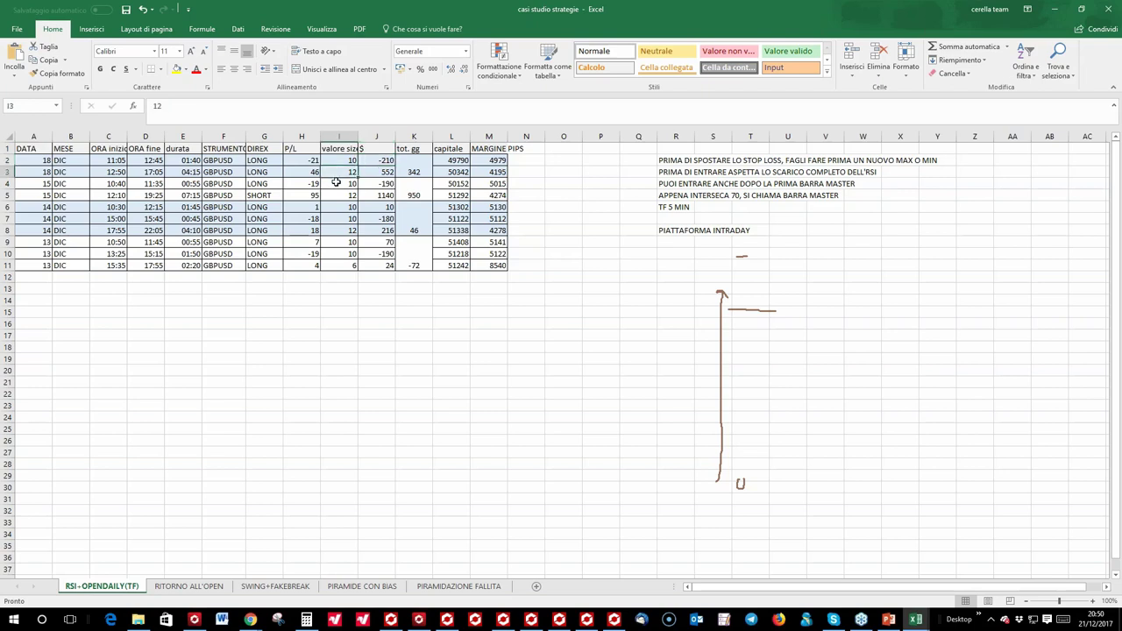
{"action": "left_click", "coordinate": [462, 172]}
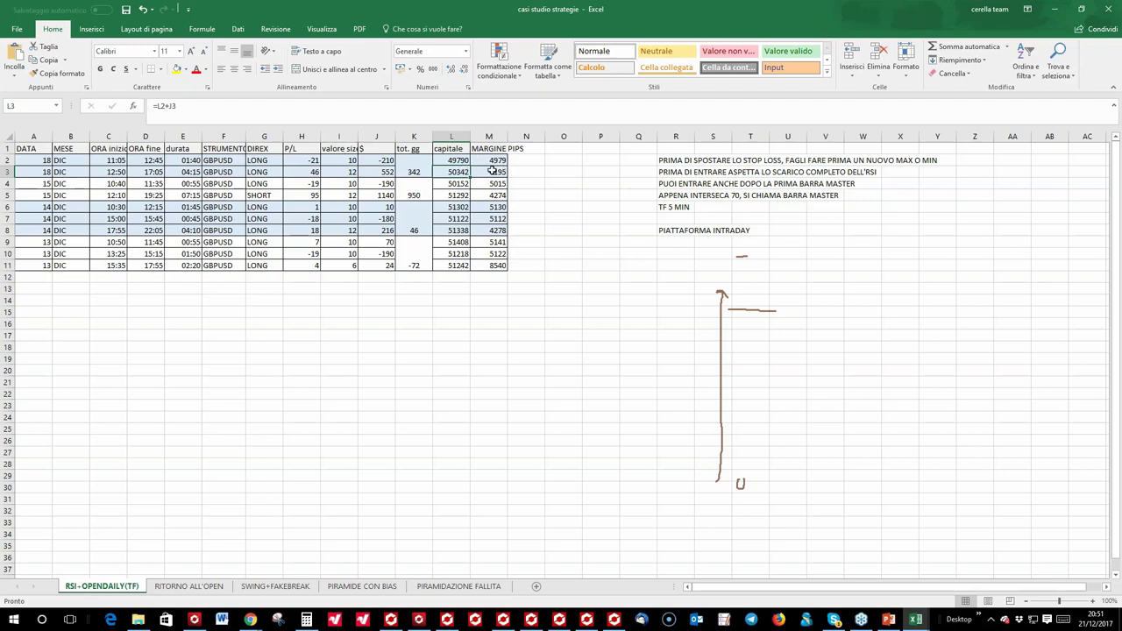
{"action": "left_click", "coordinate": [491, 171]}
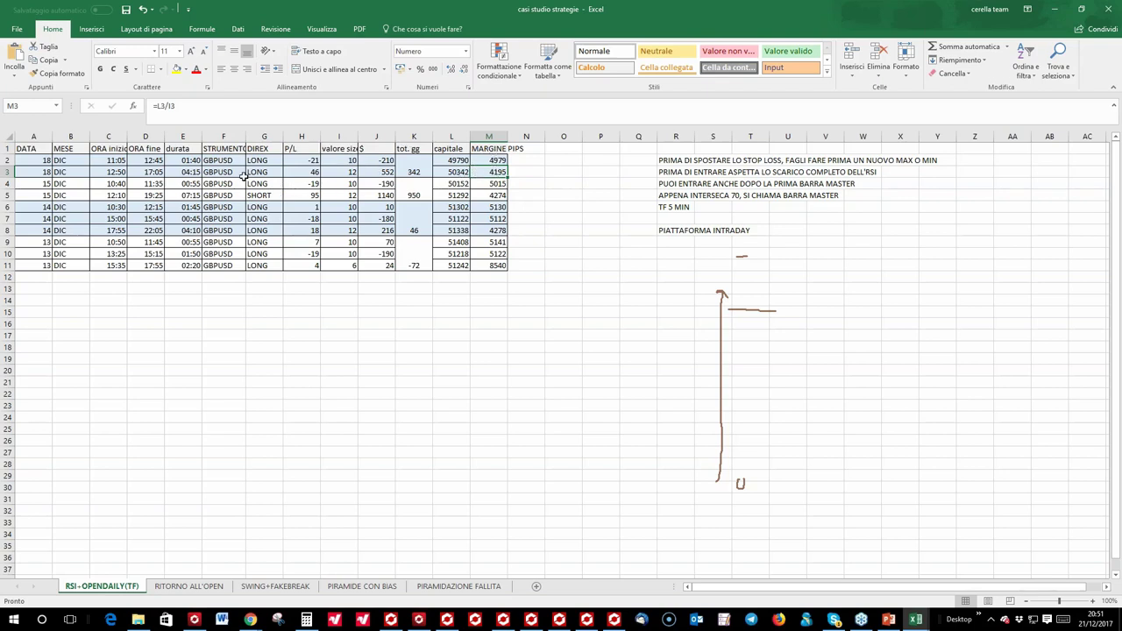
{"action": "double_click", "coordinate": [672, 8]}
{"action": "left_click", "coordinate": [758, 74]}
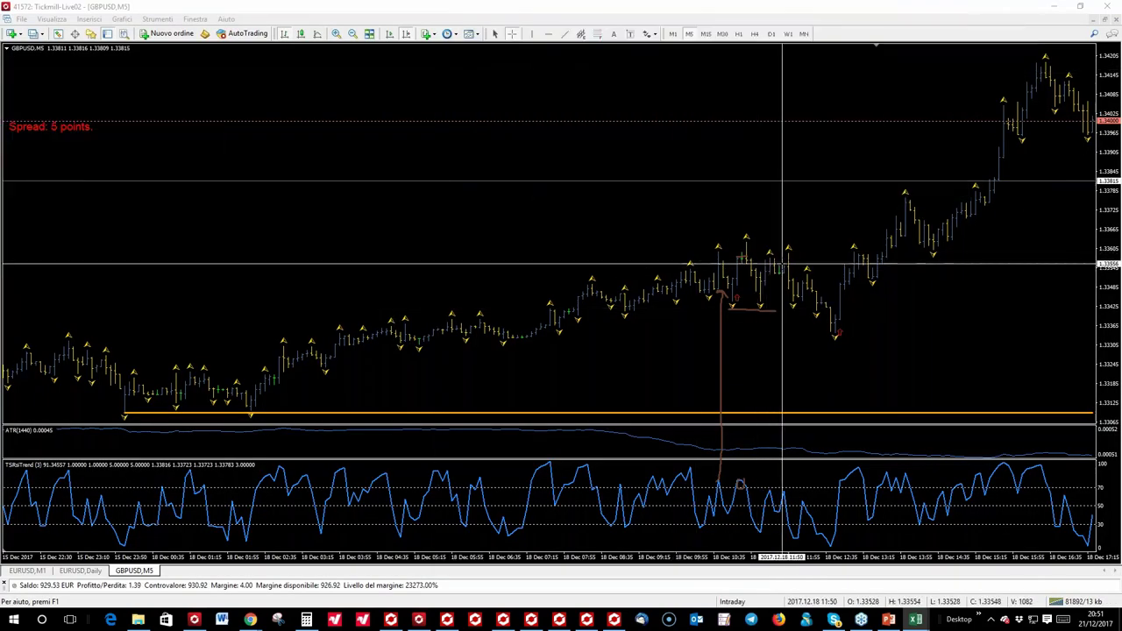
Draw a line from the RSI rise near 12:50 up to the entry bar, mark the entry price, and clear the annotations
{"action": "left_click", "coordinate": [839, 287]}
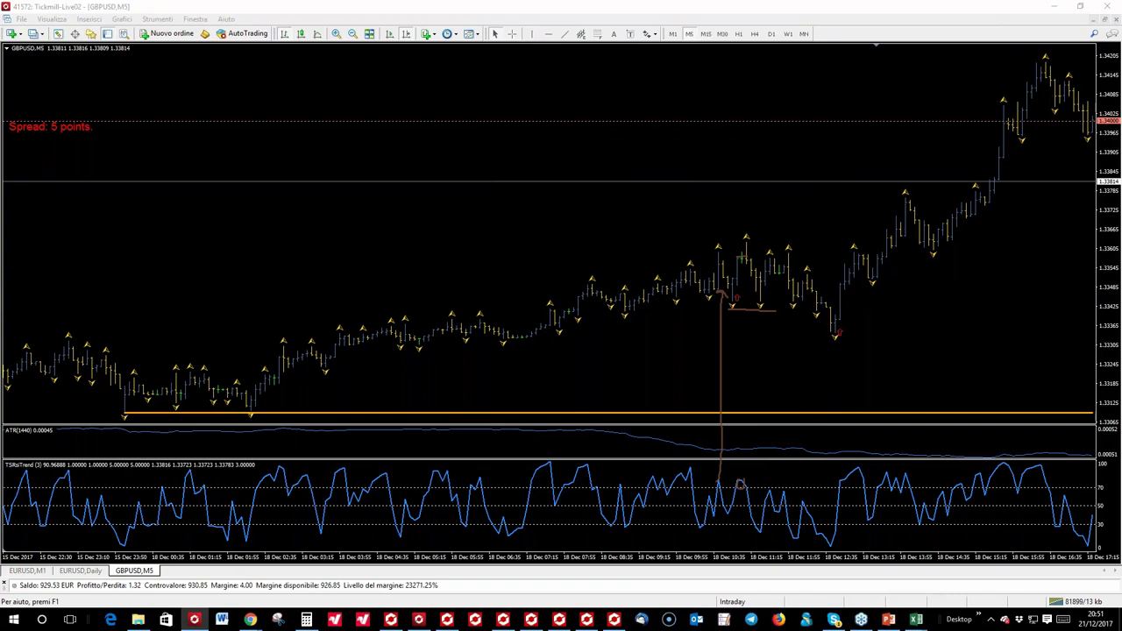
{"action": "left_click_drag", "start_coordinate": [840, 481], "coordinate": [844, 322]}
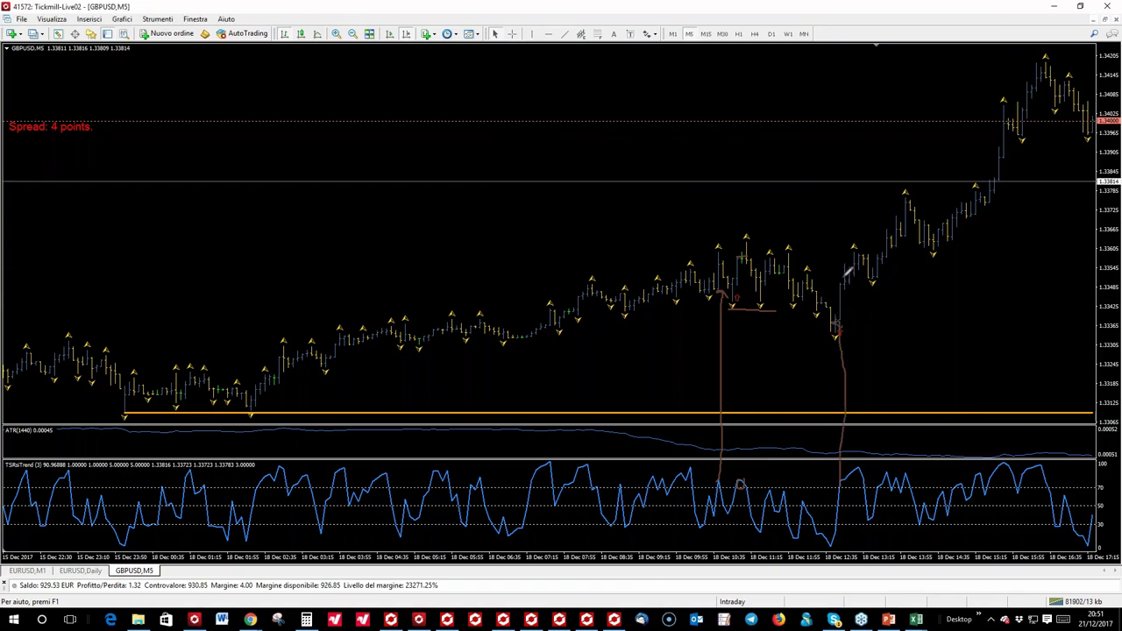
{"action": "left_click_drag", "start_coordinate": [851, 279], "coordinate": [829, 285]}
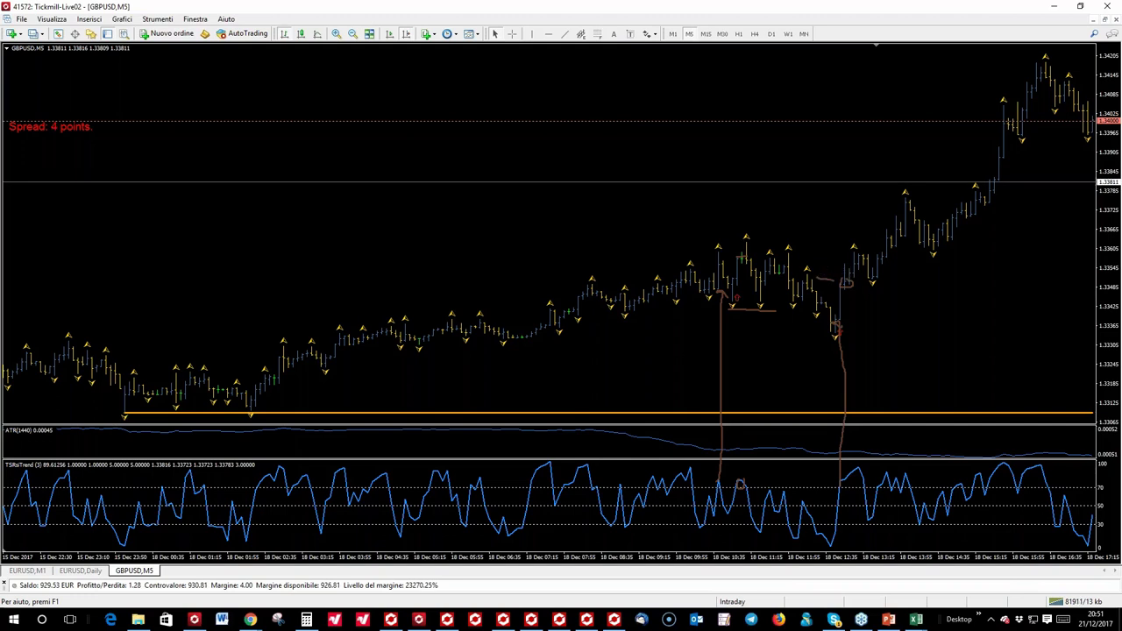
{"action": "key", "text": "e"}
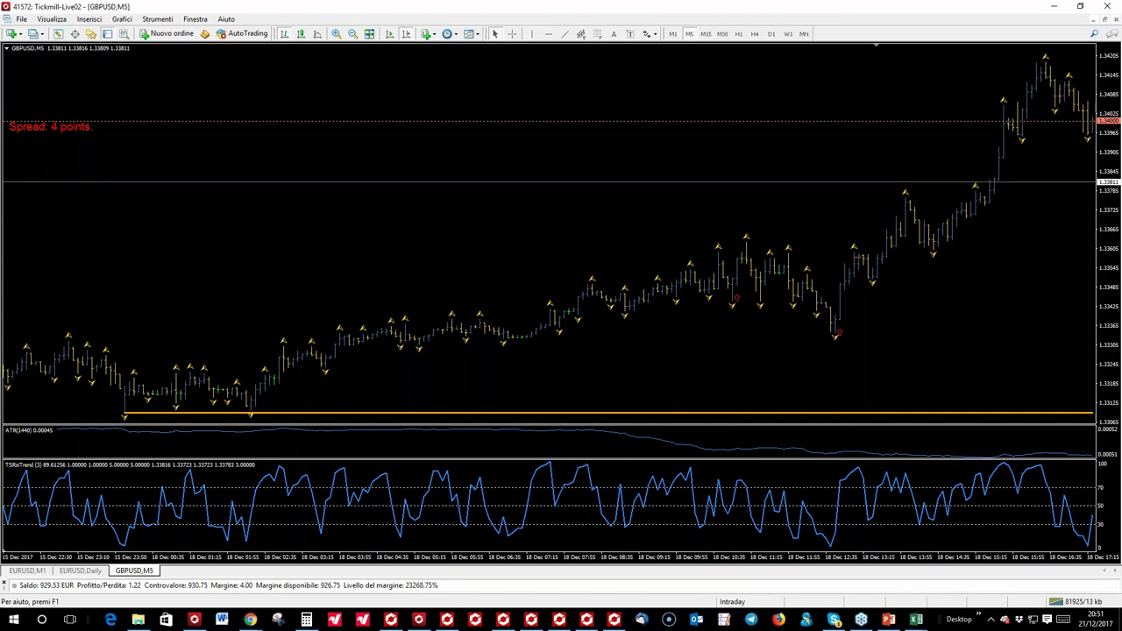
Inspect the GBPUSD M5 bars from 12:50 to 13:30 on 18 December with the crosshair, widening the price scale to include the orange level
{"action": "scroll", "coordinate": [746, 293], "scroll_direction": "down", "scroll_amount": 5}
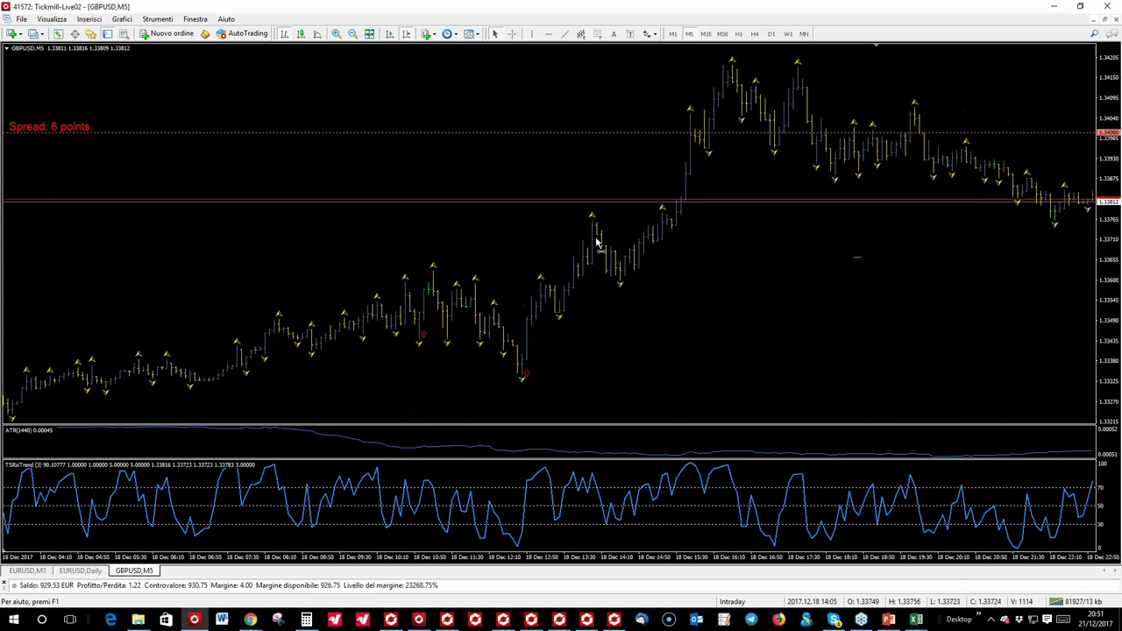
{"action": "left_click", "coordinate": [512, 33]}
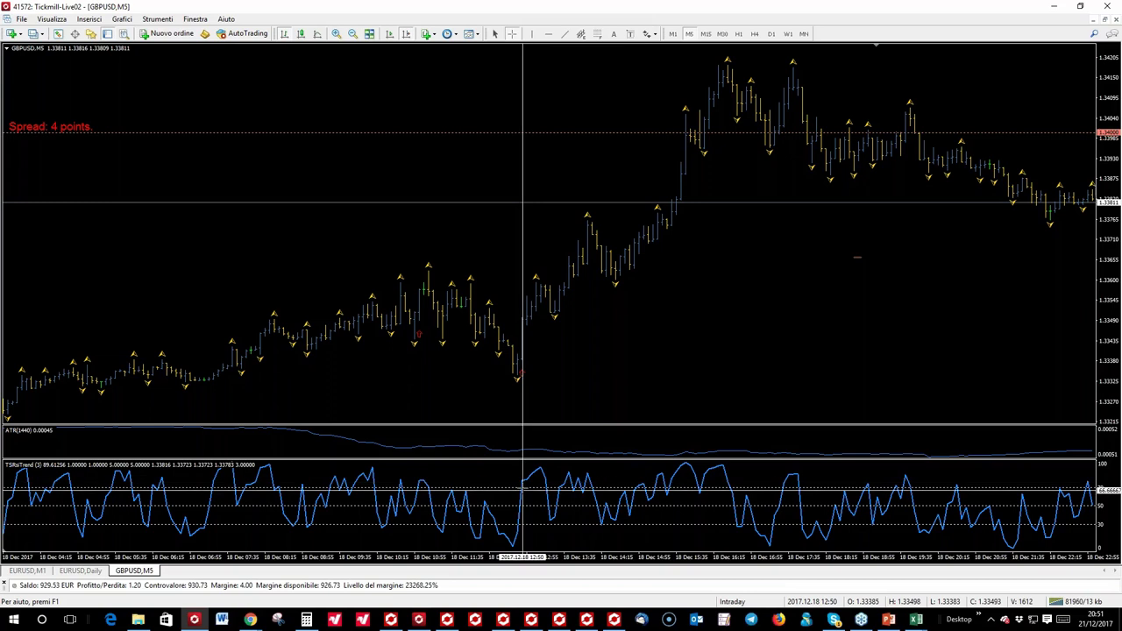
{"action": "mouse_move", "coordinate": [522, 484]}
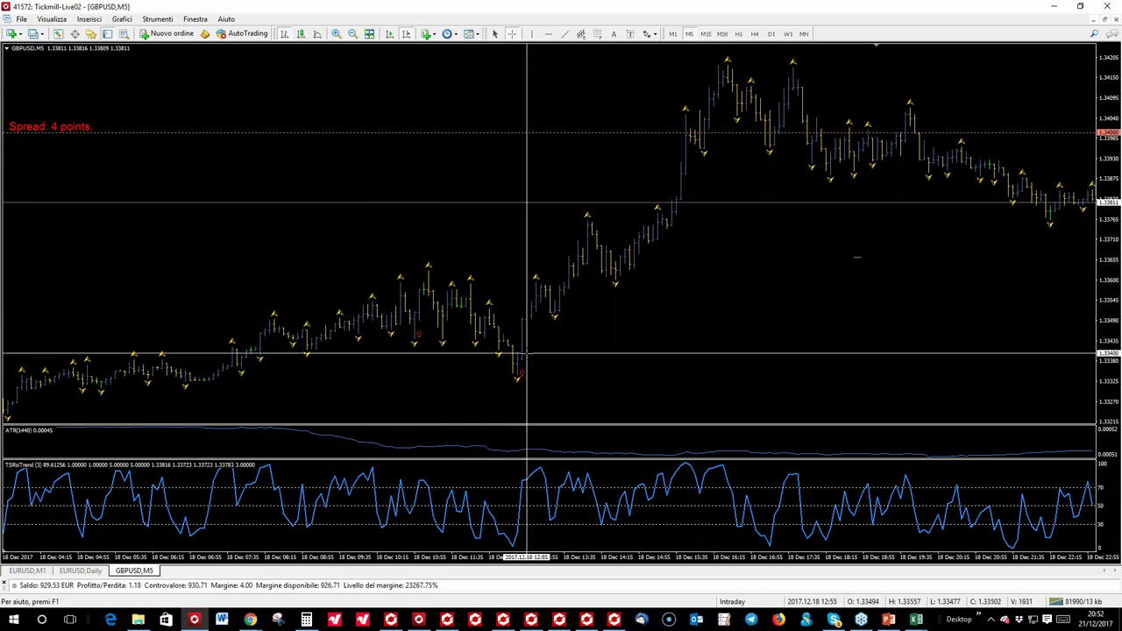
{"action": "mouse_move", "coordinate": [519, 357]}
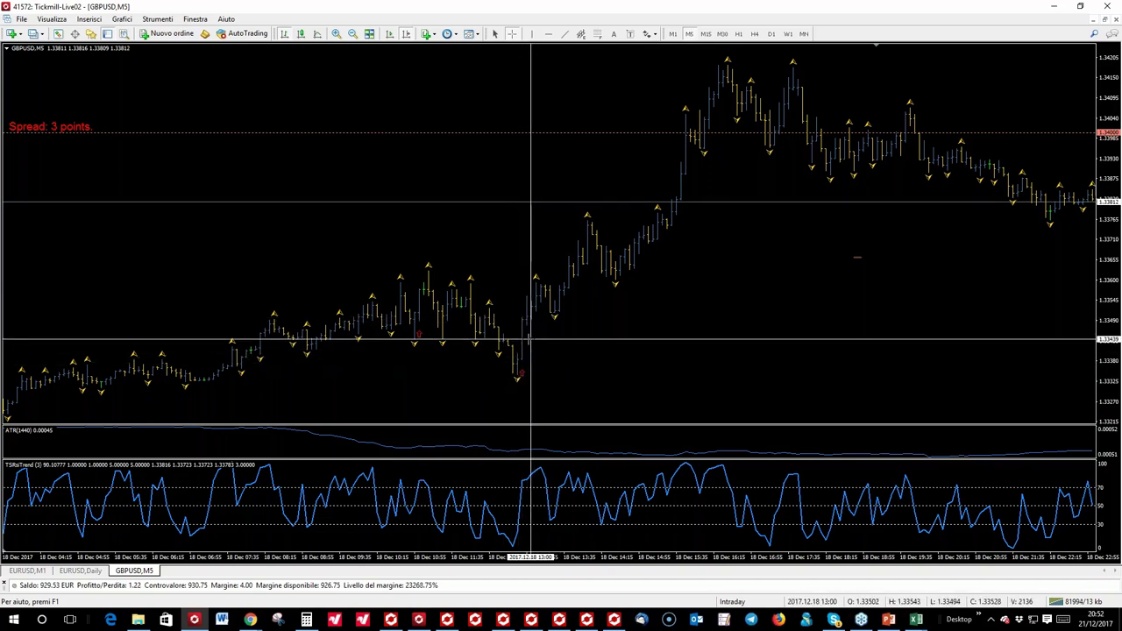
{"action": "mouse_move", "coordinate": [529, 313]}
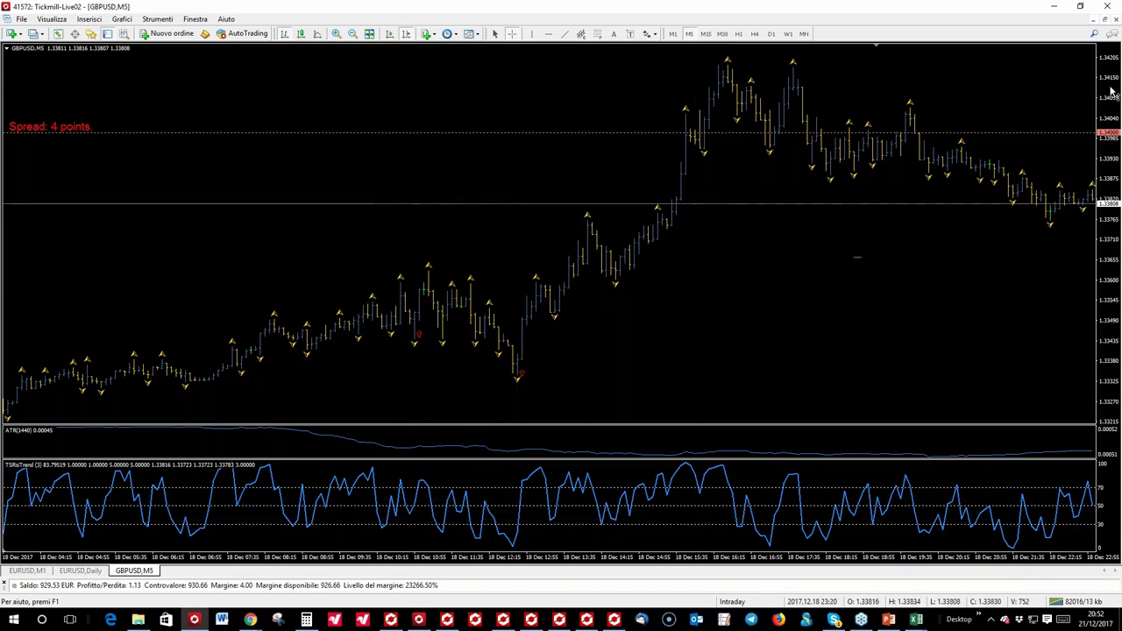
{"action": "left_click_drag", "start_coordinate": [1109, 107], "coordinate": [781, 426]}
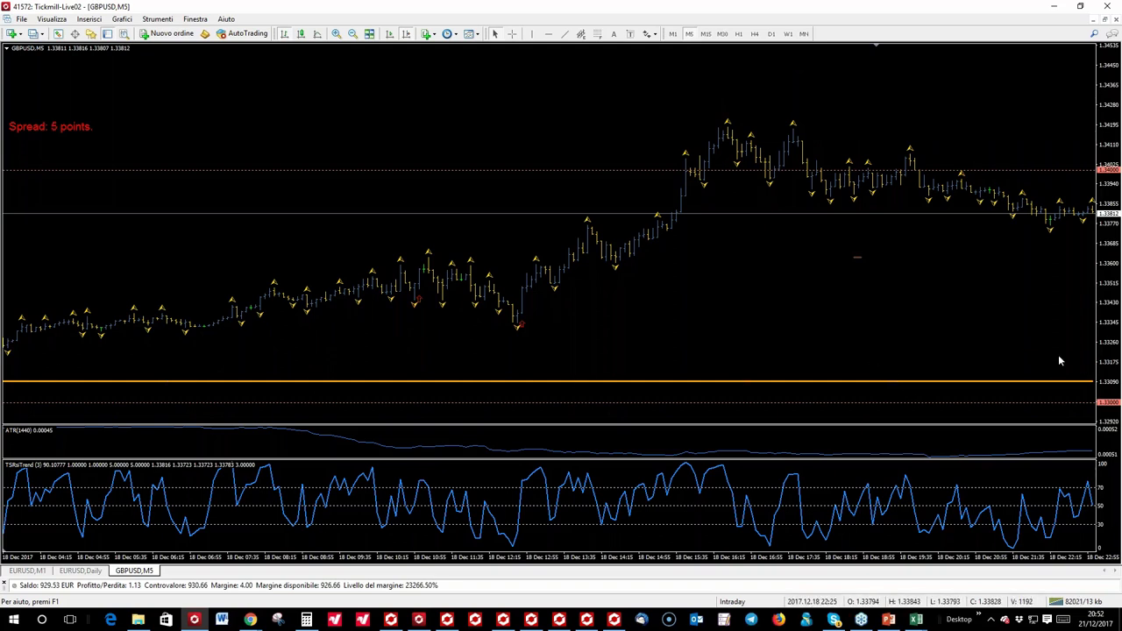
{"action": "left_click", "coordinate": [515, 33]}
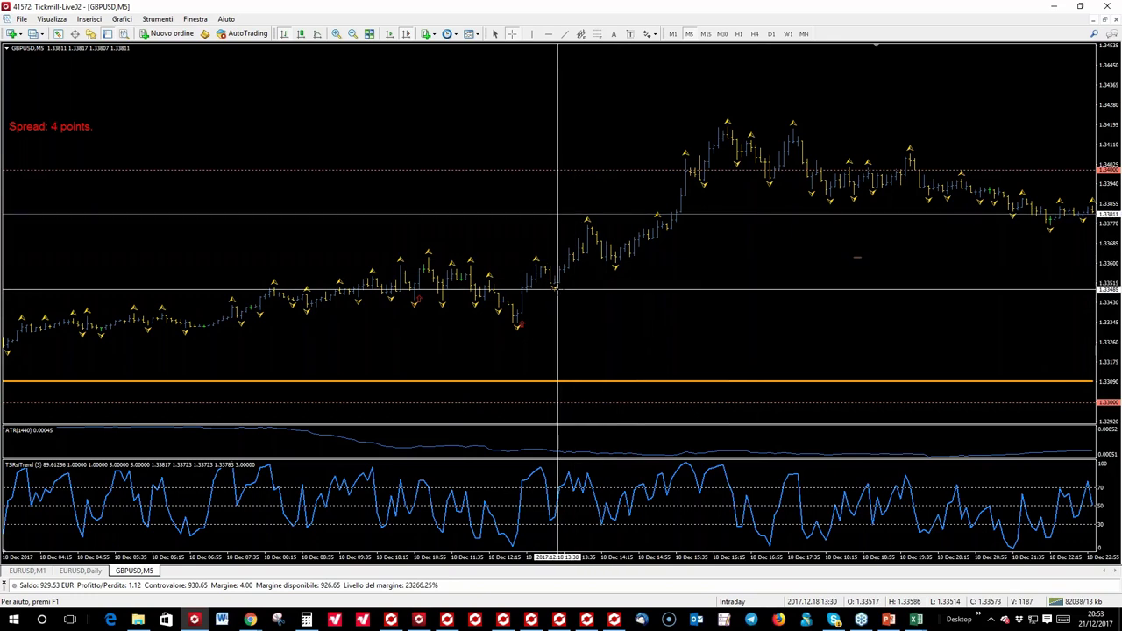
Finish inspecting the 18 December GBPUSD bars, review the 15 December trades in the Excel log, and return to the chart
{"action": "left_click_drag", "start_coordinate": [604, 280], "coordinate": [605, 281]}
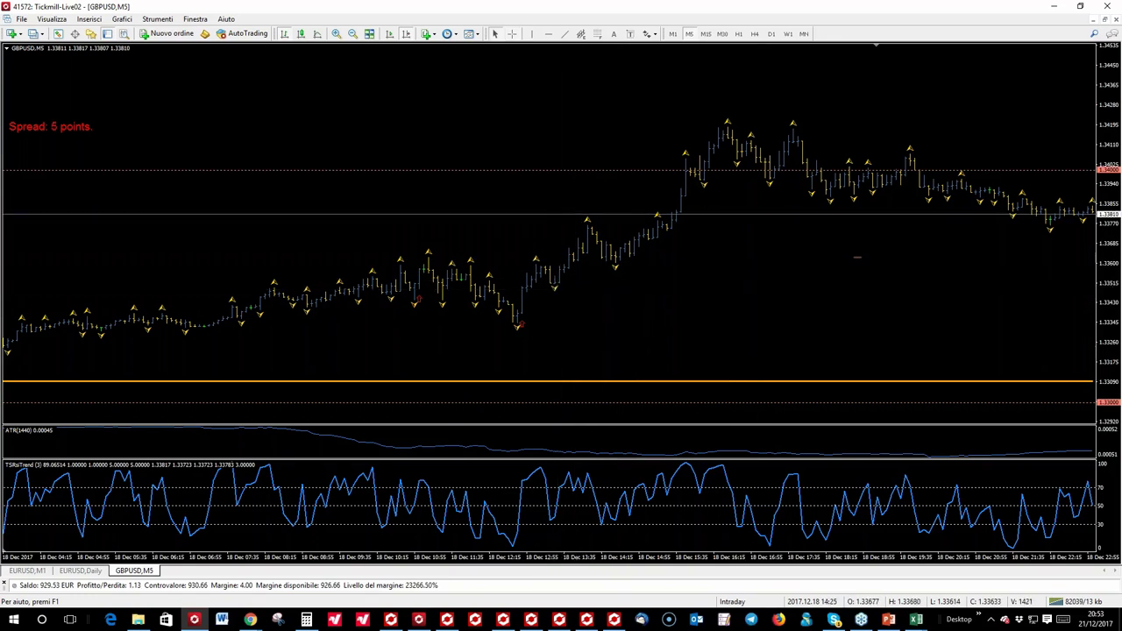
{"action": "left_click", "coordinate": [512, 34]}
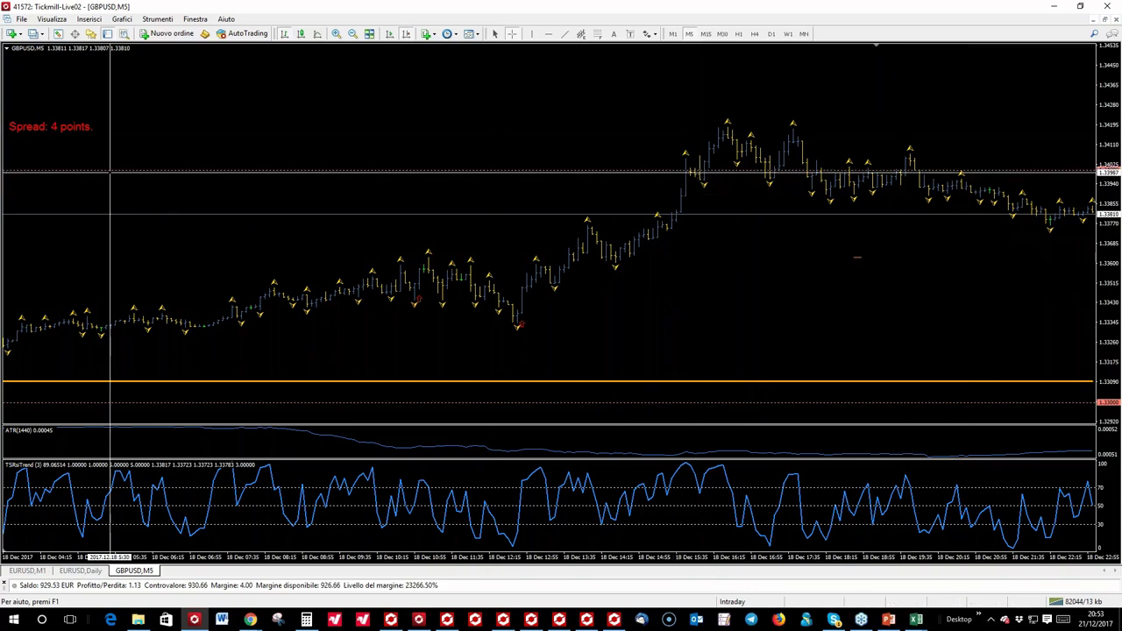
{"action": "left_click_drag", "start_coordinate": [1, 12], "coordinate": [462, 15]}
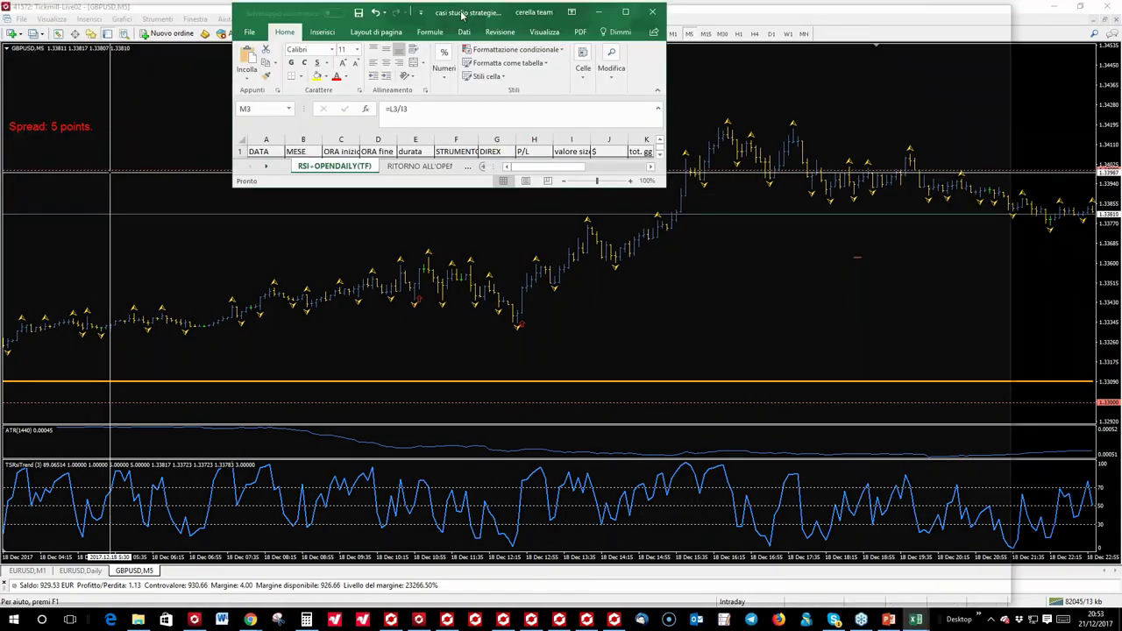
{"action": "double_click", "coordinate": [462, 15]}
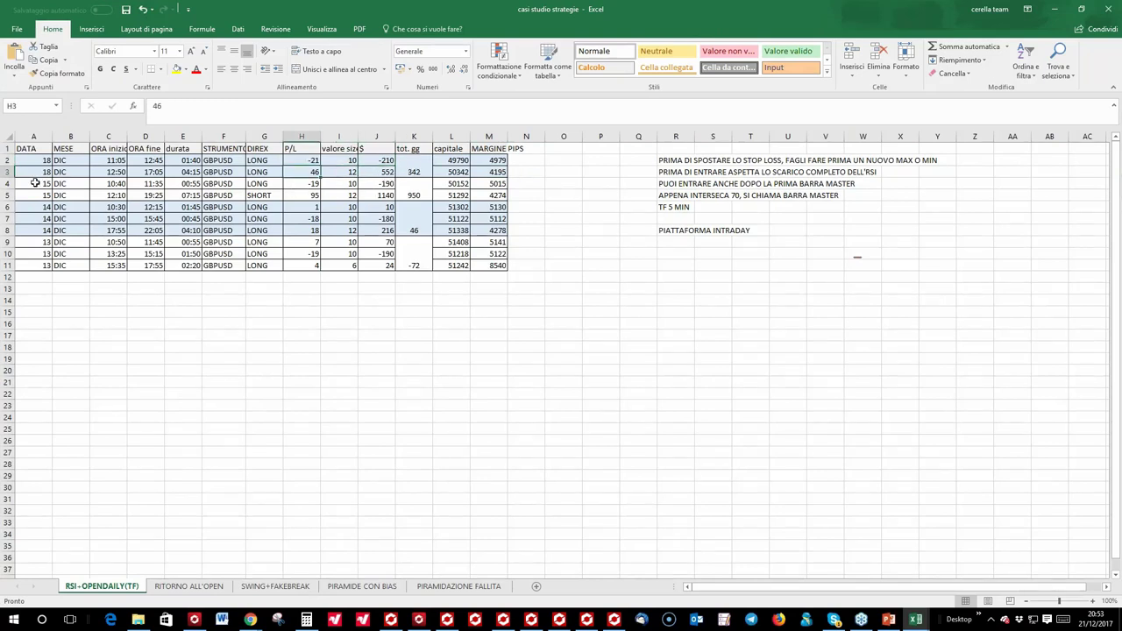
{"action": "double_click", "coordinate": [740, 7]}
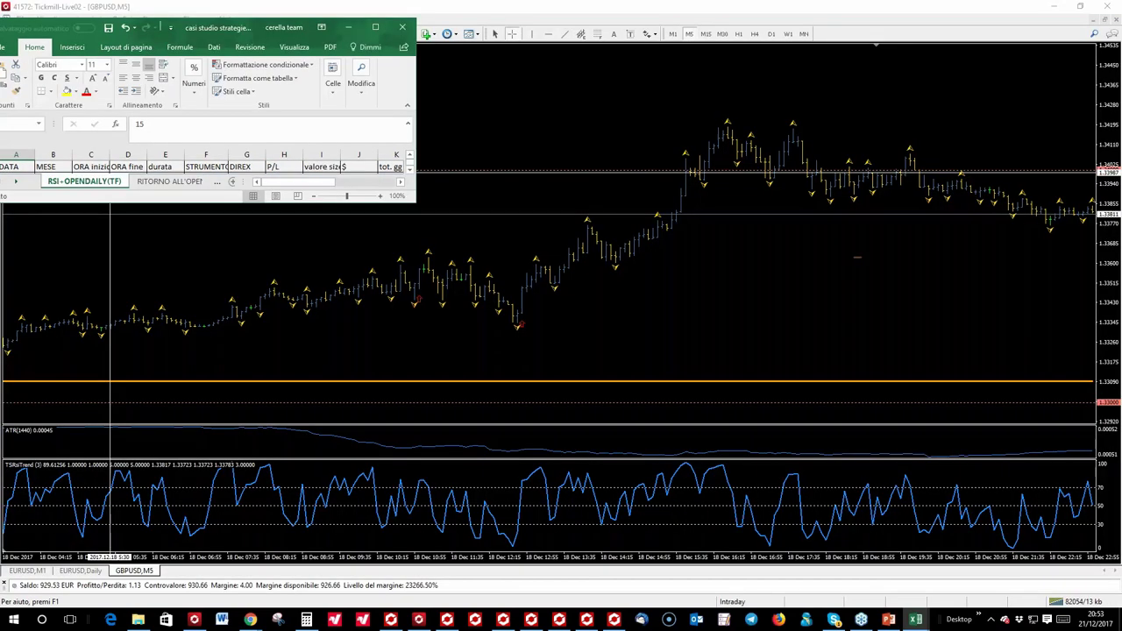
{"action": "left_click", "coordinate": [959, 303]}
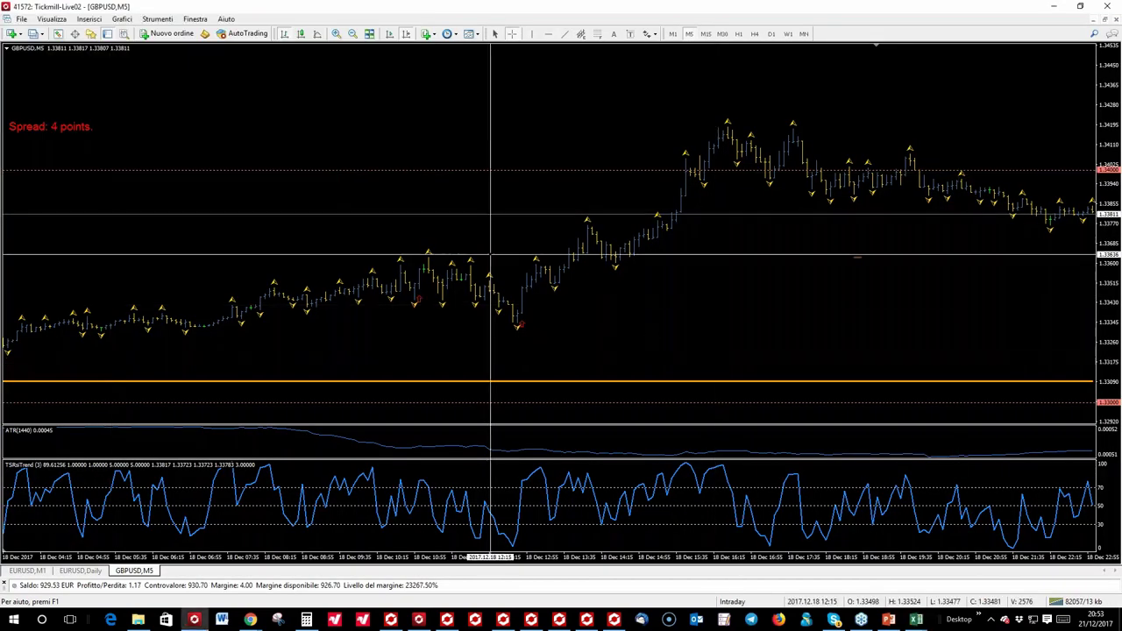
Inspect the 15 December GBPUSD M5 bars from the morning through 19:15 with the crosshair at a larger bar scale
{"action": "scroll", "coordinate": [293, 161], "scroll_direction": "up", "scroll_amount": 10}
{"action": "scroll", "coordinate": [672, 120], "scroll_direction": "up", "scroll_amount": 8}
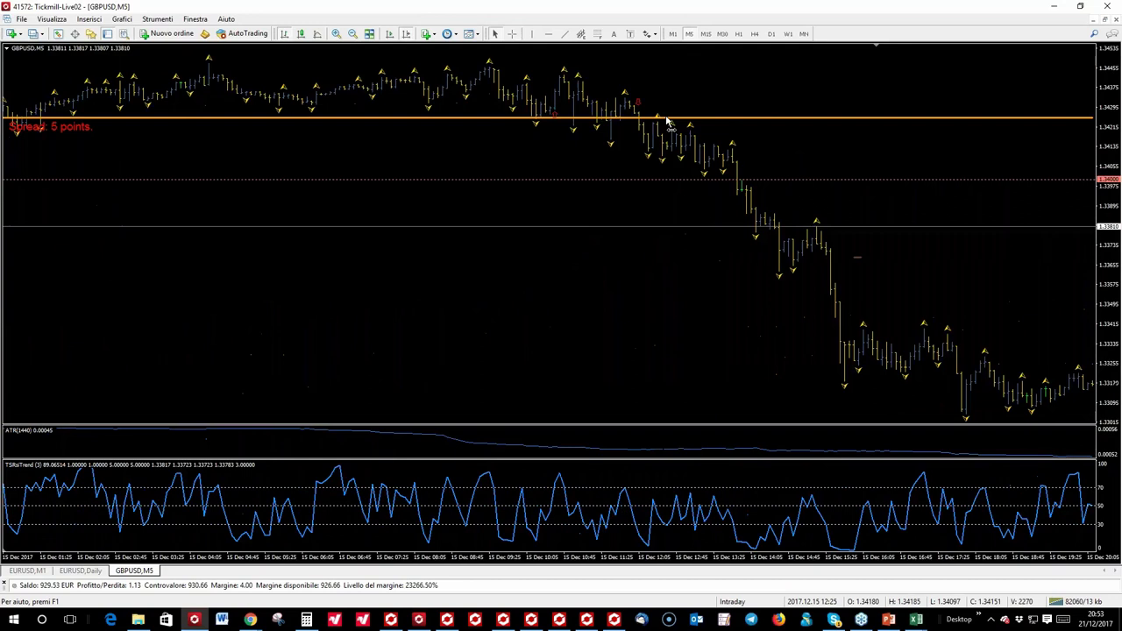
{"action": "key", "text": "plus"}
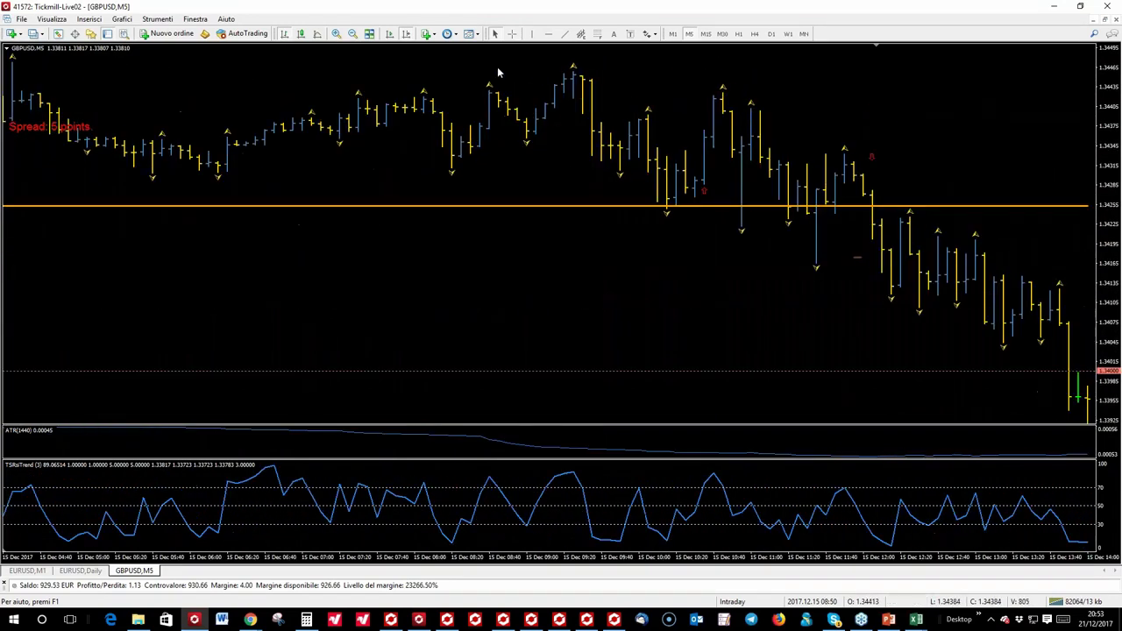
{"action": "left_click", "coordinate": [513, 35]}
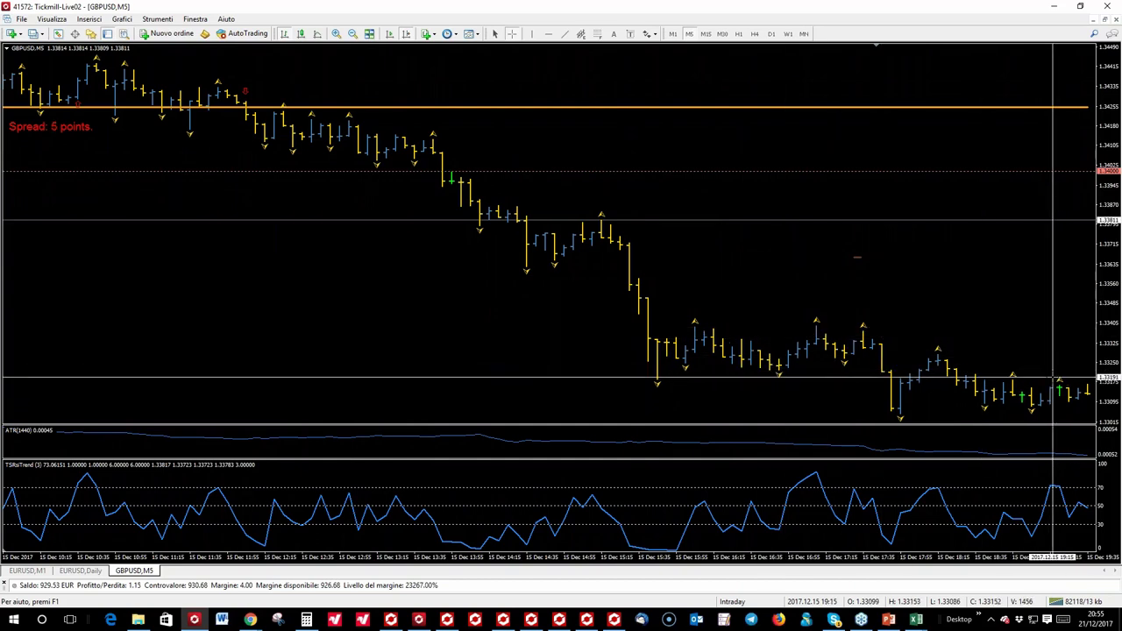
Review the second 15 December trade, the SHORT one, in the Excel worksheet and return to the GBPUSD chart
{"action": "key", "text": "alt+Tab"}
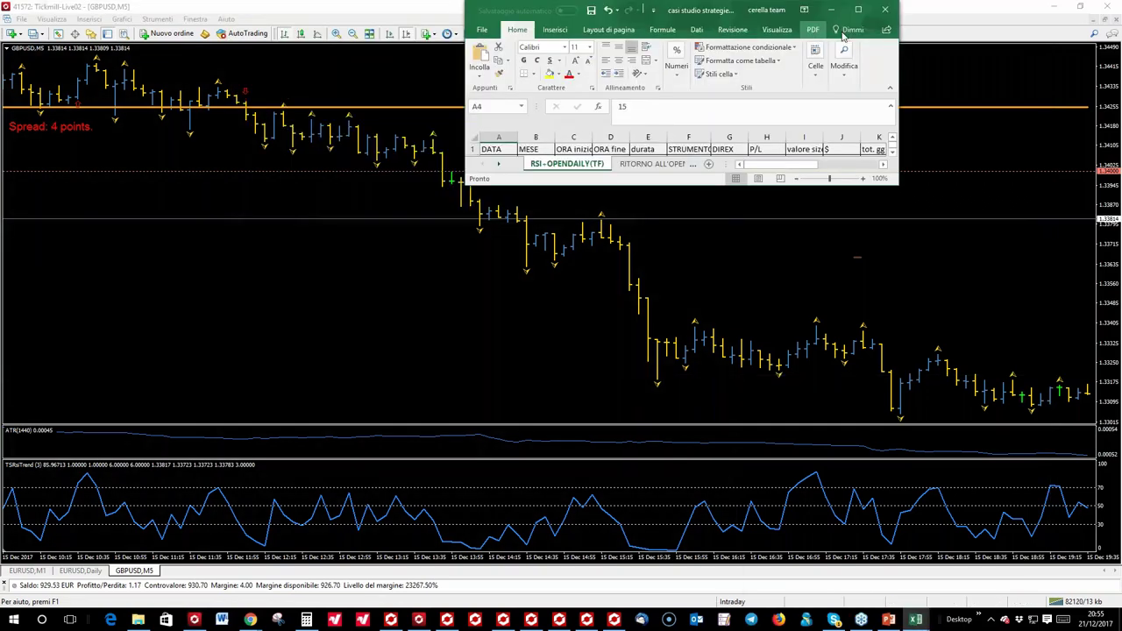
{"action": "key", "text": "super+Up"}
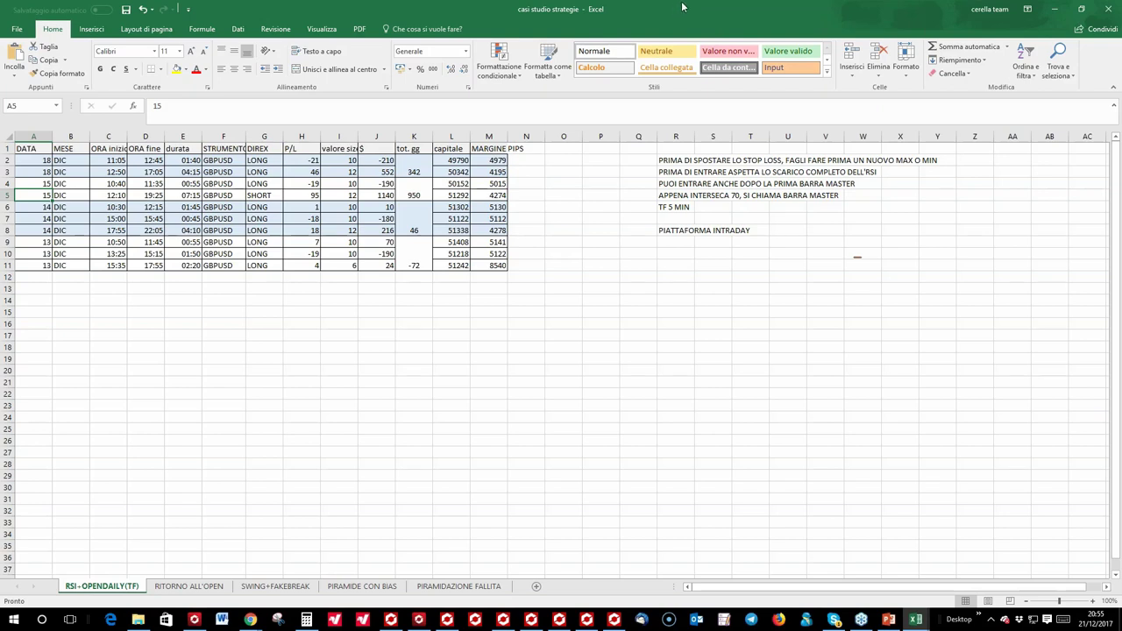
{"action": "left_click", "coordinate": [1055, 8]}
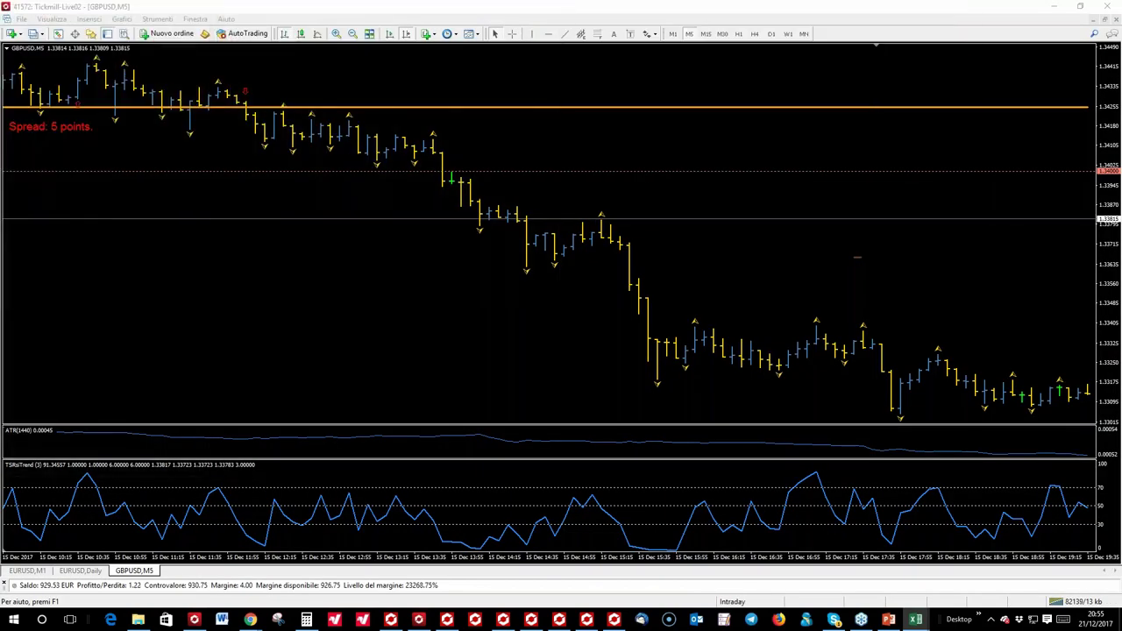
Show the 14 December session on the GBPUSD M5 chart with a smaller bar scale that fits the whole day
{"action": "scroll", "coordinate": [245, 169], "scroll_direction": "up", "scroll_amount": 15}
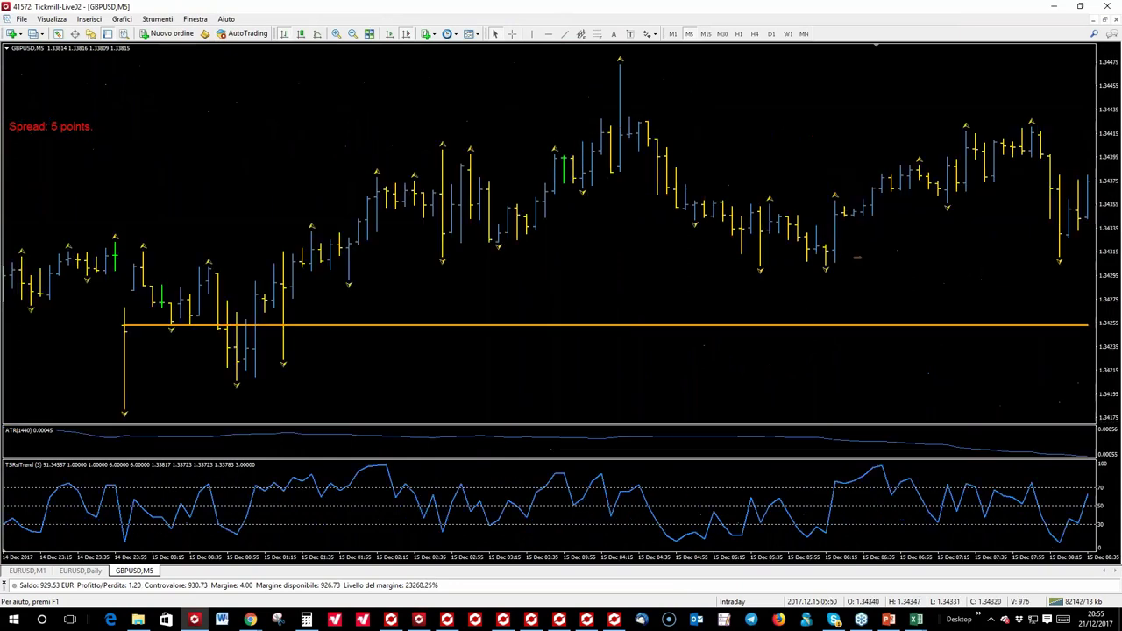
{"action": "scroll", "coordinate": [840, 142], "scroll_direction": "up", "scroll_amount": 12}
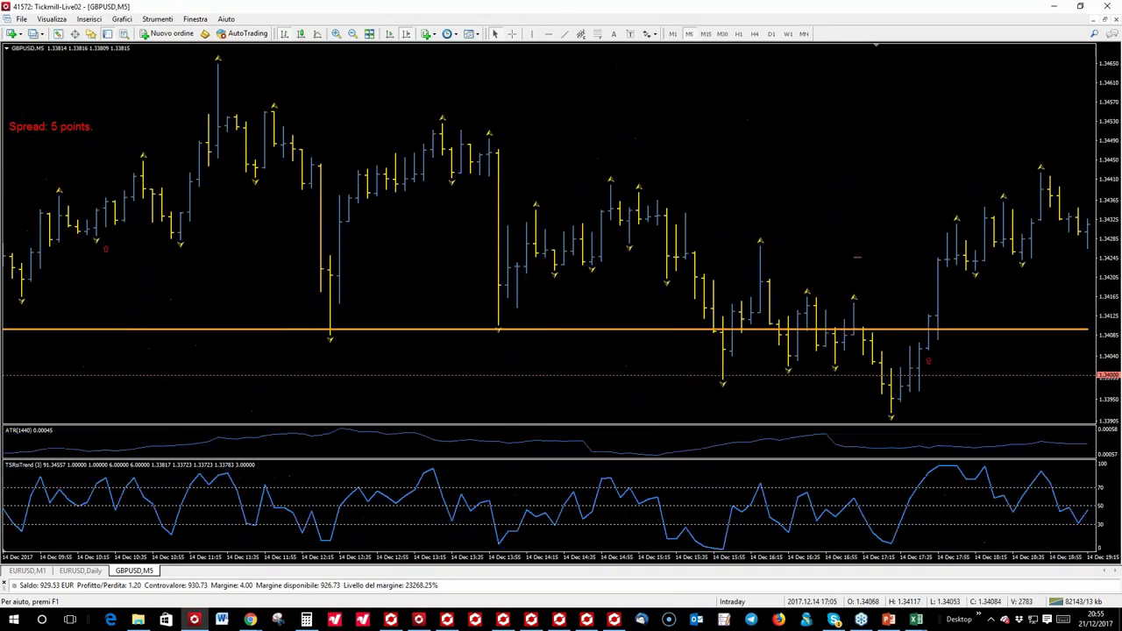
{"action": "scroll", "coordinate": [840, 143], "scroll_direction": "down", "scroll_amount": 1}
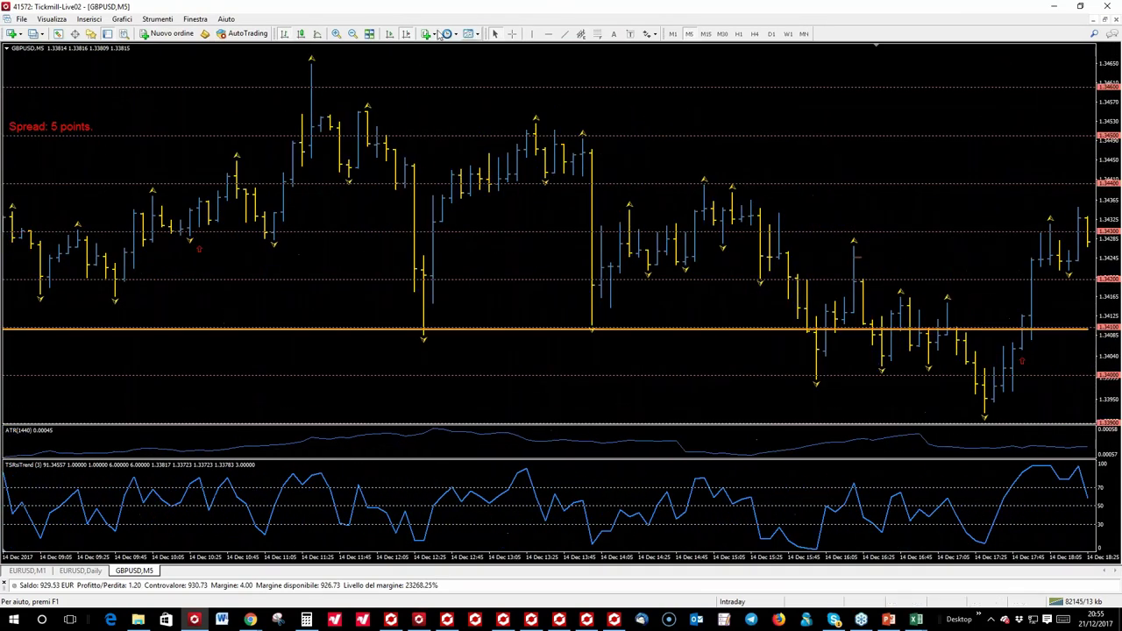
{"action": "left_click", "coordinate": [352, 34]}
{"action": "scroll", "coordinate": [489, 163], "scroll_direction": "up", "scroll_amount": 5}
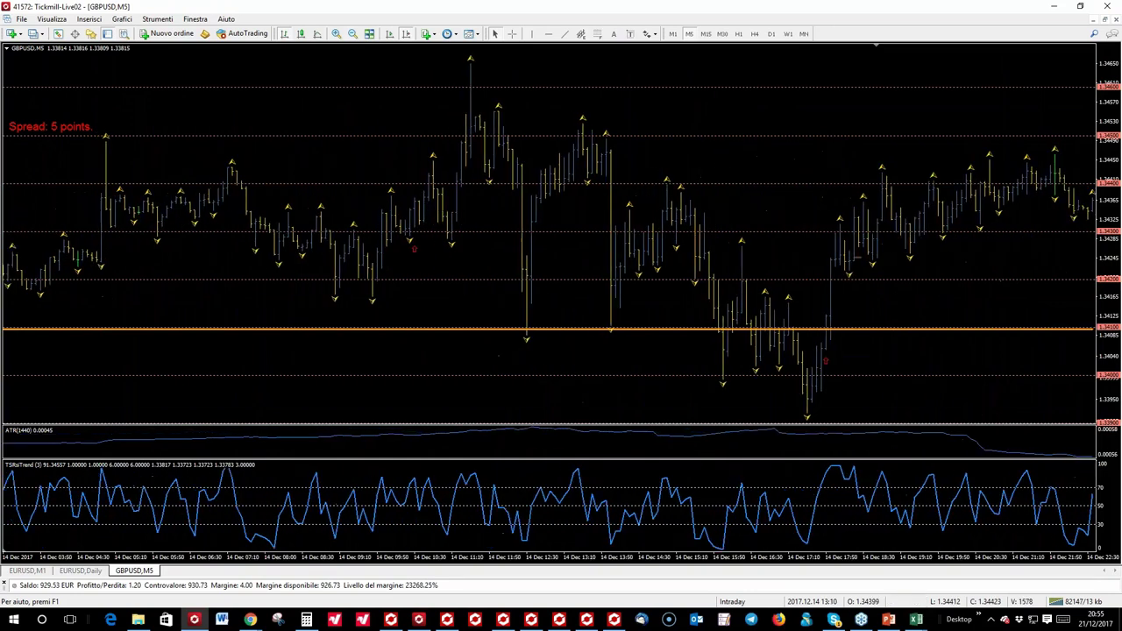
{"action": "scroll", "coordinate": [420, 57], "scroll_direction": "down", "scroll_amount": 10}
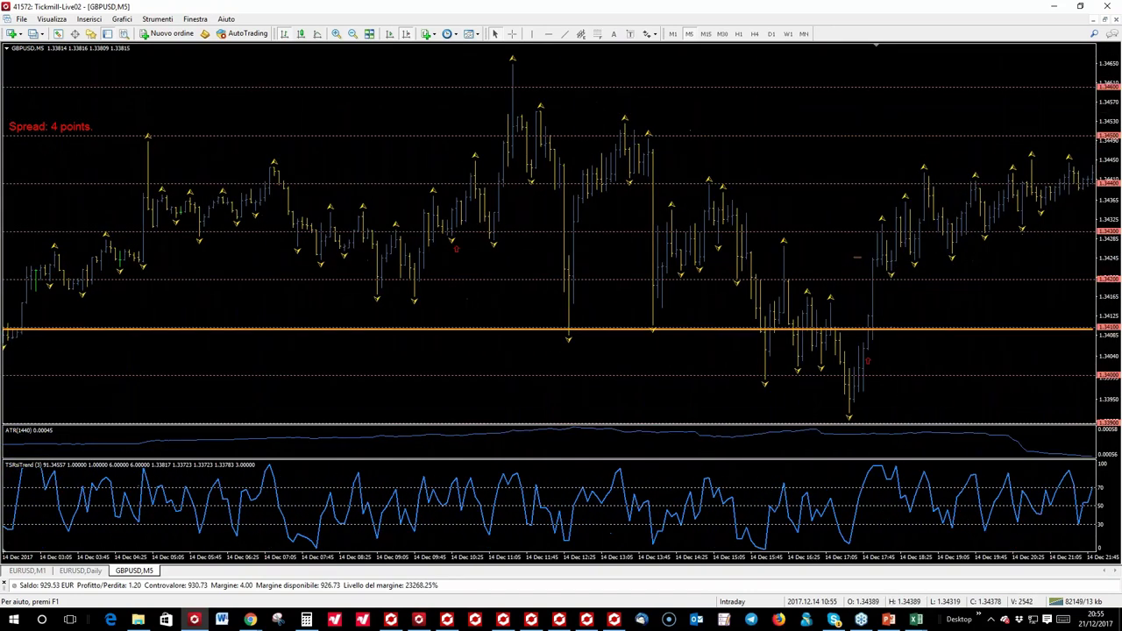
Inspect the 14 December bars with the crosshair, including the 17:55 entry bar and the price action that follows it
{"action": "middle_click", "coordinate": [388, 211]}
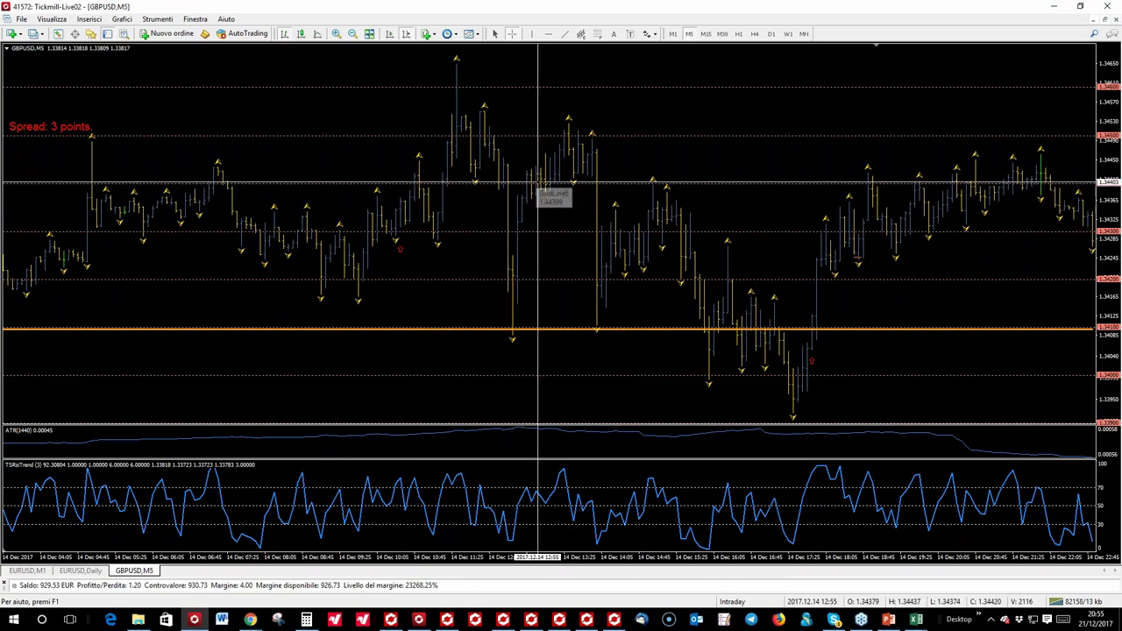
{"action": "mouse_move", "coordinate": [528, 179]}
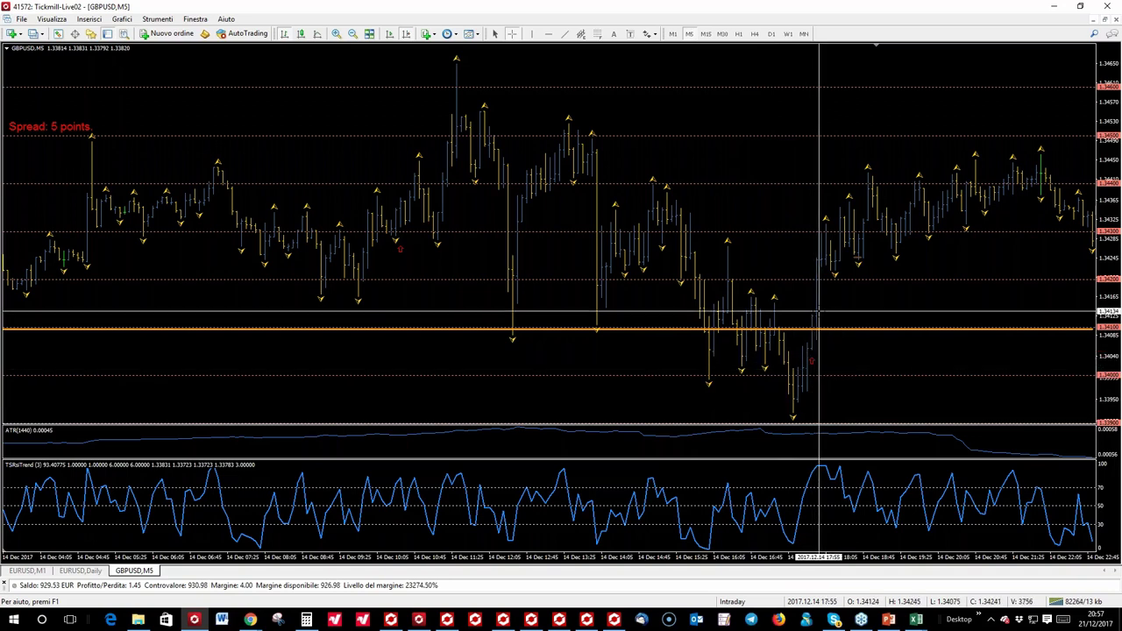
{"action": "scroll", "coordinate": [777, 288], "scroll_direction": "down", "scroll_amount": 3}
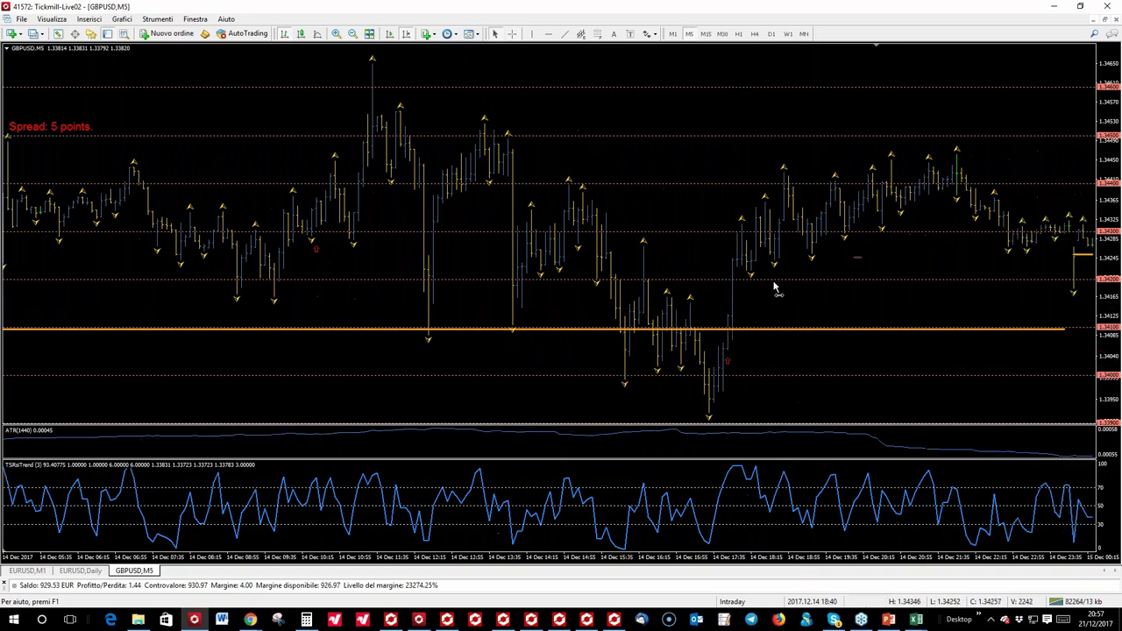
{"action": "left_click", "coordinate": [512, 33]}
{"action": "left_click_drag", "start_coordinate": [745, 302], "coordinate": [1006, 200]}
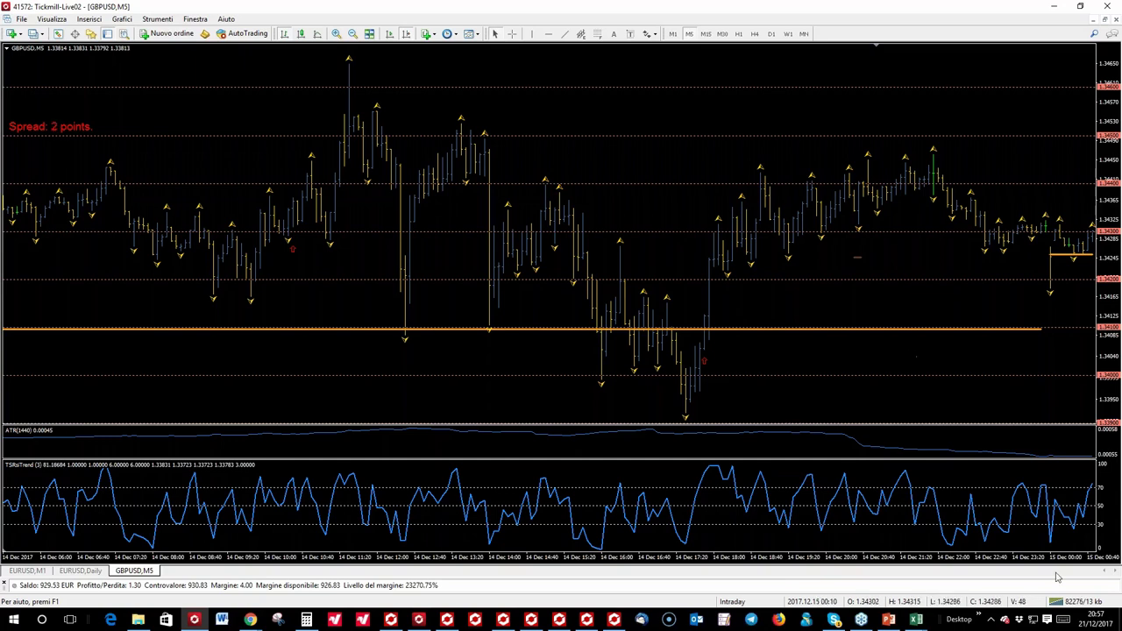
Switch to PowerPoint and go over the Rsi + open daily slide 47 and the false breakout slide 48
{"action": "left_click", "coordinate": [888, 620]}
{"action": "scroll", "coordinate": [131, 333], "scroll_direction": "down", "scroll_amount": 1}
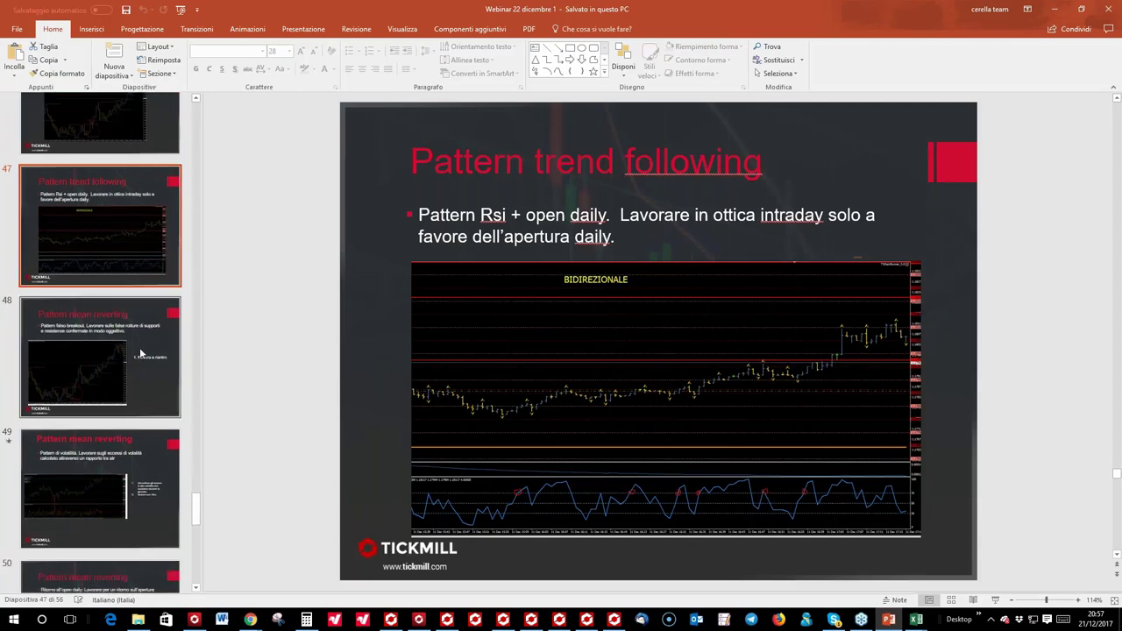
{"action": "scroll", "coordinate": [138, 345], "scroll_direction": "up", "scroll_amount": 2}
{"action": "left_click", "coordinate": [141, 226]}
{"action": "scroll", "coordinate": [141, 226], "scroll_direction": "down", "scroll_amount": 4}
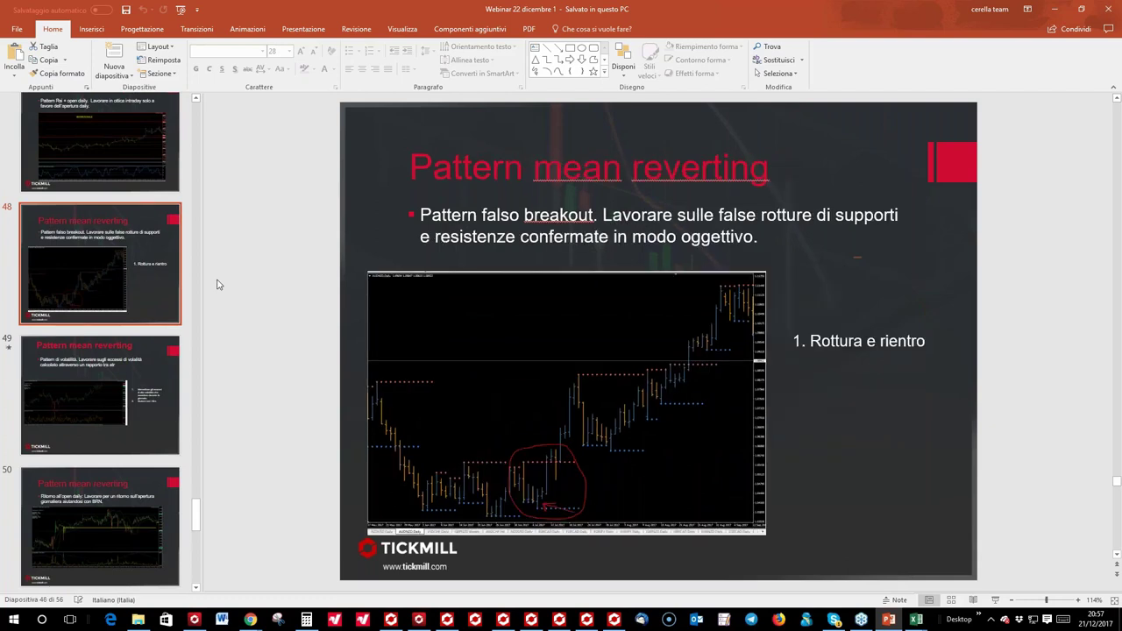
{"action": "left_click", "coordinate": [72, 371]}
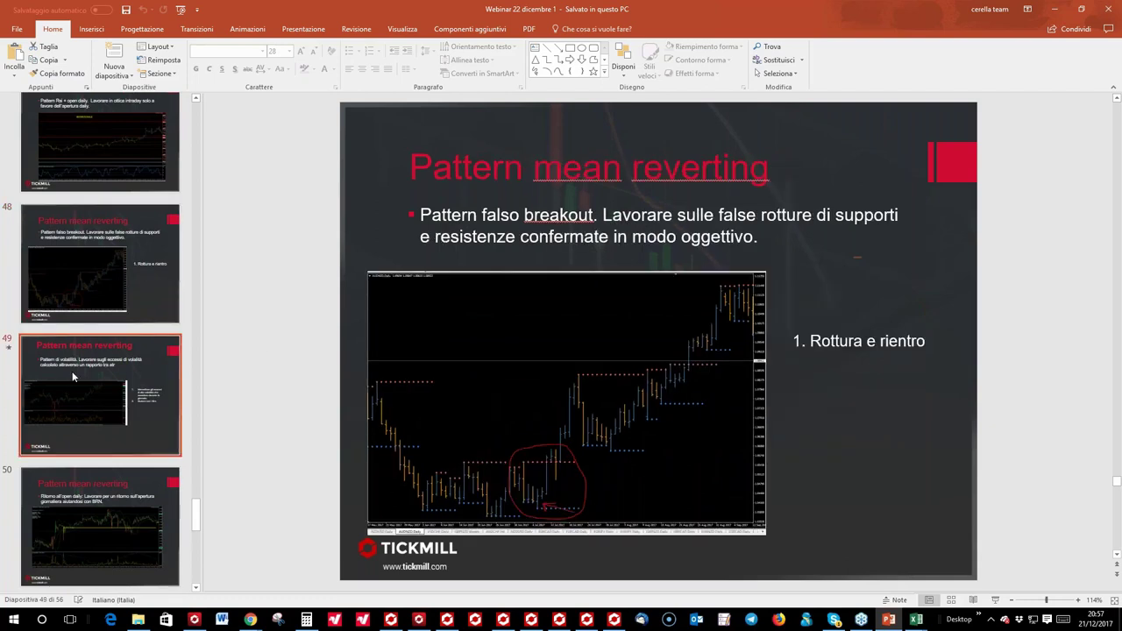
{"action": "key", "text": "Down"}
{"action": "key", "text": "Down"}
{"action": "scroll", "coordinate": [133, 313], "scroll_direction": "up", "scroll_amount": 3}
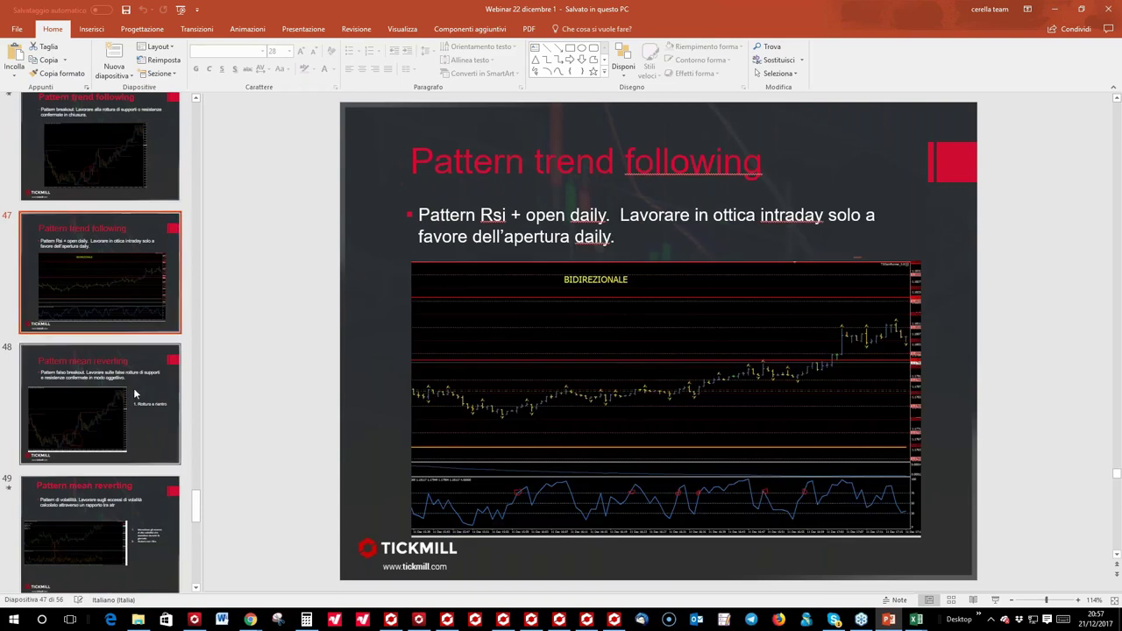
{"action": "left_click", "coordinate": [132, 390]}
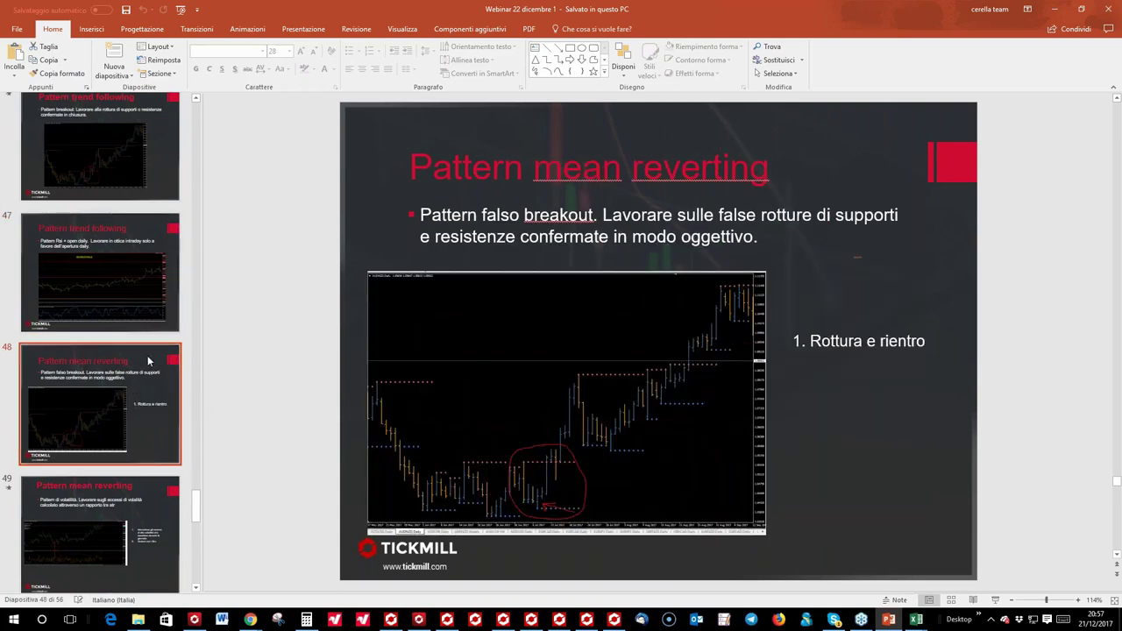
Show the volatility pattern slide 49 and the return to the daily open slide 50
{"action": "scroll", "coordinate": [141, 358], "scroll_direction": "down", "scroll_amount": 2}
{"action": "left_click", "coordinate": [141, 357]}
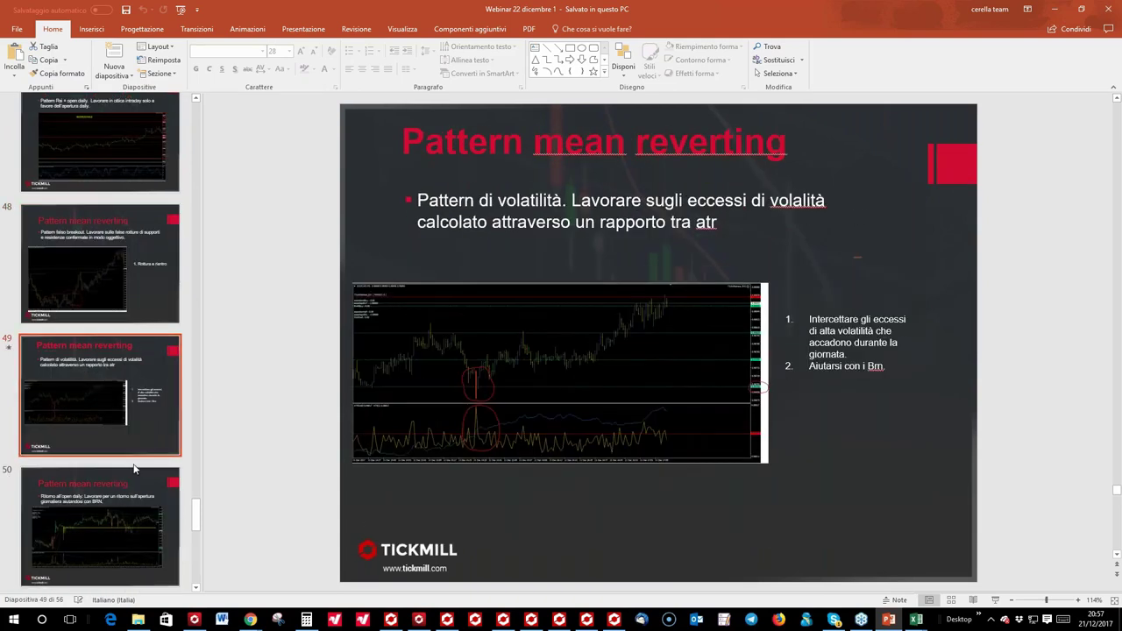
{"action": "scroll", "coordinate": [146, 431], "scroll_direction": "down", "scroll_amount": 2}
{"action": "left_click", "coordinate": [146, 399]}
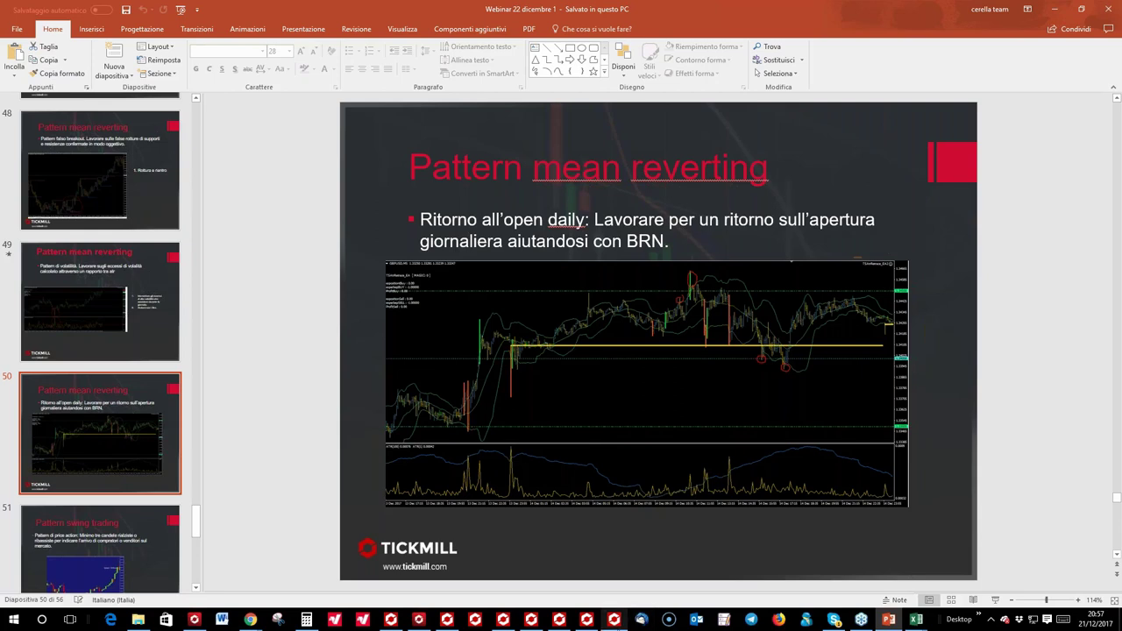
Switch to the Tickmill-DemoUK terminal, look at the EURPLN Daily chart, and return to the EURUSD M15 chart at 14 December
{"action": "mouse_move", "coordinate": [613, 624]}
{"action": "left_click", "coordinate": [565, 571]}
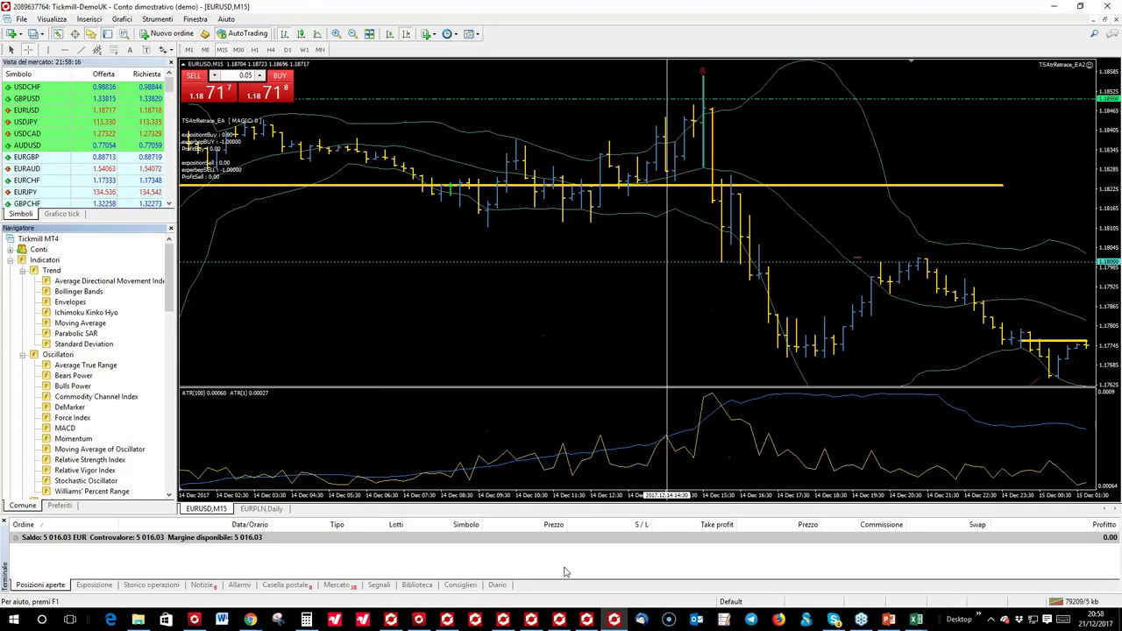
{"action": "left_click", "coordinate": [262, 510]}
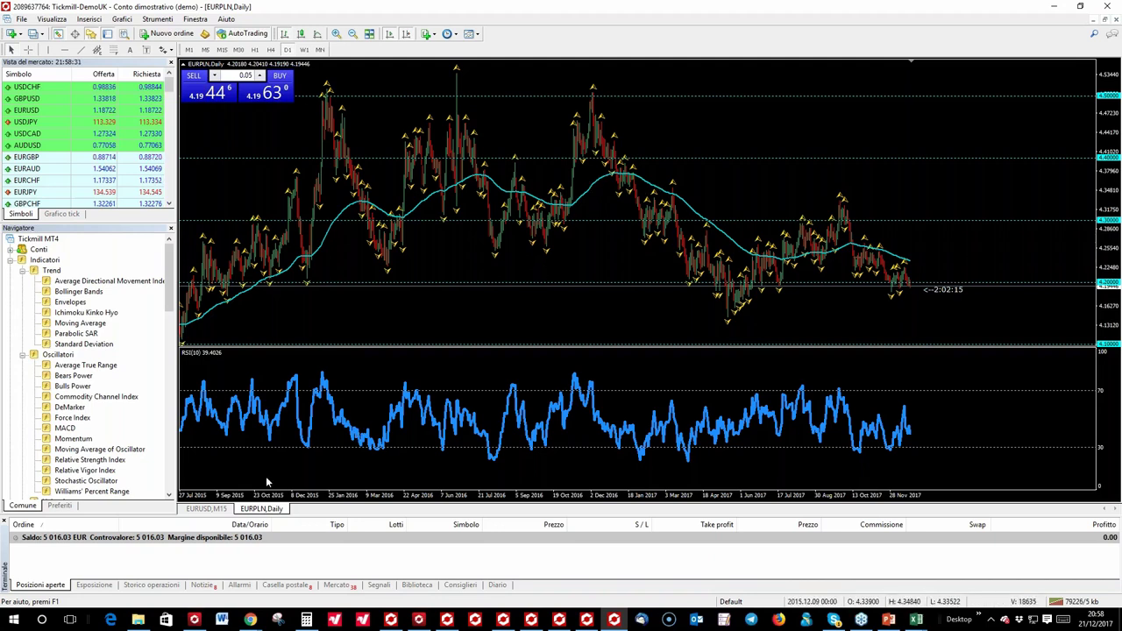
{"action": "left_click", "coordinate": [205, 508]}
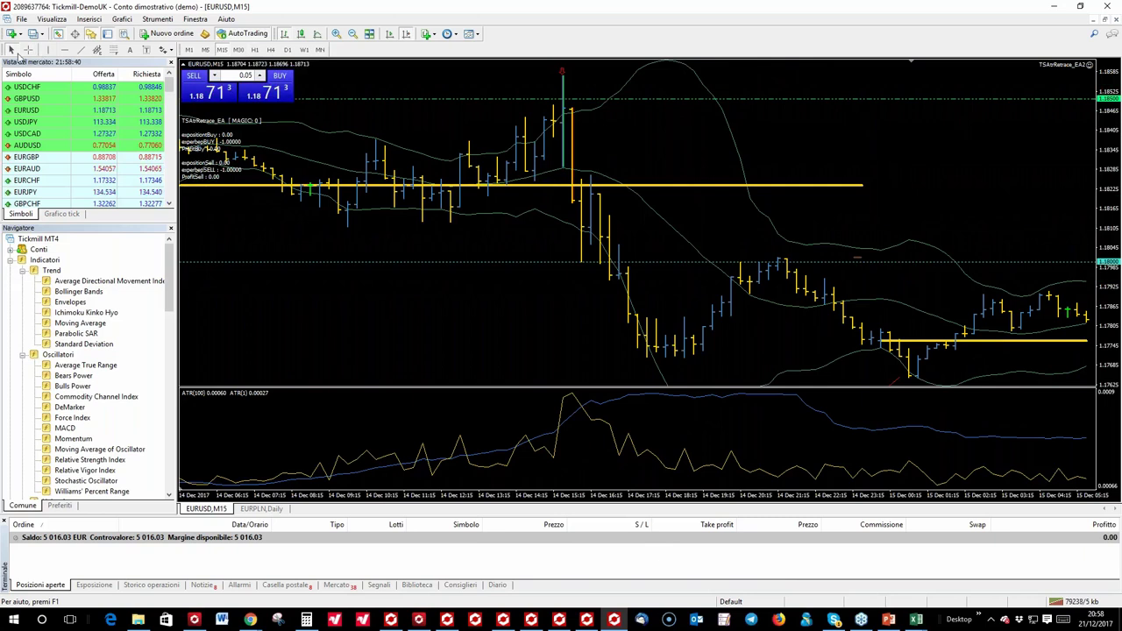
Review the trades in the RITORNO ALL'OPEN worksheet, and inspect the 14 December EURUSD M15 bars around 16:00 with the crosshair
{"action": "left_click", "coordinate": [29, 50]}
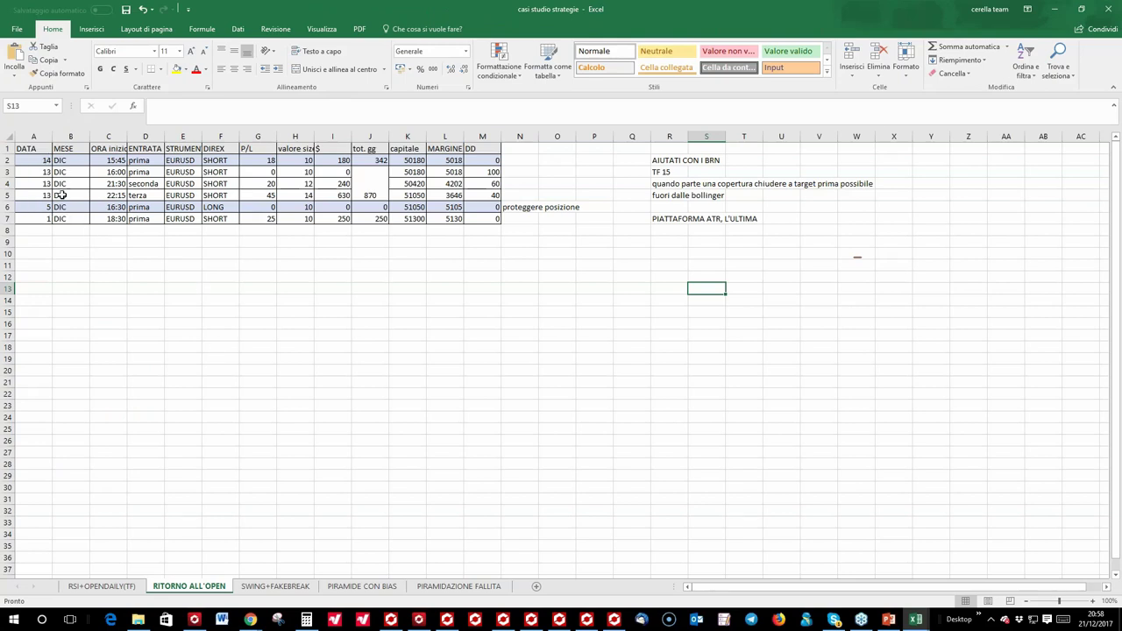
{"action": "left_click", "coordinate": [614, 619]}
{"action": "scroll", "coordinate": [652, 163], "scroll_direction": "down", "scroll_amount": 5}
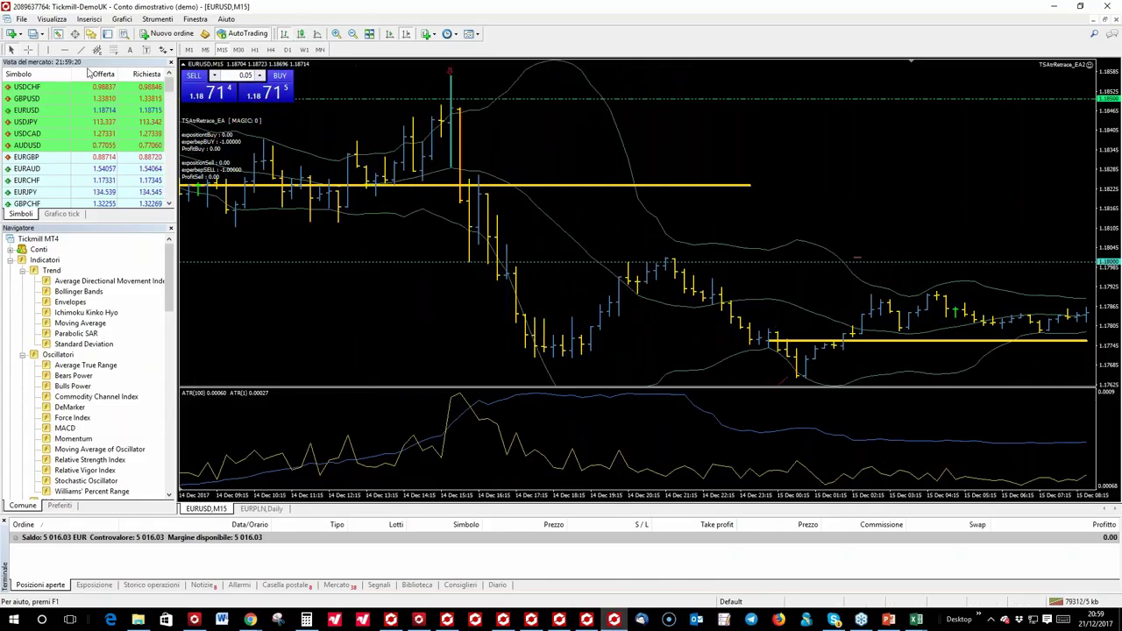
{"action": "left_click", "coordinate": [28, 50]}
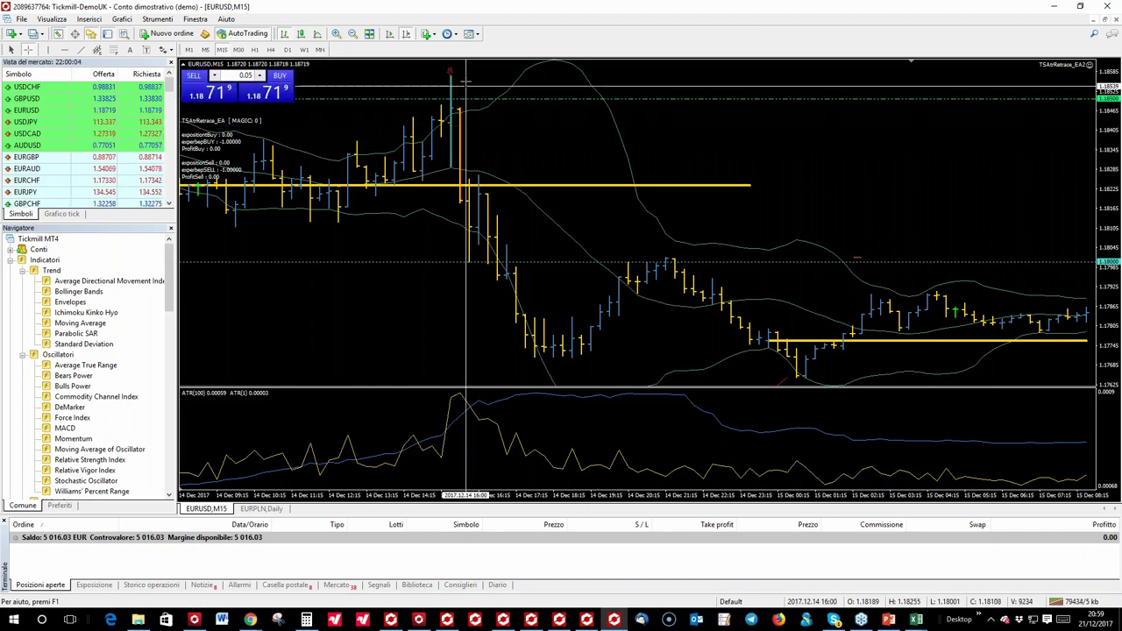
{"action": "mouse_move", "coordinate": [467, 171]}
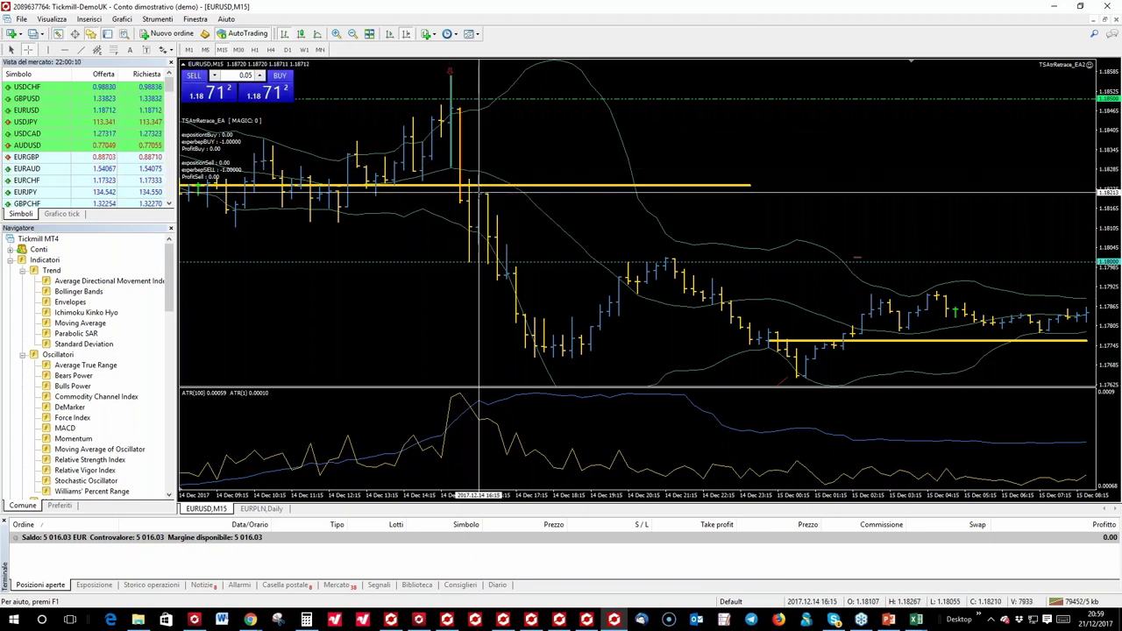
Inspect the 14 December EURUSD M15 bars between 15:15 and 16:15 with the crosshair, and switch to the casi studio strategie workbook in Excel
{"action": "mouse_move", "coordinate": [480, 192]}
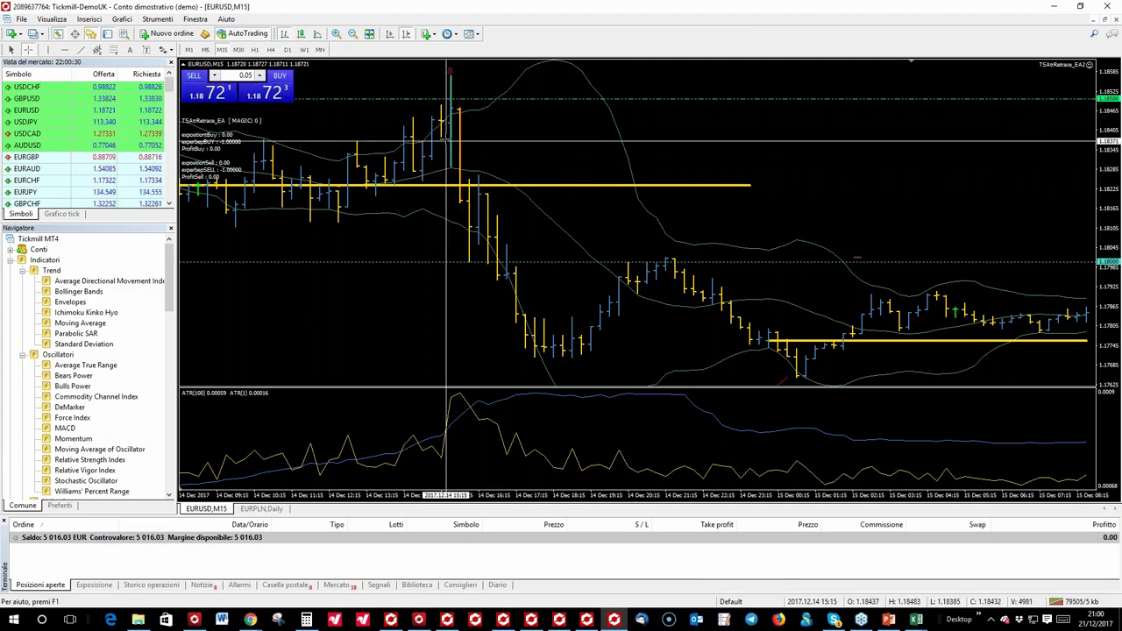
{"action": "mouse_move", "coordinate": [450, 107]}
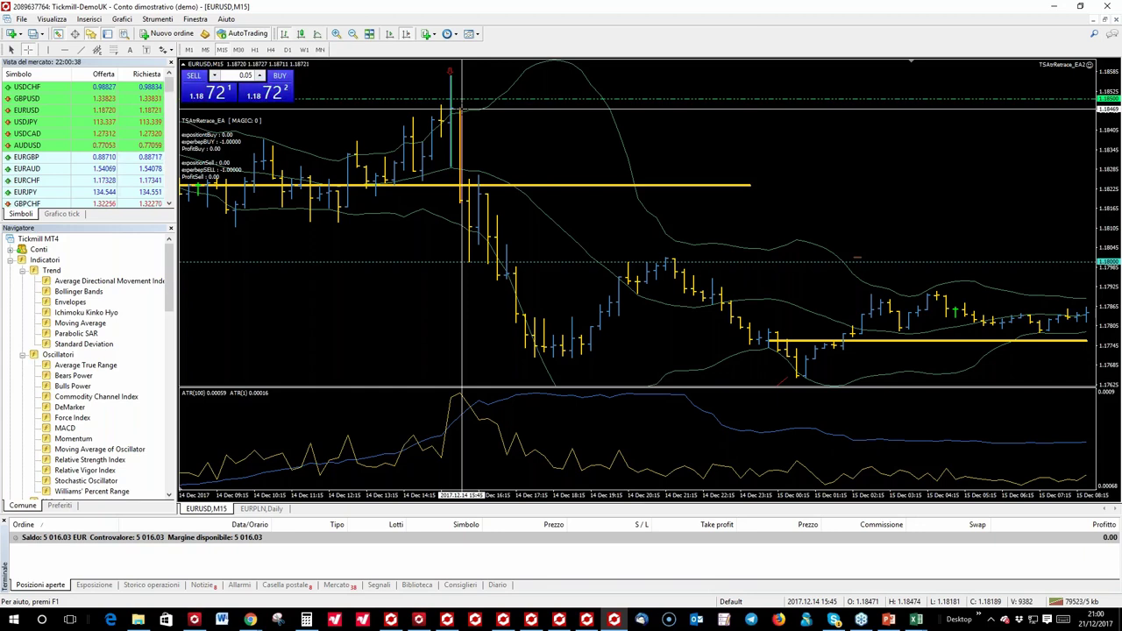
{"action": "middle_click", "coordinate": [187, 64]}
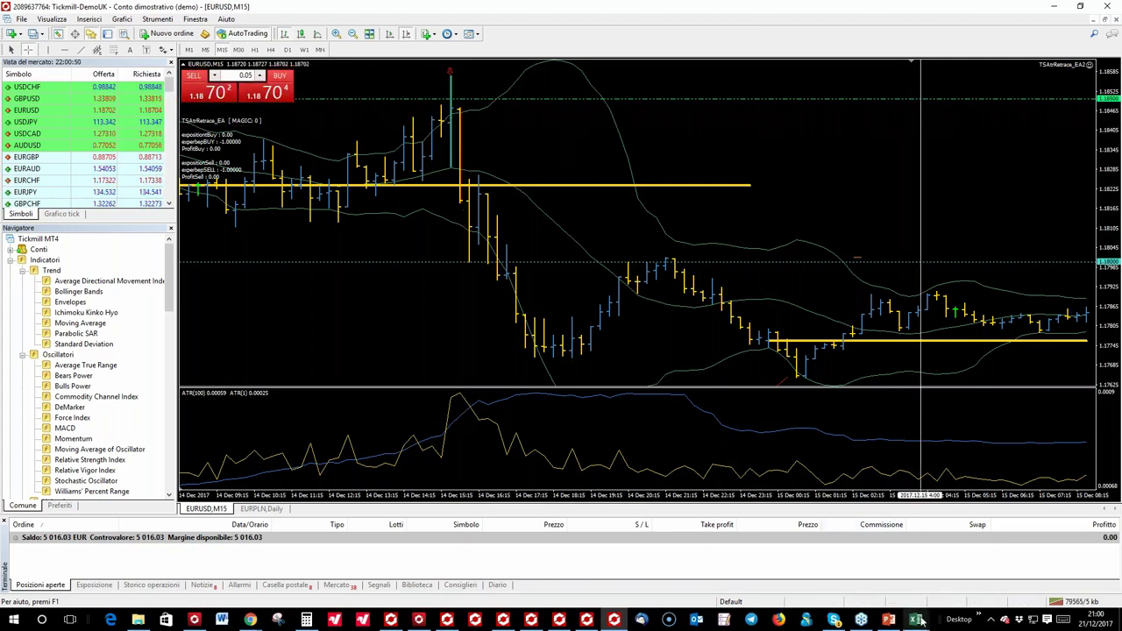
{"action": "mouse_move", "coordinate": [919, 620]}
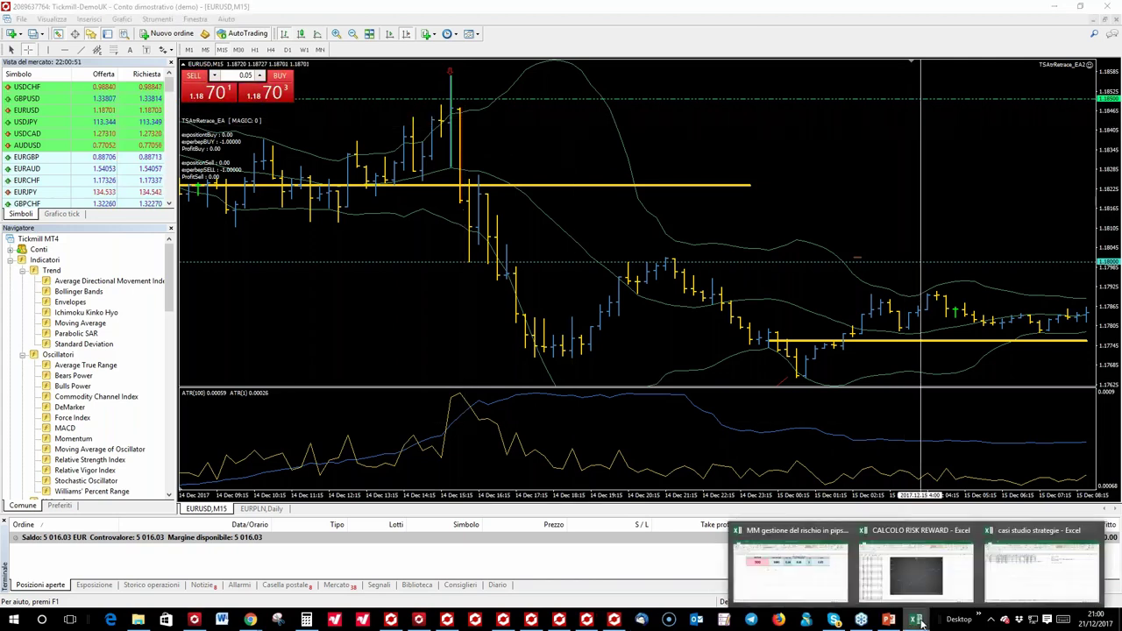
{"action": "left_click", "coordinate": [981, 594]}
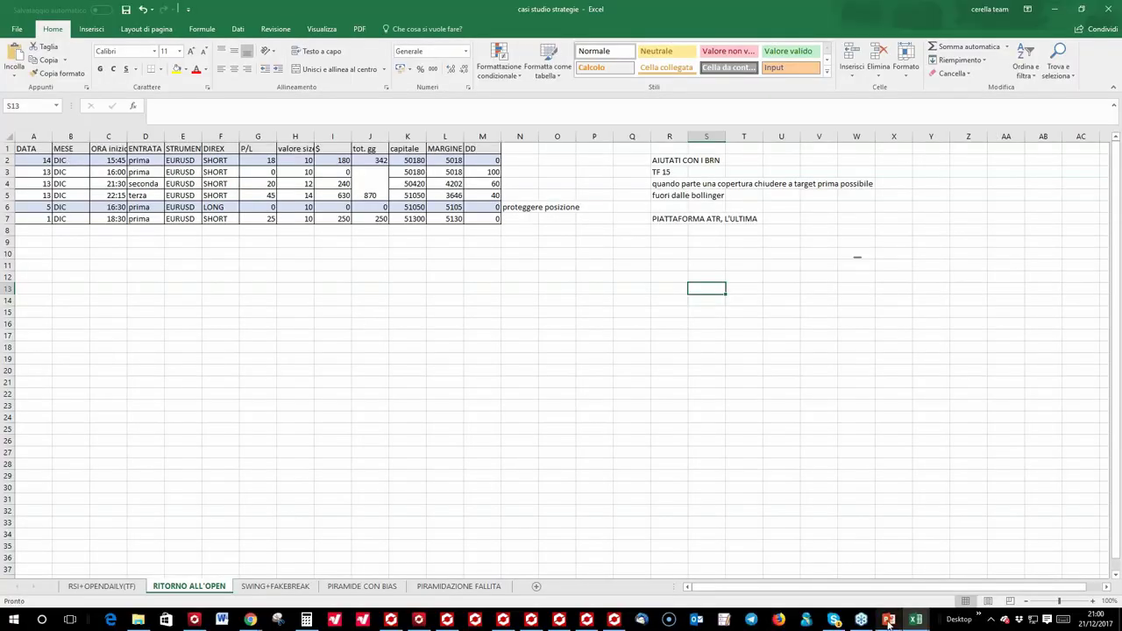
Switch back to the Tickmill-DemoUK terminal and look over the 13 December bars on the EURUSD M15 chart
{"action": "left_click", "coordinate": [614, 620]}
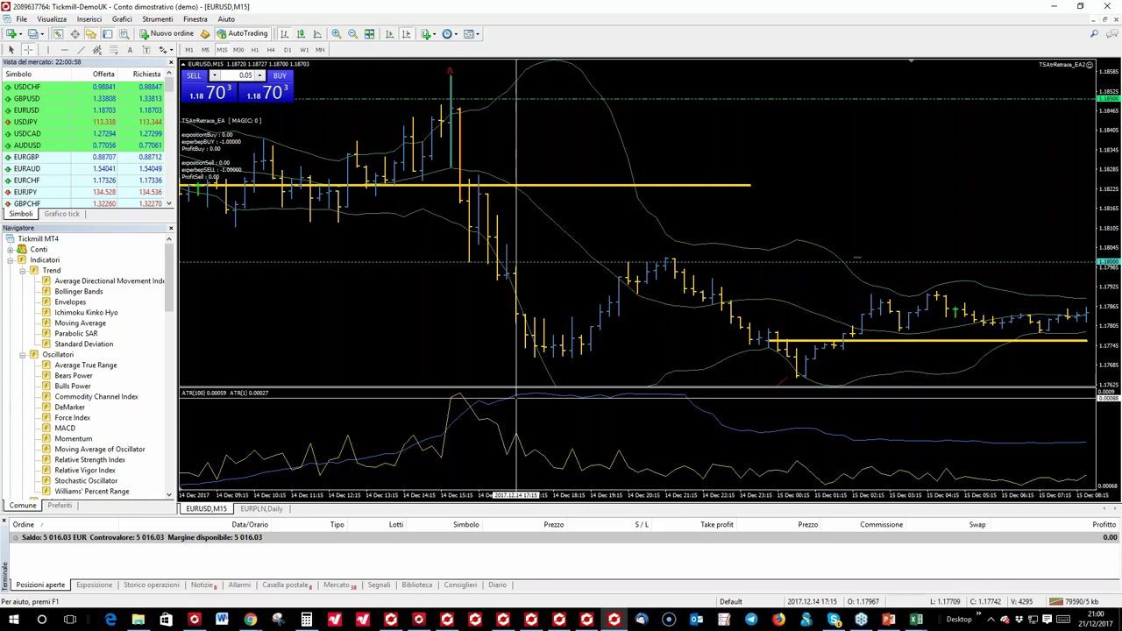
{"action": "scroll", "coordinate": [582, 127], "scroll_direction": "up", "scroll_amount": 5}
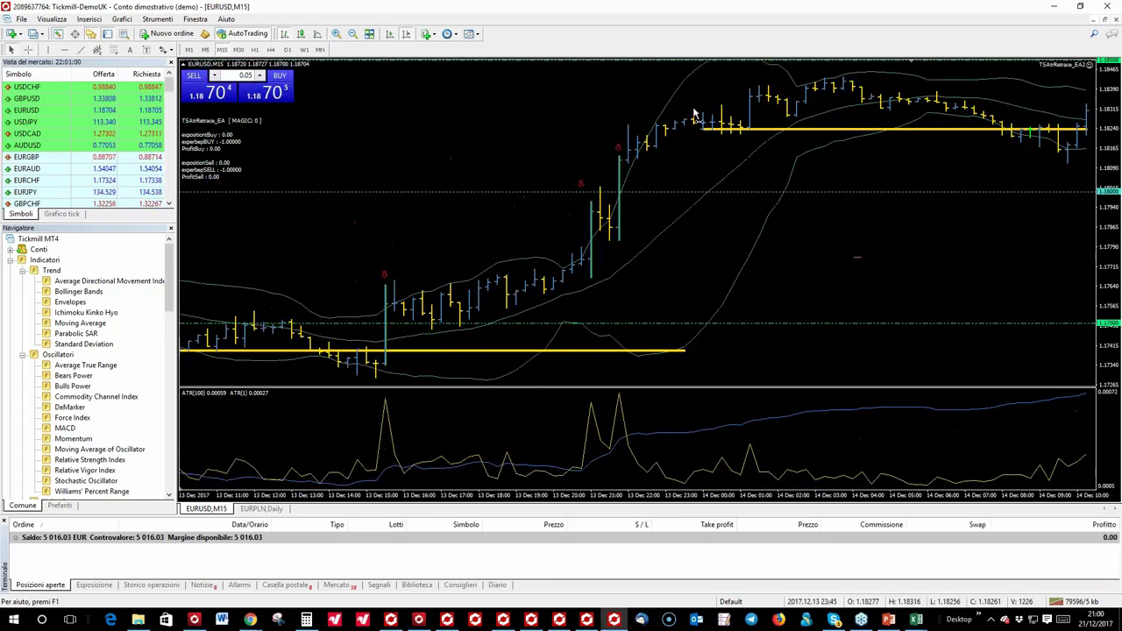
{"action": "left_click", "coordinate": [352, 33]}
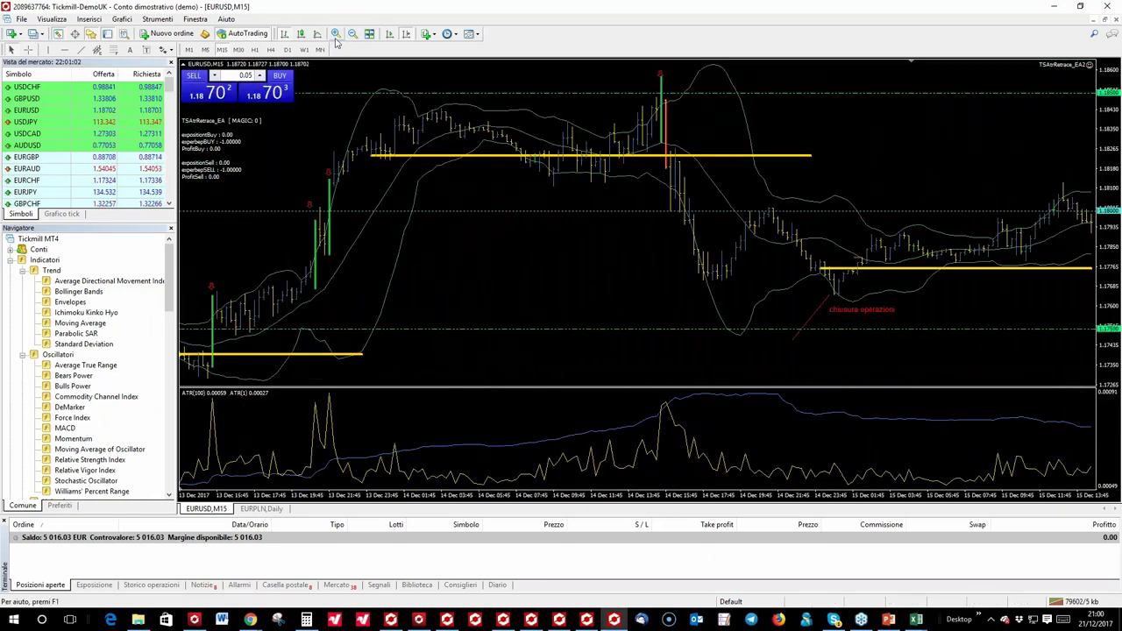
{"action": "left_click", "coordinate": [336, 33]}
{"action": "scroll", "coordinate": [429, 101], "scroll_direction": "up", "scroll_amount": 5}
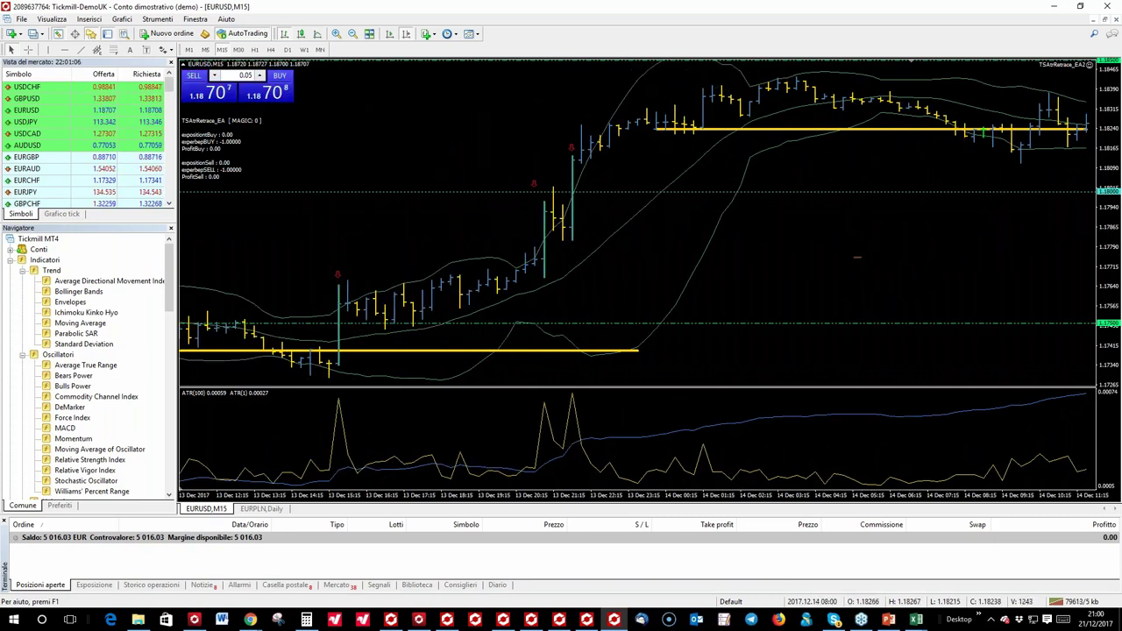
Examine the 18 December price spike around 17:45 on the EURUSD M15 chart with the crosshair
{"action": "scroll", "coordinate": [836, 169], "scroll_direction": "down", "scroll_amount": 10}
{"action": "scroll", "coordinate": [602, 162], "scroll_direction": "down", "scroll_amount": 15}
{"action": "scroll", "coordinate": [604, 158], "scroll_direction": "up", "scroll_amount": 5}
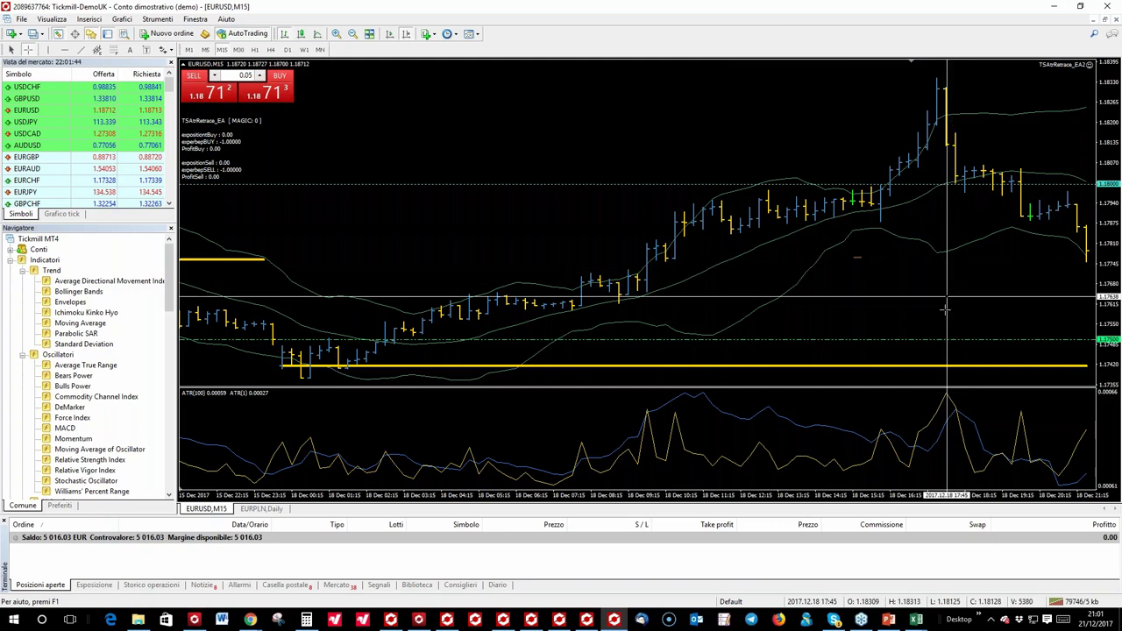
{"action": "mouse_move", "coordinate": [939, 87]}
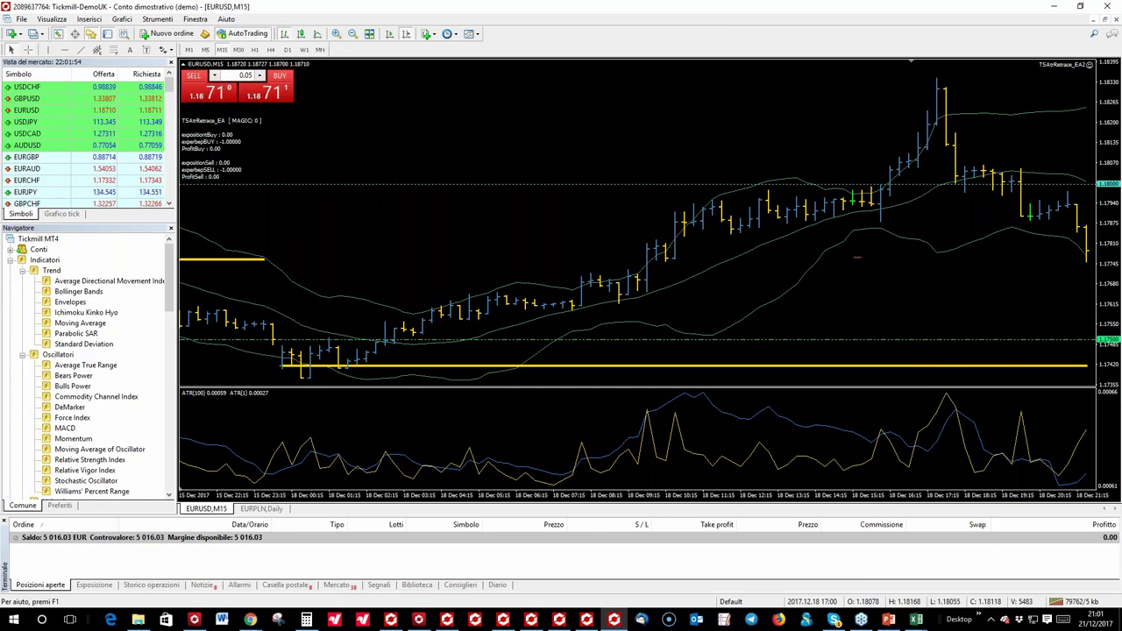
{"action": "scroll", "coordinate": [848, 105], "scroll_direction": "down", "scroll_amount": 3}
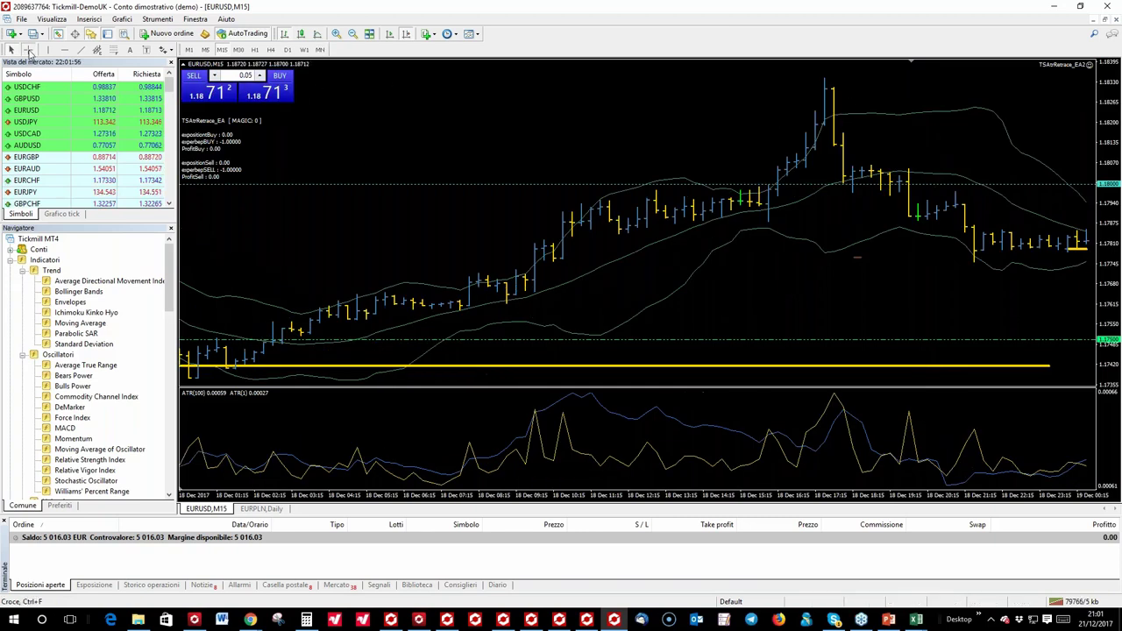
{"action": "left_click", "coordinate": [29, 50]}
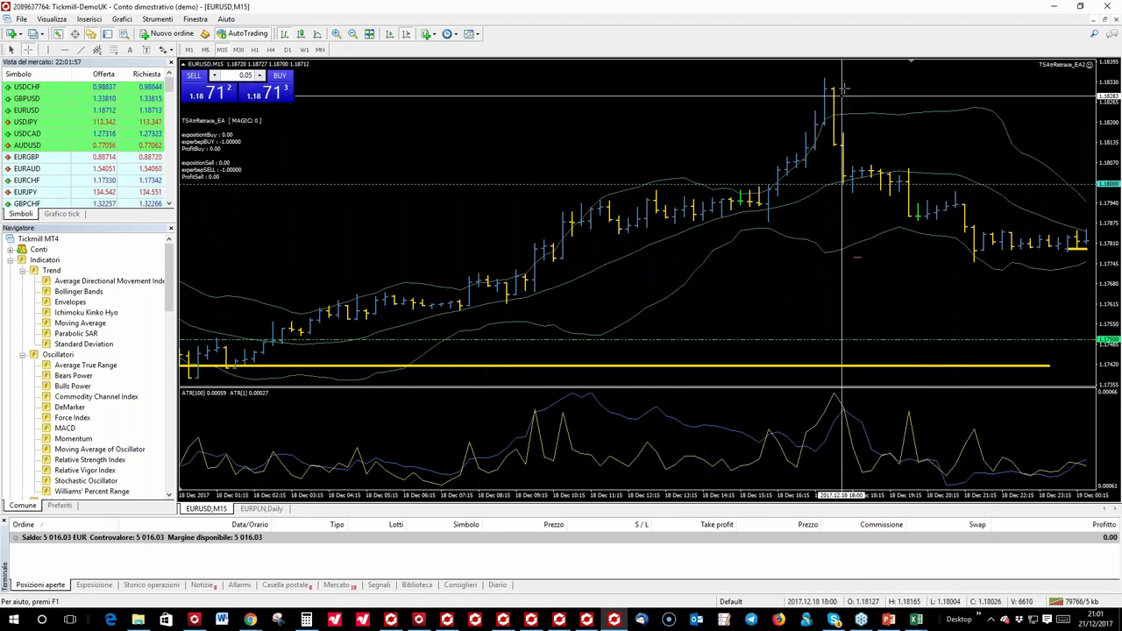
{"action": "left_click", "coordinate": [603, 151]}
Return to the 13 December bars, compress the chart's price scale, and inspect the afternoon signal bar with the crosshair
{"action": "scroll", "coordinate": [526, 156], "scroll_direction": "up", "scroll_amount": 10}
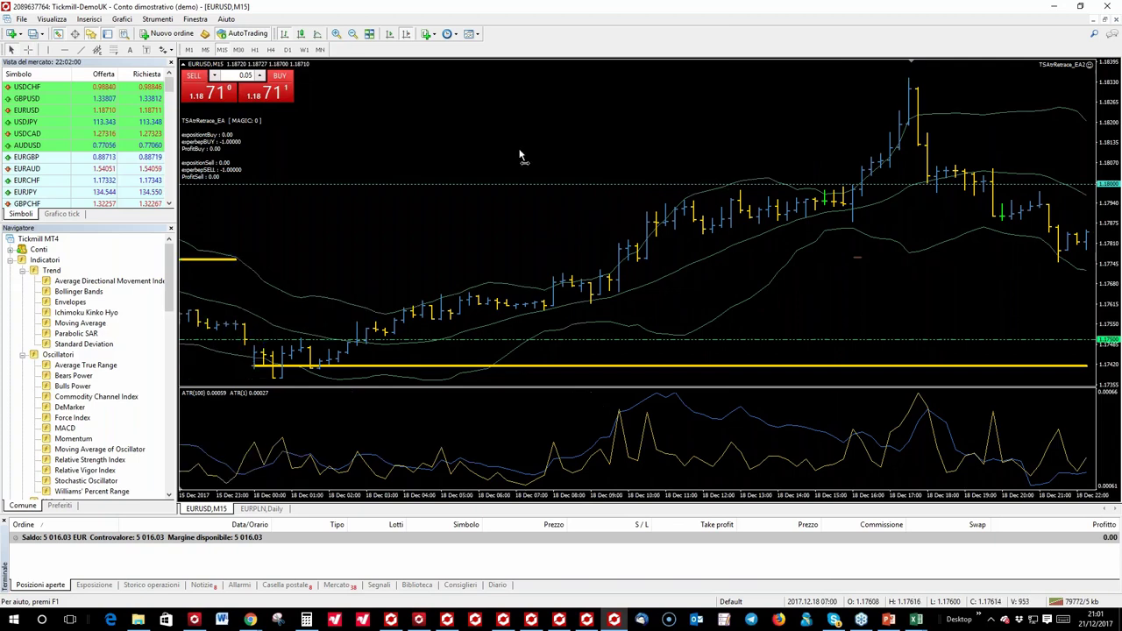
{"action": "scroll", "coordinate": [735, 120], "scroll_direction": "up", "scroll_amount": 10}
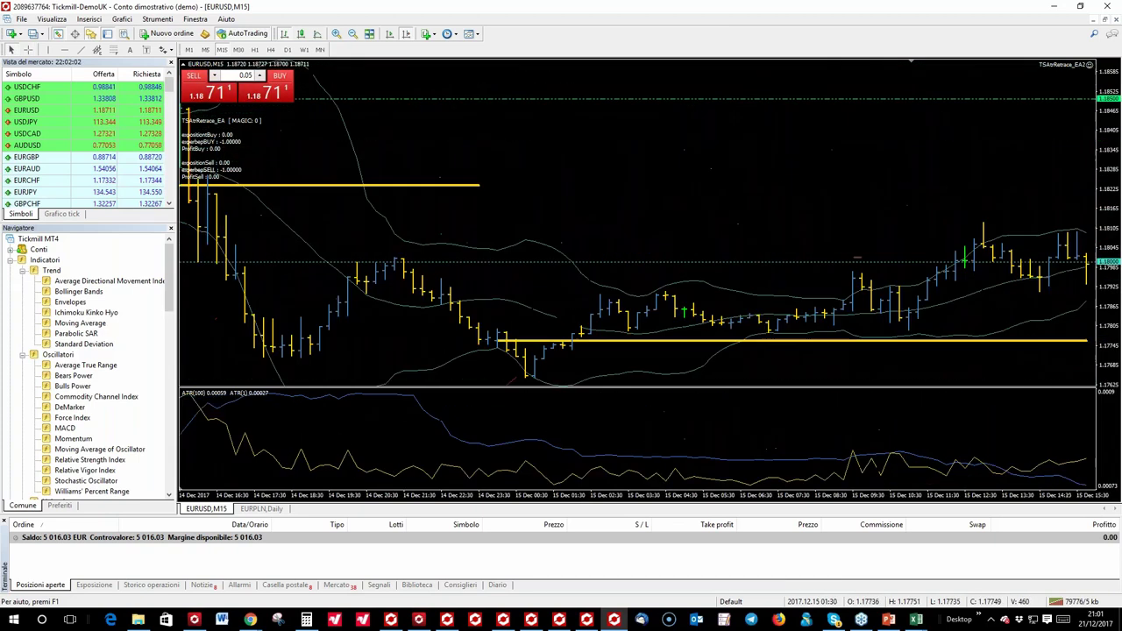
{"action": "scroll", "coordinate": [805, 187], "scroll_direction": "up", "scroll_amount": 10}
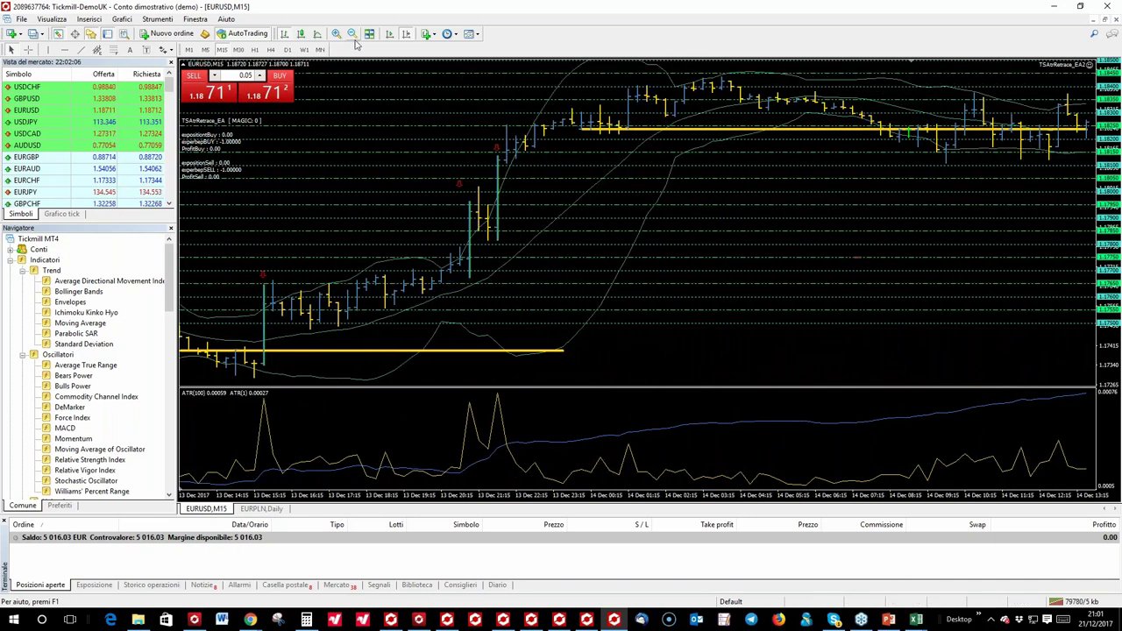
{"action": "left_click_drag", "start_coordinate": [1103, 164], "coordinate": [1110, 239]}
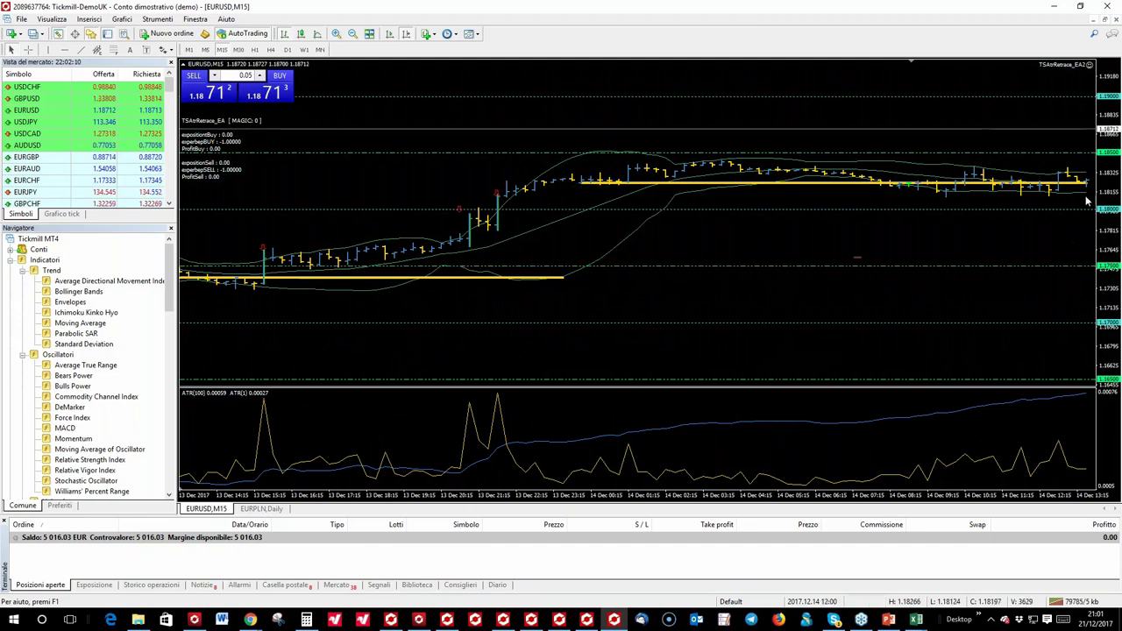
{"action": "left_click_drag", "start_coordinate": [1109, 200], "coordinate": [1111, 145]}
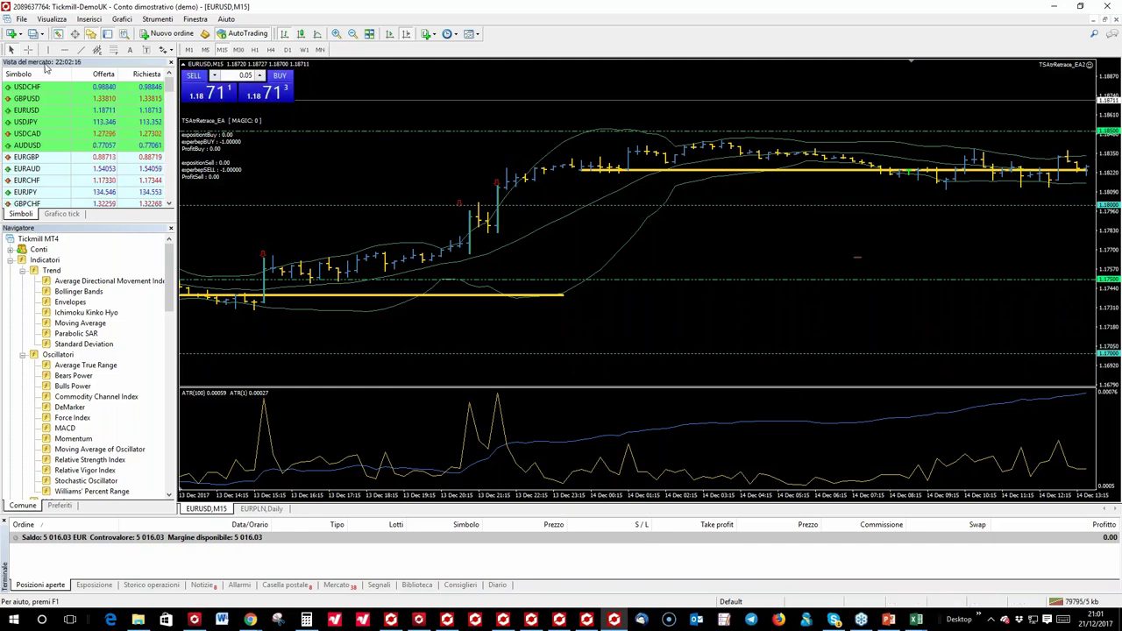
{"action": "middle_click", "coordinate": [254, 263]}
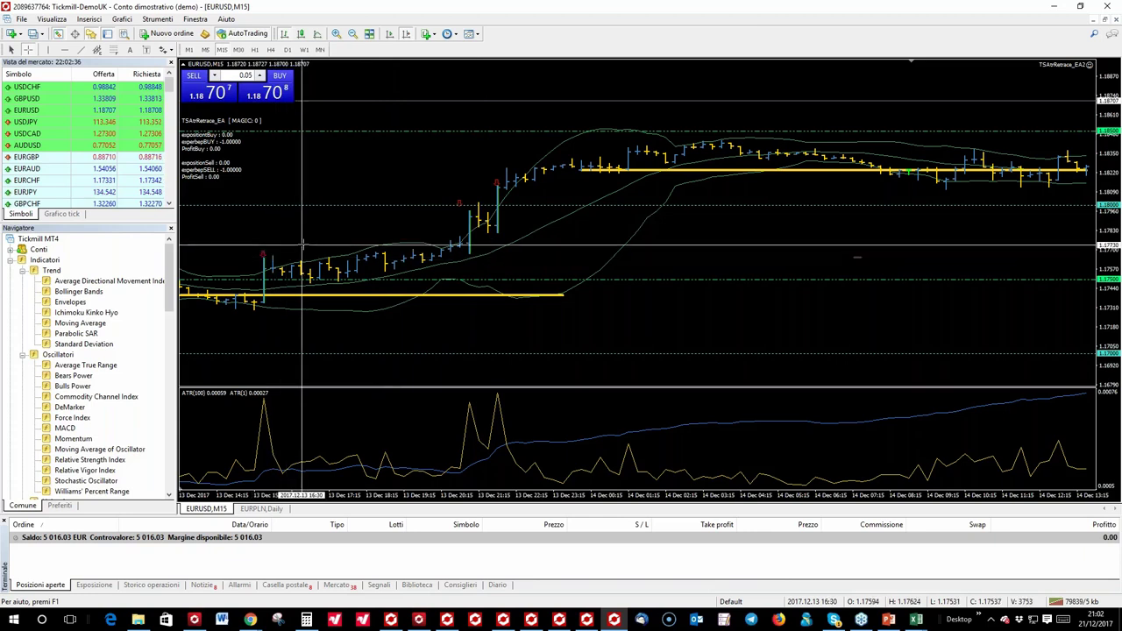
Switch to the MM gestione del rischio in pips 1 workbook in Excel and set both CAPITALE and MARGINE PIPS to 1000
{"action": "mouse_move", "coordinate": [914, 621]}
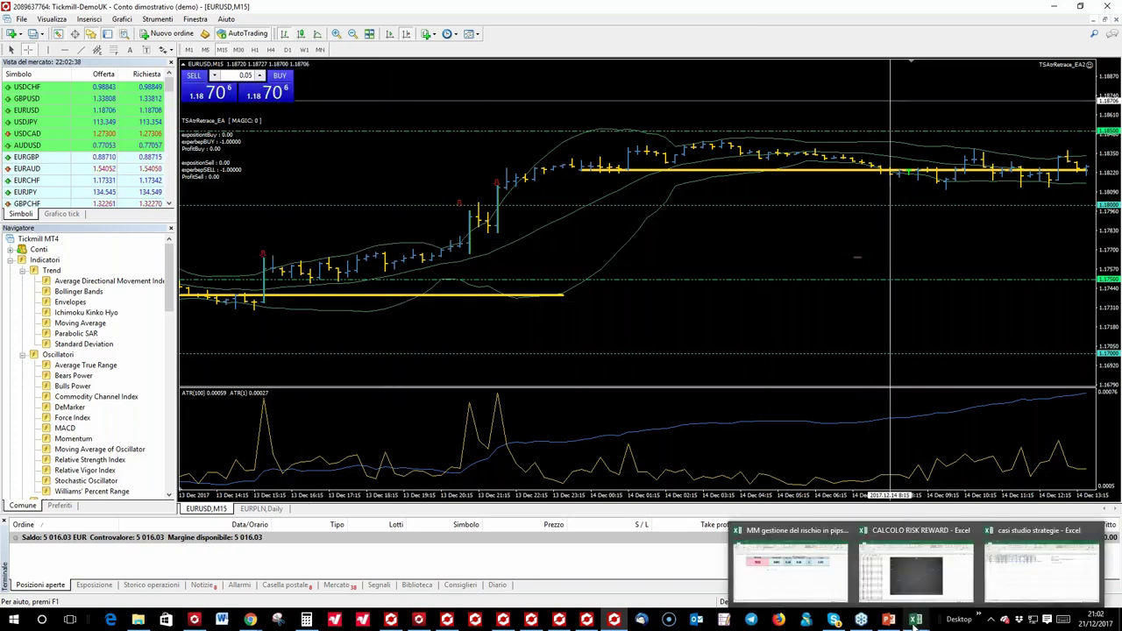
{"action": "left_click", "coordinate": [786, 568]}
{"action": "left_click", "coordinate": [303, 228]}
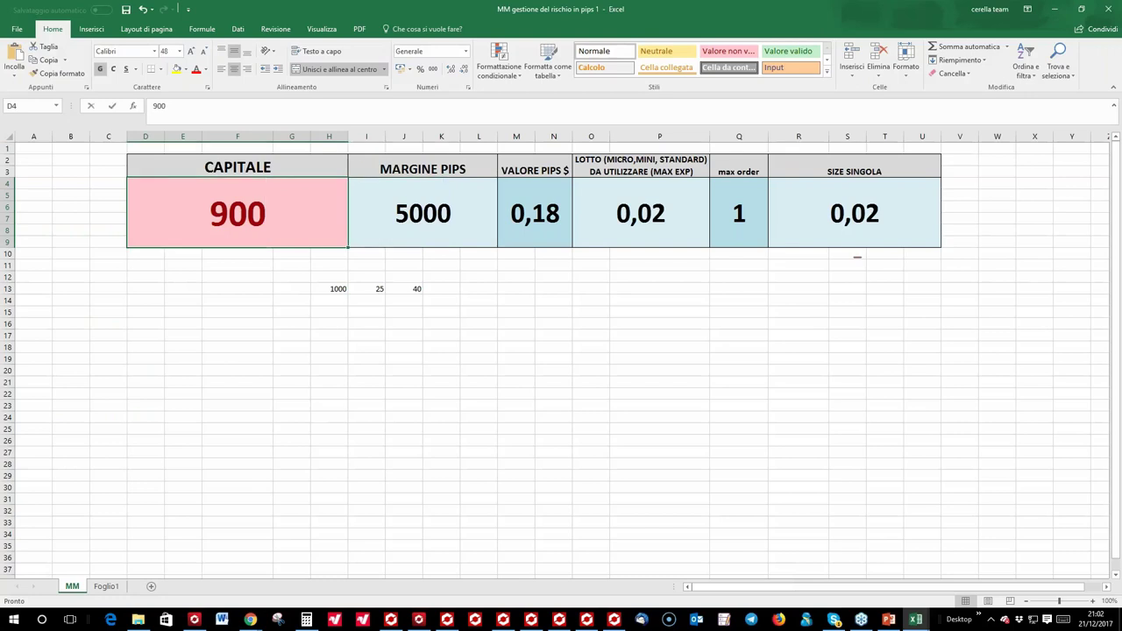
{"action": "type", "text": "1000"}
{"action": "key", "text": "Tab"}
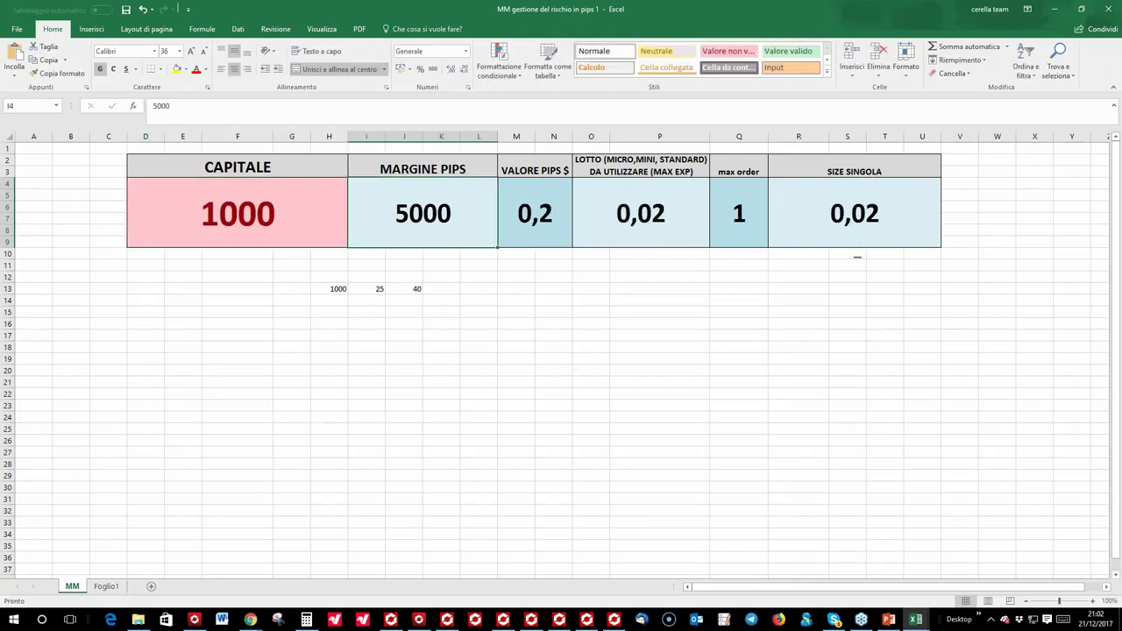
{"action": "key", "text": "Left"}
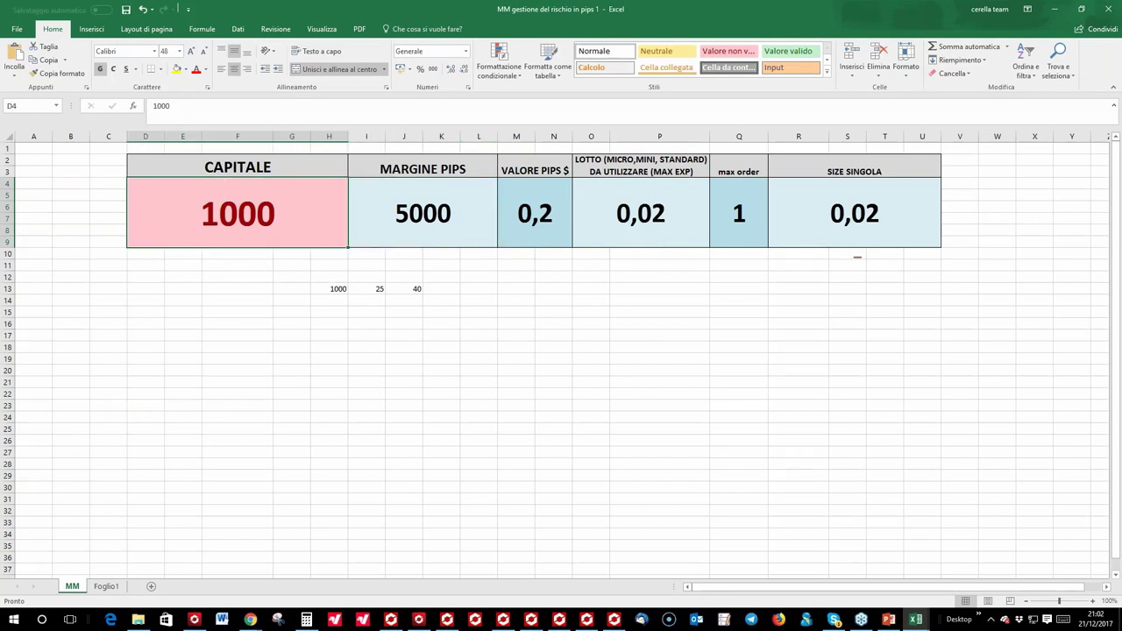
{"action": "key", "text": "Right"}
{"action": "type", "text": "1000"}
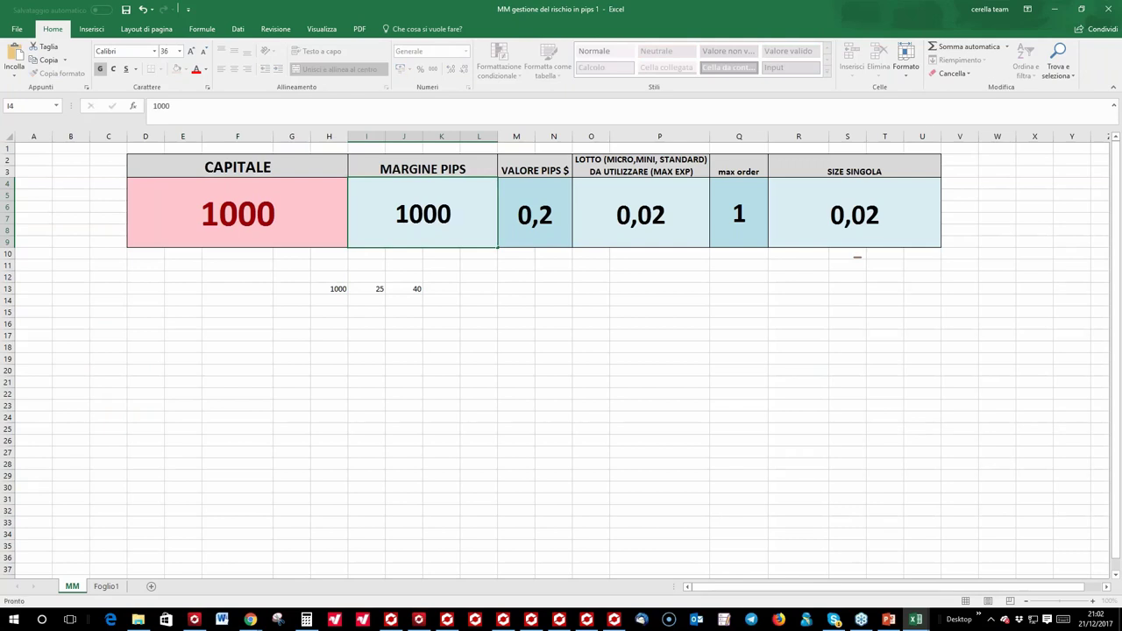
{"action": "key", "text": "Return"}
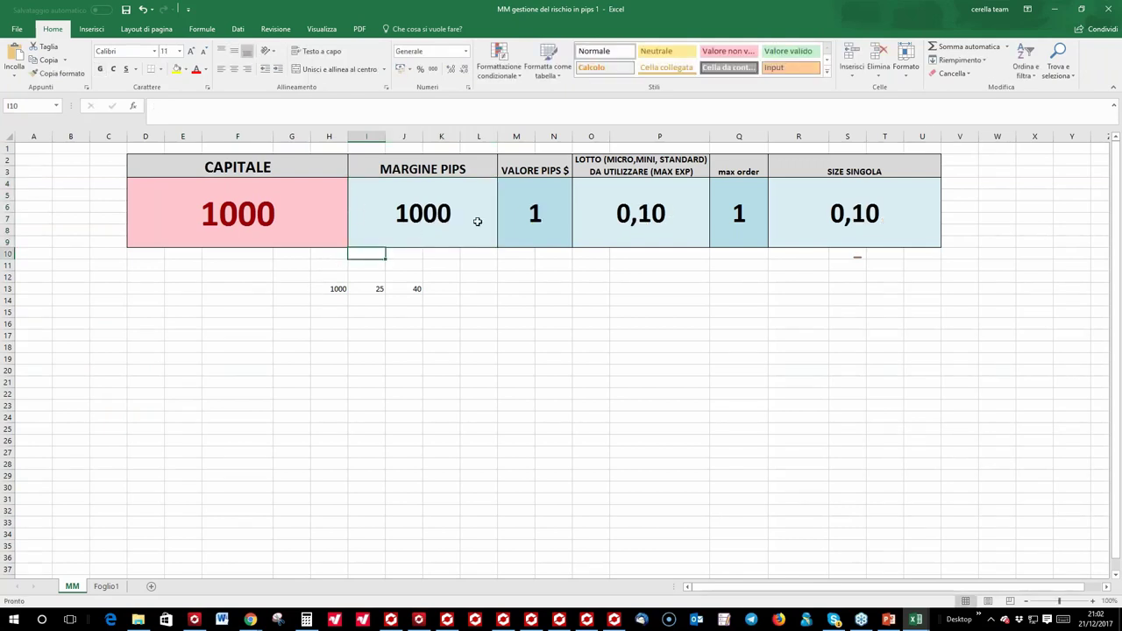
Set the max order value to 3 in the money management table
{"action": "left_click", "coordinate": [757, 212]}
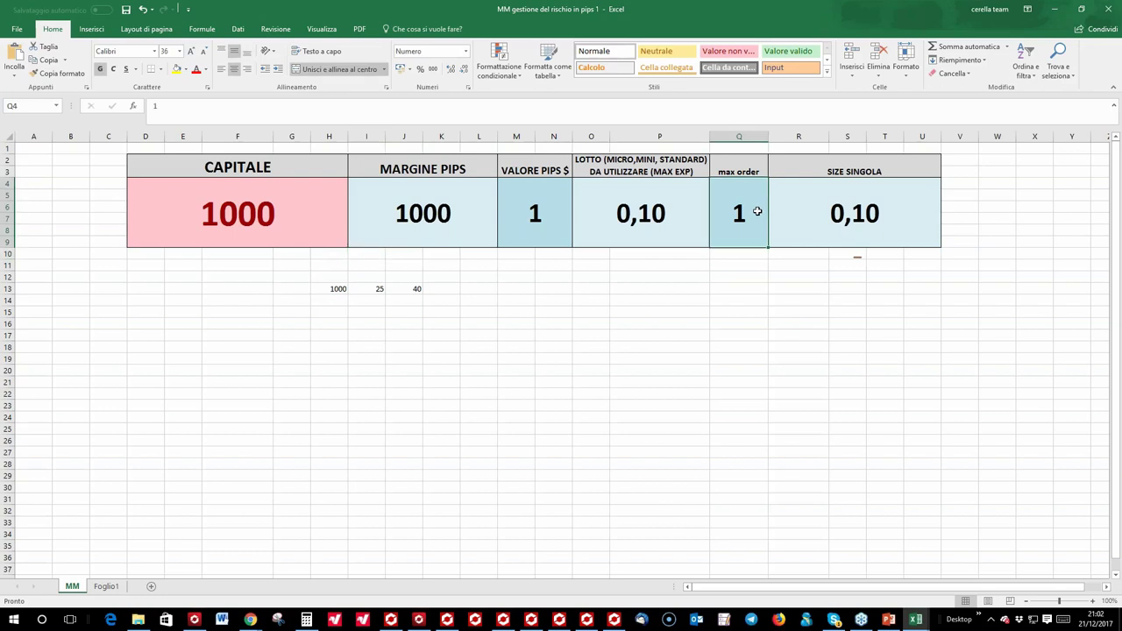
{"action": "type", "text": "3"}
{"action": "left_click", "coordinate": [738, 288]}
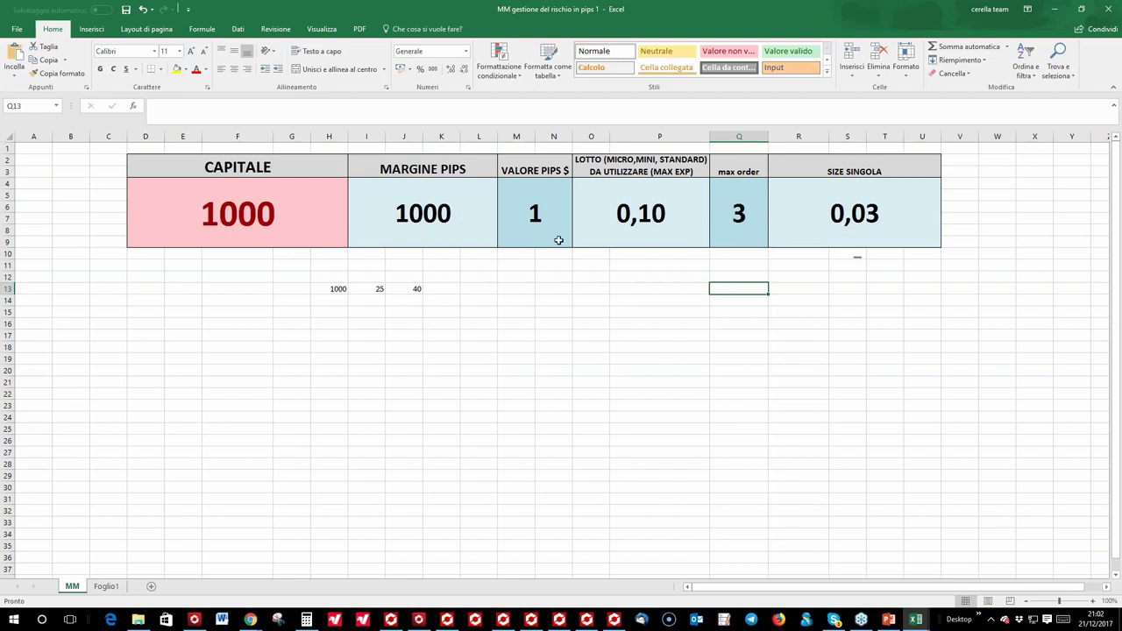
Switch to the Tickmill-DemoUK terminal, compare the 13 and 14 December signals, and inspect the 13 December 15:30 bar with the crosshair
{"action": "left_click", "coordinate": [613, 620]}
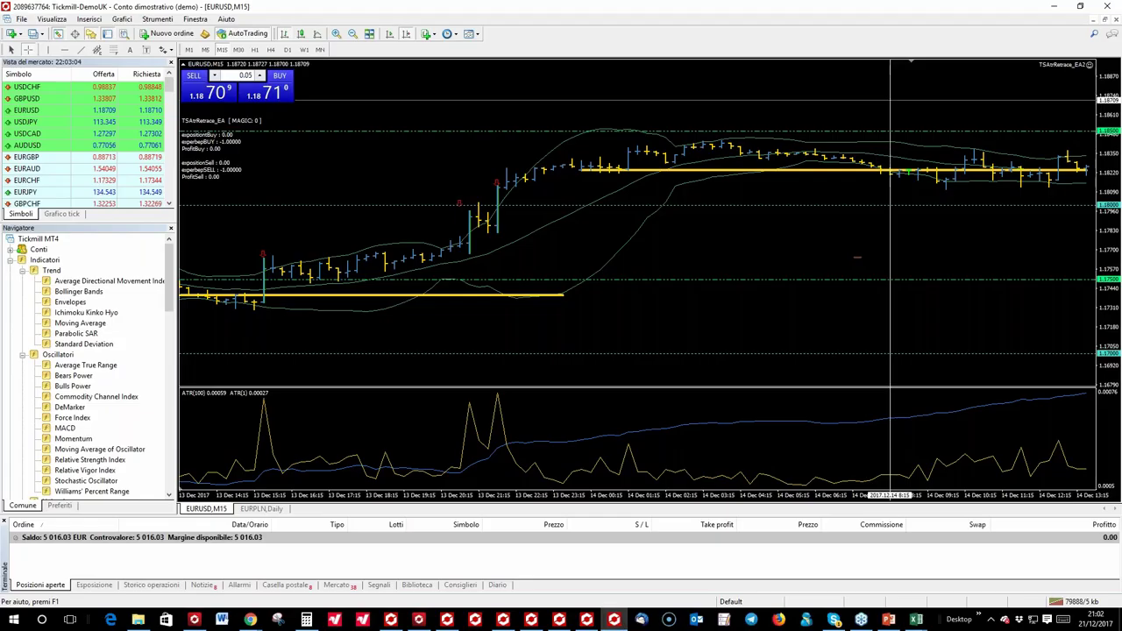
{"action": "mouse_move", "coordinate": [285, 266]}
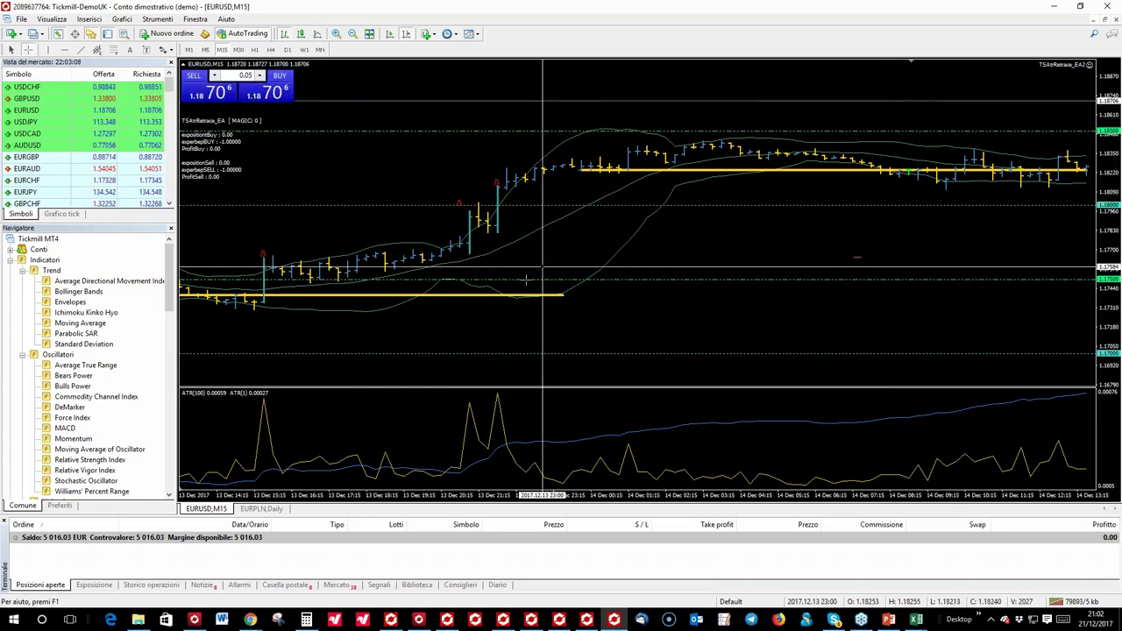
{"action": "left_click_drag", "start_coordinate": [884, 116], "coordinate": [775, 116]}
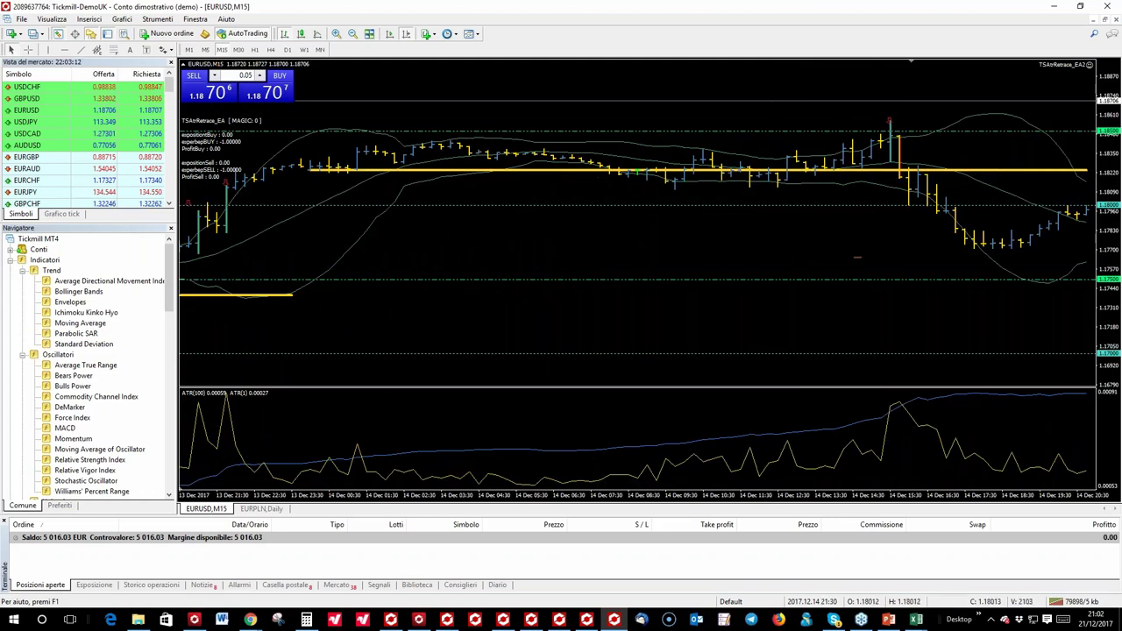
{"action": "left_click_drag", "start_coordinate": [553, 119], "coordinate": [695, 164]}
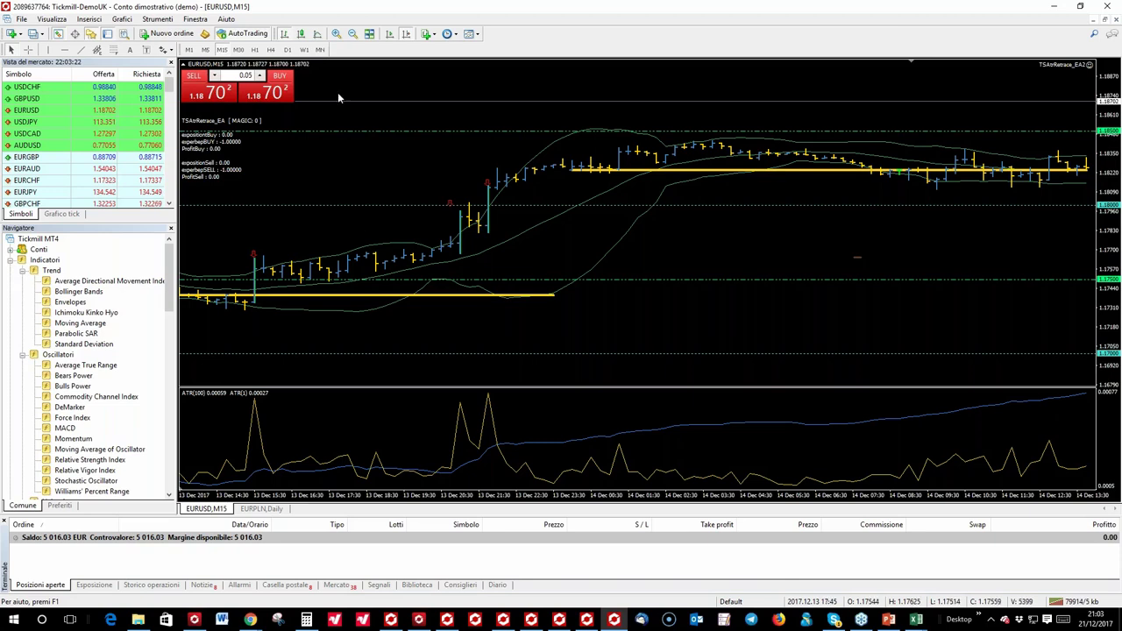
{"action": "middle_click", "coordinate": [255, 263]}
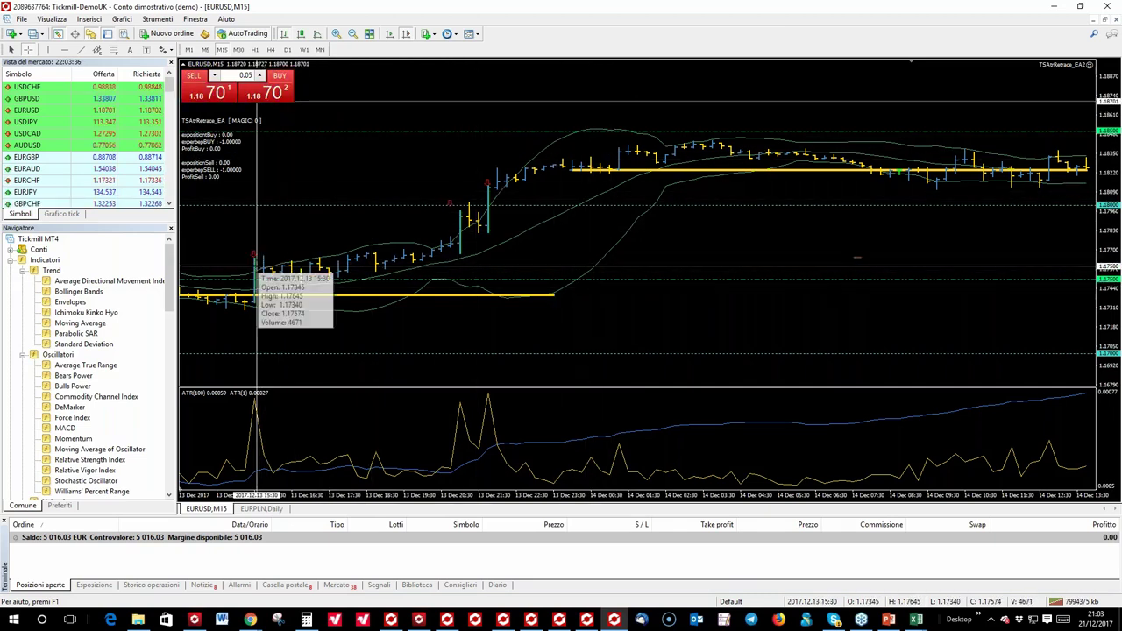
Switch to the casi studio strategie workbook in Excel and review the 13 December trades and their DD values in RITORNO ALL'OPEN
{"action": "left_click", "coordinate": [916, 619]}
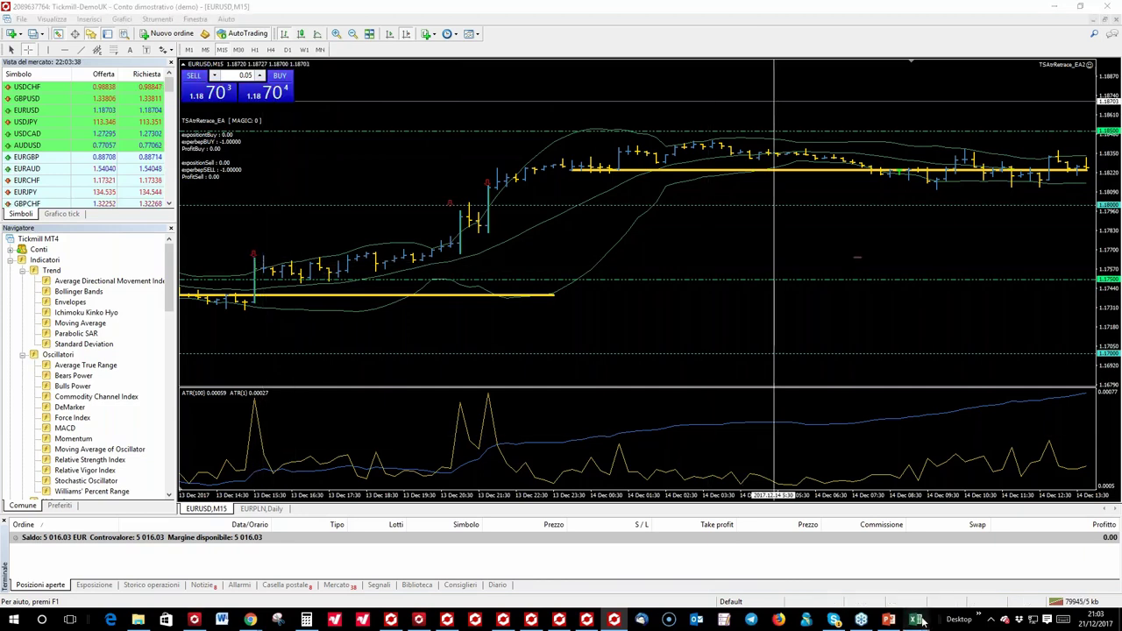
{"action": "left_click", "coordinate": [1030, 555]}
{"action": "left_click", "coordinate": [50, 182]}
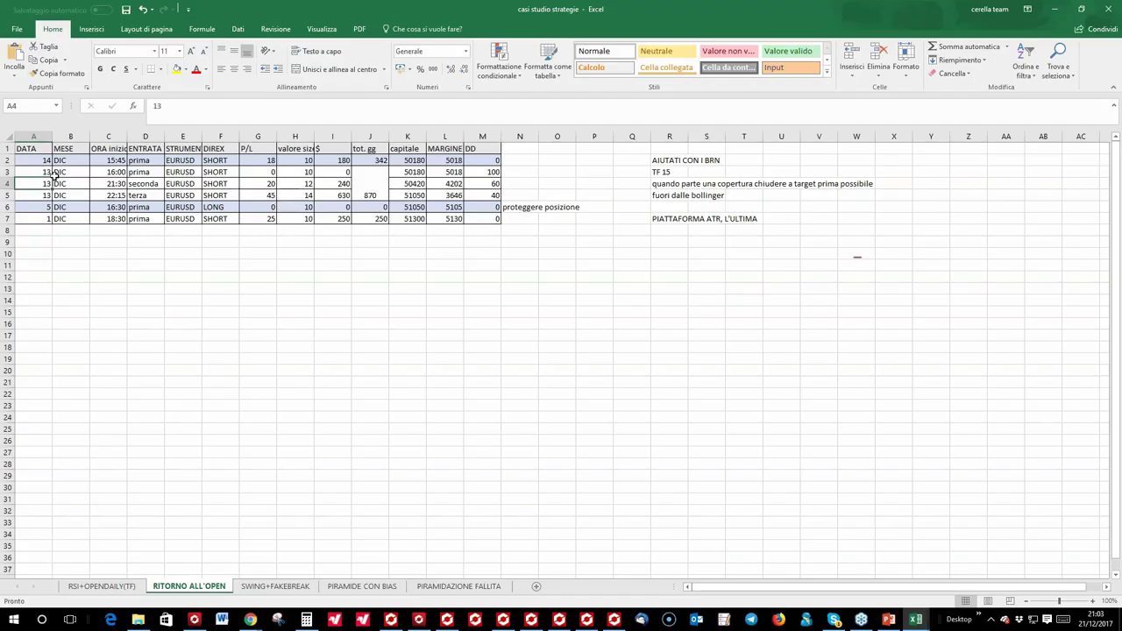
{"action": "left_click", "coordinate": [496, 174]}
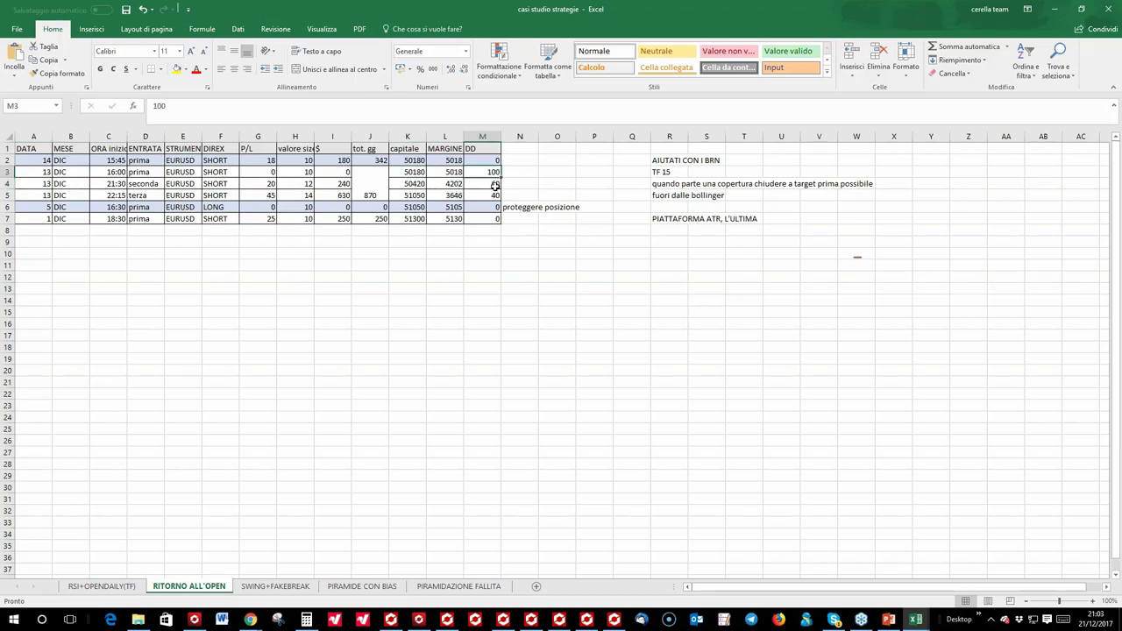
Check the 13 December signals in the Tickmill-DemoUK terminal, and return to the casi studio strategie workbook in Excel at the 22:15 trade
{"action": "left_click", "coordinate": [1055, 8]}
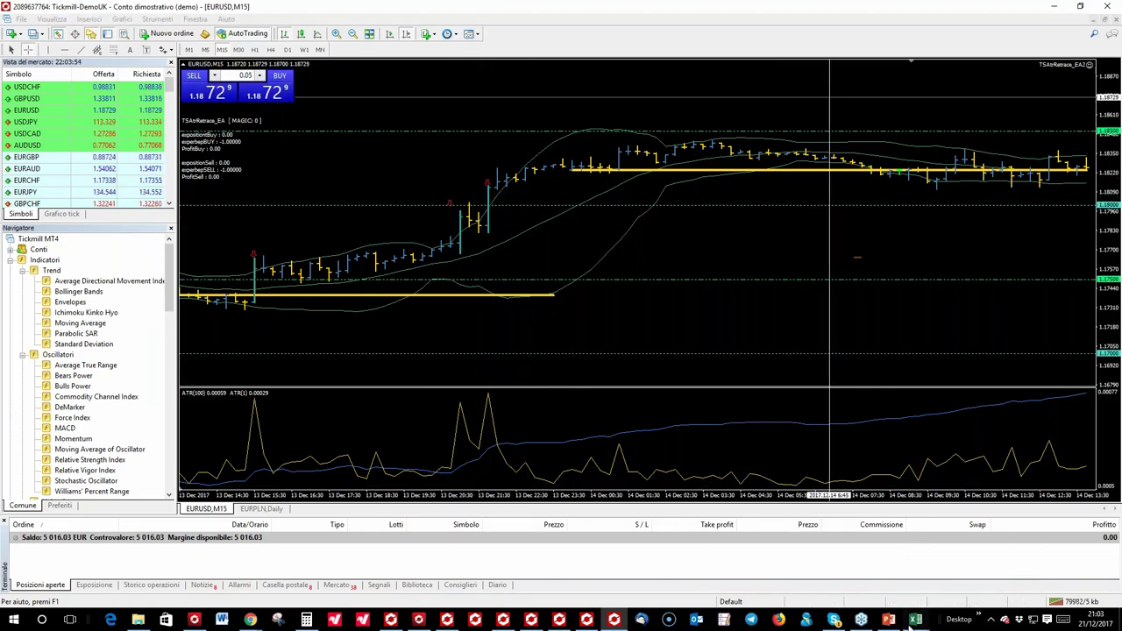
{"action": "mouse_move", "coordinate": [916, 620]}
{"action": "left_click", "coordinate": [1004, 582]}
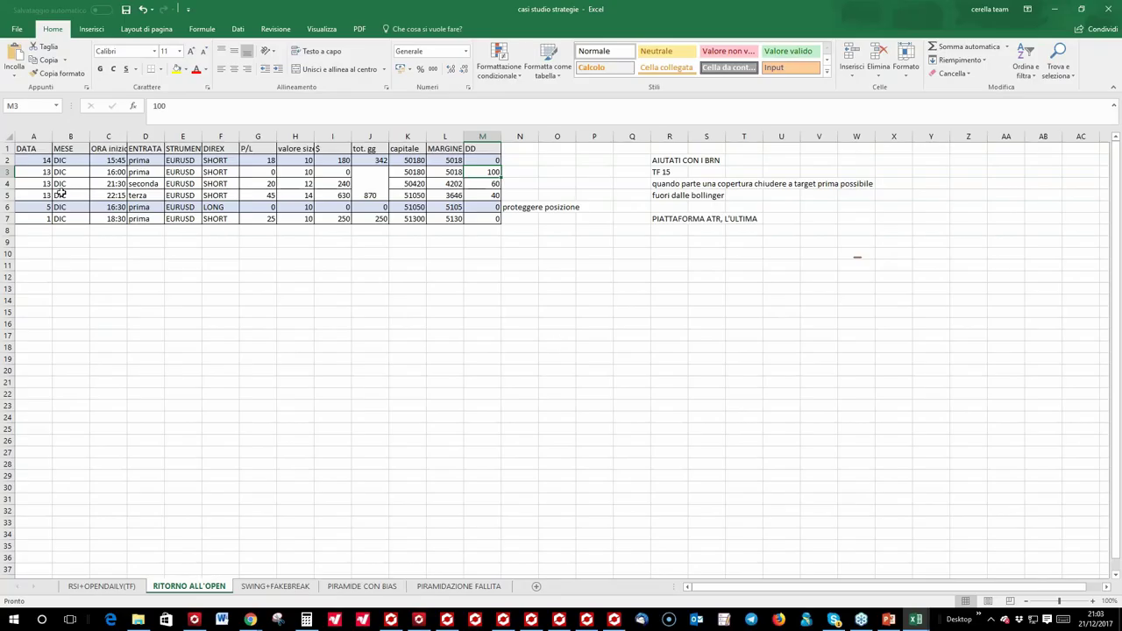
{"action": "left_click", "coordinate": [61, 193]}
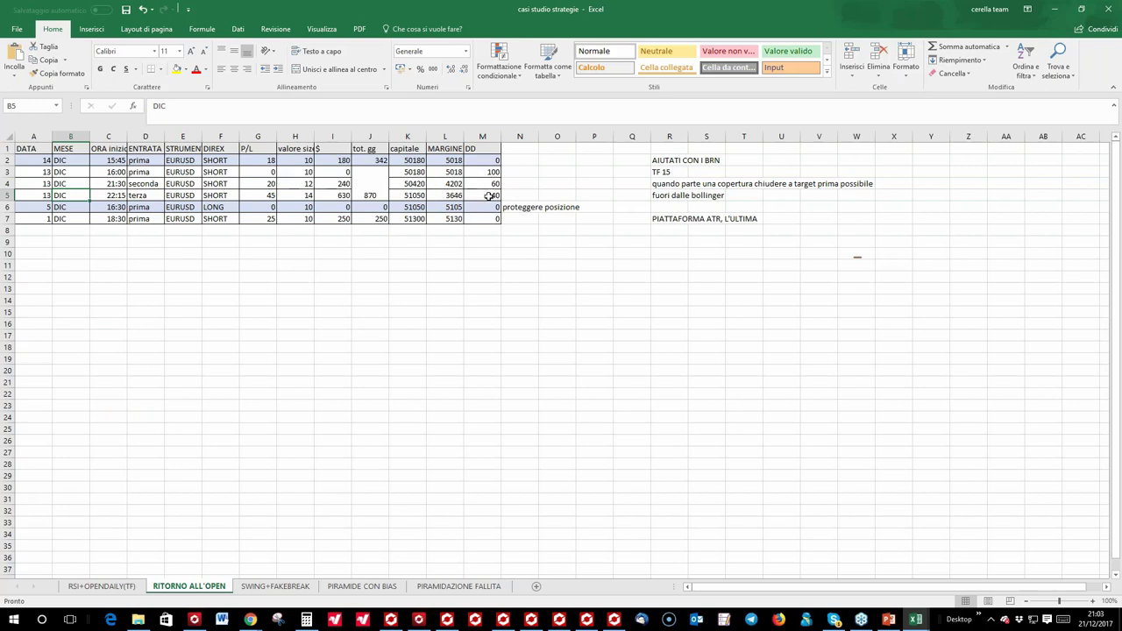
Switch to the Tickmill-DemoUK terminal and follow EURUSD M15 from the 13 December signals to the "chiusura operazioni" mark, inspecting it with the crosshair
{"action": "left_click", "coordinate": [1054, 9]}
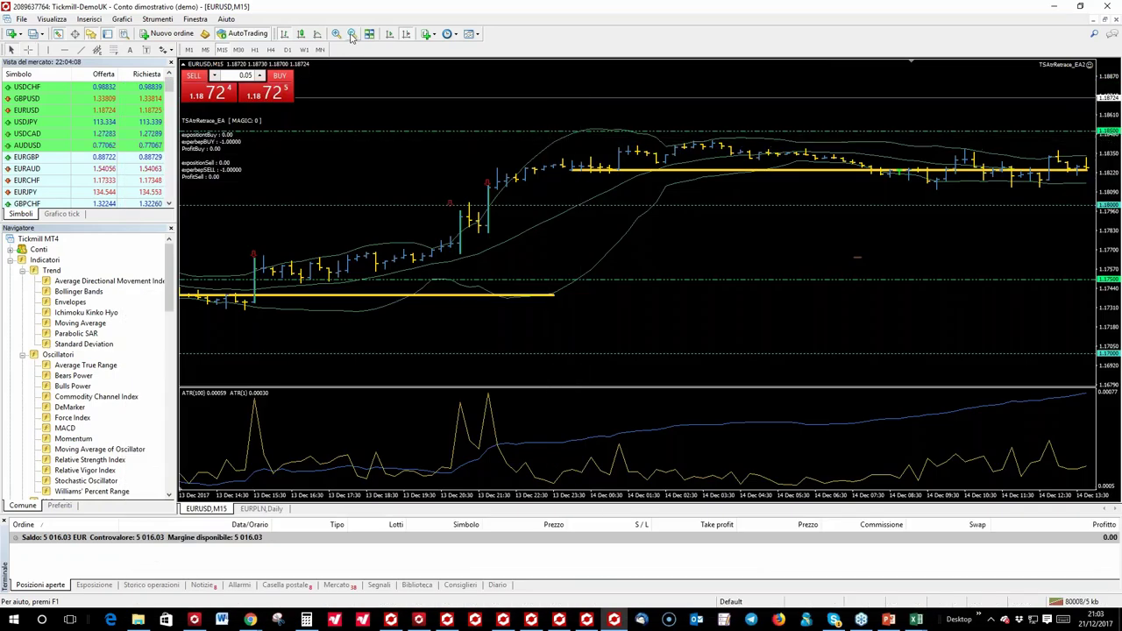
{"action": "scroll", "coordinate": [533, 126], "scroll_direction": "down", "scroll_amount": 5}
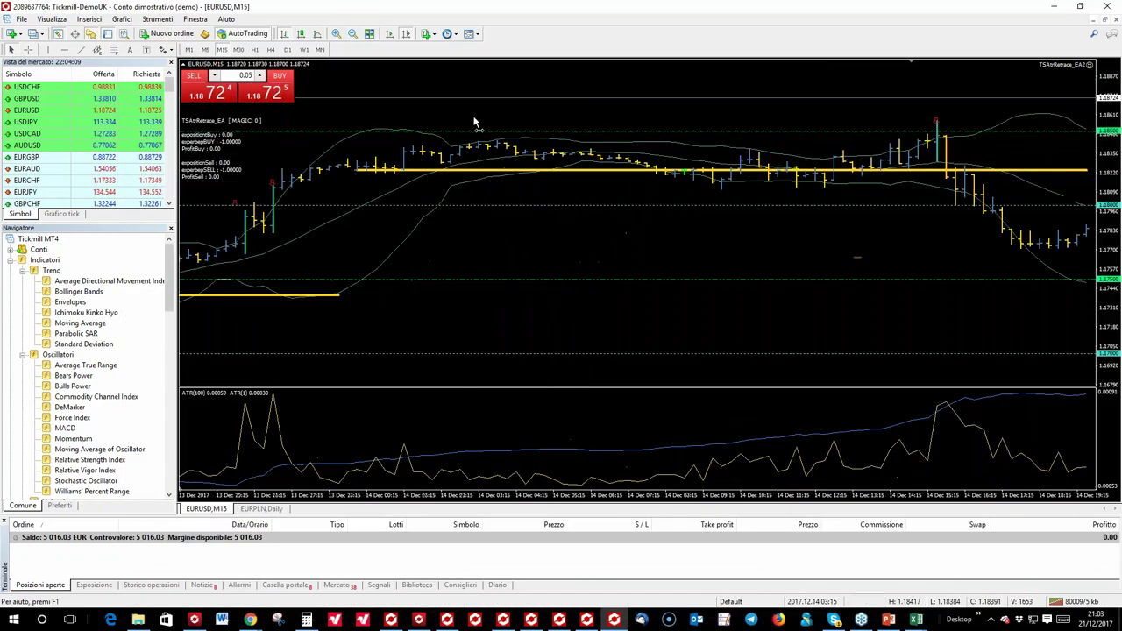
{"action": "left_click", "coordinate": [352, 33]}
{"action": "scroll", "coordinate": [369, 85], "scroll_direction": "up", "scroll_amount": 4}
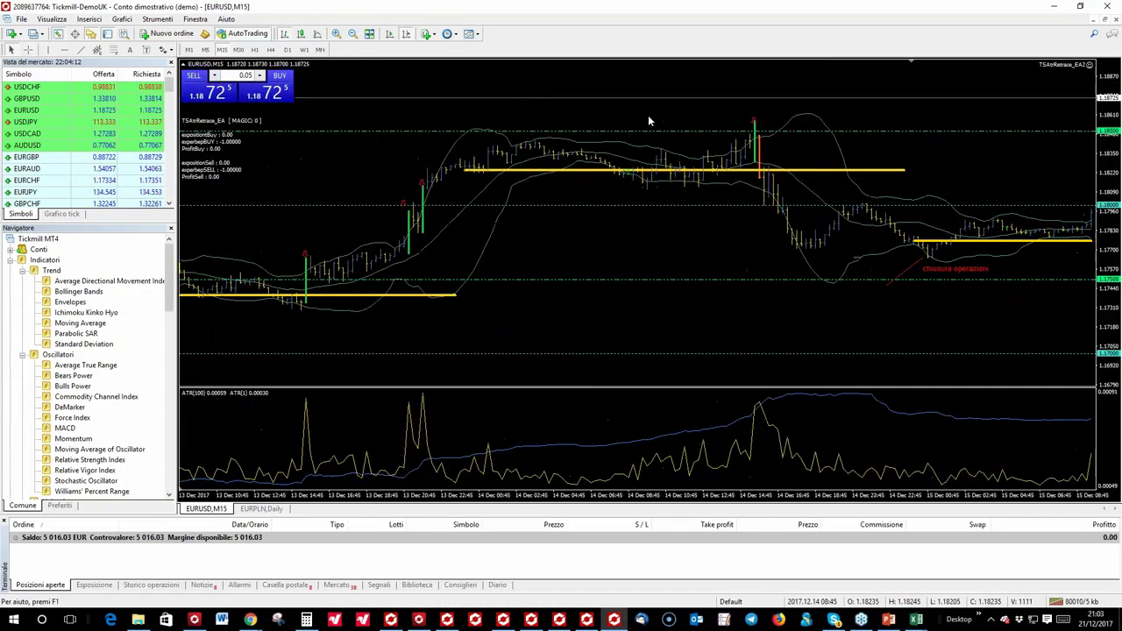
{"action": "left_click", "coordinate": [29, 49]}
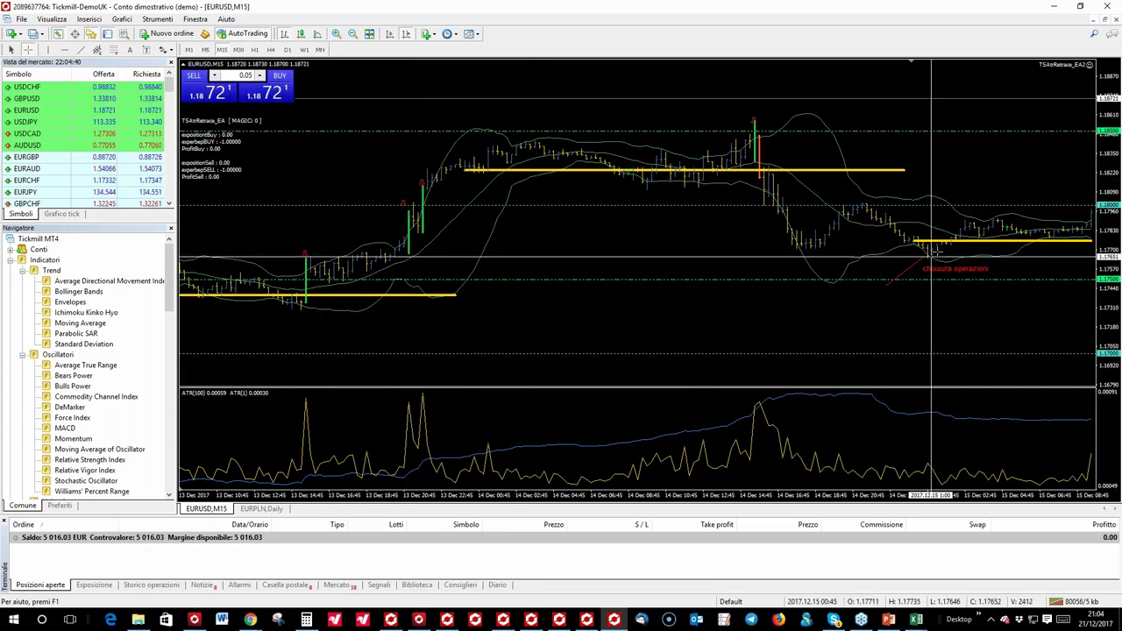
Switch to the casi studio strategie workbook in Excel and review the daily total, $ and P/L cells of the 13 December trades
{"action": "mouse_move", "coordinate": [916, 621]}
{"action": "left_click", "coordinate": [1021, 579]}
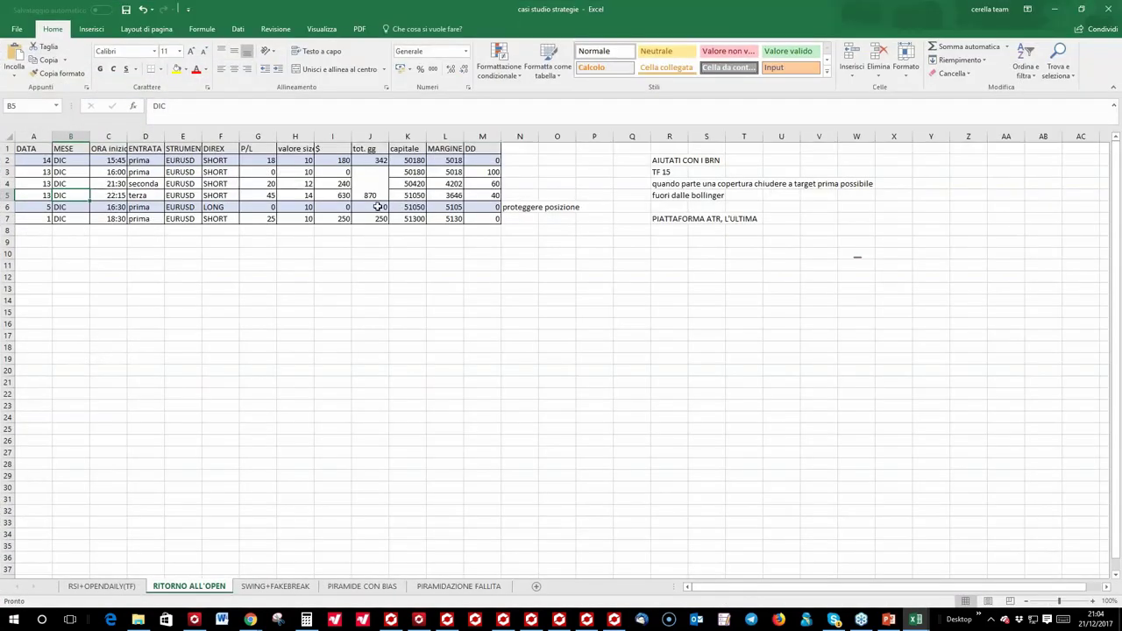
{"action": "left_click", "coordinate": [375, 173]}
{"action": "left_click", "coordinate": [330, 173]}
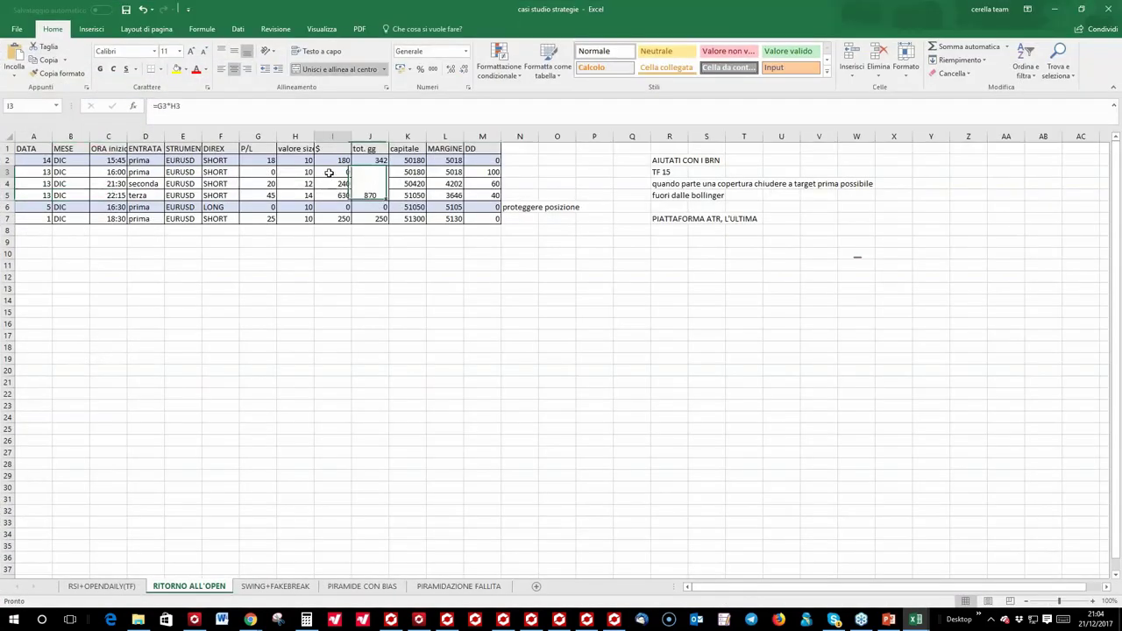
{"action": "left_click", "coordinate": [328, 184]}
{"action": "left_click", "coordinate": [327, 195]}
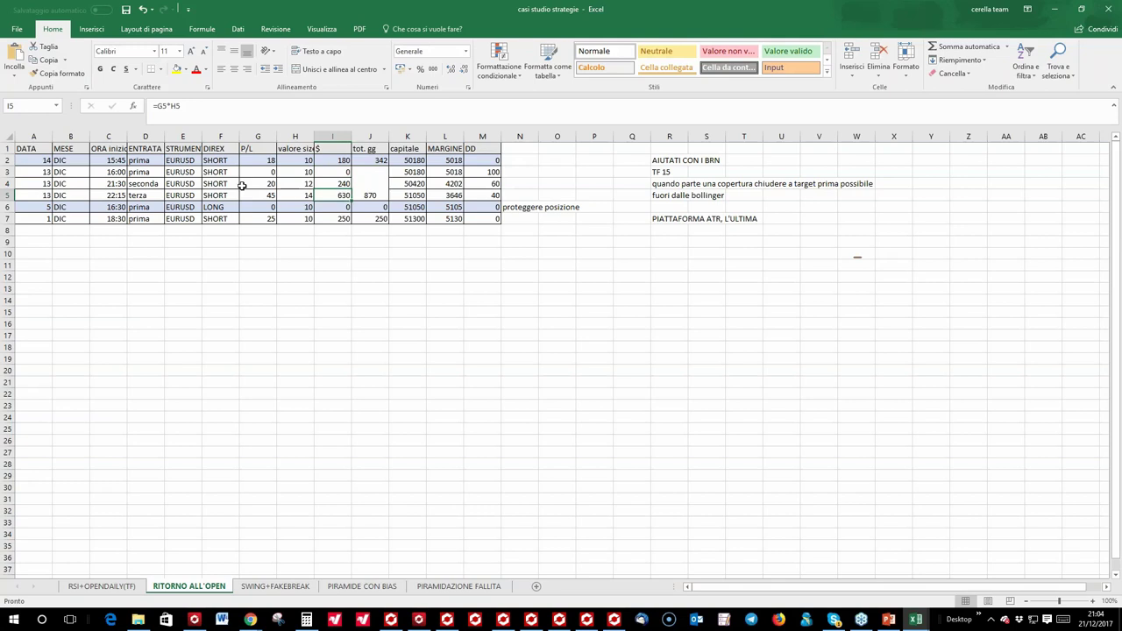
{"action": "left_click", "coordinate": [260, 183]}
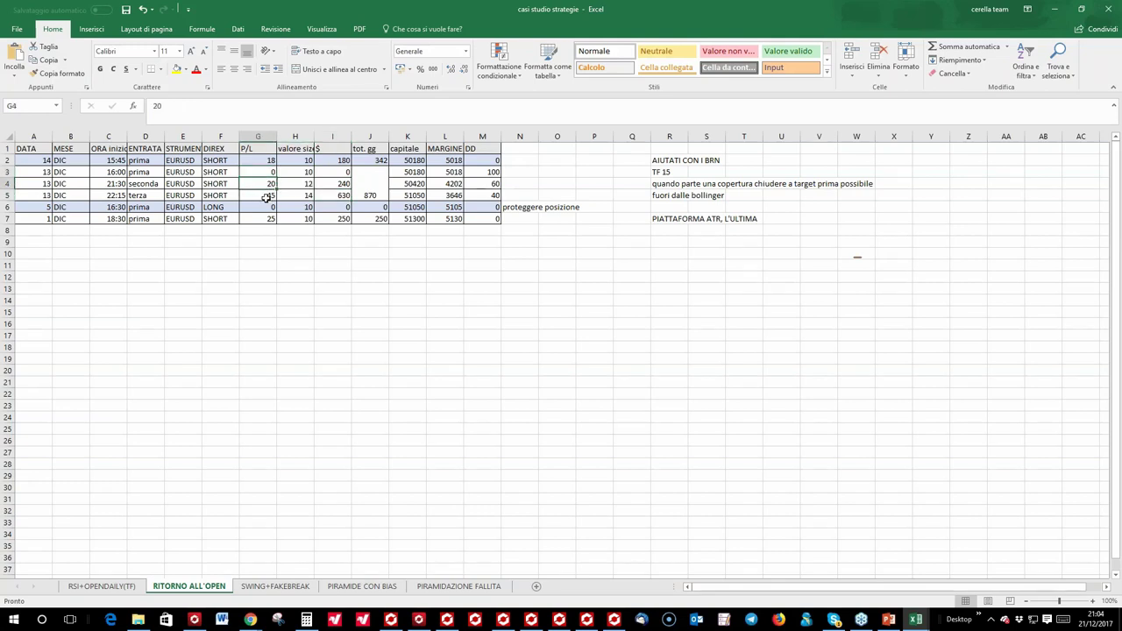
Check the P/L of the third 13 December trade and examine the 13–14 December period on the EURUSD M15 chart with the crosshair
{"action": "left_click", "coordinate": [261, 197]}
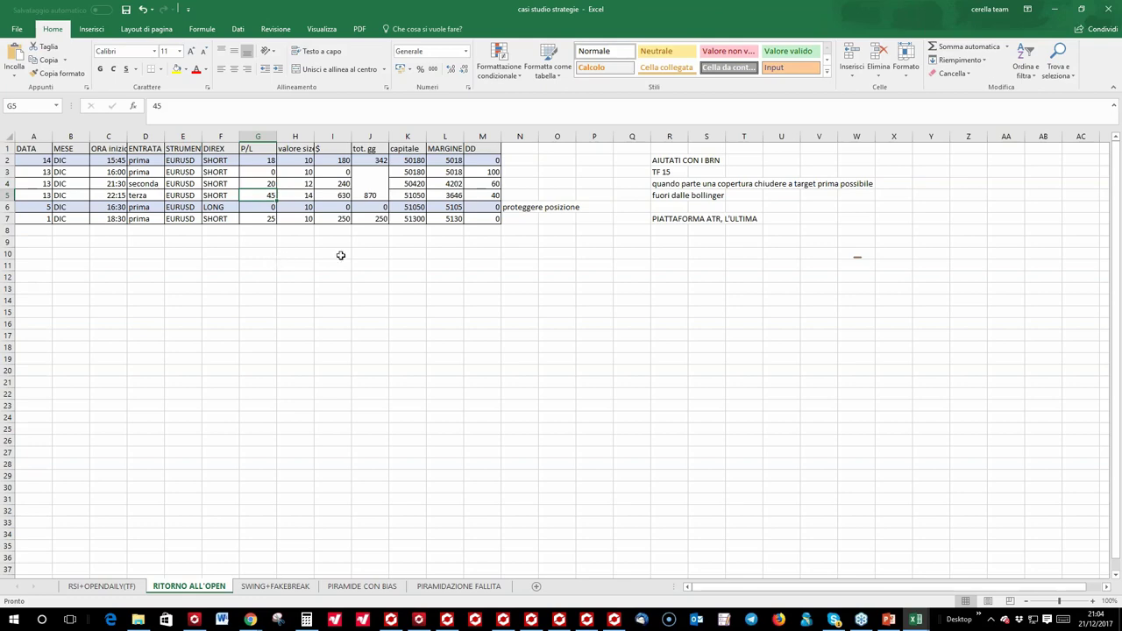
{"action": "left_click", "coordinate": [1055, 9]}
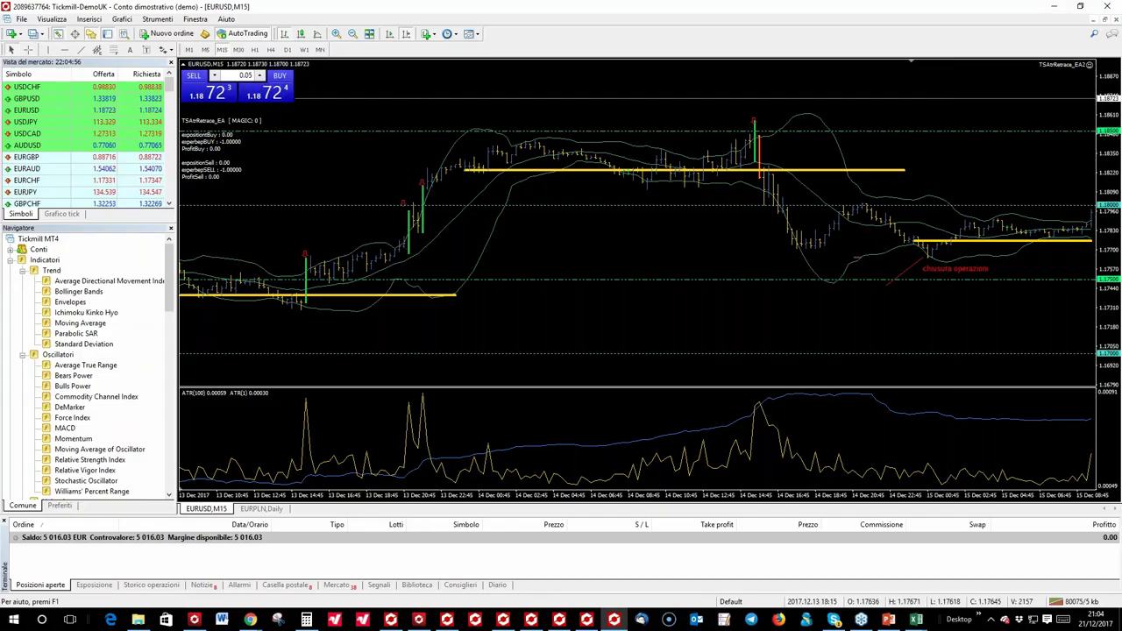
{"action": "scroll", "coordinate": [360, 196], "scroll_direction": "up", "scroll_amount": 3}
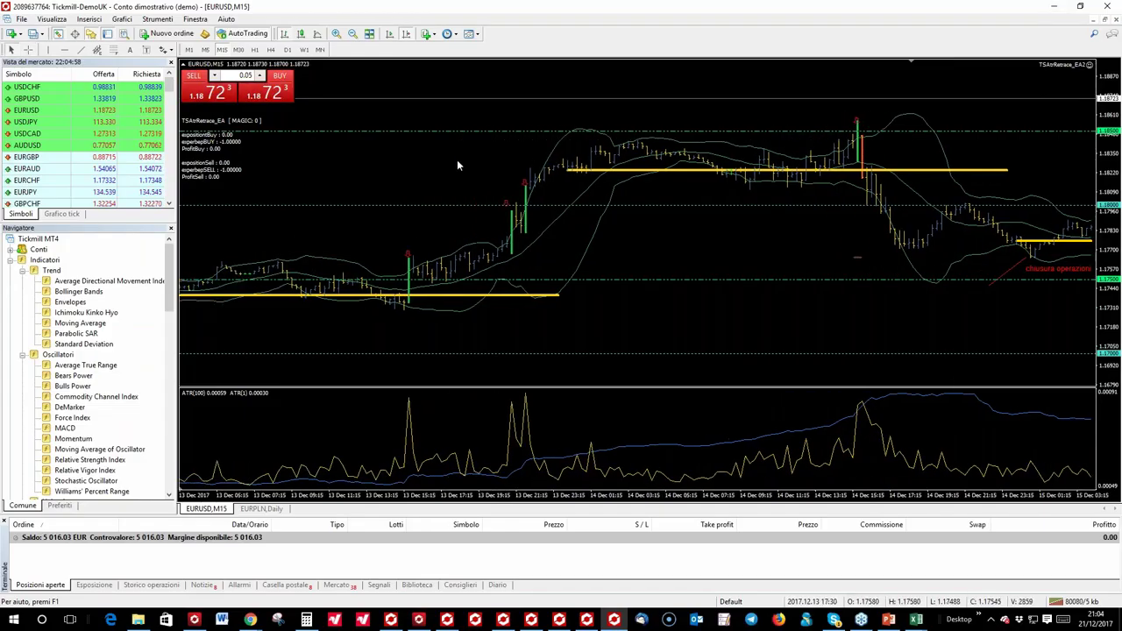
{"action": "scroll", "coordinate": [578, 134], "scroll_direction": "down", "scroll_amount": 3}
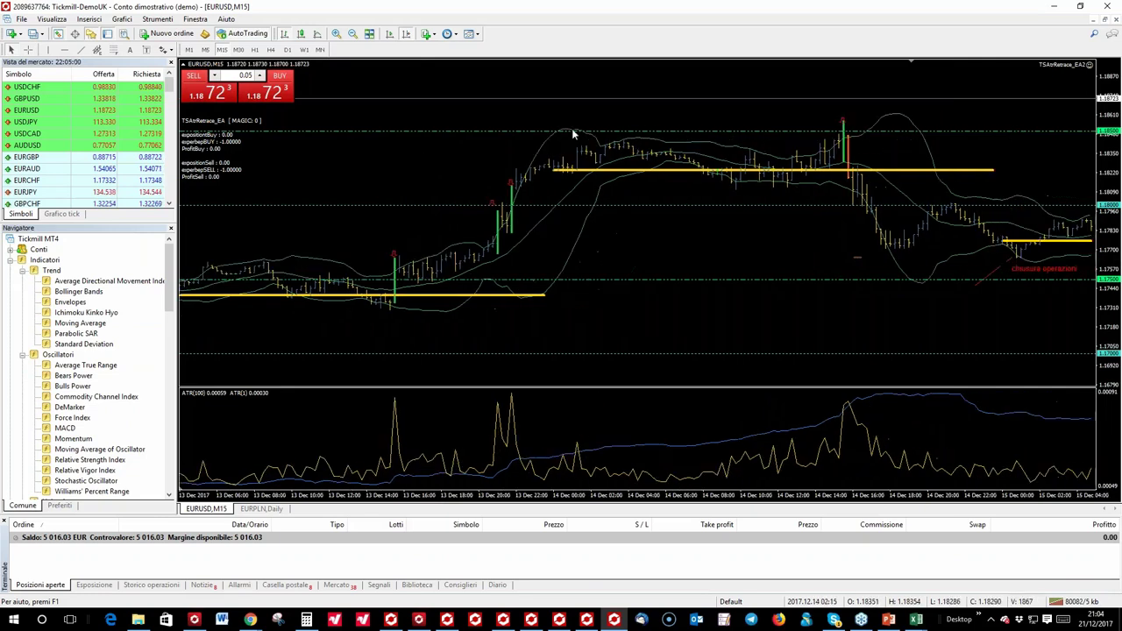
{"action": "scroll", "coordinate": [572, 128], "scroll_direction": "down", "scroll_amount": 3}
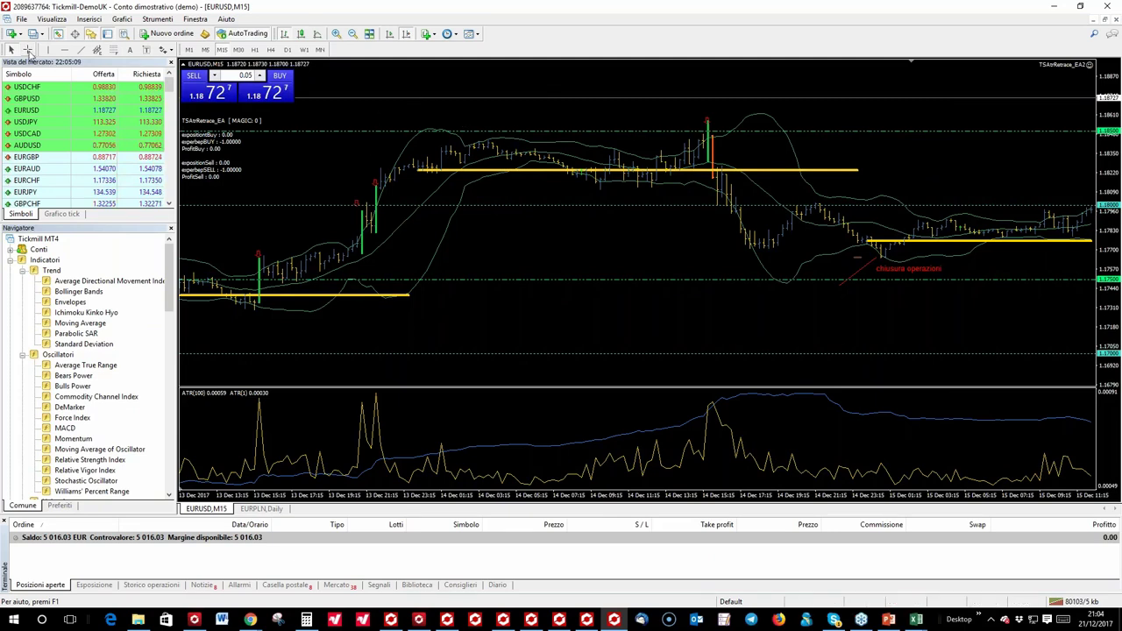
{"action": "middle_click", "coordinate": [388, 176]}
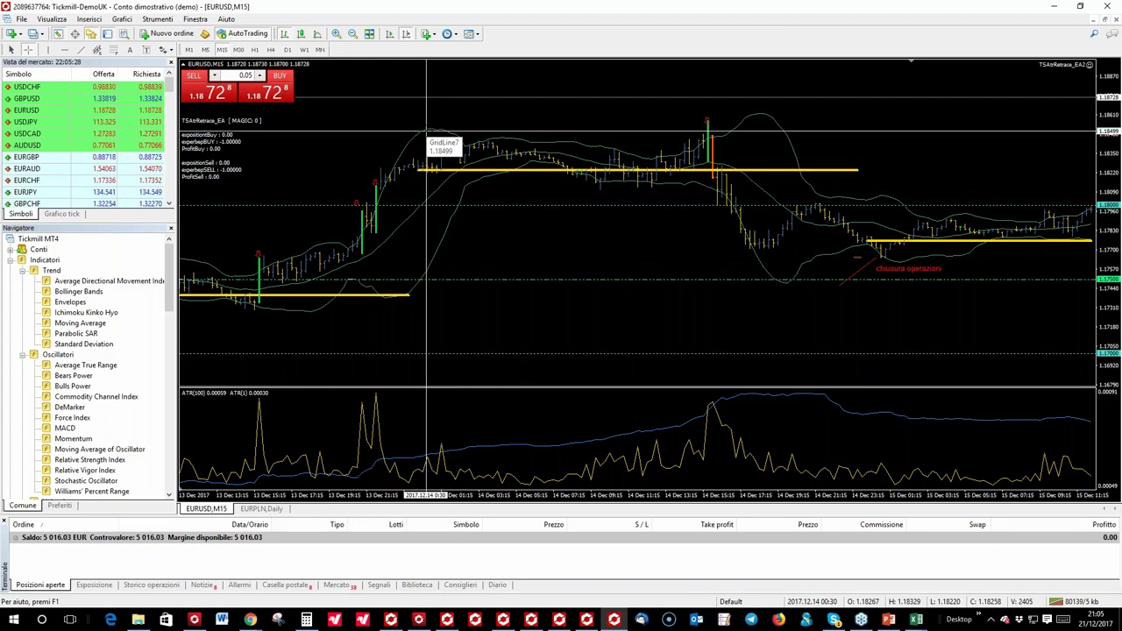
{"action": "key", "text": "Escape"}
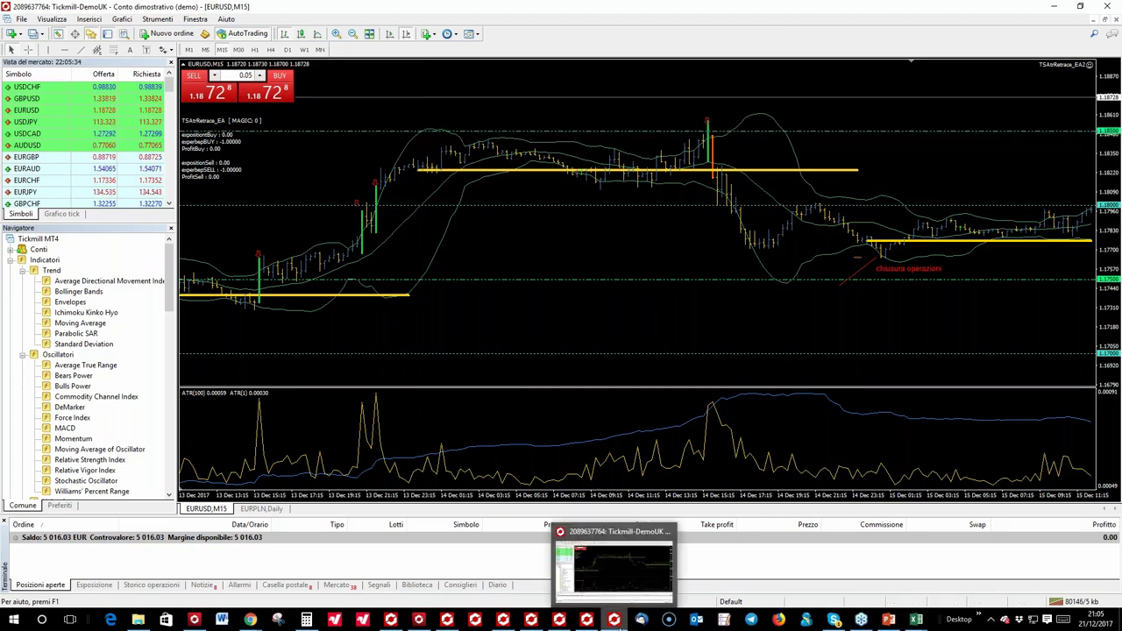
Switch to the MetaTrader terminal with the BTCUSD H1 chart and view the TSProfitTerminal_EA profit and loss inputs without changing them
{"action": "left_click", "coordinate": [613, 621]}
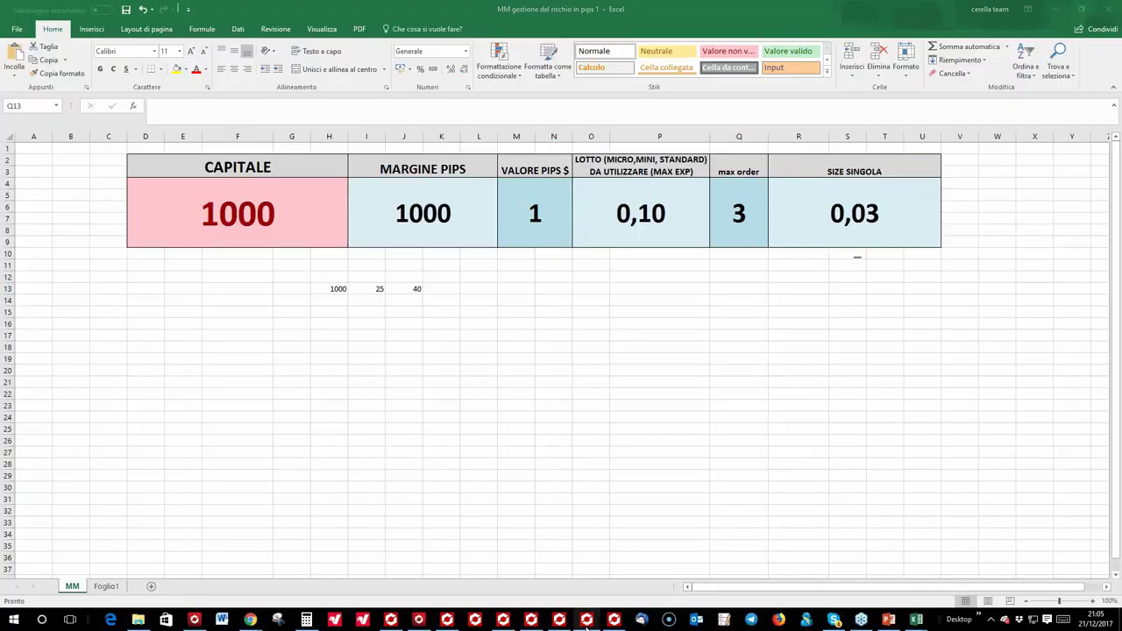
{"action": "left_click", "coordinate": [587, 620]}
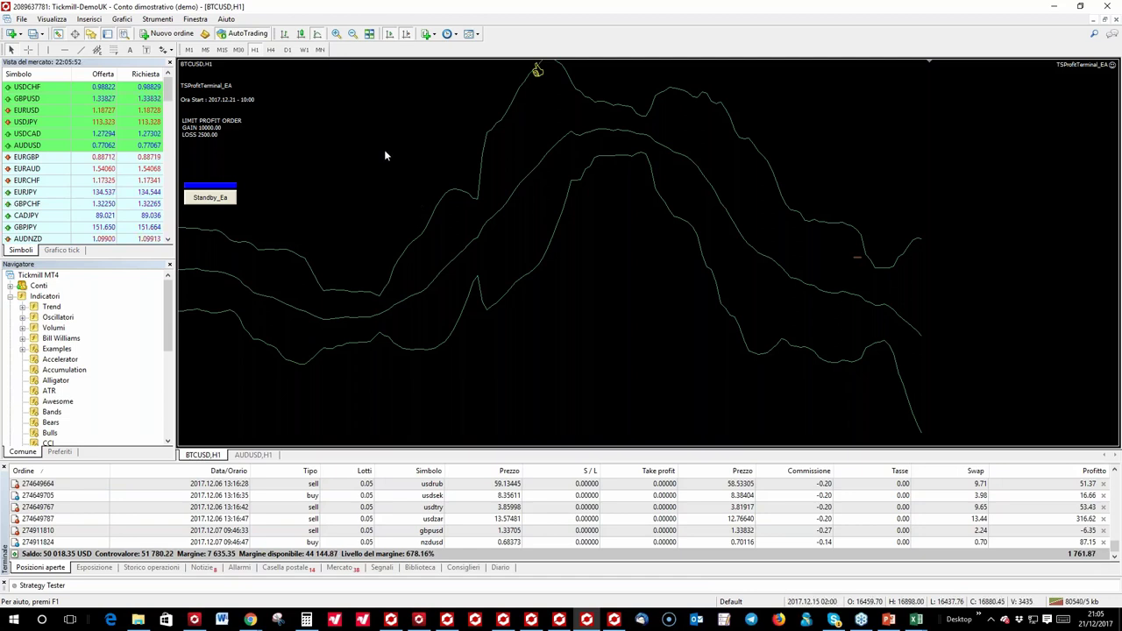
{"action": "key", "text": "F7"}
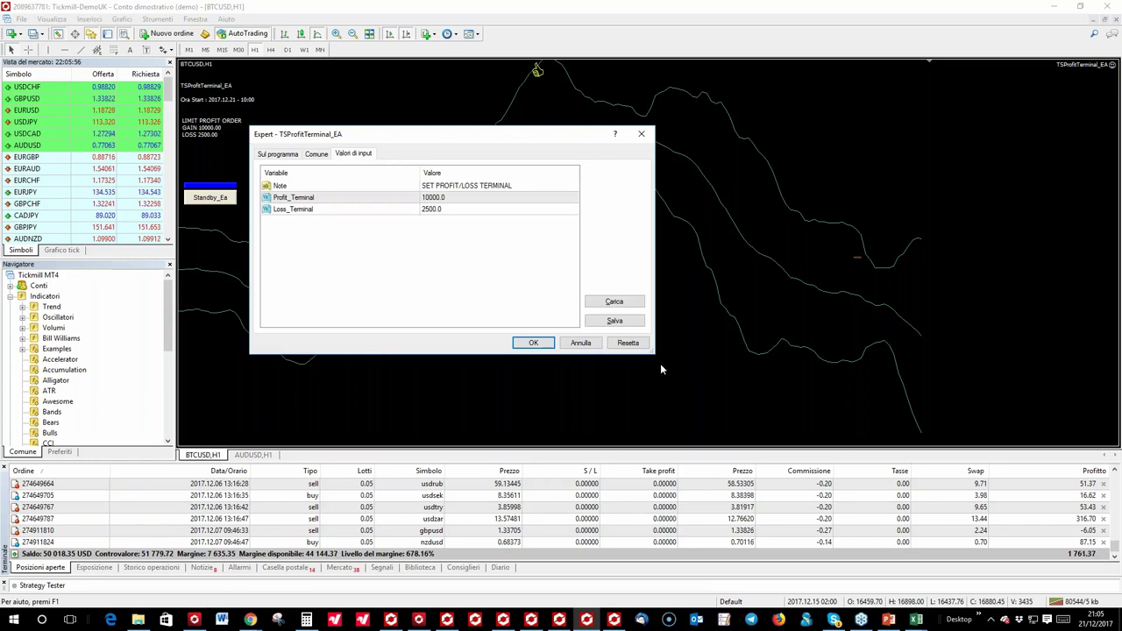
{"action": "left_click", "coordinate": [440, 210]}
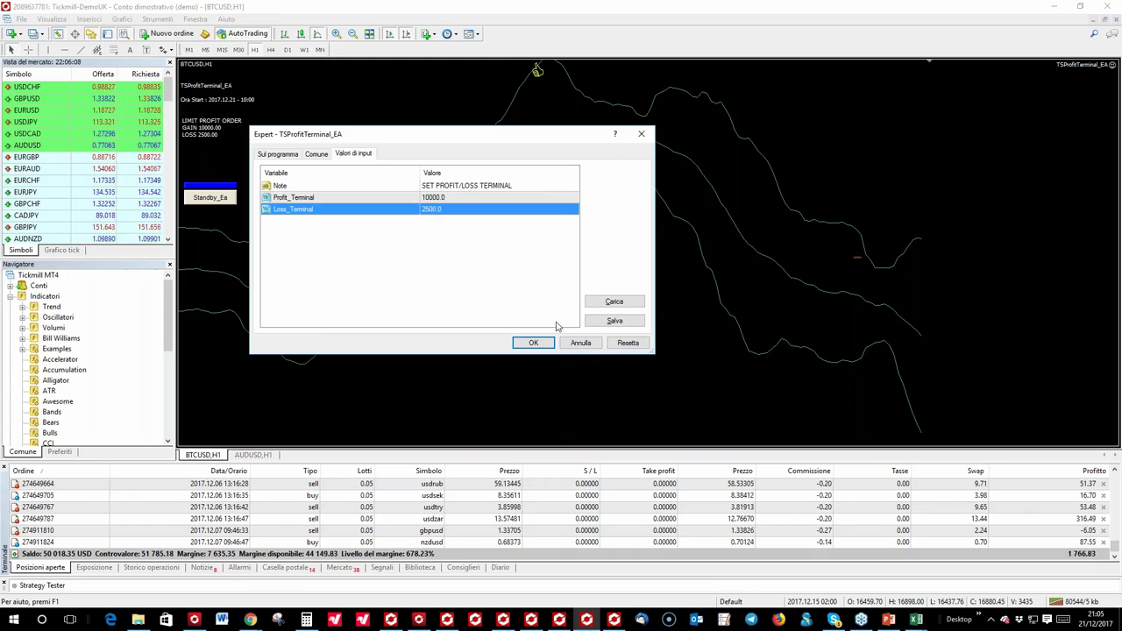
{"action": "left_click", "coordinate": [584, 343]}
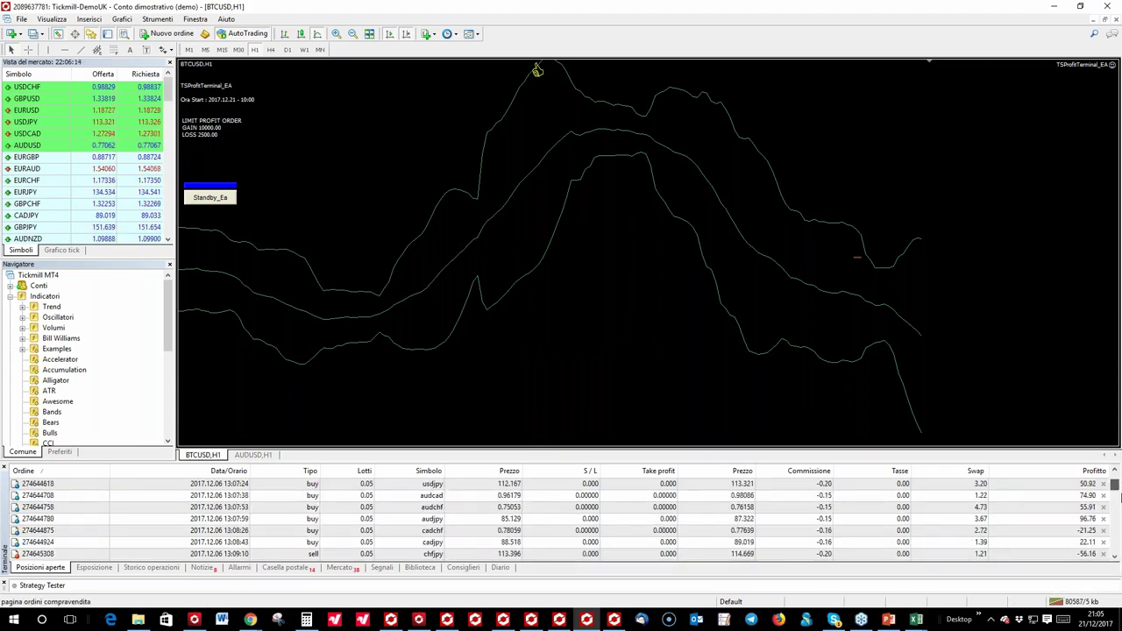
Enlarge the open positions list and review the swap and profit of the positions through to the end of the list
{"action": "left_click_drag", "start_coordinate": [868, 463], "coordinate": [868, 388]}
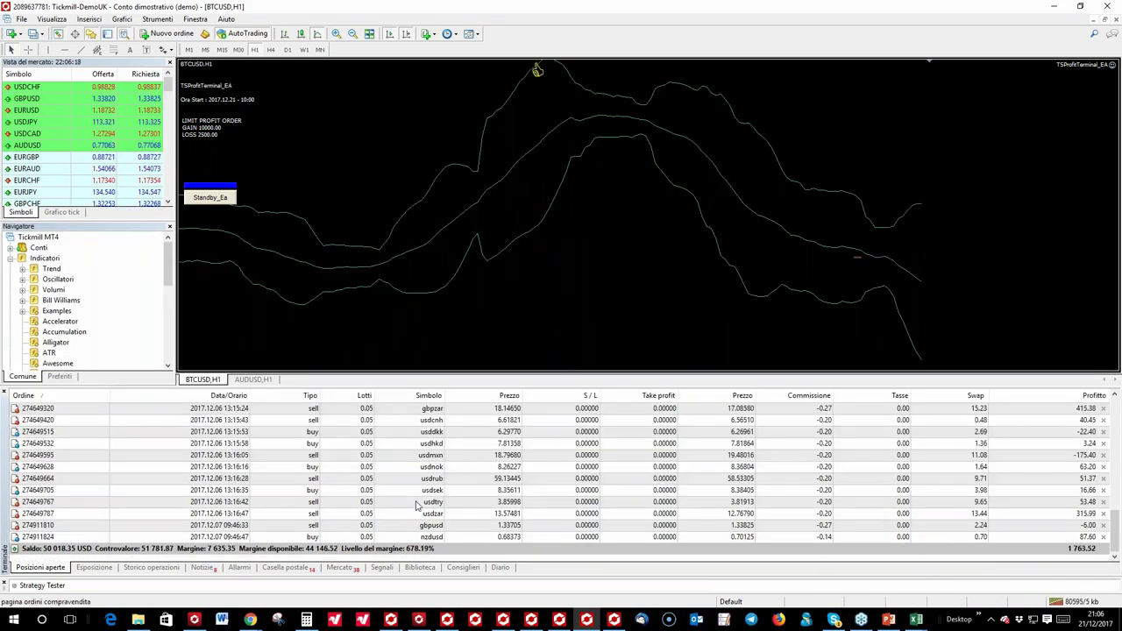
{"action": "scroll", "coordinate": [789, 464], "scroll_direction": "up", "scroll_amount": 10}
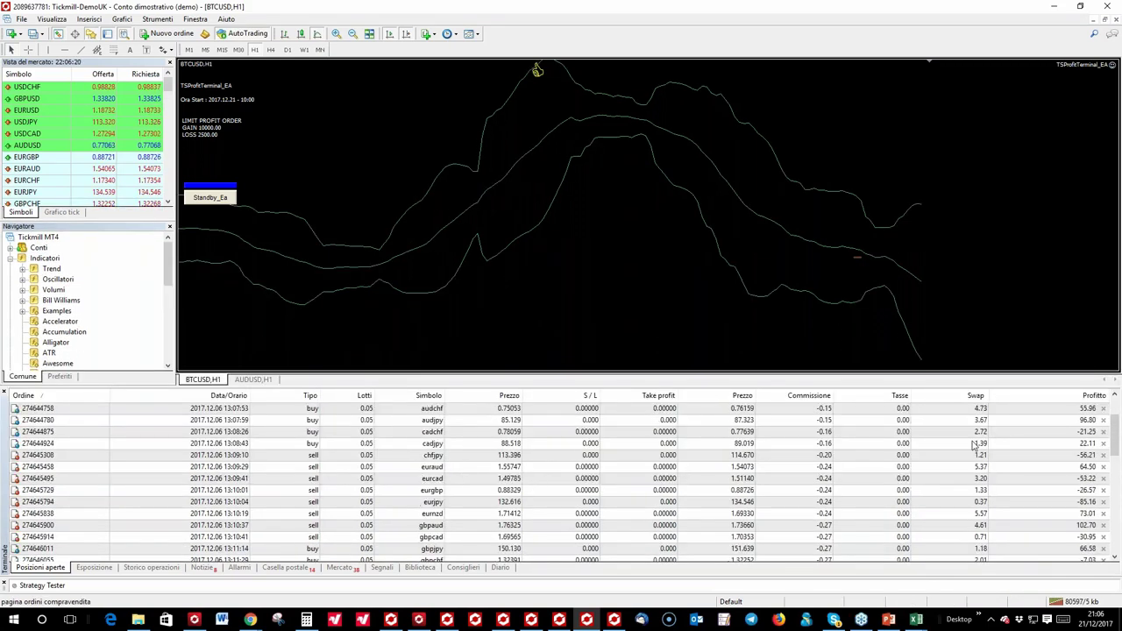
{"action": "scroll", "coordinate": [1004, 451], "scroll_direction": "up", "scroll_amount": 1}
{"action": "left_click_drag", "start_coordinate": [1117, 421], "coordinate": [1116, 499]}
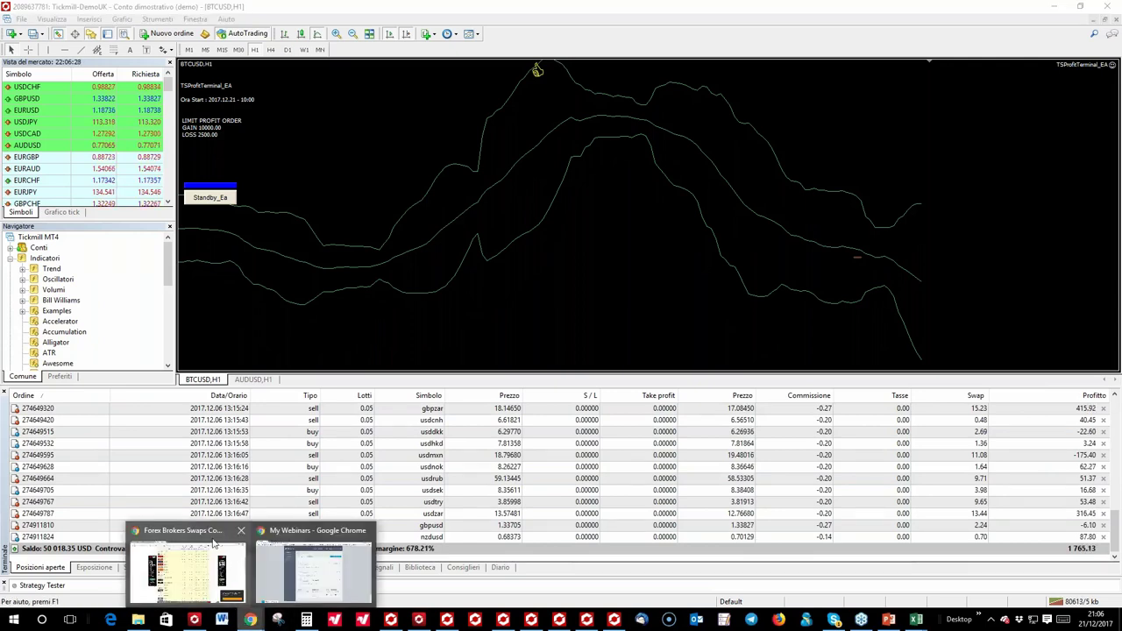
Switch to Myfxbook in Chrome and open the Carry trade account from the dashboard's account list
{"action": "left_click", "coordinate": [211, 538]}
{"action": "scroll", "coordinate": [473, 289], "scroll_direction": "up", "scroll_amount": 3}
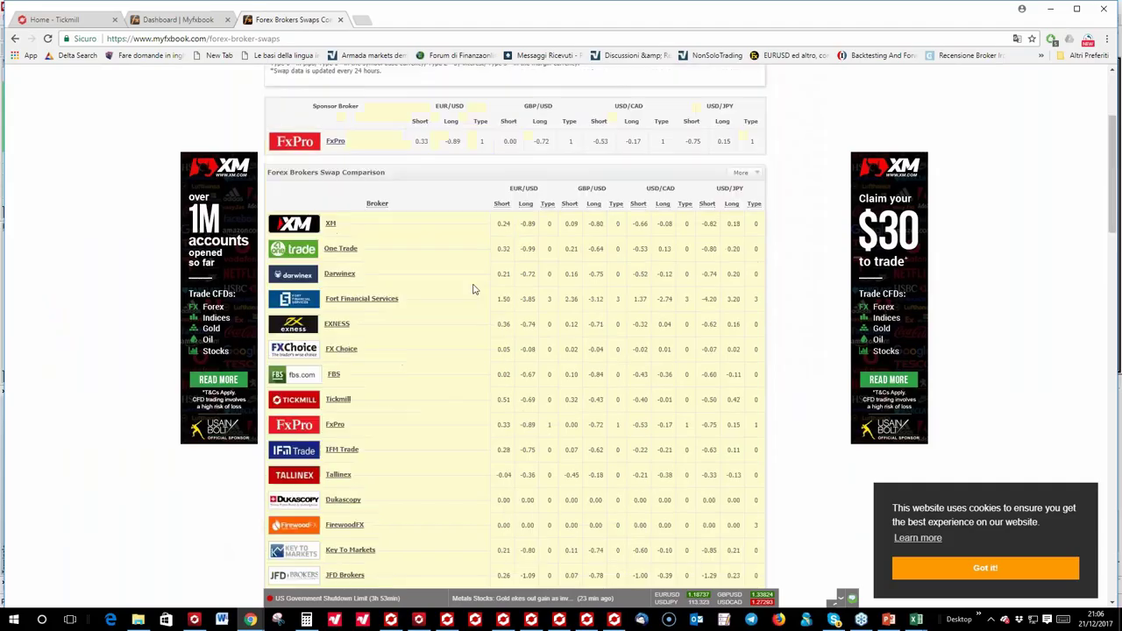
{"action": "scroll", "coordinate": [473, 289], "scroll_direction": "up", "scroll_amount": 3}
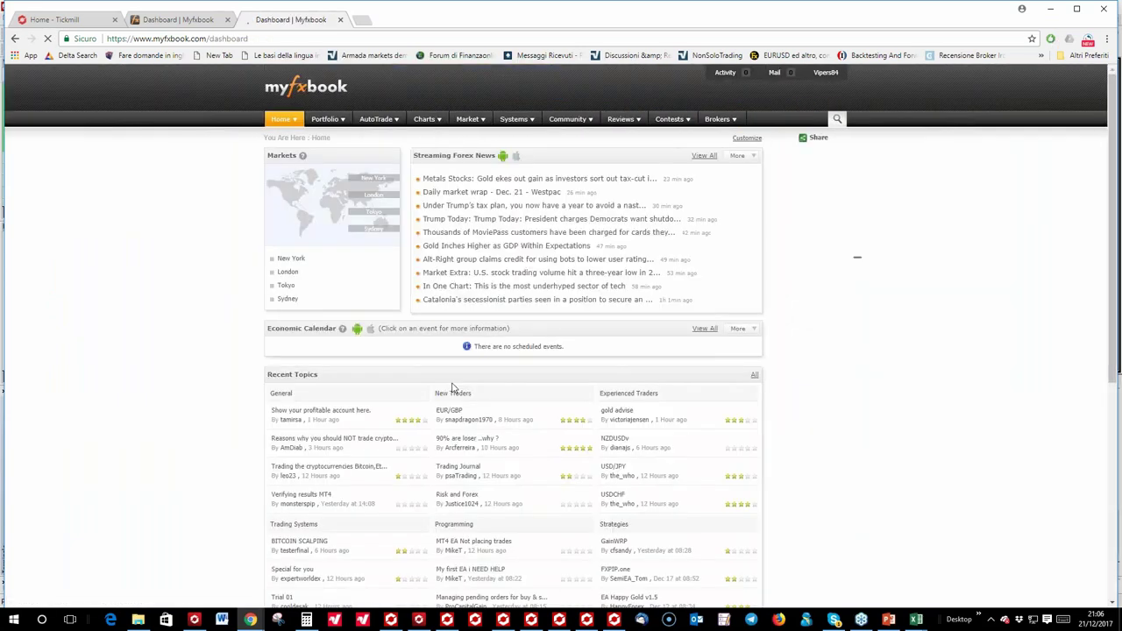
{"action": "scroll", "coordinate": [459, 404], "scroll_direction": "down", "scroll_amount": 1}
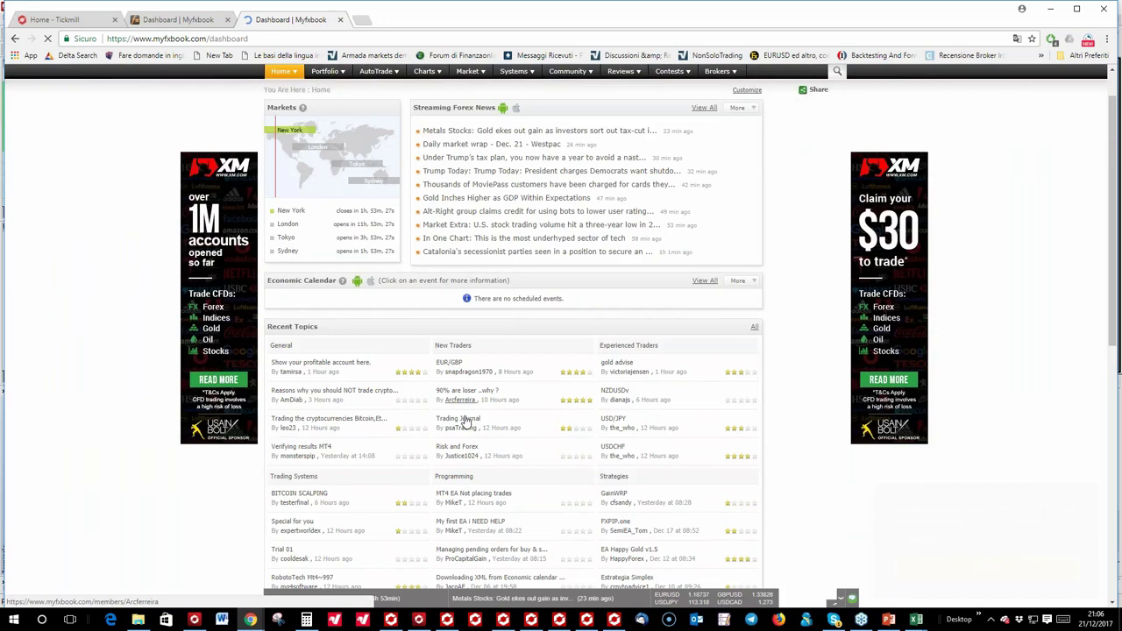
{"action": "scroll", "coordinate": [330, 443], "scroll_direction": "down", "scroll_amount": 5}
{"action": "scroll", "coordinate": [330, 443], "scroll_direction": "down", "scroll_amount": 1}
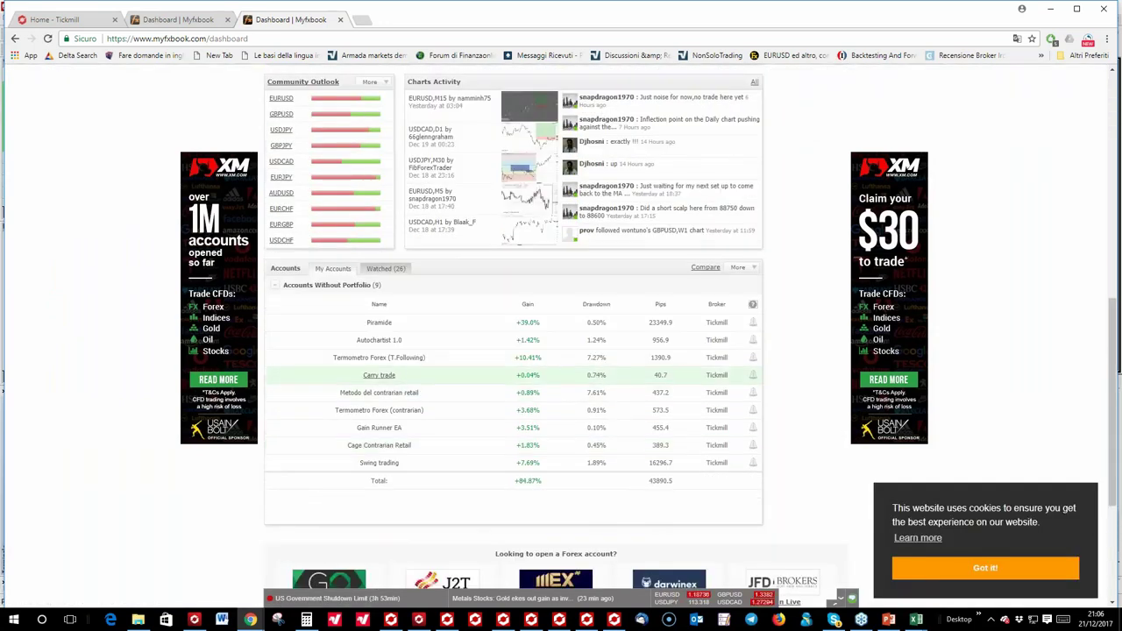
{"action": "left_click", "coordinate": [378, 374]}
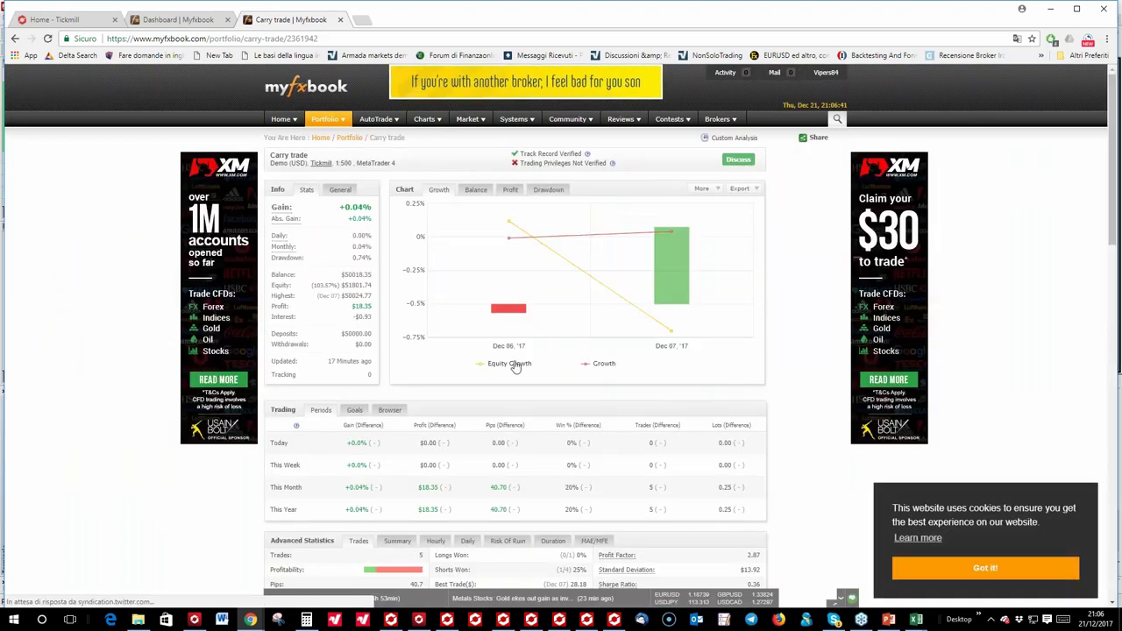
Examine the swap total of the Carry trade account's open trades and switch back to the MetaTrader BTCUSD H1 terminal
{"action": "scroll", "coordinate": [515, 367], "scroll_direction": "down", "scroll_amount": 15}
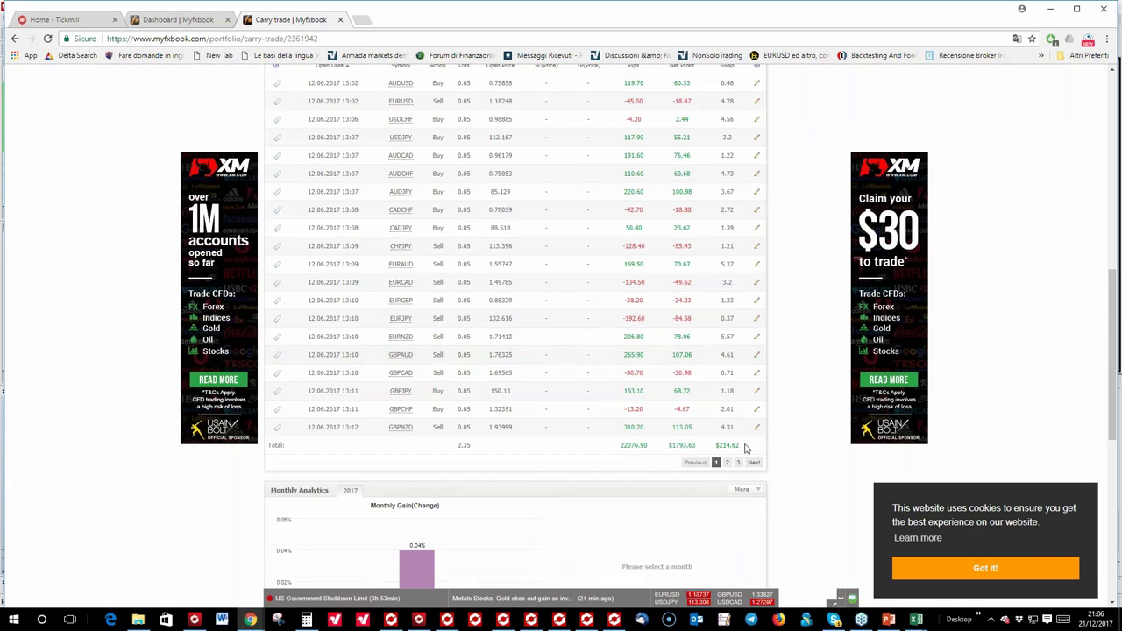
{"action": "double_click", "coordinate": [726, 445]}
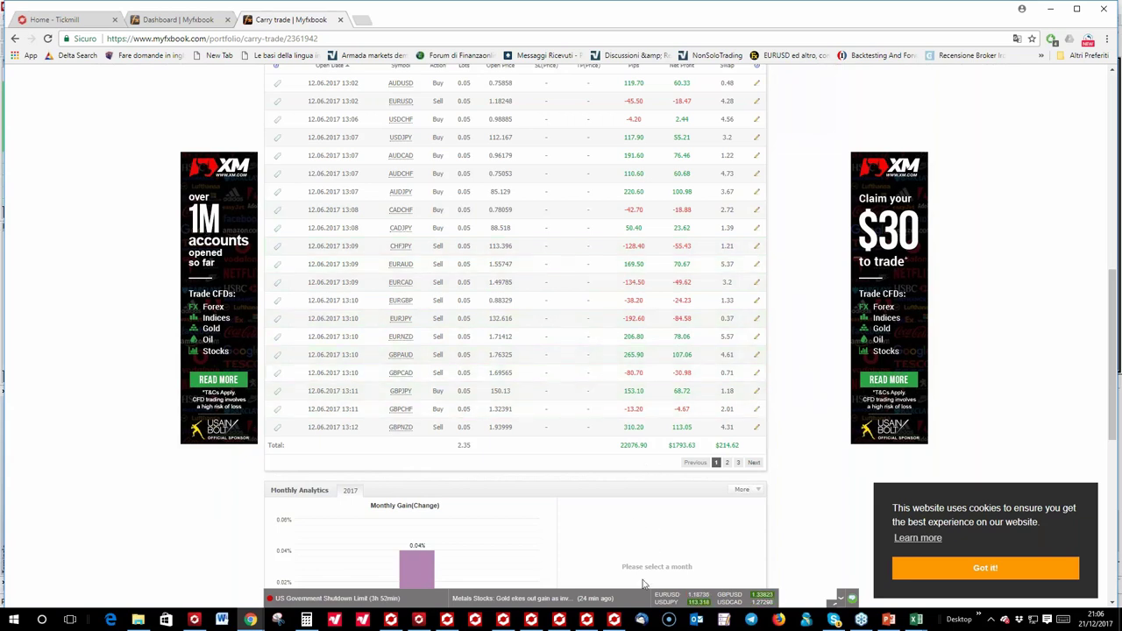
{"action": "left_click", "coordinate": [616, 620]}
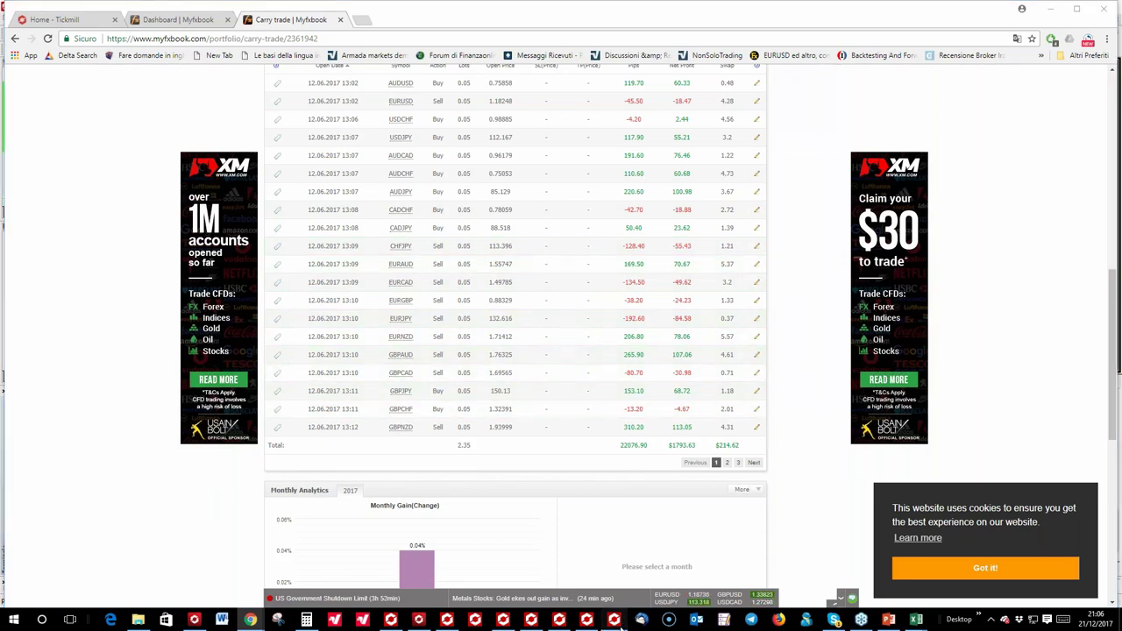
{"action": "left_click", "coordinate": [586, 620]}
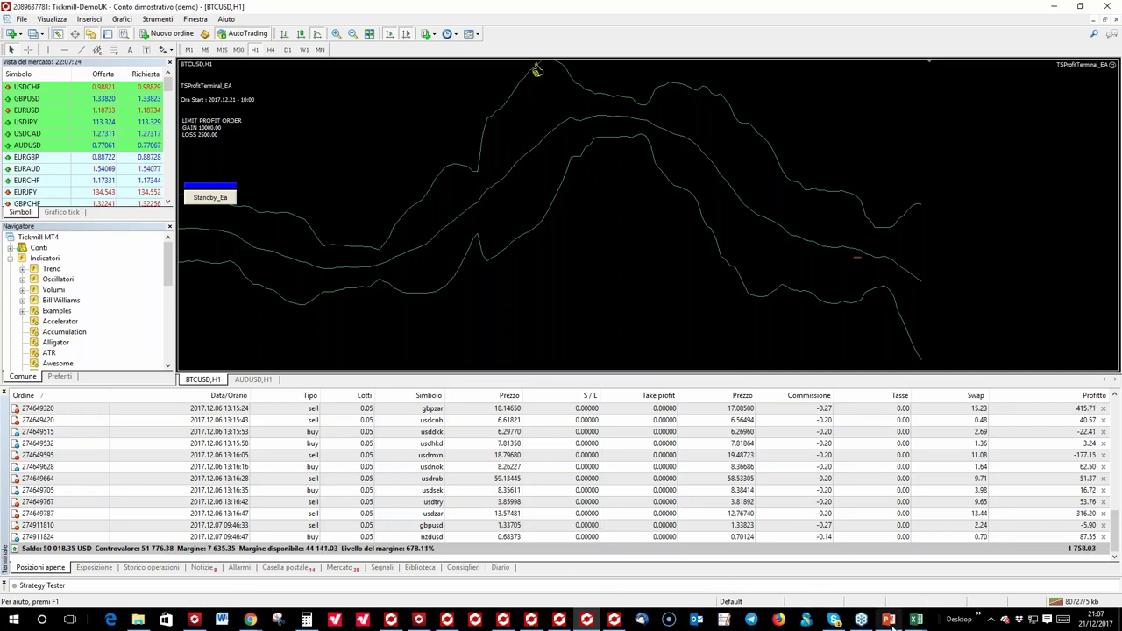
Switch to the Webinar 22 dicembre 1 presentation in PowerPoint and display the Pattern swing trading slide
{"action": "mouse_move", "coordinate": [891, 623]}
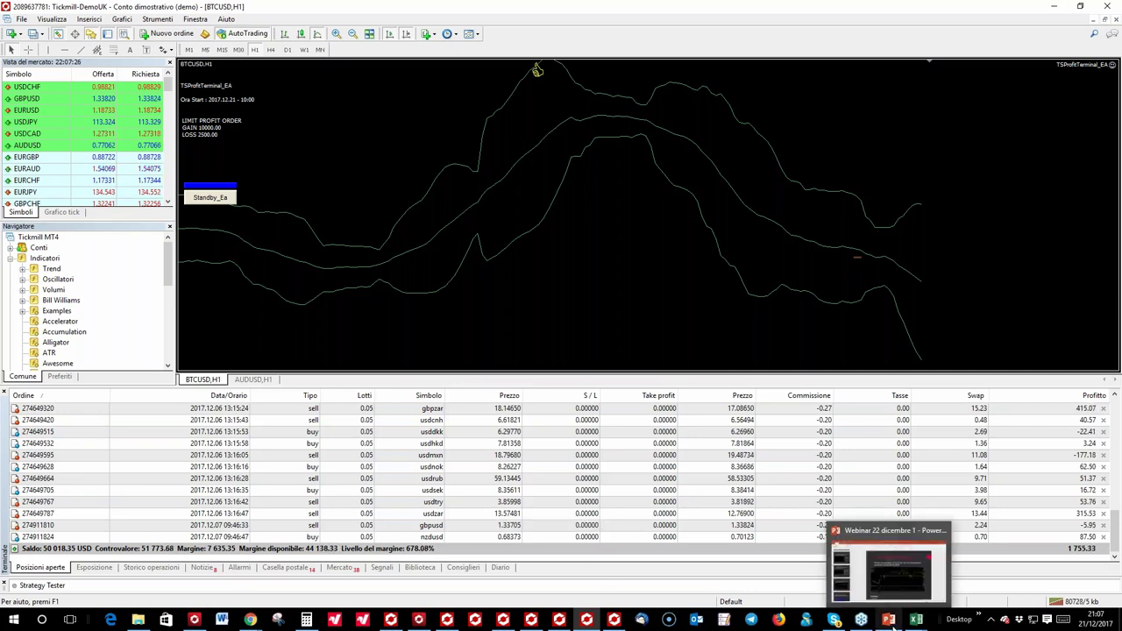
{"action": "left_click", "coordinate": [892, 621]}
{"action": "scroll", "coordinate": [126, 336], "scroll_direction": "down", "scroll_amount": 5}
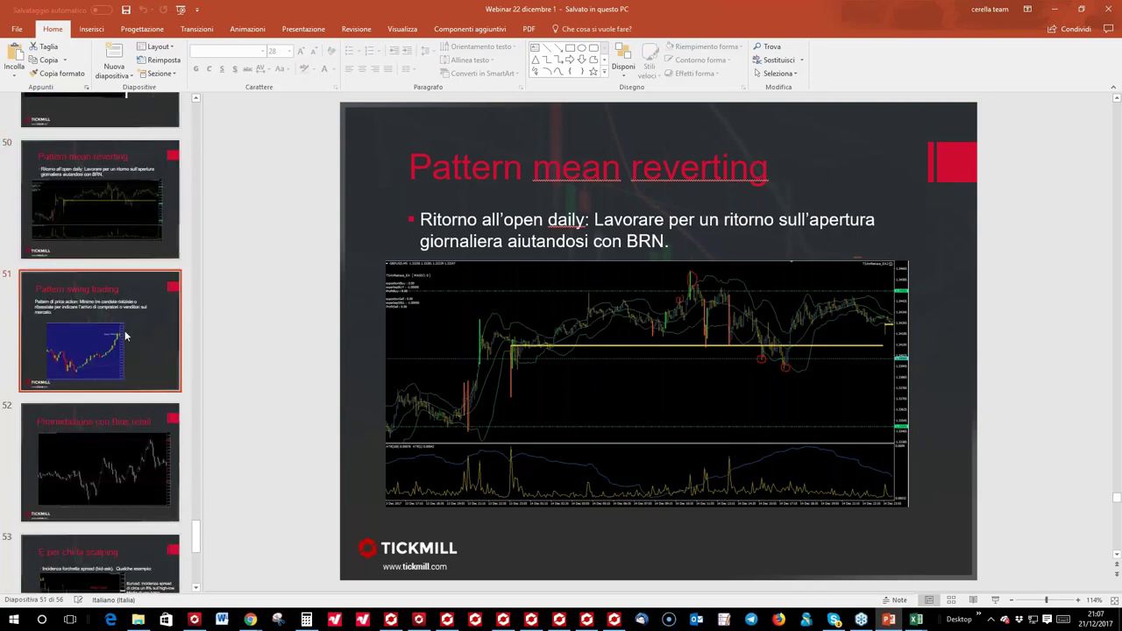
{"action": "left_click", "coordinate": [125, 336]}
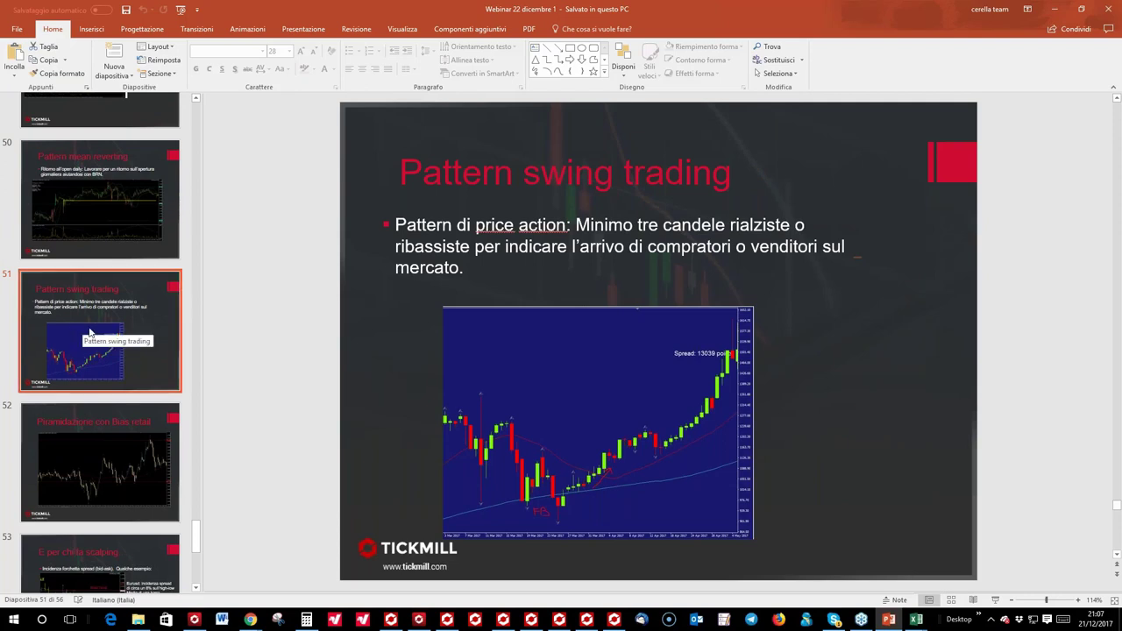
Look at the Piramidazione con Bias retail slide and return to the Pattern swing trading slide
{"action": "scroll", "coordinate": [142, 358], "scroll_direction": "down", "scroll_amount": 1}
{"action": "scroll", "coordinate": [130, 368], "scroll_direction": "down", "scroll_amount": 3}
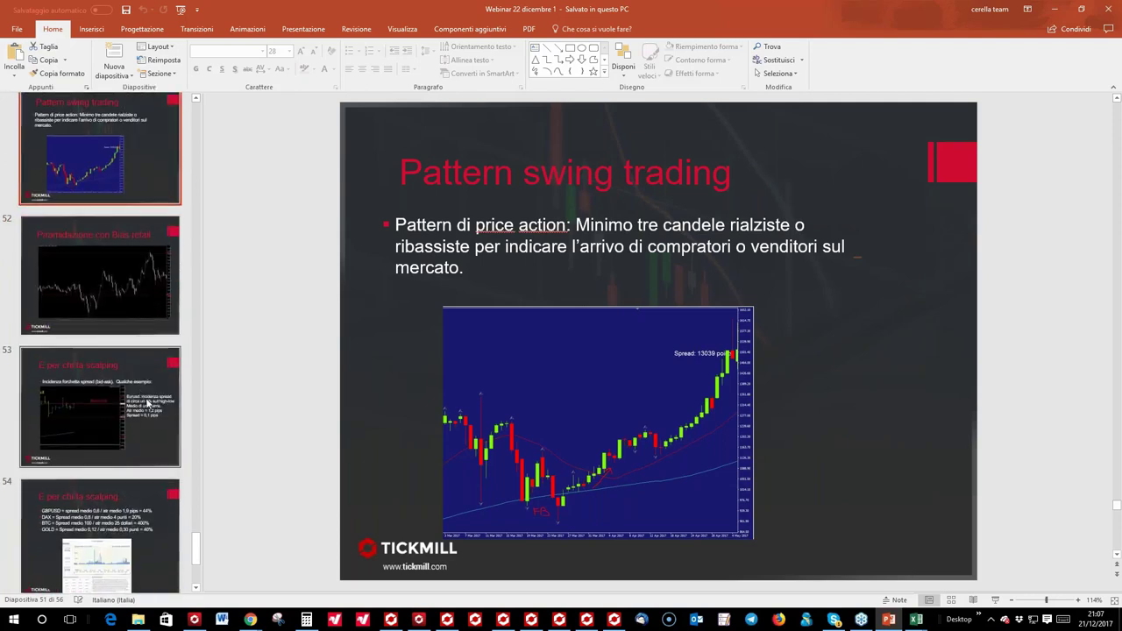
{"action": "left_click", "coordinate": [94, 258]}
{"action": "scroll", "coordinate": [91, 240], "scroll_direction": "up", "scroll_amount": 3}
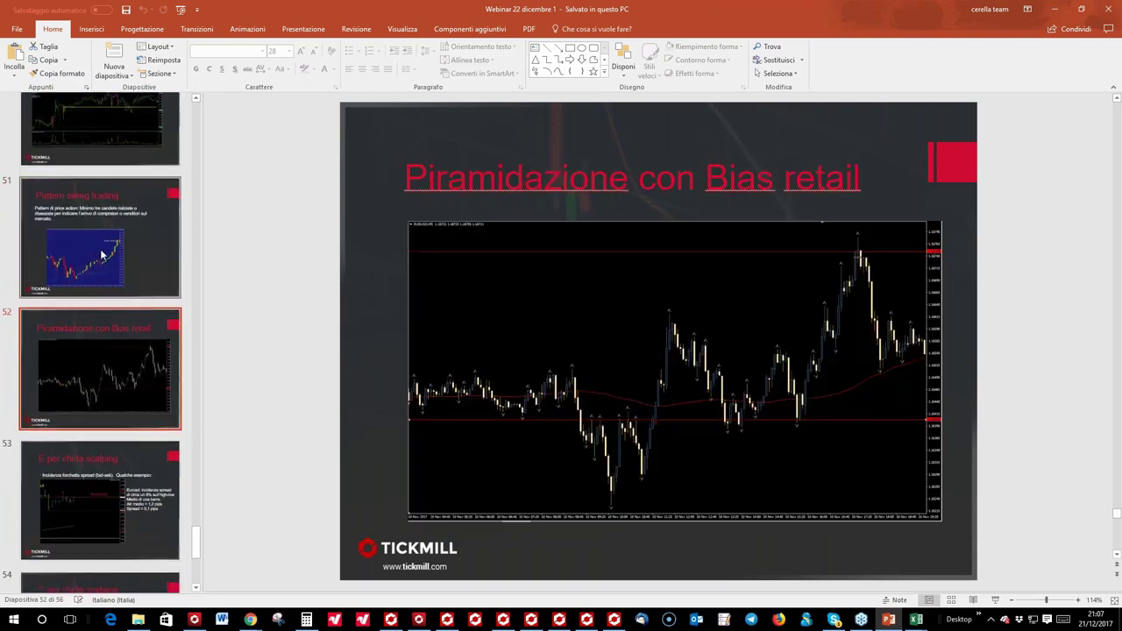
{"action": "left_click", "coordinate": [101, 254]}
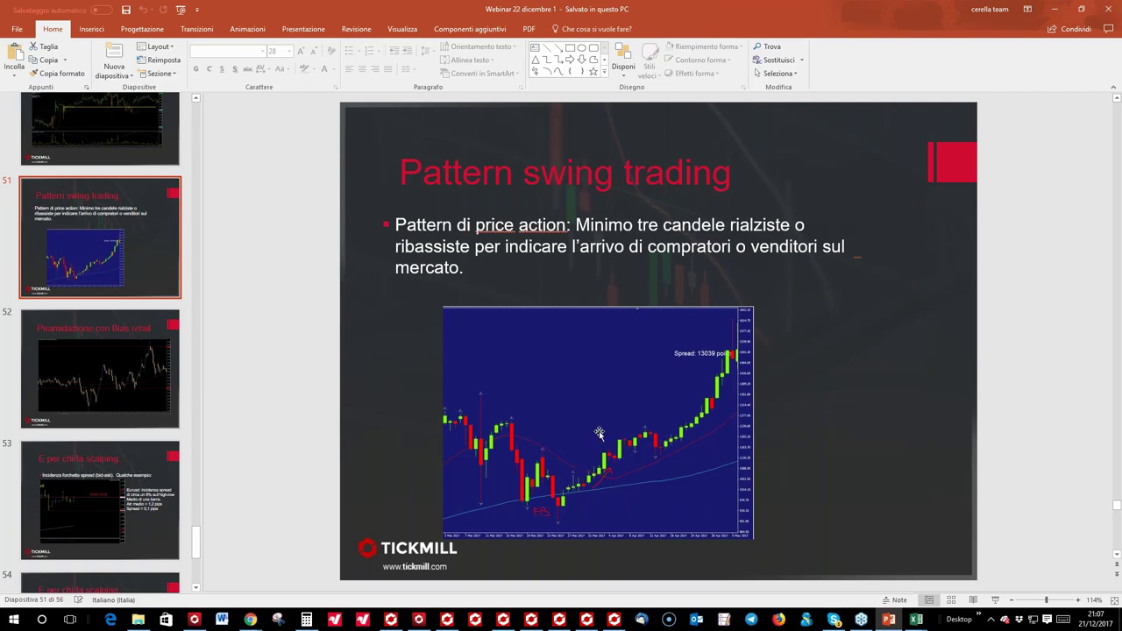
Switch to the casi studio strategie workbook in Excel and show the SWING+FAKEBREAK sheet
{"action": "mouse_move", "coordinate": [916, 619]}
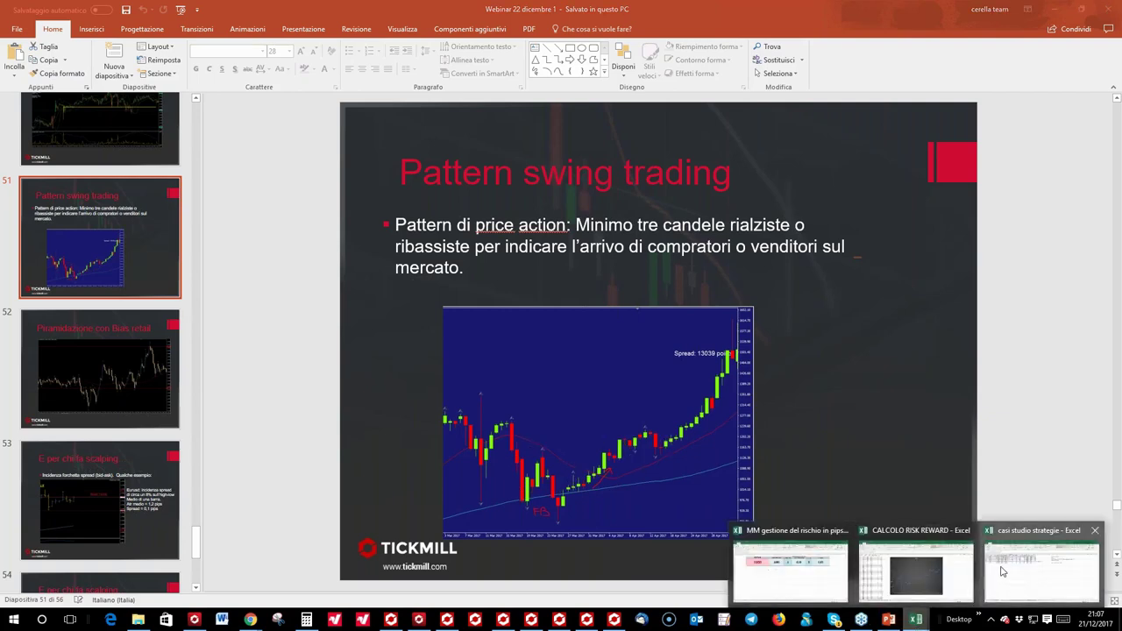
{"action": "left_click", "coordinate": [1002, 572]}
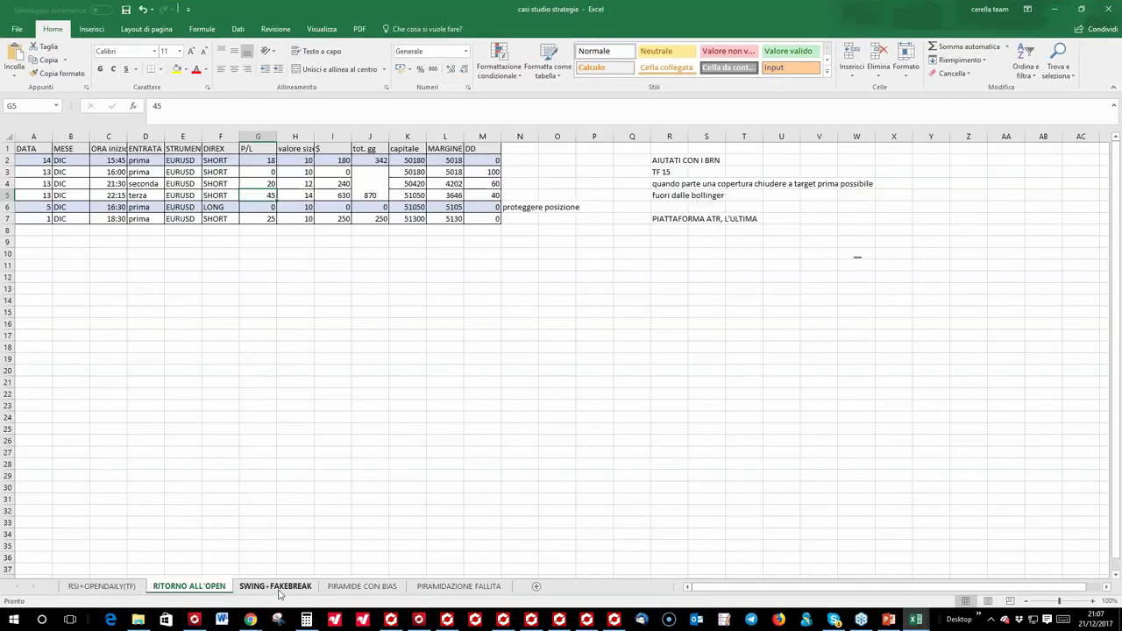
{"action": "left_click", "coordinate": [276, 587]}
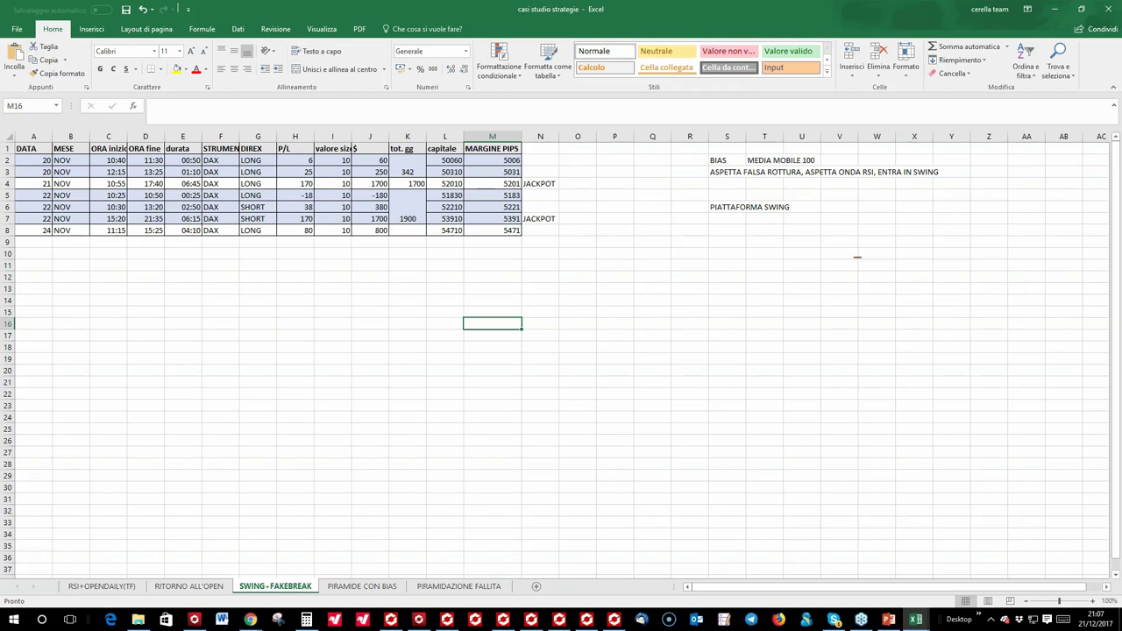
Bring up MetaTrader's DE30 M5 chart with the crosshair and check it against the trades on Excel's SWING-FAKEBREAK sheet
{"action": "left_click", "coordinate": [531, 620]}
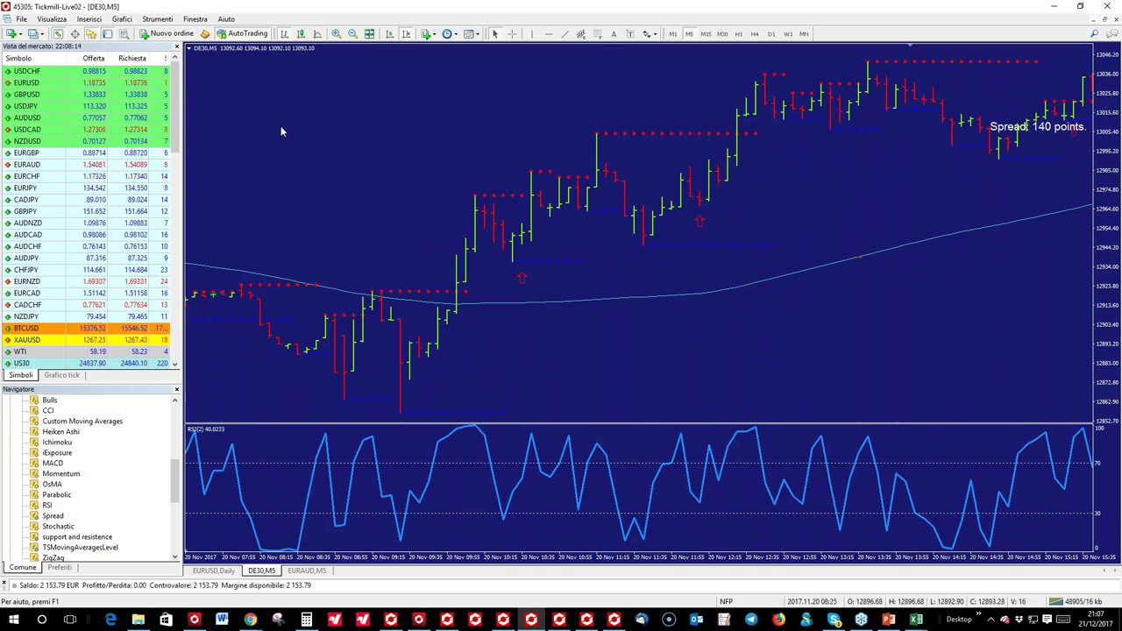
{"action": "left_click", "coordinate": [511, 34]}
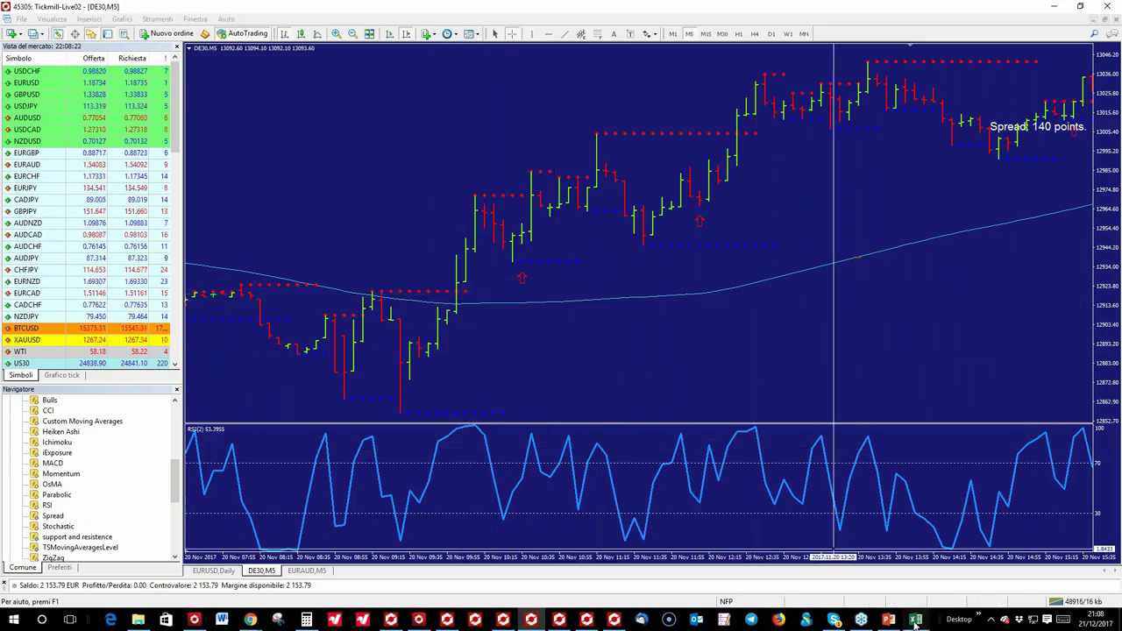
{"action": "mouse_move", "coordinate": [916, 623]}
{"action": "left_click", "coordinate": [1002, 576]}
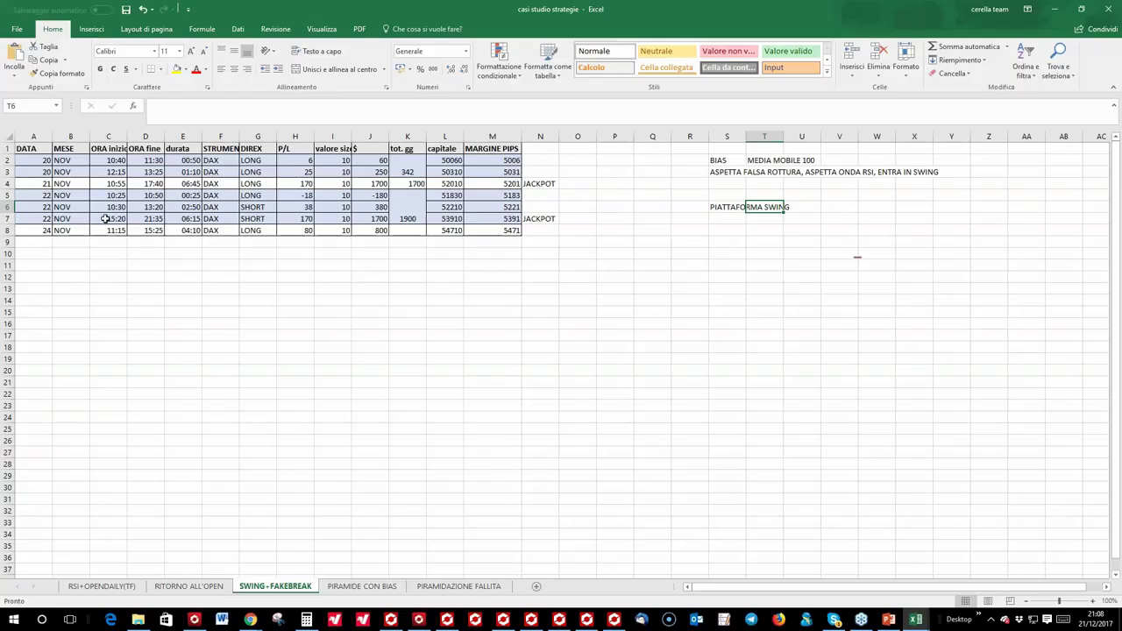
{"action": "left_click", "coordinate": [1058, 10]}
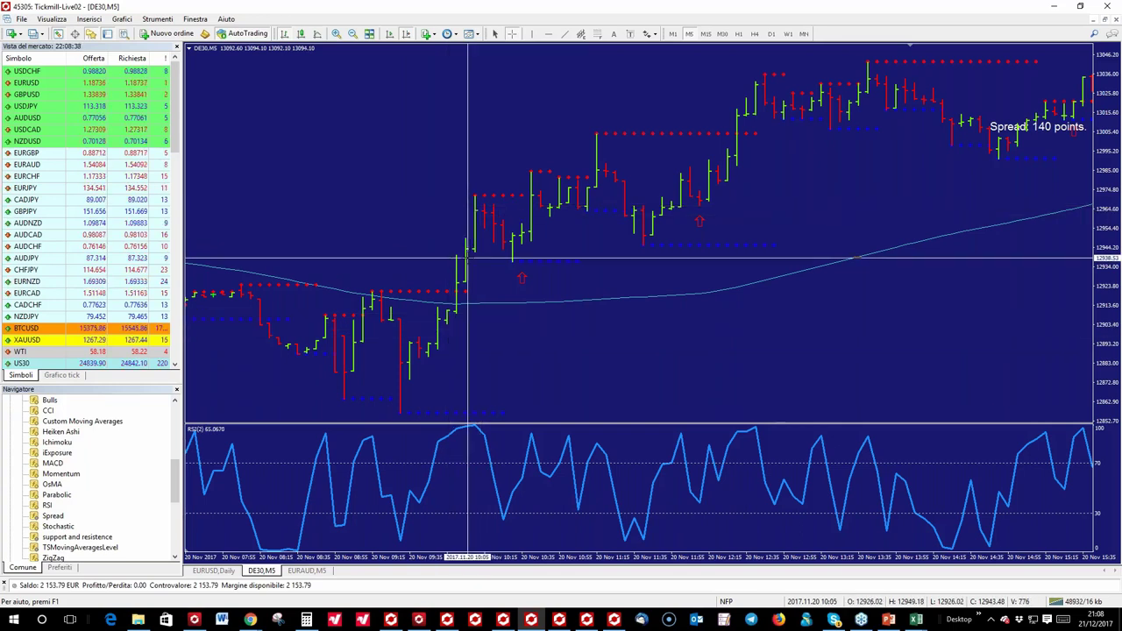
Examine the 20 November morning setups around the first two buy arrows on the DE30 M5 chart with the crosshair
{"action": "mouse_move", "coordinate": [488, 192]}
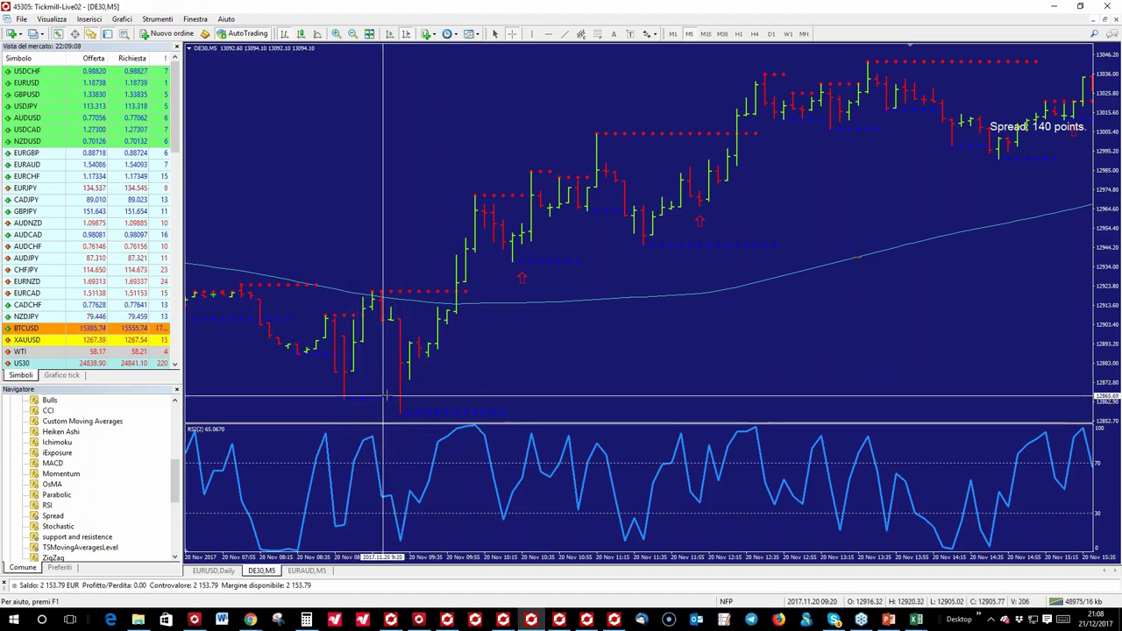
{"action": "mouse_move", "coordinate": [176, 493]}
{"action": "left_mouse_down"}
{"action": "mouse_move", "coordinate": [181, 478]}
{"action": "mouse_move", "coordinate": [181, 492]}
{"action": "left_mouse_up"}
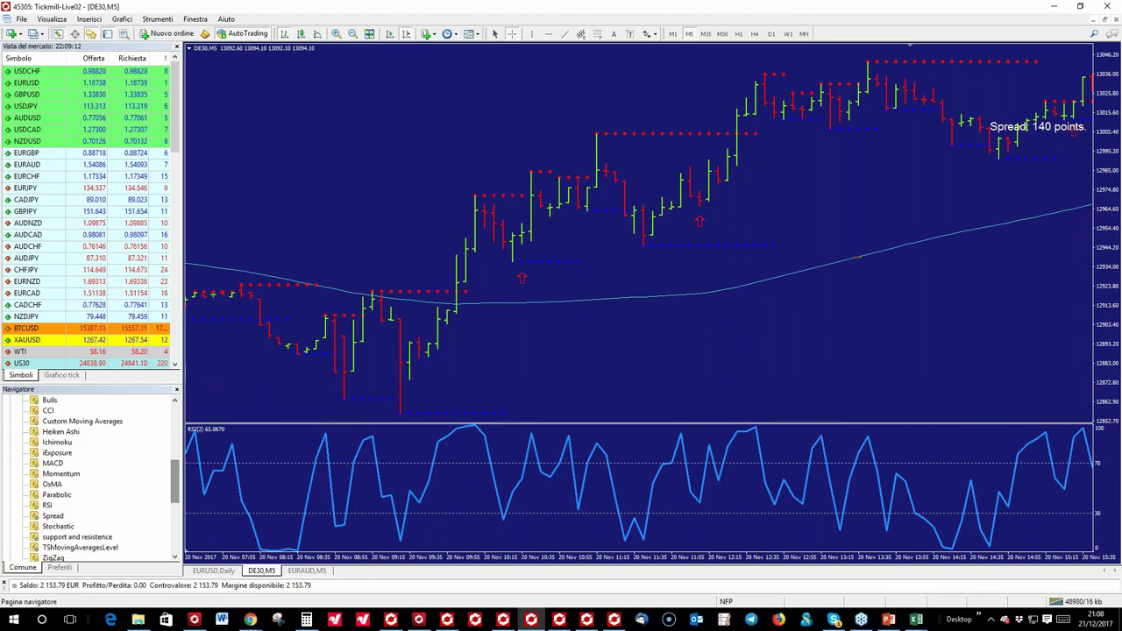
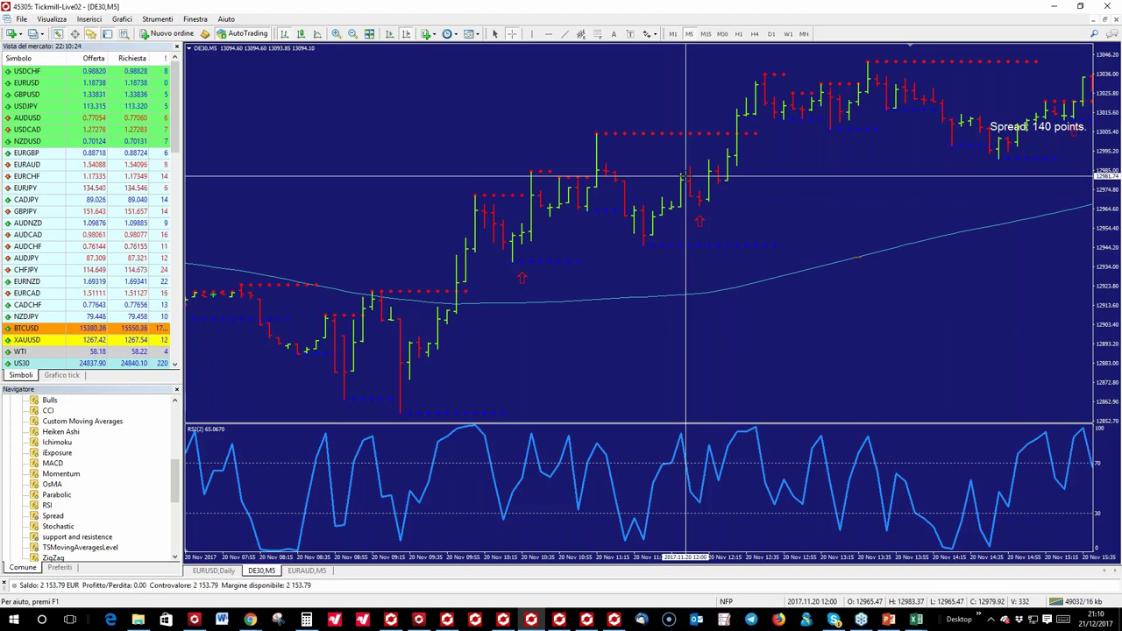
{"action": "mouse_move", "coordinate": [668, 210]}
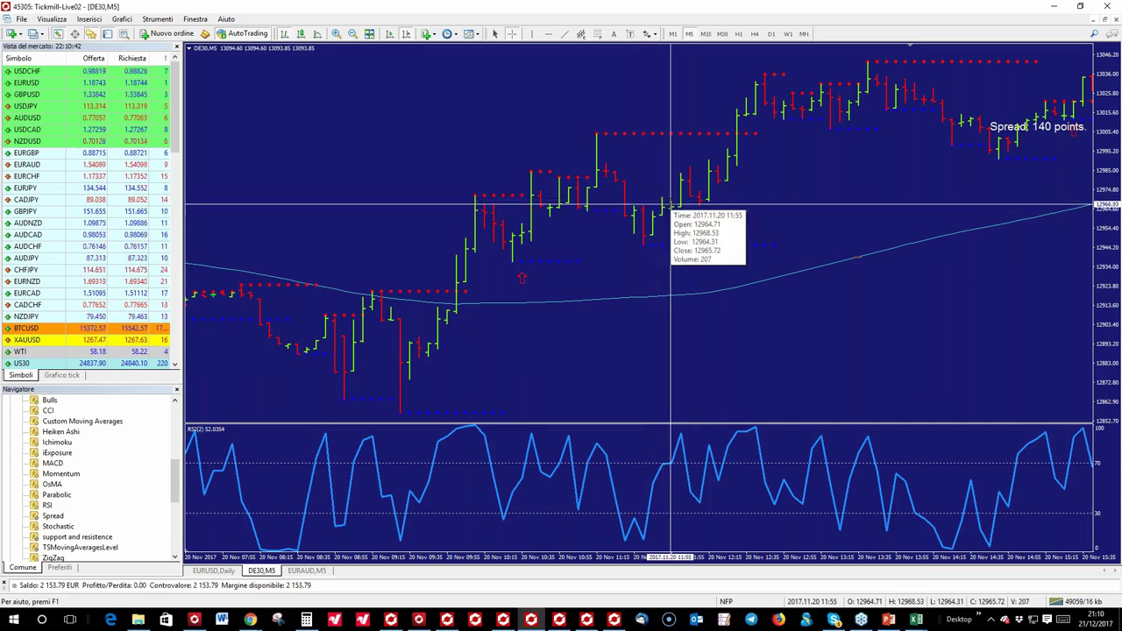
{"action": "key", "text": "Escape"}
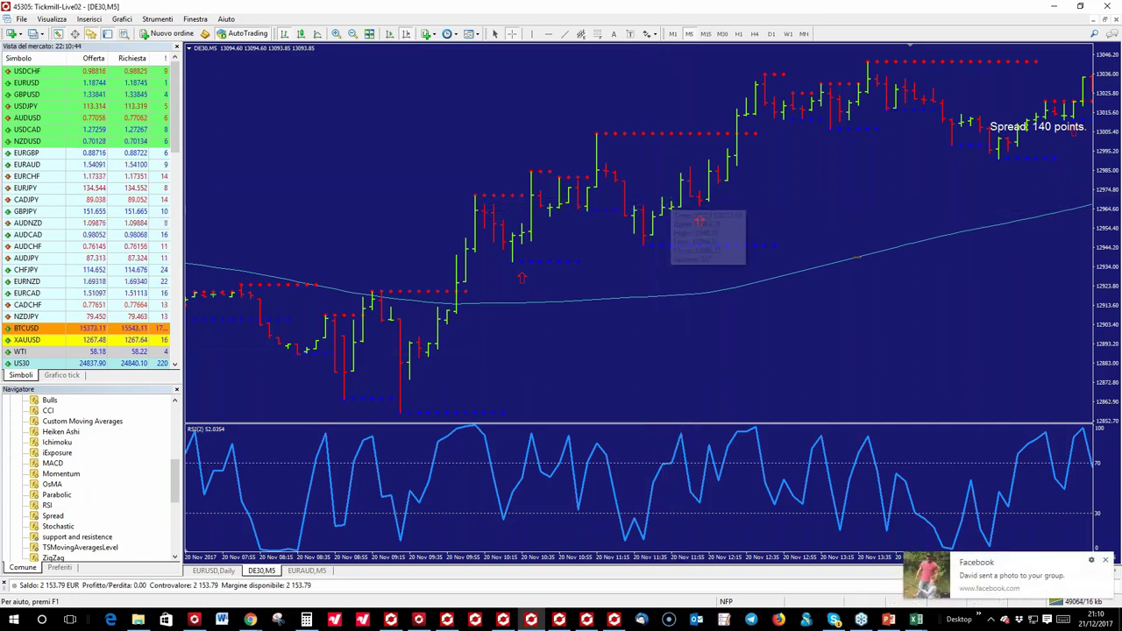
{"action": "middle_click", "coordinate": [662, 203]}
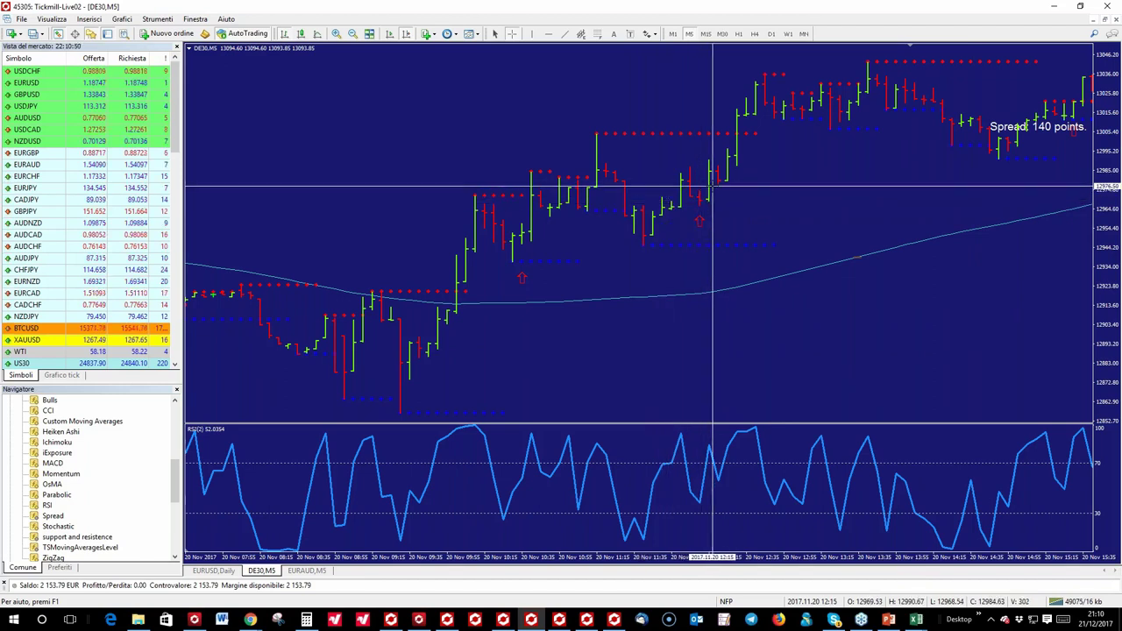
{"action": "mouse_move", "coordinate": [841, 129]}
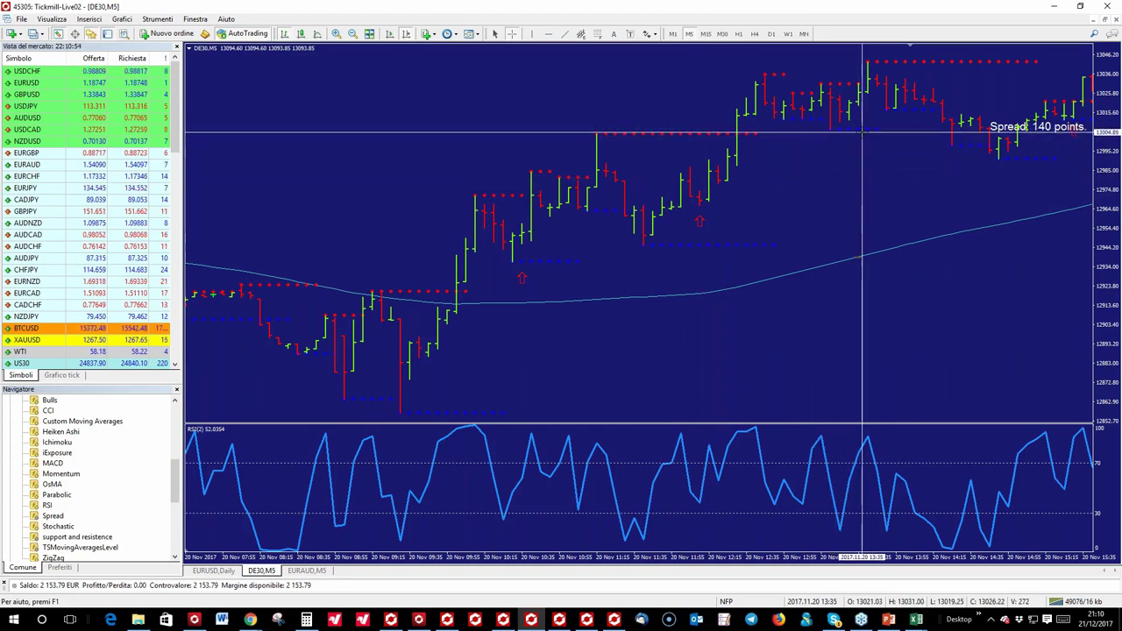
Examine the 15:30 buy-arrow setup of 20 November with the crosshair and dismiss the Facebook notification
{"action": "scroll", "coordinate": [744, 146], "scroll_direction": "down", "scroll_amount": 6}
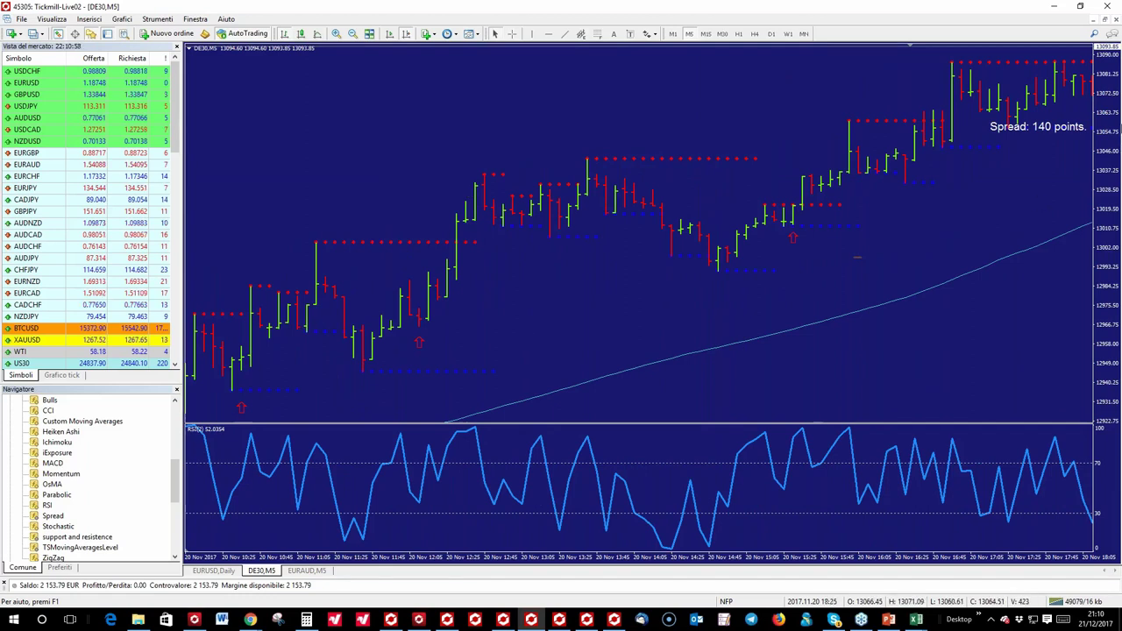
{"action": "left_click", "coordinate": [511, 35]}
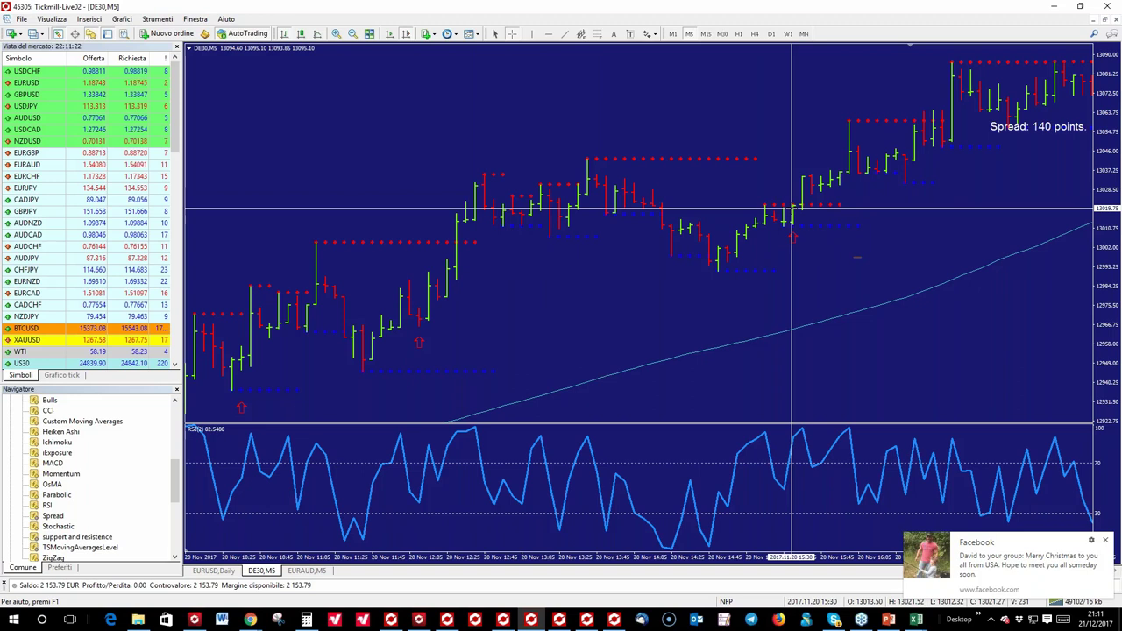
{"action": "left_click", "coordinate": [1107, 541]}
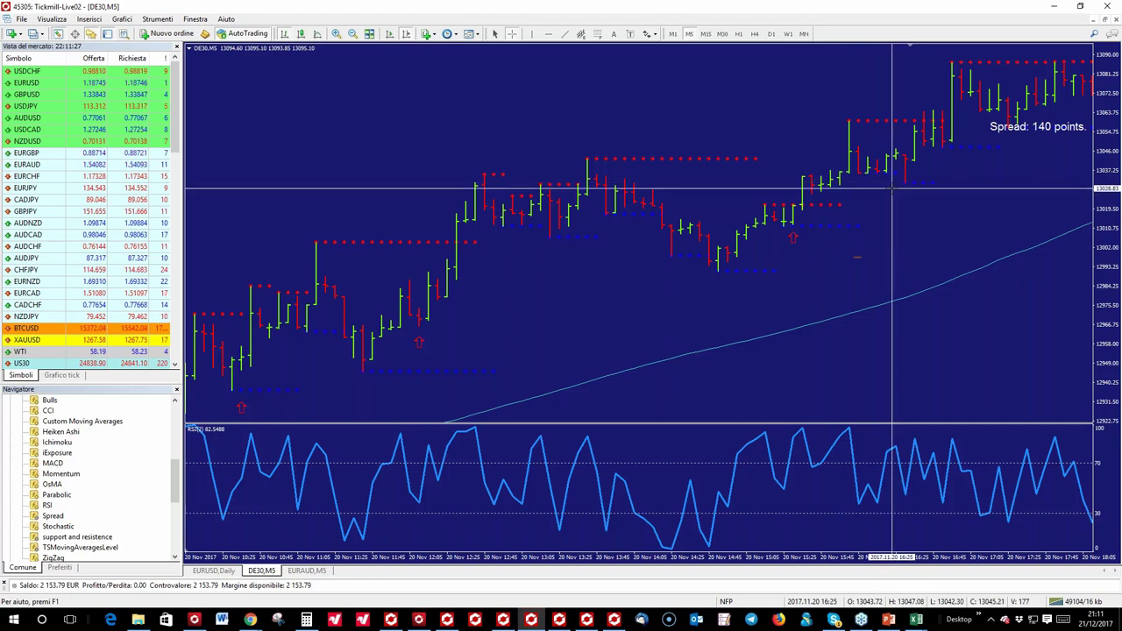
Inspect the DE30 bars following the 15:30 buy arrow on 20 November, from about 16:15 to 18:00, with the crosshair
{"action": "scroll", "coordinate": [739, 225], "scroll_direction": "down", "scroll_amount": 6}
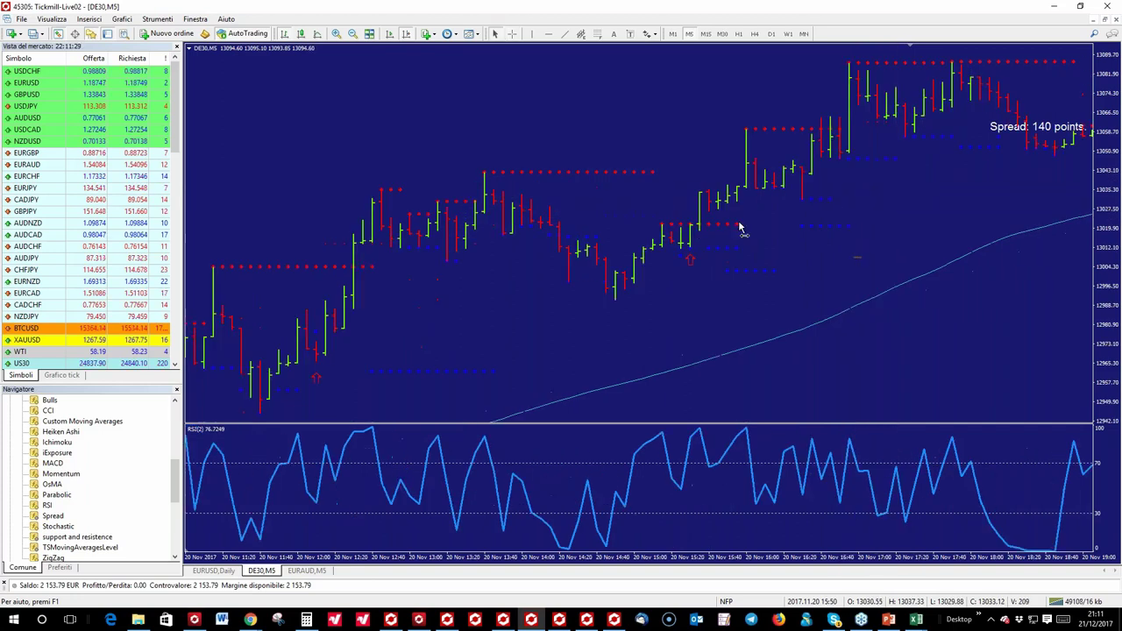
{"action": "left_click", "coordinate": [513, 37]}
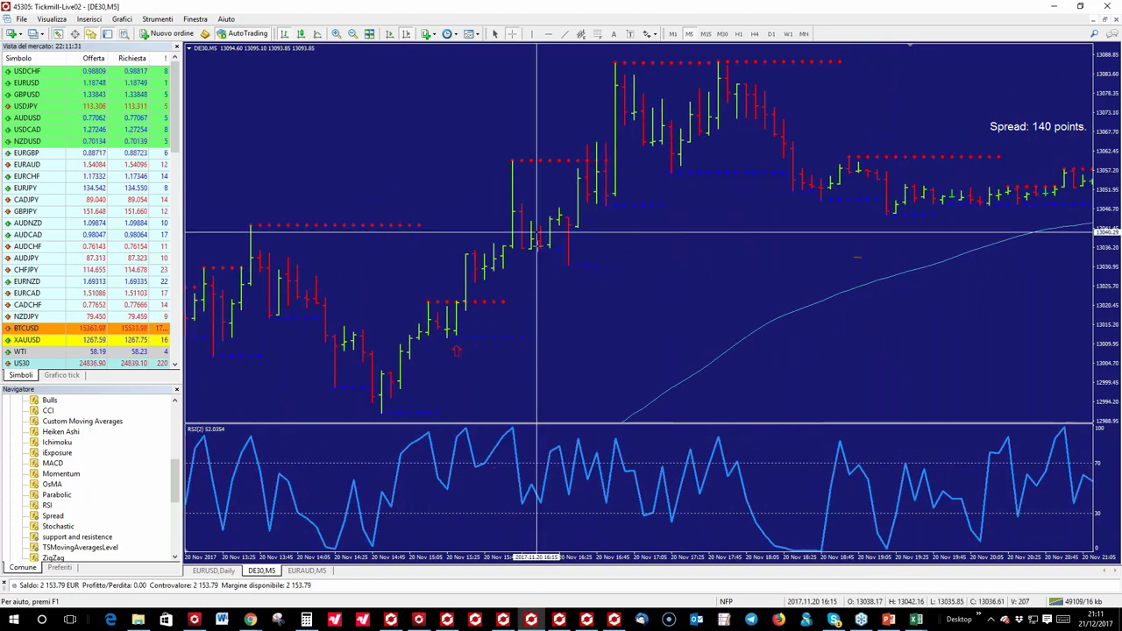
{"action": "left_click_drag", "start_coordinate": [532, 299], "coordinate": [560, 263]}
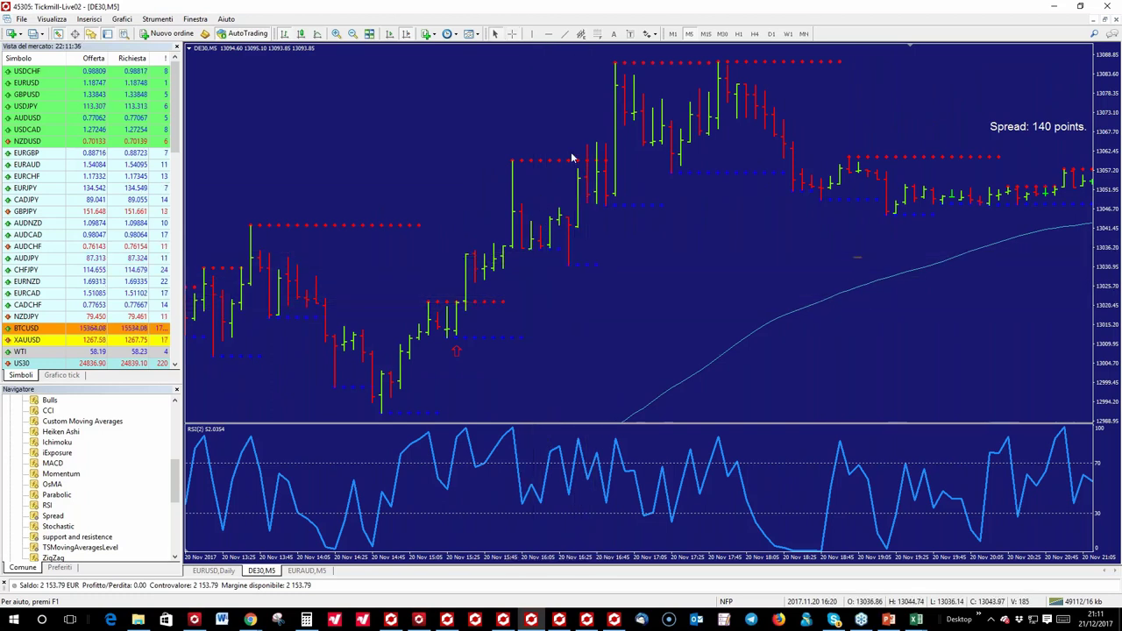
{"action": "left_click", "coordinate": [513, 33]}
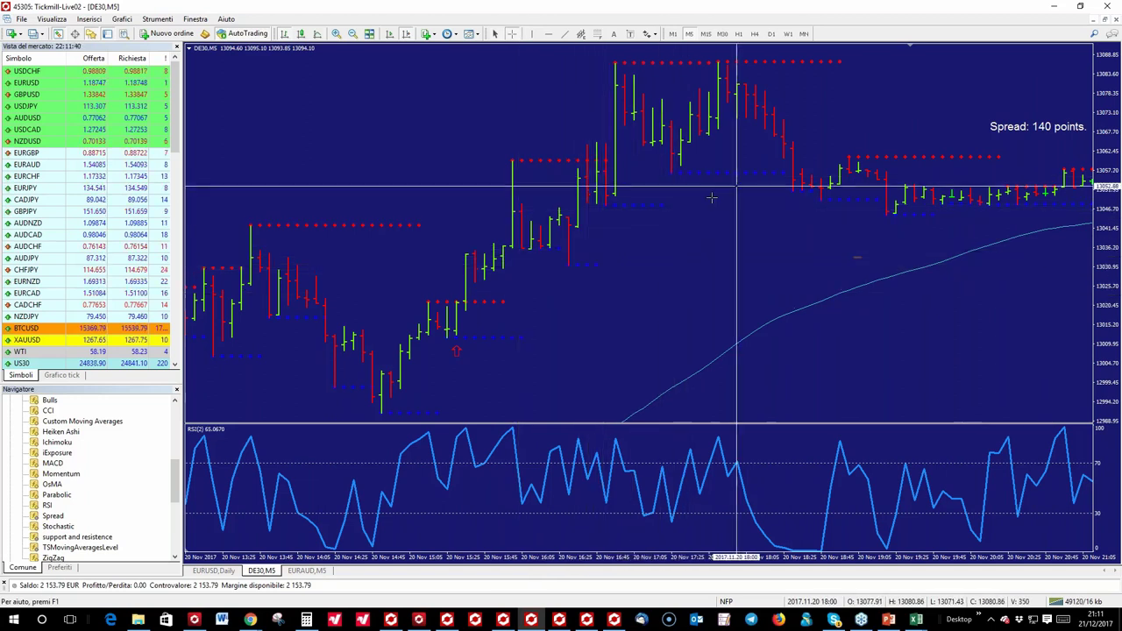
{"action": "mouse_move", "coordinate": [578, 264]}
{"action": "left_click", "coordinate": [513, 33]}
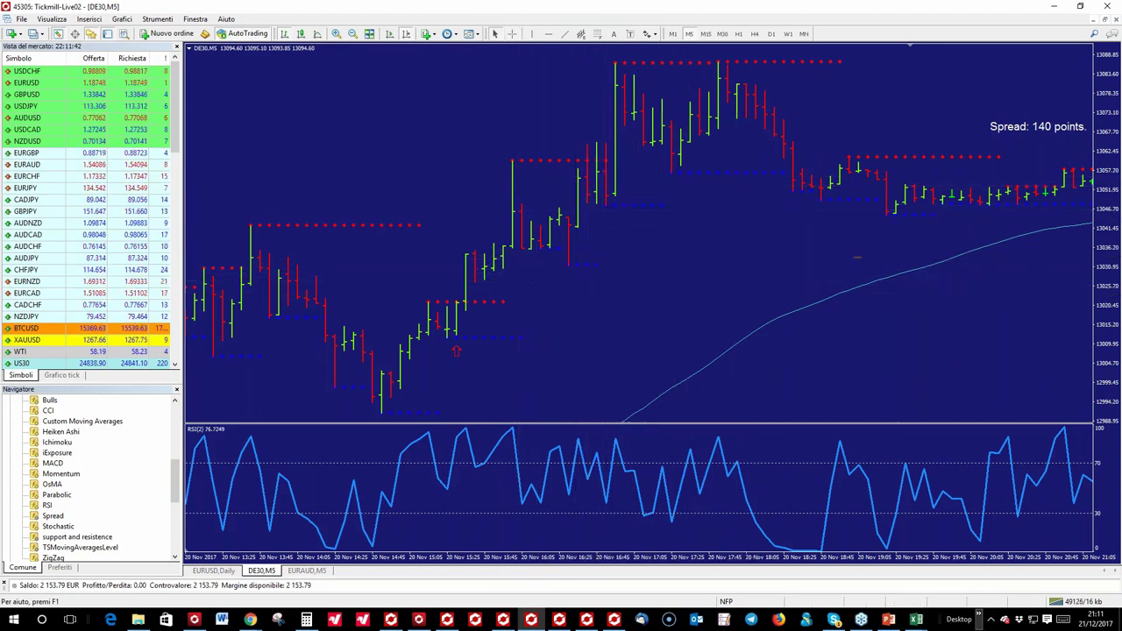
Check the 20 November DAX trades in the casi studio strategie workbook and return to the MetaTrader DE30 chart
{"action": "left_click", "coordinate": [927, 621]}
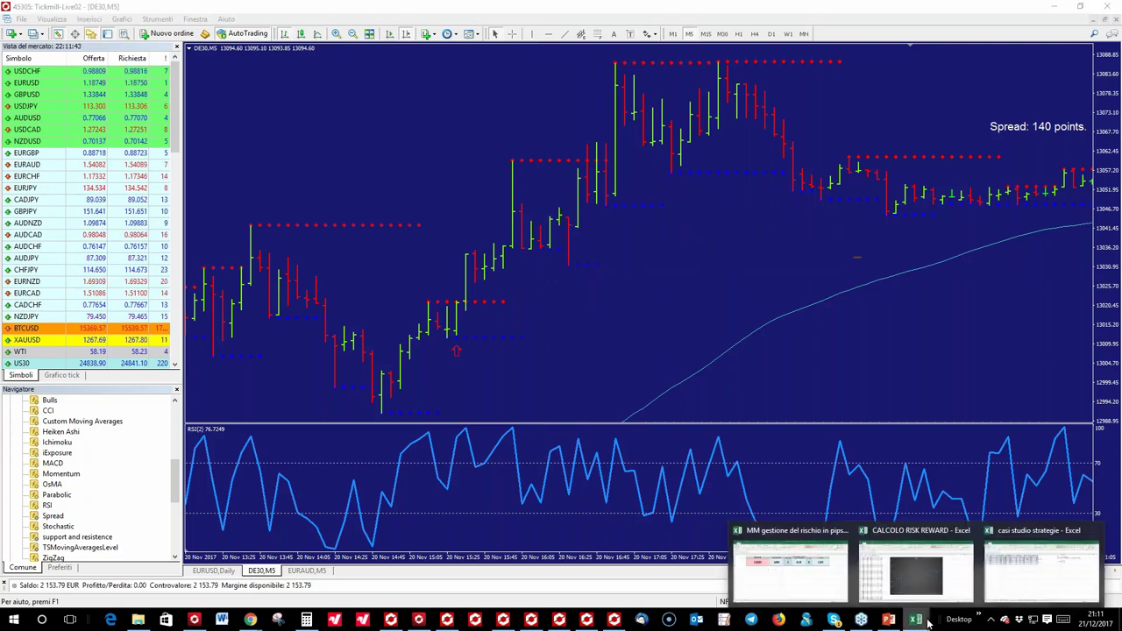
{"action": "left_click", "coordinate": [996, 577]}
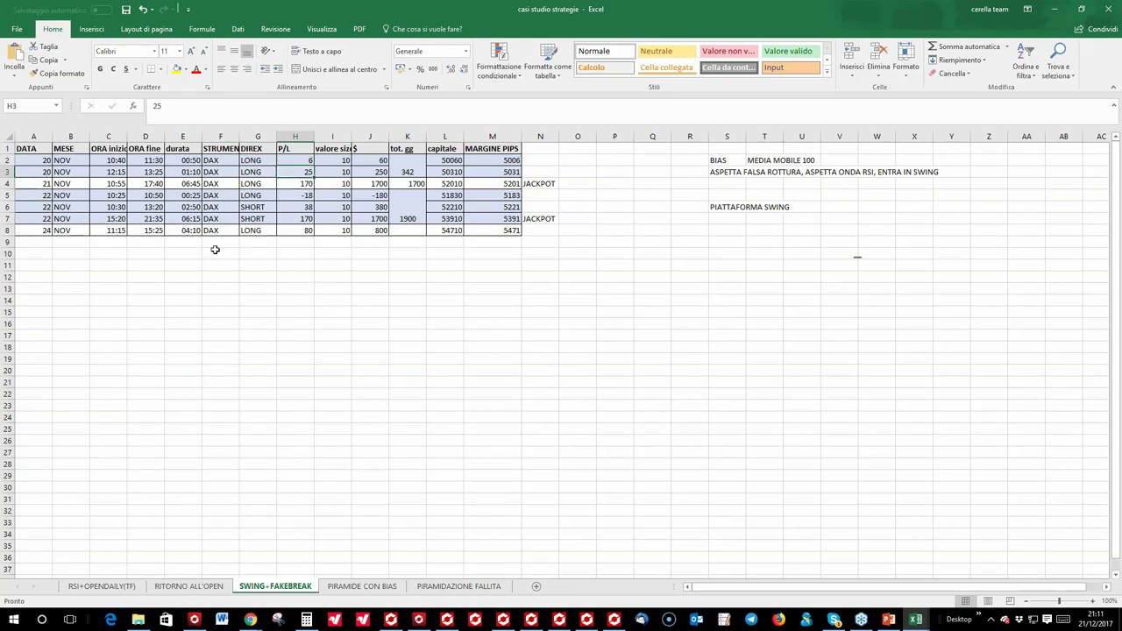
{"action": "left_click", "coordinate": [1051, 9]}
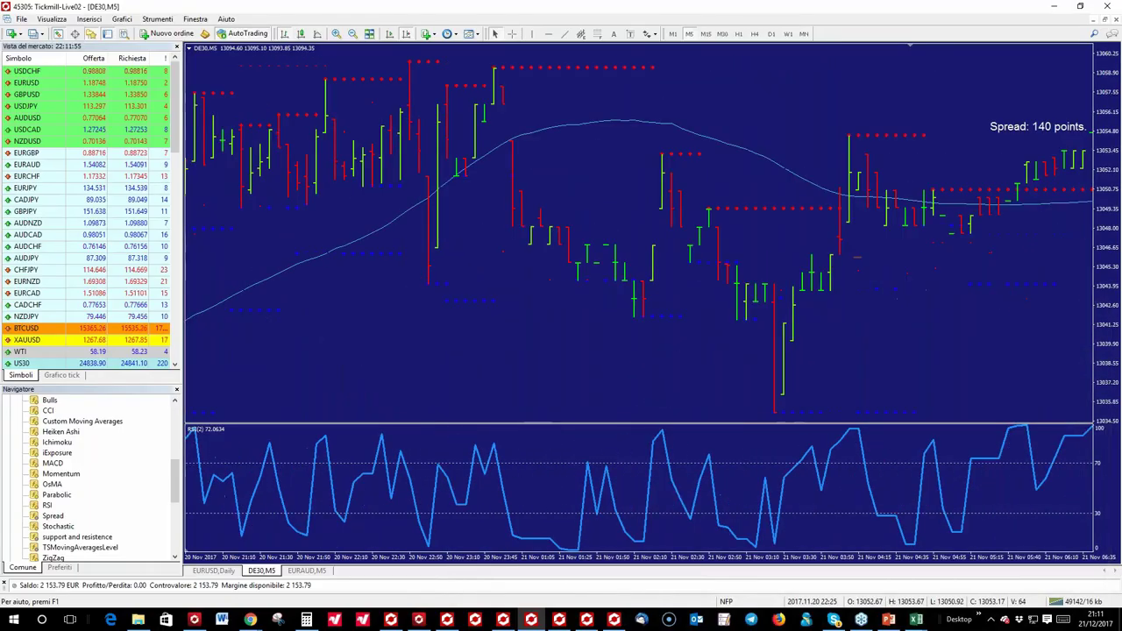
Look ahead to the 21 November session, return to the 20 November morning, and inspect the bars at the first buy arrow
{"action": "scroll", "coordinate": [722, 230], "scroll_direction": "down", "scroll_amount": 5}
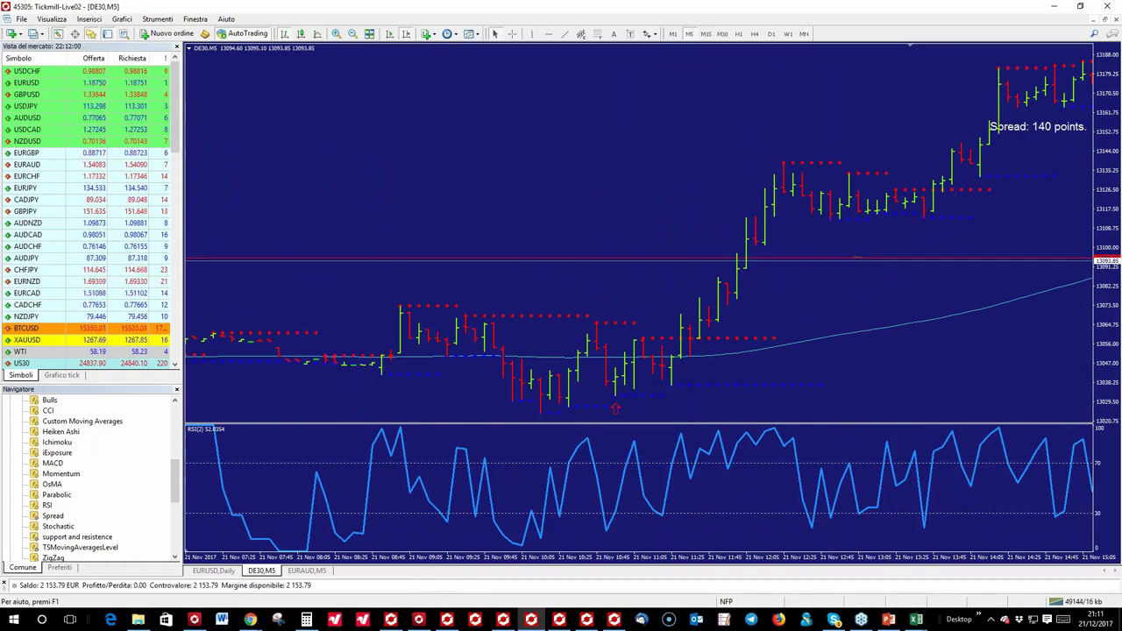
{"action": "left_click_drag", "start_coordinate": [440, 215], "coordinate": [1087, 263]}
{"action": "scroll", "coordinate": [638, 232], "scroll_direction": "up", "scroll_amount": 8}
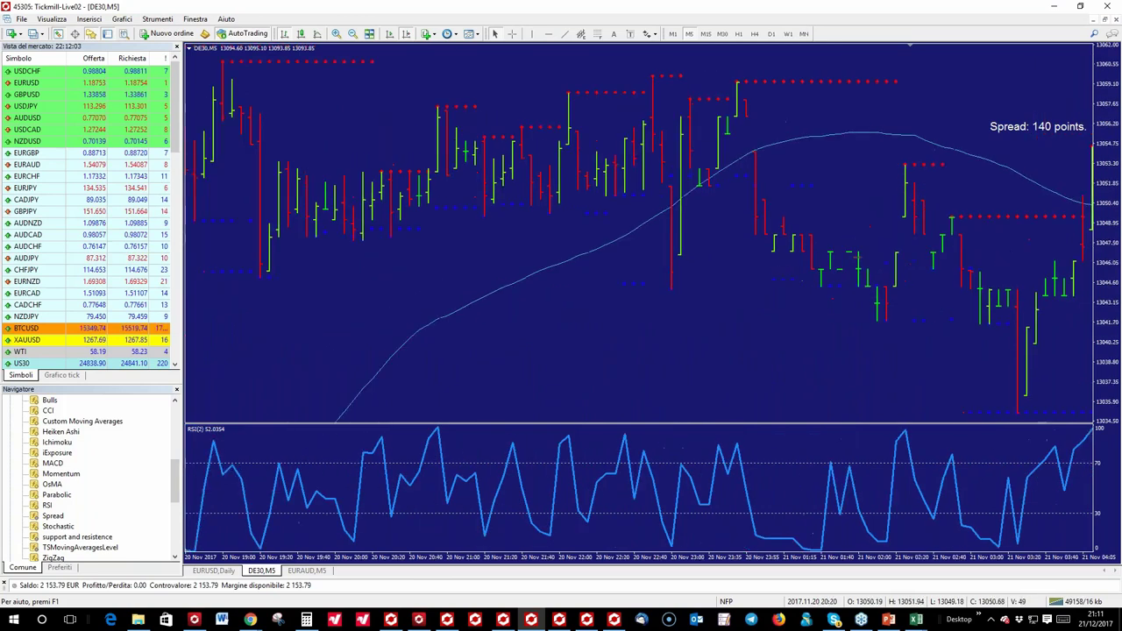
{"action": "scroll", "coordinate": [683, 263], "scroll_direction": "up", "scroll_amount": 8}
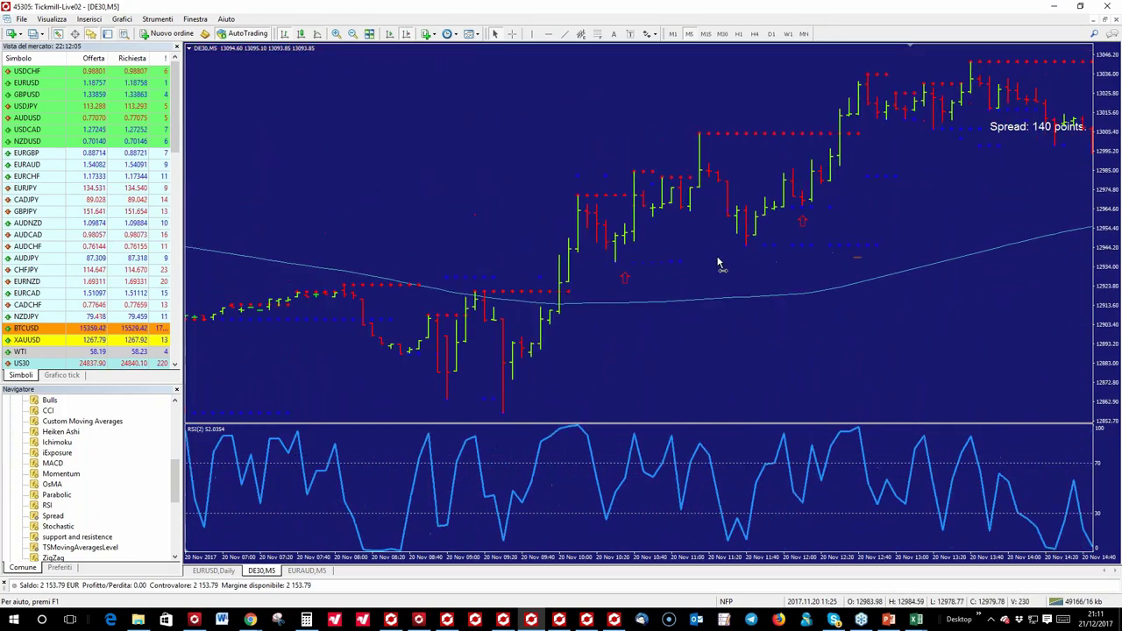
{"action": "left_click", "coordinate": [513, 36]}
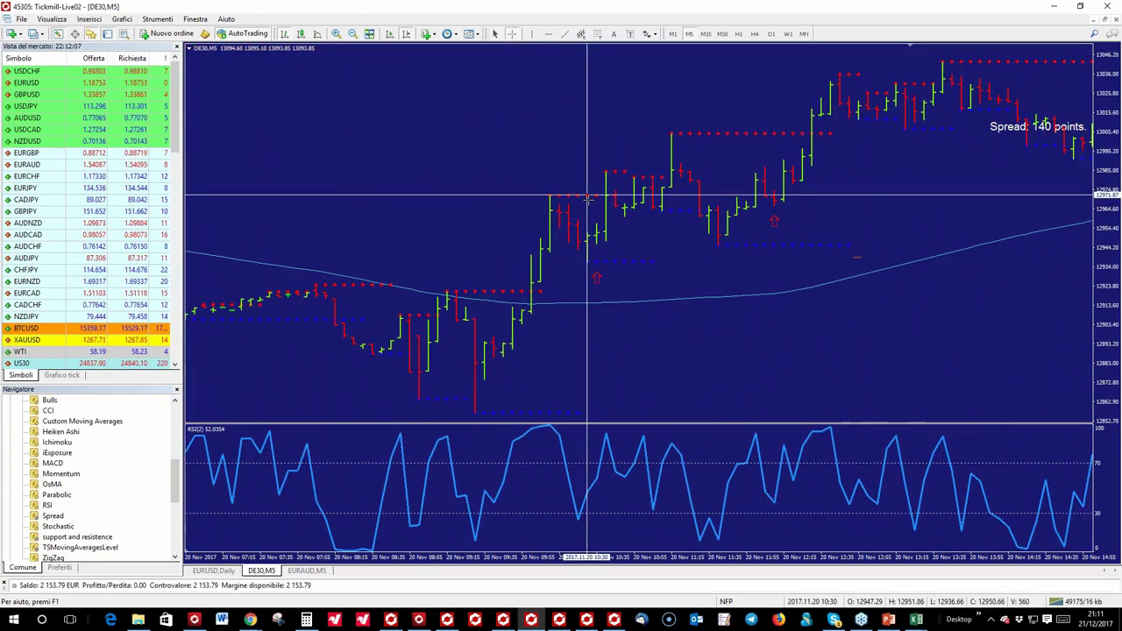
{"action": "scroll", "coordinate": [598, 226], "scroll_direction": "up", "scroll_amount": 3}
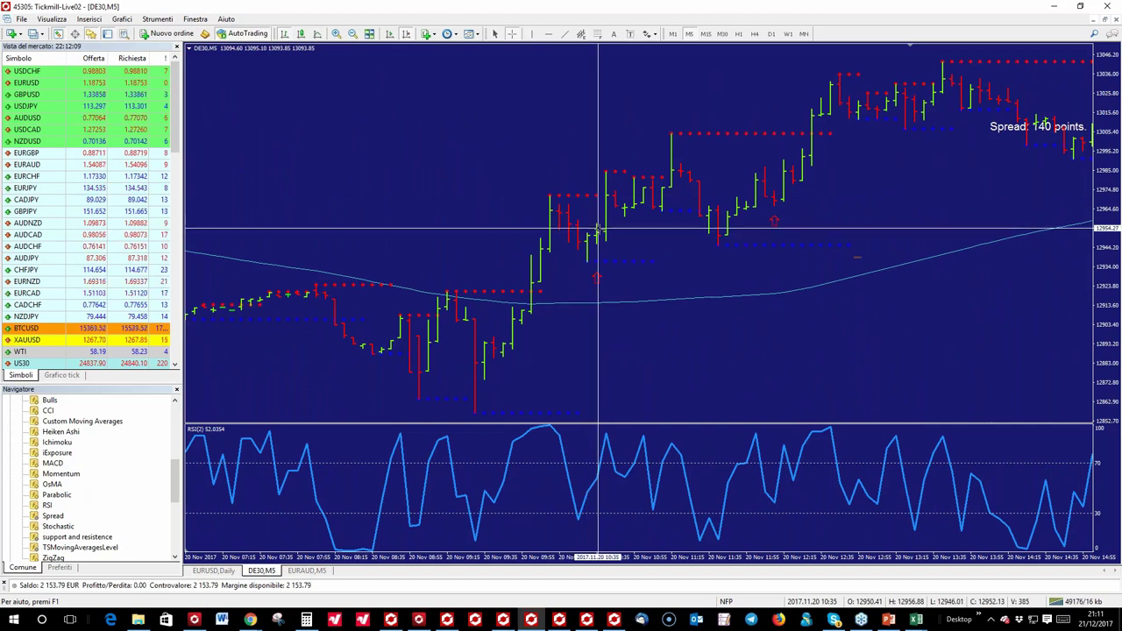
{"action": "scroll", "coordinate": [541, 203], "scroll_direction": "down", "scroll_amount": 2}
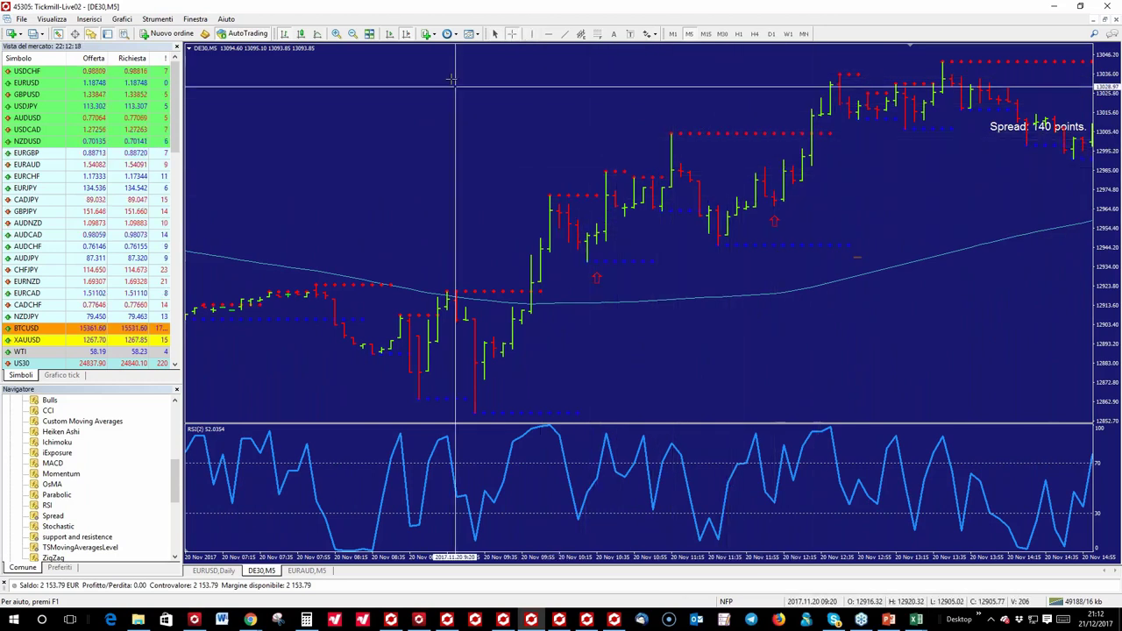
Zoom the DE30 chart out two levels and examine the whole 20 November trend and its three buy arrows
{"action": "left_click", "coordinate": [352, 34]}
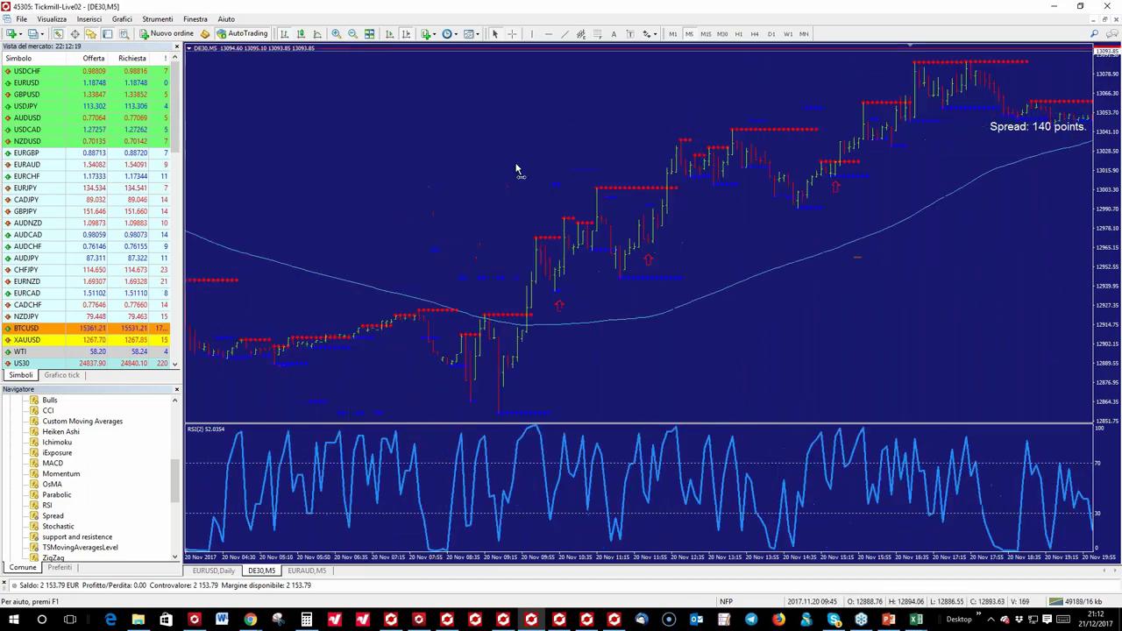
{"action": "left_click", "coordinate": [352, 33]}
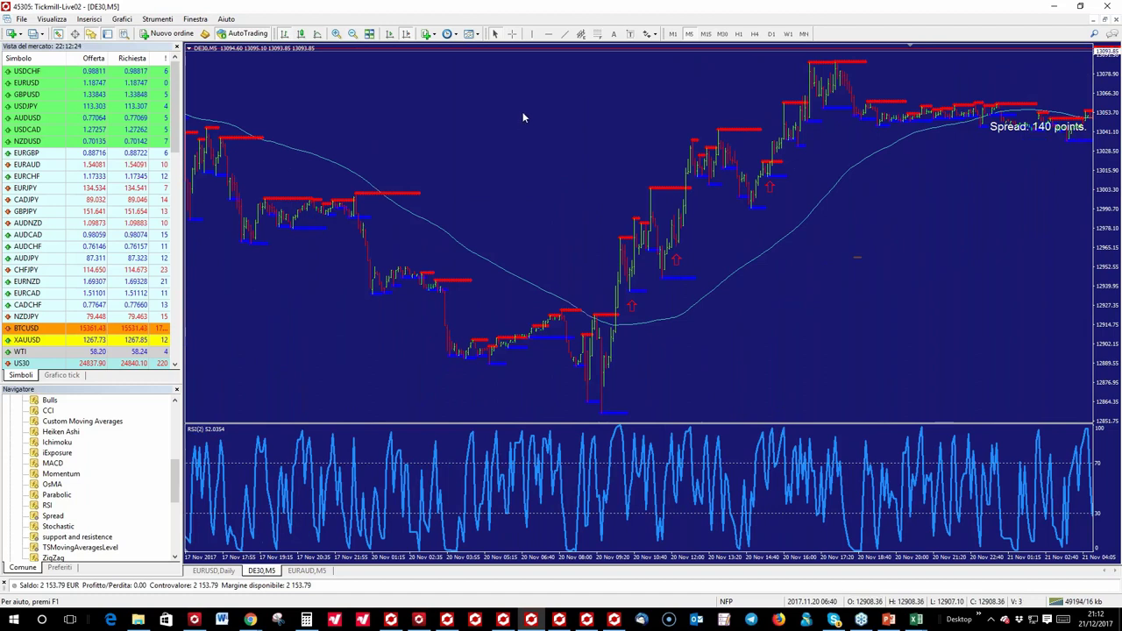
{"action": "left_click", "coordinate": [511, 37]}
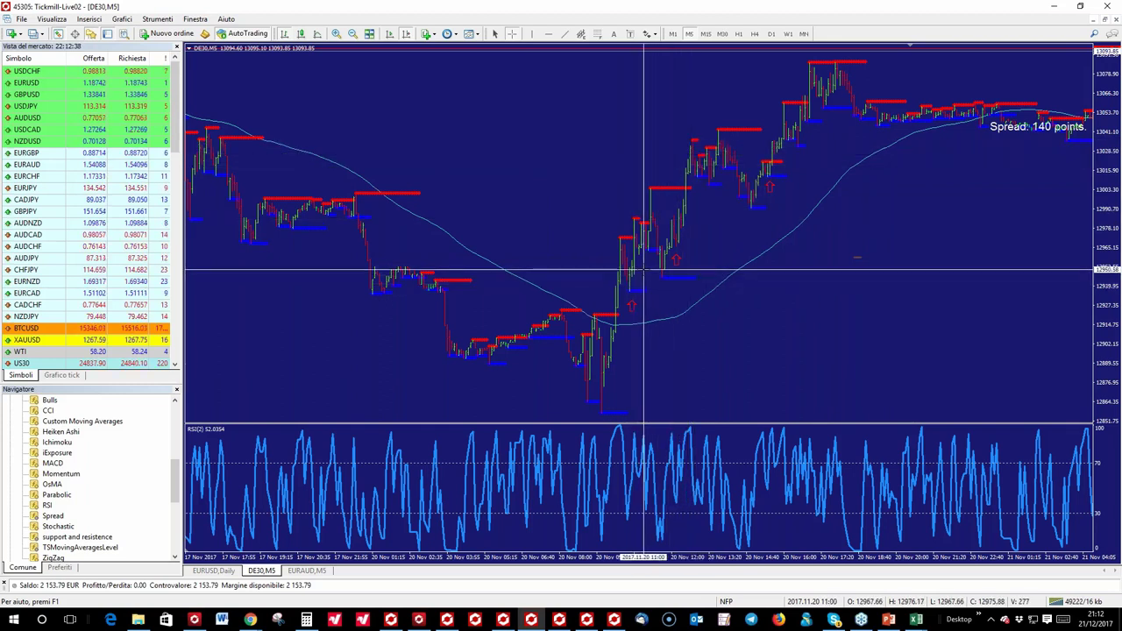
{"action": "key", "text": "Escape"}
Zoom the DE30 chart in one level and bring the 21 November buy-arrow setup into view
{"action": "left_click", "coordinate": [334, 35]}
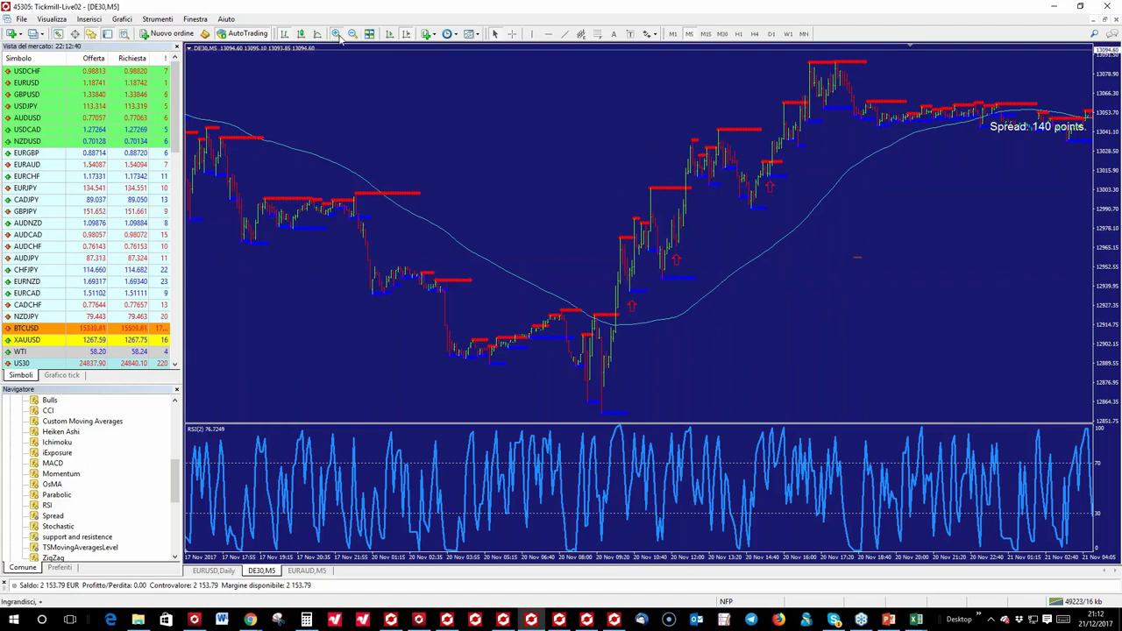
{"action": "left_click_drag", "start_coordinate": [894, 245], "coordinate": [517, 219]}
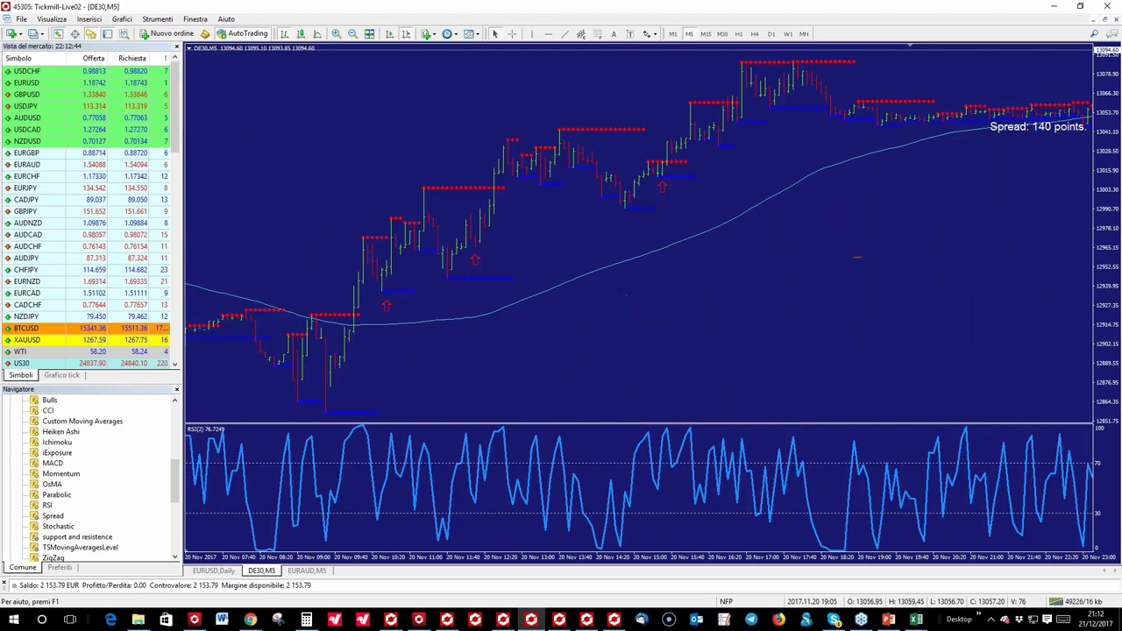
{"action": "scroll", "coordinate": [833, 253], "scroll_direction": "down", "scroll_amount": 5}
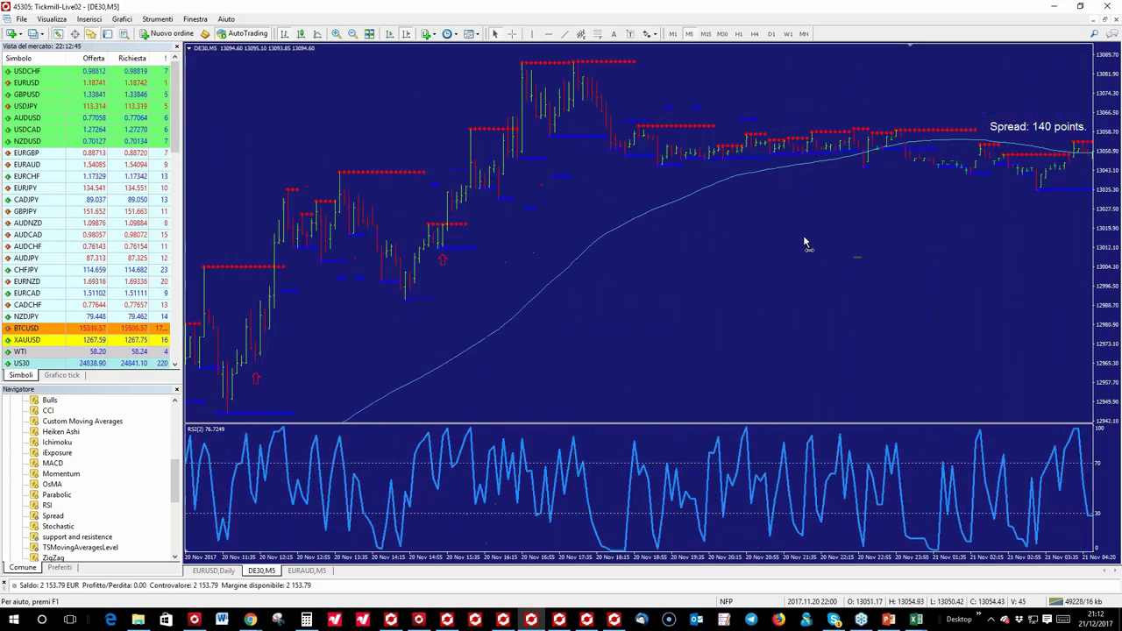
{"action": "scroll", "coordinate": [769, 225], "scroll_direction": "down", "scroll_amount": 5}
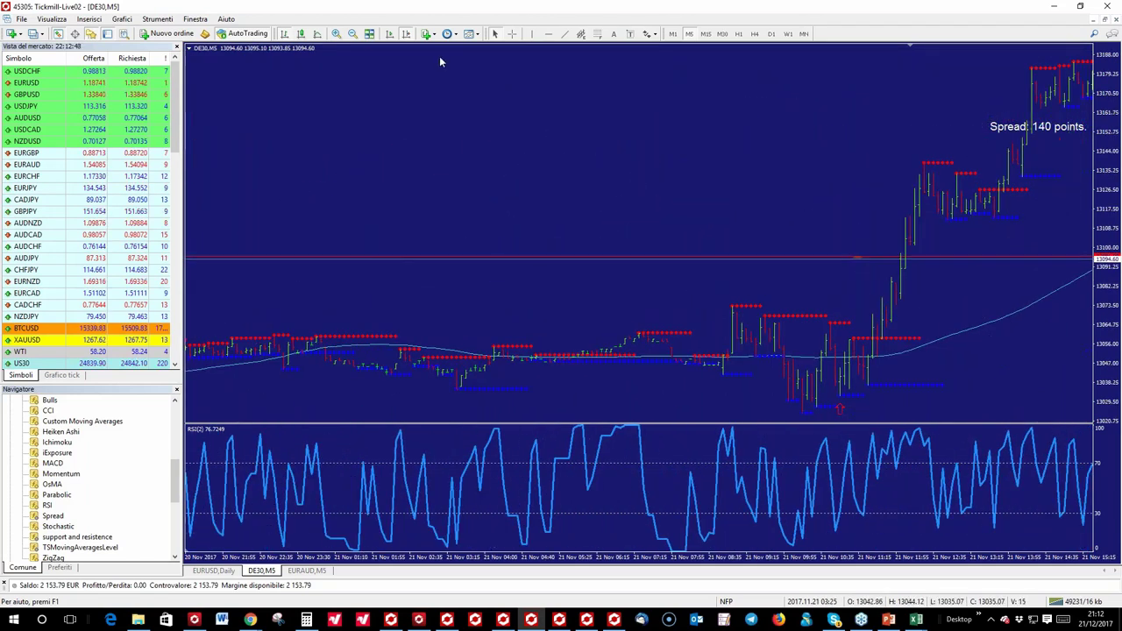
Inspect the 21 November buy-arrow setup on the DE30 M5 chart with the crosshair and follow the rally into the afternoon
{"action": "left_click", "coordinate": [343, 34]}
{"action": "scroll", "coordinate": [446, 137], "scroll_direction": "down", "scroll_amount": 5}
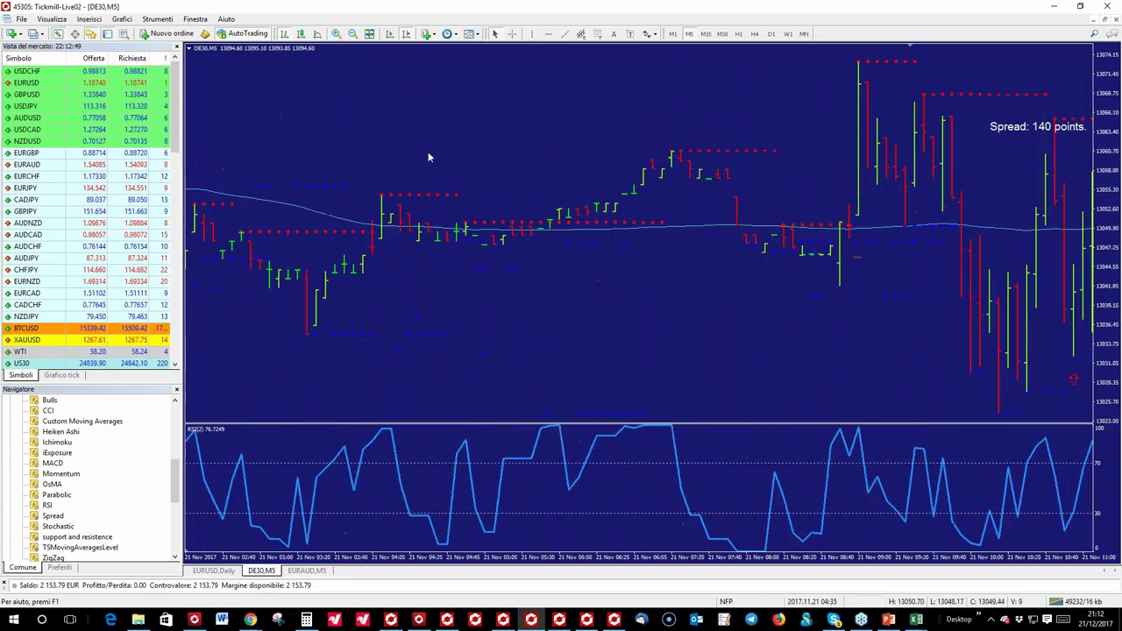
{"action": "left_click", "coordinate": [511, 34]}
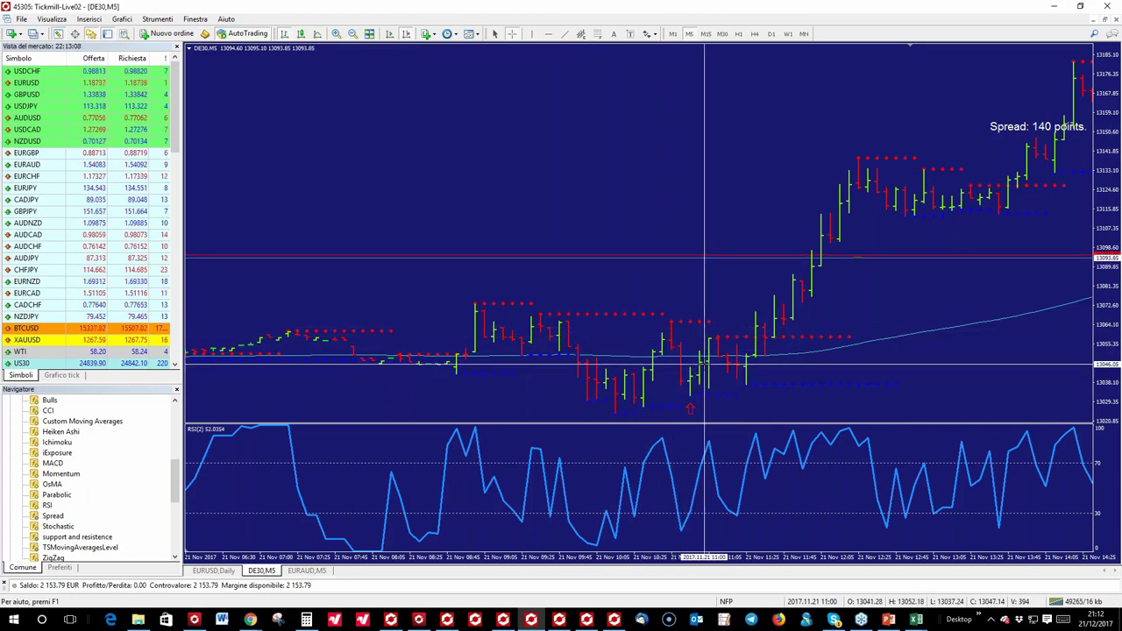
{"action": "mouse_move", "coordinate": [700, 364]}
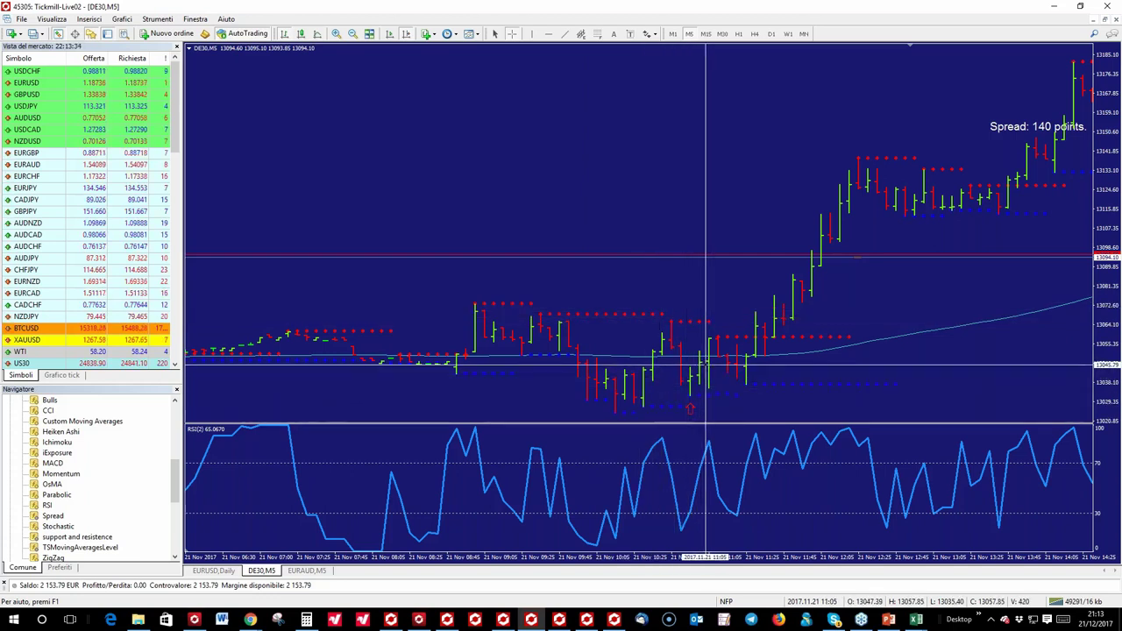
{"action": "scroll", "coordinate": [590, 300], "scroll_direction": "down", "scroll_amount": 5}
{"action": "scroll", "coordinate": [564, 182], "scroll_direction": "down", "scroll_amount": 3}
{"action": "left_click", "coordinate": [512, 34]}
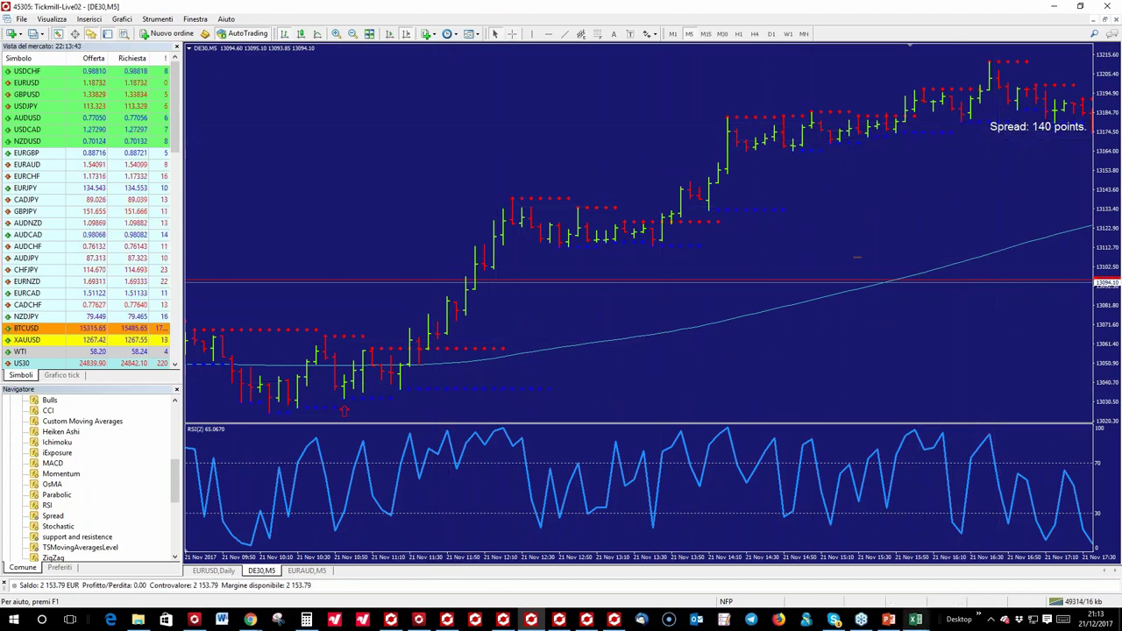
Switch to the casi studio strategie workbook in Excel and go through its strategy sheets to PIRAMIDAZIONE FALLITA
{"action": "left_click", "coordinate": [915, 620]}
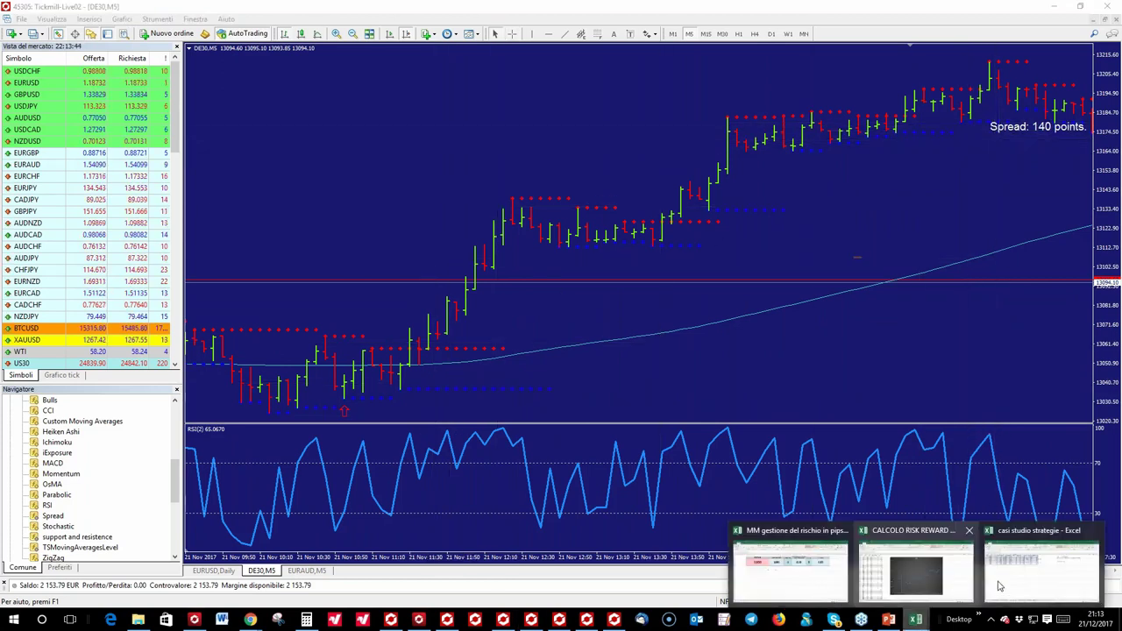
{"action": "left_click", "coordinate": [917, 532]}
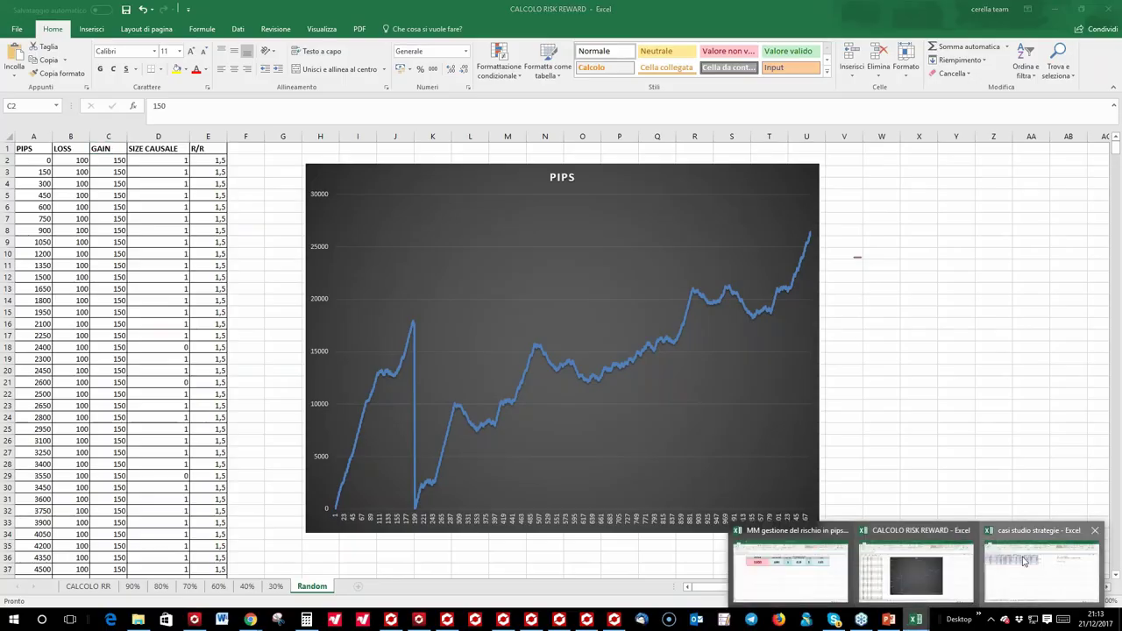
{"action": "left_click", "coordinate": [1022, 561]}
{"action": "left_click", "coordinate": [223, 587]}
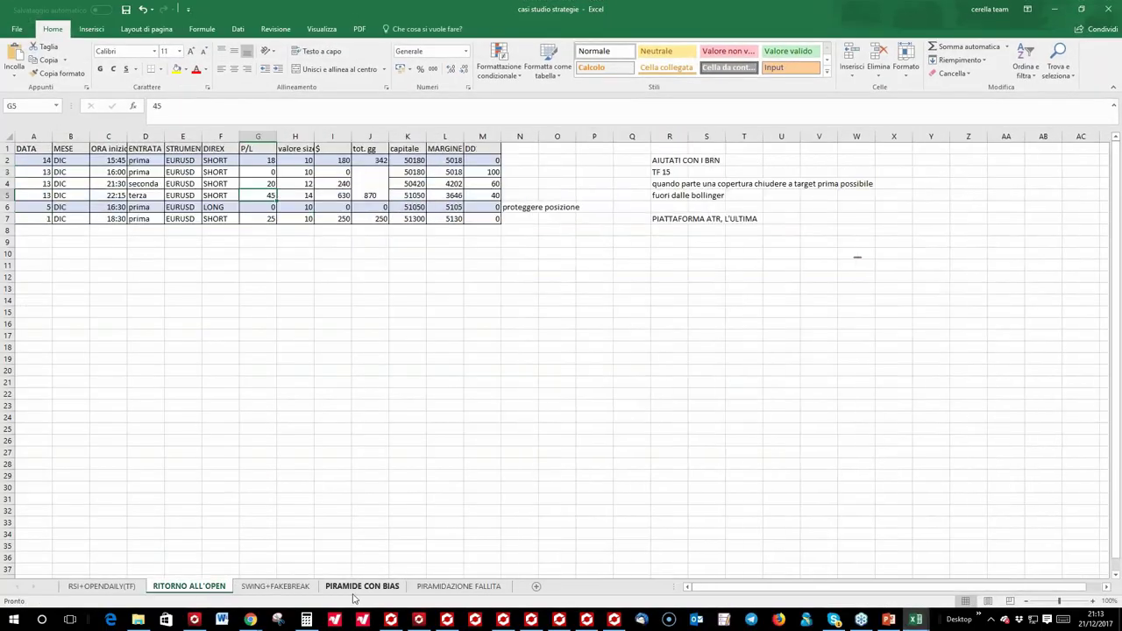
{"action": "left_click", "coordinate": [356, 587]}
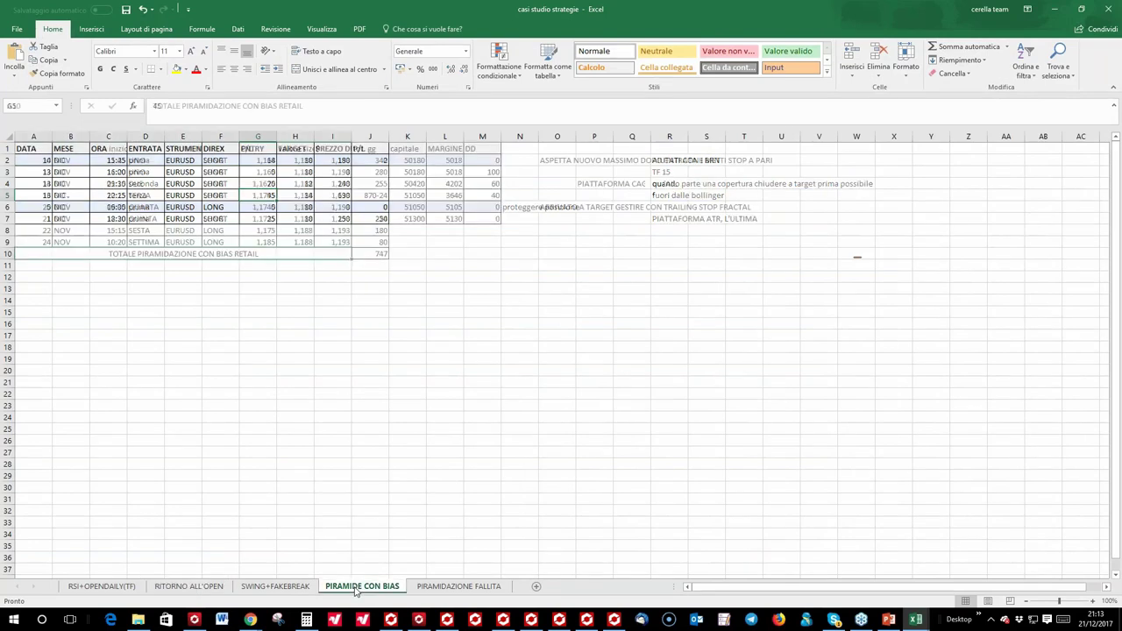
{"action": "left_click", "coordinate": [414, 585]}
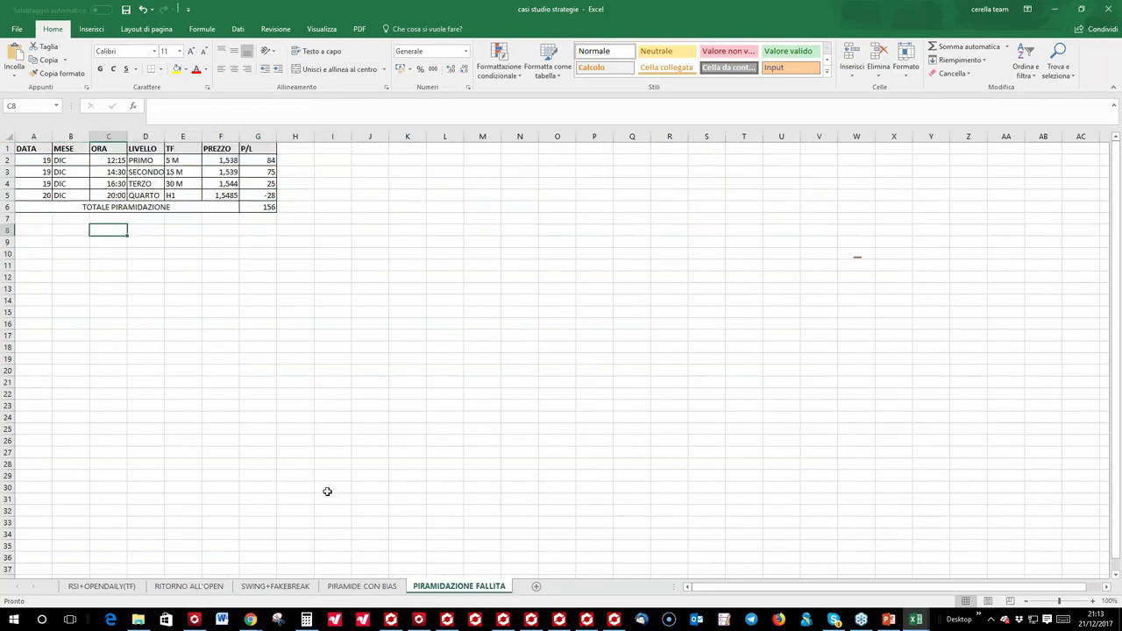
Look through the MetaTrader windows for the chart matching the failed pyramiding trades and bring up EURAUD M5
{"action": "left_click", "coordinate": [587, 623]}
{"action": "left_click", "coordinate": [614, 622]}
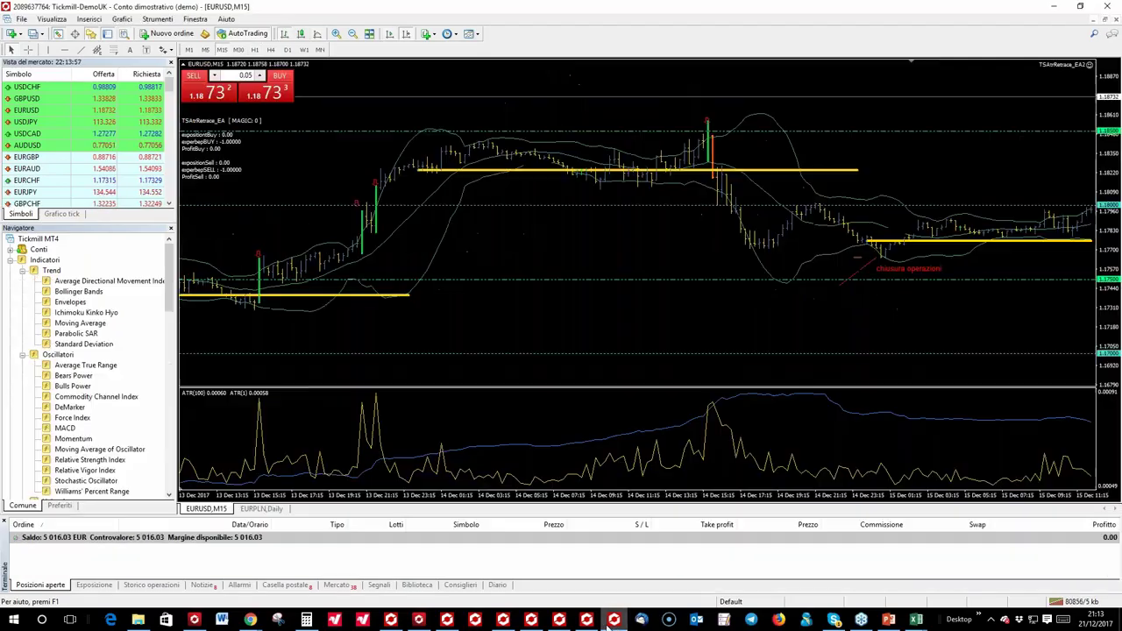
{"action": "left_click", "coordinate": [560, 622]}
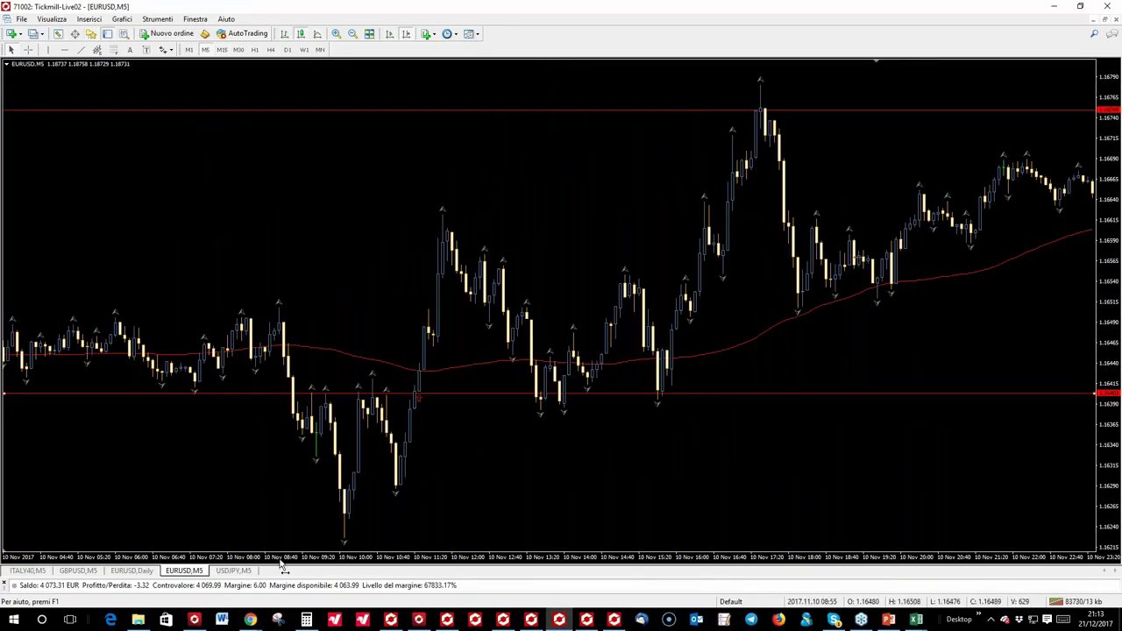
{"action": "mouse_move", "coordinate": [916, 619]}
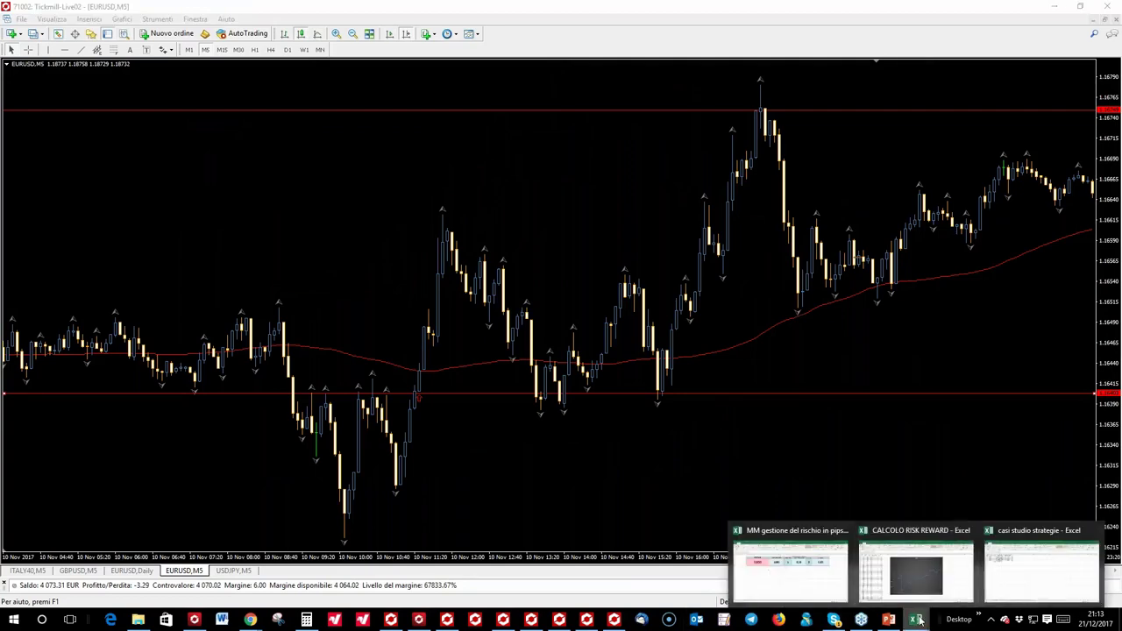
{"action": "left_click", "coordinate": [1043, 565]}
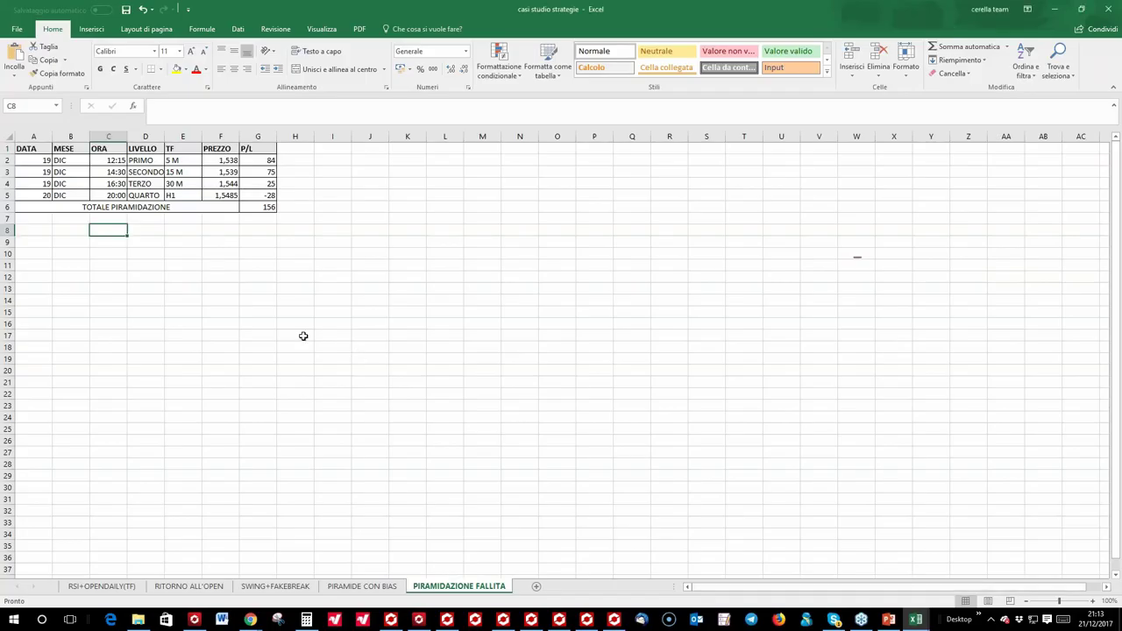
{"action": "left_click", "coordinate": [529, 621]}
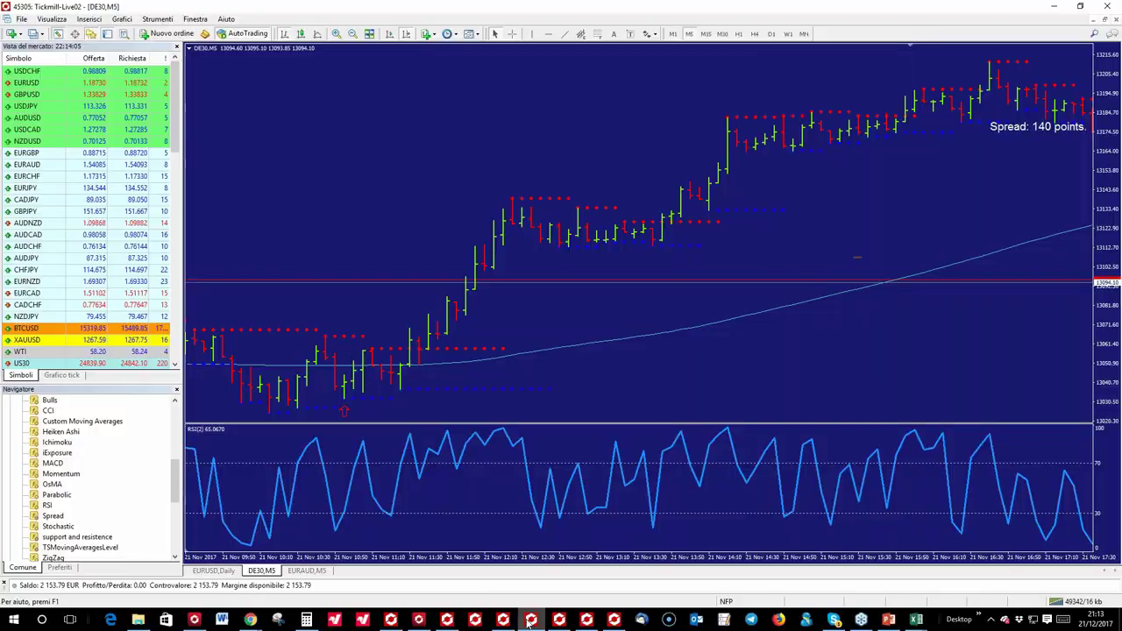
{"action": "left_click", "coordinate": [320, 570]}
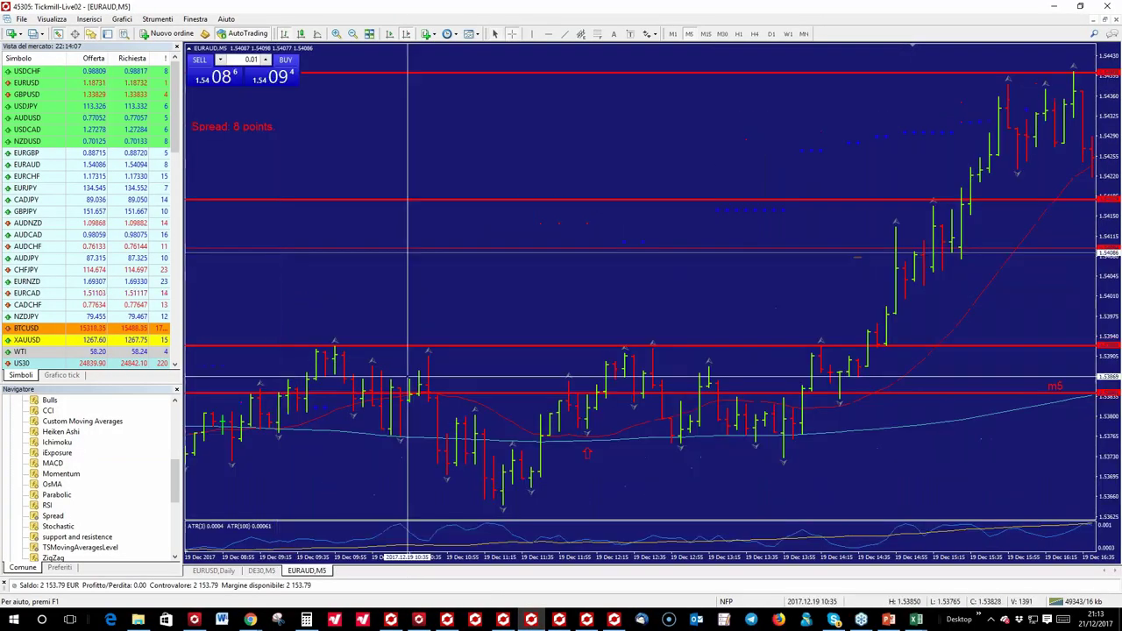
Examine the 19 December EURAUD M5 move from the buy arrow through the m5, m15 and m30 entry lines
{"action": "scroll", "coordinate": [564, 238], "scroll_direction": "down", "scroll_amount": 5}
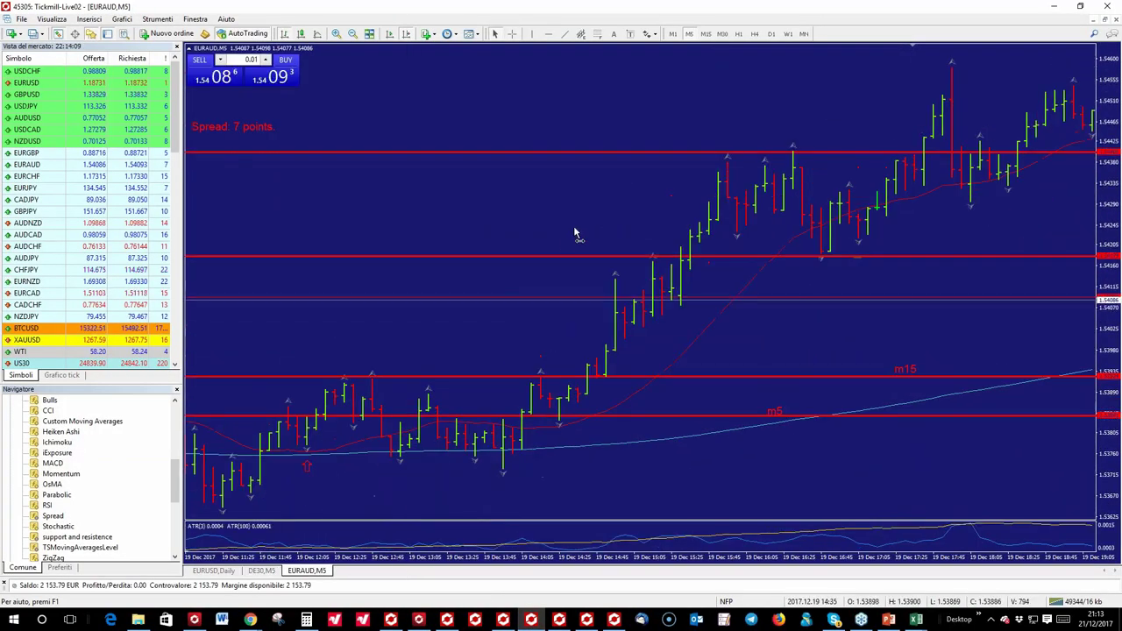
{"action": "left_click", "coordinate": [353, 34]}
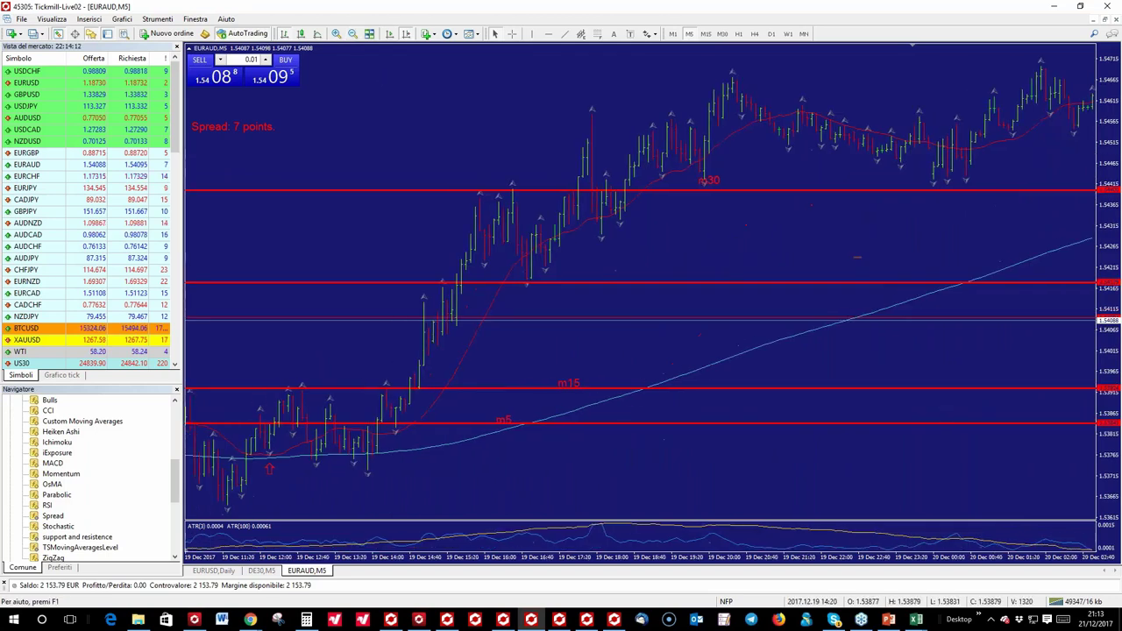
{"action": "left_click", "coordinate": [512, 33]}
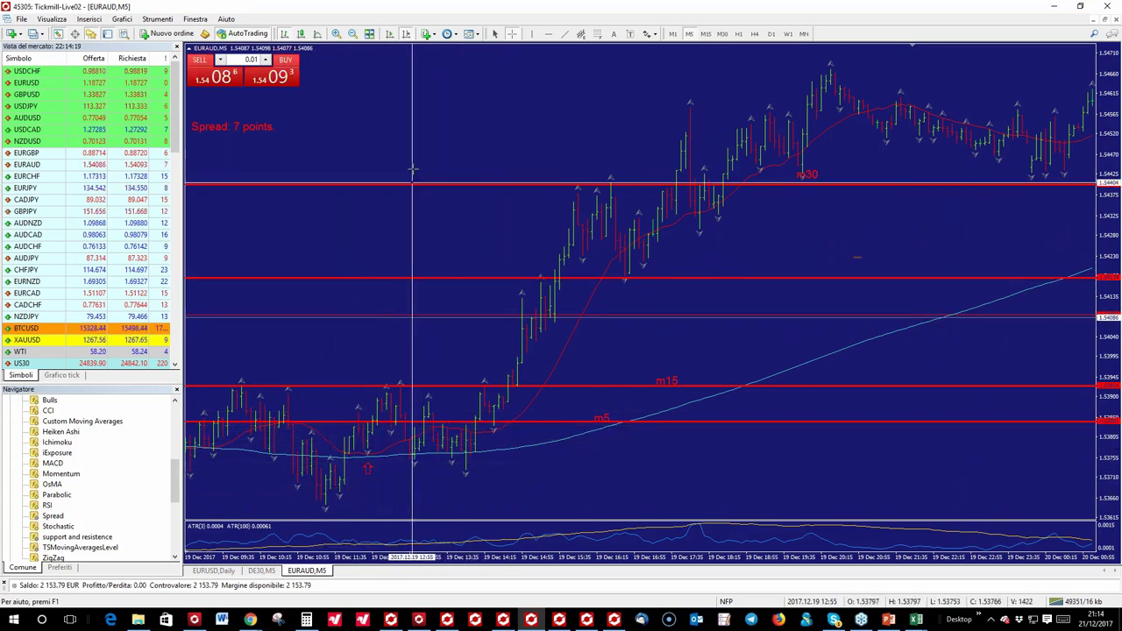
{"action": "left_click", "coordinate": [460, 64]}
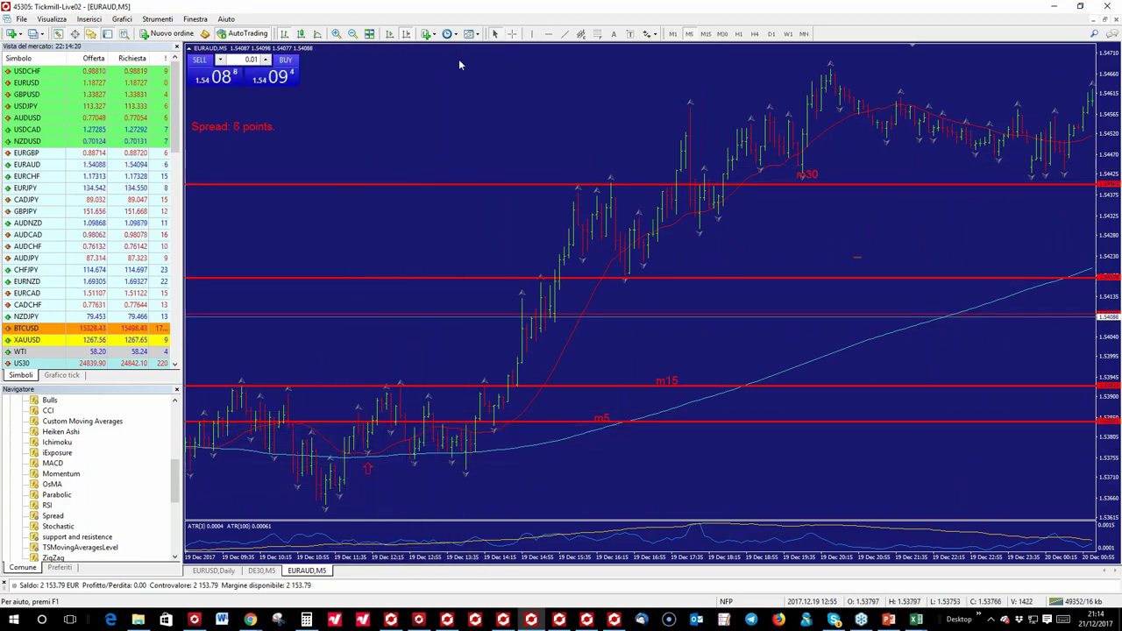
{"action": "left_click", "coordinate": [335, 33]}
{"action": "left_click_drag", "start_coordinate": [533, 229], "coordinate": [515, 228]}
{"action": "left_click", "coordinate": [512, 33]}
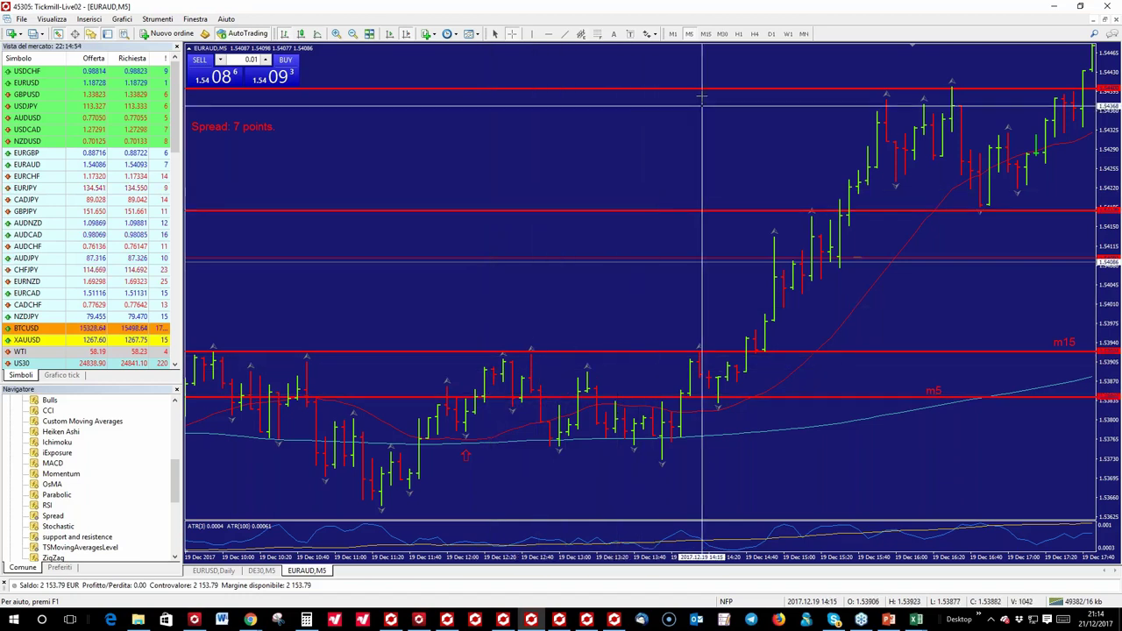
Switch the EURAUD chart to M15 and on to M30, and inspect the entry lines marked m15, m30 and m5
{"action": "left_click", "coordinate": [707, 34]}
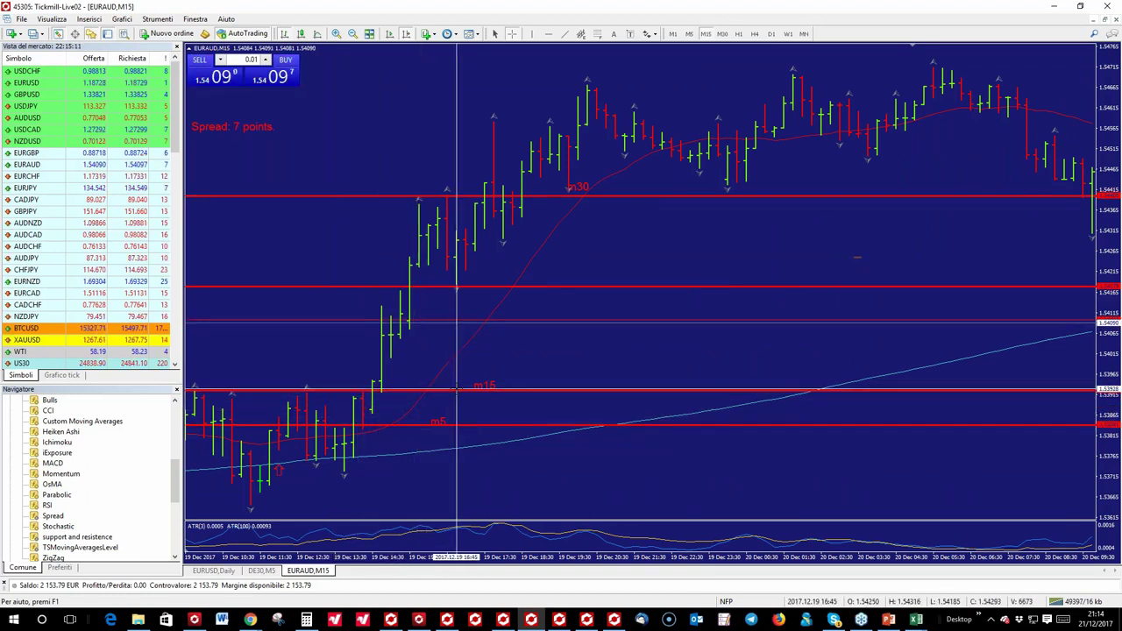
{"action": "type", "text": "M30"}
{"action": "key", "text": "Return"}
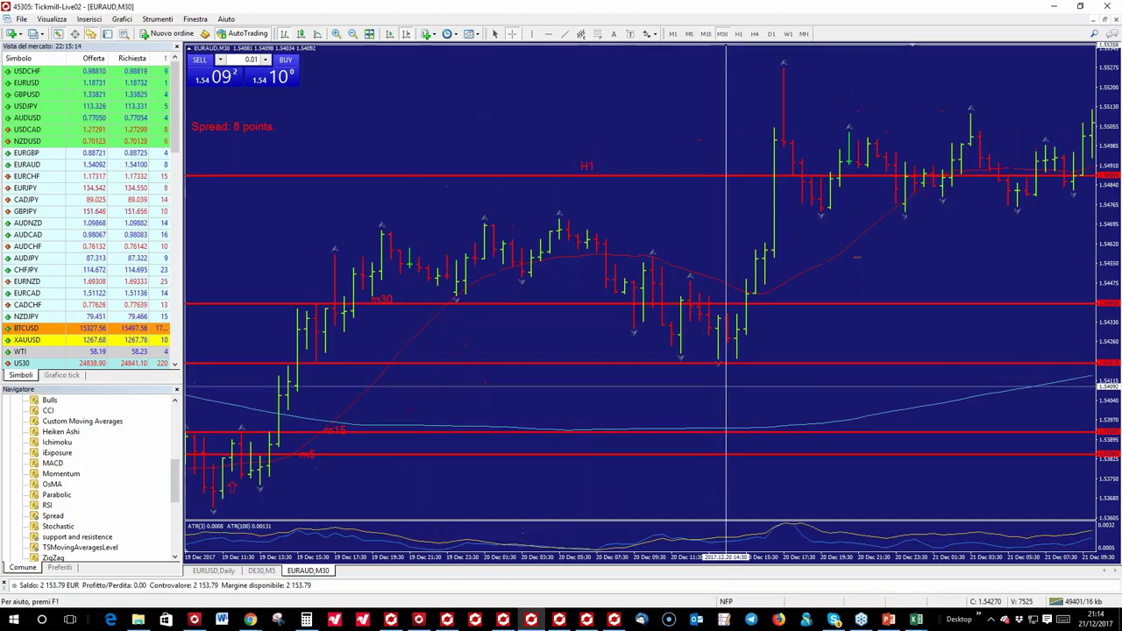
{"action": "scroll", "coordinate": [351, 386], "scroll_direction": "up", "scroll_amount": 3}
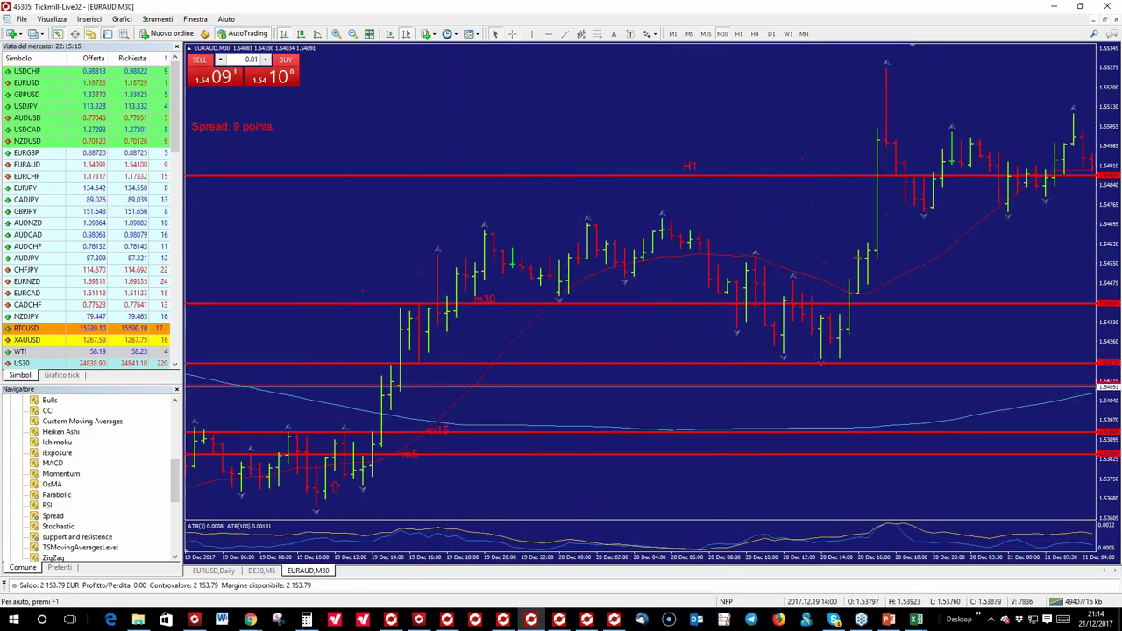
{"action": "scroll", "coordinate": [640, 280], "scroll_direction": "up", "scroll_amount": 1}
{"action": "left_click", "coordinate": [515, 33]}
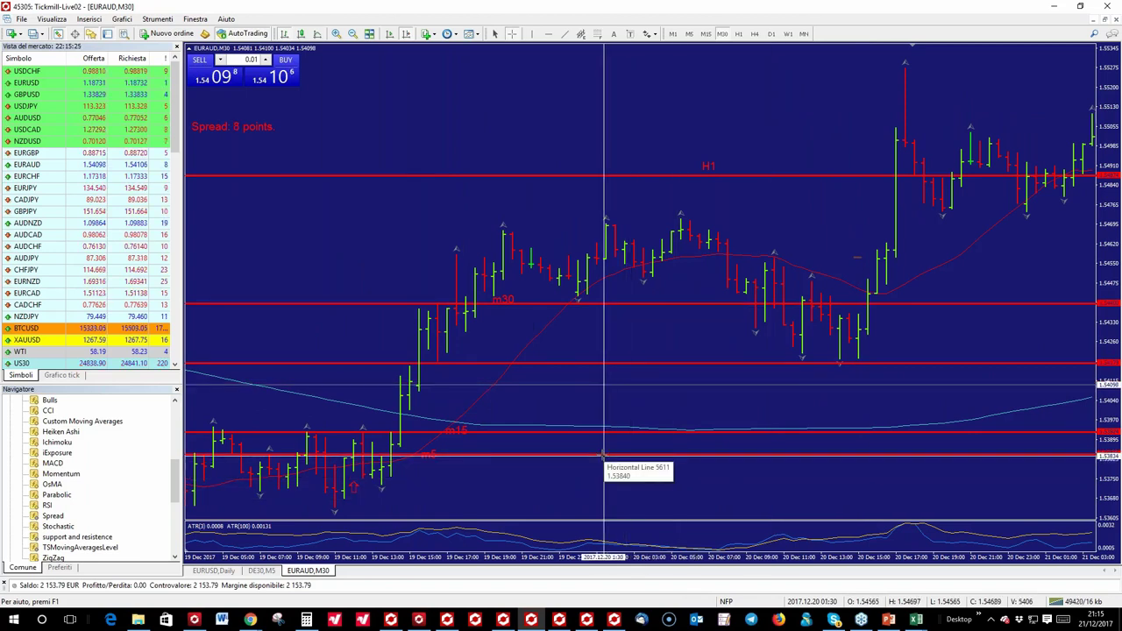
{"action": "left_click_drag", "start_coordinate": [603, 456], "coordinate": [582, 452]}
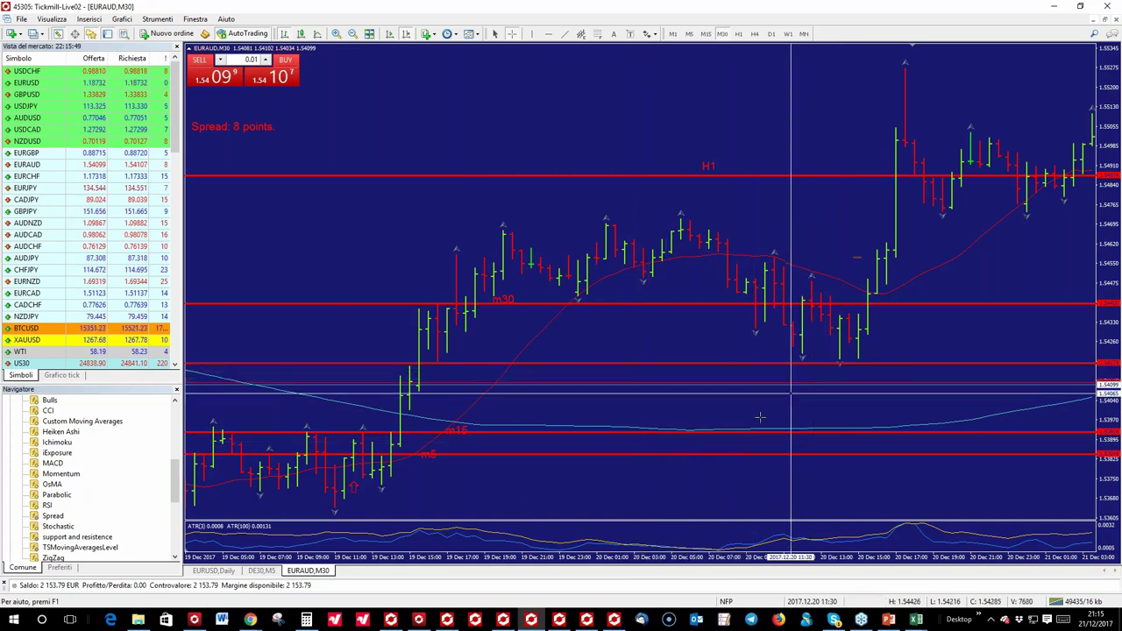
Switch the EURAUD chart to H1 and trace the H1 entry and the 21 December decline with the crosshair
{"action": "left_click", "coordinate": [744, 34]}
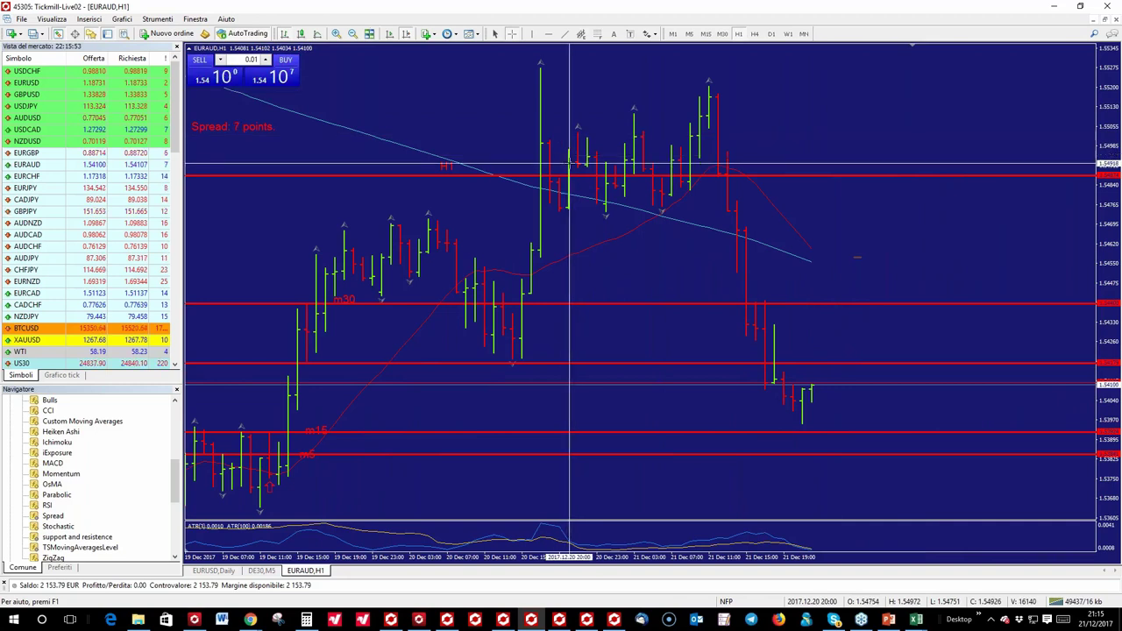
{"action": "left_click", "coordinate": [513, 33]}
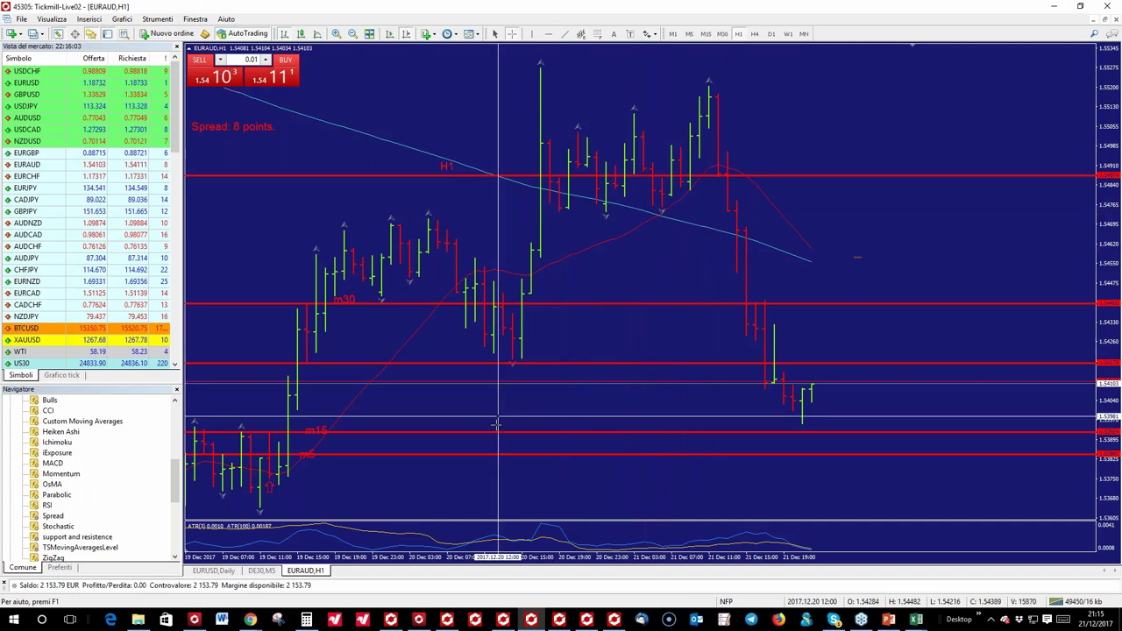
{"action": "left_click_drag", "start_coordinate": [727, 223], "coordinate": [654, 309]}
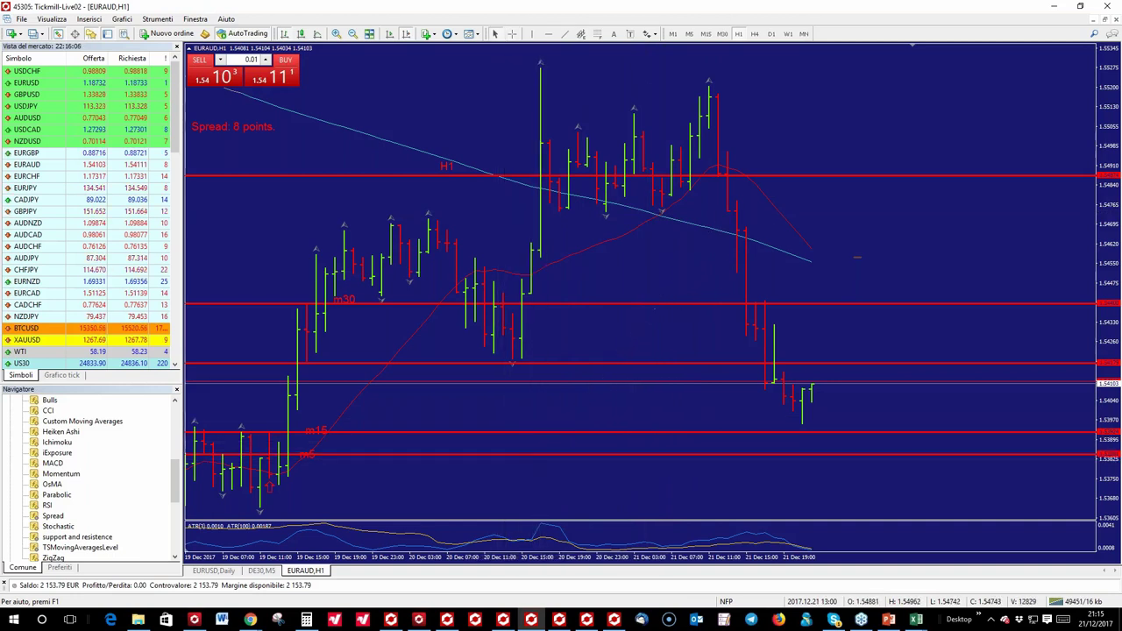
{"action": "left_click", "coordinate": [516, 33]}
{"action": "left_click_drag", "start_coordinate": [759, 225], "coordinate": [677, 326]}
{"action": "left_click", "coordinate": [519, 33]}
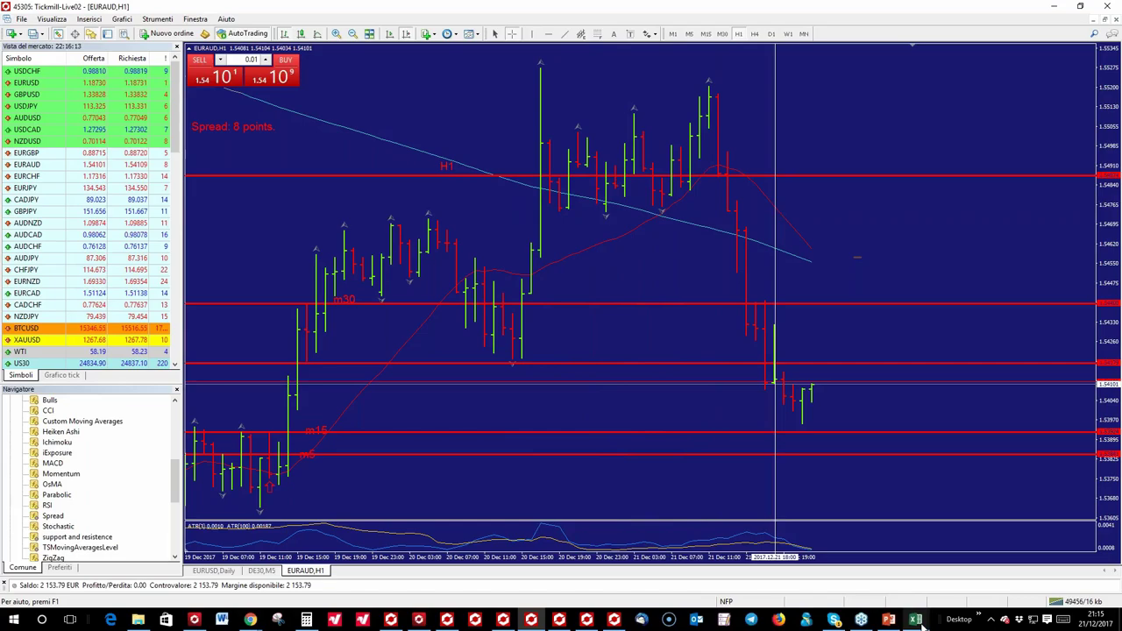
Return to the casi studio strategie workbook in Excel and review the P/L of each level on PIRAMIDAZIONE FALLITA
{"action": "mouse_move", "coordinate": [918, 620]}
{"action": "left_click", "coordinate": [1049, 574]}
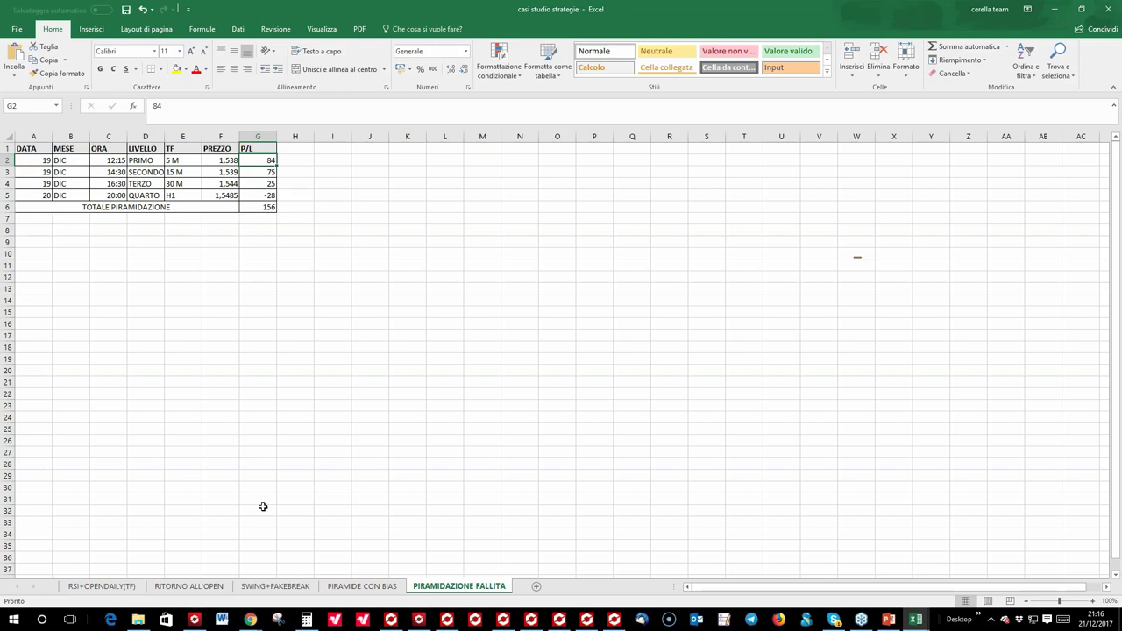
{"action": "left_click", "coordinate": [917, 621]}
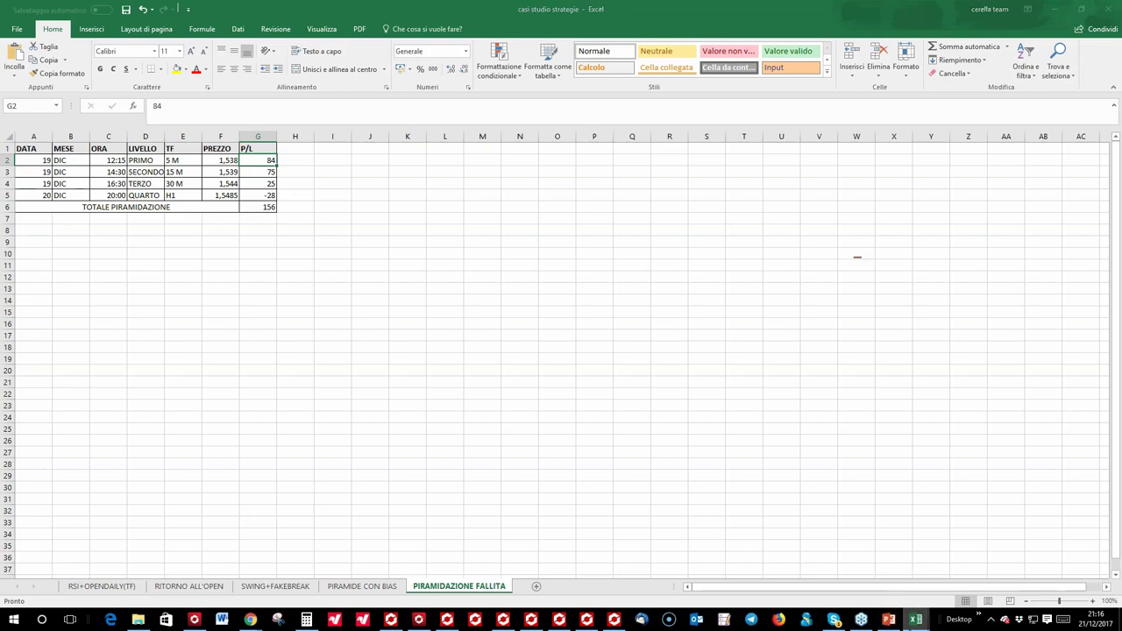
{"action": "left_click", "coordinate": [1022, 571]}
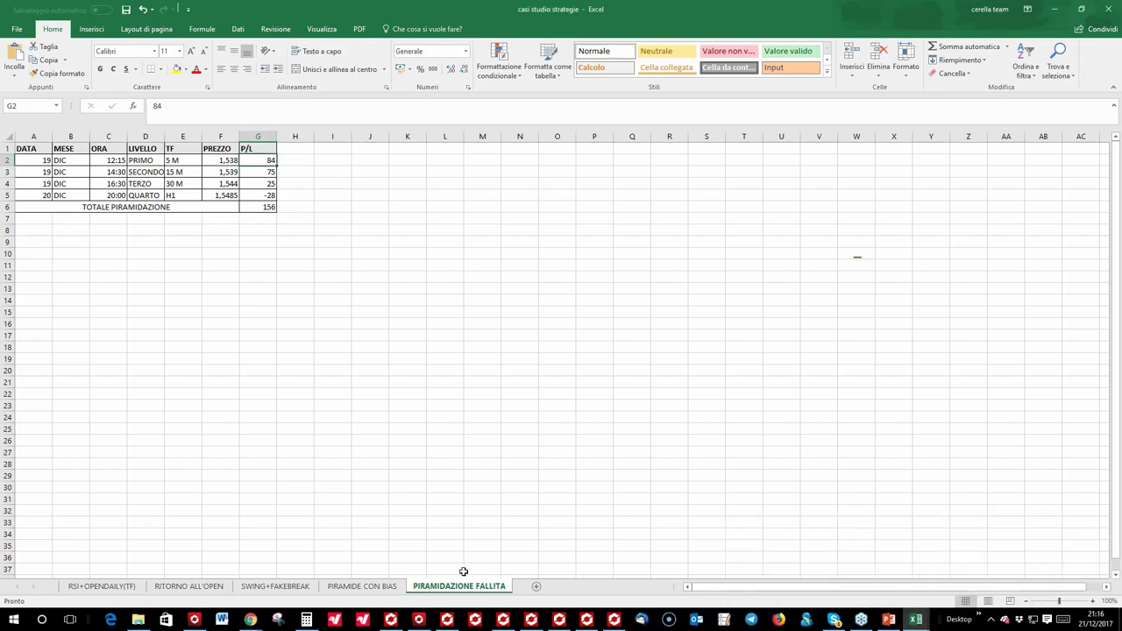
Review the EURUSD trades on the PIRAMIDE CON BIAS sheet and bring up the CALCOLO RISK REWARD workbook
{"action": "left_click", "coordinate": [362, 586]}
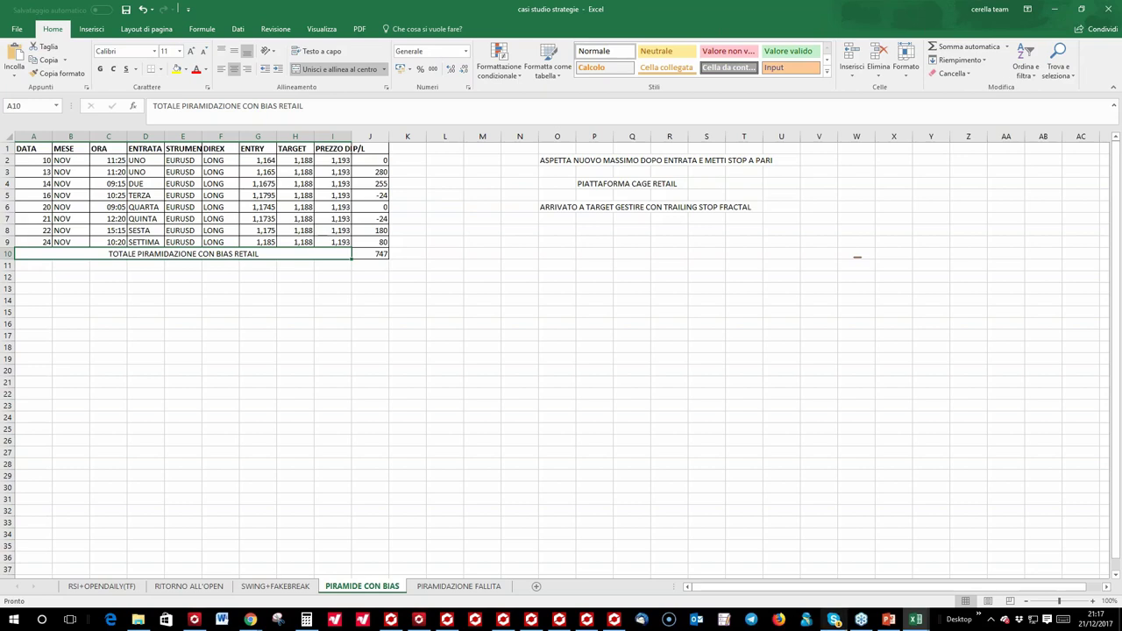
{"action": "mouse_move", "coordinate": [916, 619]}
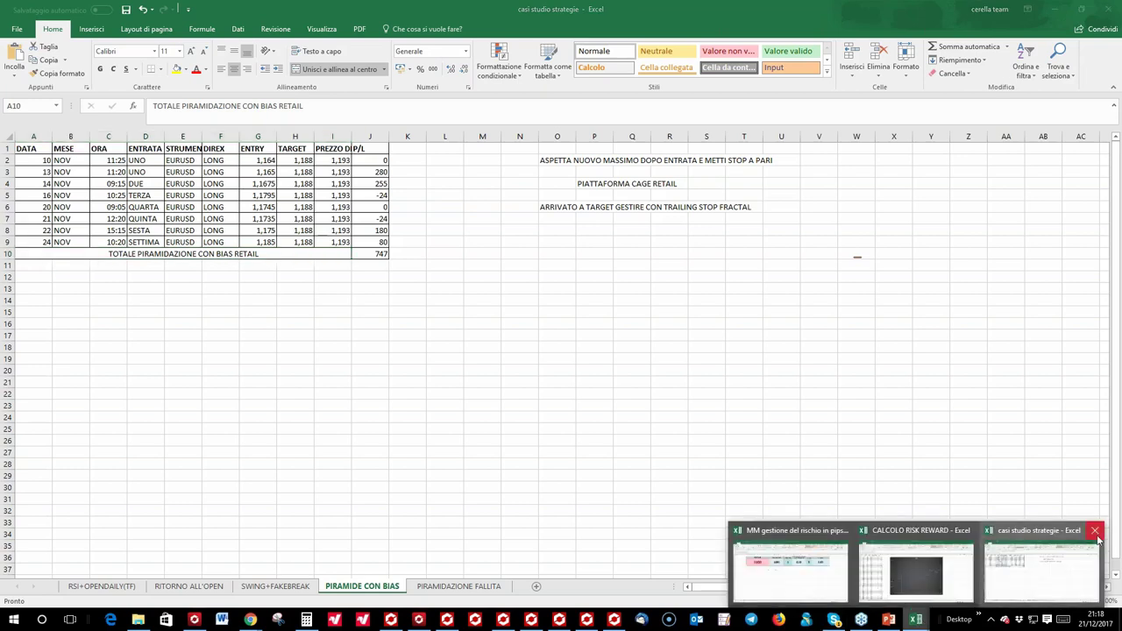
{"action": "left_click", "coordinate": [917, 620]}
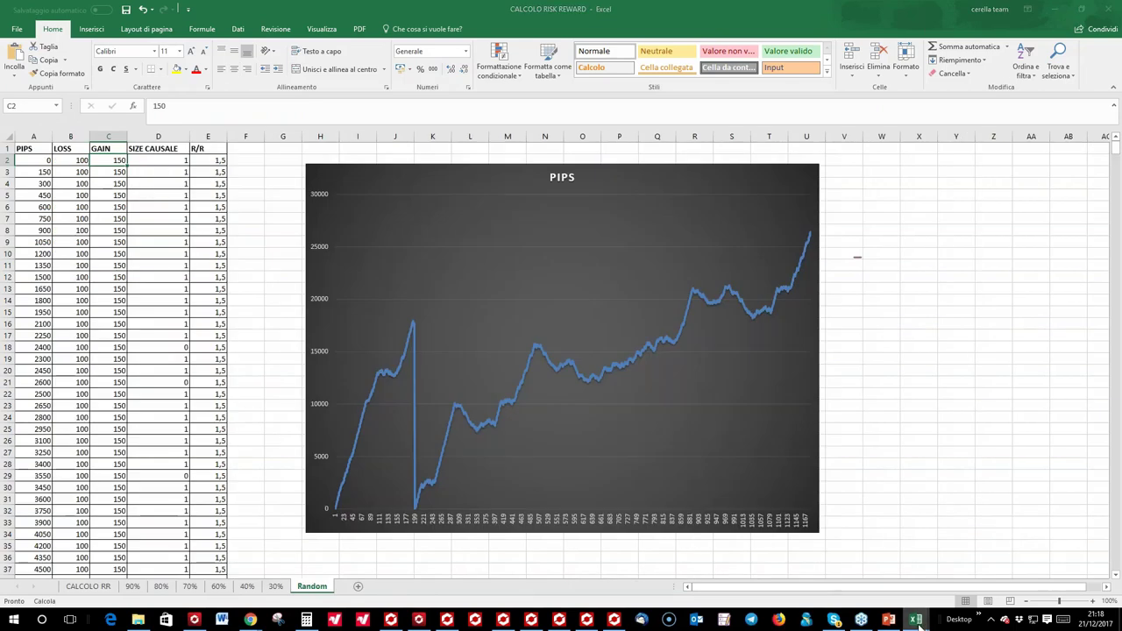
Bring up the EURUSD sheet of the Metodo del contrarian retail workbook, and switch to the Myfxbook Carry trade page in Chrome
{"action": "mouse_move", "coordinate": [917, 619]}
{"action": "left_click", "coordinate": [1032, 533]}
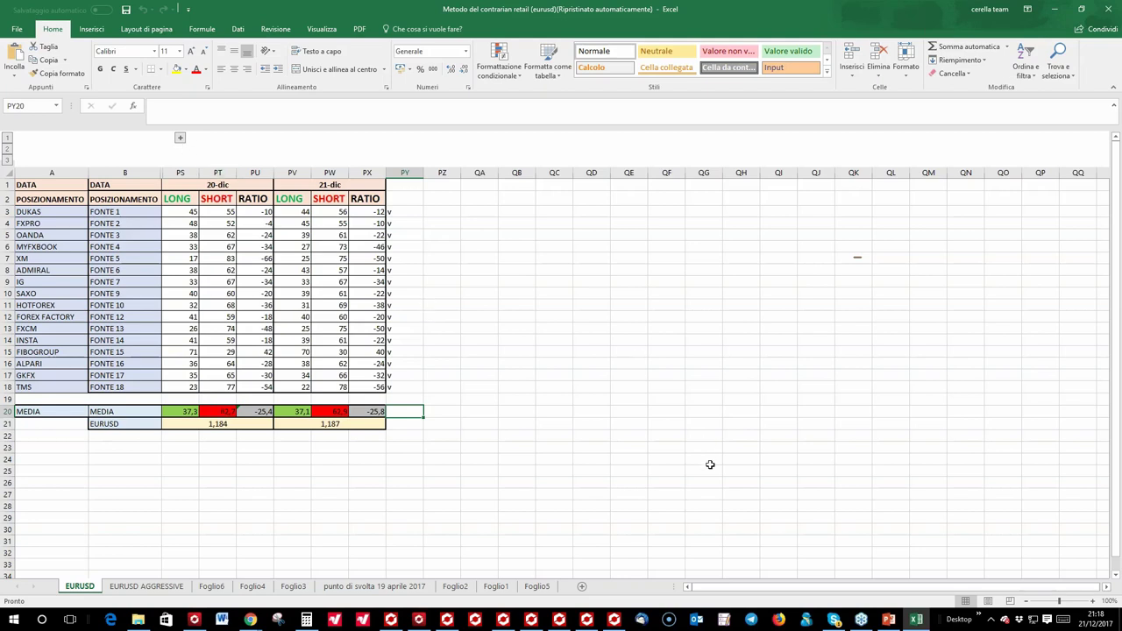
{"action": "mouse_move", "coordinate": [250, 620]}
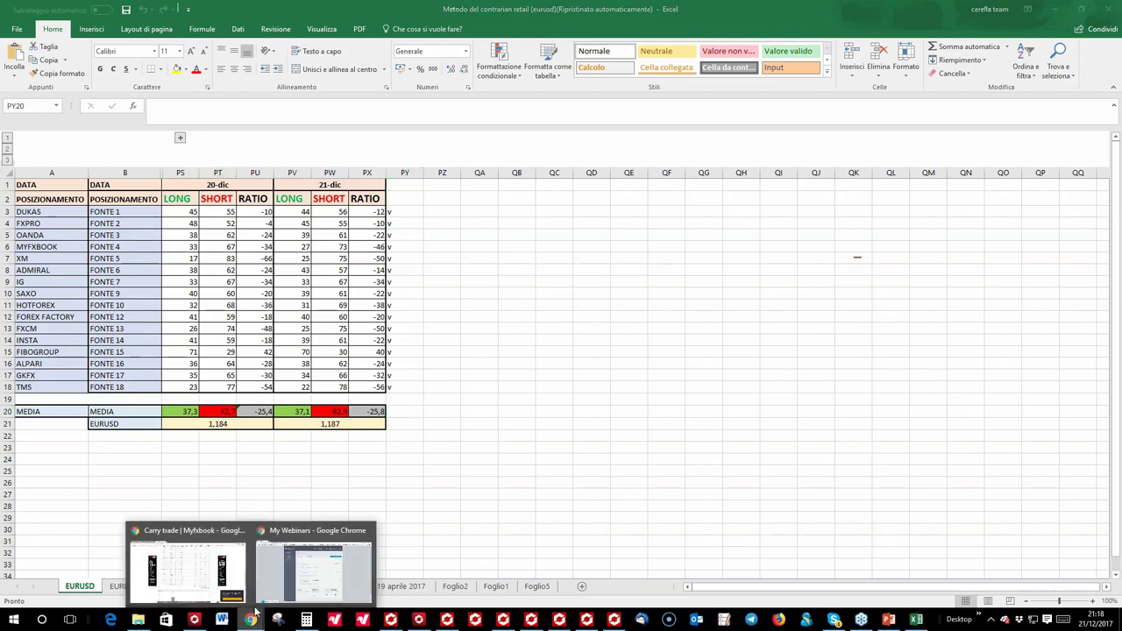
{"action": "left_click", "coordinate": [201, 546]}
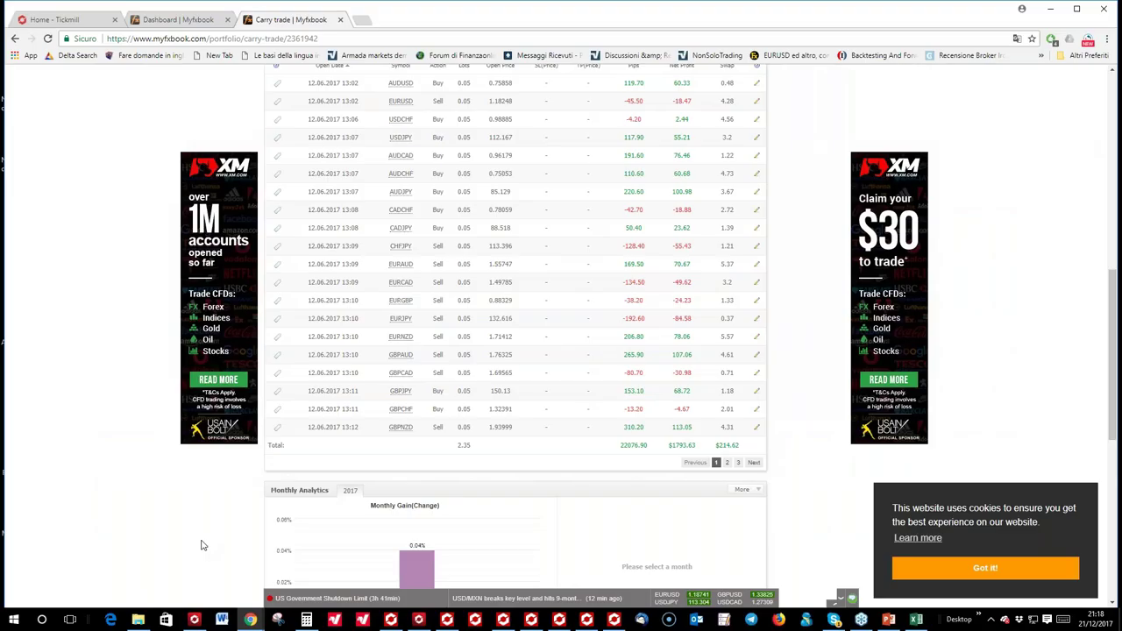
Go to the Myfxbook dashboard and open the Cage Contrarian Retail account from the accounts list
{"action": "scroll", "coordinate": [202, 546], "scroll_direction": "up", "scroll_amount": 1}
{"action": "scroll", "coordinate": [327, 263], "scroll_direction": "up", "scroll_amount": 7}
{"action": "left_click", "coordinate": [281, 119]}
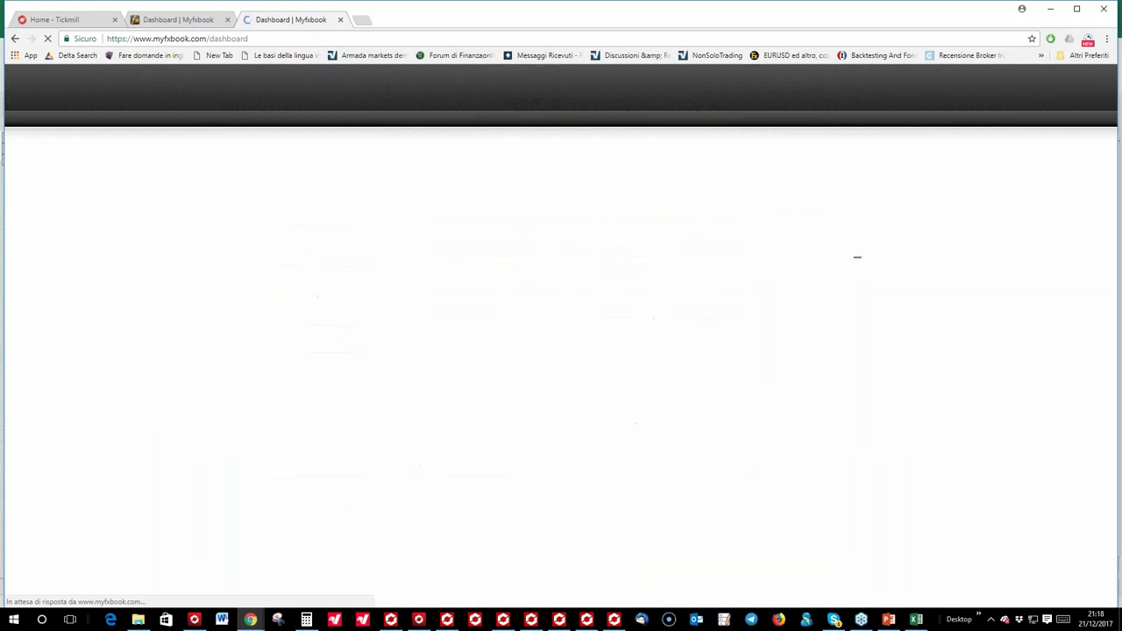
{"action": "scroll", "coordinate": [347, 387], "scroll_direction": "down", "scroll_amount": 3}
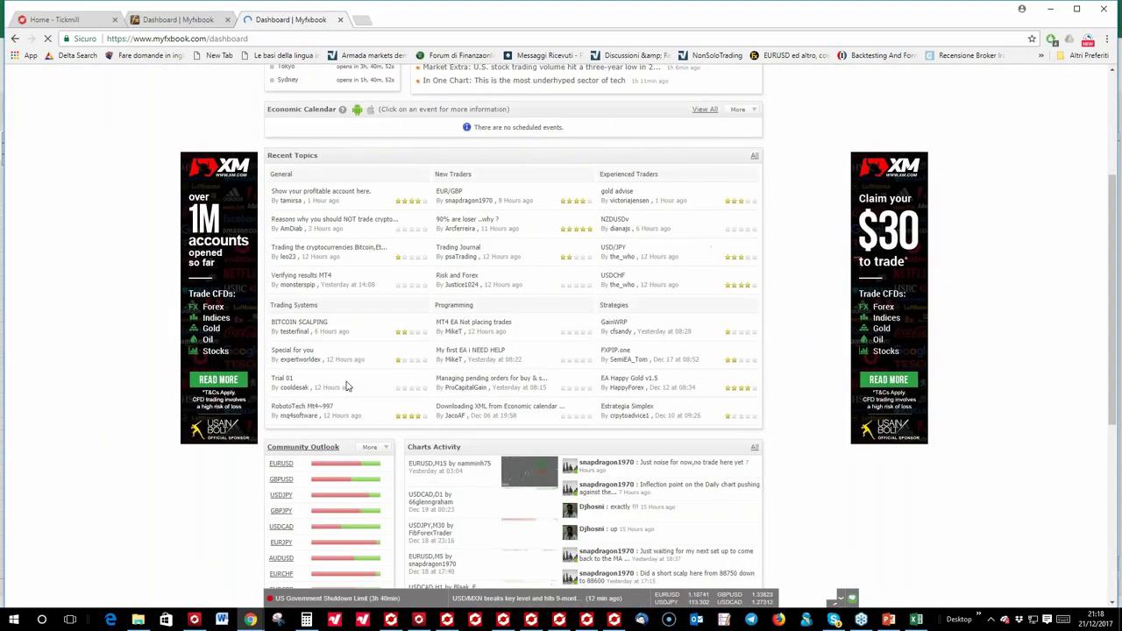
{"action": "scroll", "coordinate": [347, 387], "scroll_direction": "down", "scroll_amount": 4}
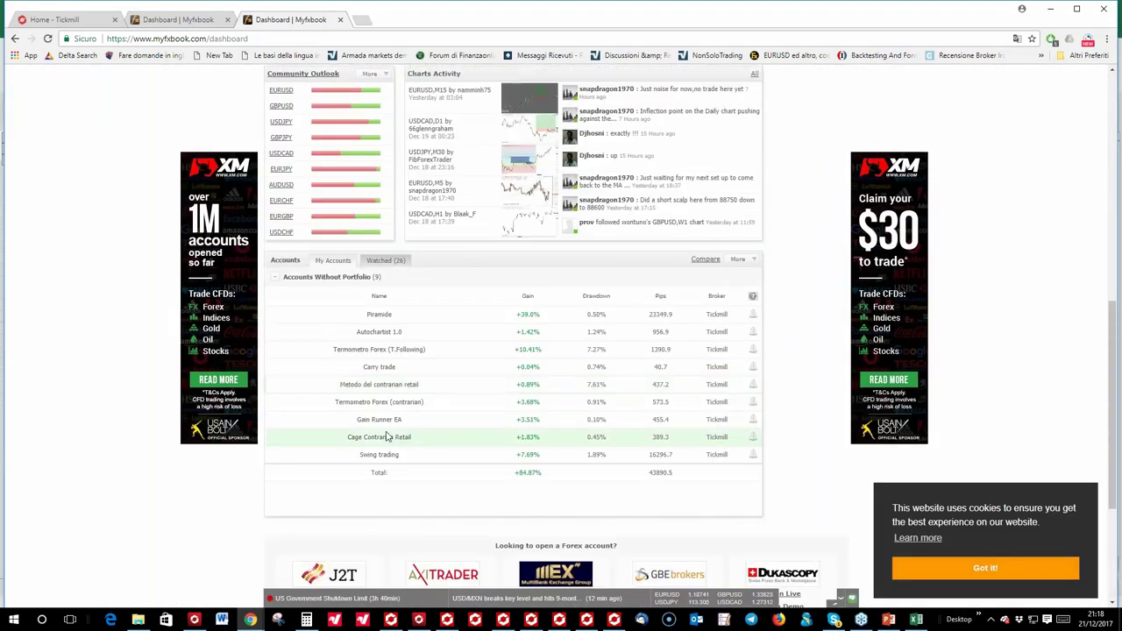
{"action": "left_click", "coordinate": [386, 436]}
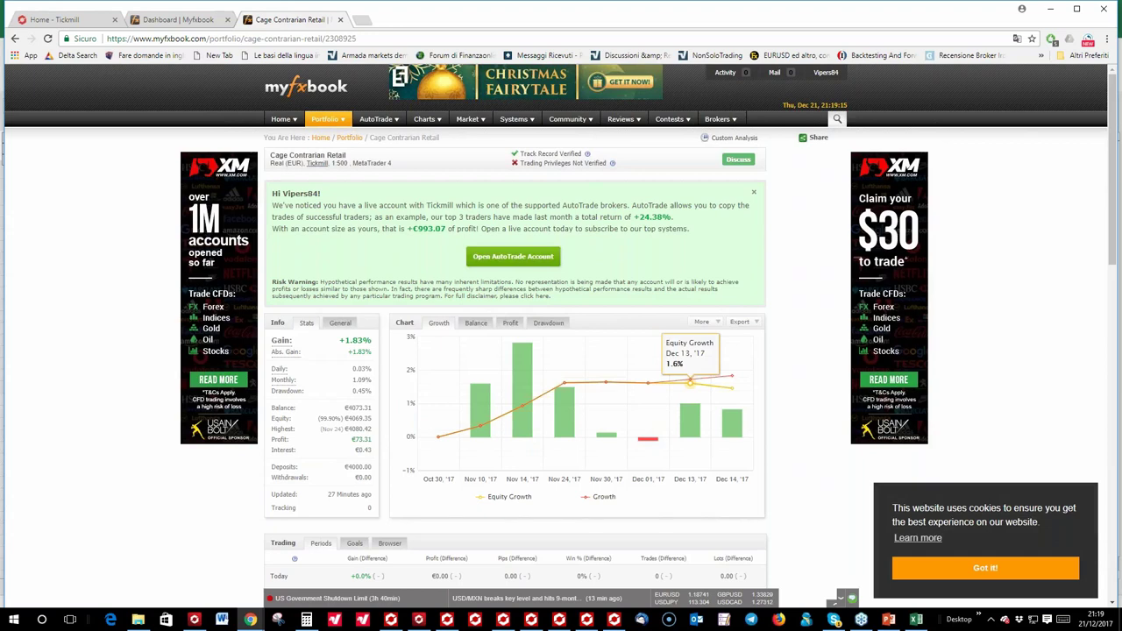
Review the Cage Contrarian Retail statistics and open trades, and display the account's trade history
{"action": "scroll", "coordinate": [648, 351], "scroll_direction": "down", "scroll_amount": 1}
{"action": "scroll", "coordinate": [647, 308], "scroll_direction": "down", "scroll_amount": 5}
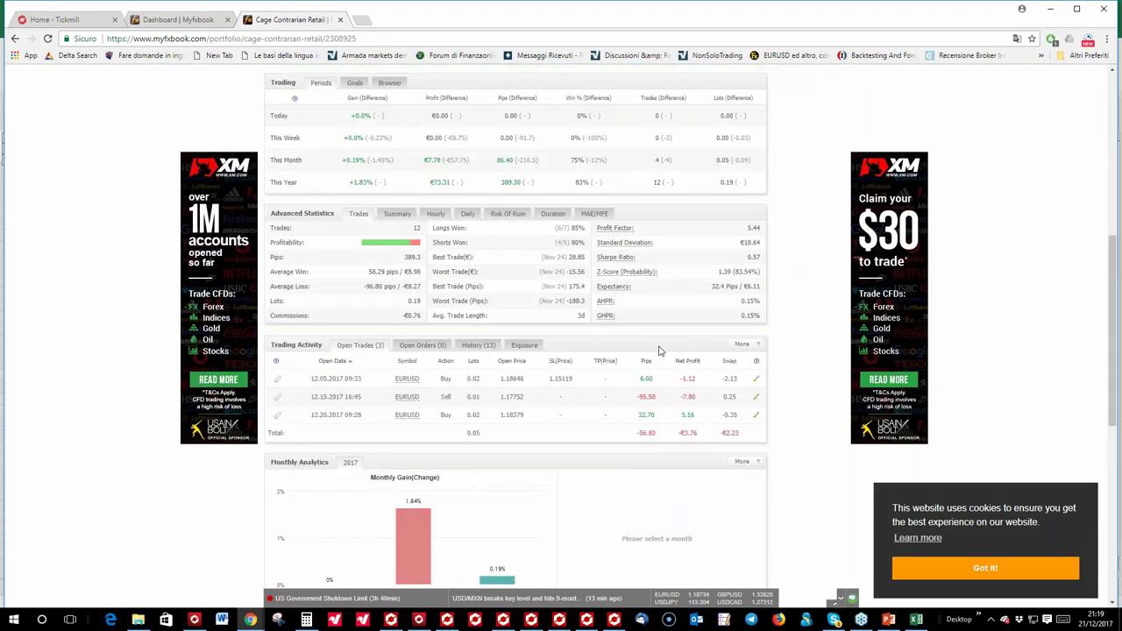
{"action": "scroll", "coordinate": [570, 353], "scroll_direction": "down", "scroll_amount": 2}
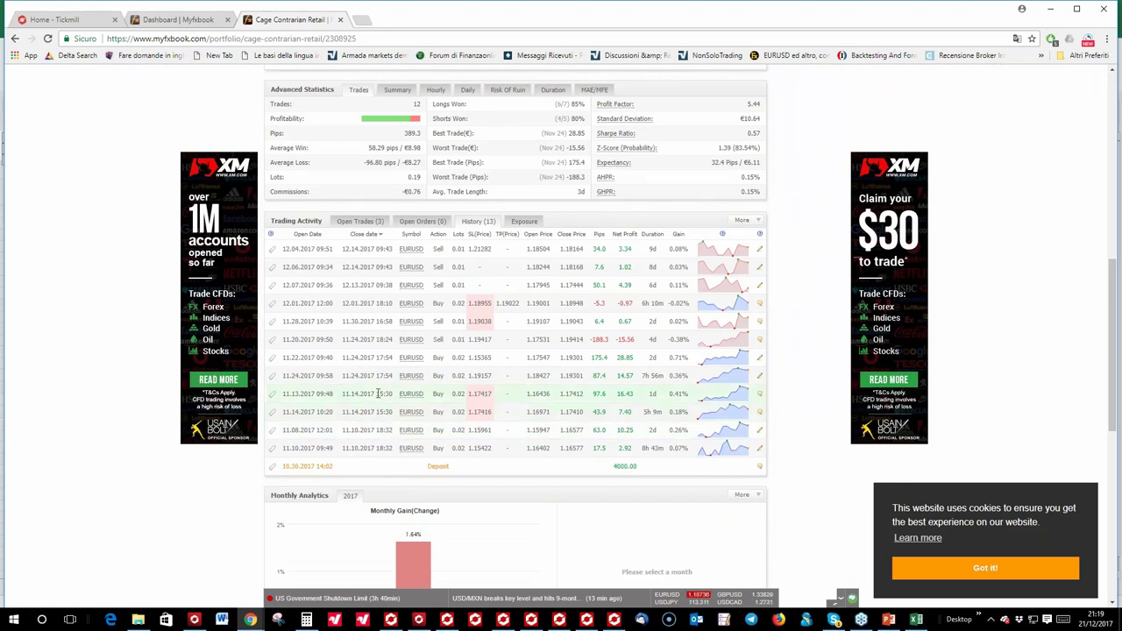
Switch to the EURUSD Daily chart in MetaTrader and compare the longer trend with the recent bars
{"action": "left_click", "coordinate": [558, 620]}
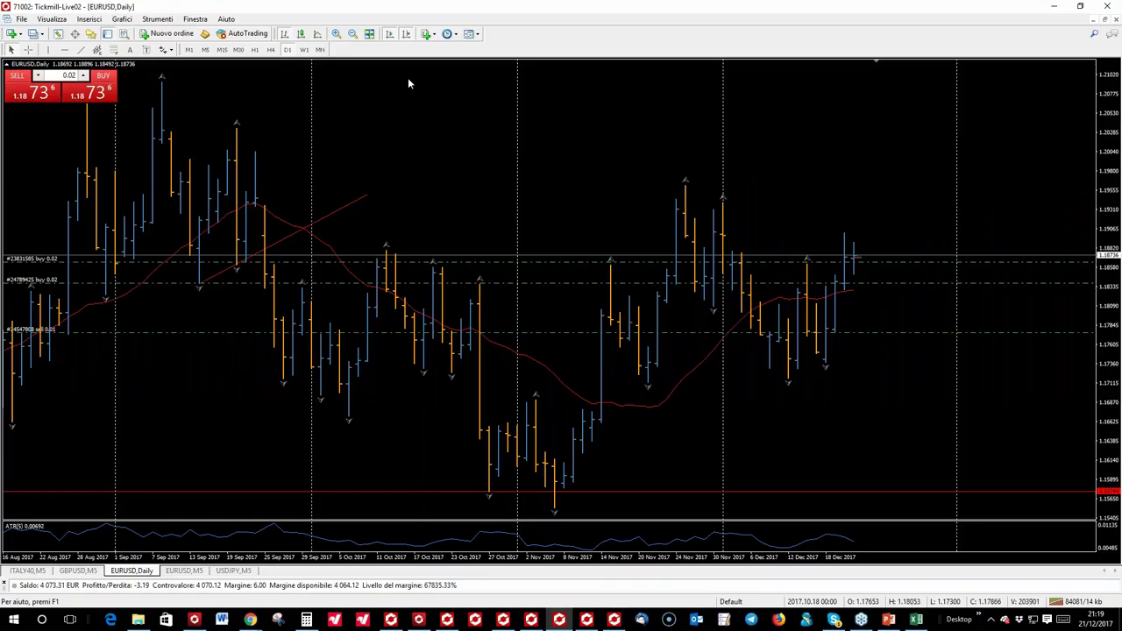
{"action": "left_click", "coordinate": [353, 33]}
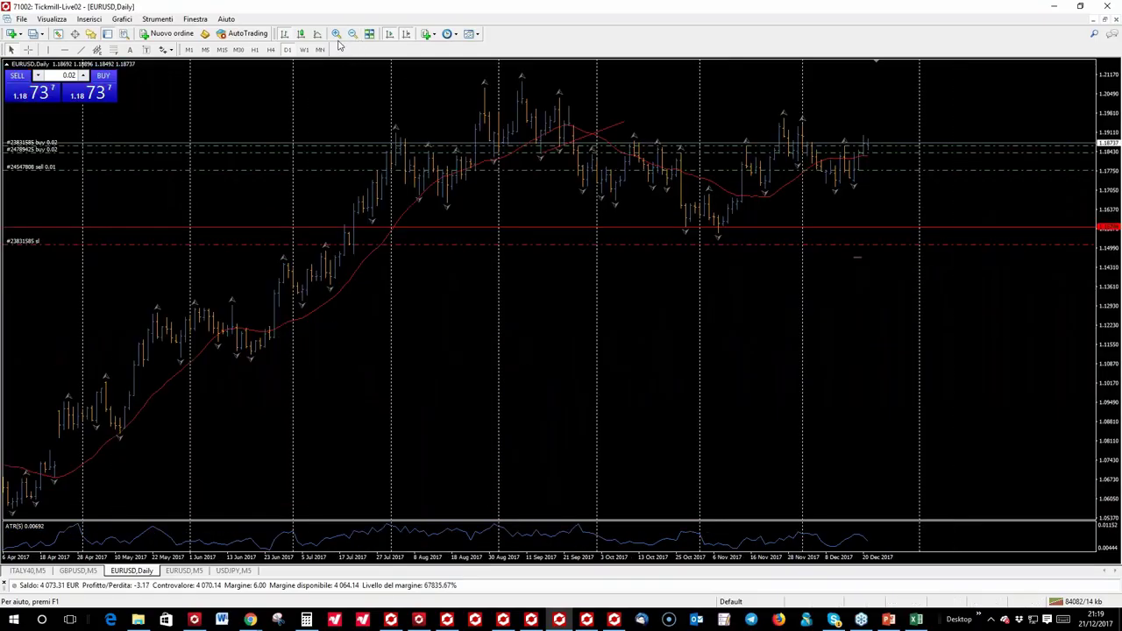
{"action": "left_click", "coordinate": [336, 33]}
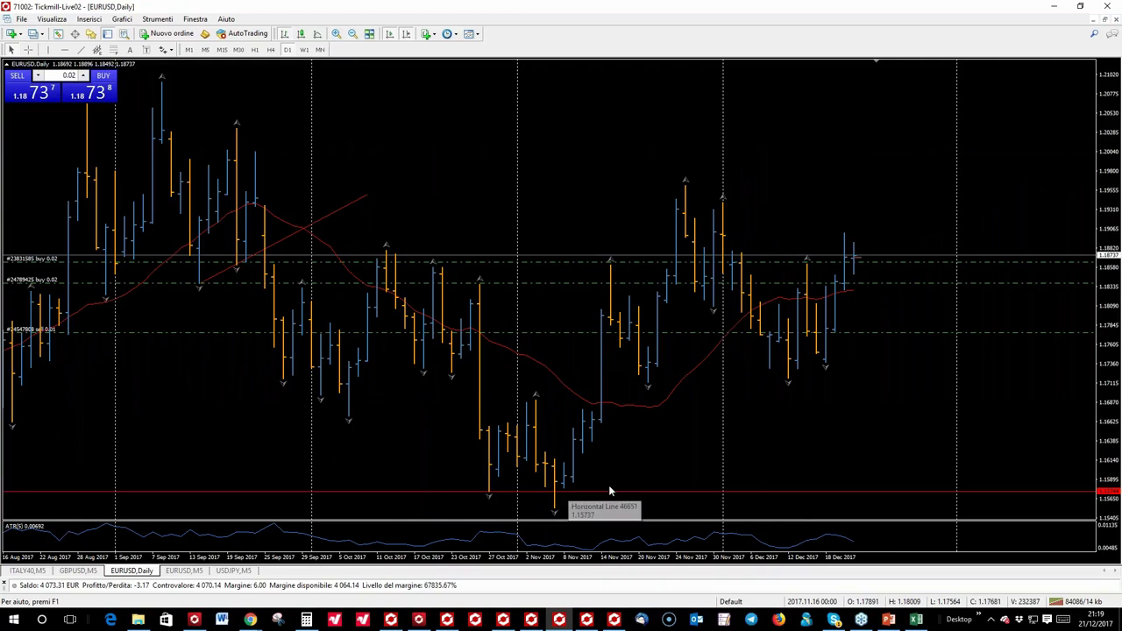
Check the early November low with the crosshair and raise the red horizontal line to about 1.1600
{"action": "left_click", "coordinate": [28, 49]}
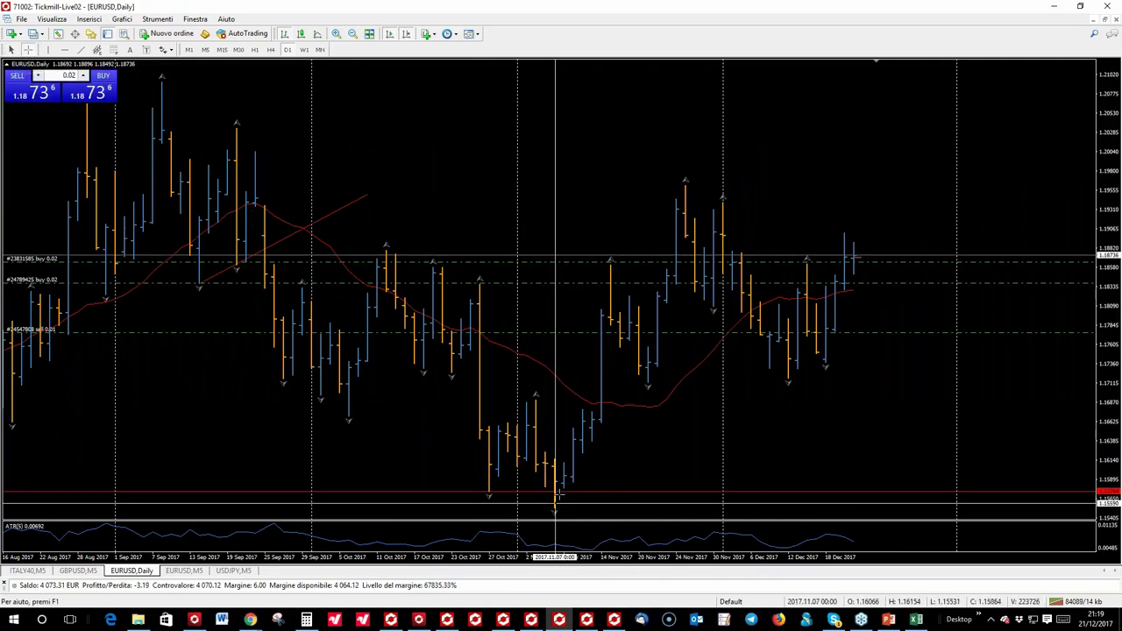
{"action": "mouse_move", "coordinate": [555, 483]}
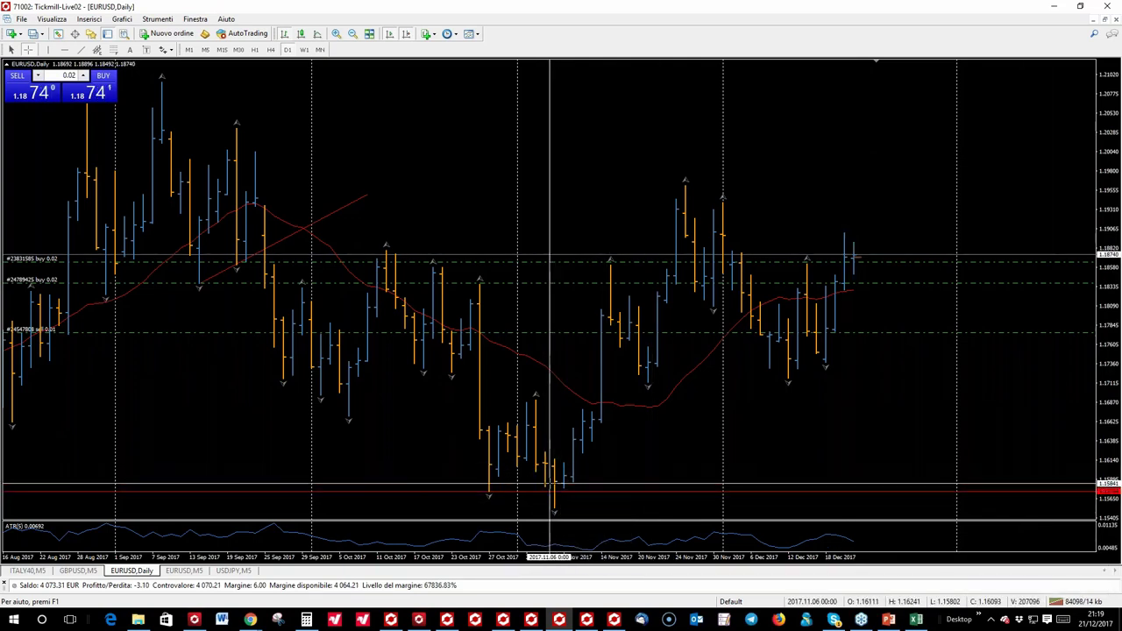
{"action": "key", "text": "Escape"}
{"action": "left_click_drag", "start_coordinate": [747, 492], "coordinate": [747, 470]}
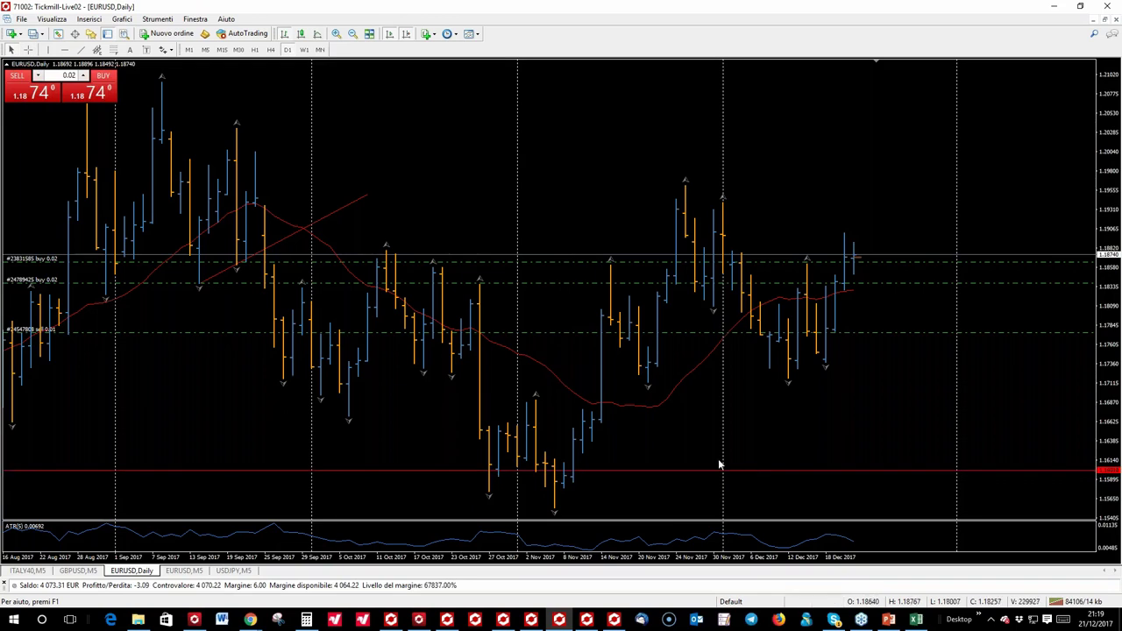
Examine the EURUSD daily price history back to April 2017
{"action": "left_click", "coordinate": [28, 50]}
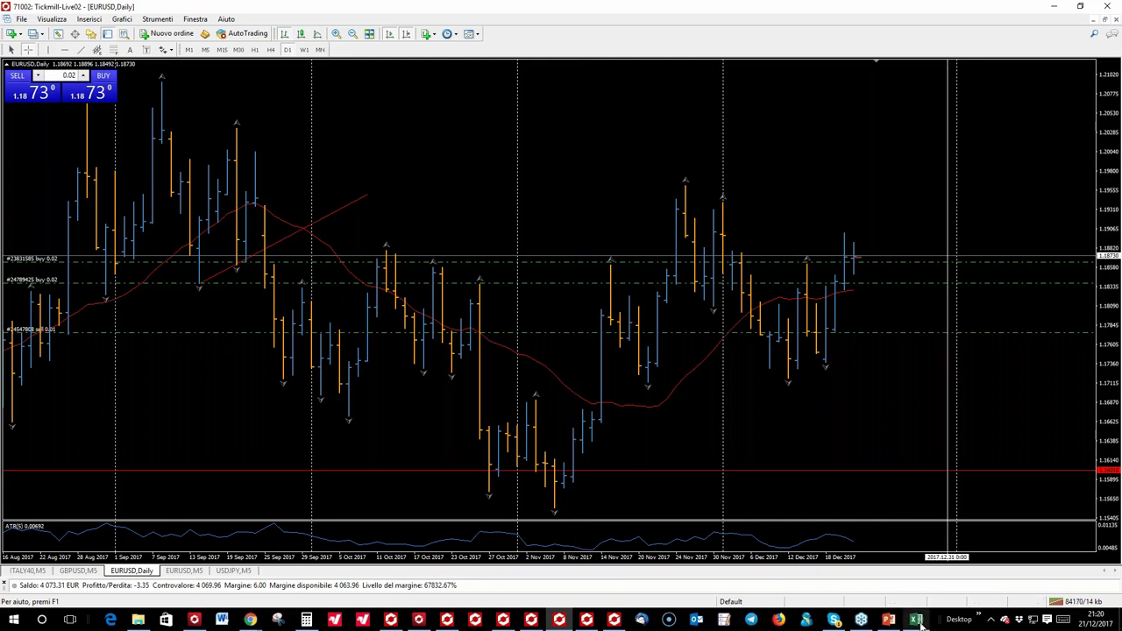
{"action": "mouse_move", "coordinate": [919, 622]}
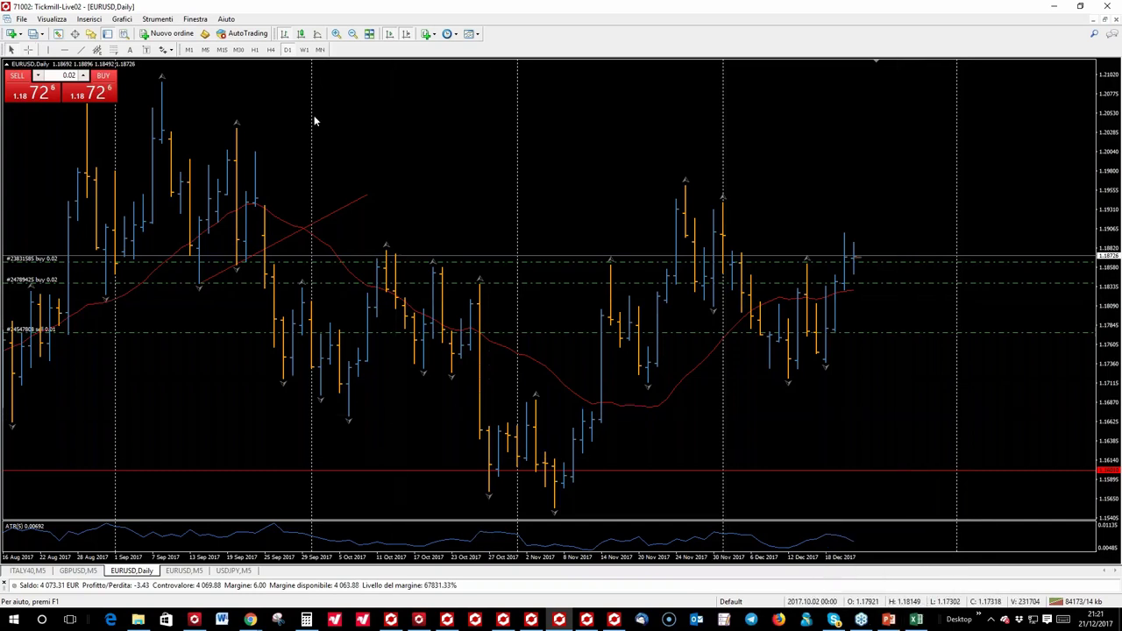
{"action": "scroll", "coordinate": [310, 106], "scroll_direction": "left", "scroll_amount": 5}
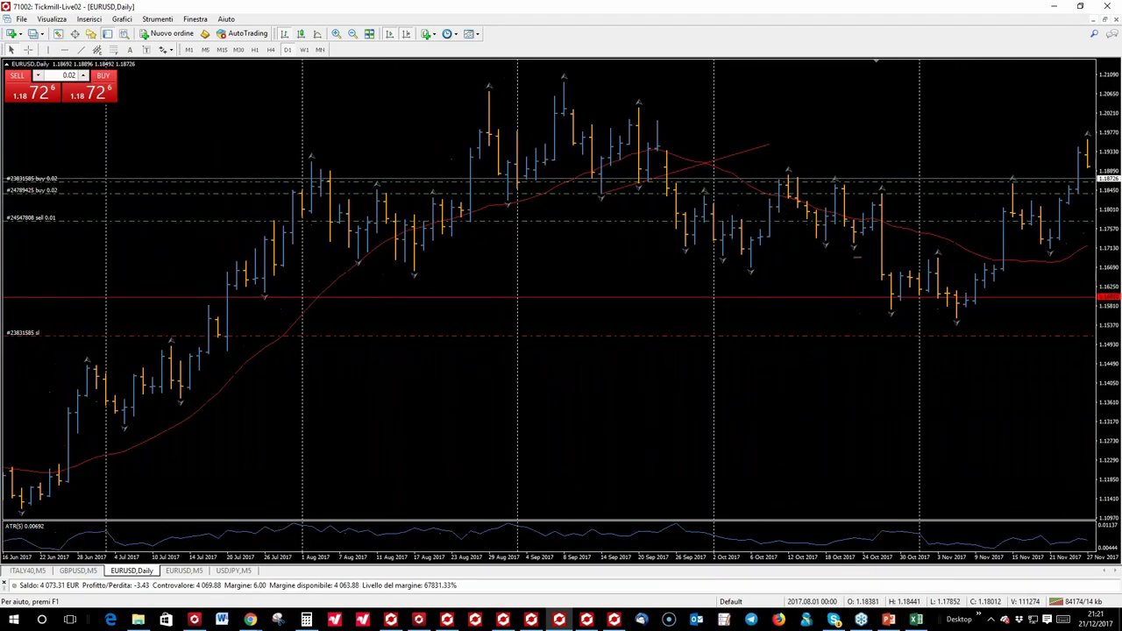
{"action": "left_click", "coordinate": [352, 34]}
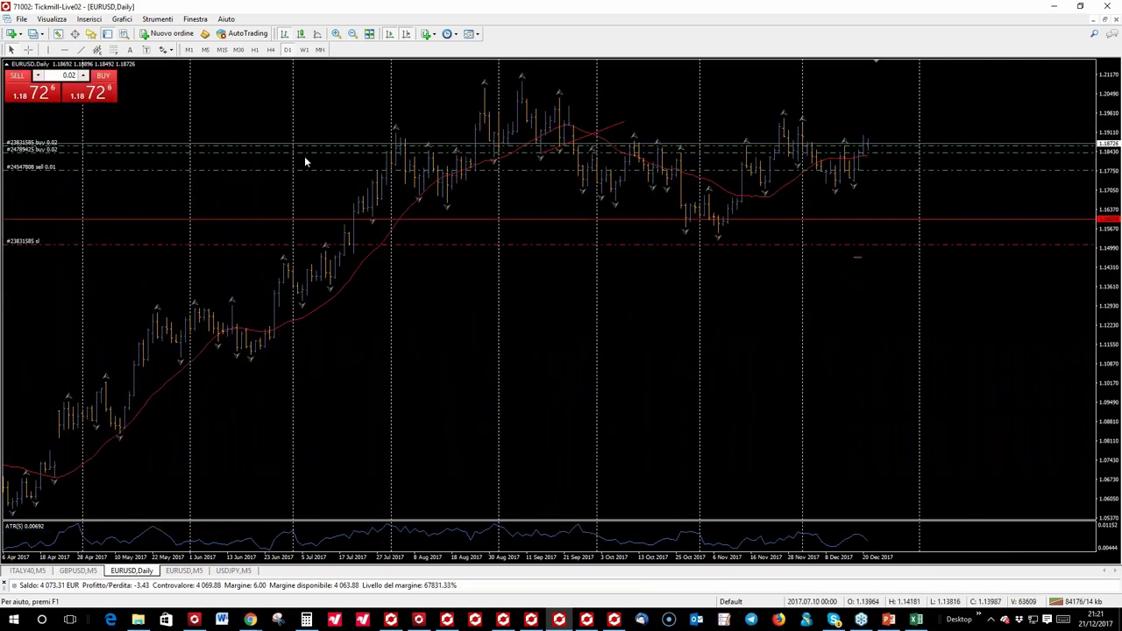
Trace the EURUSD daily uptrend from mid-May 2017 with the crosshair and return to the latest bars
{"action": "left_click", "coordinate": [28, 49]}
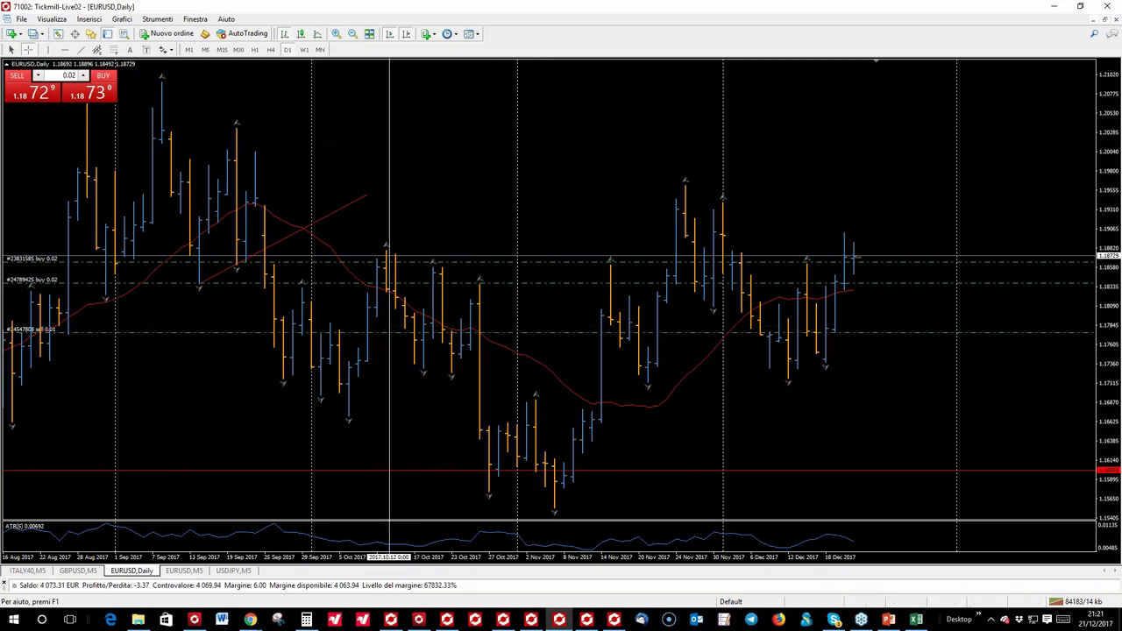
{"action": "scroll", "coordinate": [337, 263], "scroll_direction": "up", "scroll_amount": 3}
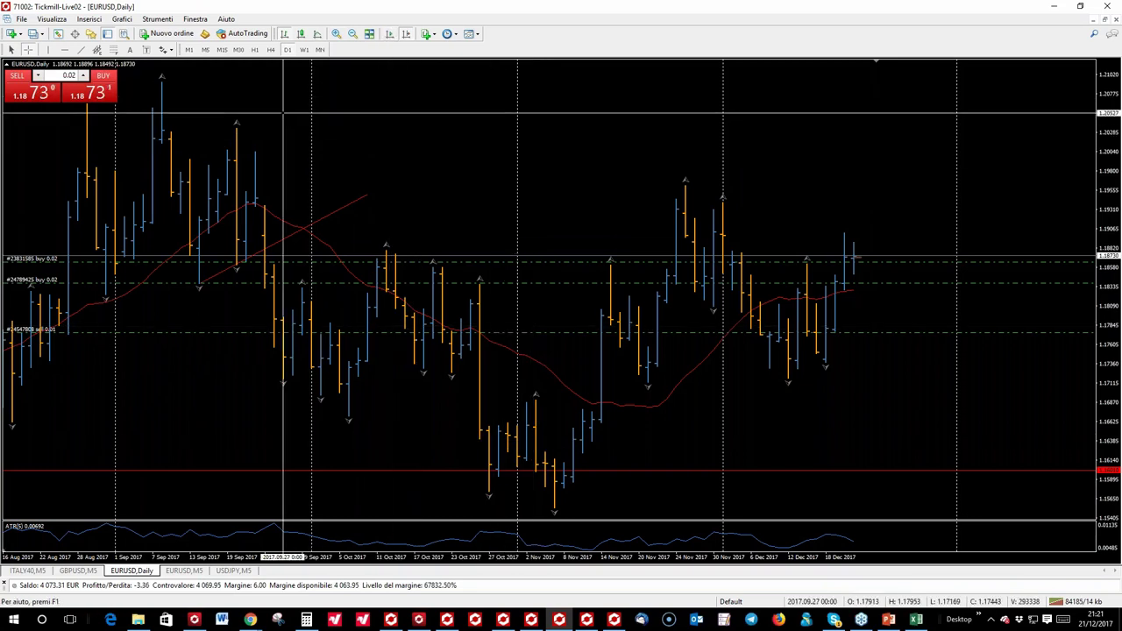
{"action": "scroll", "coordinate": [679, 76], "scroll_direction": "up", "scroll_amount": 10}
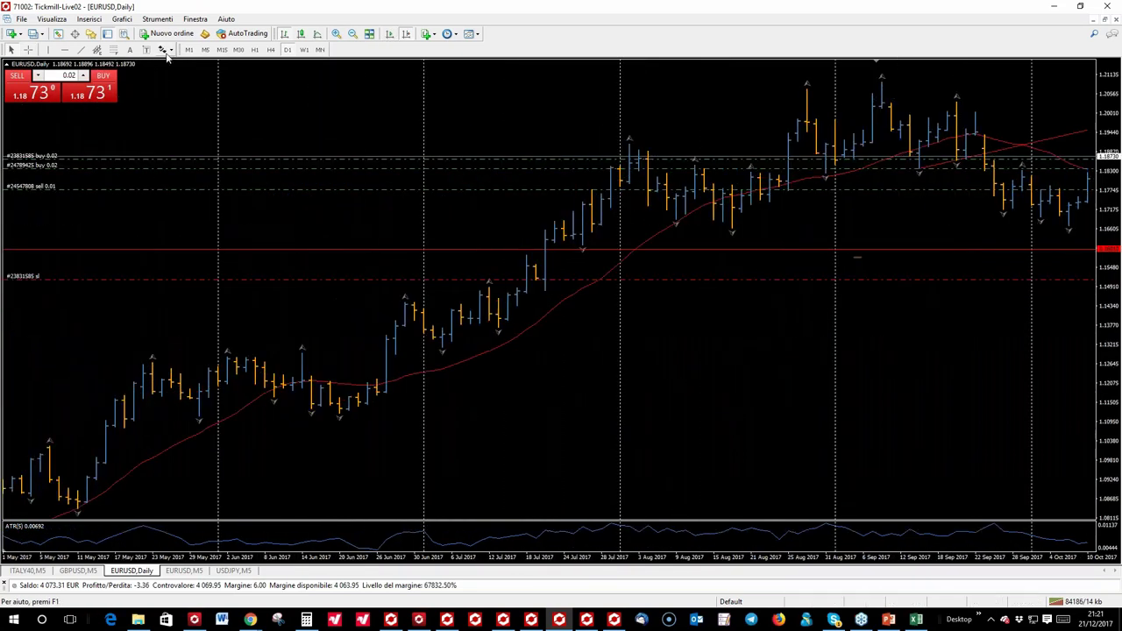
{"action": "left_click", "coordinate": [28, 49]}
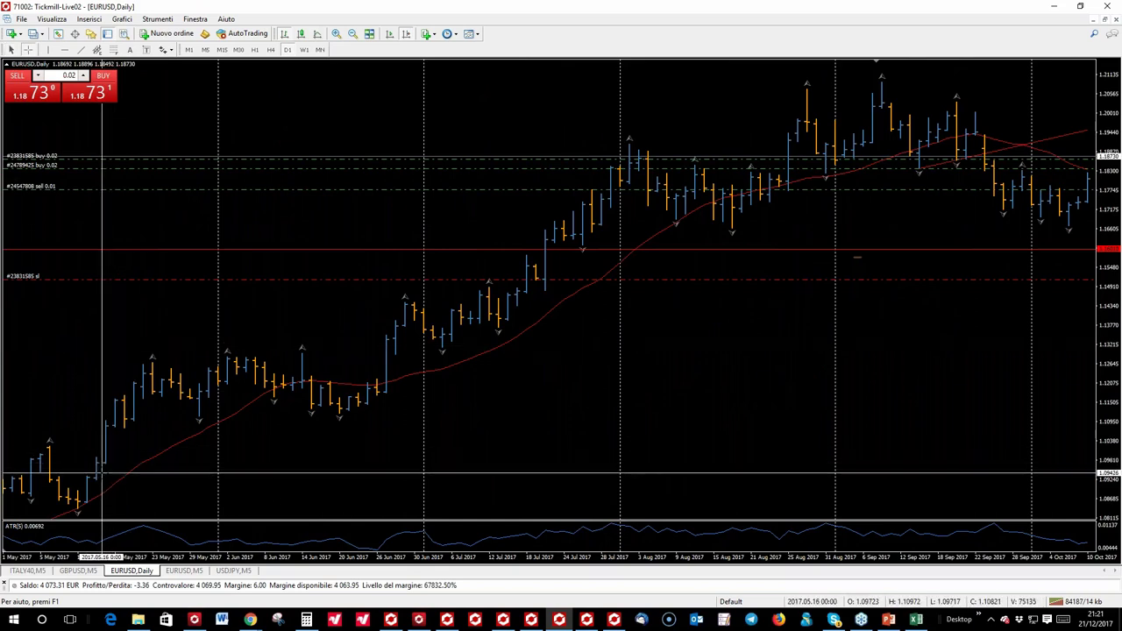
{"action": "left_click_drag", "start_coordinate": [115, 482], "coordinate": [561, 114]}
{"action": "key", "text": "plus"}
{"action": "key", "text": "plus"}
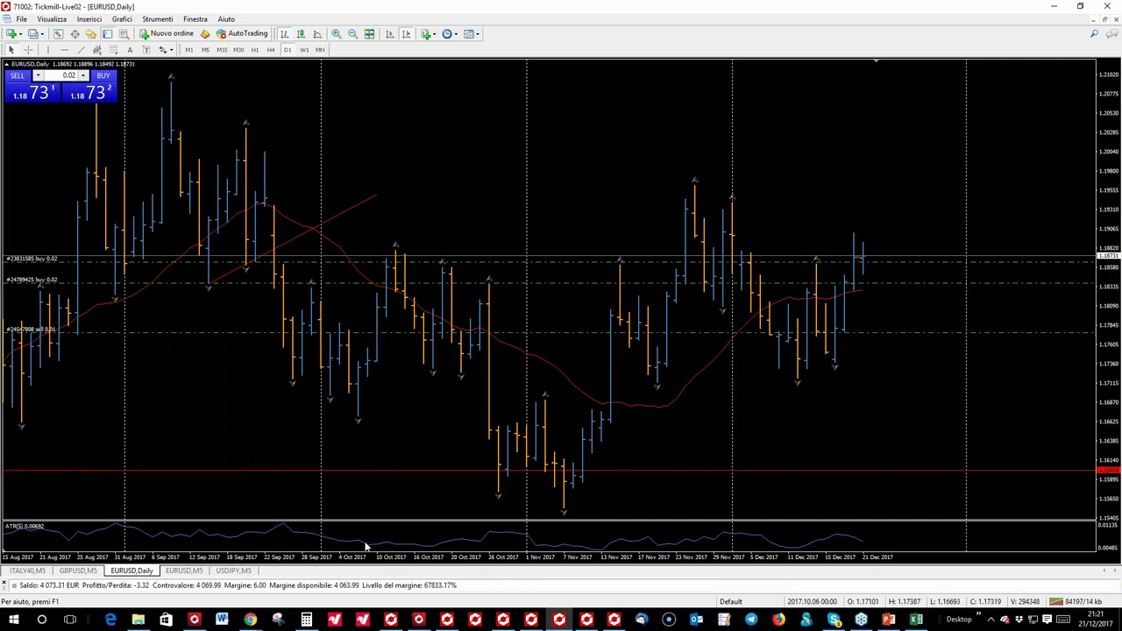
Look for the casi studio strategie workbook among the open Excel windows
{"action": "left_click", "coordinate": [917, 621]}
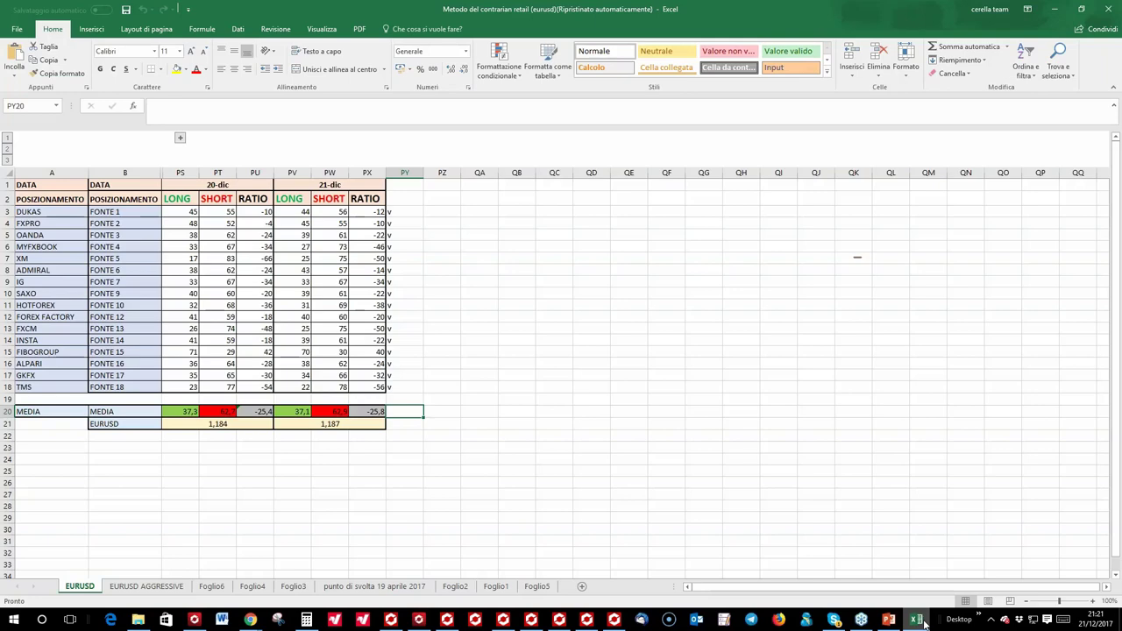
{"action": "left_click", "coordinate": [918, 621]}
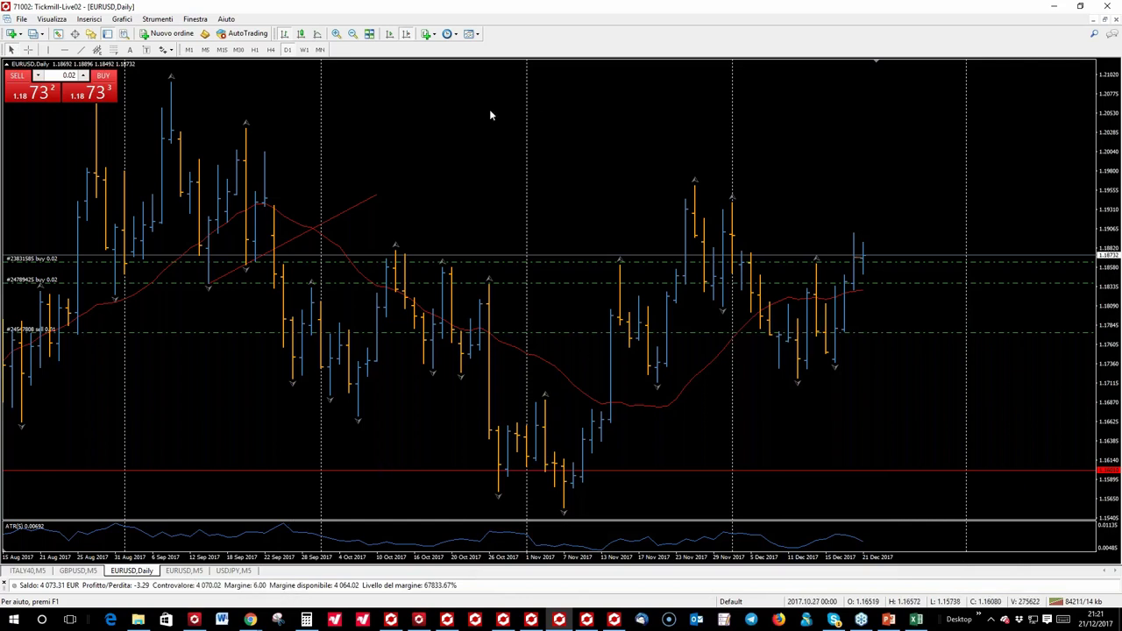
{"action": "left_click", "coordinate": [917, 621]}
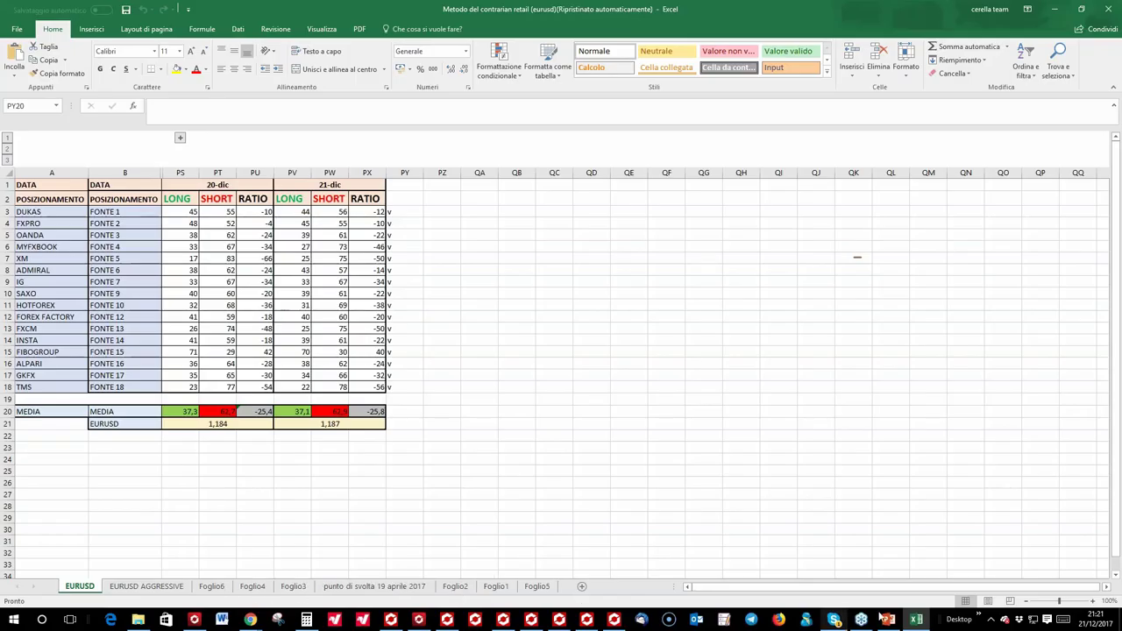
{"action": "left_click", "coordinate": [916, 620]}
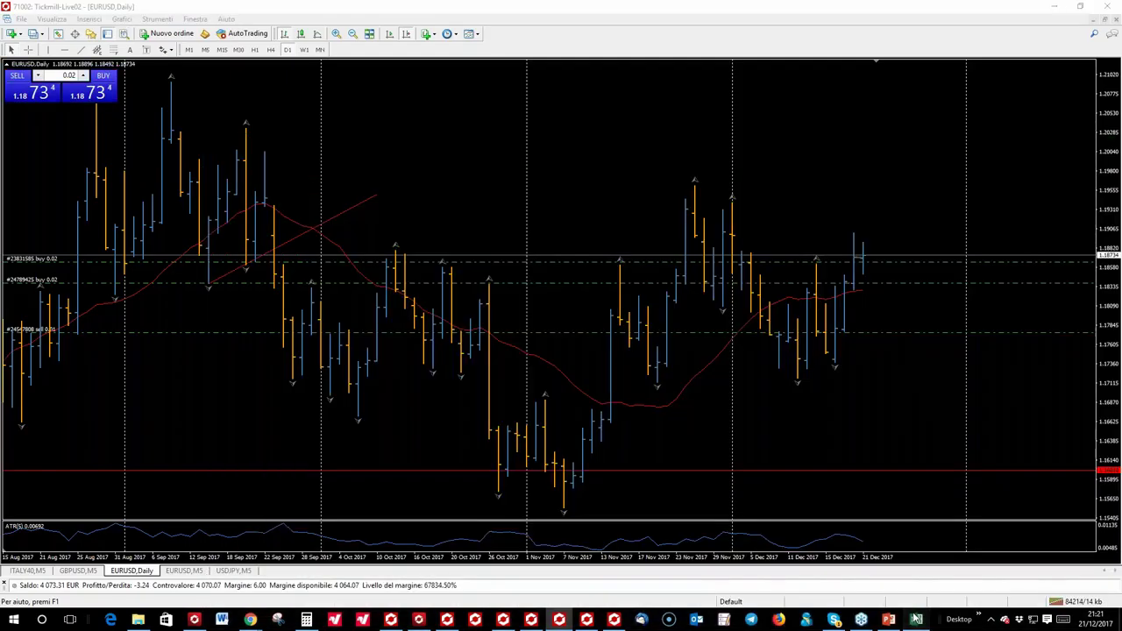
{"action": "left_click", "coordinate": [916, 621]}
{"action": "left_click", "coordinate": [1105, 553]}
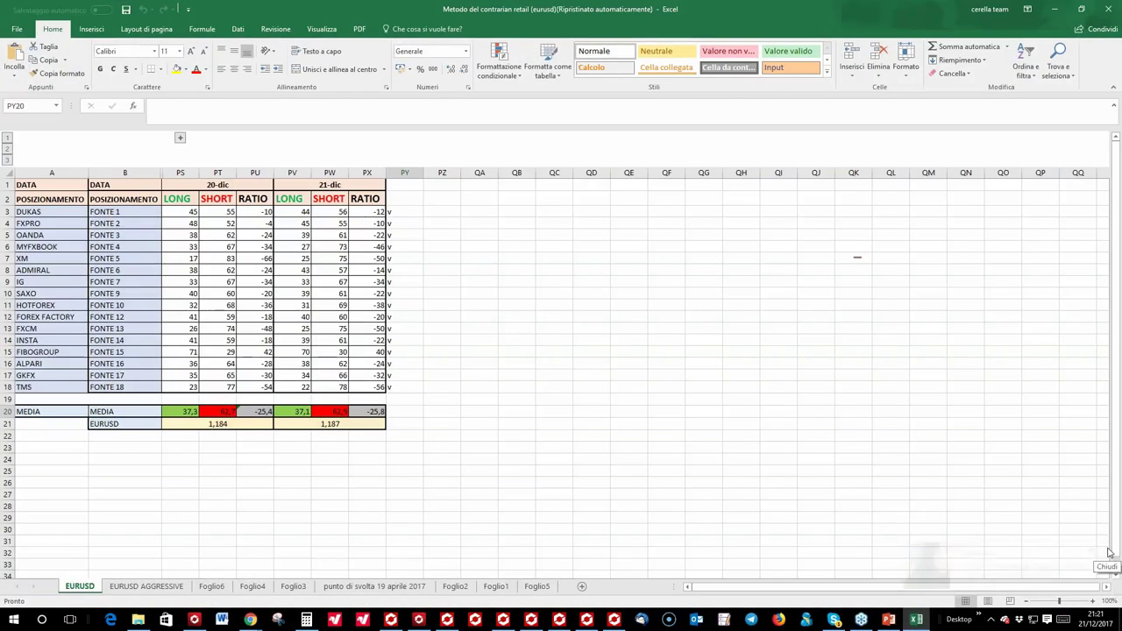
Open the casi studio strategie workbook from the webinar 21 dicembre folder and maximize its window
{"action": "left_click", "coordinate": [137, 620]}
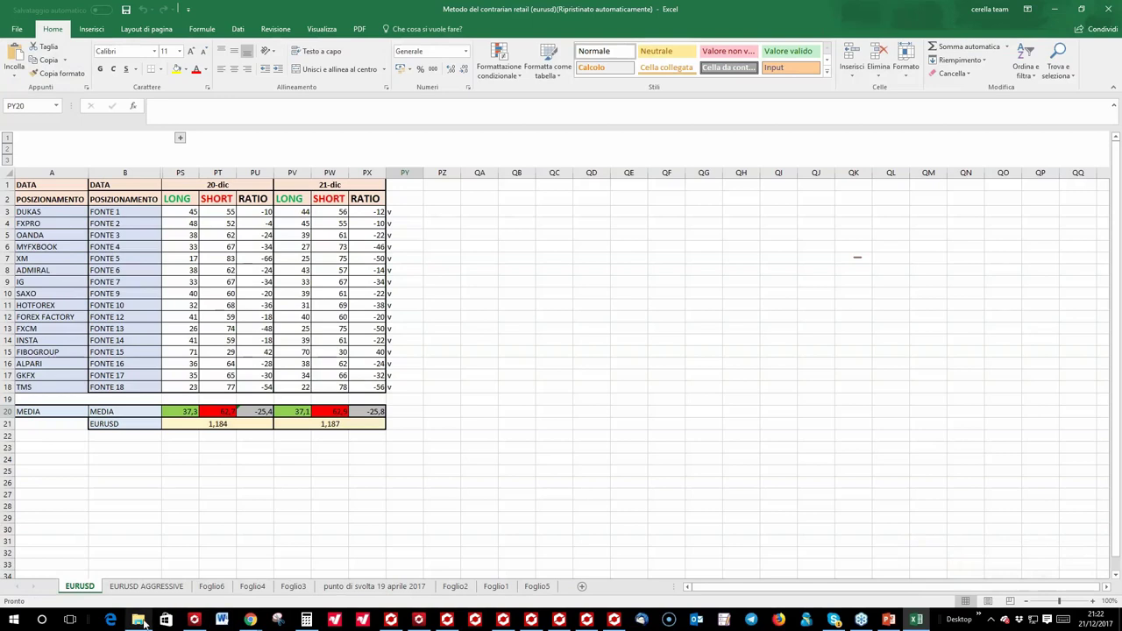
{"action": "left_click", "coordinate": [915, 621]}
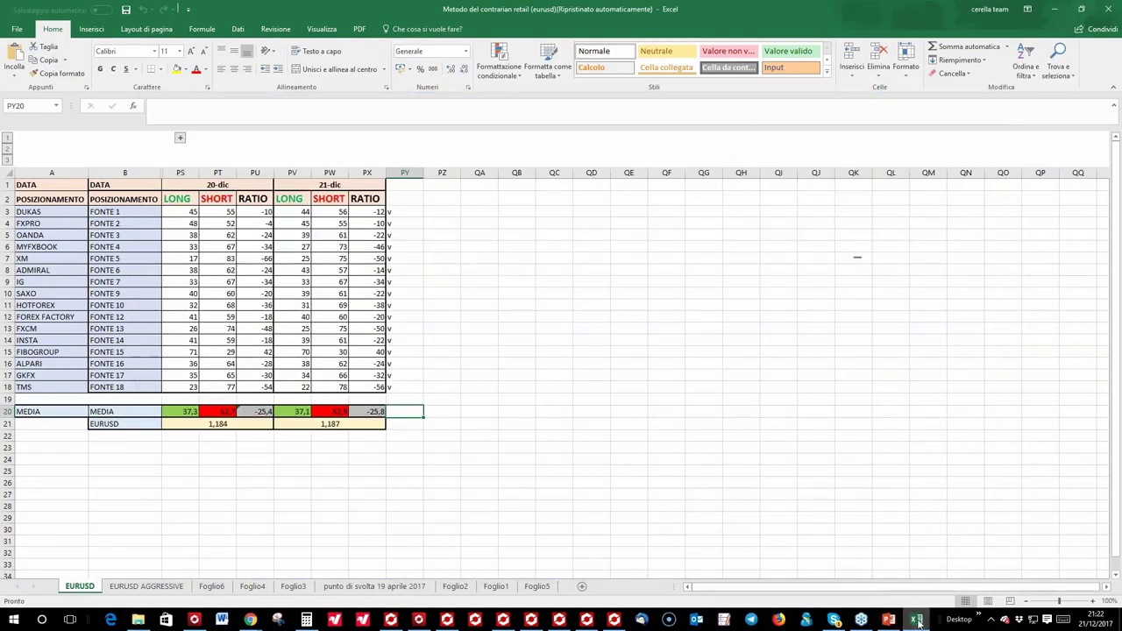
{"action": "left_click", "coordinate": [918, 621]}
{"action": "double_click", "coordinate": [244, 236]}
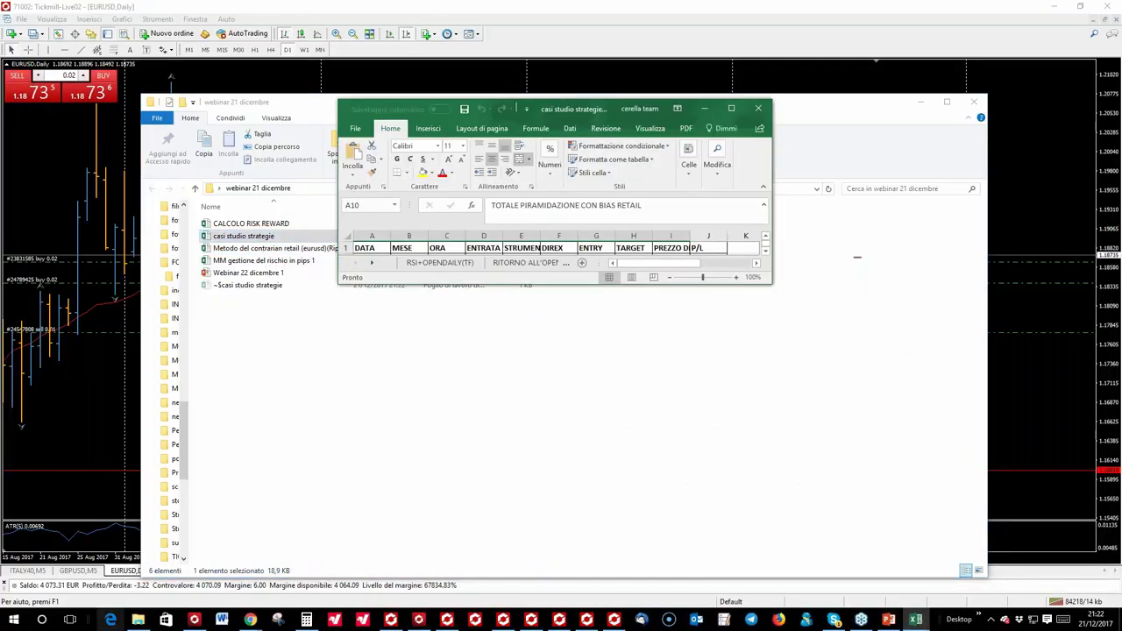
{"action": "left_click", "coordinate": [731, 108]}
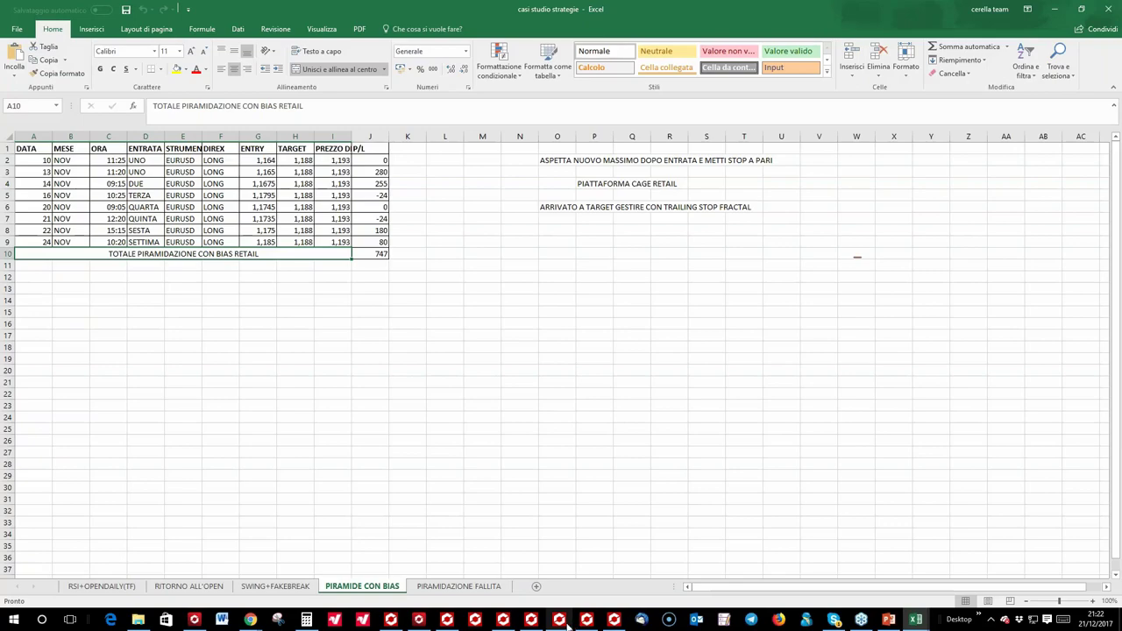
Return to MetaTrader and display the EURUSD M5 chart of the 10 November entry
{"action": "left_click", "coordinate": [567, 624]}
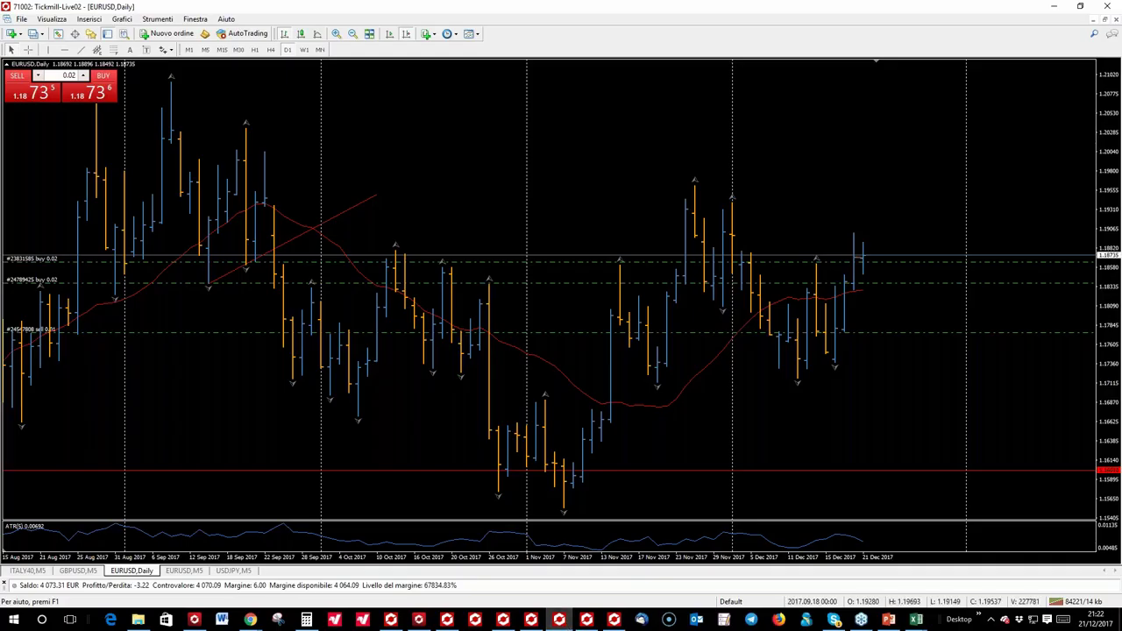
{"action": "left_click", "coordinate": [189, 571]}
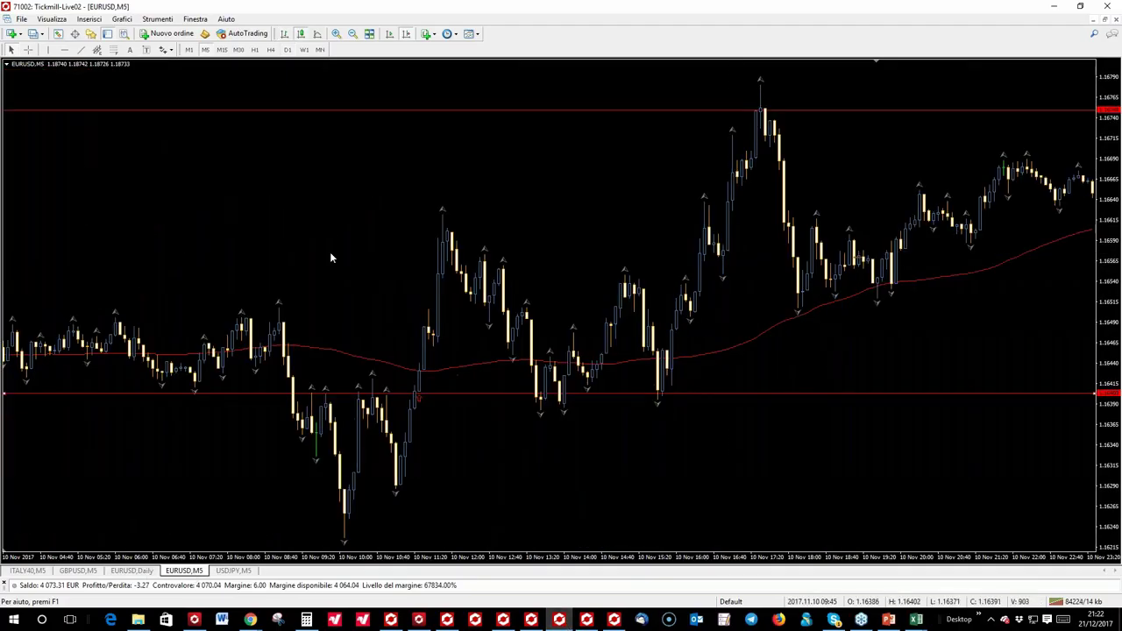
Examine the 10 November entry and the following price swings on the EURUSD M5 chart with the crosshair
{"action": "scroll", "coordinate": [296, 153], "scroll_direction": "down", "scroll_amount": 3}
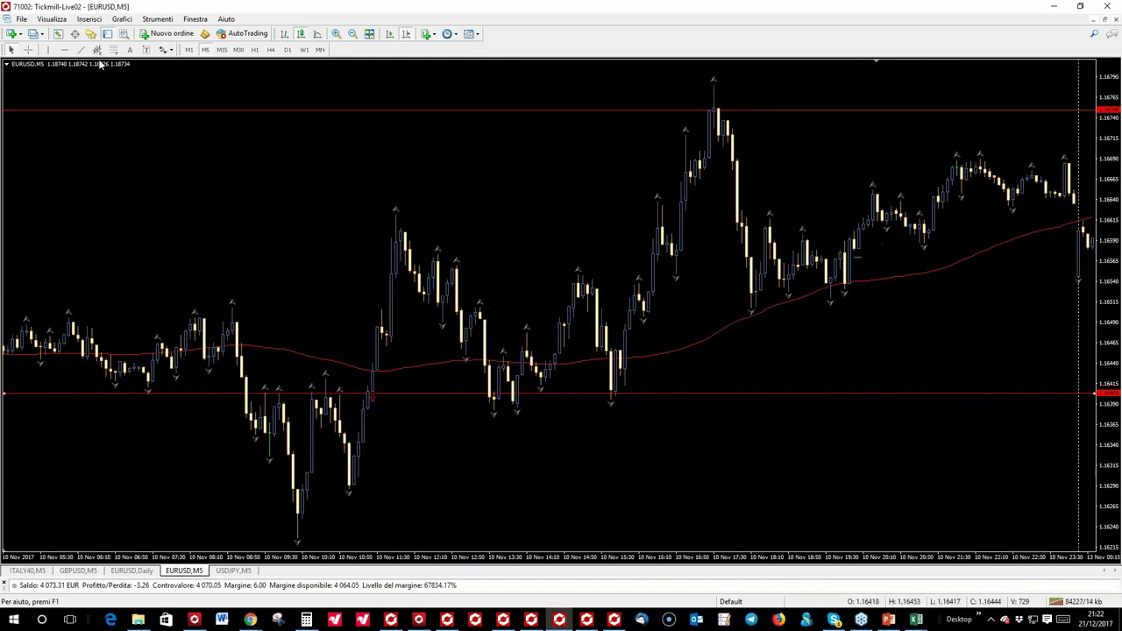
{"action": "left_click", "coordinate": [27, 49]}
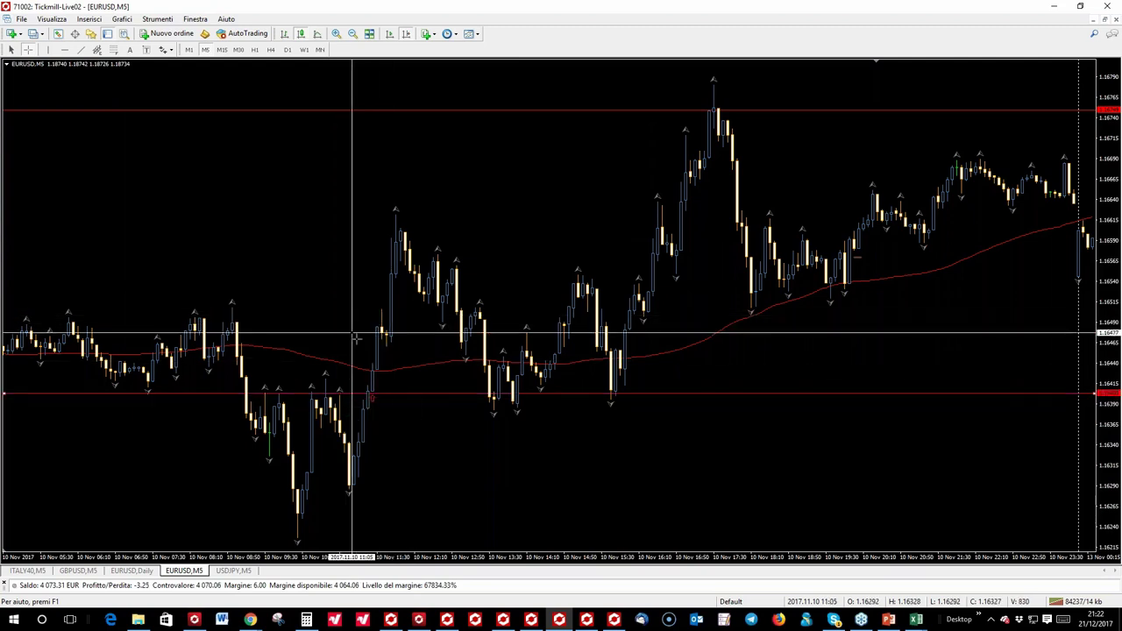
{"action": "scroll", "coordinate": [548, 307], "scroll_direction": "down", "scroll_amount": 3}
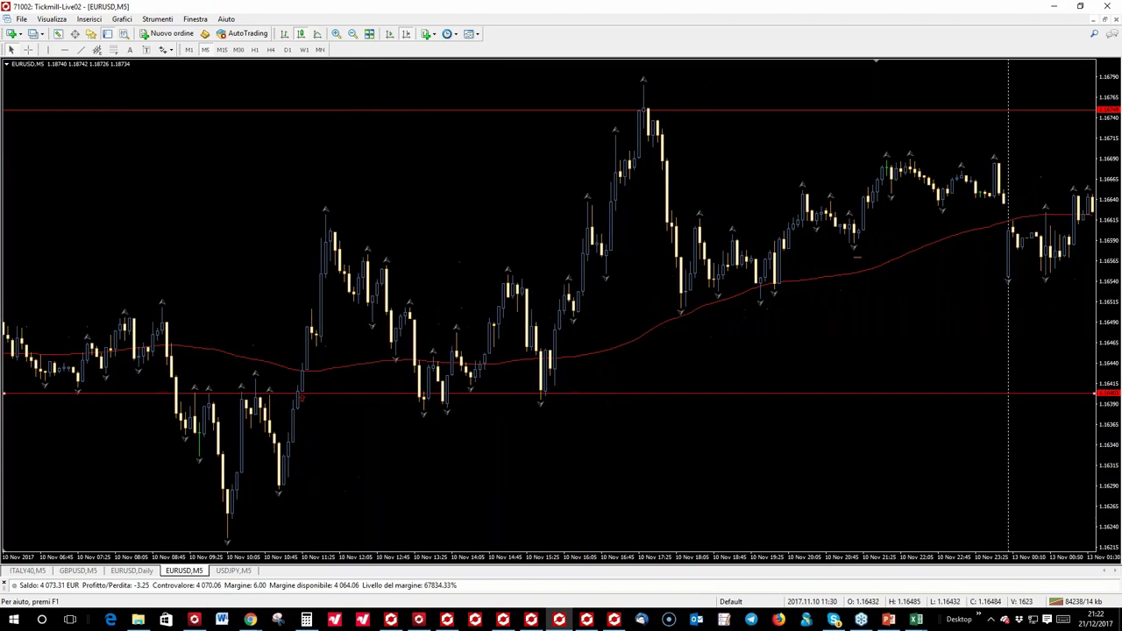
{"action": "left_click", "coordinate": [27, 50]}
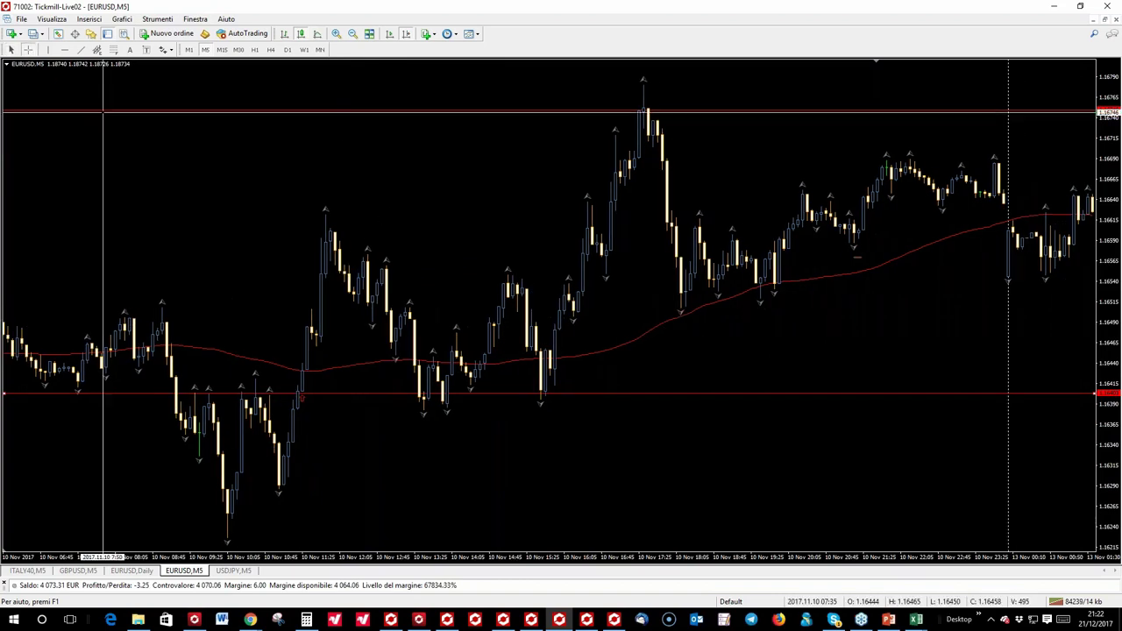
On the EURUSD daily chart, trace the November rally and move the horizontal line from the November lows up to about 1.188
{"action": "left_click", "coordinate": [133, 572]}
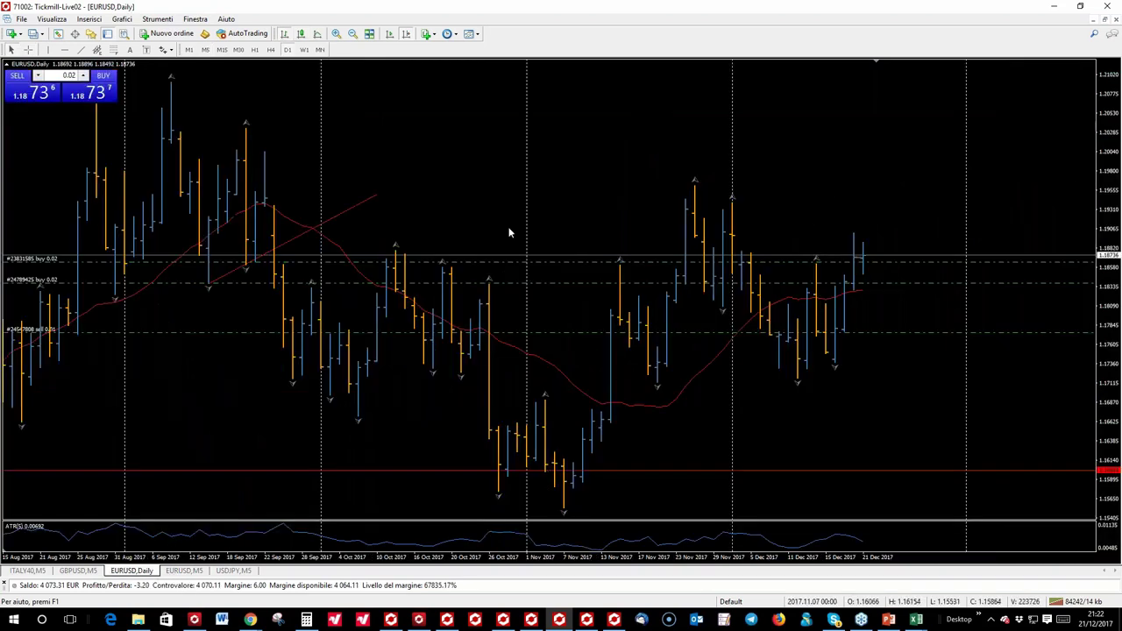
{"action": "middle_click", "coordinate": [551, 379]}
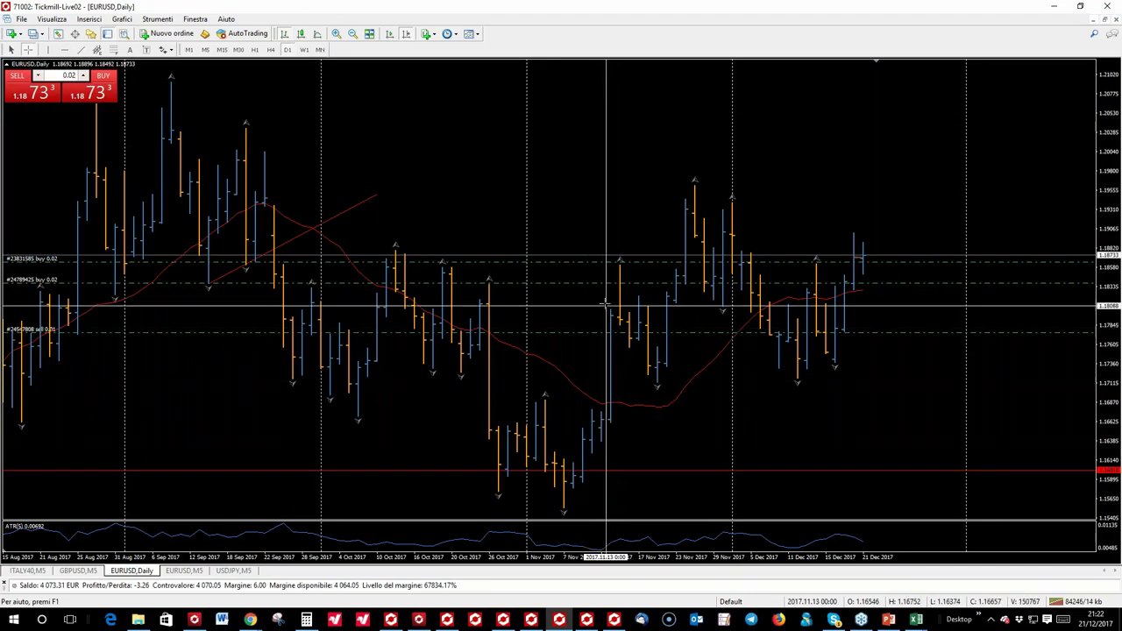
{"action": "middle_click", "coordinate": [838, 454]}
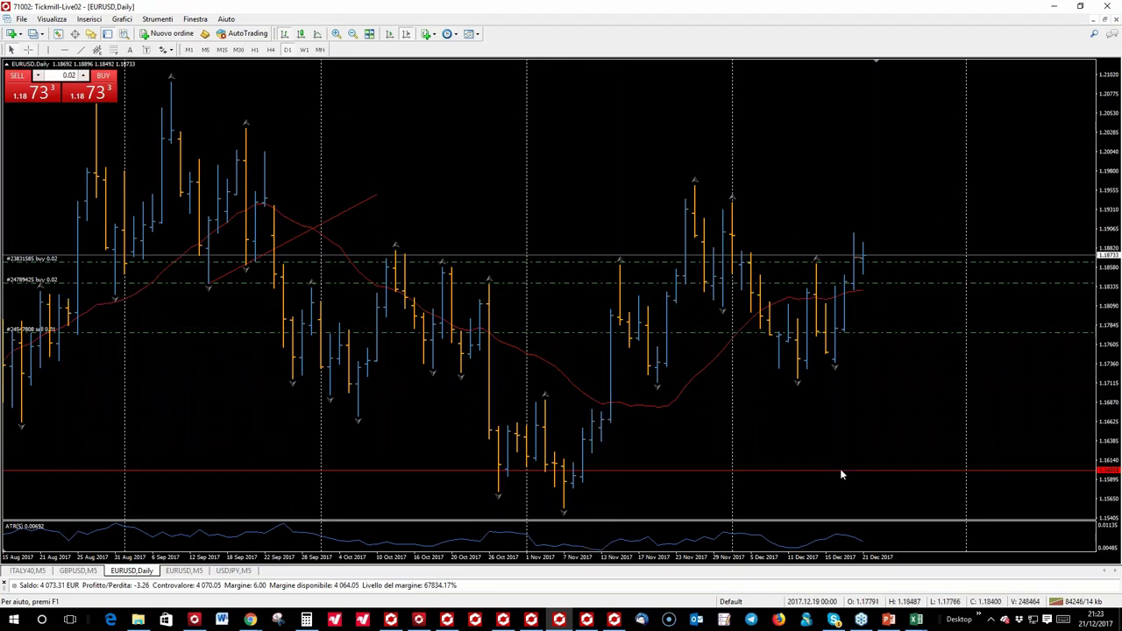
{"action": "left_click_drag", "start_coordinate": [847, 471], "coordinate": [851, 255]}
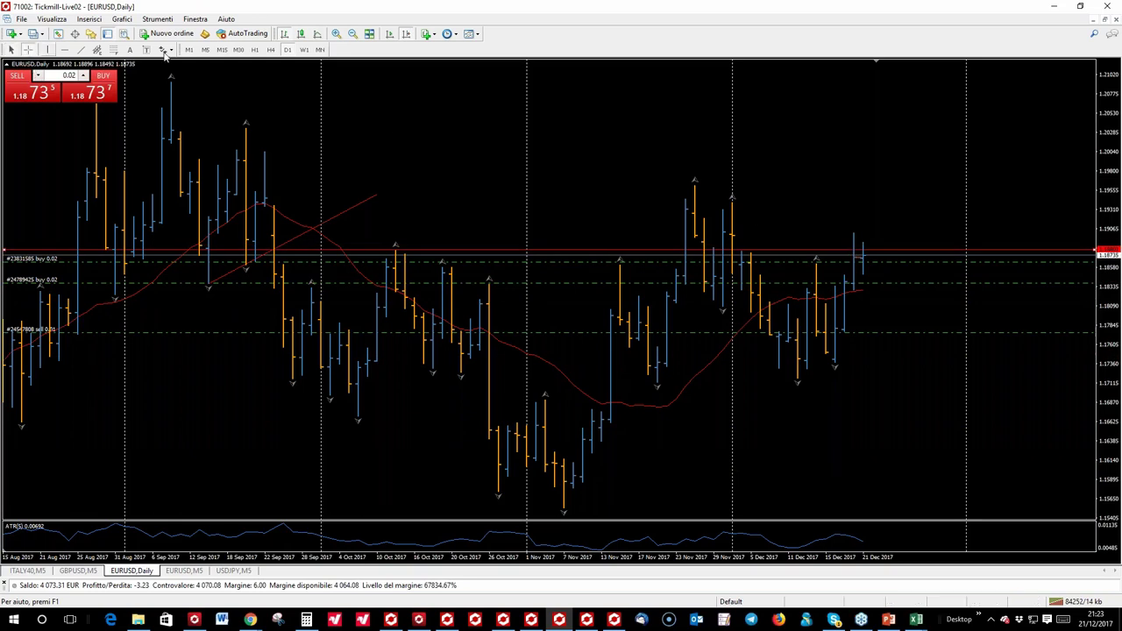
{"action": "key", "text": "ctrl+f"}
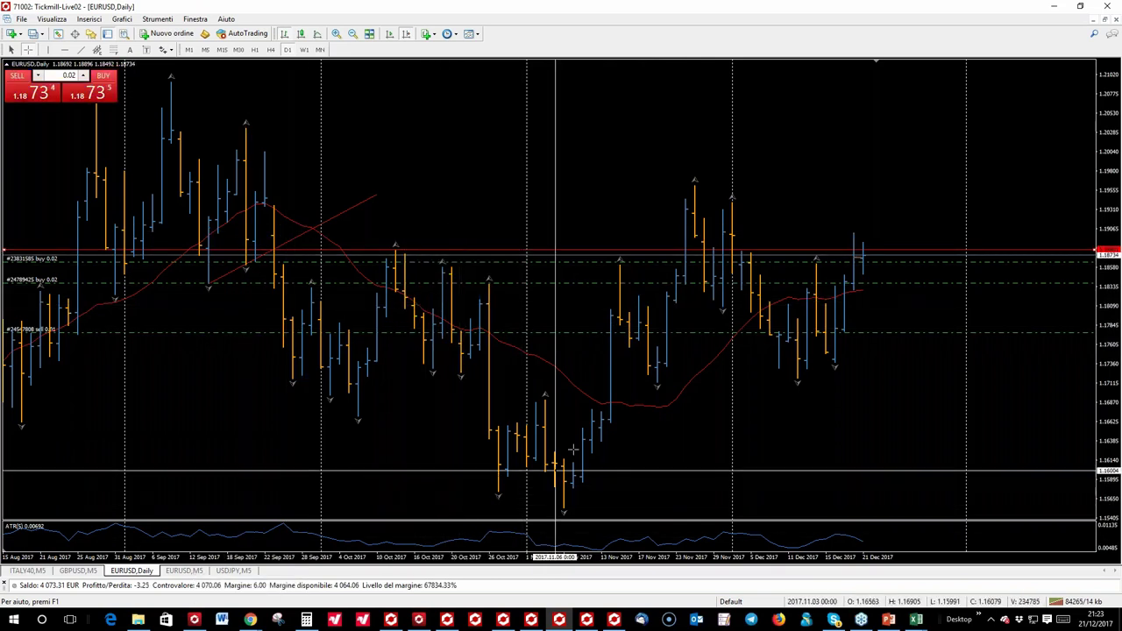
Follow the price on the EURUSD M5 chart from the 10 November entry through to the 13 November session
{"action": "left_click", "coordinate": [195, 572]}
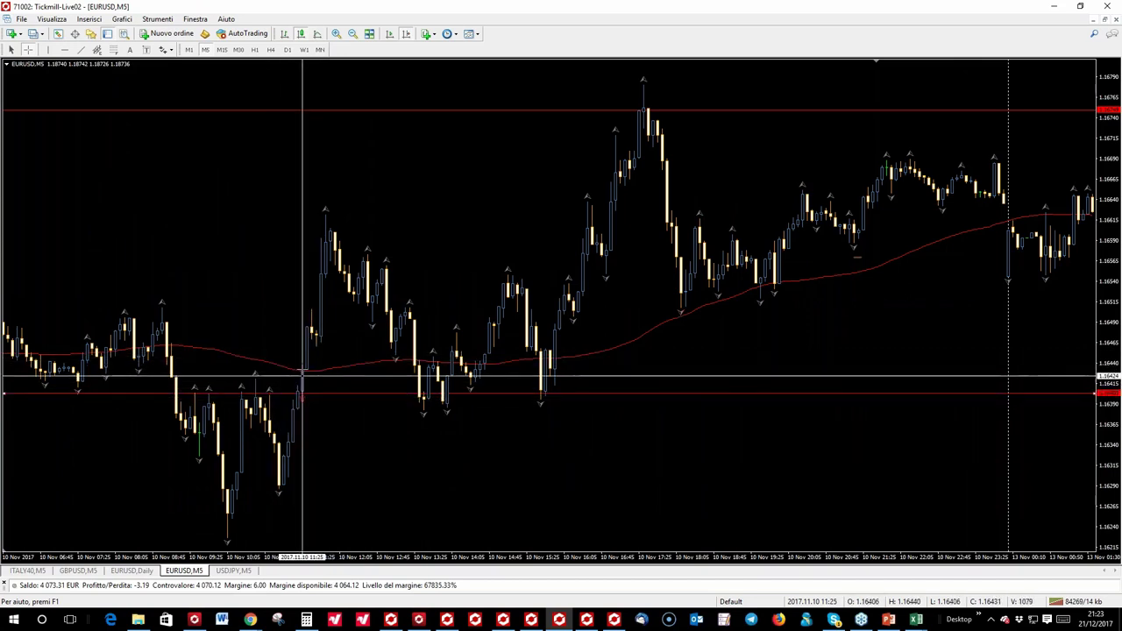
{"action": "mouse_move", "coordinate": [324, 211]}
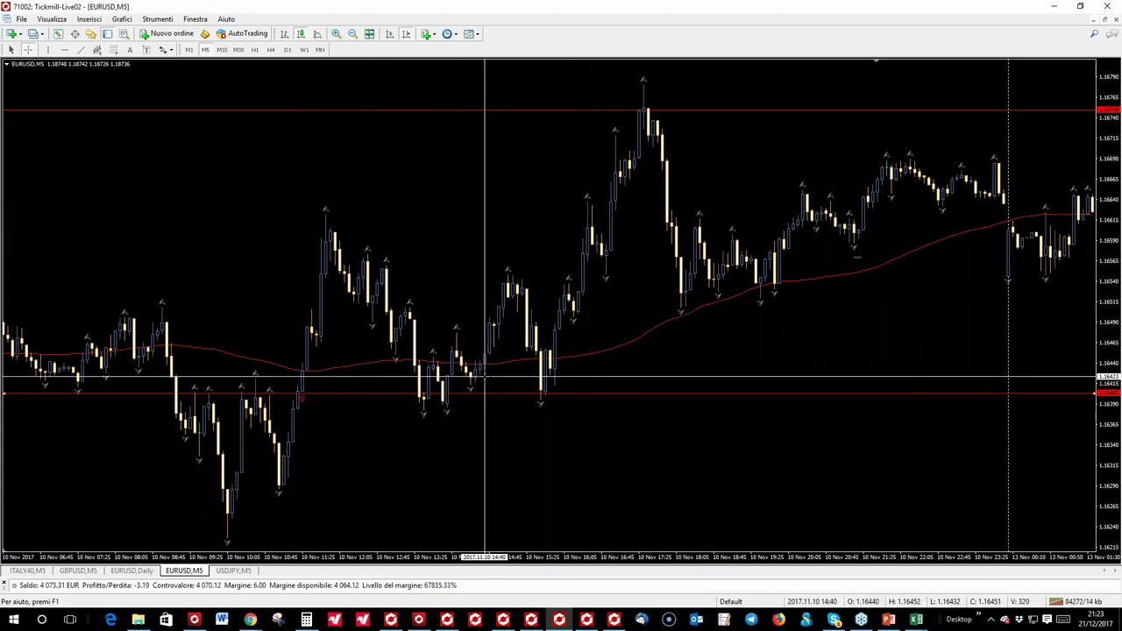
{"action": "left_click_drag", "start_coordinate": [481, 263], "coordinate": [284, 88]}
{"action": "left_click", "coordinate": [353, 33]}
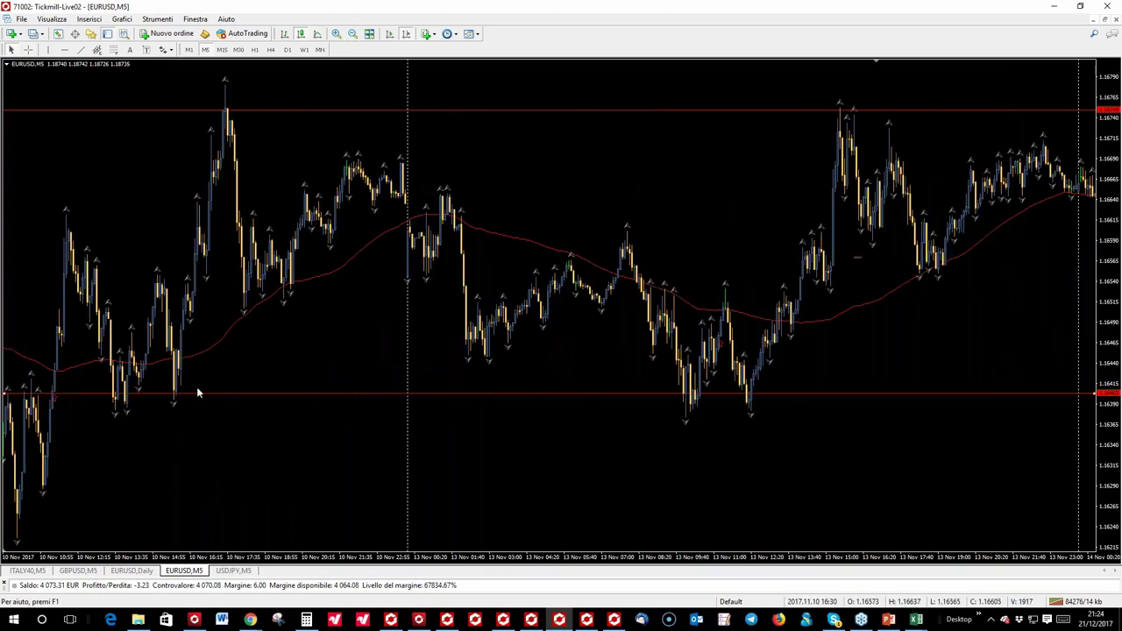
{"action": "left_click_drag", "start_coordinate": [665, 359], "coordinate": [626, 359]}
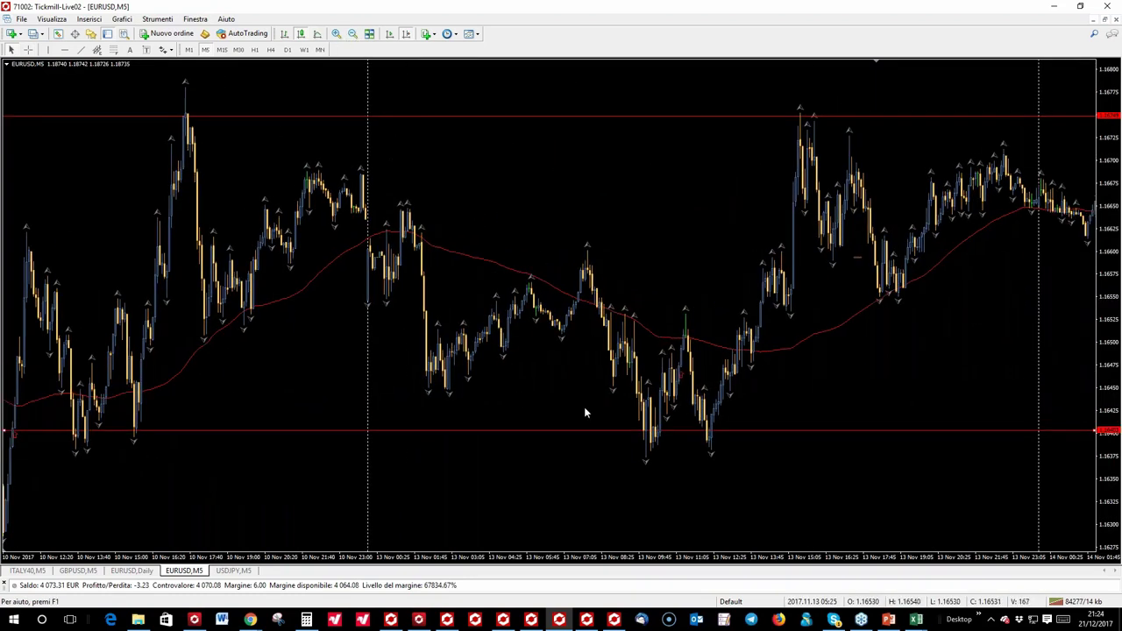
{"action": "left_click", "coordinate": [28, 49]}
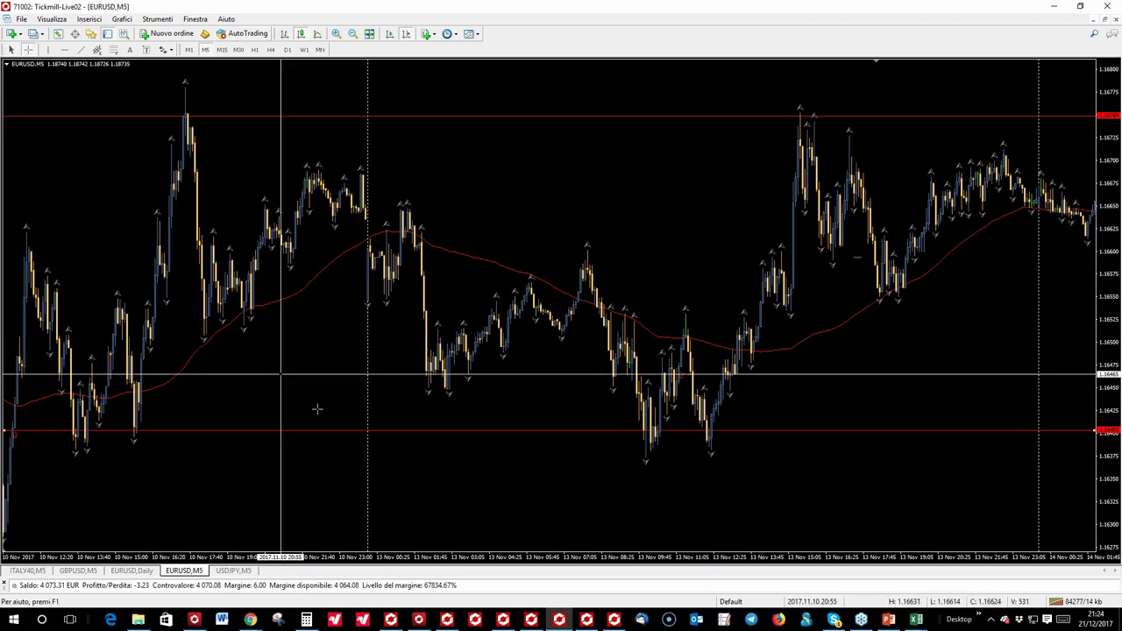
{"action": "key", "text": "Escape"}
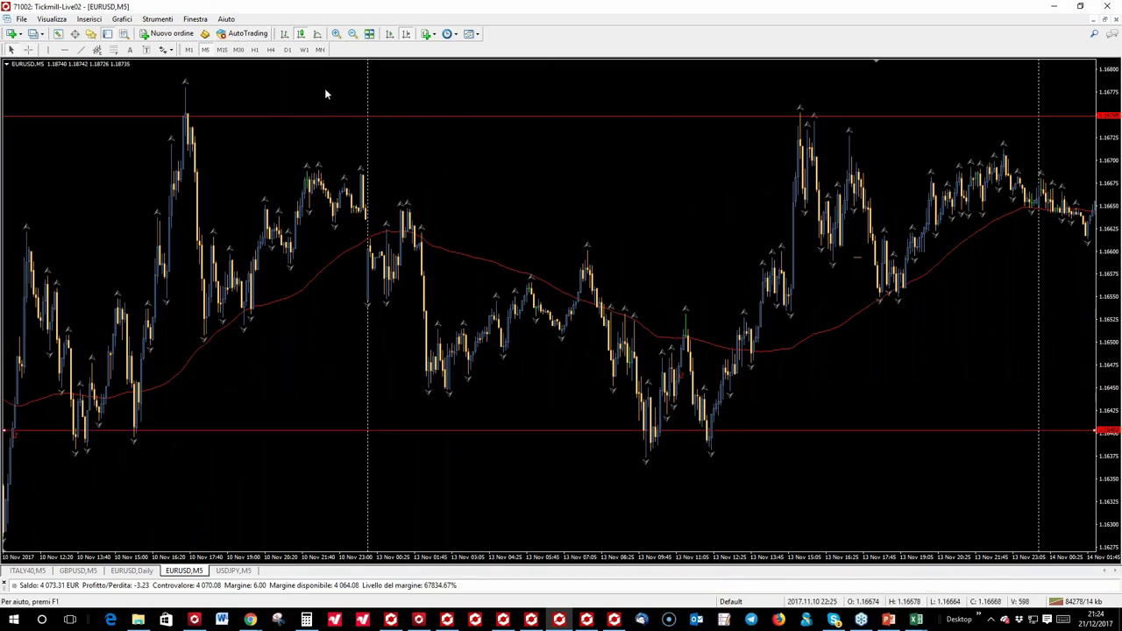
Inspect the 13 November entry on the EURUSD M5 chart up close with the crosshair, dismissing the Facebook notification
{"action": "left_click", "coordinate": [335, 33]}
{"action": "left_click_drag", "start_coordinate": [1087, 263], "coordinate": [345, 91]}
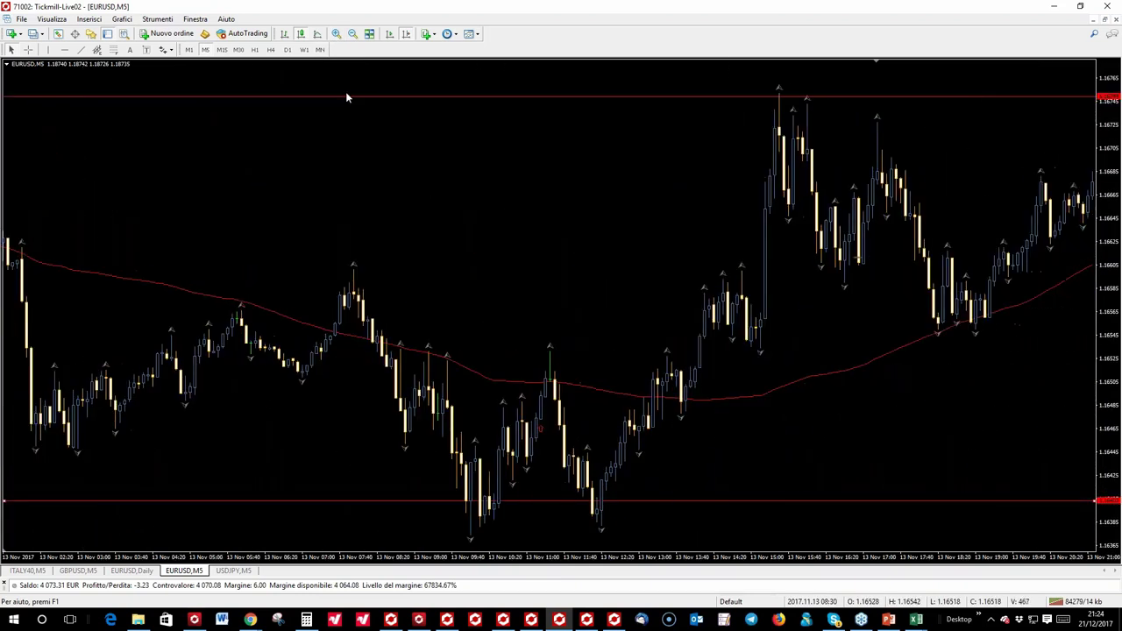
{"action": "left_click", "coordinate": [28, 50]}
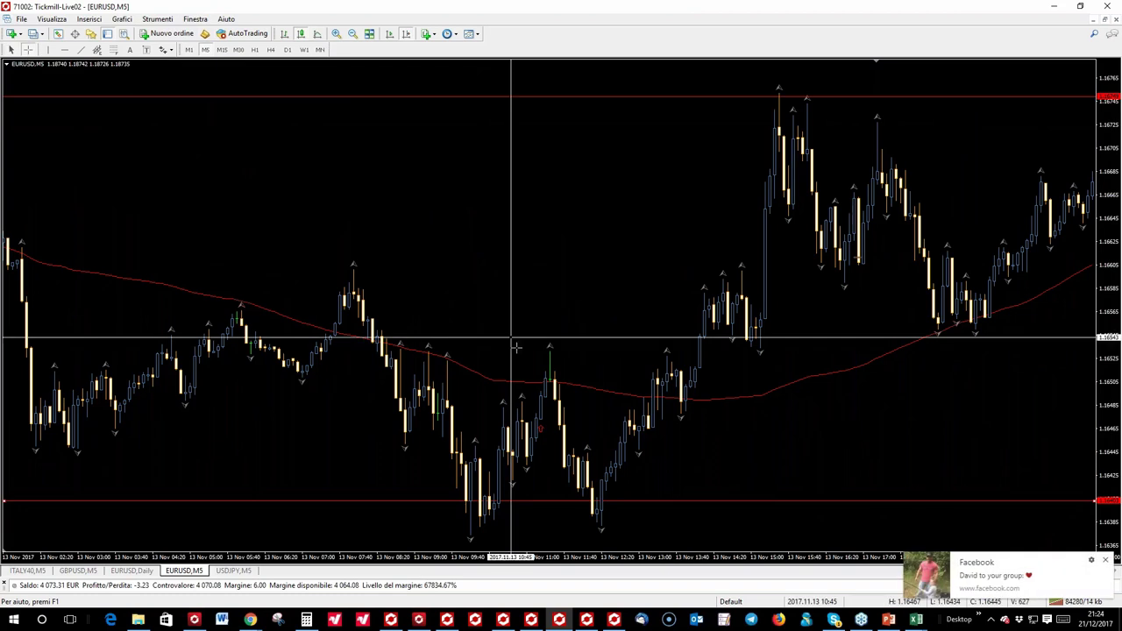
{"action": "left_click", "coordinate": [1107, 562]}
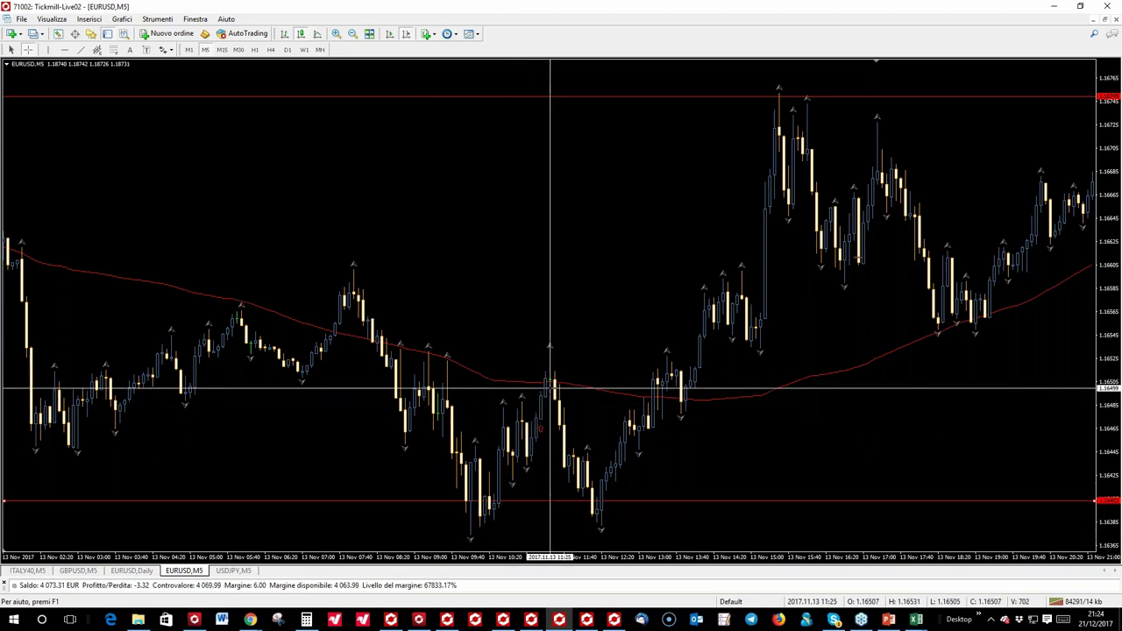
{"action": "key", "text": "Escape"}
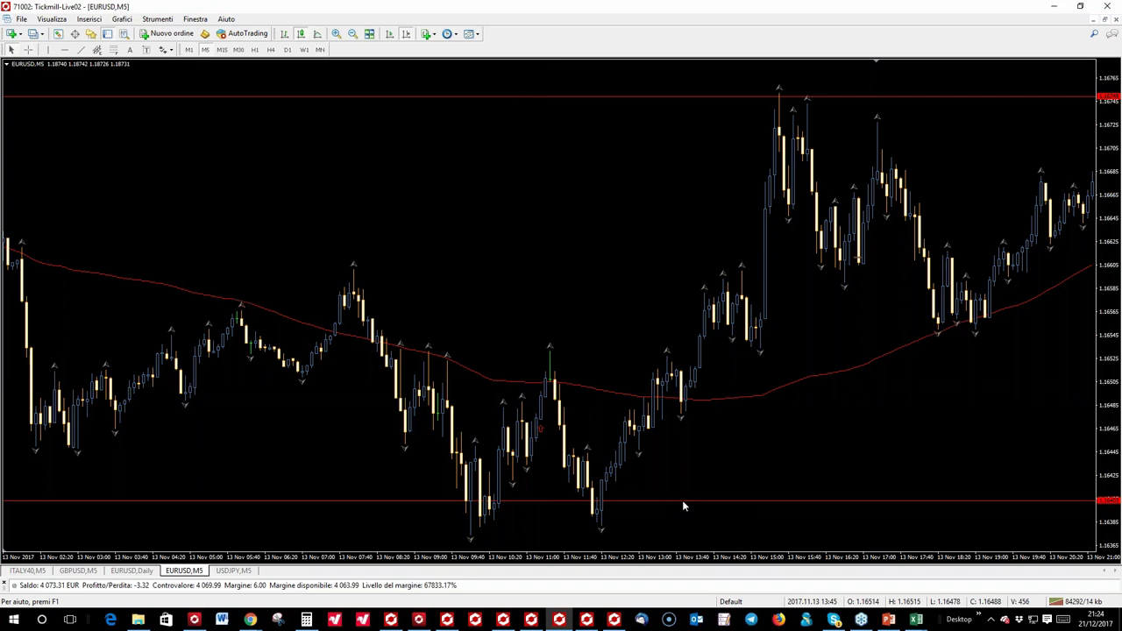
Raise the lower horizontal line on the EURUSD M5 chart to about 1.1650 and bring the 14 November entry into view
{"action": "left_click_drag", "start_coordinate": [687, 502], "coordinate": [698, 397]}
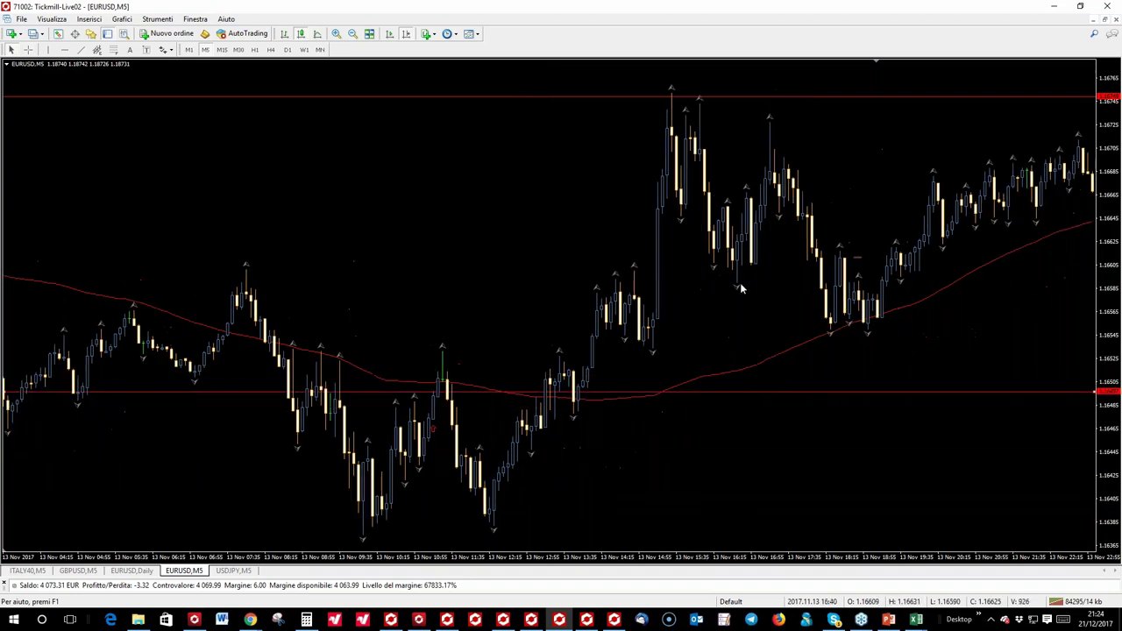
{"action": "left_click", "coordinate": [335, 33]}
{"action": "left_click", "coordinate": [352, 34]}
{"action": "left_click", "coordinate": [352, 34]}
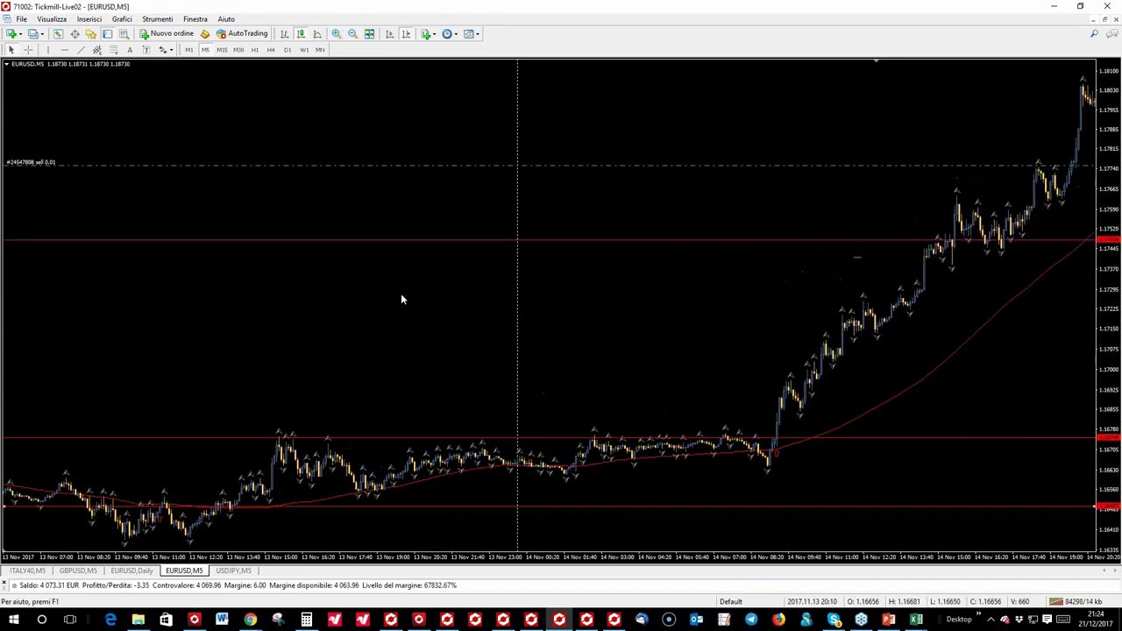
{"action": "left_click", "coordinate": [336, 33]}
{"action": "left_click_drag", "start_coordinate": [433, 339], "coordinate": [333, 311]}
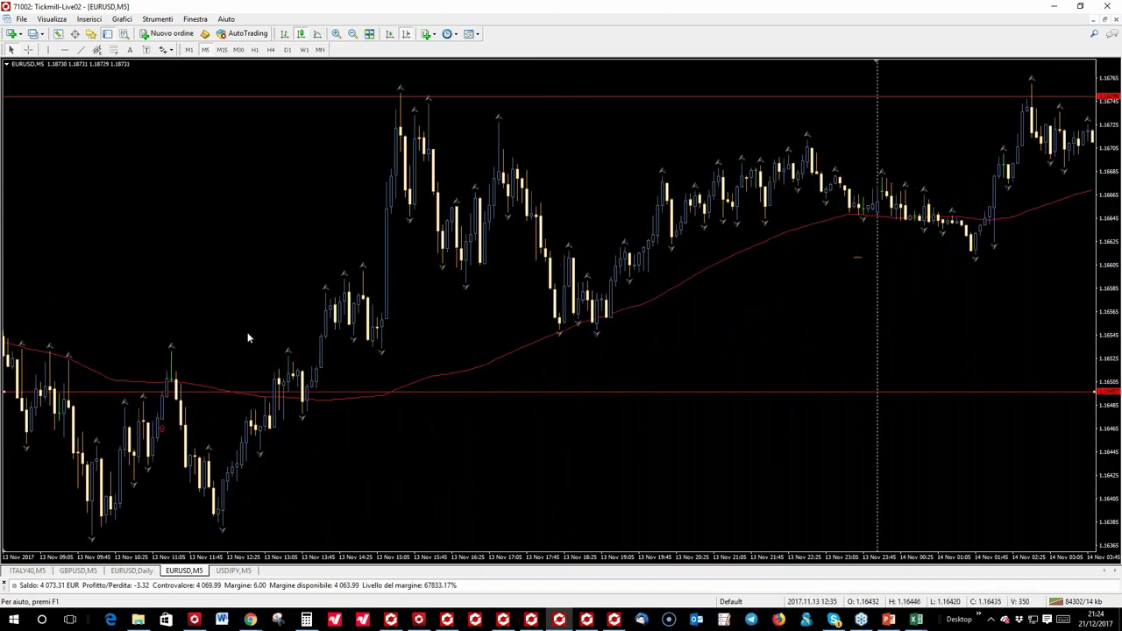
{"action": "scroll", "coordinate": [610, 255], "scroll_direction": "down", "scroll_amount": 10}
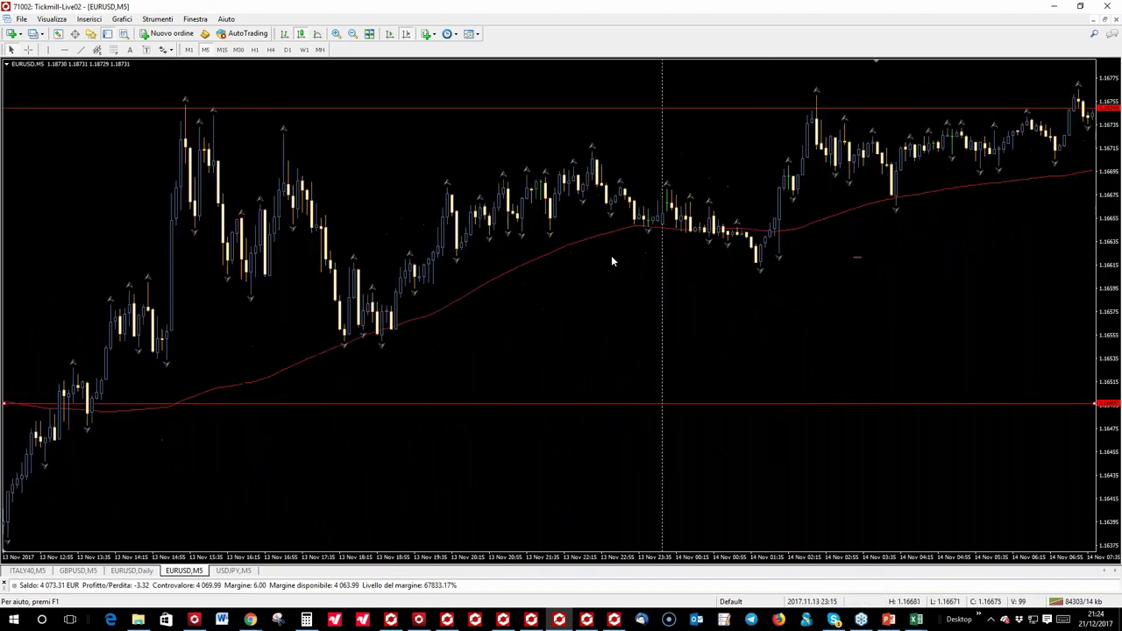
{"action": "scroll", "coordinate": [787, 275], "scroll_direction": "down", "scroll_amount": 2}
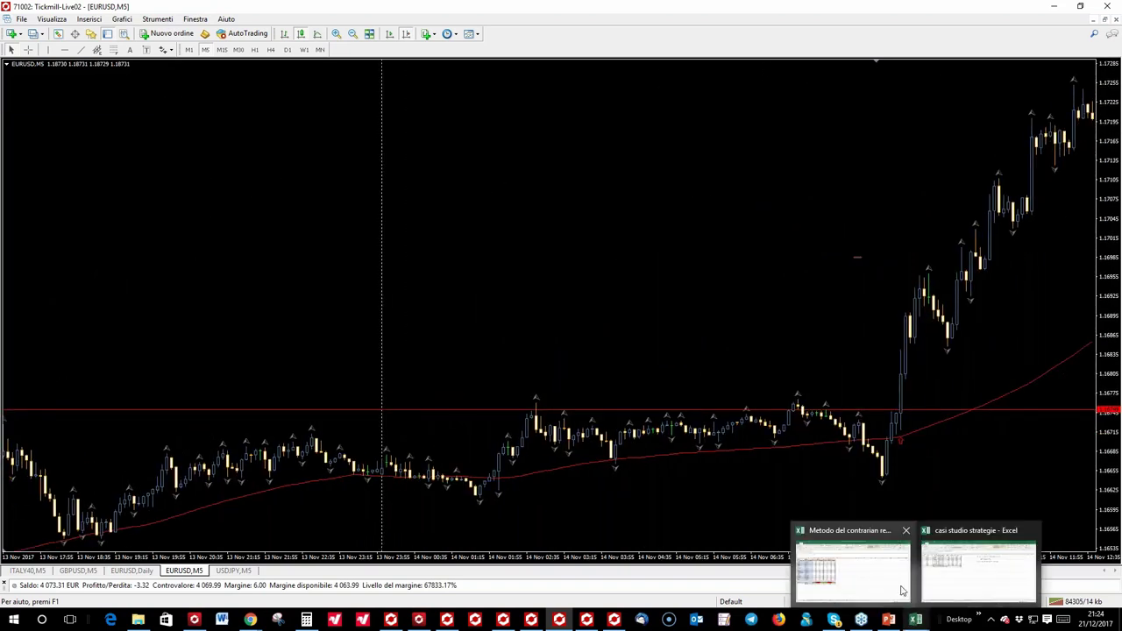
Examine the 14 November entry and the breakout that follows it on the EURUSD M5 chart with the crosshair
{"action": "left_click", "coordinate": [27, 49]}
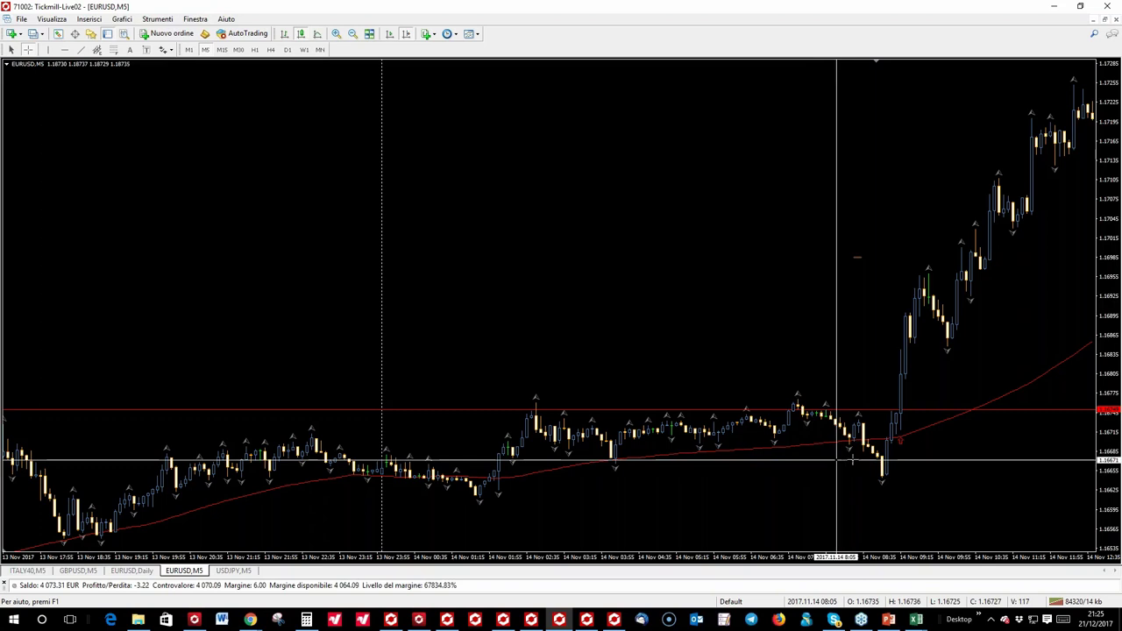
{"action": "left_click", "coordinate": [871, 449]}
{"action": "scroll", "coordinate": [842, 453], "scroll_direction": "down", "scroll_amount": 3}
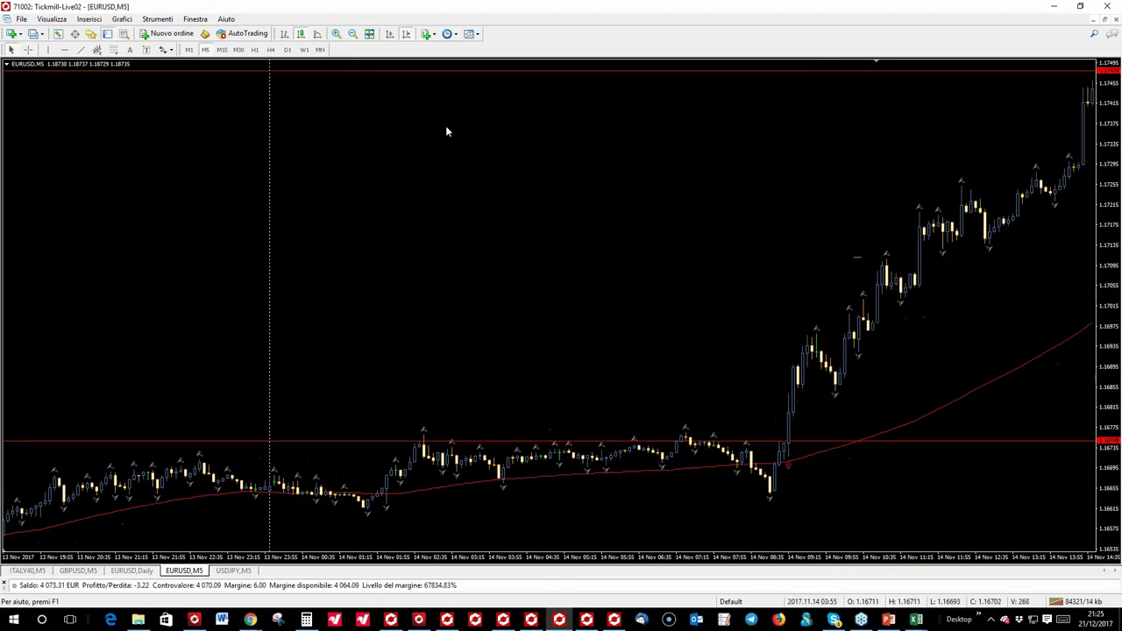
{"action": "left_click", "coordinate": [28, 50]}
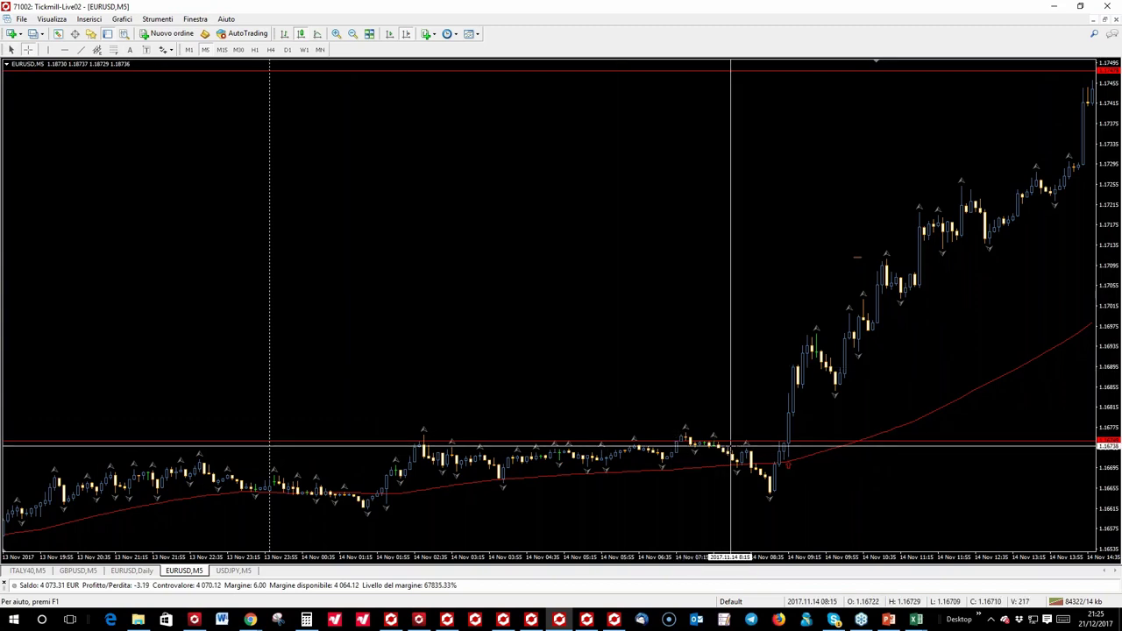
{"action": "left_click", "coordinate": [773, 432]}
Follow the EURUSD M5 uptrend from the 14 November entry to a close view of the 15 November entry
{"action": "left_click_drag", "start_coordinate": [756, 356], "coordinate": [368, 103]}
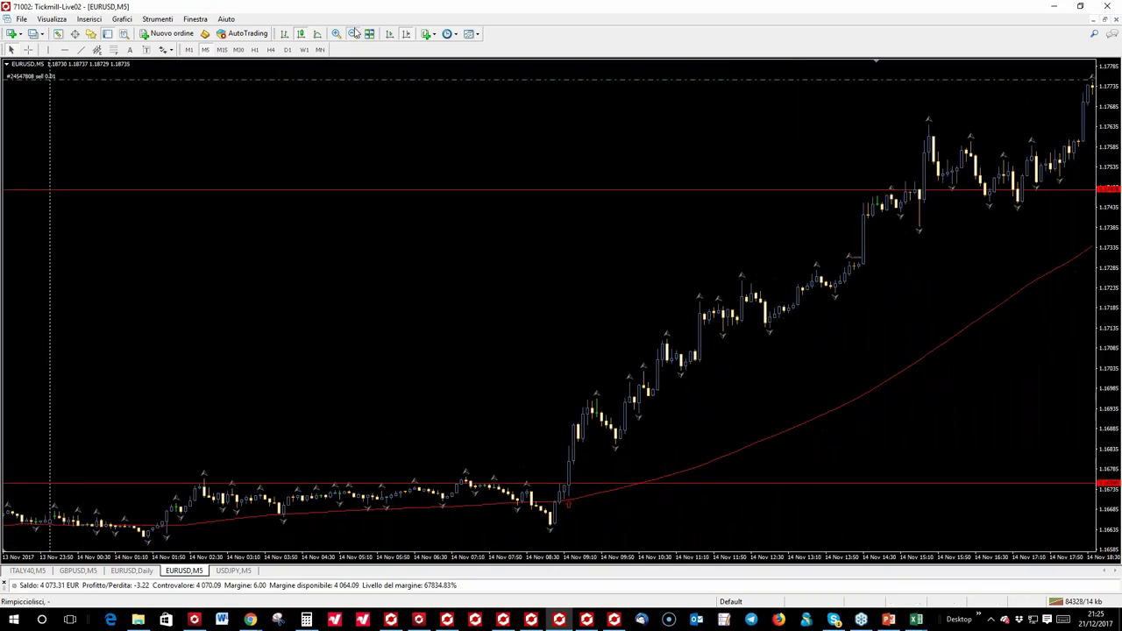
{"action": "scroll", "coordinate": [369, 461], "scroll_direction": "down", "scroll_amount": 3}
{"action": "left_click_drag", "start_coordinate": [364, 463], "coordinate": [306, 476]}
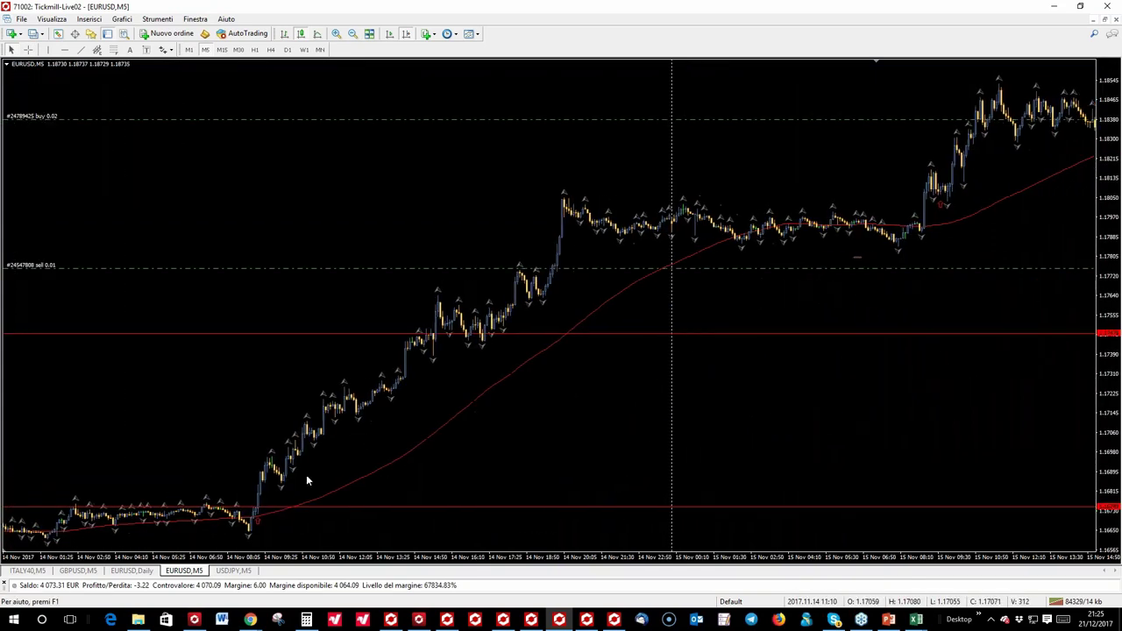
{"action": "scroll", "coordinate": [448, 424], "scroll_direction": "down", "scroll_amount": 2}
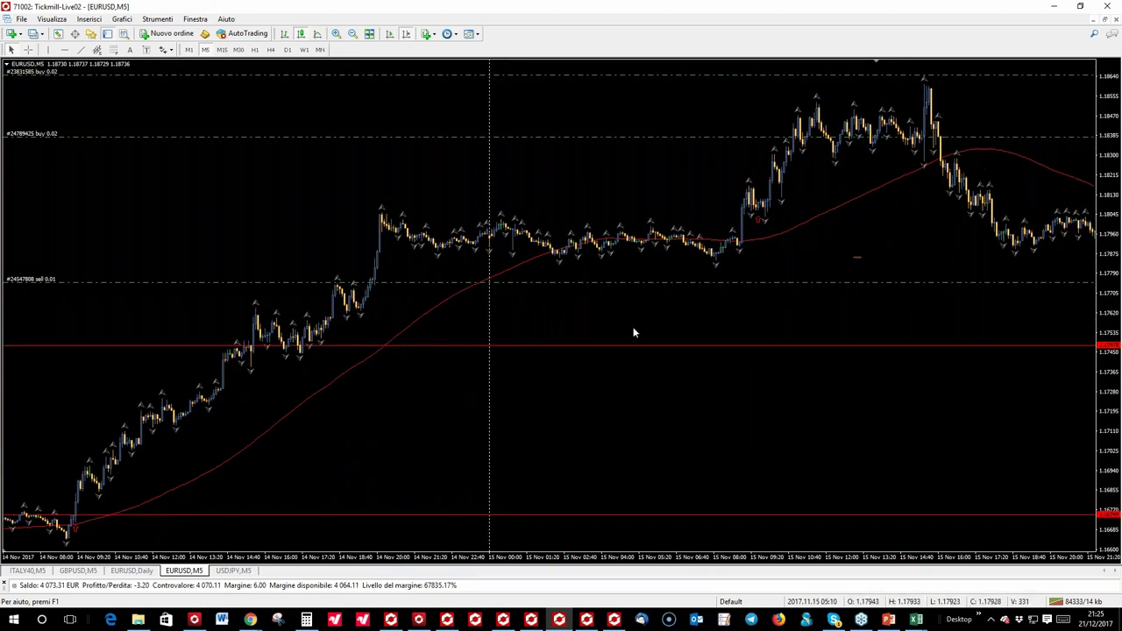
{"action": "scroll", "coordinate": [470, 168], "scroll_direction": "down", "scroll_amount": 2}
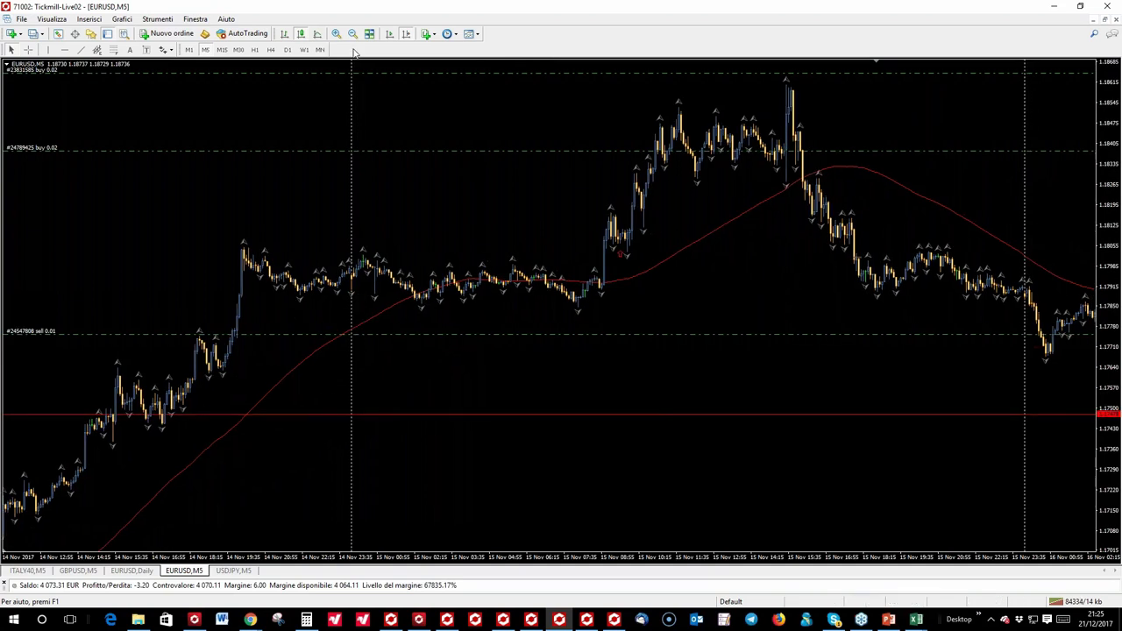
{"action": "scroll", "coordinate": [469, 207], "scroll_direction": "down", "scroll_amount": 3}
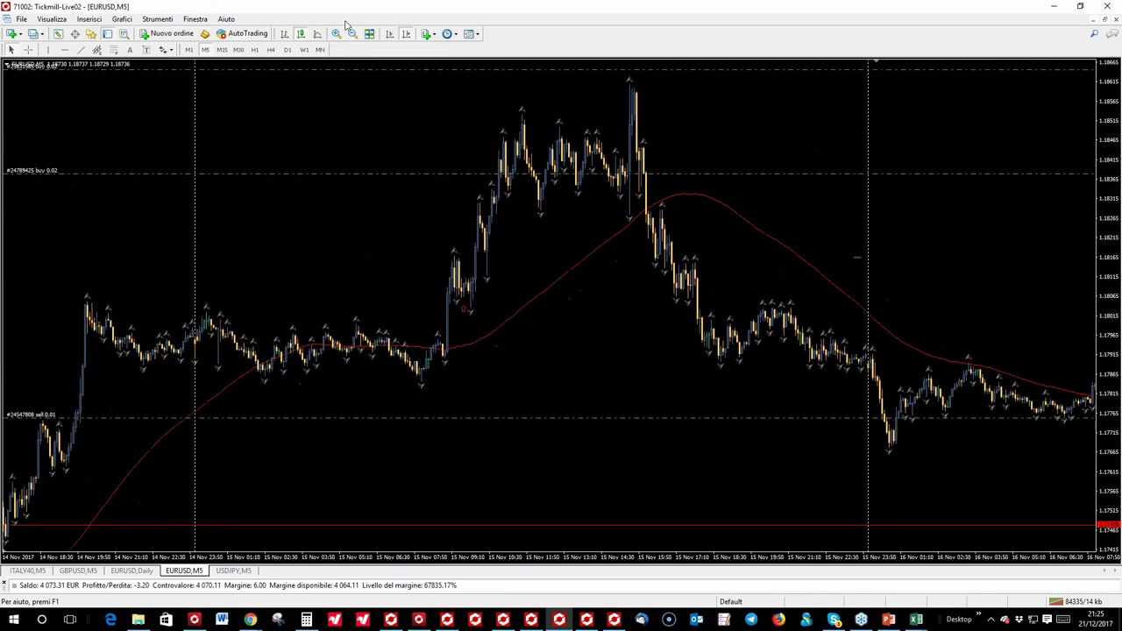
{"action": "left_click", "coordinate": [336, 34]}
{"action": "scroll", "coordinate": [639, 286], "scroll_direction": "down", "scroll_amount": 3}
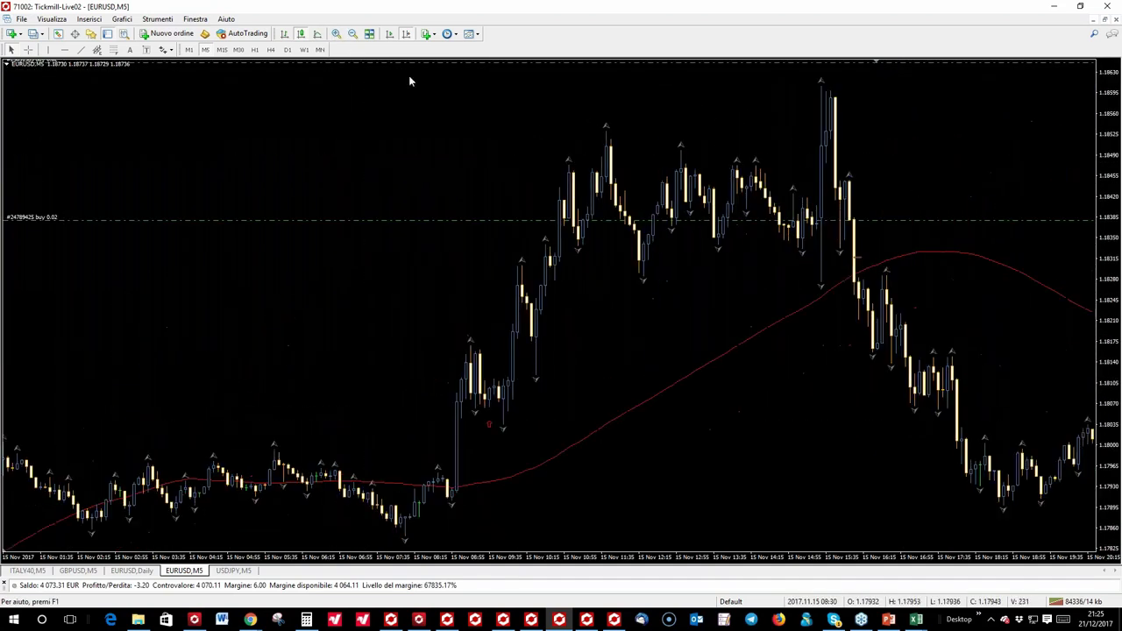
Inspect the 15 November entry on the EURUSD M5 chart with the crosshair and follow the price into early 16 November
{"action": "left_click", "coordinate": [28, 49]}
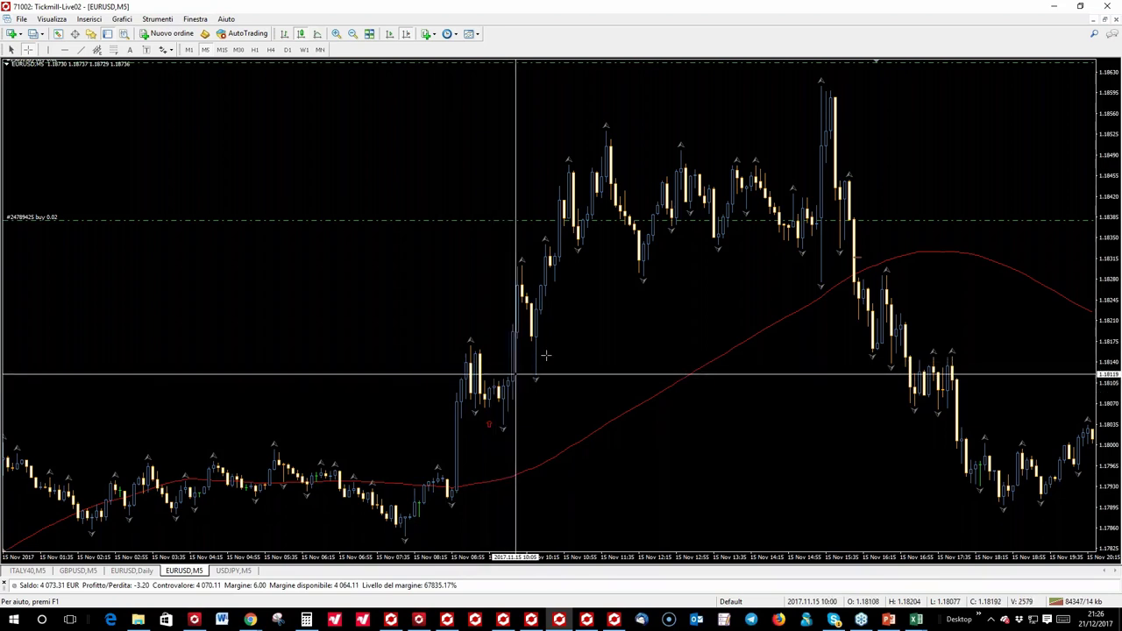
{"action": "key", "text": "Escape"}
{"action": "left_click_drag", "start_coordinate": [763, 354], "coordinate": [482, 349]}
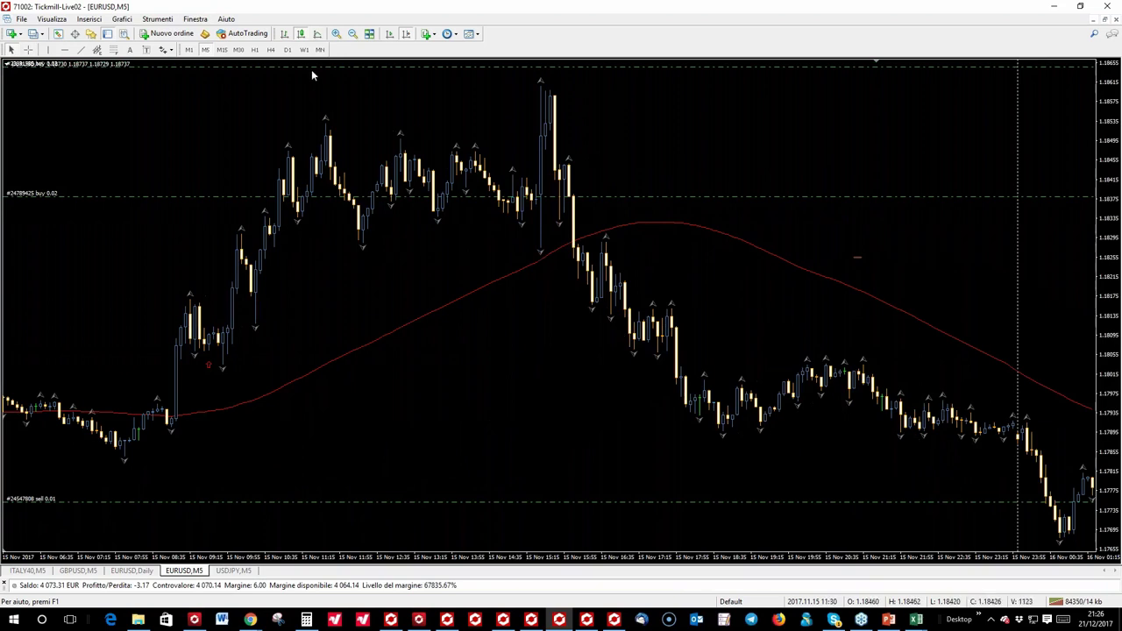
Examine the 15 November peak and decline on the EURUSD M5 chart with the crosshair, and follow the price to the 16 November entries
{"action": "left_click", "coordinate": [29, 51]}
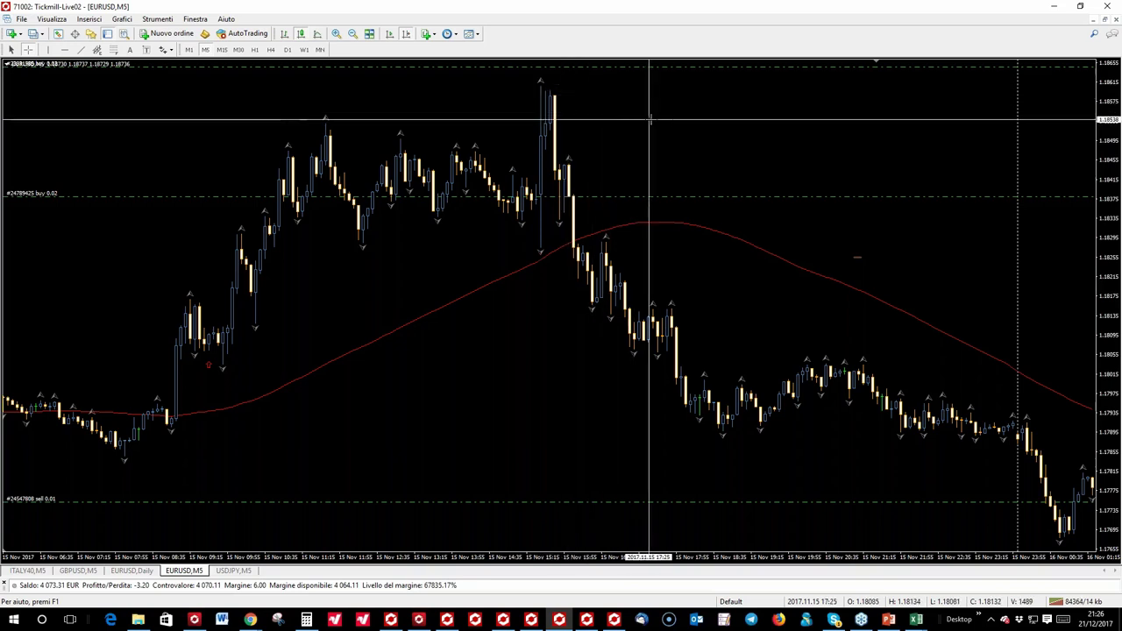
{"action": "key", "text": "Escape"}
{"action": "scroll", "coordinate": [724, 115], "scroll_direction": "down", "scroll_amount": 3}
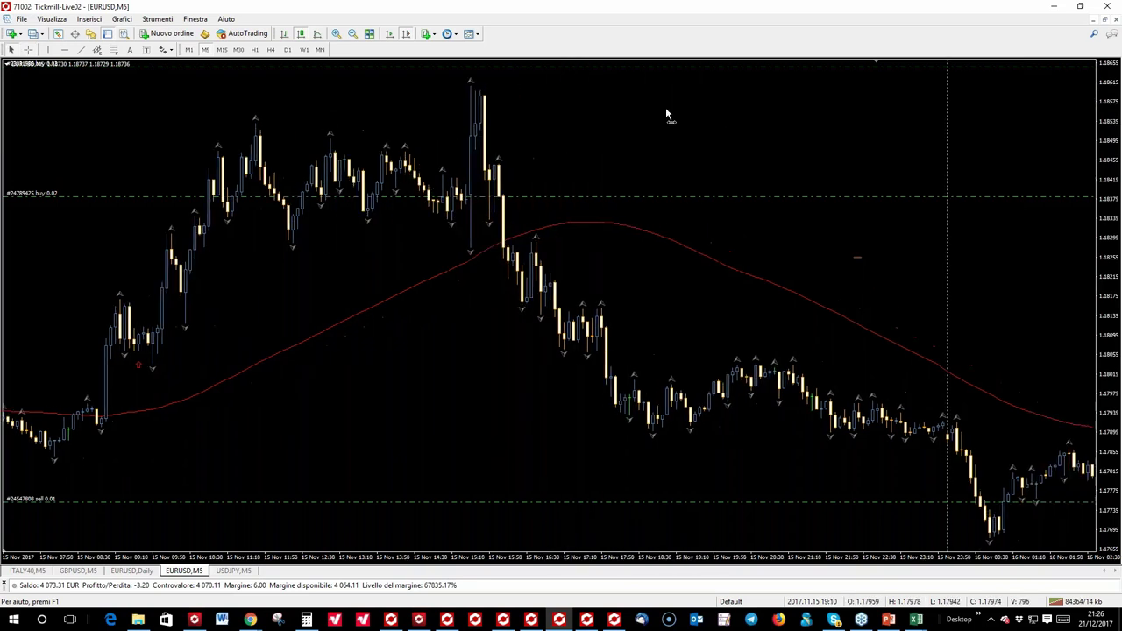
{"action": "scroll", "coordinate": [672, 108], "scroll_direction": "down", "scroll_amount": 2}
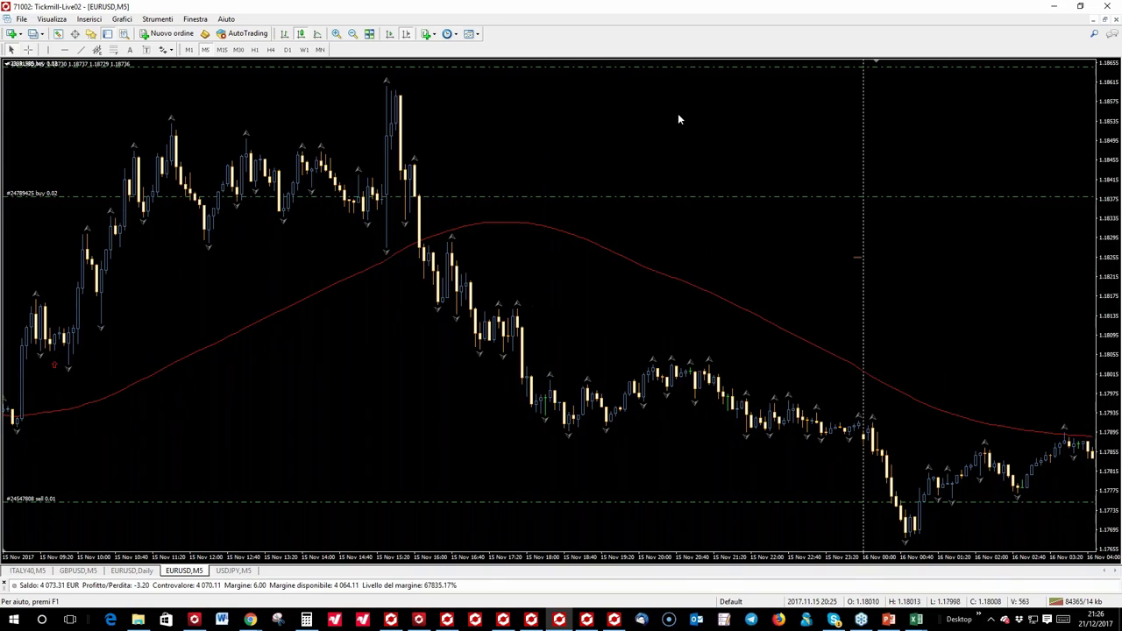
{"action": "scroll", "coordinate": [693, 114], "scroll_direction": "down", "scroll_amount": 6}
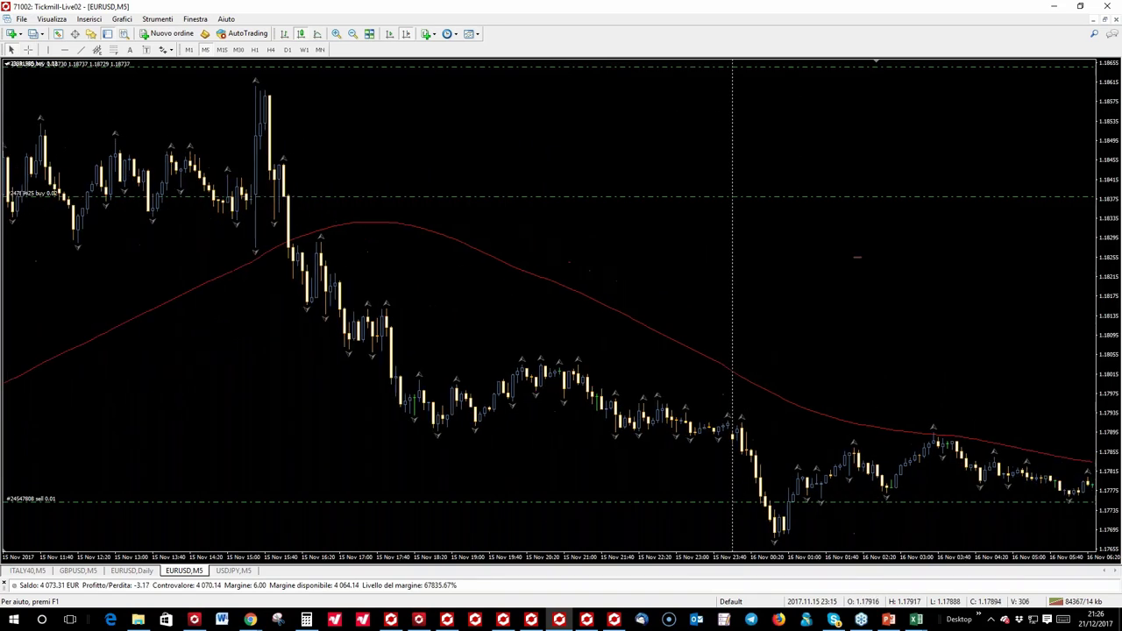
{"action": "scroll", "coordinate": [377, 142], "scroll_direction": "up", "scroll_amount": 1}
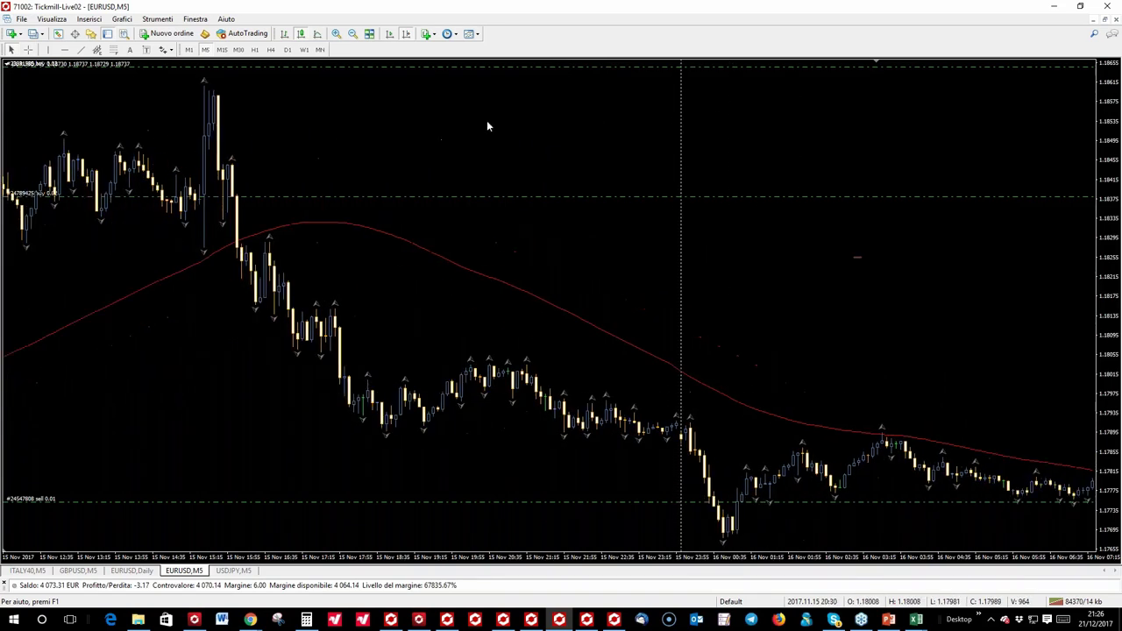
{"action": "scroll", "coordinate": [578, 104], "scroll_direction": "down", "scroll_amount": 3}
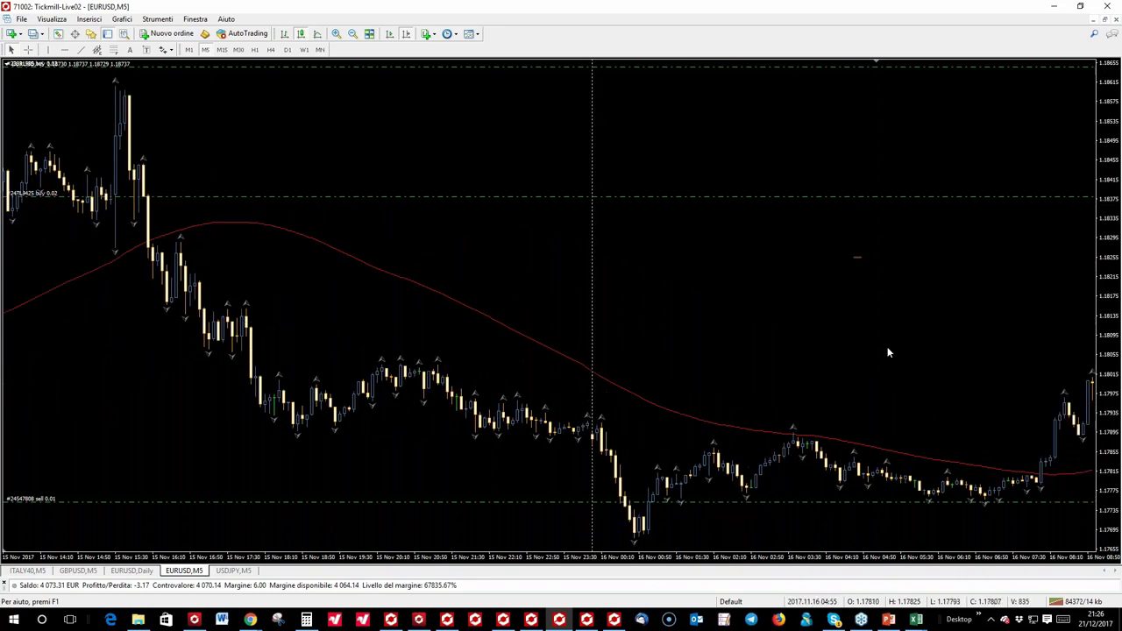
{"action": "scroll", "coordinate": [888, 352], "scroll_direction": "down", "scroll_amount": 15}
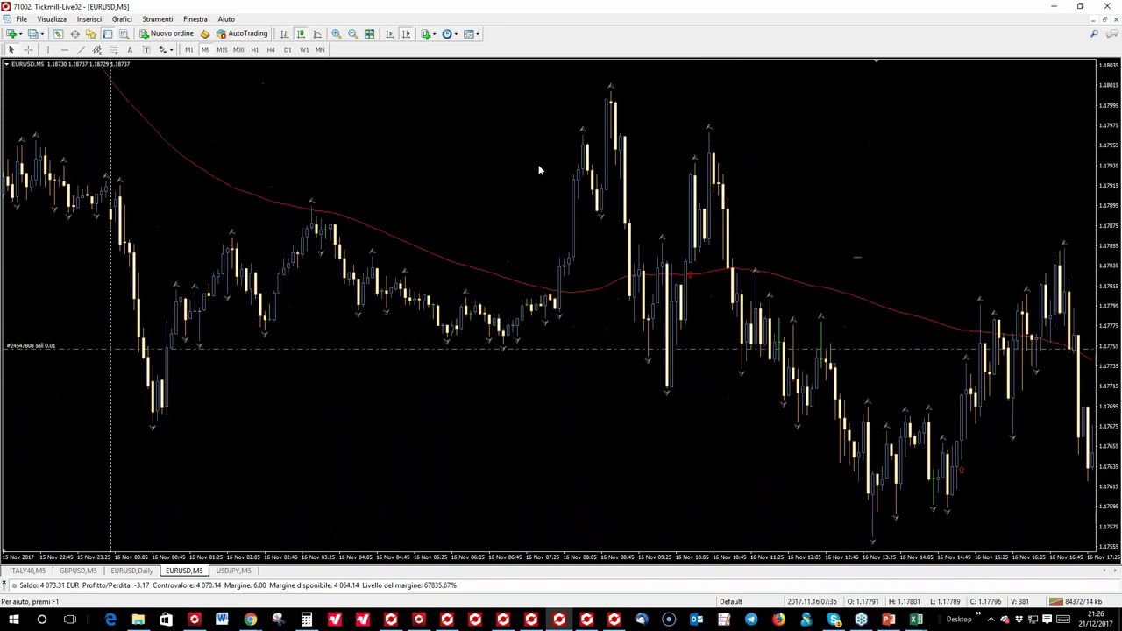
{"action": "scroll", "coordinate": [539, 170], "scroll_direction": "down", "scroll_amount": 2}
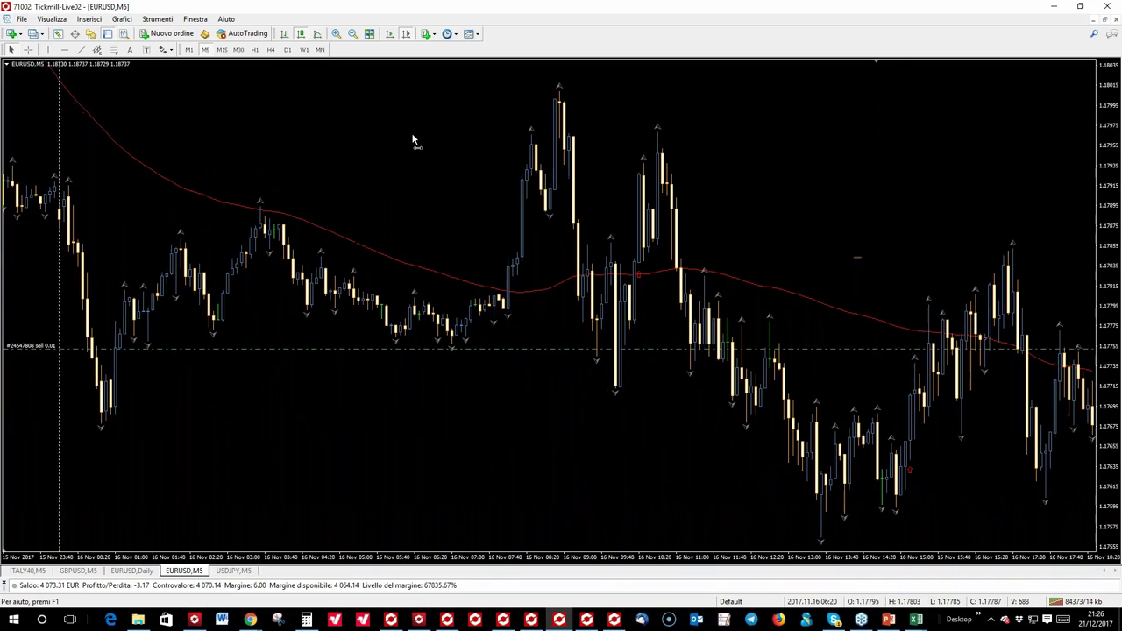
{"action": "scroll", "coordinate": [413, 143], "scroll_direction": "up", "scroll_amount": 2}
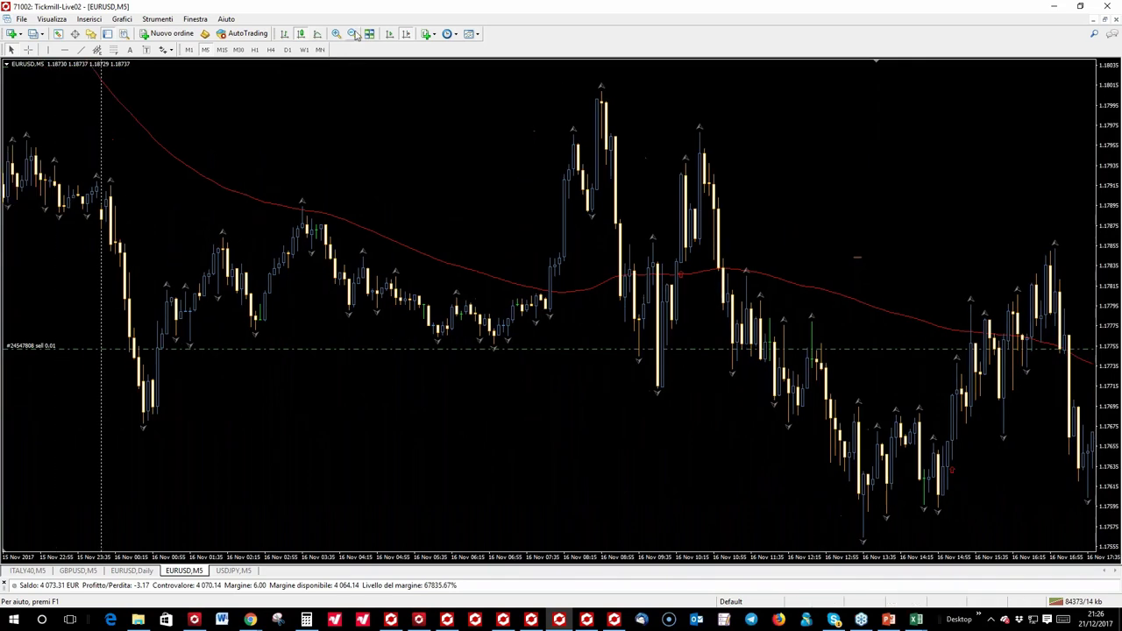
Inspect the two 16 November entries on the EURUSD M5 chart and the price movement after them with the crosshair
{"action": "left_click", "coordinate": [28, 50]}
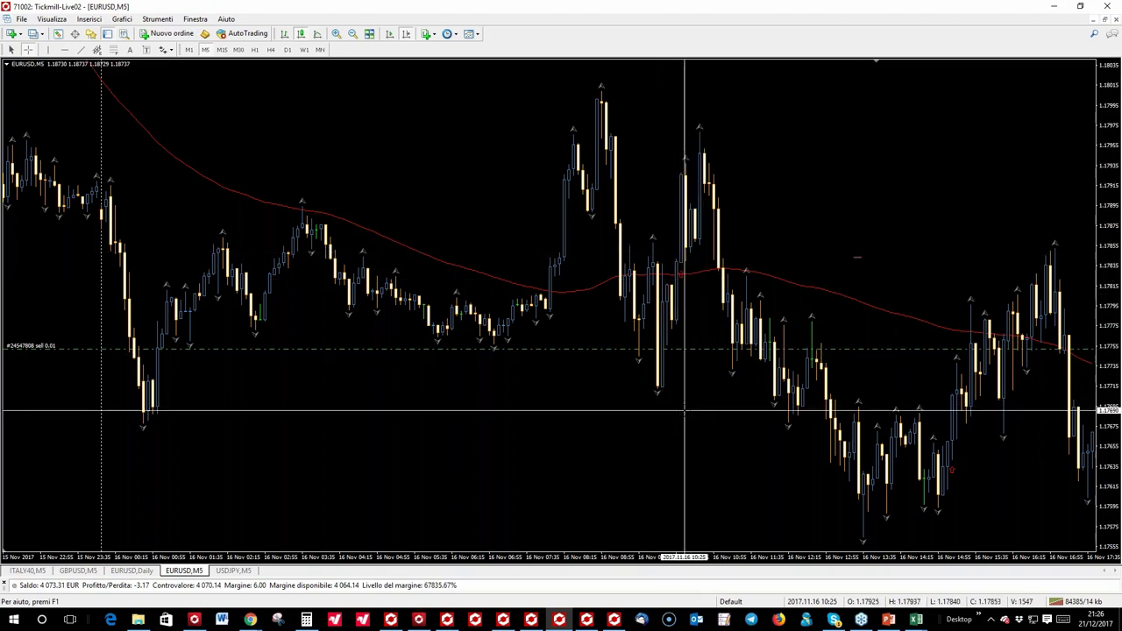
{"action": "scroll", "coordinate": [661, 182], "scroll_direction": "down", "scroll_amount": 3}
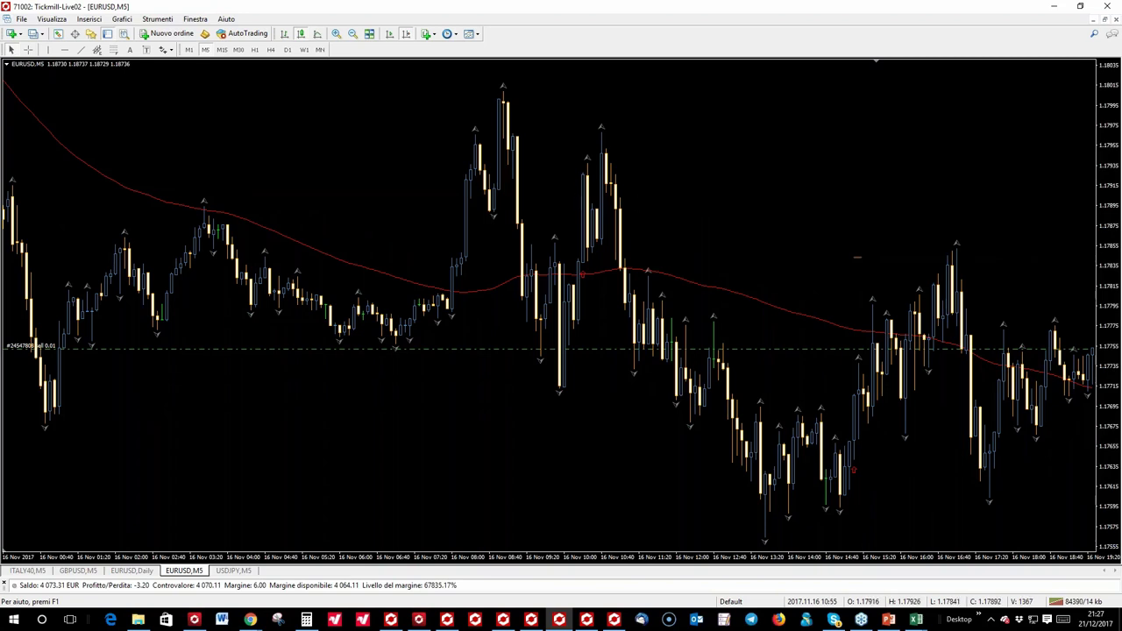
{"action": "scroll", "coordinate": [582, 184], "scroll_direction": "down", "scroll_amount": 3}
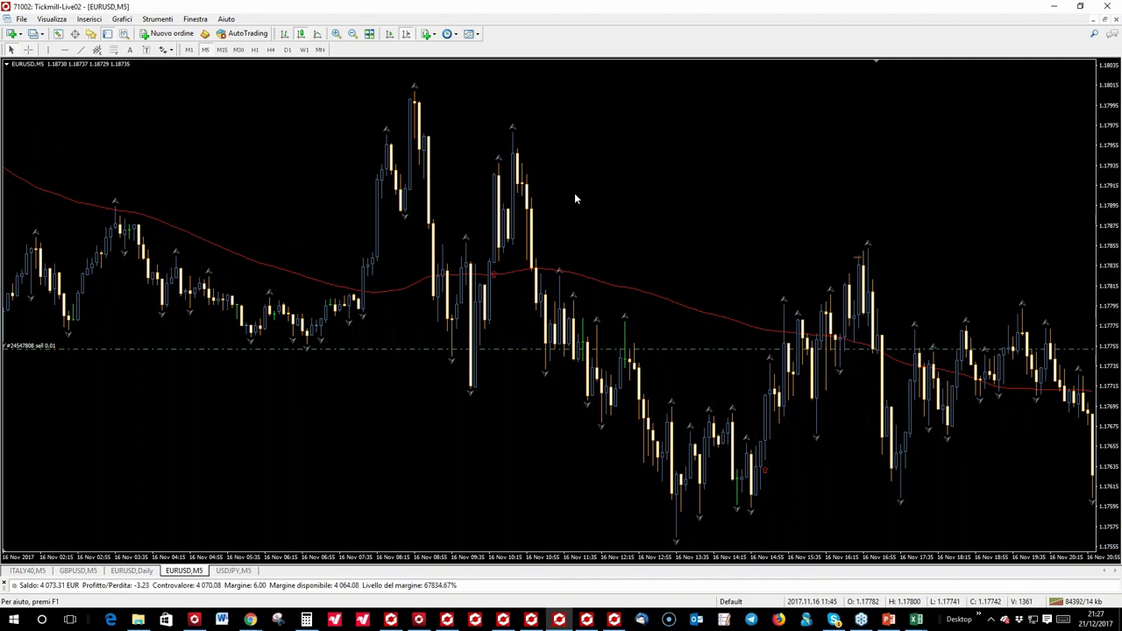
{"action": "scroll", "coordinate": [571, 206], "scroll_direction": "down", "scroll_amount": 3}
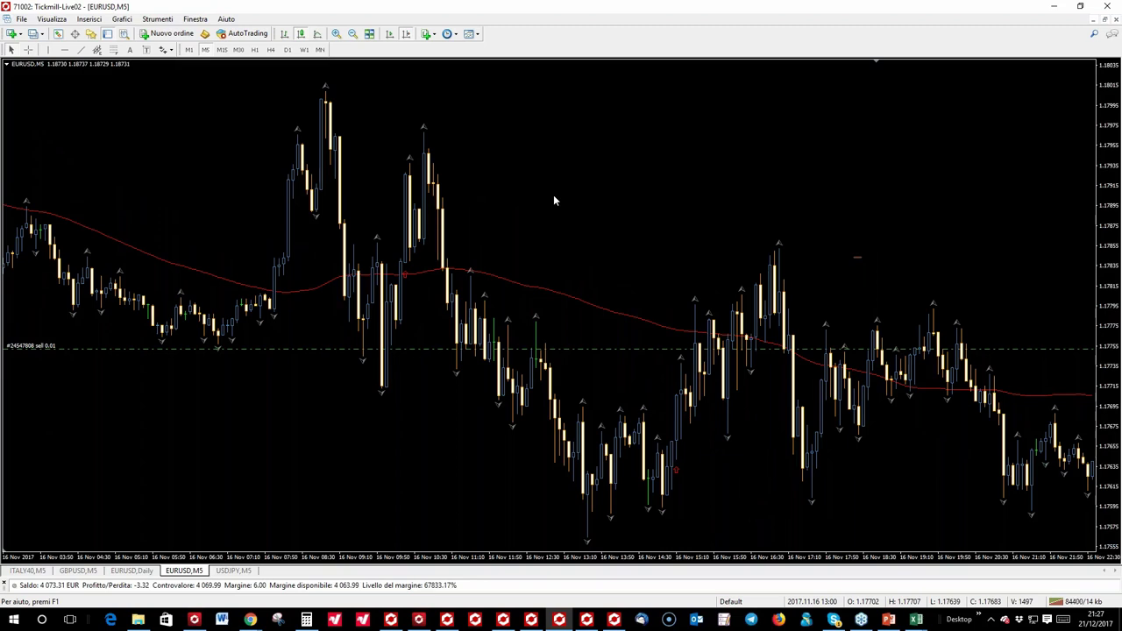
{"action": "left_click_drag", "start_coordinate": [631, 180], "coordinate": [433, 116]}
{"action": "left_click", "coordinate": [26, 50]}
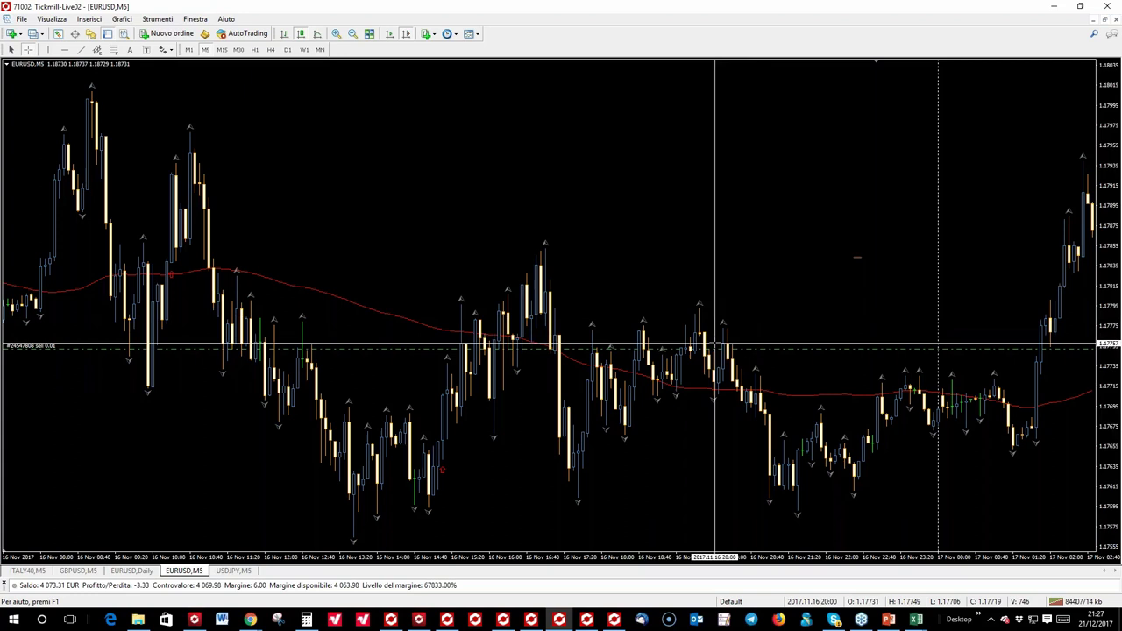
Follow the EURUSD M5 chart into 17 November and inspect that day's two entries with the crosshair
{"action": "scroll", "coordinate": [704, 254], "scroll_direction": "right", "scroll_amount": 10}
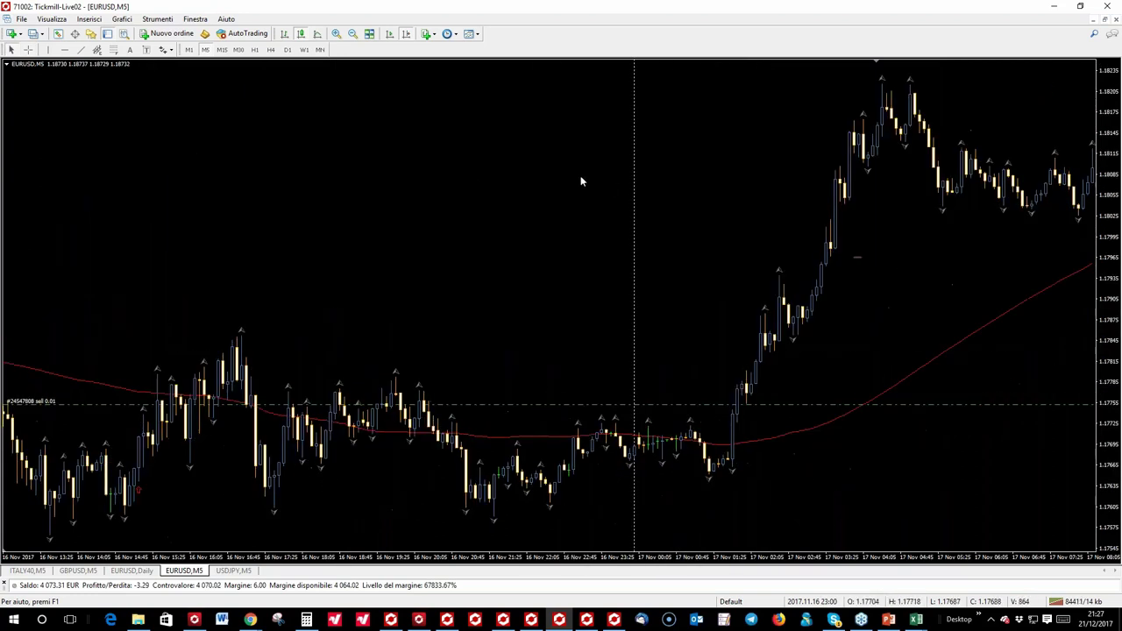
{"action": "scroll", "coordinate": [581, 181], "scroll_direction": "right", "scroll_amount": 10}
{"action": "scroll", "coordinate": [646, 175], "scroll_direction": "right", "scroll_amount": 10}
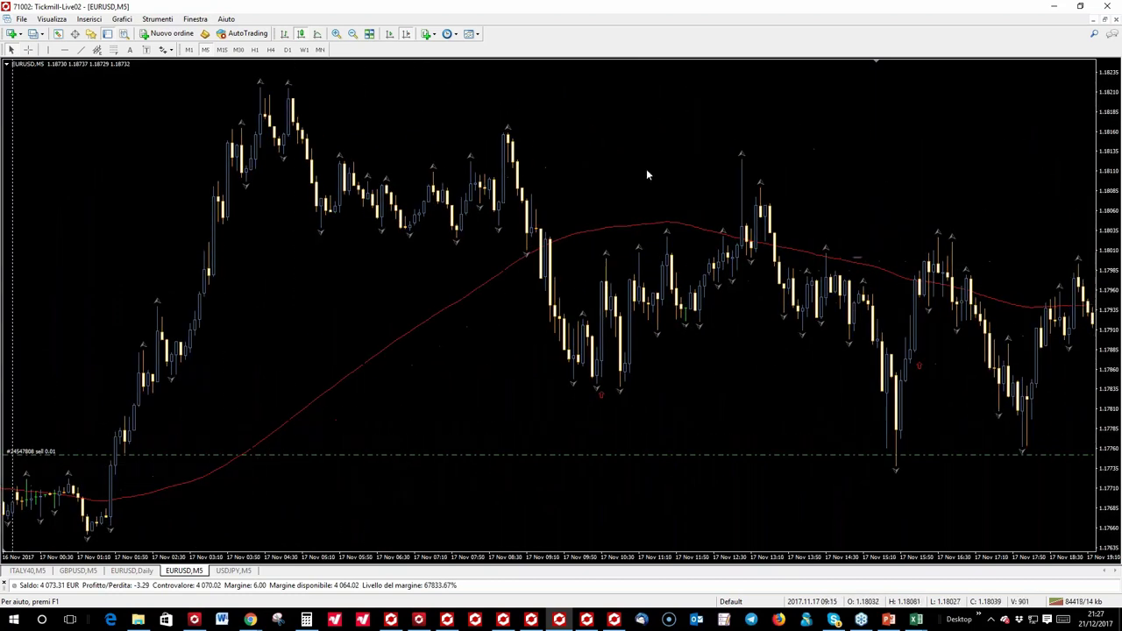
{"action": "left_click", "coordinate": [27, 49]}
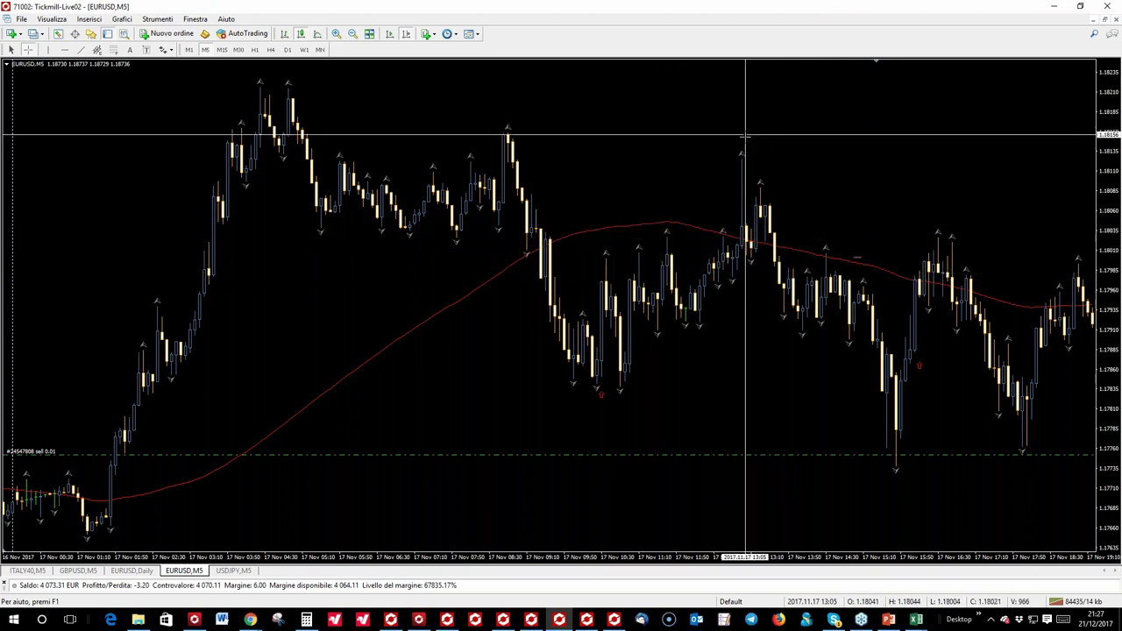
{"action": "left_click_drag", "start_coordinate": [731, 273], "coordinate": [472, 249]}
{"action": "middle_click", "coordinate": [501, 163]}
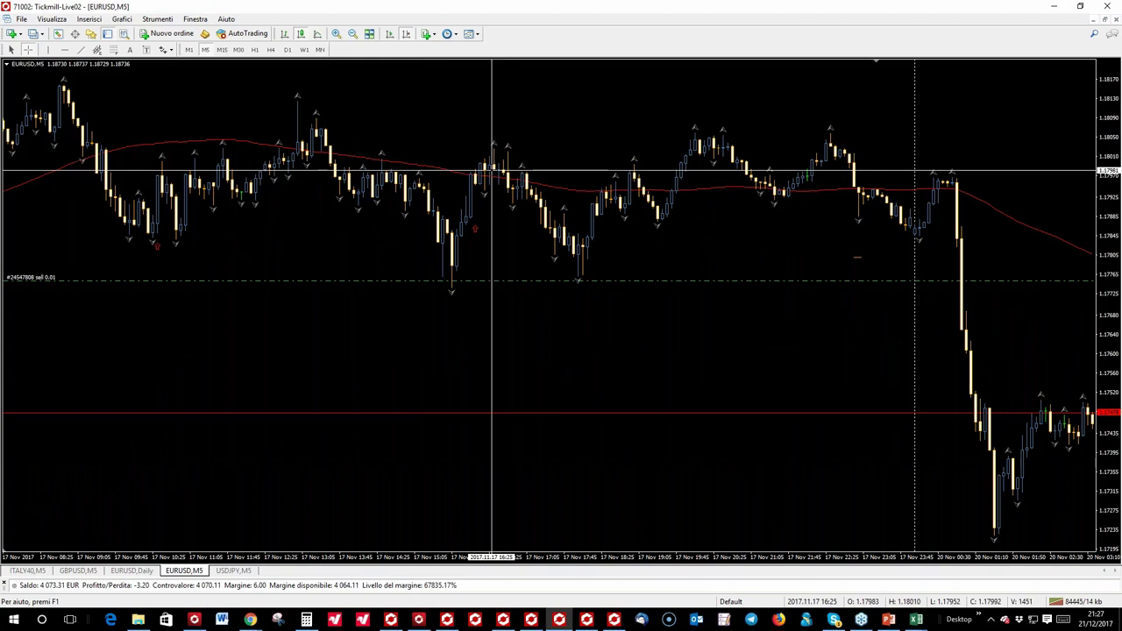
{"action": "mouse_move", "coordinate": [493, 170]}
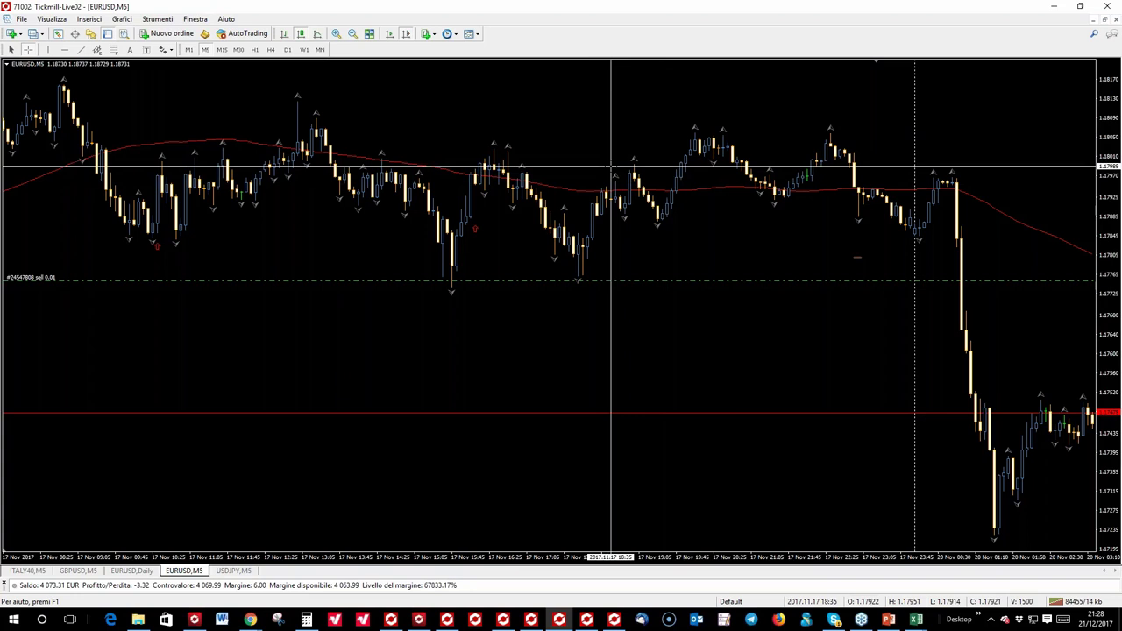
{"action": "left_click_drag", "start_coordinate": [473, 285], "coordinate": [474, 285]}
Bring the 20 November entry into view on the EURUSD M5 chart and measure the rise from it towards the day's high
{"action": "left_click_drag", "start_coordinate": [646, 180], "coordinate": [447, 126]}
{"action": "scroll", "coordinate": [596, 113], "scroll_direction": "down", "scroll_amount": 10}
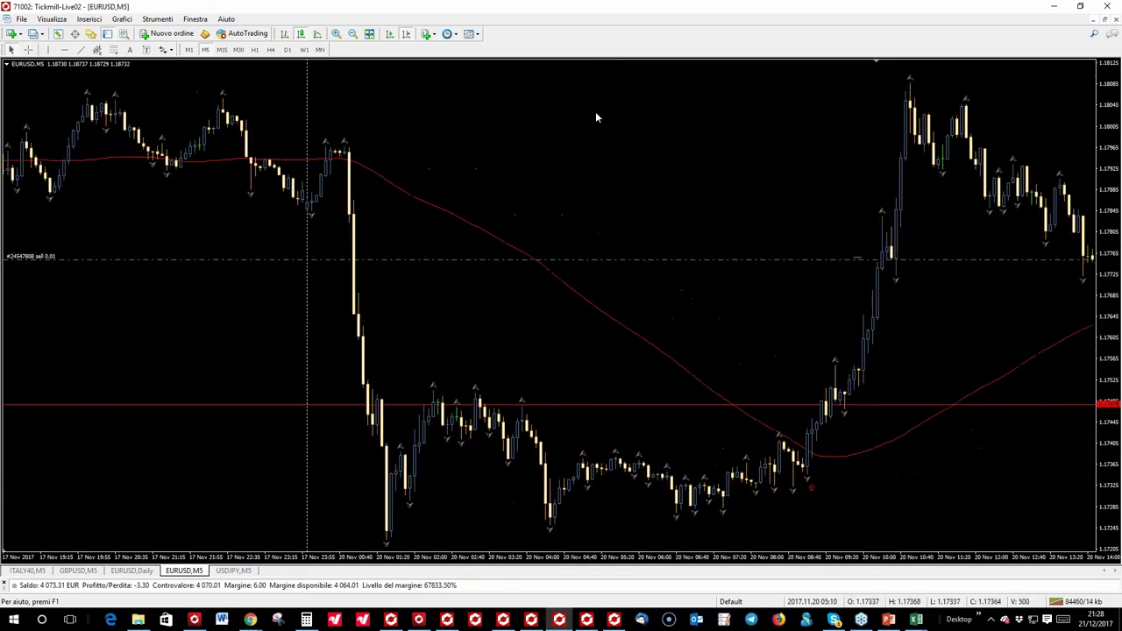
{"action": "scroll", "coordinate": [548, 307], "scroll_direction": "down", "scroll_amount": 2}
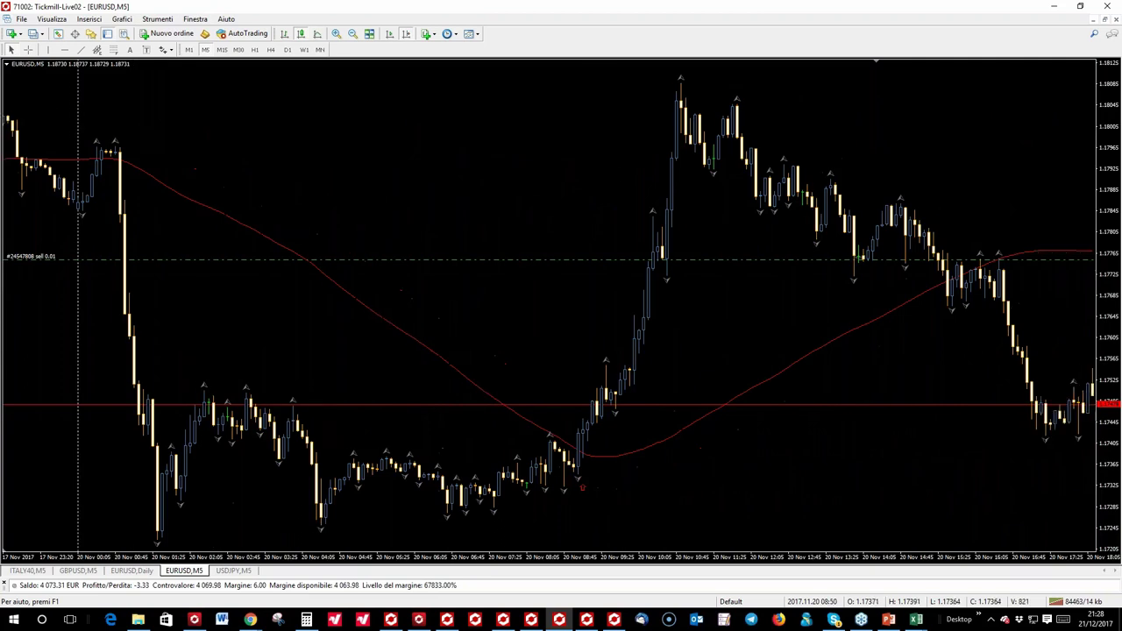
{"action": "scroll", "coordinate": [477, 132], "scroll_direction": "down", "scroll_amount": 4}
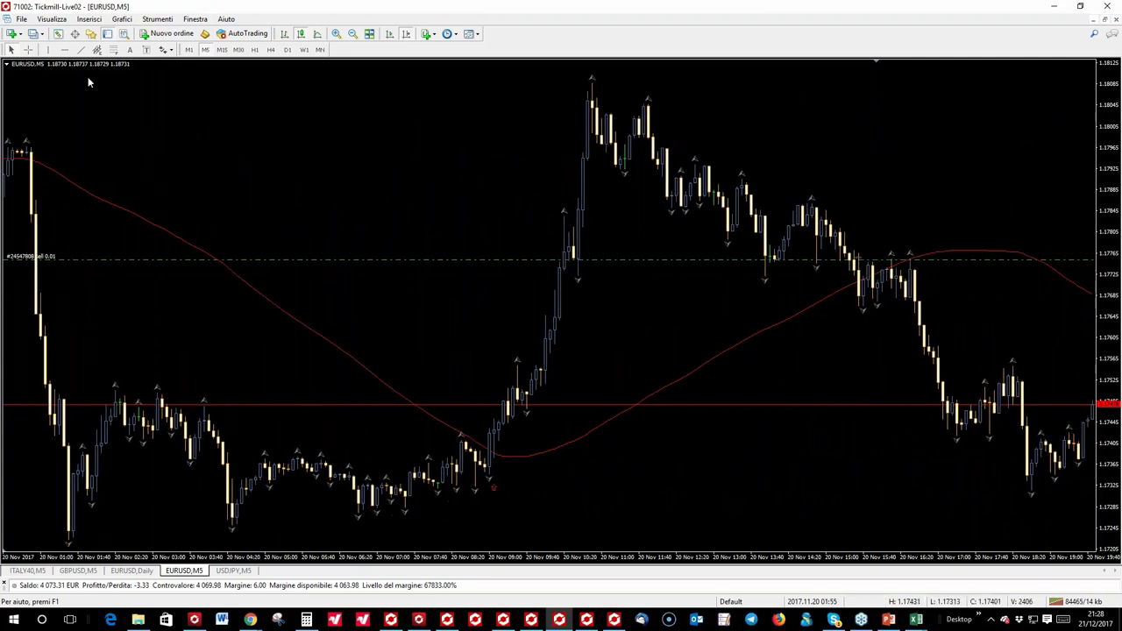
{"action": "middle_click", "coordinate": [328, 318]}
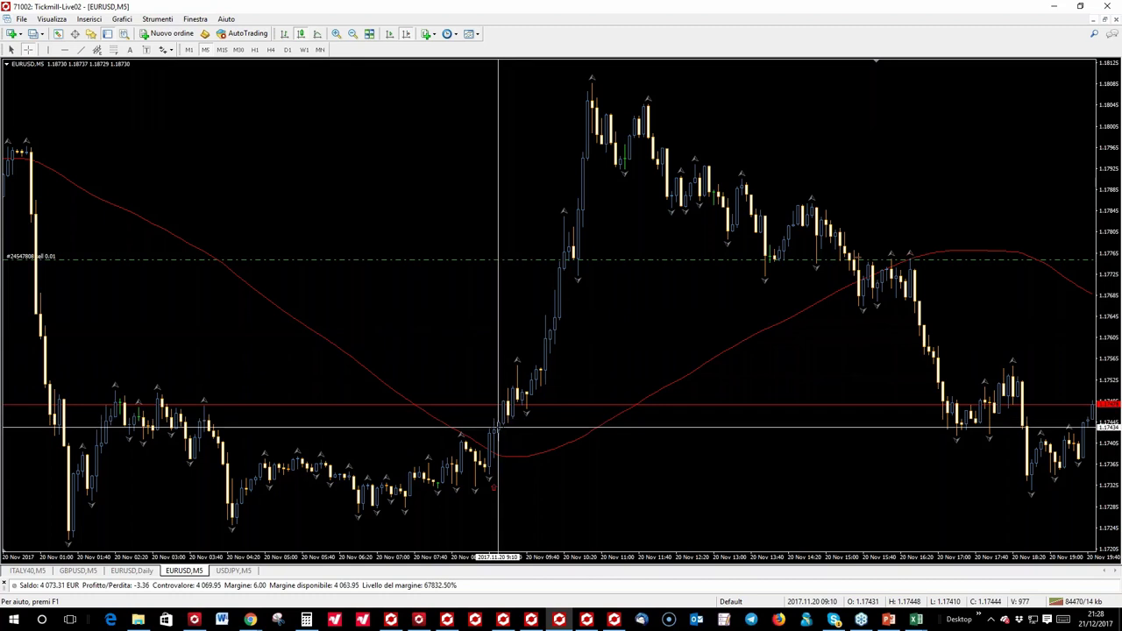
{"action": "left_click_drag", "start_coordinate": [496, 428], "coordinate": [606, 207]}
{"action": "left_click_drag", "start_coordinate": [608, 77], "coordinate": [605, 81]}
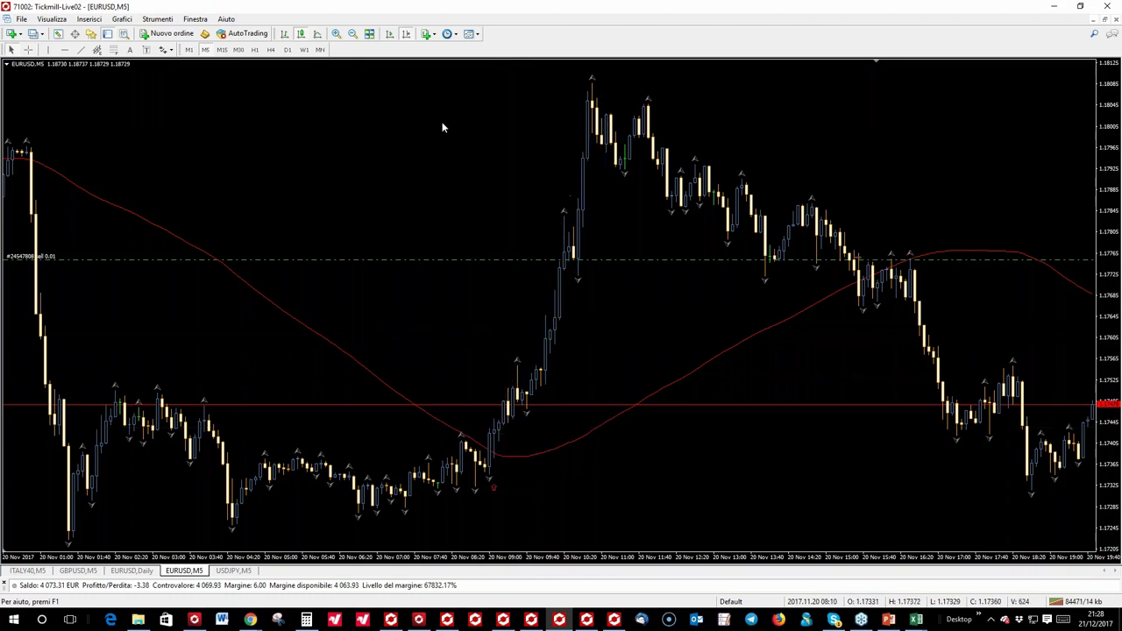
Check the 20 November pullback to the entry level with the crosshair and remeasure the rally from the entry towards the high
{"action": "left_click_drag", "start_coordinate": [442, 127], "coordinate": [168, 123]}
{"action": "left_click", "coordinate": [28, 50]}
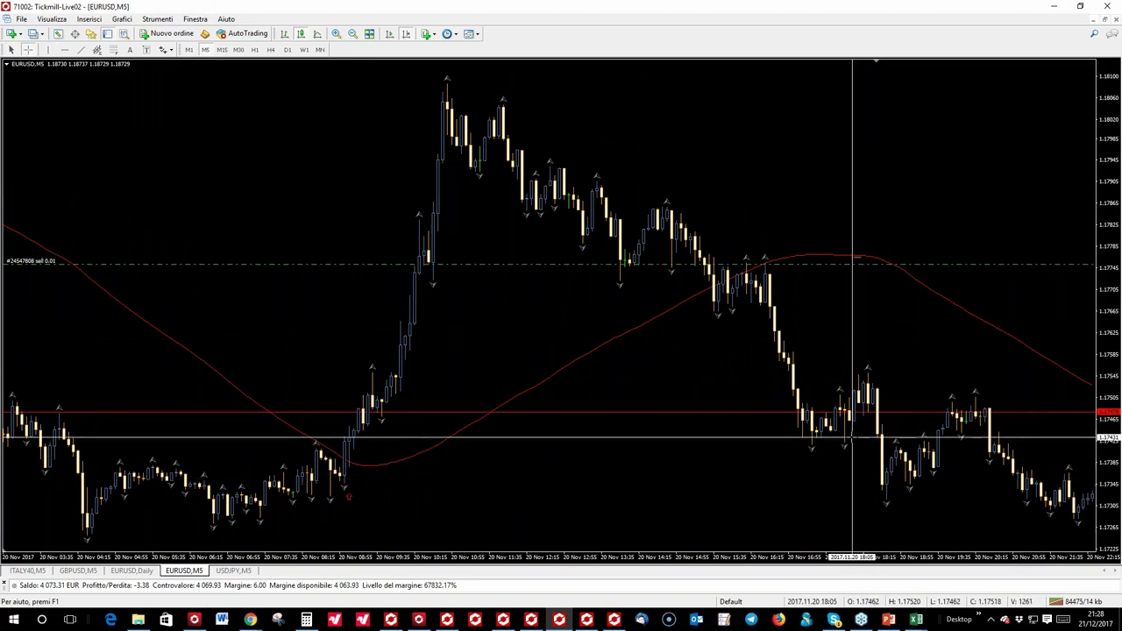
{"action": "left_click", "coordinate": [805, 392]}
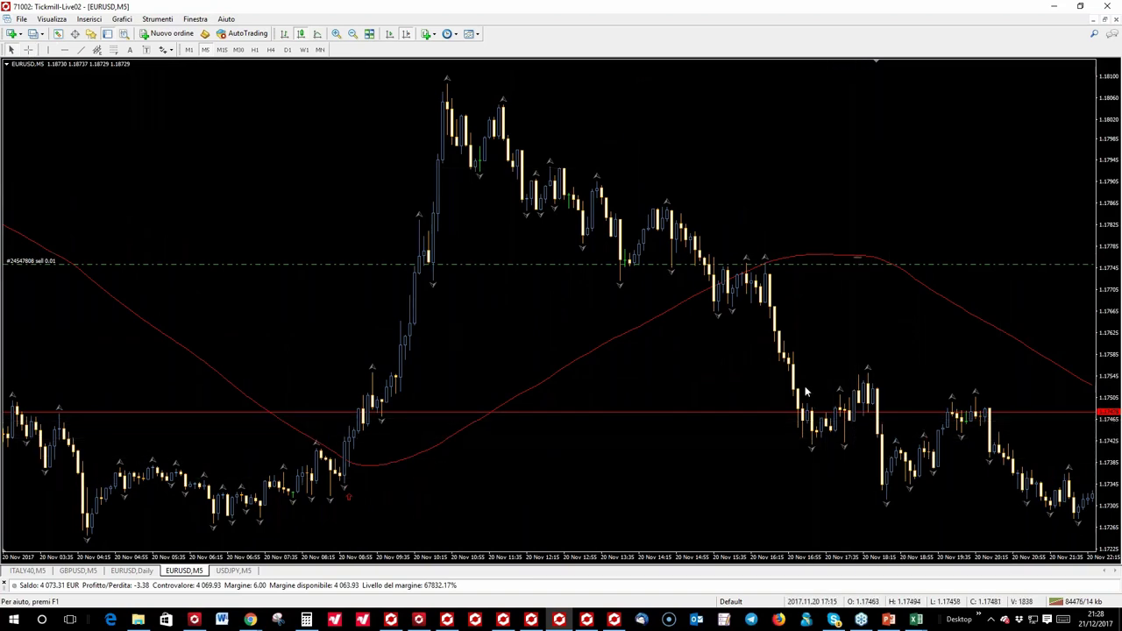
{"action": "left_click", "coordinate": [28, 50]}
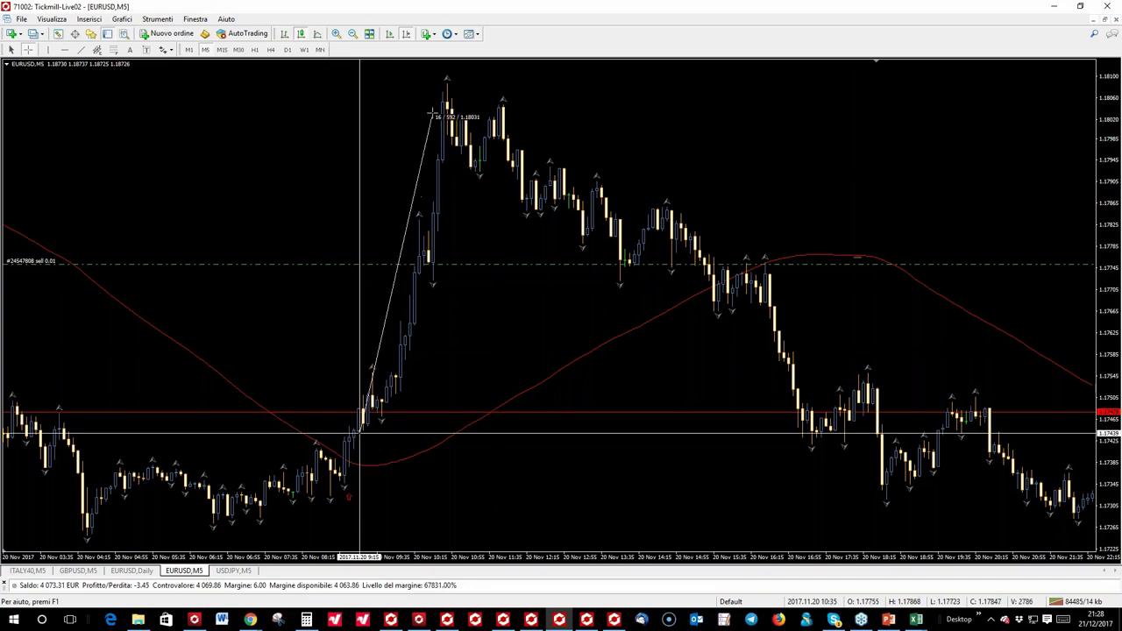
{"action": "left_click_drag", "start_coordinate": [432, 113], "coordinate": [381, 152]}
{"action": "scroll", "coordinate": [347, 132], "scroll_direction": "down", "scroll_amount": 3}
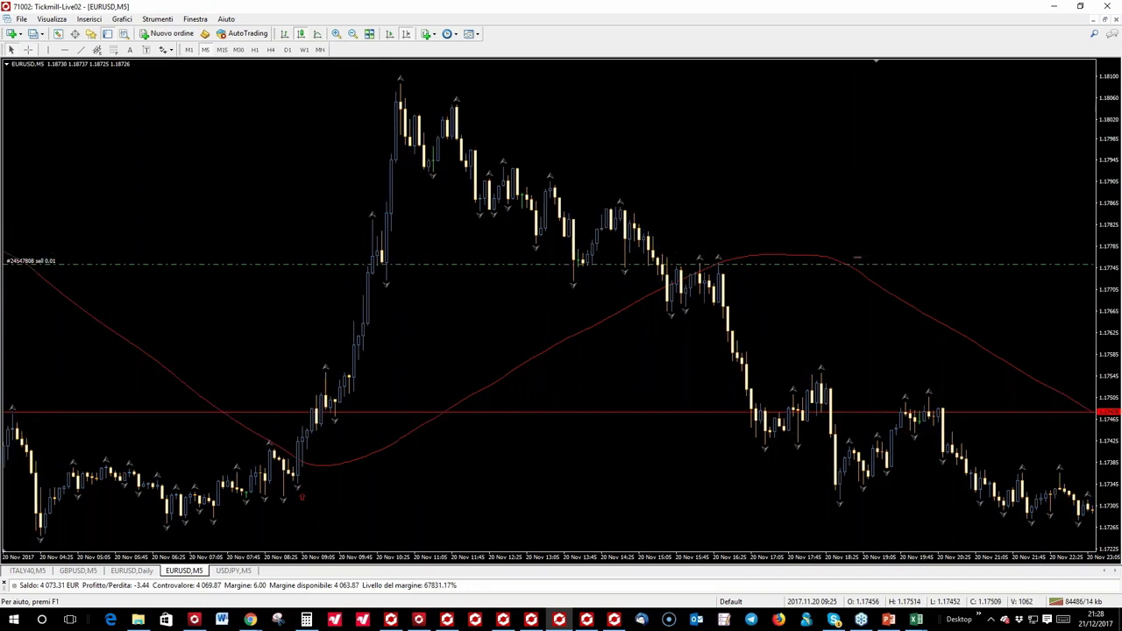
{"action": "left_click", "coordinate": [29, 50]}
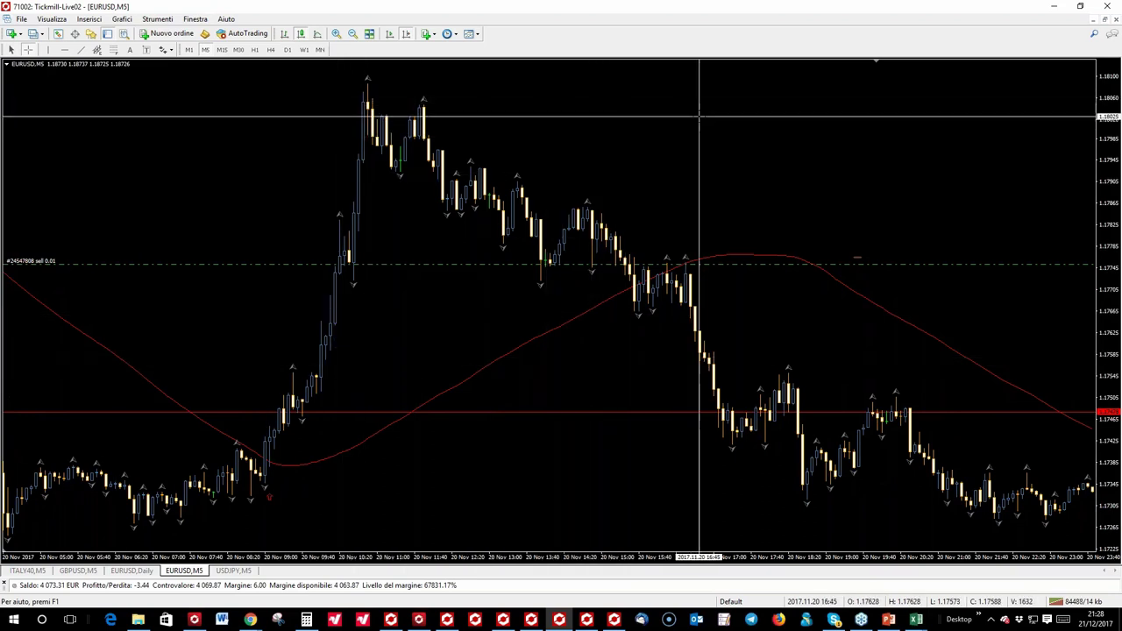
{"action": "left_click", "coordinate": [734, 112]}
Follow the EURUSD M5 price from the 20 November rally to the 21 November entry
{"action": "left_click_drag", "start_coordinate": [391, 409], "coordinate": [292, 409]}
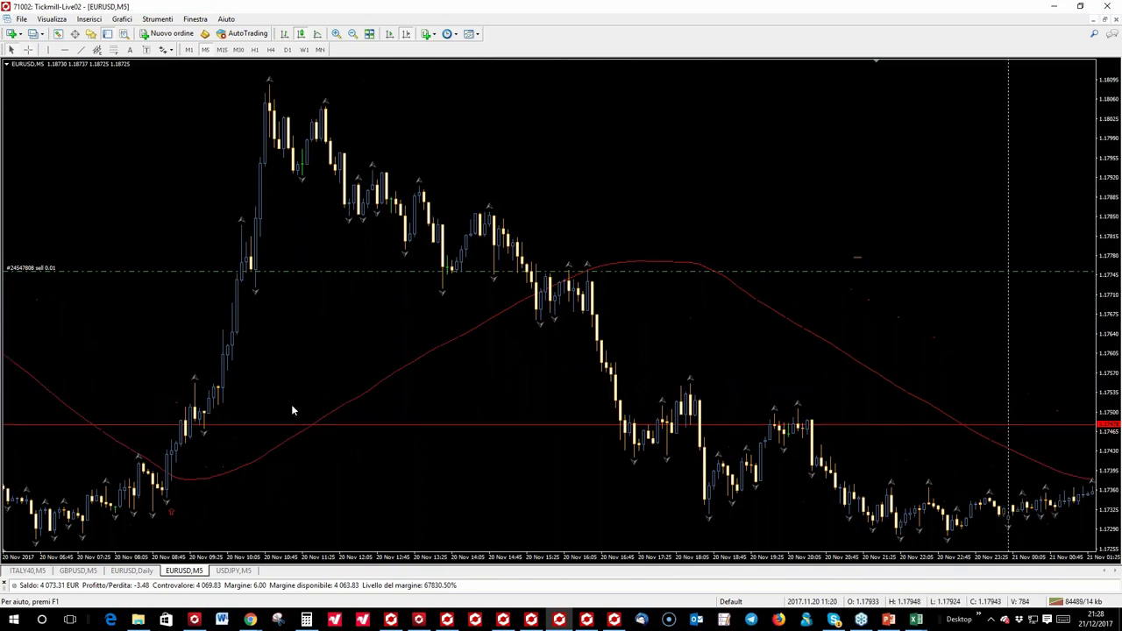
{"action": "scroll", "coordinate": [258, 388], "scroll_direction": "down", "scroll_amount": 2}
{"action": "scroll", "coordinate": [580, 375], "scroll_direction": "down", "scroll_amount": 3}
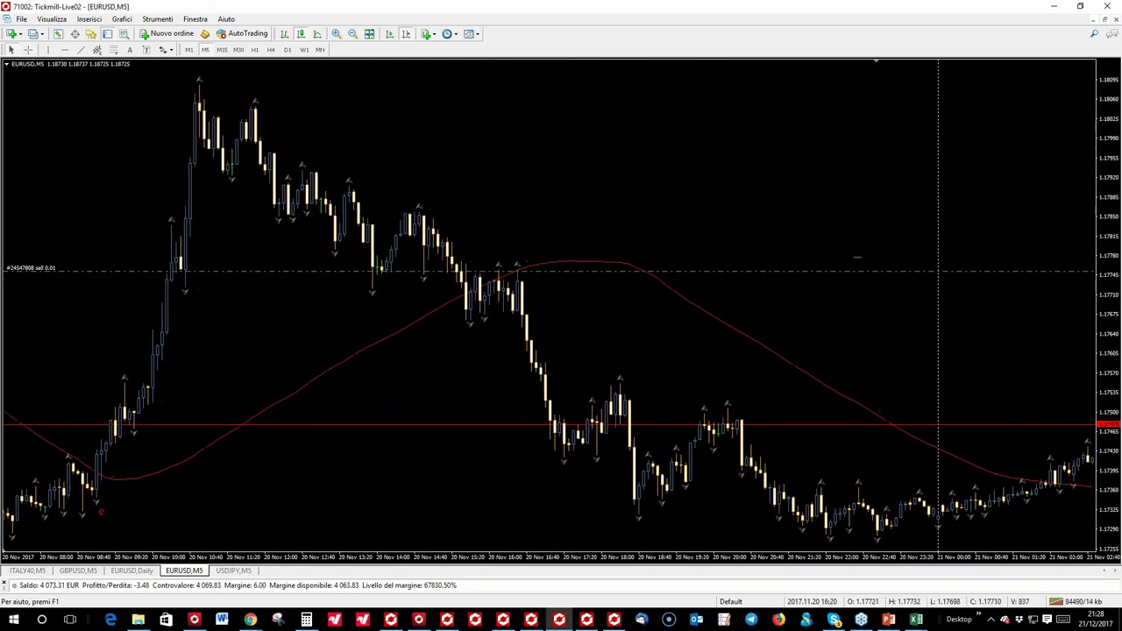
{"action": "left_click_drag", "start_coordinate": [138, 390], "coordinate": [283, 325]}
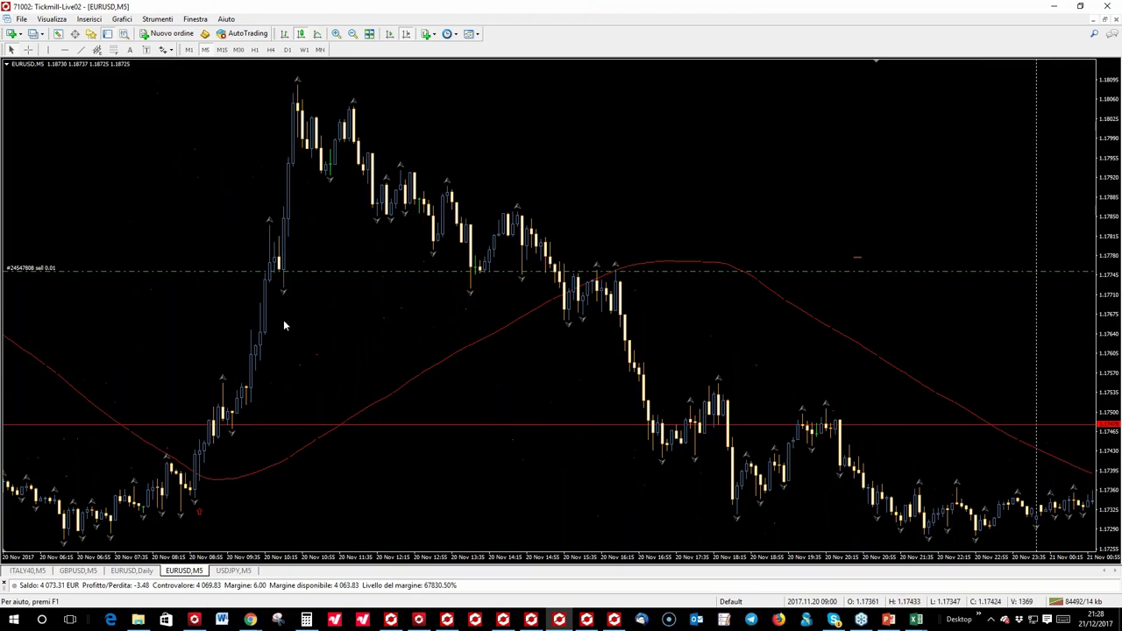
{"action": "scroll", "coordinate": [383, 430], "scroll_direction": "down", "scroll_amount": 15}
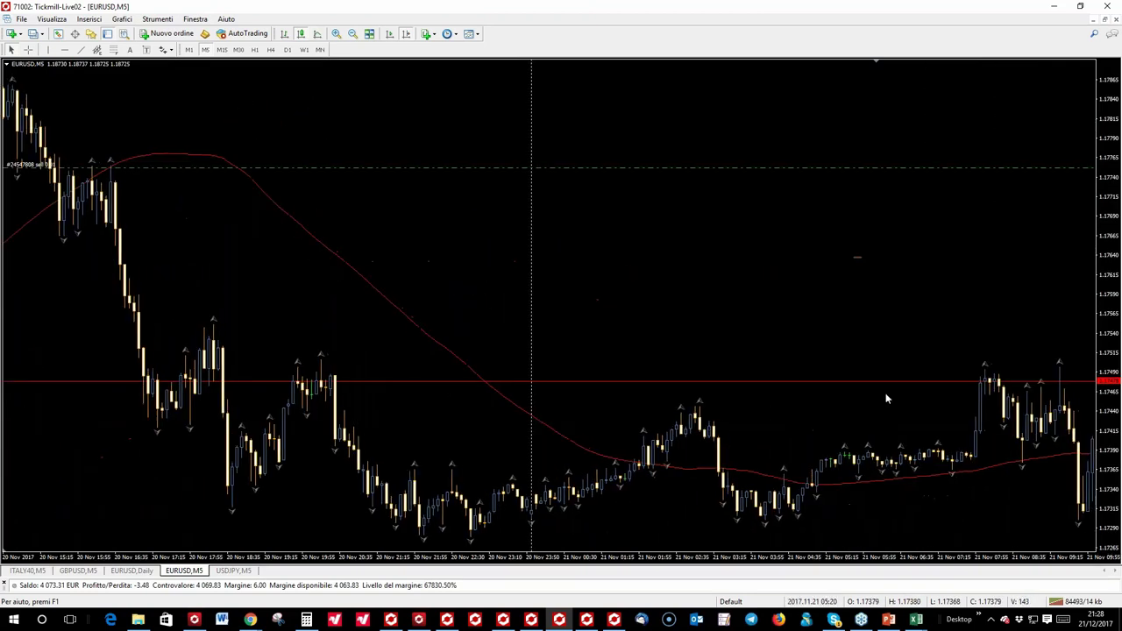
{"action": "scroll", "coordinate": [627, 367], "scroll_direction": "down", "scroll_amount": 15}
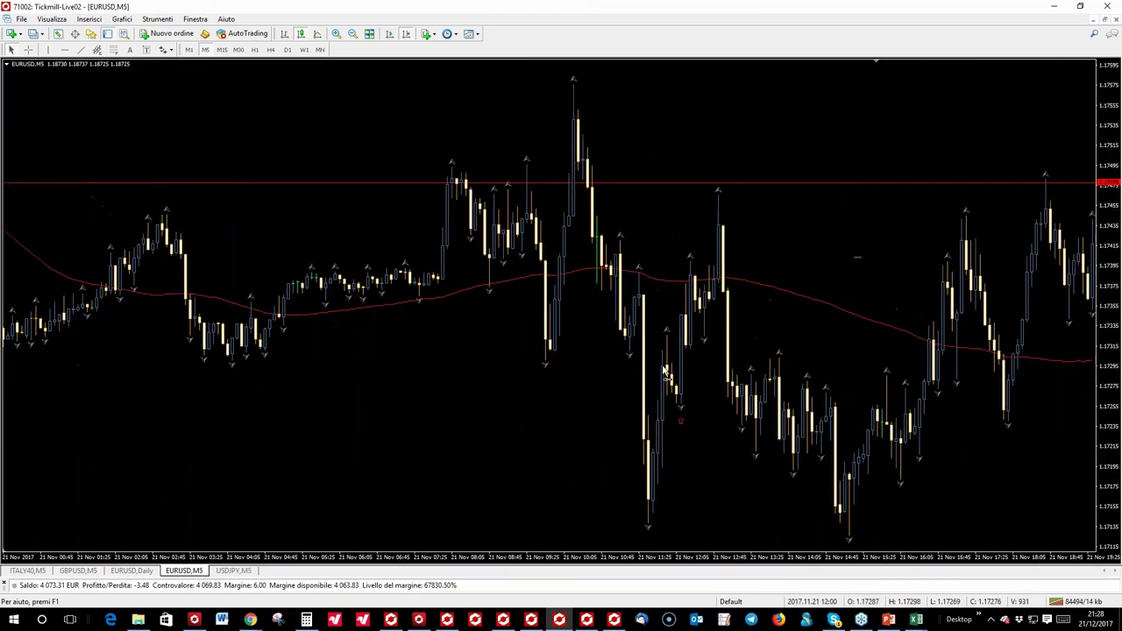
{"action": "scroll", "coordinate": [627, 367], "scroll_direction": "down", "scroll_amount": 1}
{"action": "scroll", "coordinate": [36, 69], "scroll_direction": "down", "scroll_amount": 3}
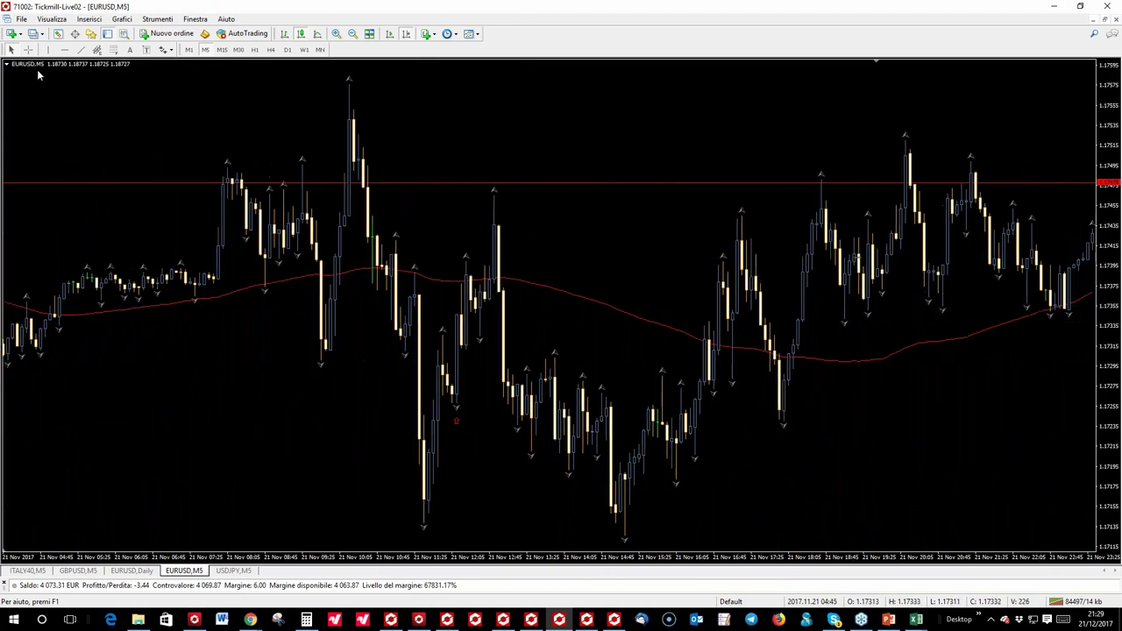
Examine the 21 November lows with the crosshair and follow the EURUSD M5 price to the 22 November entry
{"action": "left_click", "coordinate": [28, 50]}
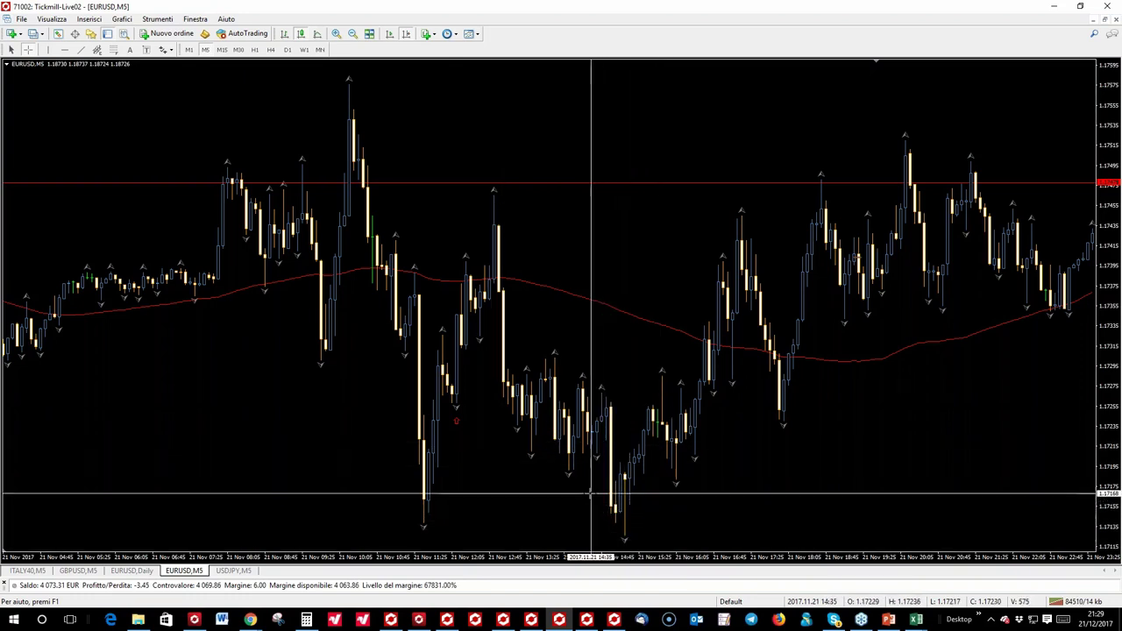
{"action": "scroll", "coordinate": [561, 307], "scroll_direction": "down", "scroll_amount": 10}
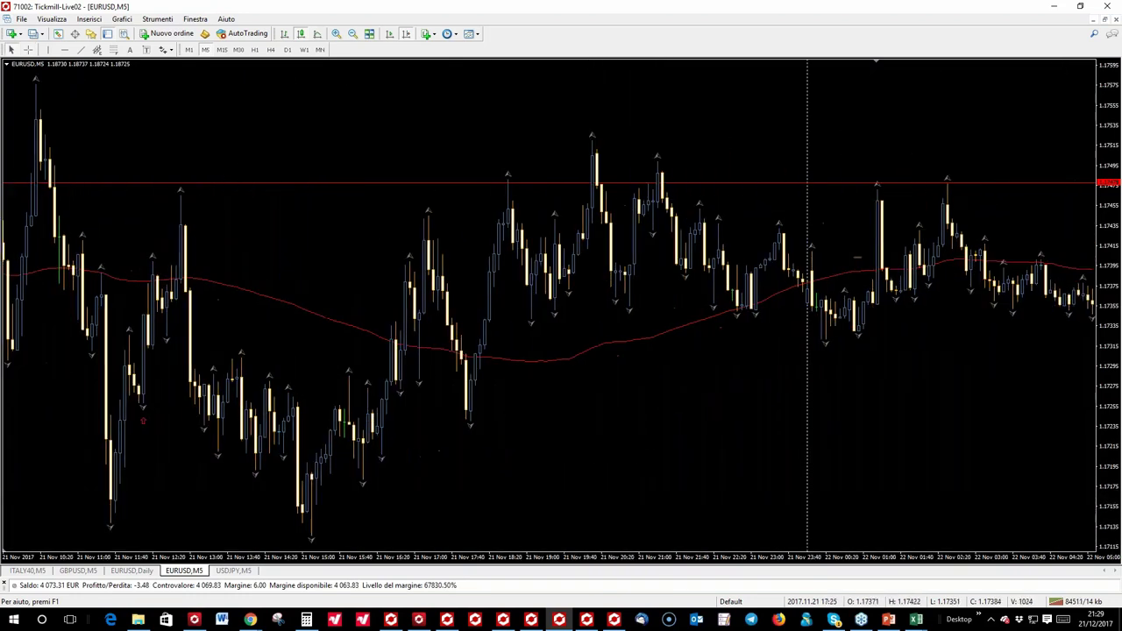
{"action": "scroll", "coordinate": [758, 242], "scroll_direction": "down", "scroll_amount": 1}
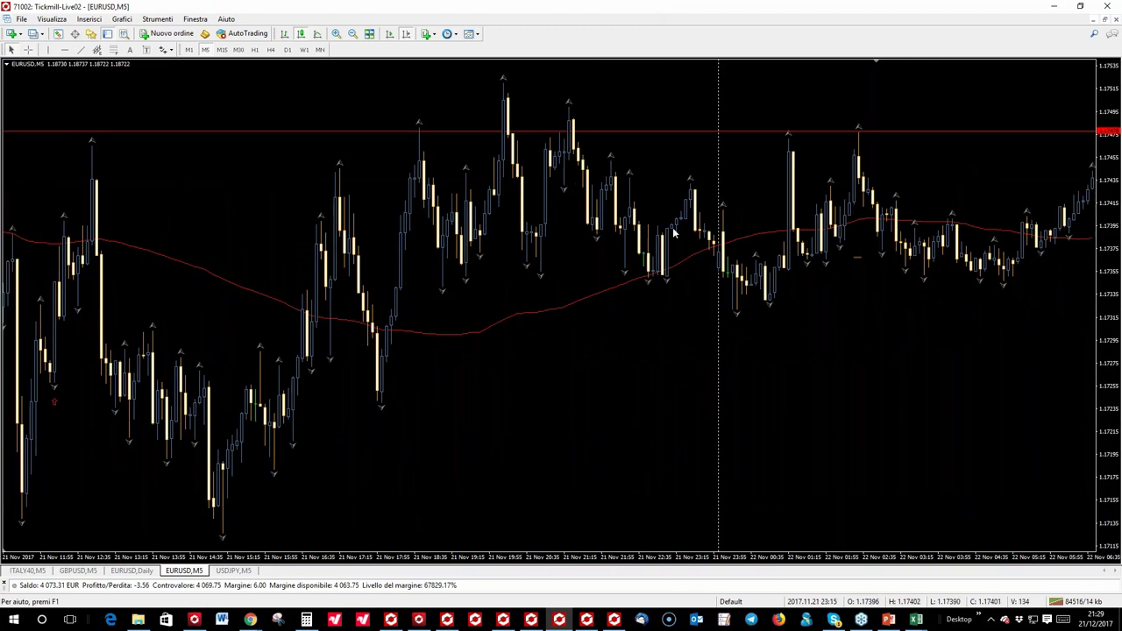
{"action": "scroll", "coordinate": [674, 232], "scroll_direction": "down", "scroll_amount": 15}
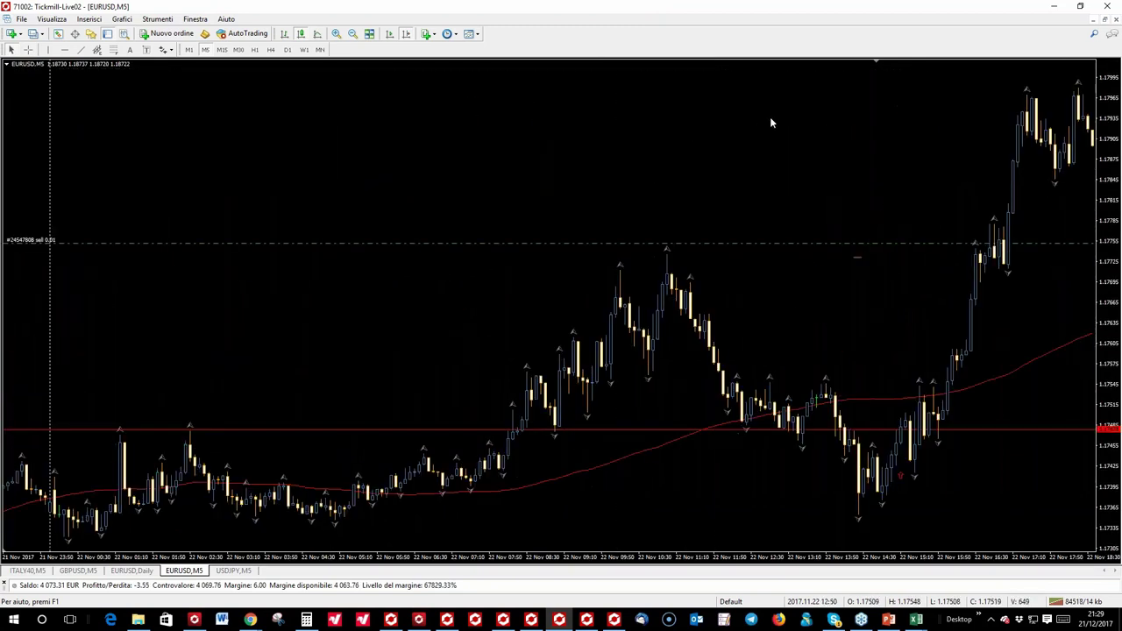
{"action": "scroll", "coordinate": [769, 90], "scroll_direction": "down", "scroll_amount": 3}
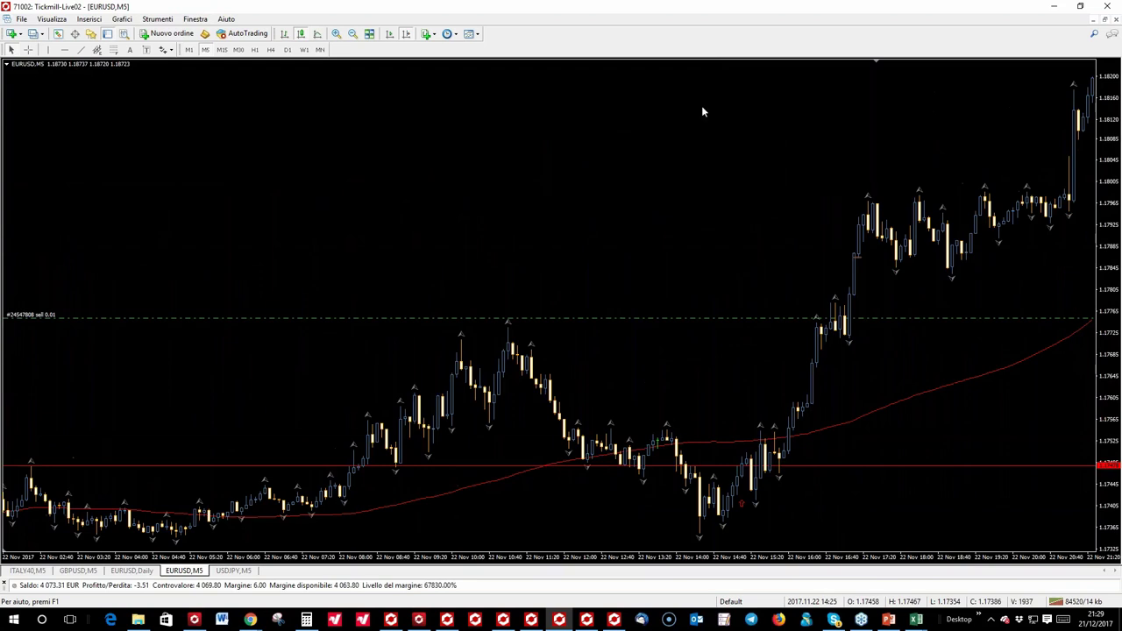
Inspect the 22 November afternoon entry on the EURUSD M5 chart with the crosshair, dismissing the pop-up notifications
{"action": "left_click", "coordinate": [28, 50]}
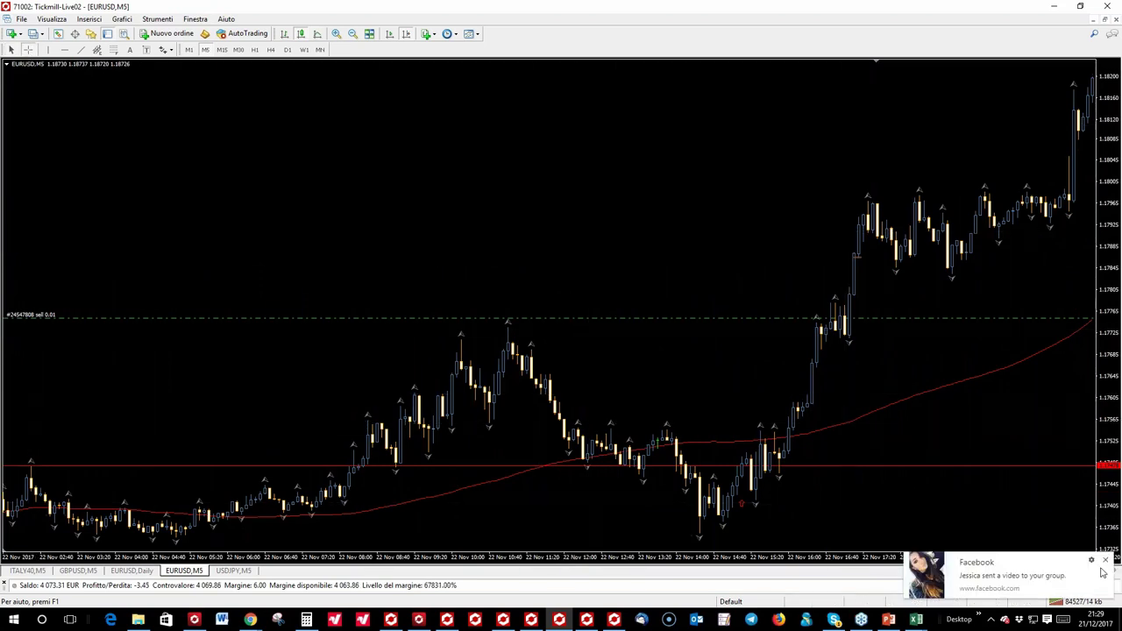
{"action": "left_click", "coordinate": [1107, 562]}
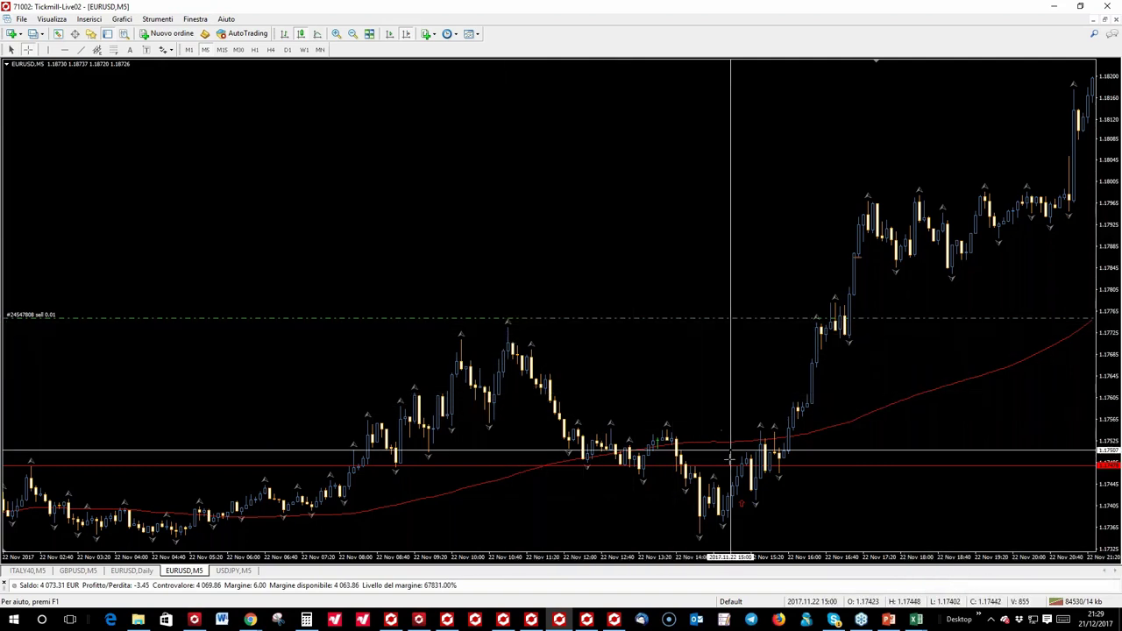
{"action": "left_click_drag", "start_coordinate": [751, 476], "coordinate": [751, 465]}
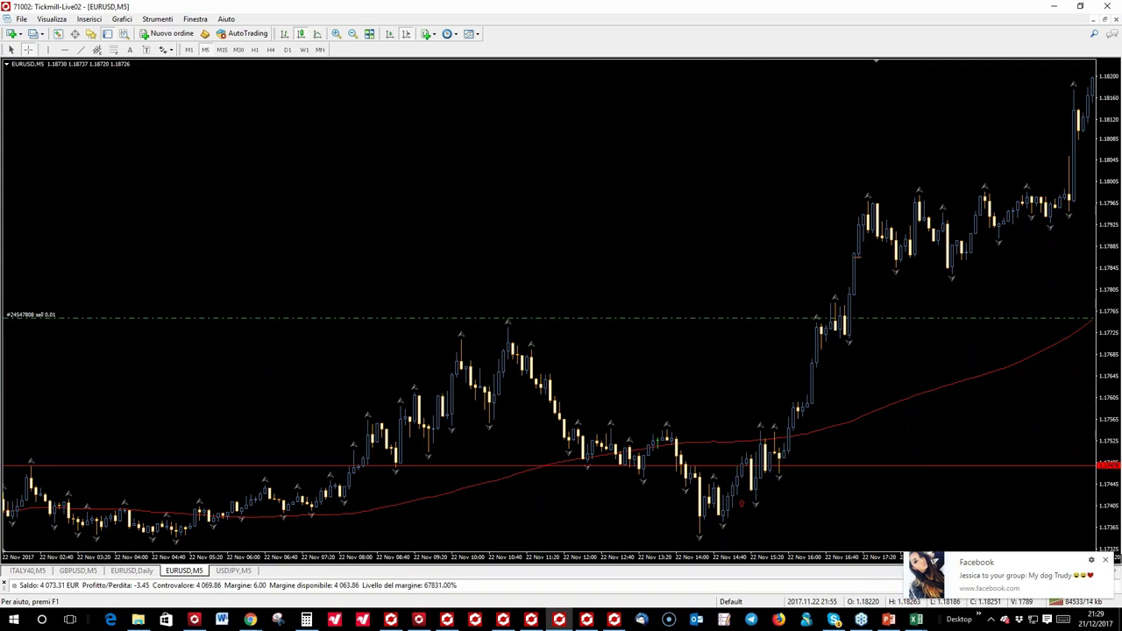
{"action": "left_click", "coordinate": [1107, 560]}
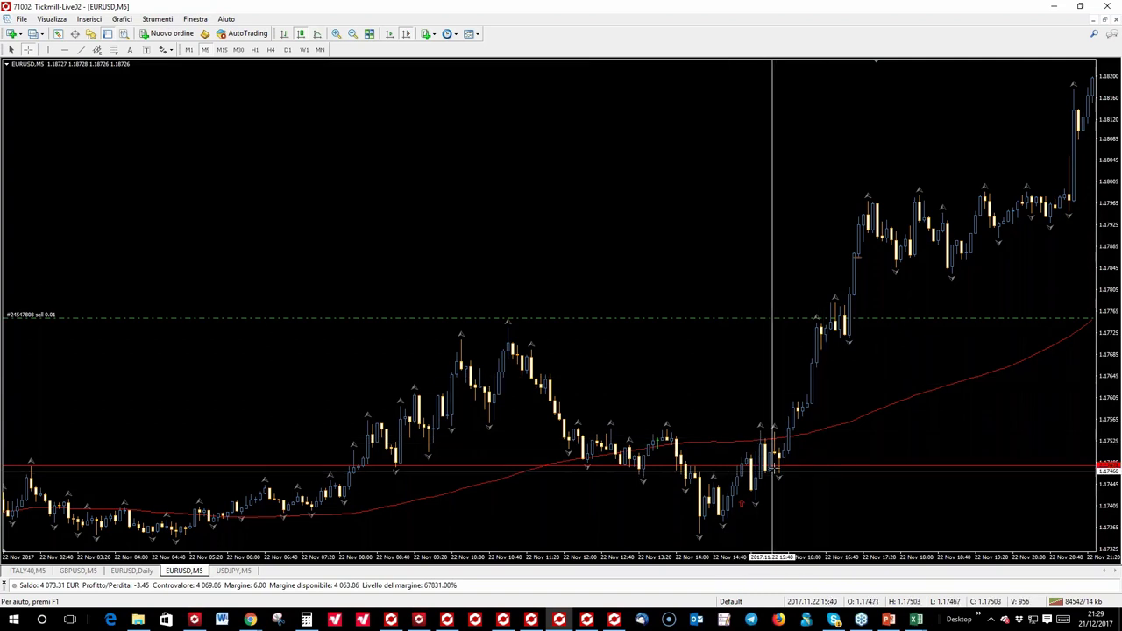
{"action": "left_click_drag", "start_coordinate": [780, 456], "coordinate": [582, 396]}
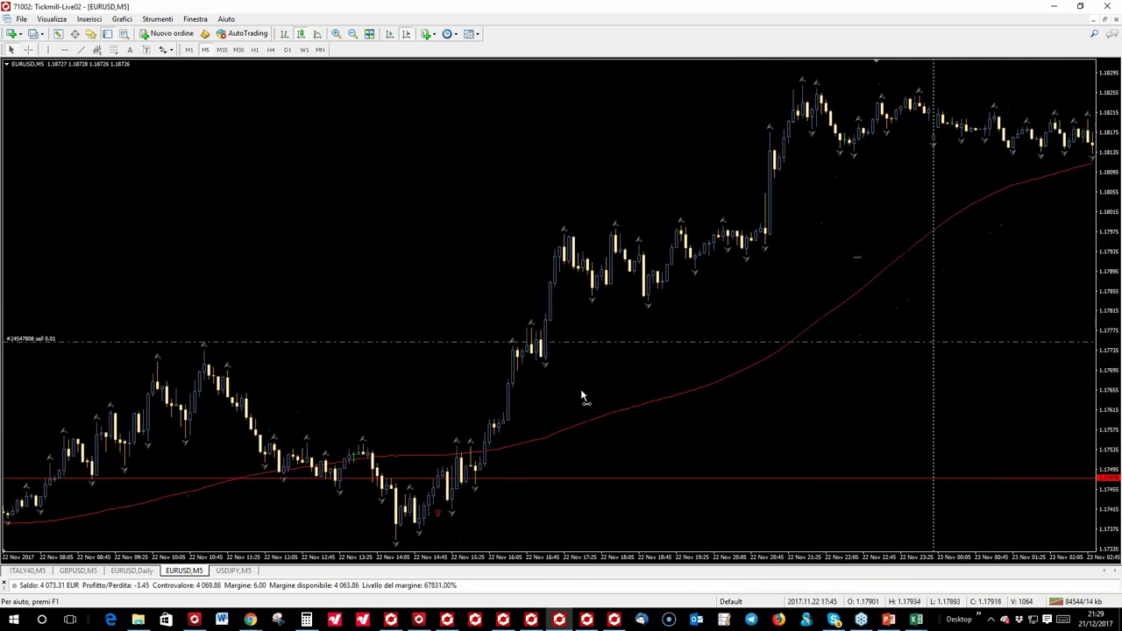
Follow the EURUSD M5 price into 23 November and inspect that morning's entry arrow with the crosshair
{"action": "left_click", "coordinate": [352, 34]}
{"action": "scroll", "coordinate": [550, 218], "scroll_direction": "down", "scroll_amount": 5}
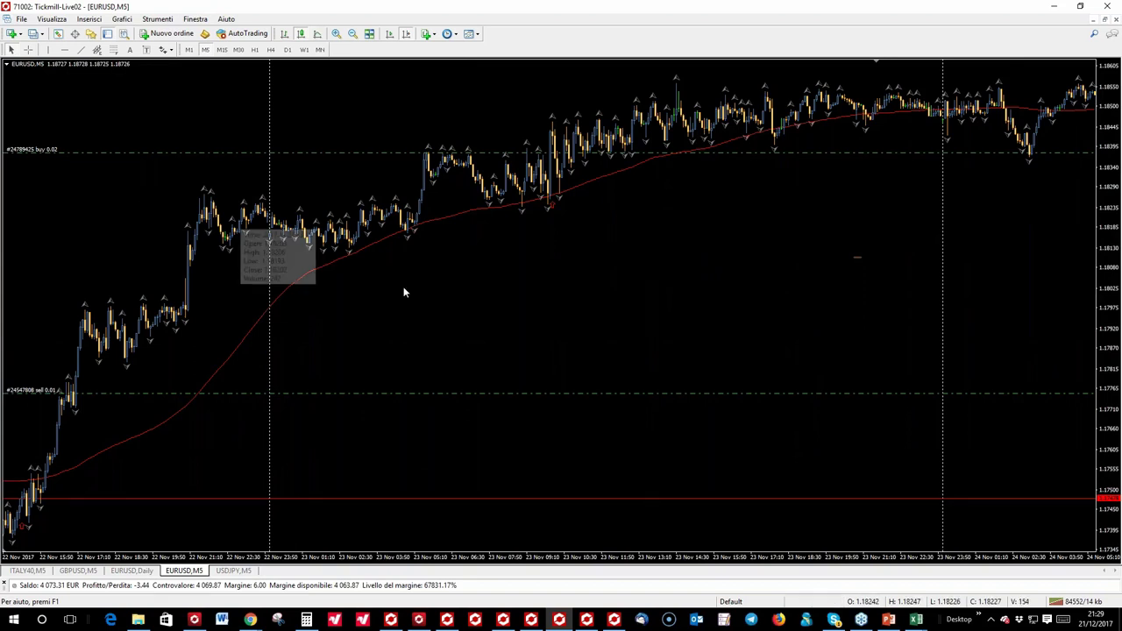
{"action": "scroll", "coordinate": [403, 289], "scroll_direction": "down", "scroll_amount": 3}
{"action": "scroll", "coordinate": [561, 306], "scroll_direction": "down", "scroll_amount": 2}
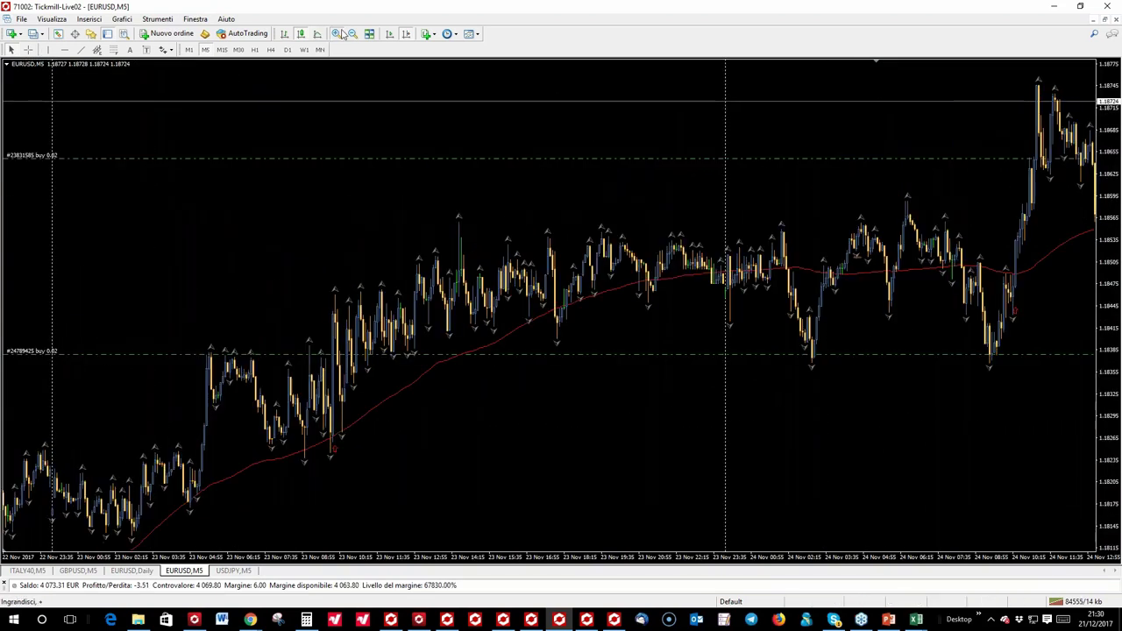
{"action": "left_click", "coordinate": [337, 34]}
{"action": "scroll", "coordinate": [536, 165], "scroll_direction": "down", "scroll_amount": 5}
{"action": "scroll", "coordinate": [489, 156], "scroll_direction": "down", "scroll_amount": 1}
{"action": "left_click", "coordinate": [33, 51]}
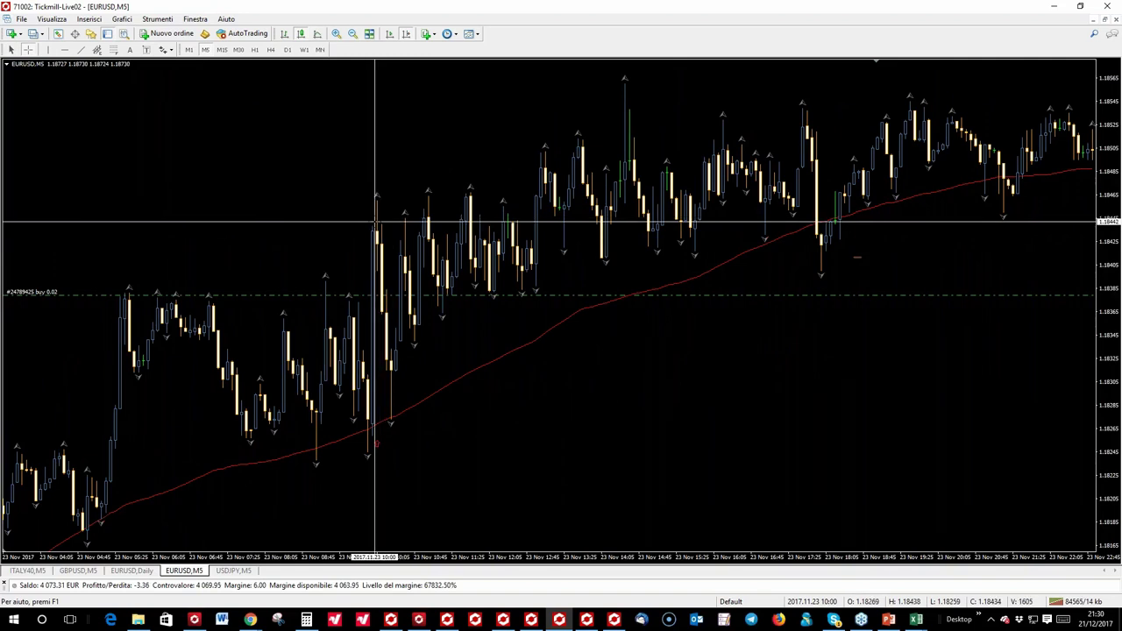
Switch to Excel to check the trade list on the PIRAMIDE CON BIAS sheet, and return to the MetaTrader chart
{"action": "left_click", "coordinate": [925, 624]}
{"action": "left_click", "coordinate": [960, 581]}
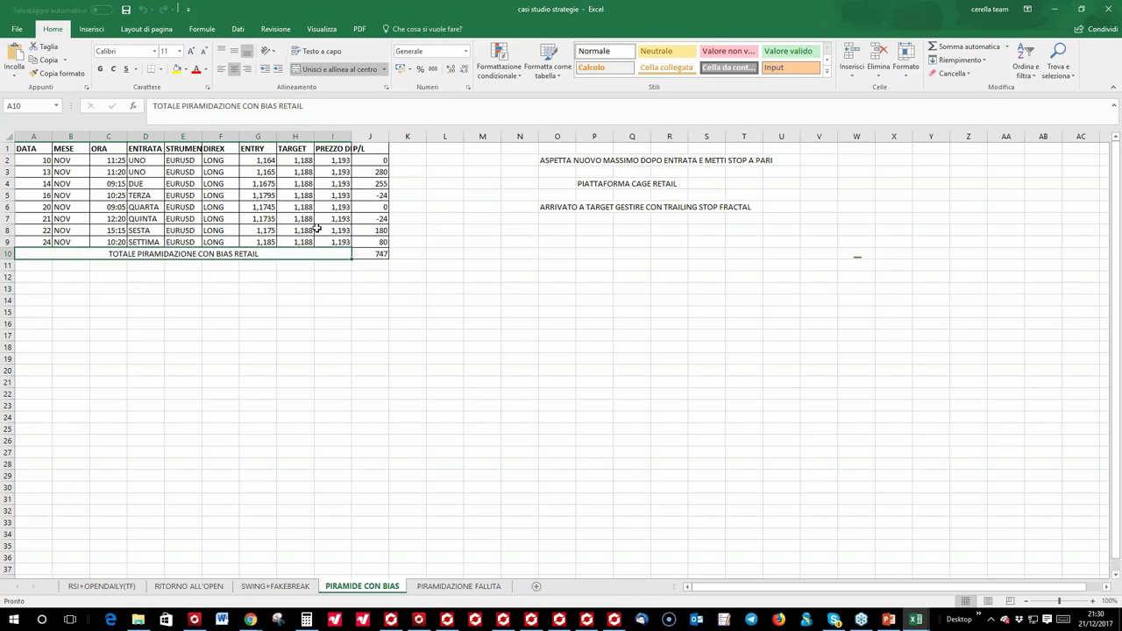
{"action": "left_click", "coordinate": [1054, 8]}
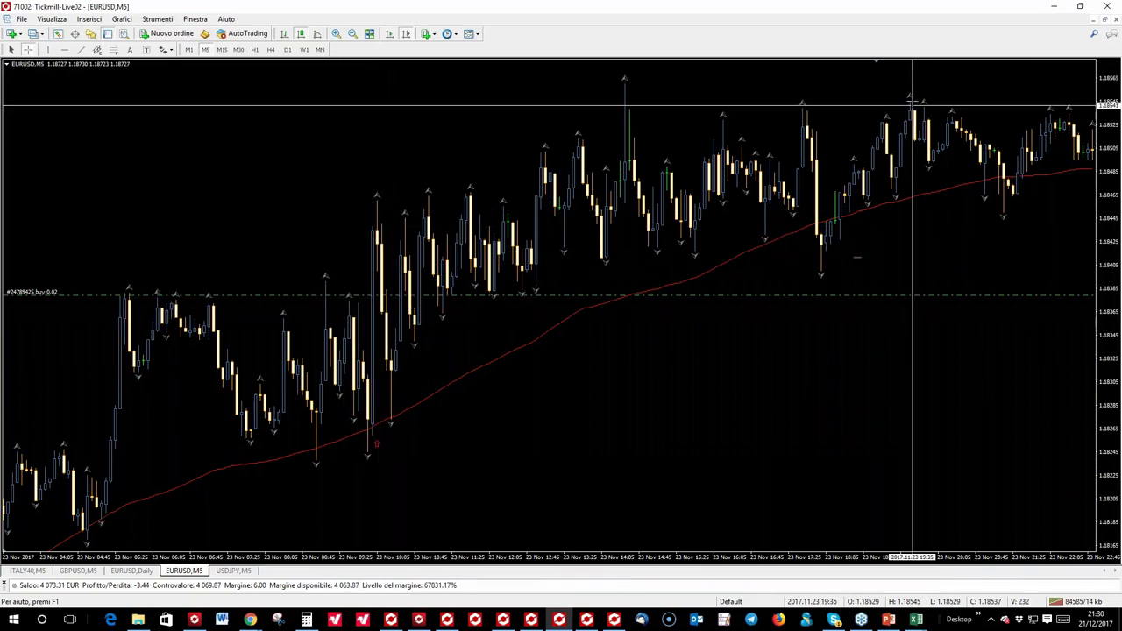
Examine the sideways price action after the 23 November entry with the crosshair
{"action": "mouse_move", "coordinate": [879, 211]}
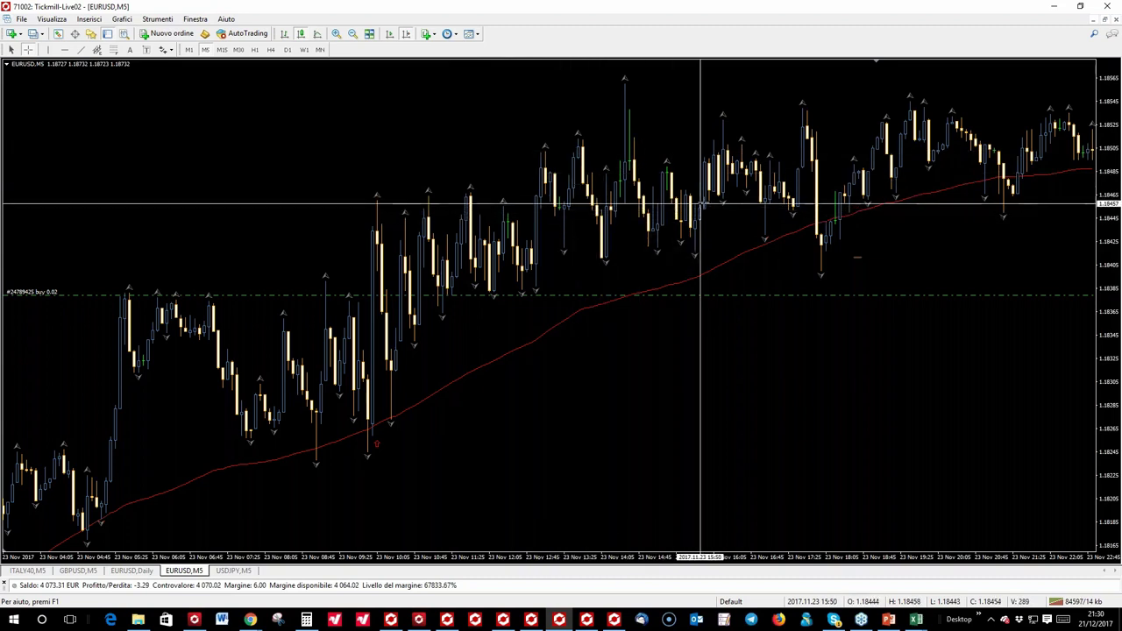
{"action": "left_click", "coordinate": [717, 163]}
{"action": "left_click_drag", "start_coordinate": [717, 163], "coordinate": [387, 168]}
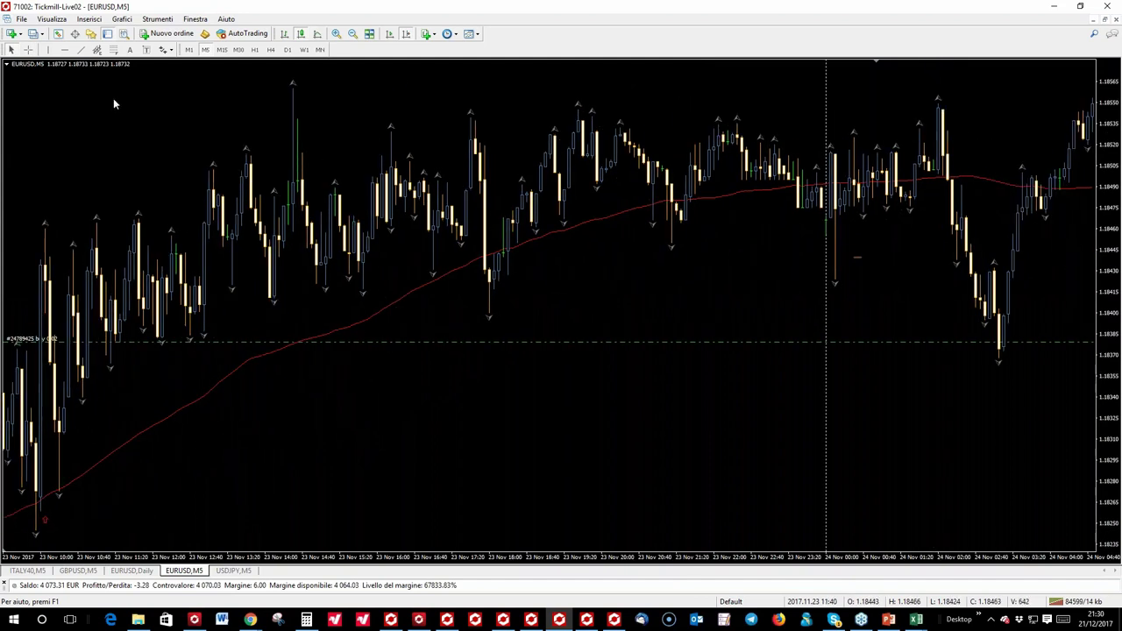
{"action": "left_click", "coordinate": [27, 50]}
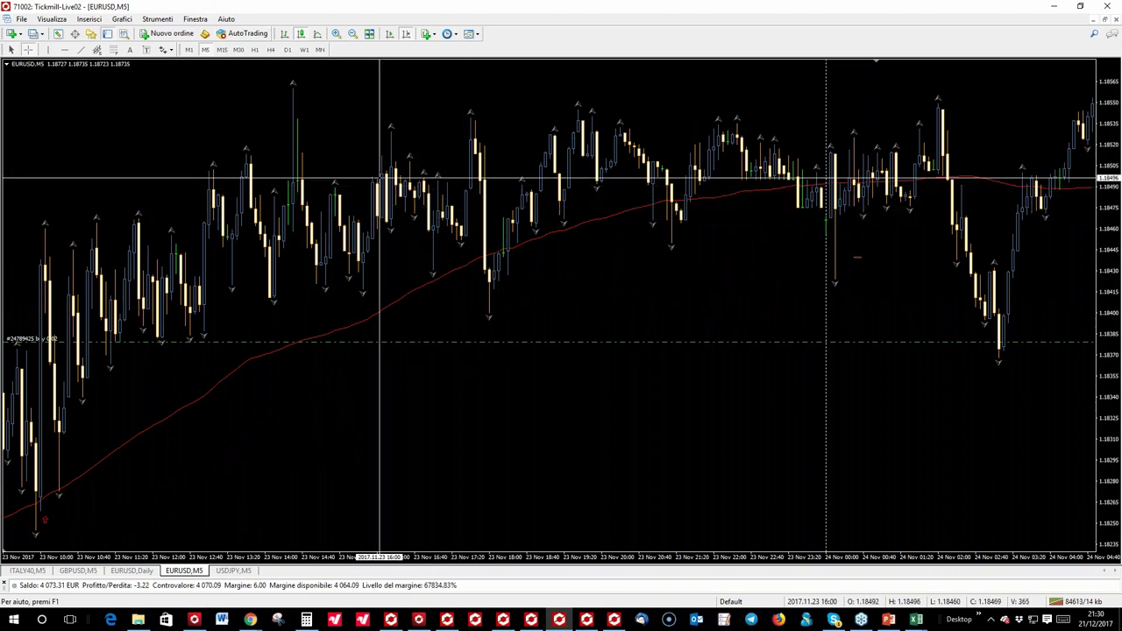
Follow the EURUSD M5 price from the 23 November range to the 24 November entry and rally
{"action": "scroll", "coordinate": [567, 209], "scroll_direction": "down", "scroll_amount": 10}
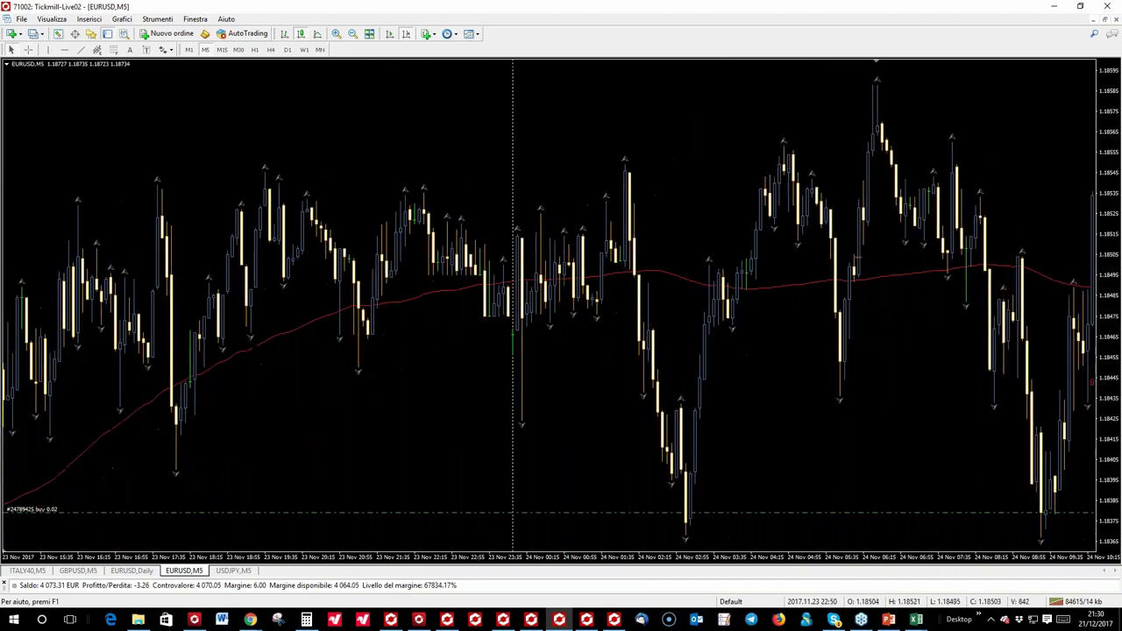
{"action": "scroll", "coordinate": [433, 290], "scroll_direction": "up", "scroll_amount": 4}
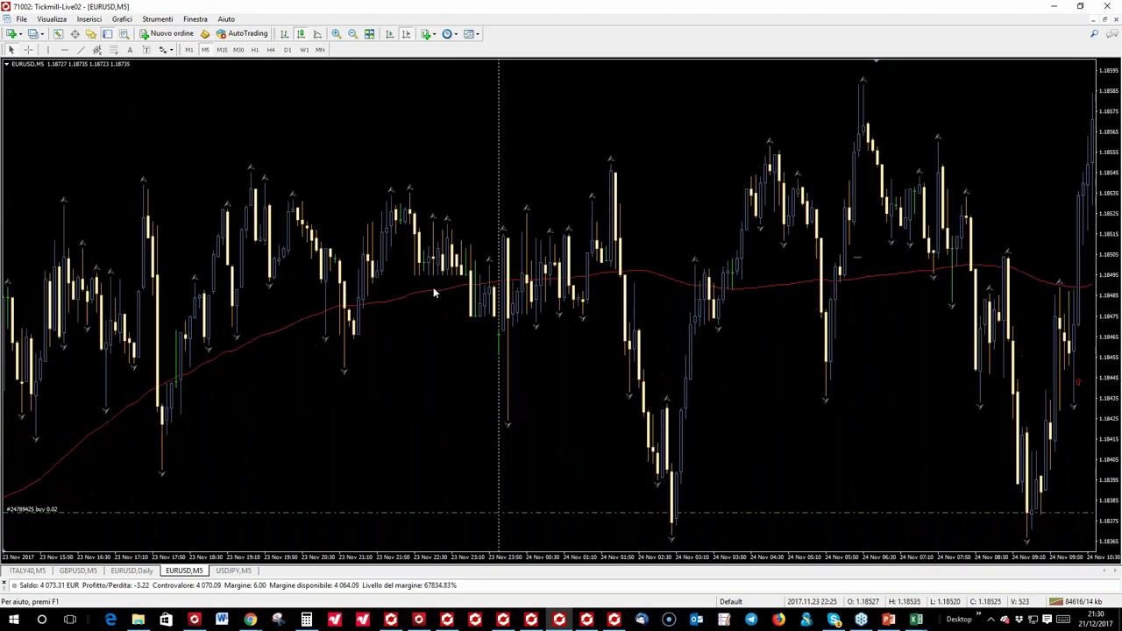
{"action": "scroll", "coordinate": [511, 188], "scroll_direction": "up", "scroll_amount": 3}
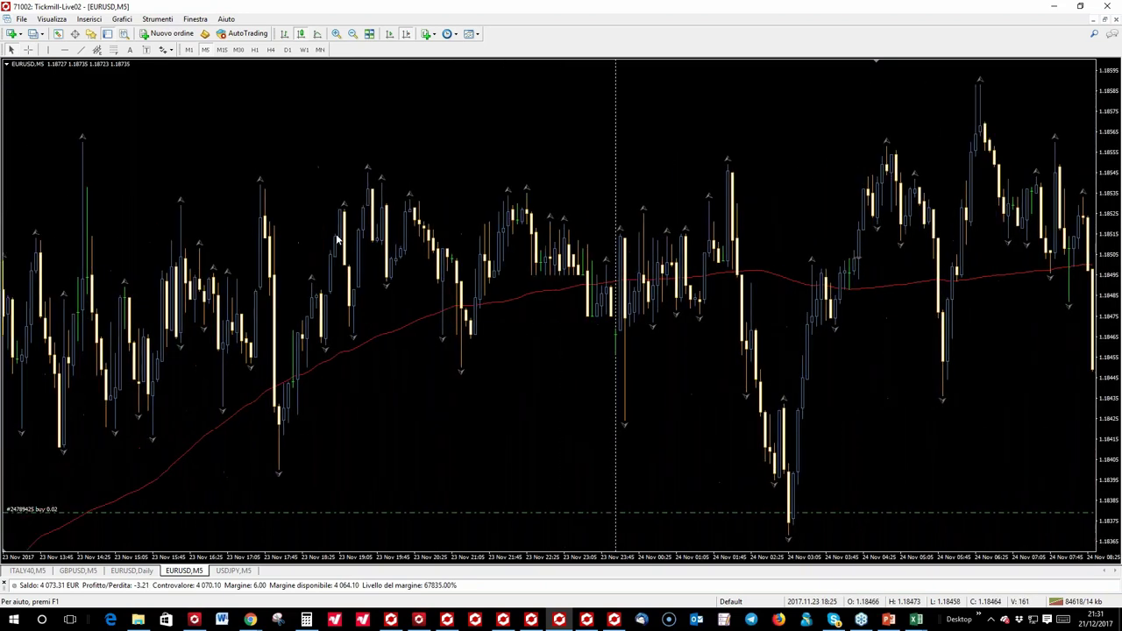
{"action": "scroll", "coordinate": [284, 219], "scroll_direction": "down", "scroll_amount": 6}
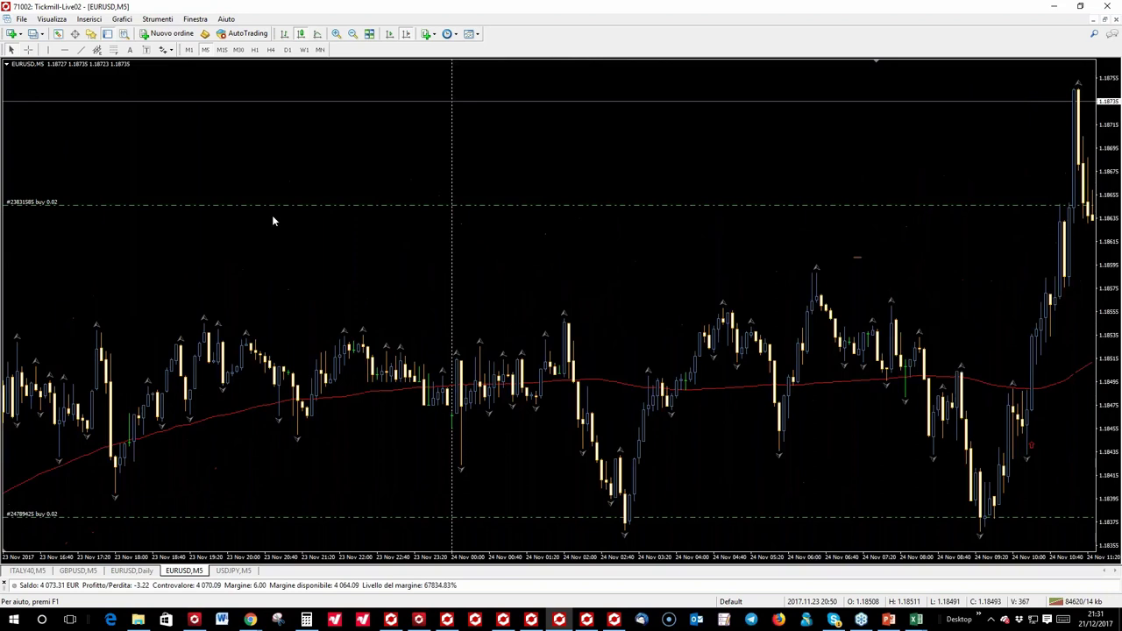
{"action": "scroll", "coordinate": [730, 378], "scroll_direction": "down", "scroll_amount": 5}
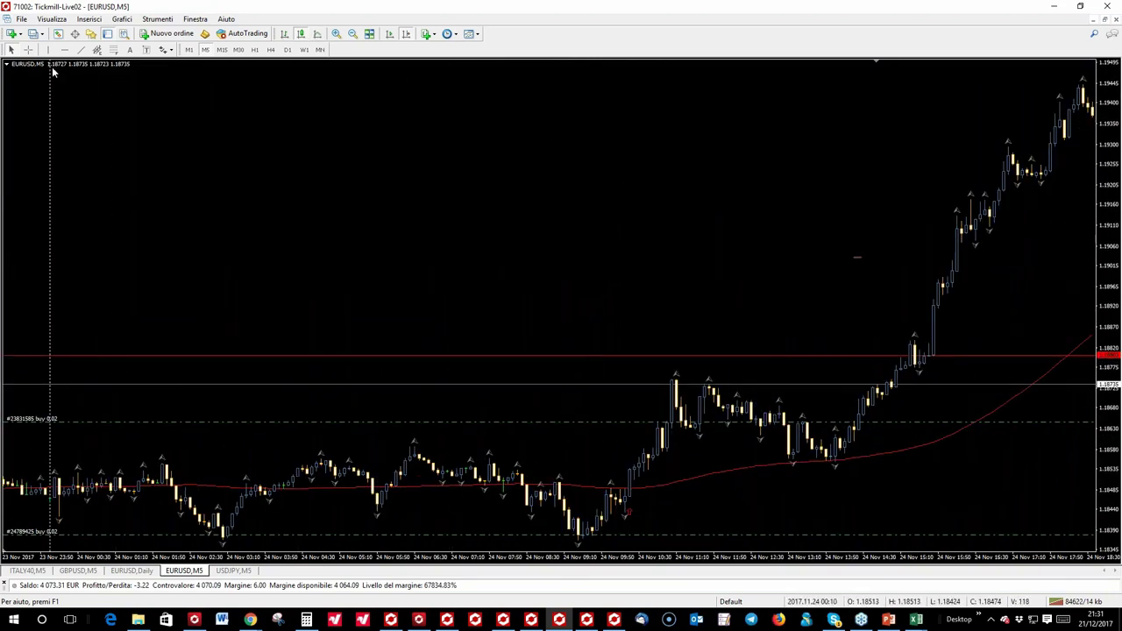
Examine the 24 November rally above the red horizontal line with the crosshair, up to the day's high
{"action": "left_click", "coordinate": [28, 50]}
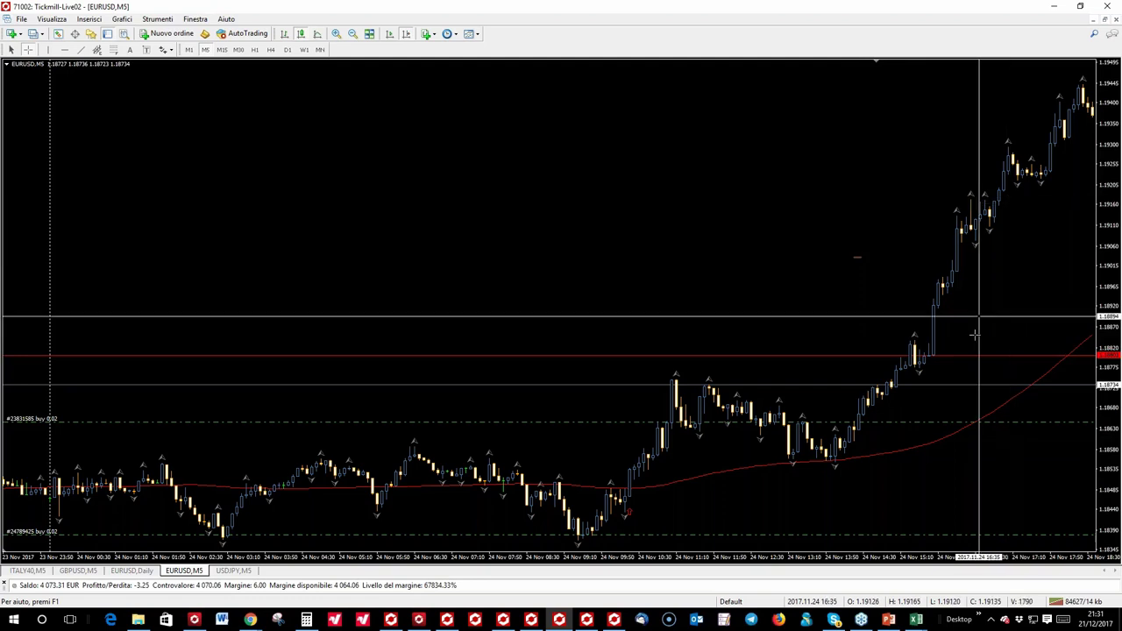
{"action": "left_click", "coordinate": [830, 209]}
{"action": "left_click_drag", "start_coordinate": [830, 209], "coordinate": [694, 208]}
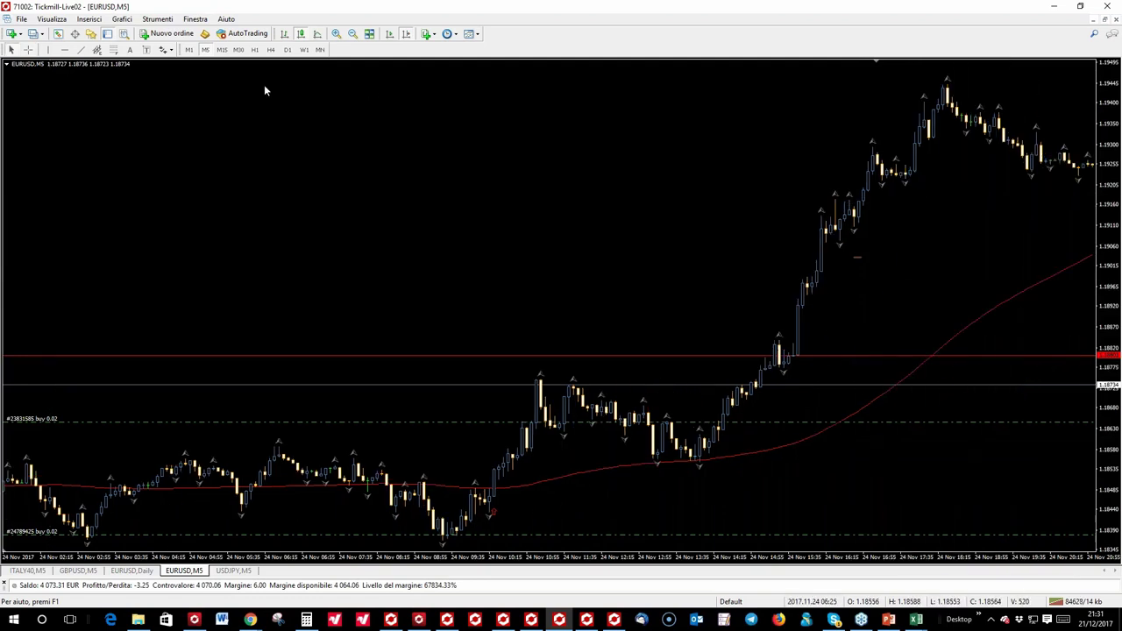
{"action": "left_click", "coordinate": [29, 50]}
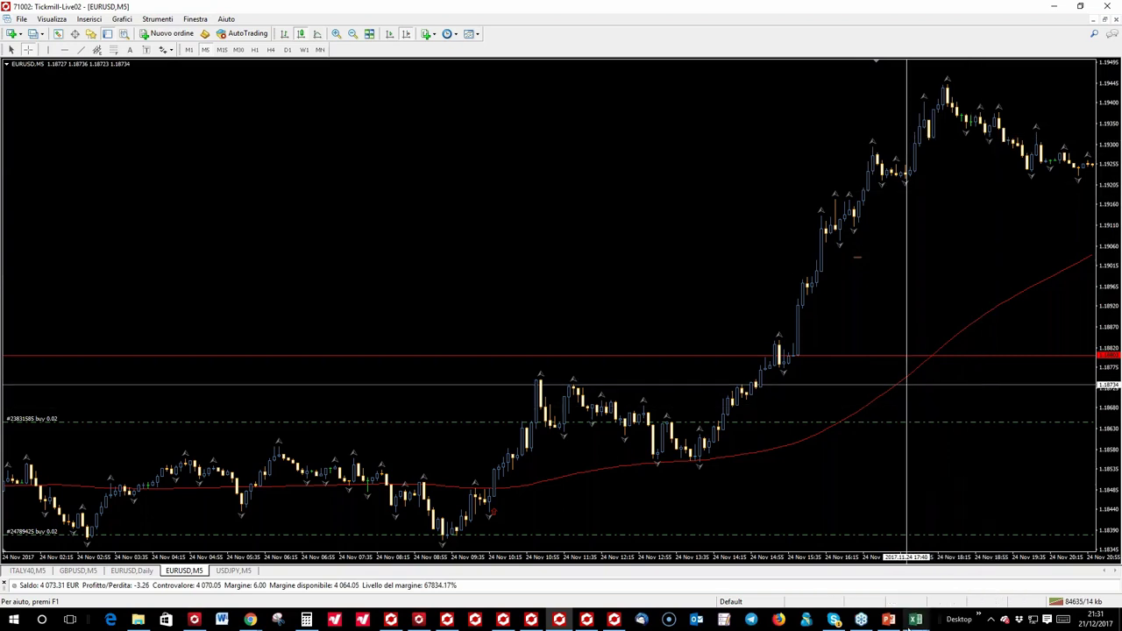
Switch to the Excel case study workbook and select the total P/L of the retail-bias pyramiding
{"action": "left_click", "coordinate": [913, 621]}
{"action": "left_click", "coordinate": [957, 600]}
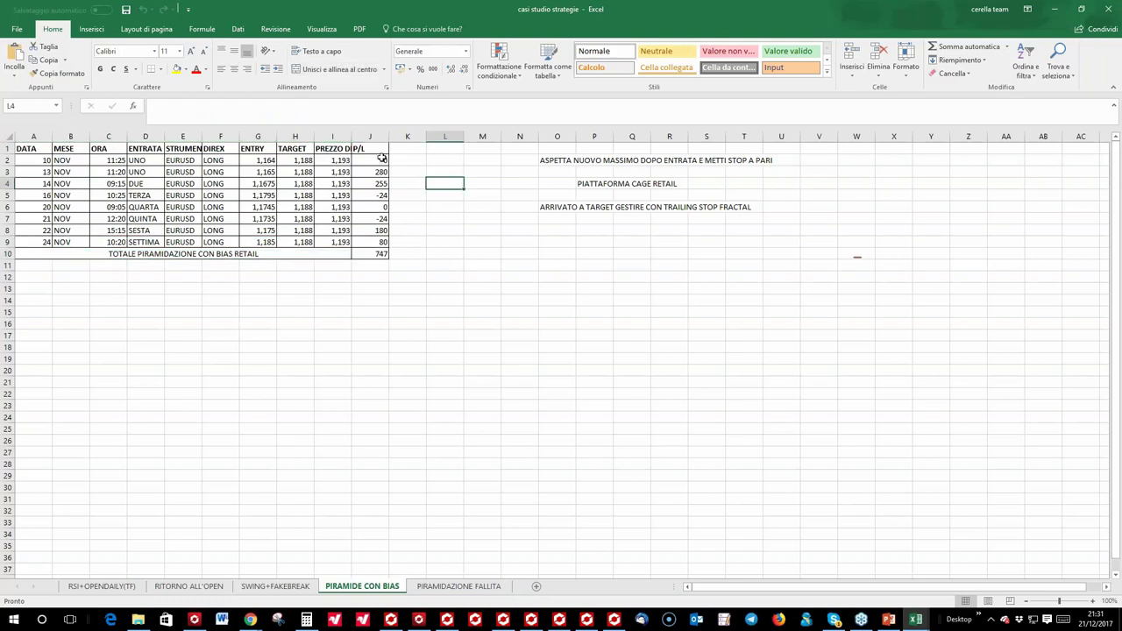
{"action": "left_click", "coordinate": [377, 256]}
{"action": "left_click", "coordinate": [306, 619]}
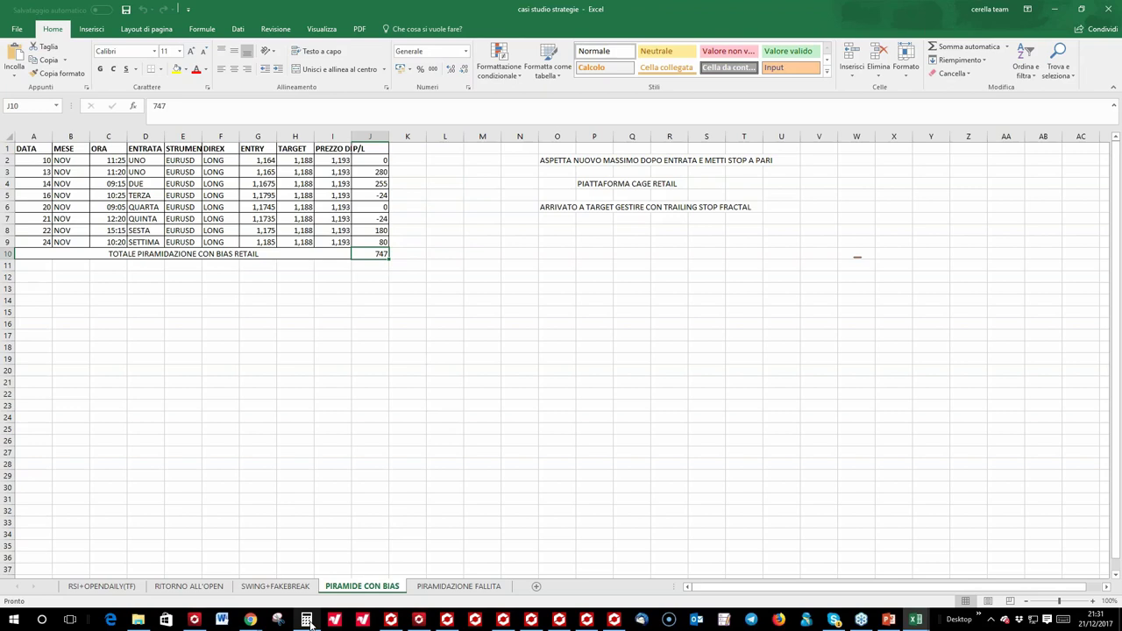
{"action": "left_click", "coordinate": [782, 322]}
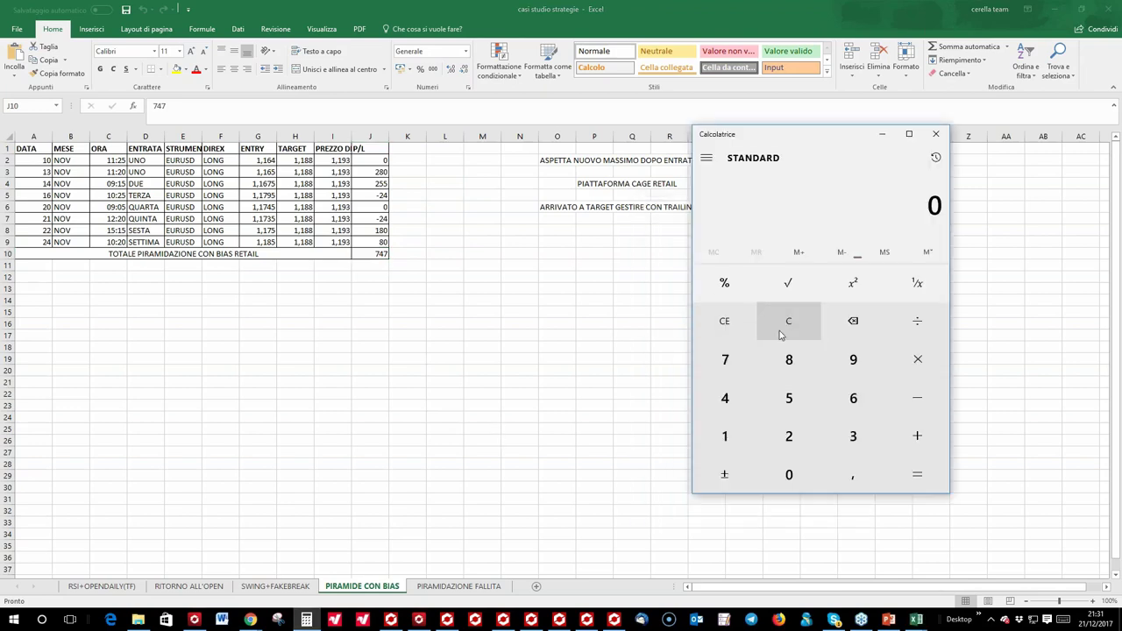
{"action": "key", "text": "alt+F4"}
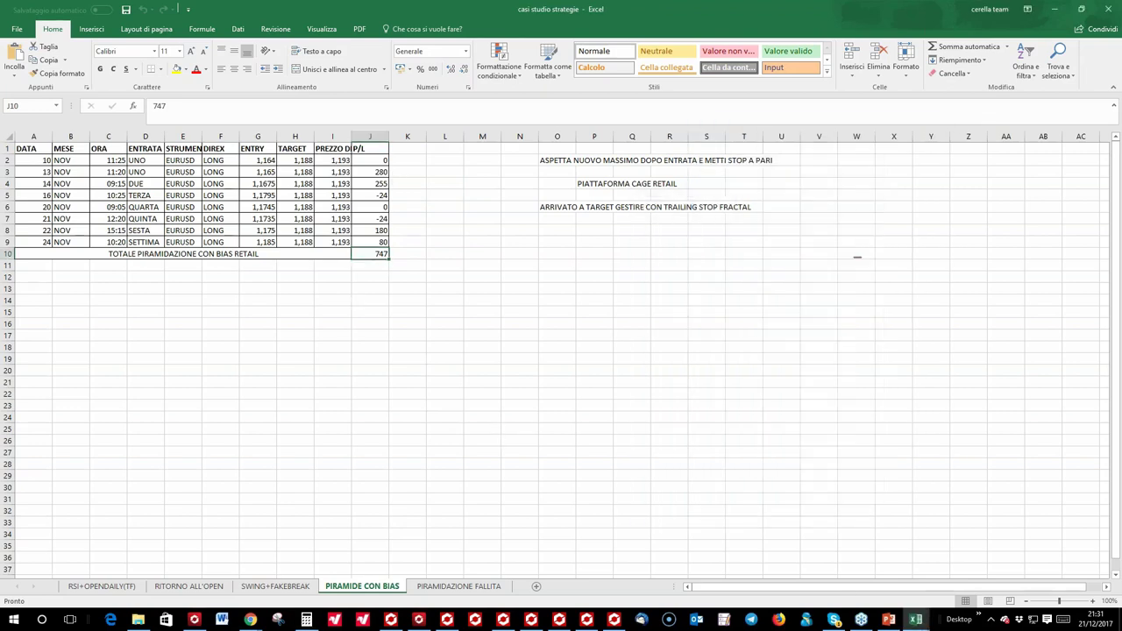
Review the P/L of the third, sixth and seventh entries and the total, dismissing the pop-up notification
{"action": "left_click", "coordinate": [375, 194]}
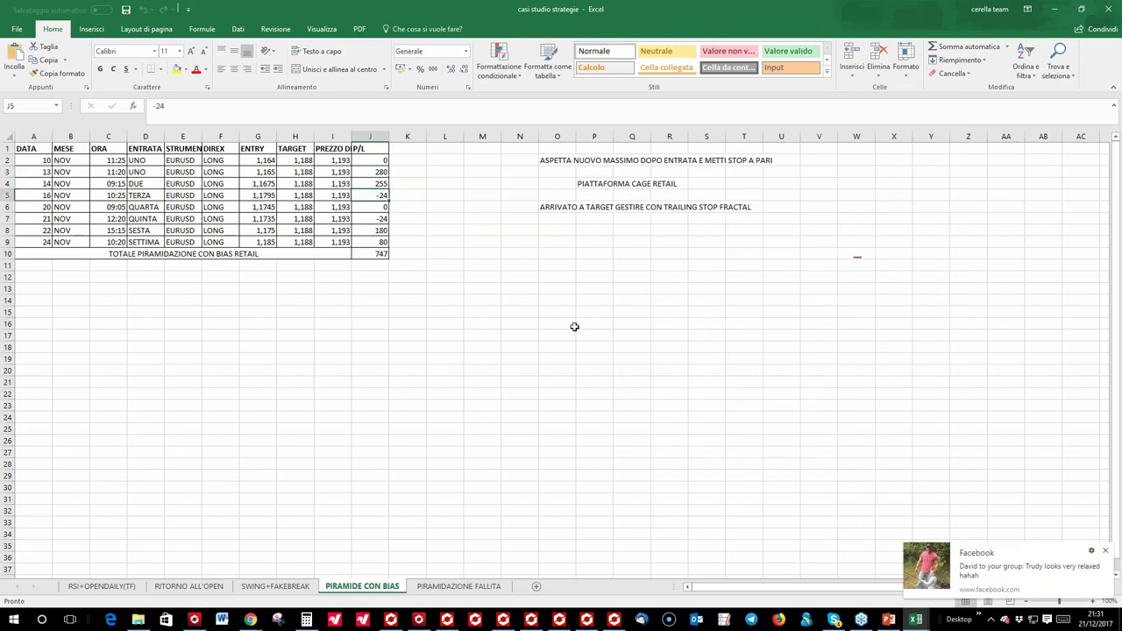
{"action": "left_click", "coordinate": [1105, 551]}
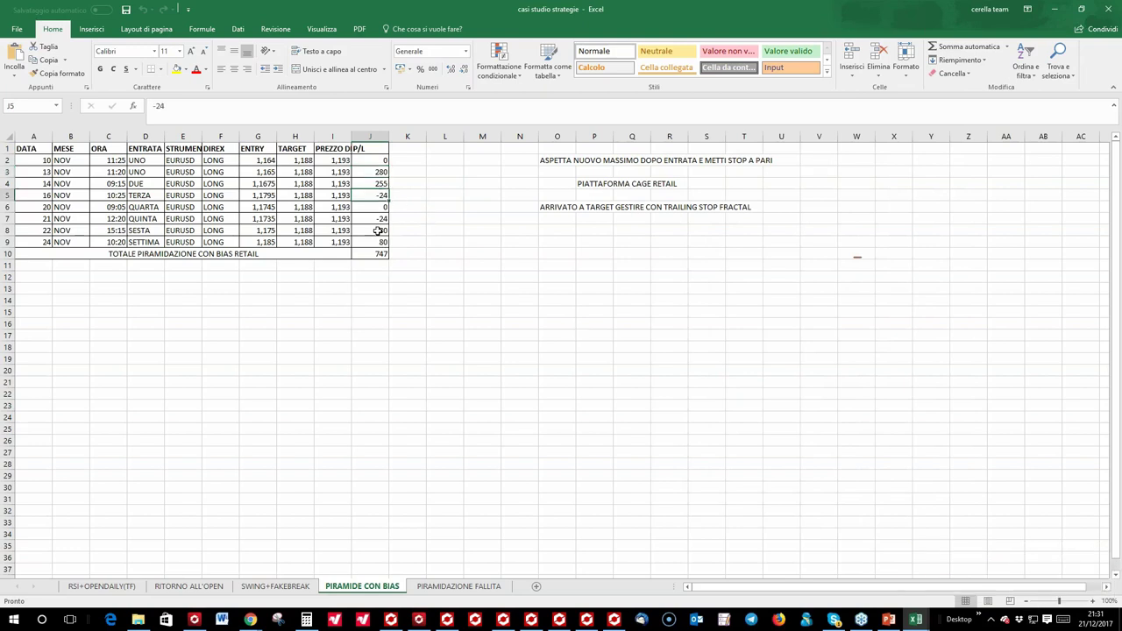
{"action": "left_click", "coordinate": [377, 230]}
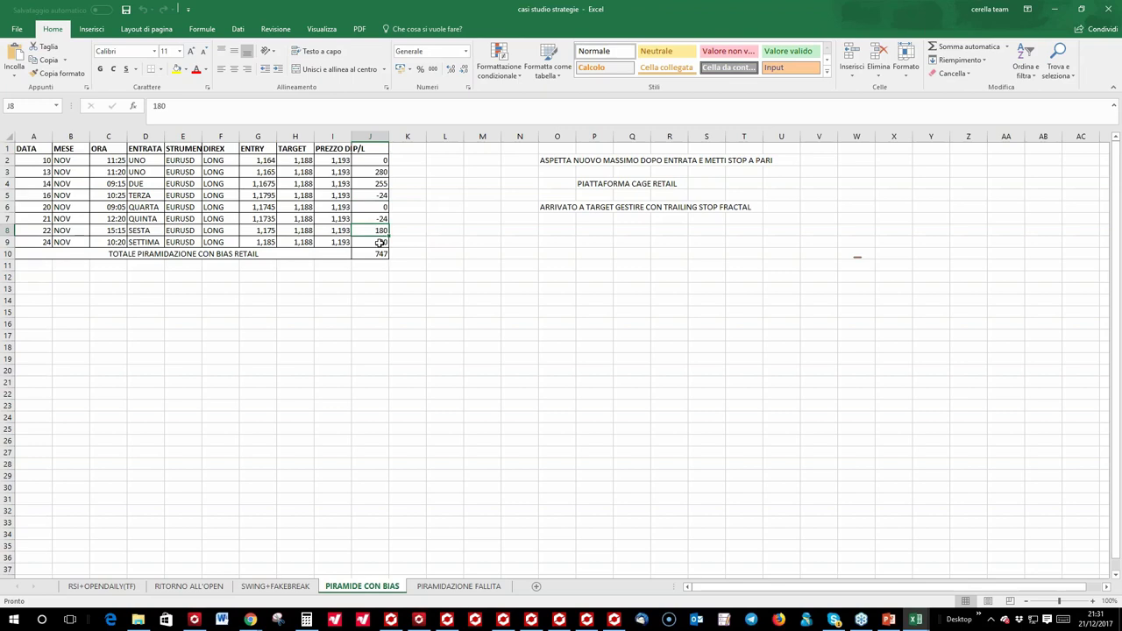
{"action": "left_click", "coordinate": [376, 241]}
{"action": "left_click", "coordinate": [381, 253]}
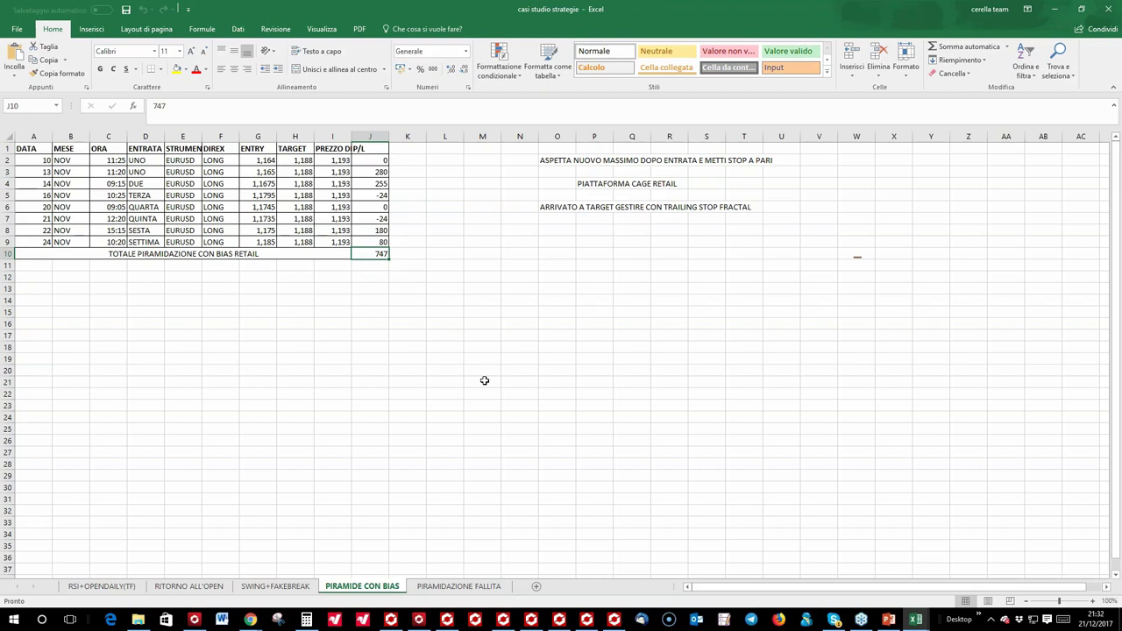
Switch to the Calculator app
{"action": "left_click", "coordinate": [307, 620]}
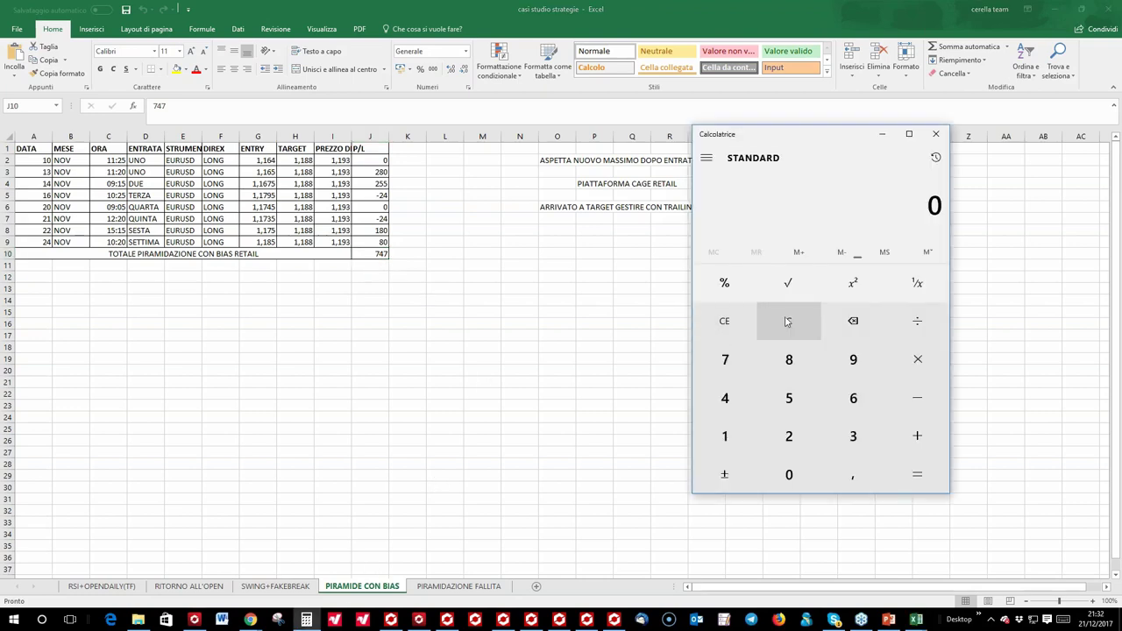
{"action": "type", "text": "747"}
{"action": "key", "text": "minus"}
{"action": "type", "text": "50"}
{"action": "key", "text": "Return"}
{"action": "type", "text": "25"}
{"action": "key", "text": "Return"}
{"action": "left_click", "coordinate": [787, 321]}
Calculate 747 minus 75 for the retail-bias pyramiding total
{"action": "type", "text": "747"}
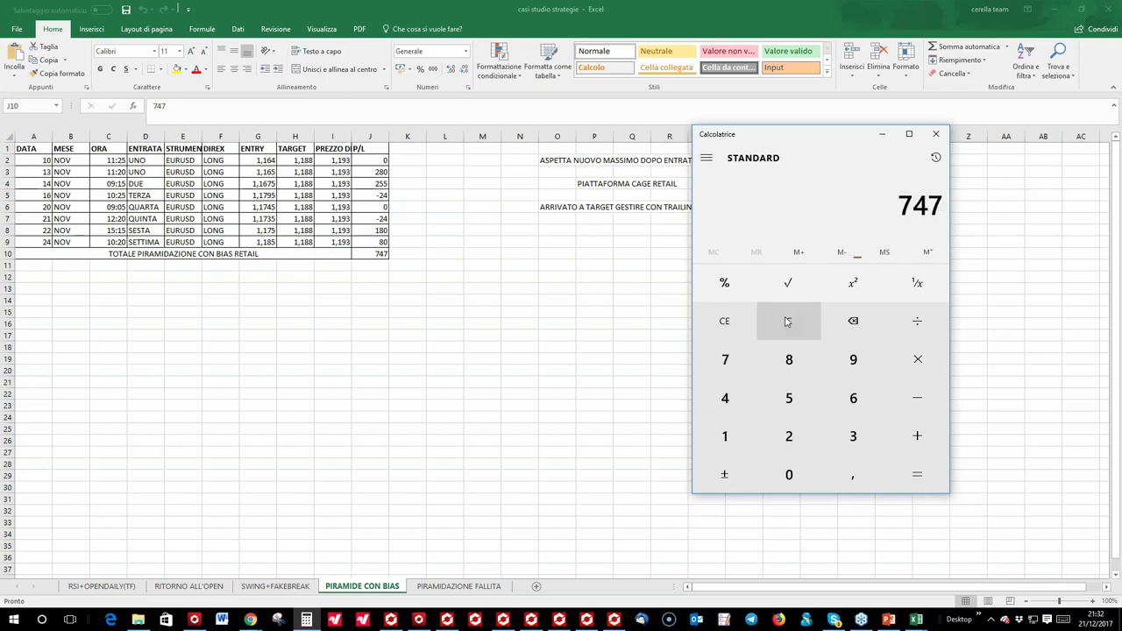
{"action": "key", "text": "minus"}
{"action": "type", "text": "75"}
{"action": "key", "text": "Return"}
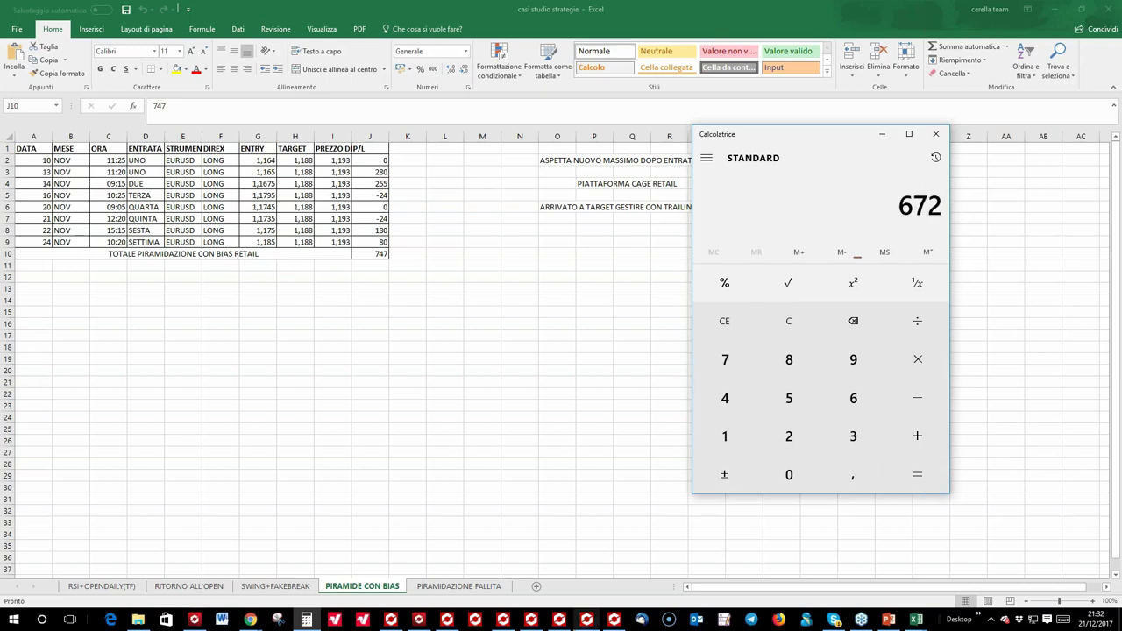
Switch to the EURUSD daily chart in MetaTrader and measure the rise from the early November low to the mid-November high with the crosshair
{"action": "mouse_move", "coordinate": [568, 624]}
{"action": "left_click", "coordinate": [559, 566]}
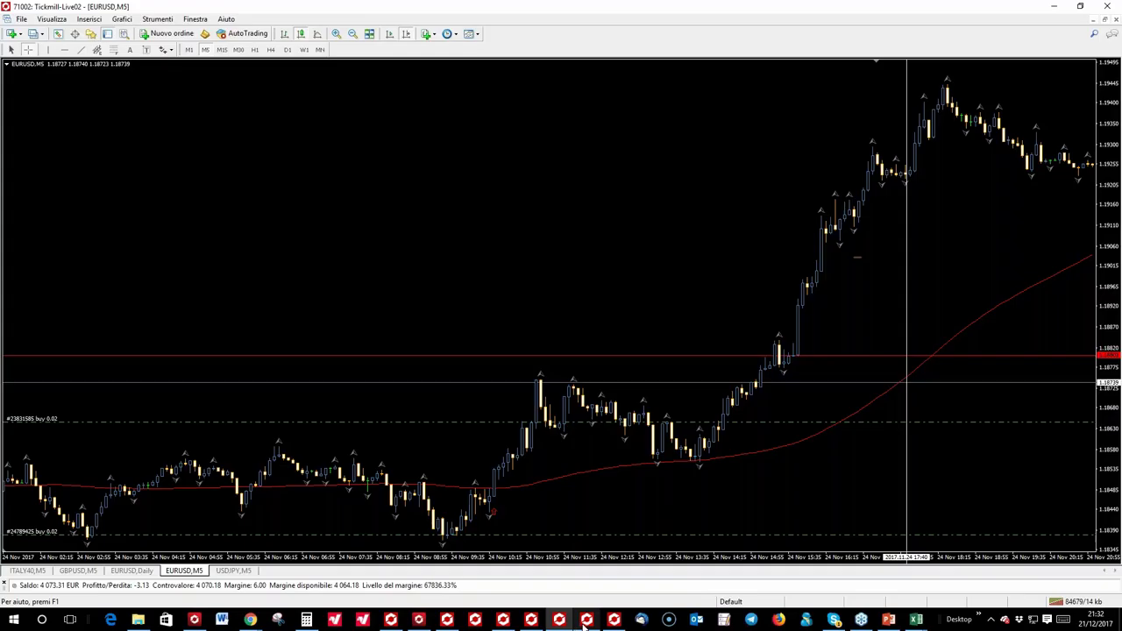
{"action": "left_click", "coordinate": [133, 570]}
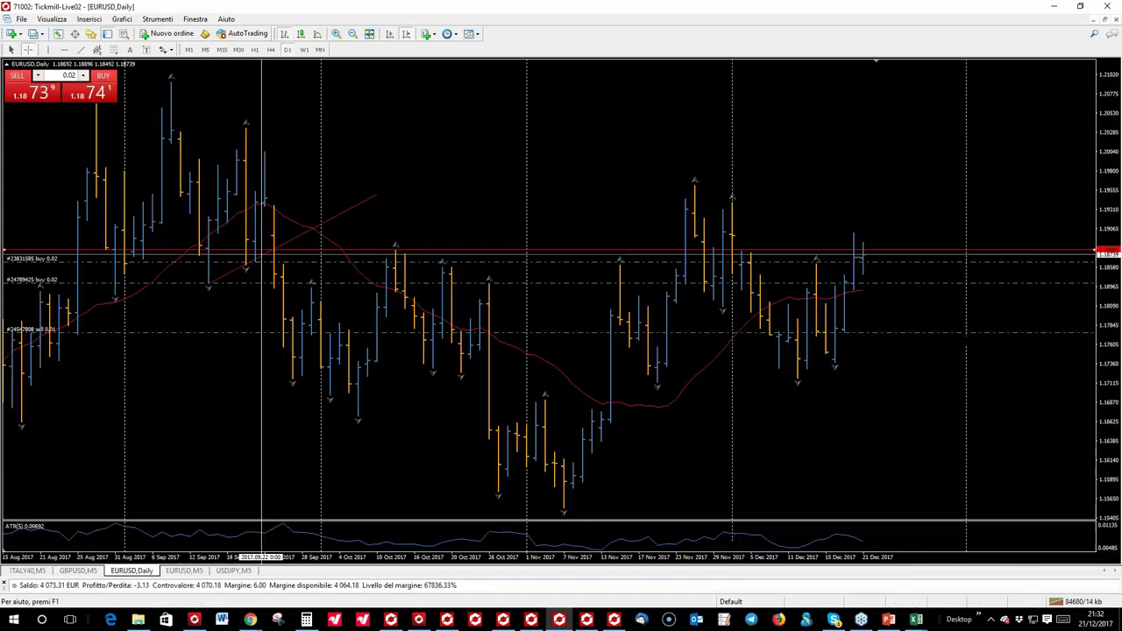
{"action": "left_click_drag", "start_coordinate": [570, 470], "coordinate": [613, 243]}
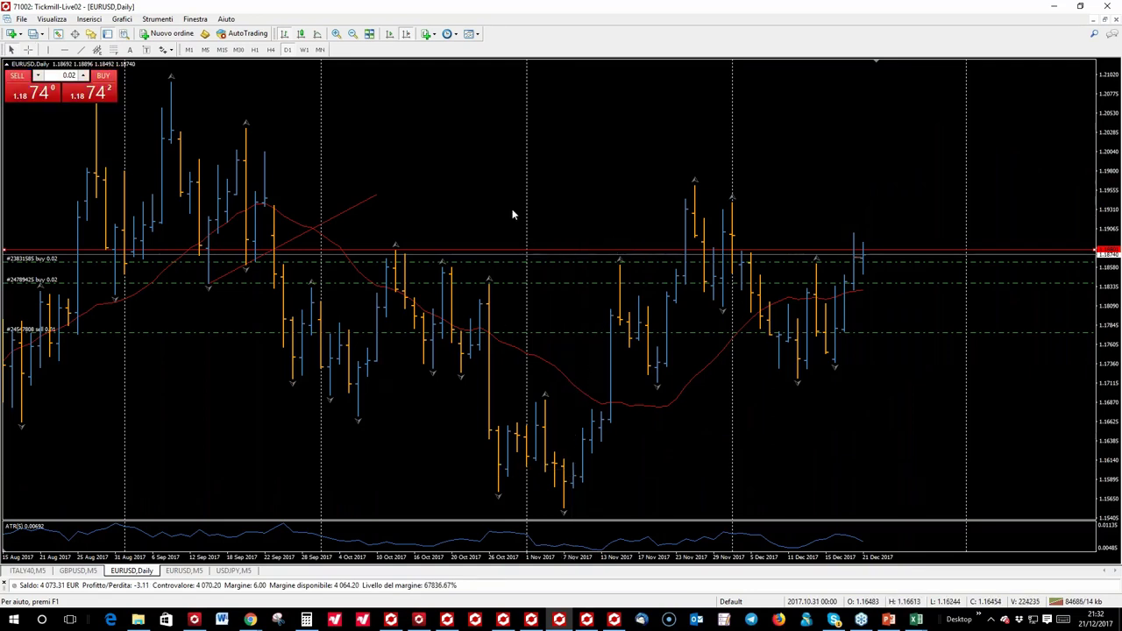
Switch to the Cage Contrarian Retail page on Myfxbook in Chrome and review its trade history, advanced statistics and growth chart
{"action": "mouse_move", "coordinate": [251, 620]}
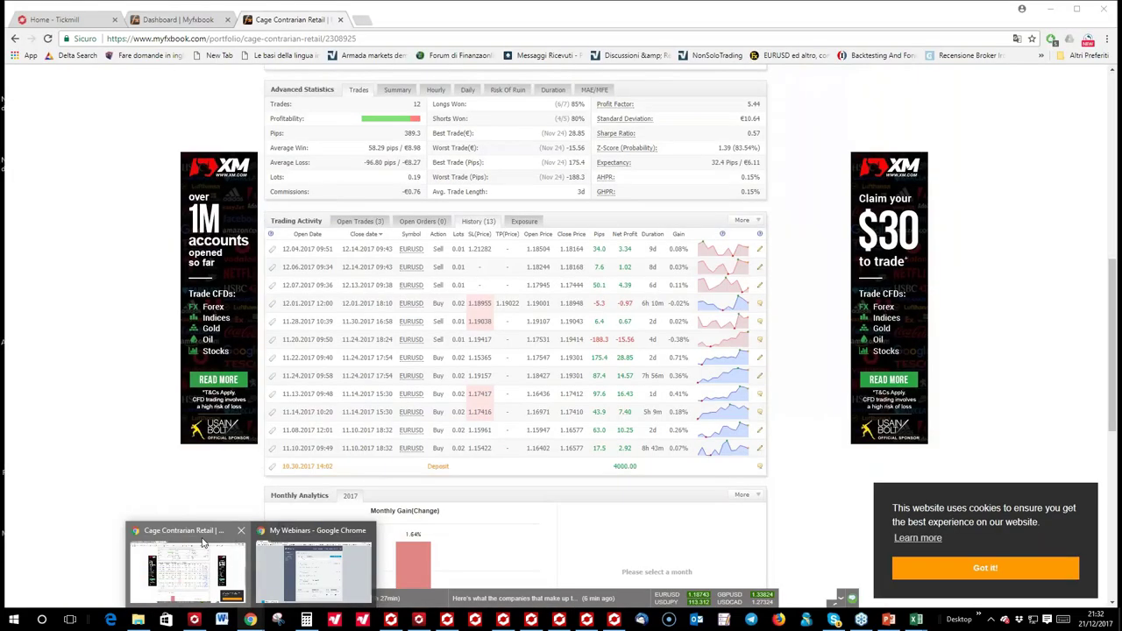
{"action": "left_click", "coordinate": [202, 542]}
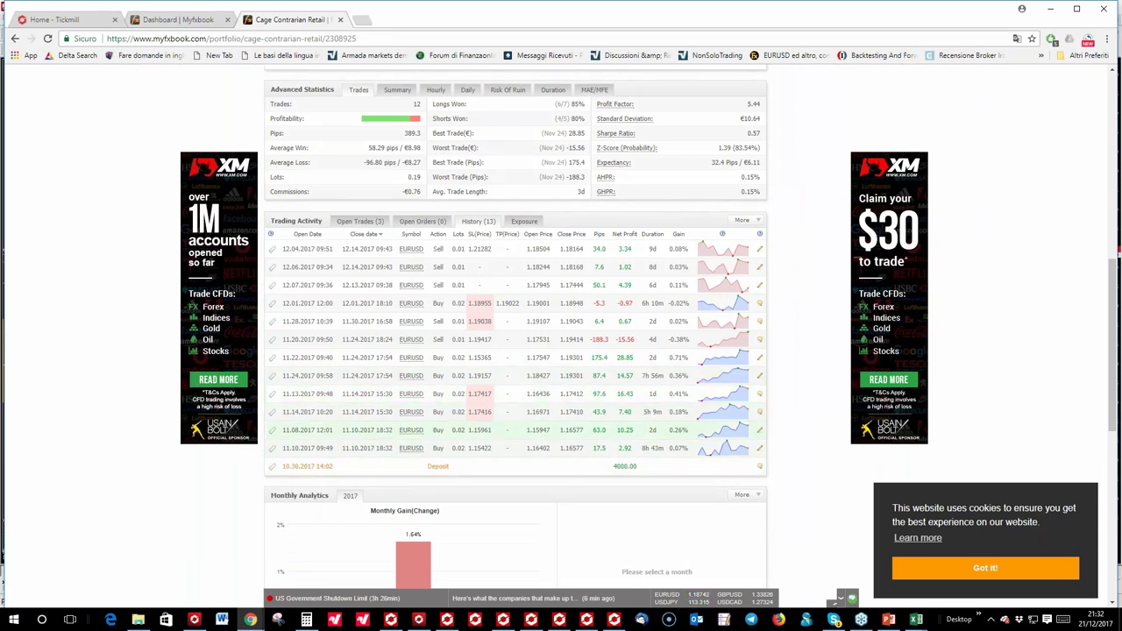
{"action": "scroll", "coordinate": [515, 429], "scroll_direction": "up", "scroll_amount": 2}
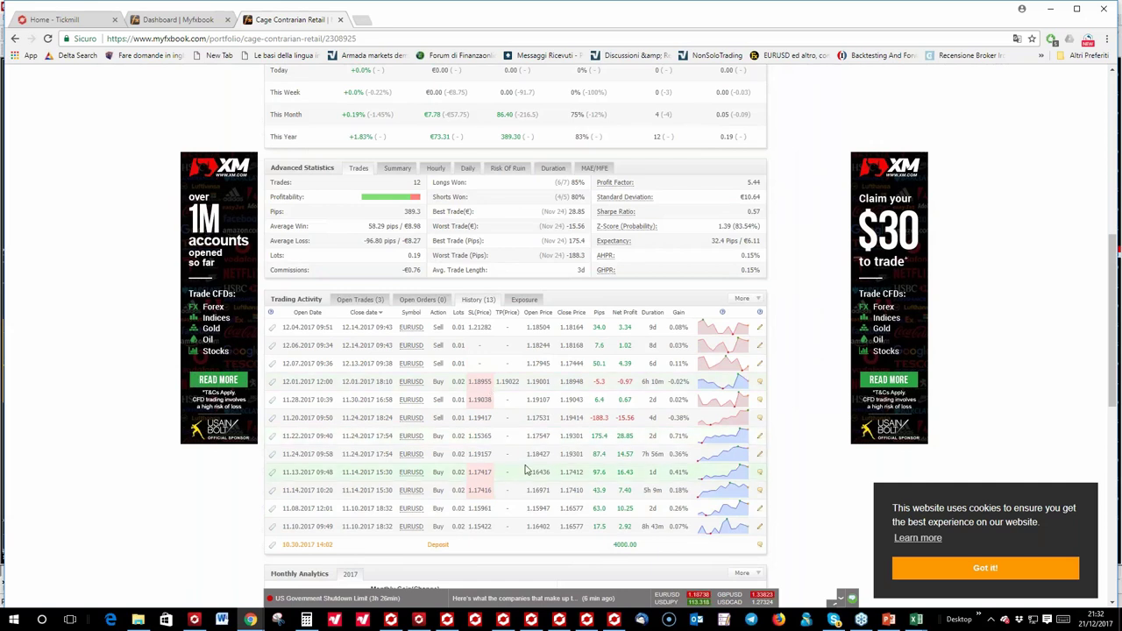
{"action": "scroll", "coordinate": [526, 470], "scroll_direction": "up", "scroll_amount": 4}
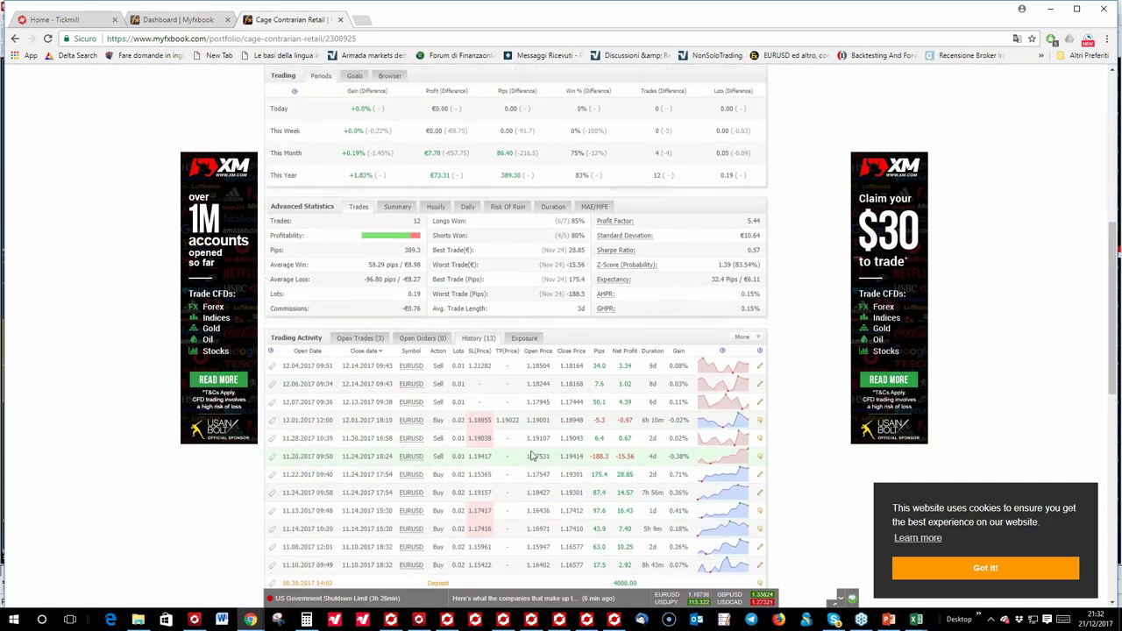
{"action": "scroll", "coordinate": [537, 458], "scroll_direction": "up", "scroll_amount": 2}
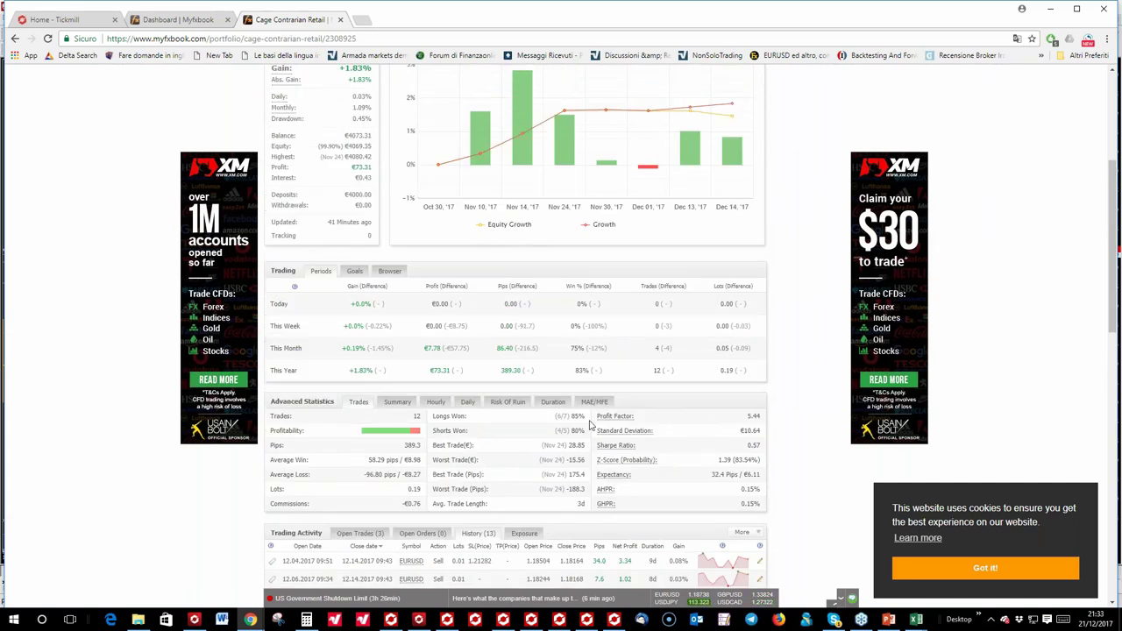
Switch to the PowerPoint webinar presentation and look through the slide thumbnails around the scalping spread slides
{"action": "left_click", "coordinate": [896, 622]}
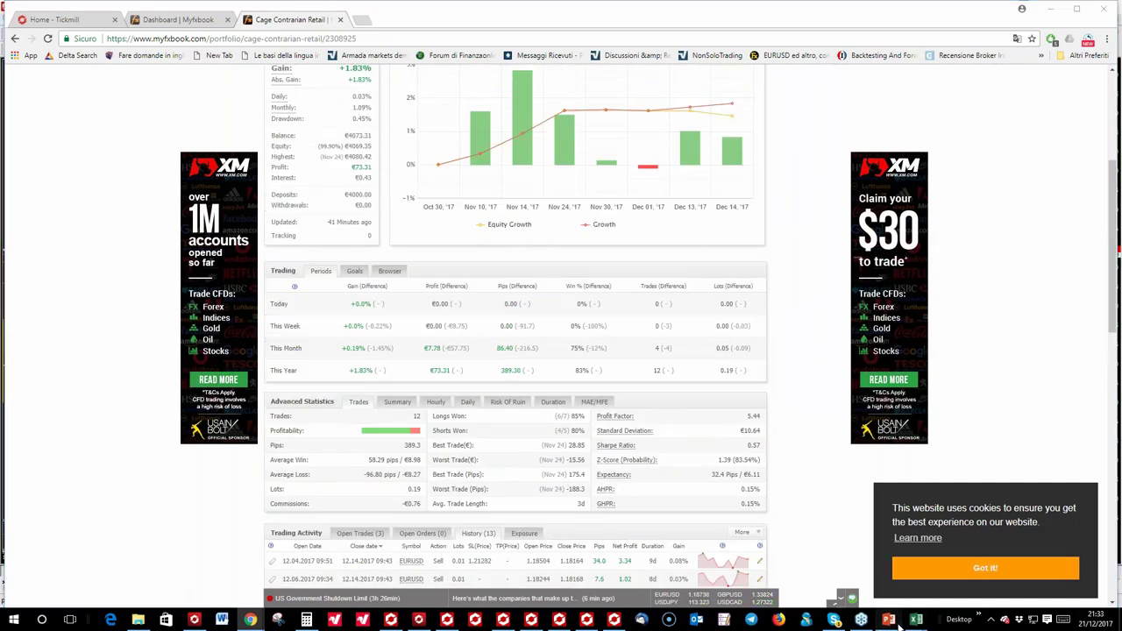
{"action": "scroll", "coordinate": [876, 560], "scroll_direction": "up", "scroll_amount": 4}
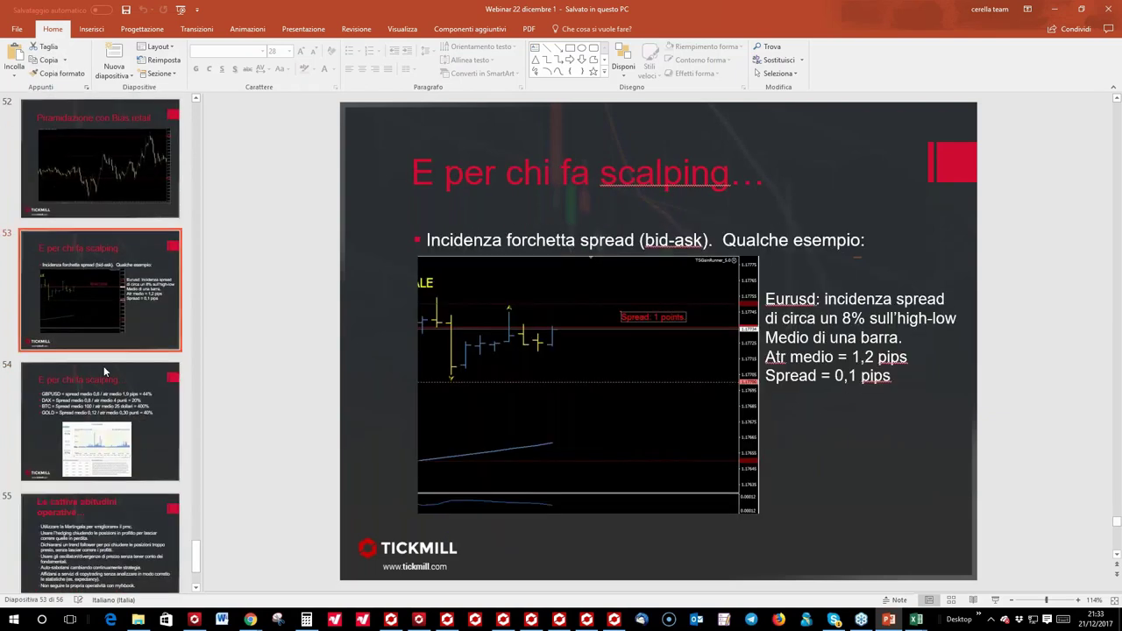
{"action": "scroll", "coordinate": [110, 478], "scroll_direction": "down", "scroll_amount": 1}
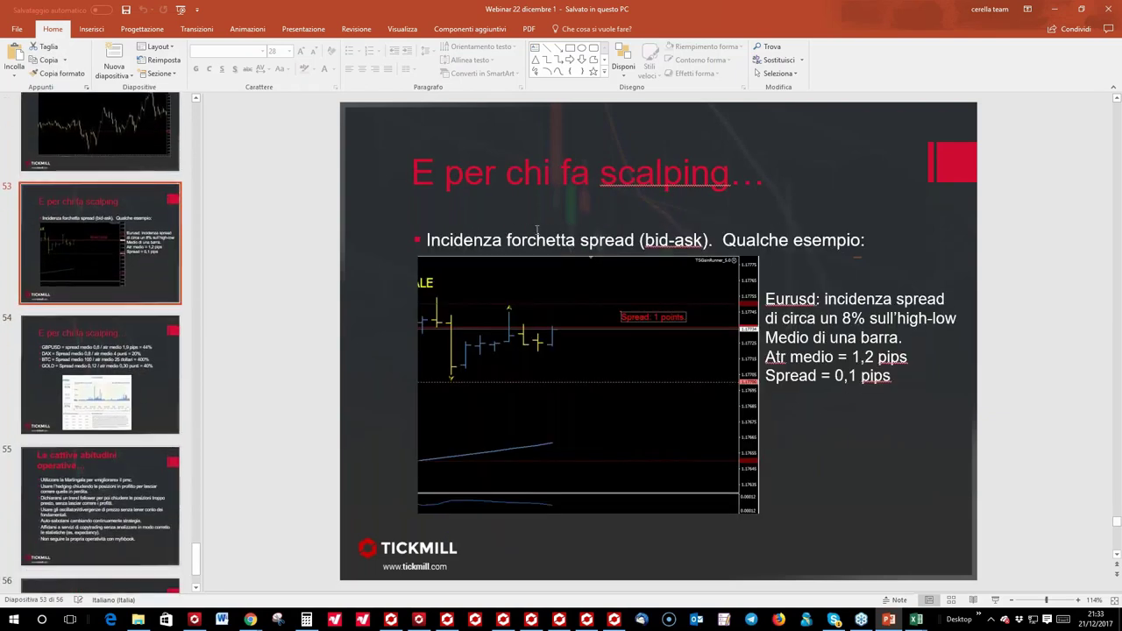